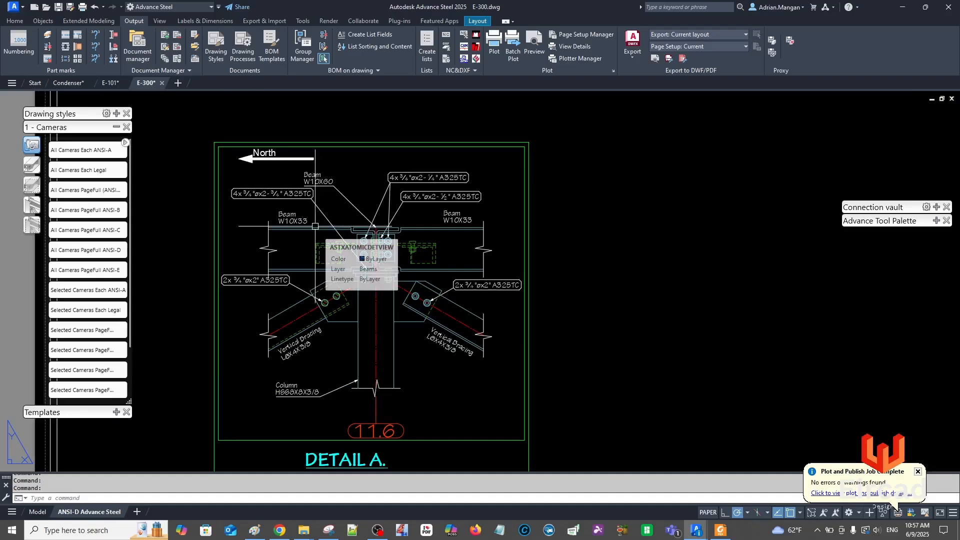
Move the Beam W10X60 label down beside the top of the central beam, clear of the bolt callouts
{"action": "scroll", "coordinate": [322, 185], "scroll_direction": "up", "scroll_amount": 2}
{"action": "left_click", "coordinate": [321, 186]}
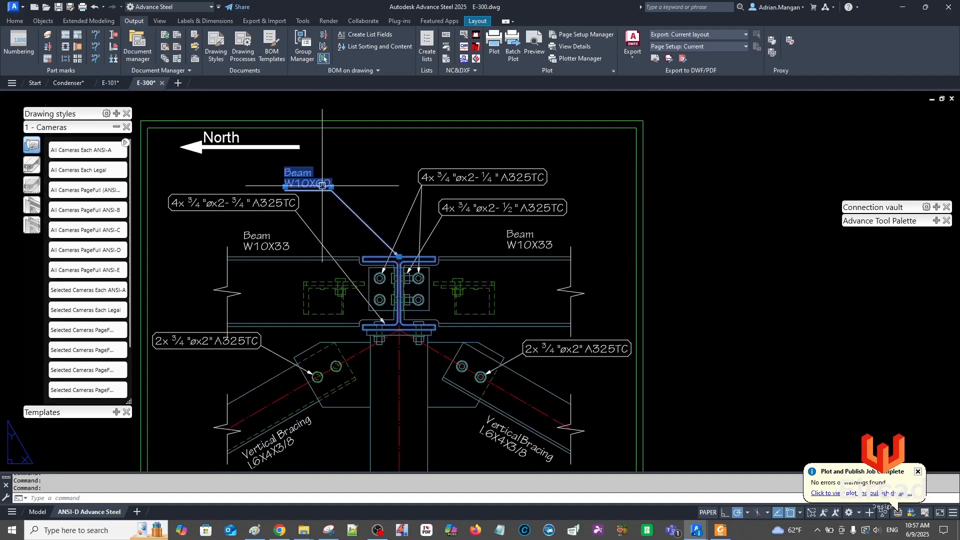
{"action": "left_click", "coordinate": [284, 187]}
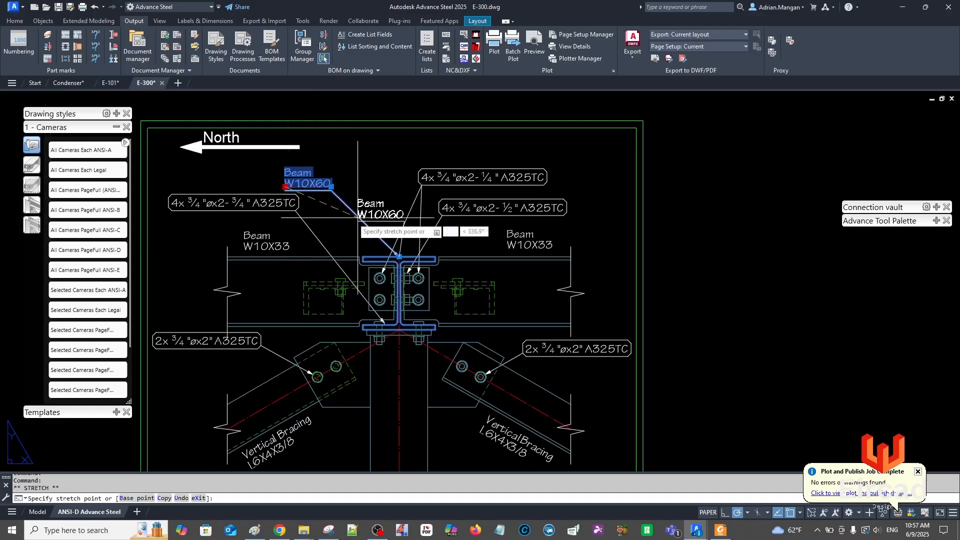
{"action": "left_click", "coordinate": [339, 223]}
{"action": "key", "text": "Escape"}
Delete the 4x 3/4"øx2-1/4" A325TC bolt label with its two leaders above the connection
{"action": "middle_click_drag", "start_coordinate": [493, 176], "coordinate": [464, 137]}
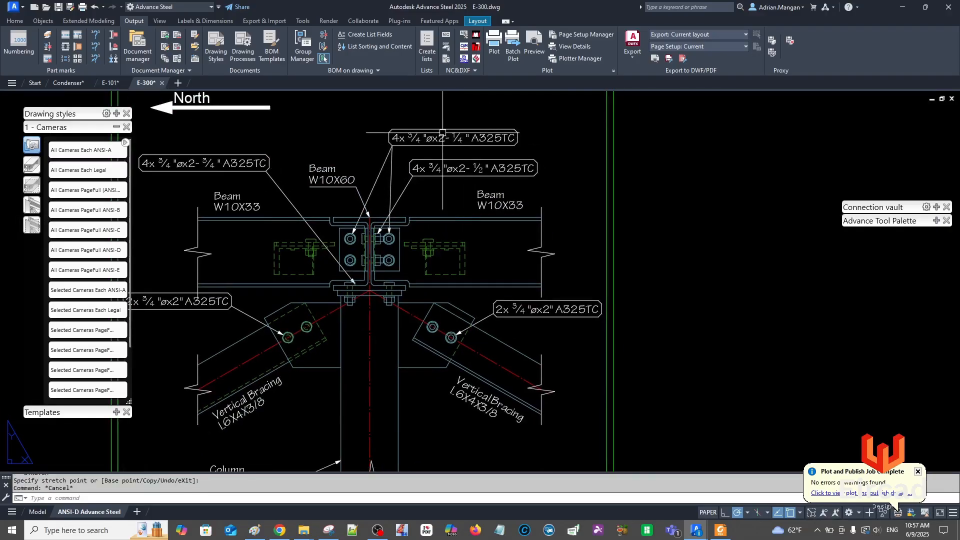
{"action": "left_click", "coordinate": [463, 136]}
{"action": "scroll", "coordinate": [433, 172], "scroll_direction": "up", "scroll_amount": 2}
{"action": "middle_click_drag", "start_coordinate": [433, 172], "coordinate": [463, 165]}
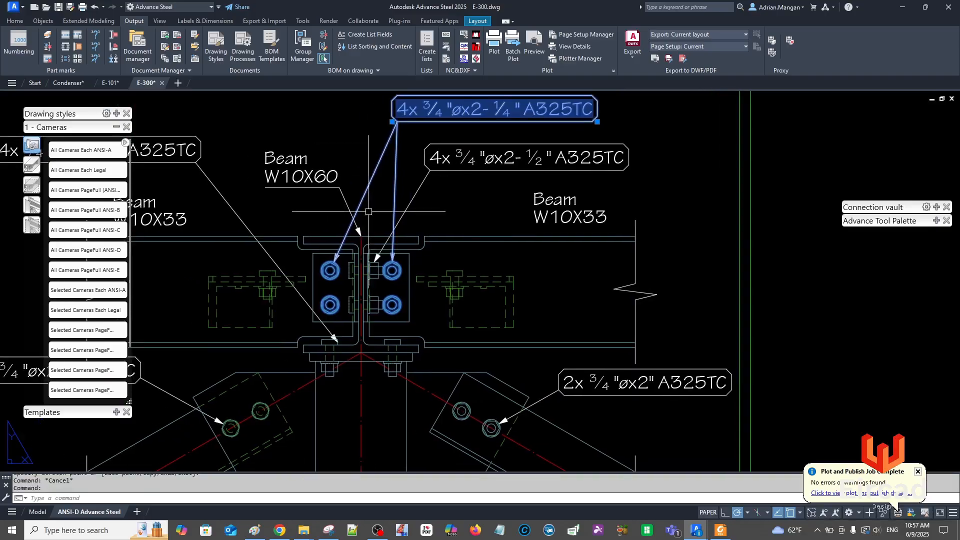
{"action": "scroll", "coordinate": [497, 244], "scroll_direction": "down", "scroll_amount": 2}
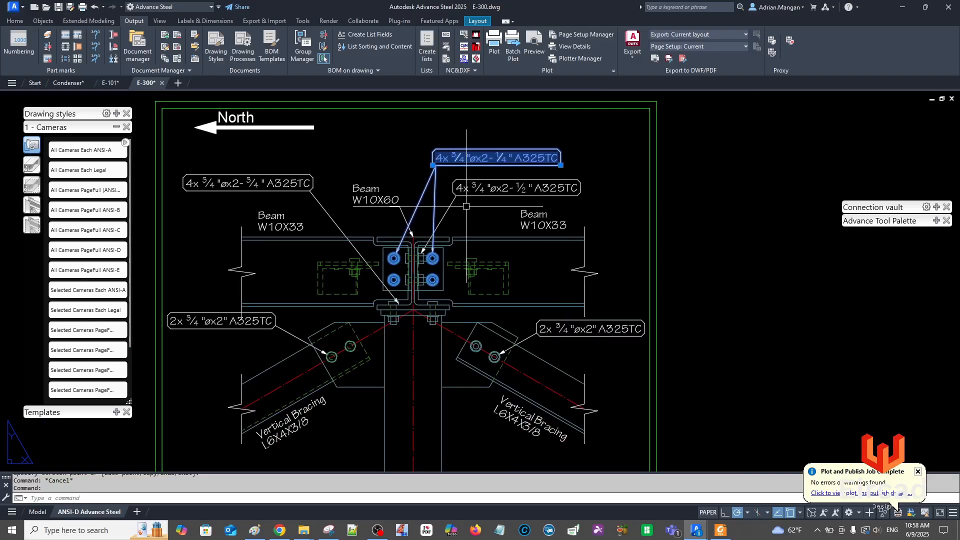
{"action": "key", "text": "Escape"}
{"action": "left_click", "coordinate": [466, 160]}
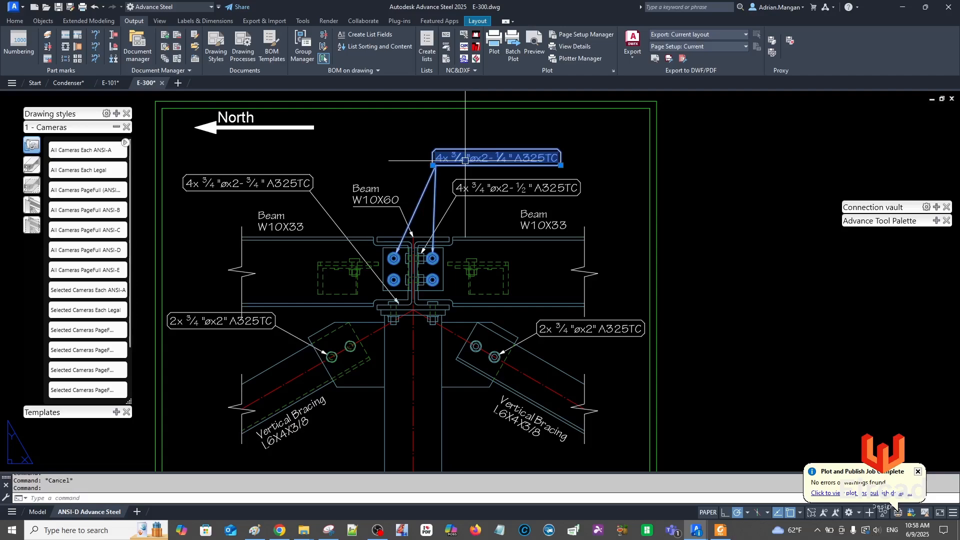
{"action": "key", "text": "Delete"}
Shift the 4x 3/4"øx2-1/2" A325TC label slightly up and to the right of its bolts
{"action": "left_click", "coordinate": [480, 189]}
{"action": "left_click", "coordinate": [453, 196]}
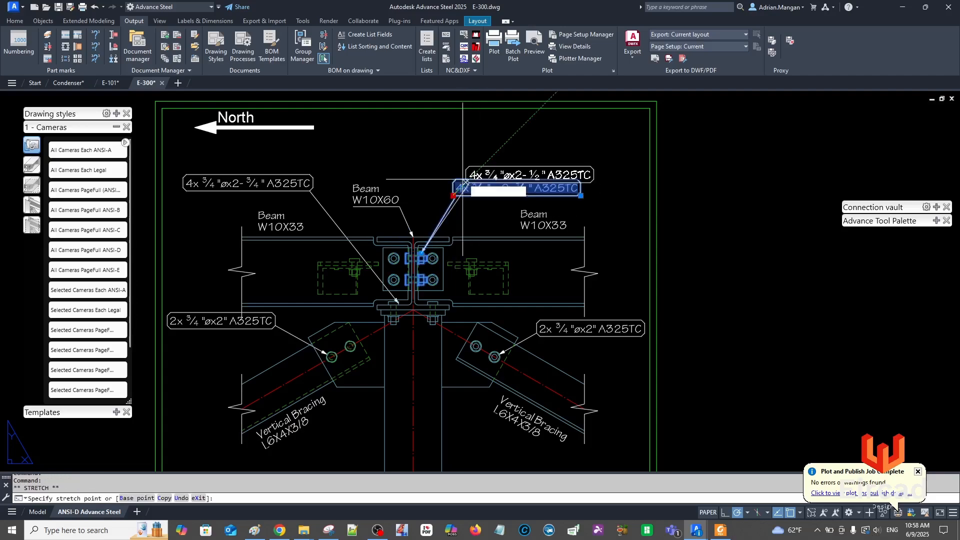
{"action": "left_click", "coordinate": [468, 181]}
{"action": "key", "text": "Escape"}
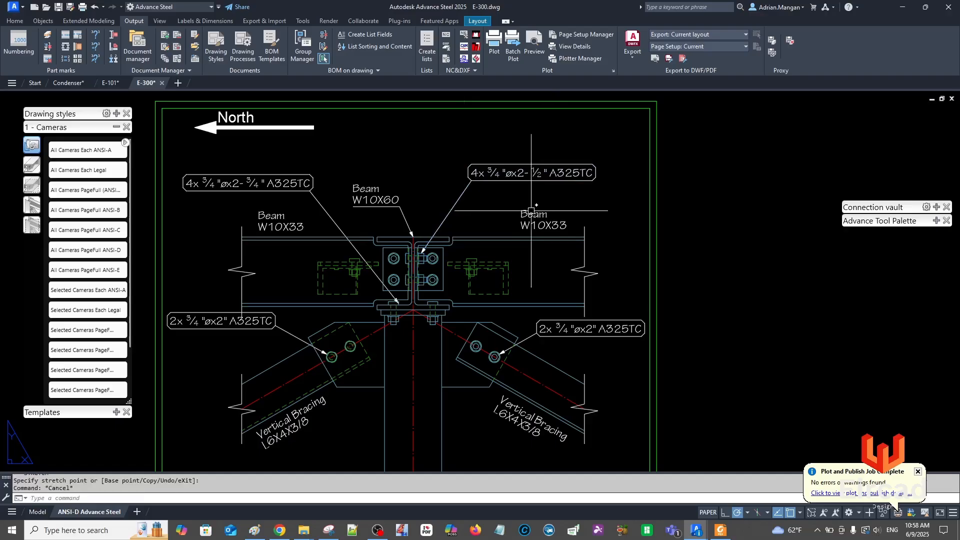
Start Insert Label with the Change label option and open the user label content definition for all bolt objects
{"action": "left_click", "coordinate": [191, 21]}
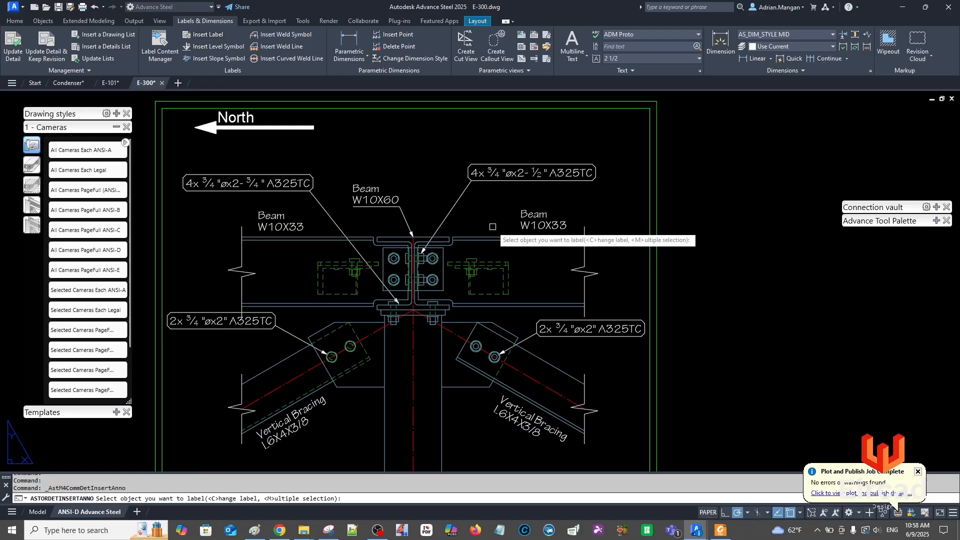
{"action": "type", "text": "C"}
{"action": "key", "text": "Return"}
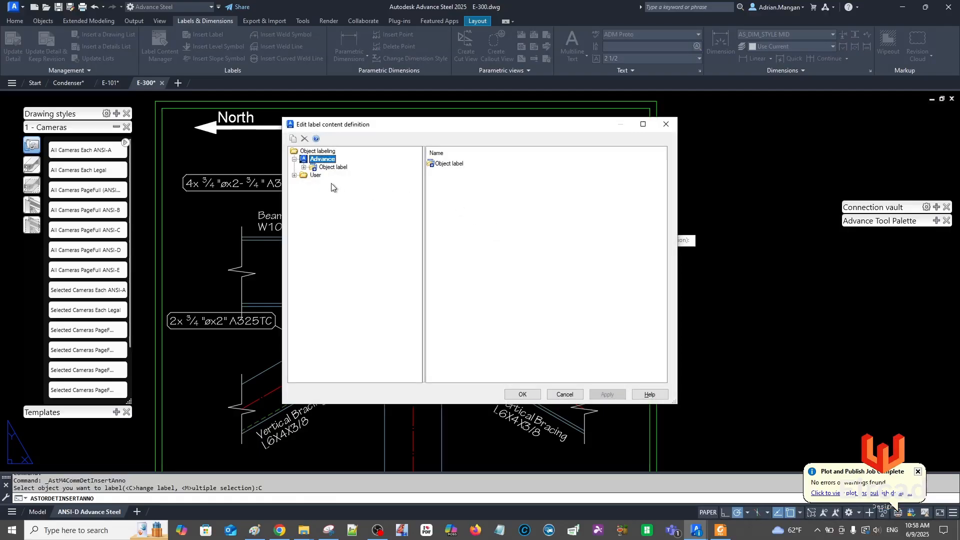
{"action": "left_click", "coordinate": [311, 176]}
{"action": "right_click", "coordinate": [310, 175]}
{"action": "left_click", "coordinate": [330, 182]}
{"action": "left_click", "coordinate": [295, 176]}
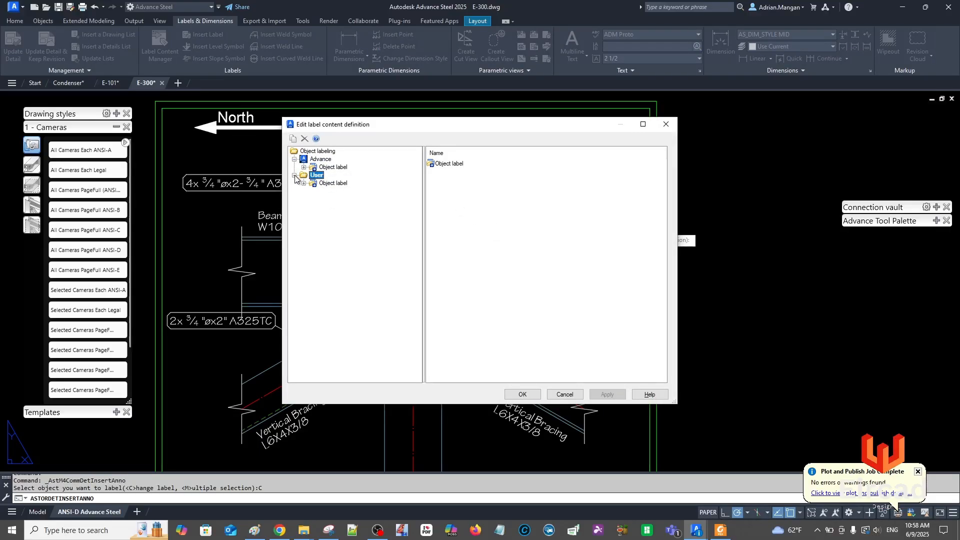
{"action": "left_click", "coordinate": [304, 184]}
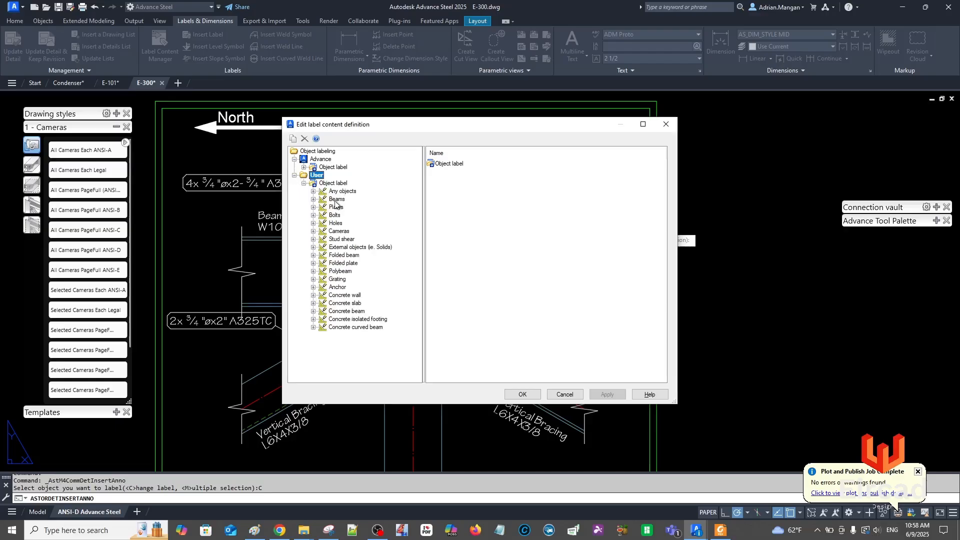
{"action": "left_click", "coordinate": [313, 215]}
{"action": "left_click", "coordinate": [348, 223]}
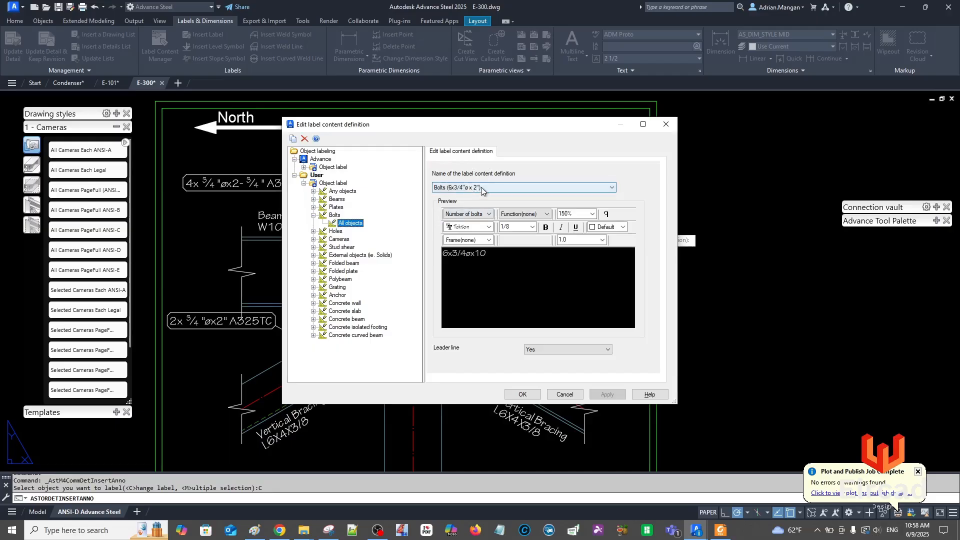
Duplicate the Bolts (6x3/4"ø x 2") label definition under the name Bolts (6x3/4"ø x 2") ADM
{"action": "left_click", "coordinate": [488, 252]}
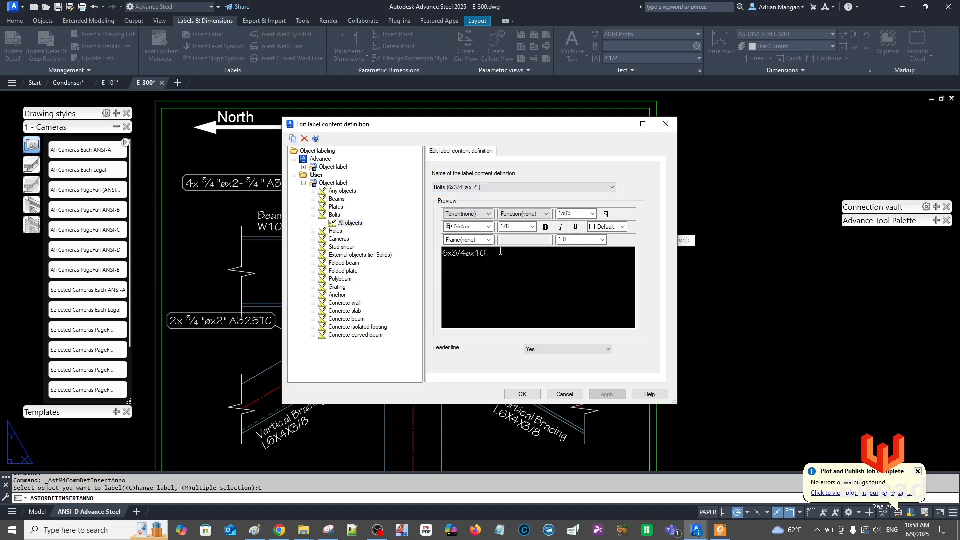
{"action": "key", "text": "ctrl+a"}
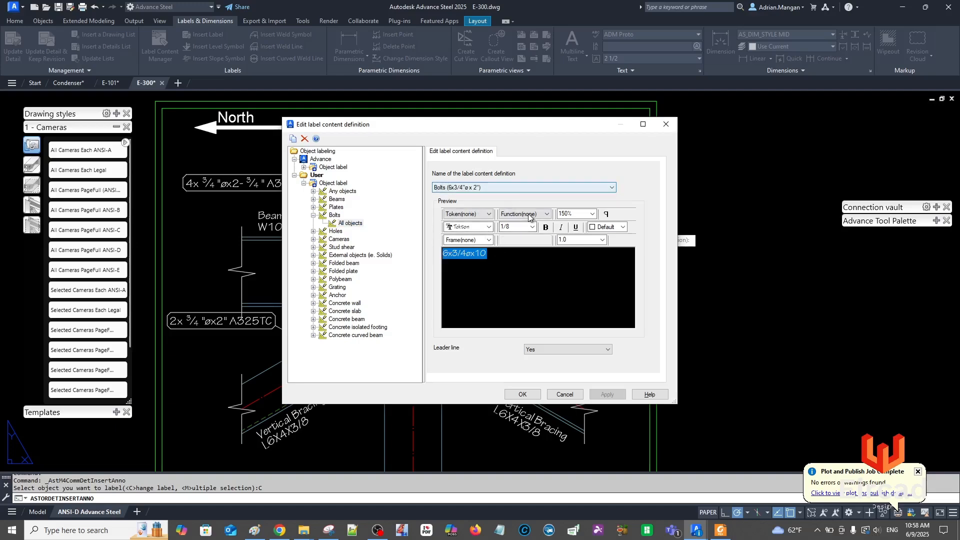
{"action": "left_click", "coordinate": [503, 186]}
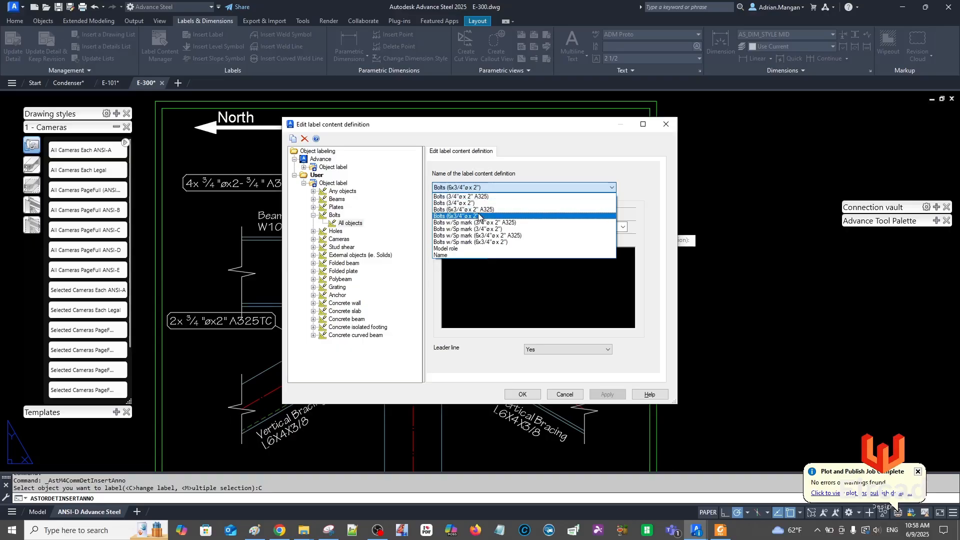
{"action": "left_click", "coordinate": [502, 141]}
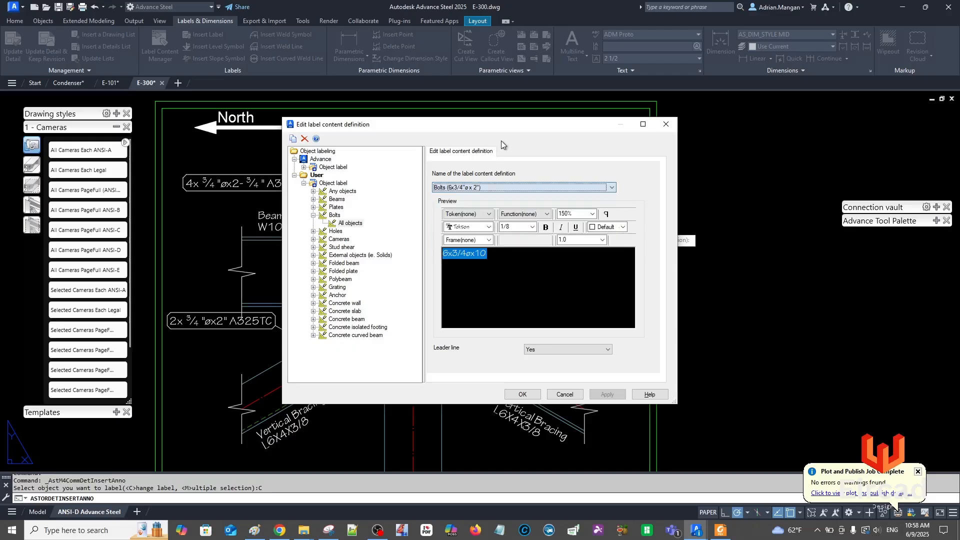
{"action": "left_click", "coordinate": [294, 139]}
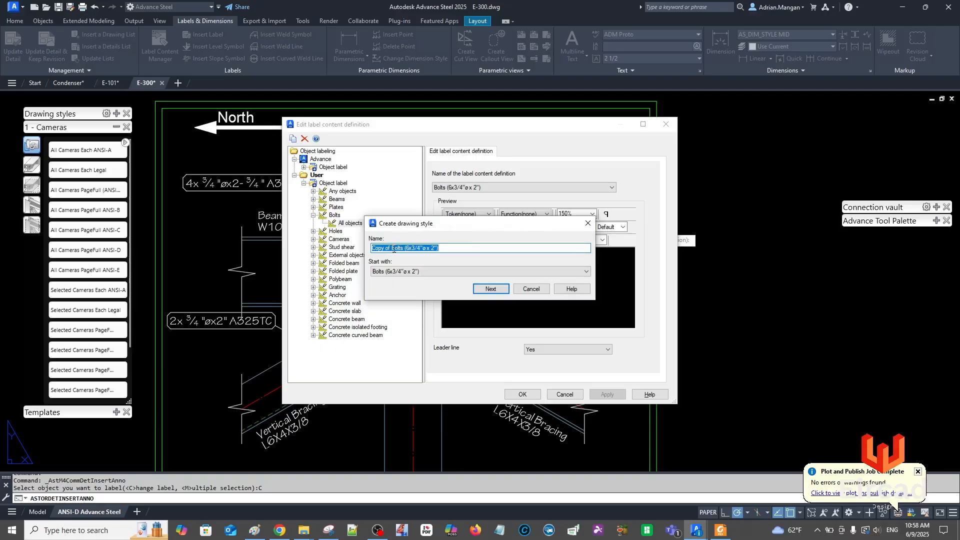
{"action": "left_click_drag", "start_coordinate": [391, 248], "coordinate": [336, 246]}
{"action": "key", "text": "BackSpace"}
{"action": "left_click", "coordinate": [490, 288]}
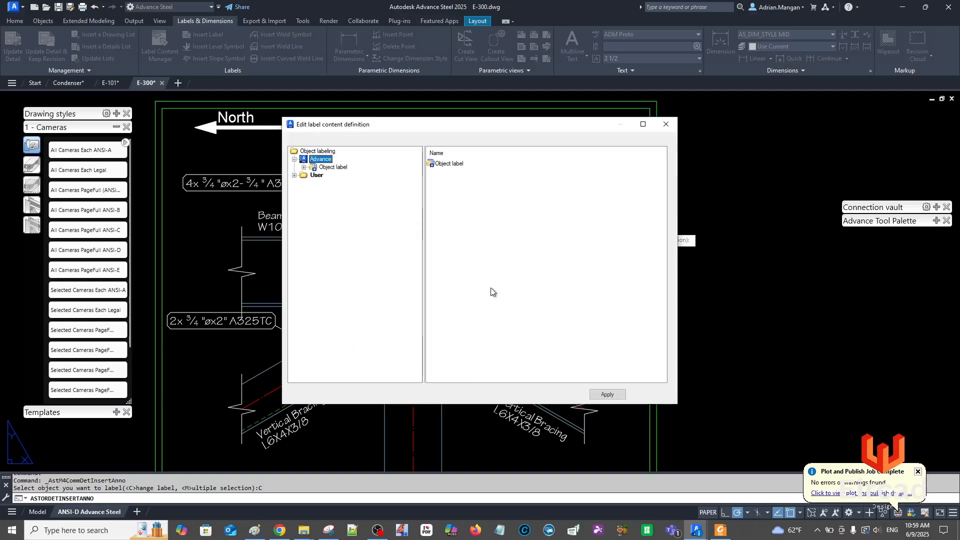
Set the whole text of the user definition Bolts (6x3/4"ø x 2") ADM to a height of 3/32
{"action": "left_click", "coordinate": [300, 177]}
{"action": "left_click", "coordinate": [294, 175]}
{"action": "left_click", "coordinate": [303, 183]}
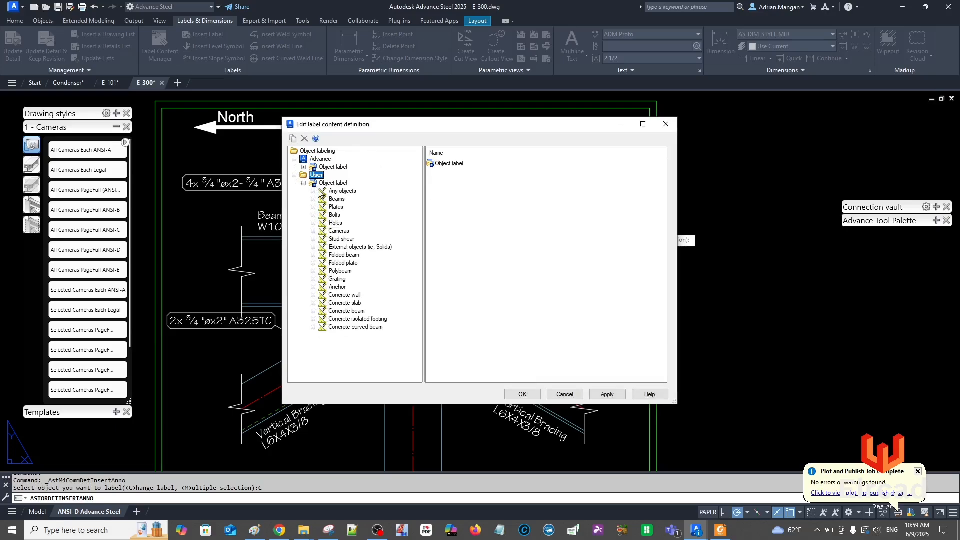
{"action": "left_click", "coordinate": [334, 215]}
{"action": "left_click", "coordinate": [313, 215]}
{"action": "left_click", "coordinate": [350, 223]}
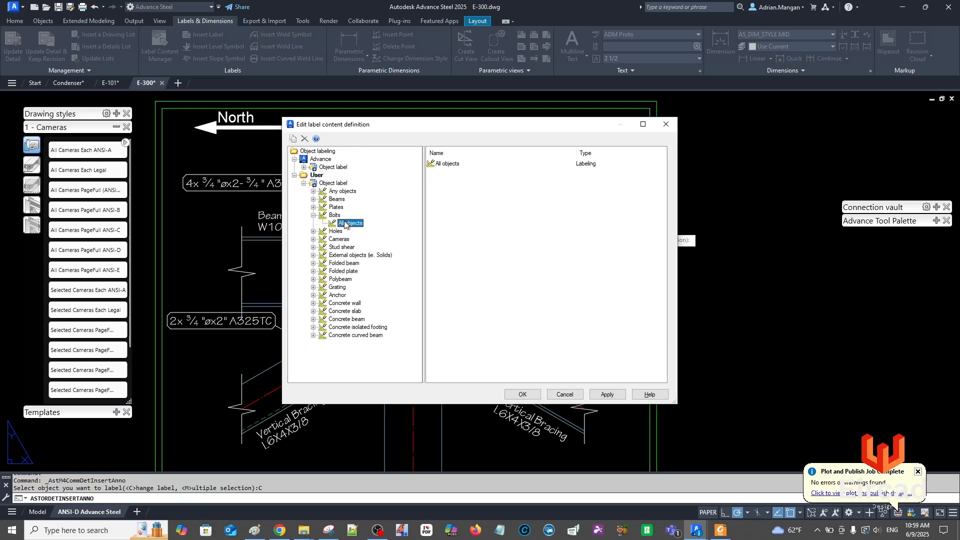
{"action": "left_click", "coordinate": [505, 252]}
{"action": "key", "text": "ctrl+a"}
{"action": "left_click", "coordinate": [518, 227]}
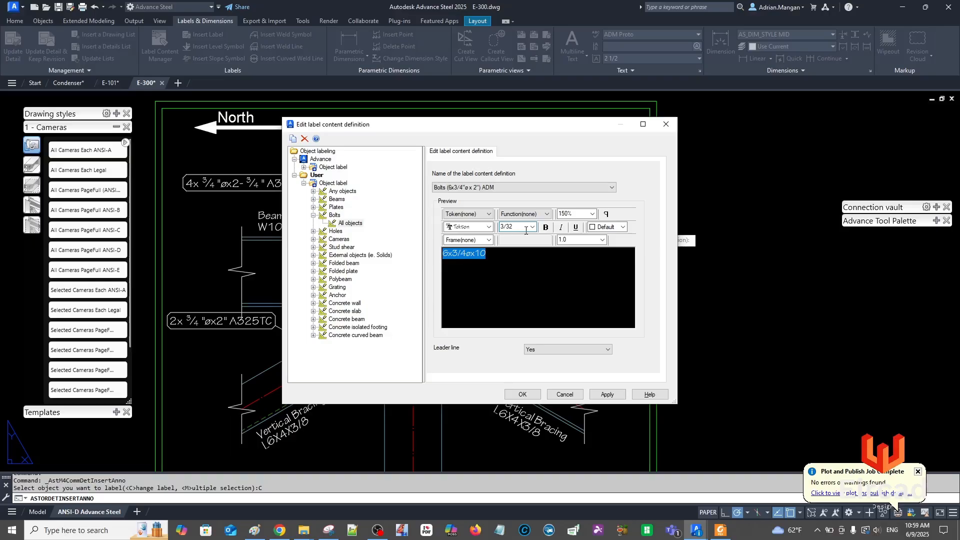
{"action": "left_click", "coordinate": [509, 252]}
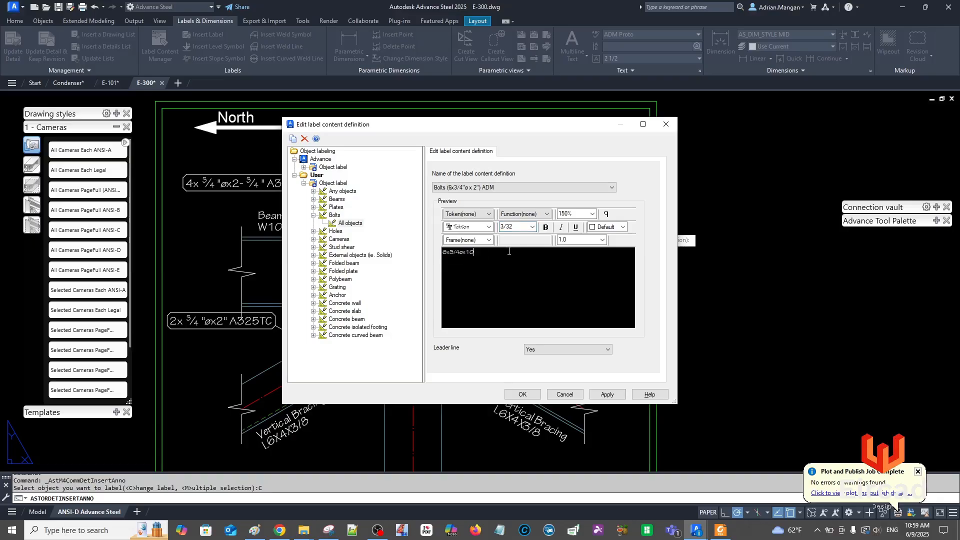
Append A325 TYP to the bolt label text, enclose it in a rounded frame, and close the definition editor
{"action": "left_click", "coordinate": [489, 213]}
{"action": "left_click", "coordinate": [479, 240]}
{"action": "left_click_drag", "start_coordinate": [517, 260], "coordinate": [405, 239]}
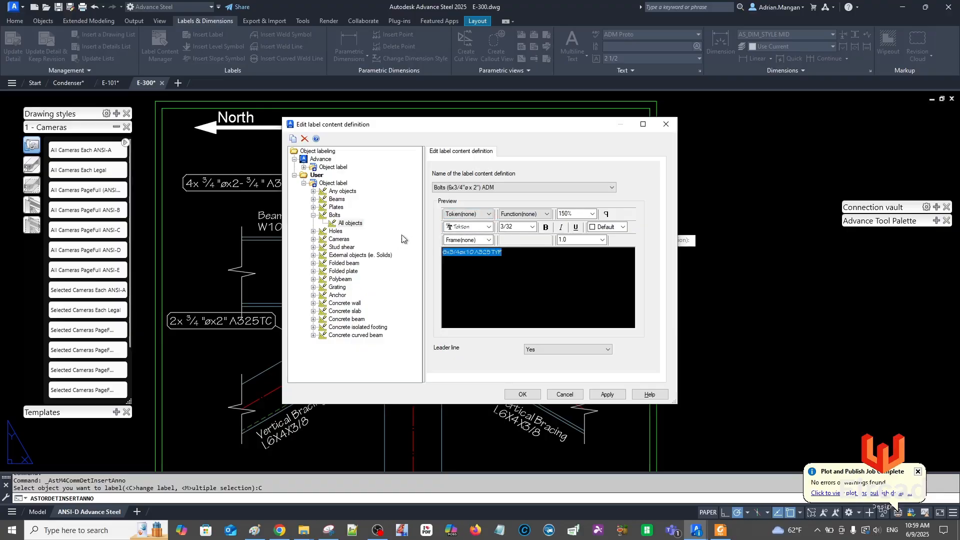
{"action": "left_click", "coordinate": [489, 240]}
{"action": "left_click", "coordinate": [475, 268]}
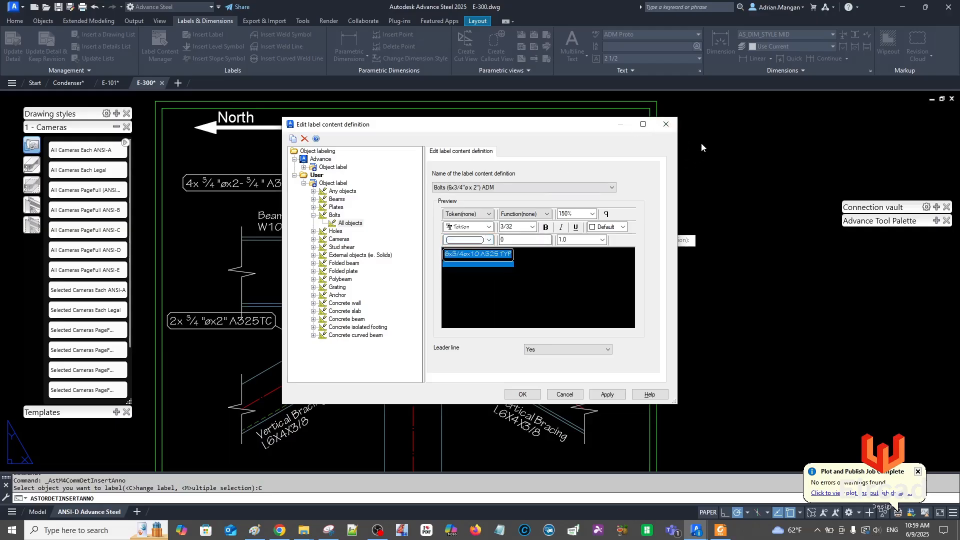
{"action": "left_click", "coordinate": [666, 124]}
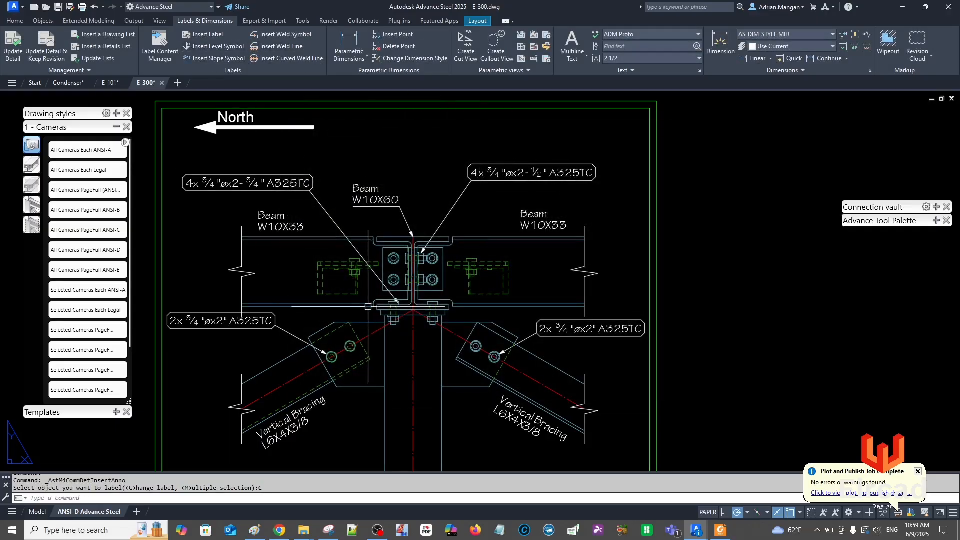
Try labelling the upper bolt just right of the central beam web, and delete the resulting label
{"action": "left_click", "coordinate": [213, 37]}
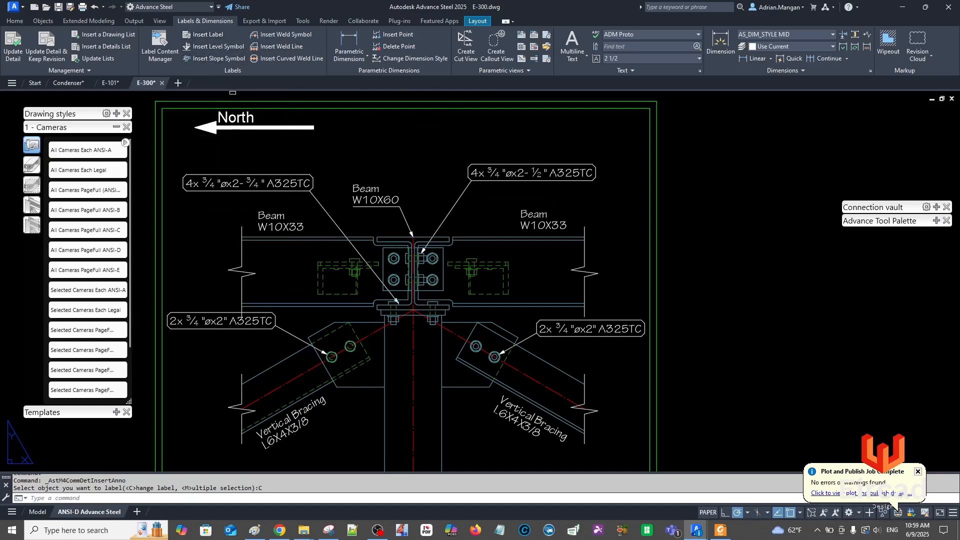
{"action": "scroll", "coordinate": [437, 255], "scroll_direction": "up", "scroll_amount": 4}
{"action": "left_click", "coordinate": [439, 253]}
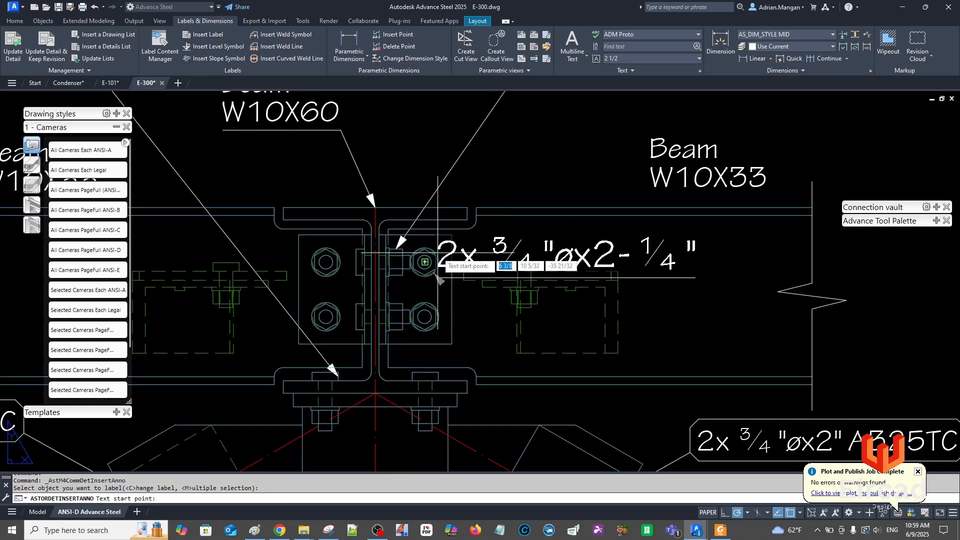
{"action": "left_click", "coordinate": [565, 129]}
{"action": "key", "text": "Return"}
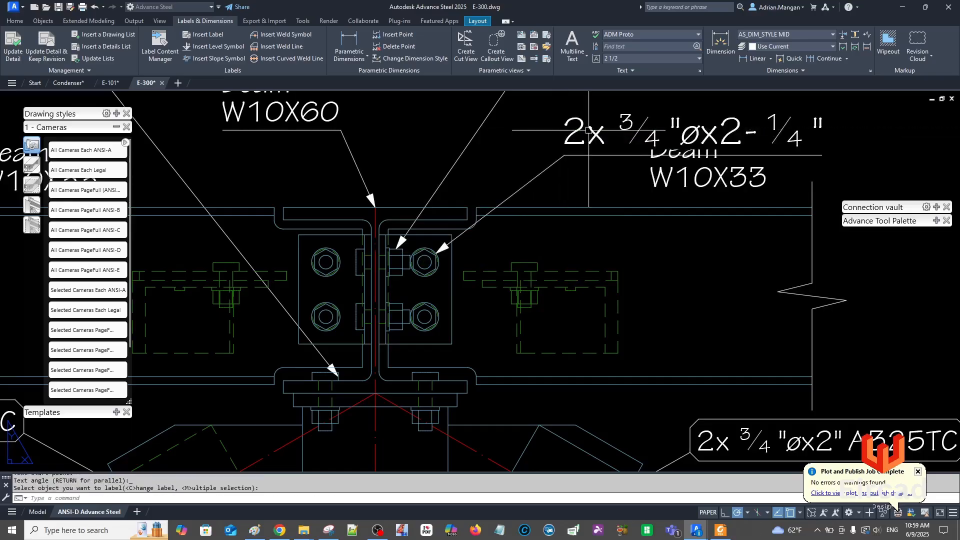
{"action": "key", "text": "Delete"}
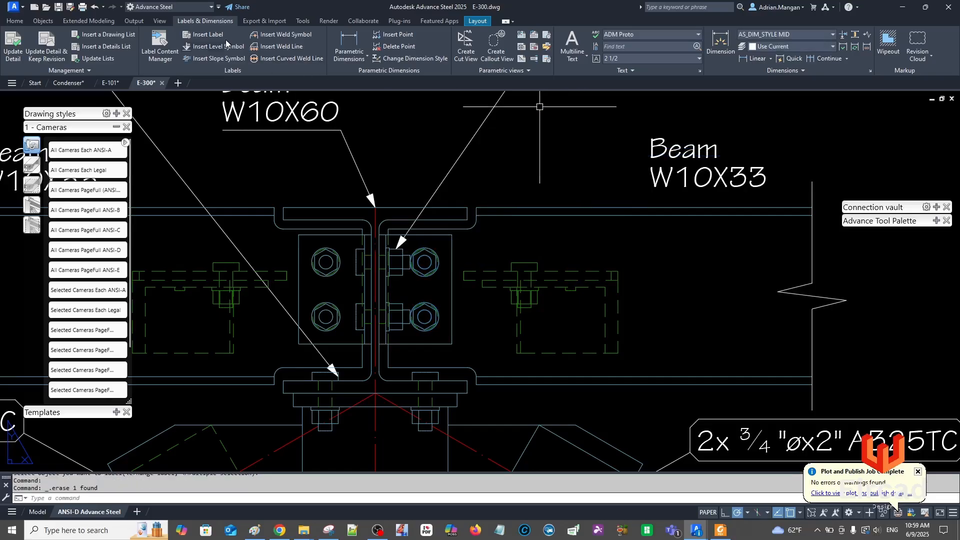
Reopen the user label content definition for all bolt objects through Change label and review the available bolt definitions
{"action": "left_click", "coordinate": [212, 35]}
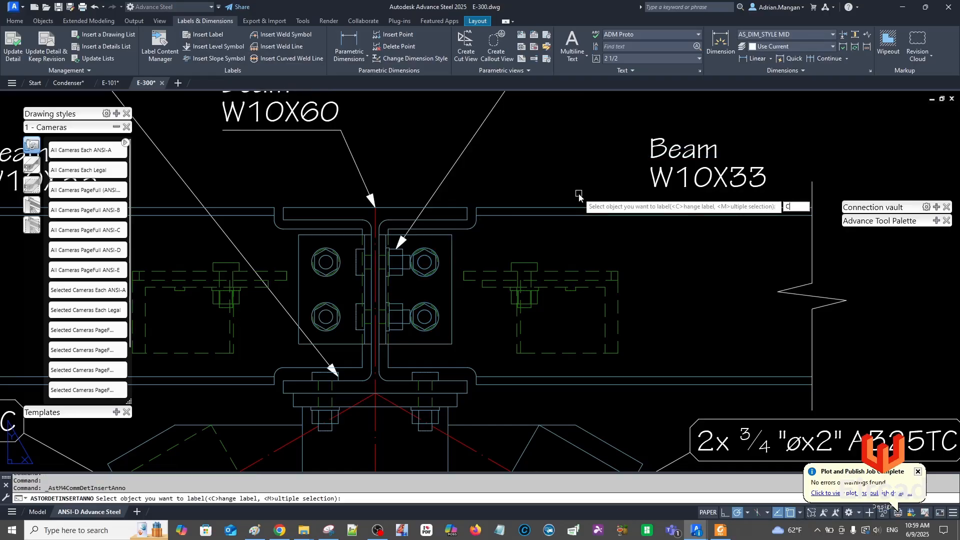
{"action": "type", "text": "C"}
{"action": "key", "text": "Return"}
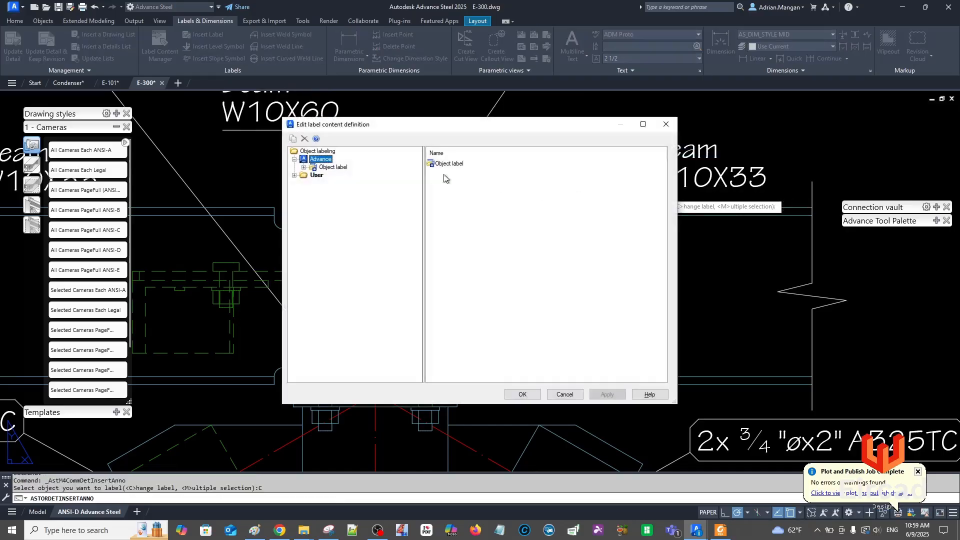
{"action": "left_click", "coordinate": [294, 175]}
{"action": "left_click", "coordinate": [304, 183]}
{"action": "left_click", "coordinate": [335, 215]}
{"action": "left_click", "coordinate": [313, 215]}
{"action": "left_click", "coordinate": [345, 223]}
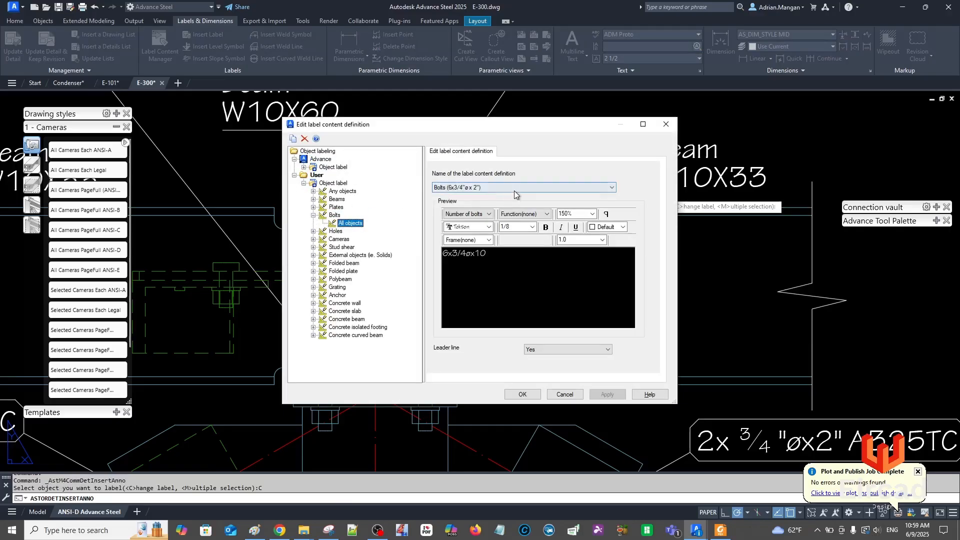
{"action": "left_click", "coordinate": [612, 188]}
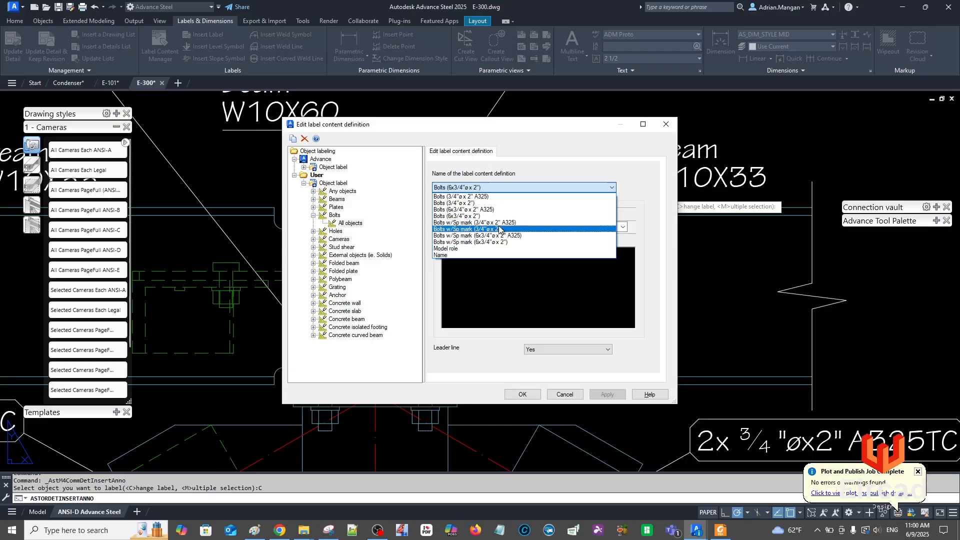
{"action": "left_click", "coordinate": [293, 142]}
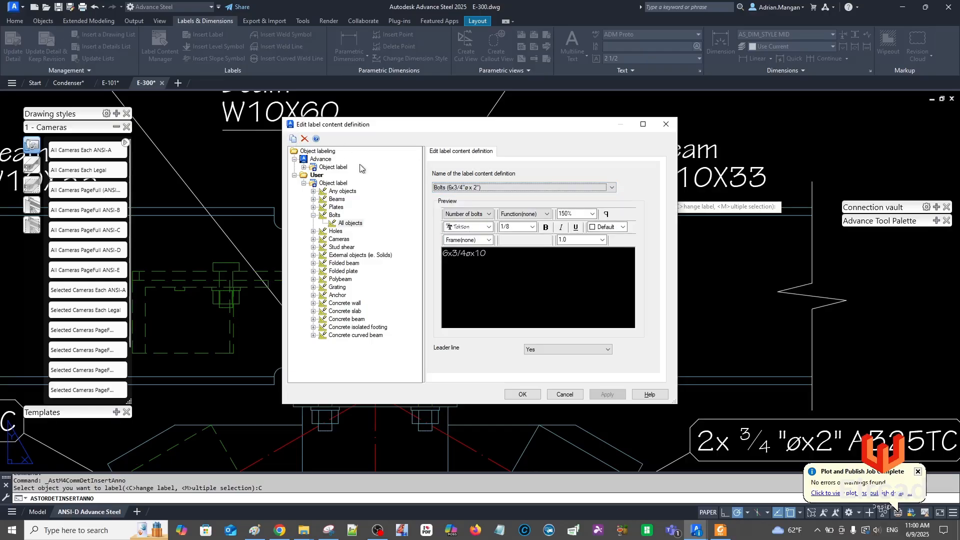
Copy the user bolt label definition Bolts (6x3/4"ø x 2") as a new definition named Bolts (6x3/4"ø x 2") ADM
{"action": "left_click", "coordinate": [293, 139]}
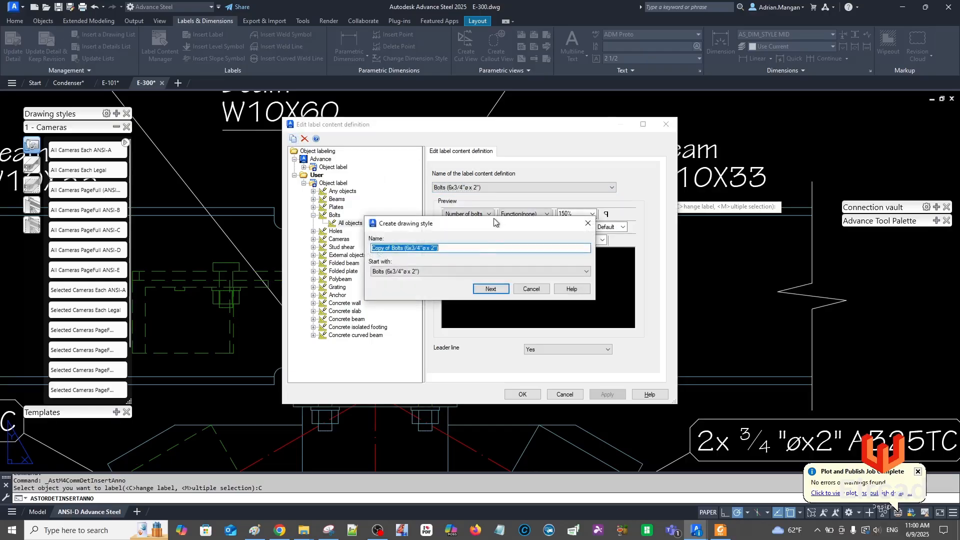
{"action": "left_click_drag", "start_coordinate": [392, 248], "coordinate": [344, 245]}
{"action": "key", "text": "BackSpace"}
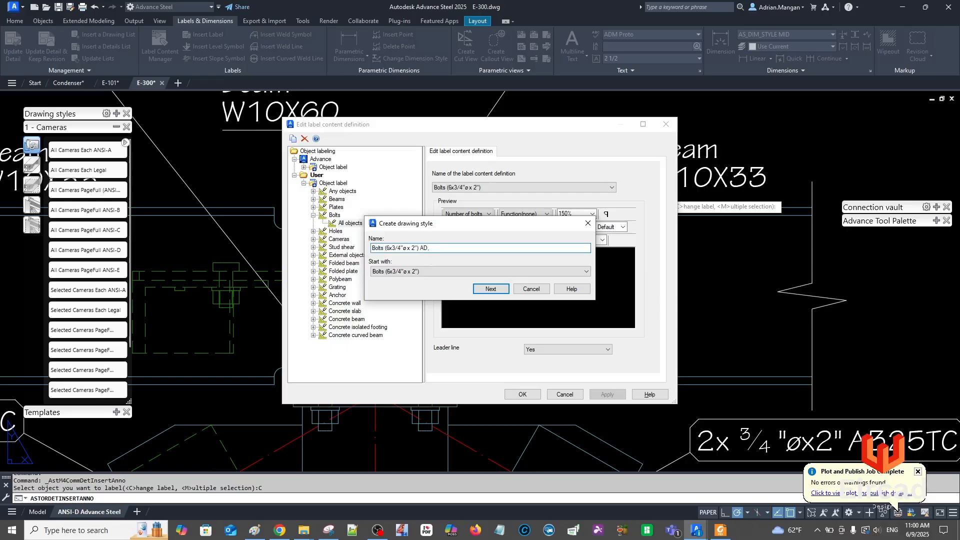
{"action": "type", "text": "ADM"}
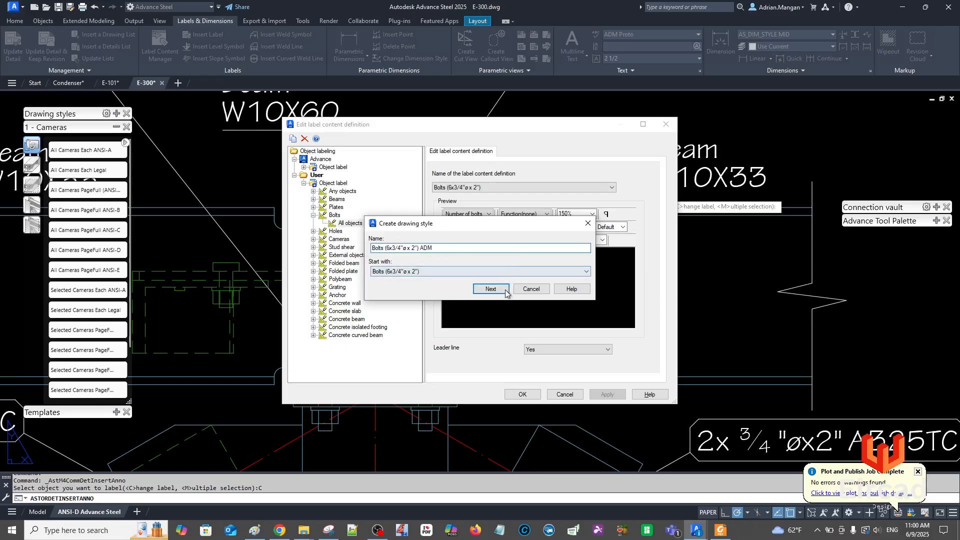
{"action": "left_click", "coordinate": [499, 289]}
Open the new ADM definition under the user bolt labels for all objects and append A325 TYP to its text
{"action": "left_click", "coordinate": [316, 176]}
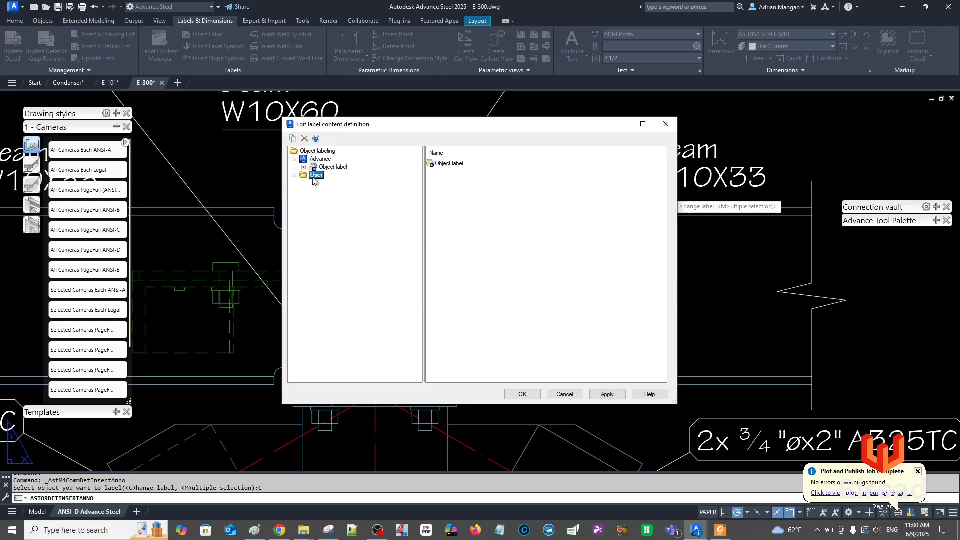
{"action": "left_click", "coordinate": [295, 175]}
{"action": "left_click", "coordinate": [303, 183]}
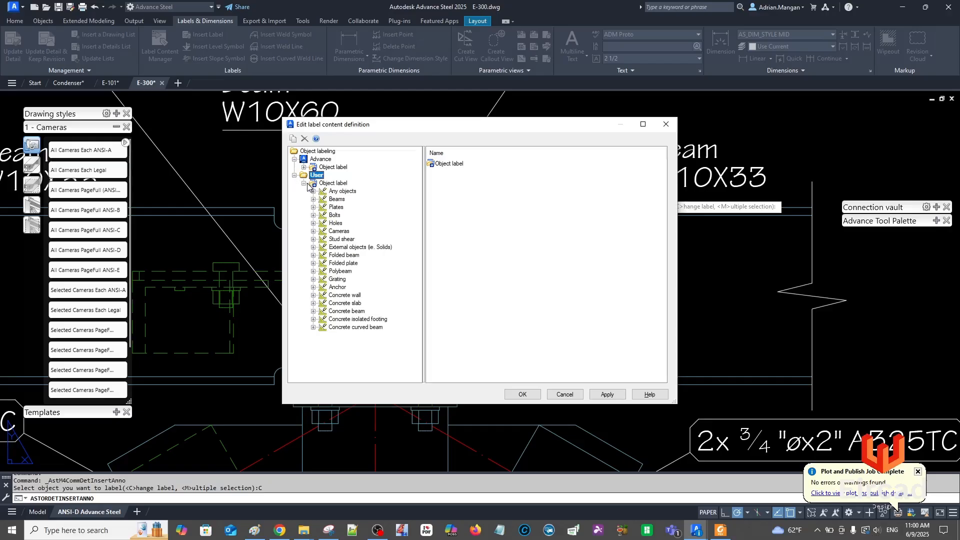
{"action": "left_click", "coordinate": [334, 216]}
{"action": "left_click", "coordinate": [313, 215]}
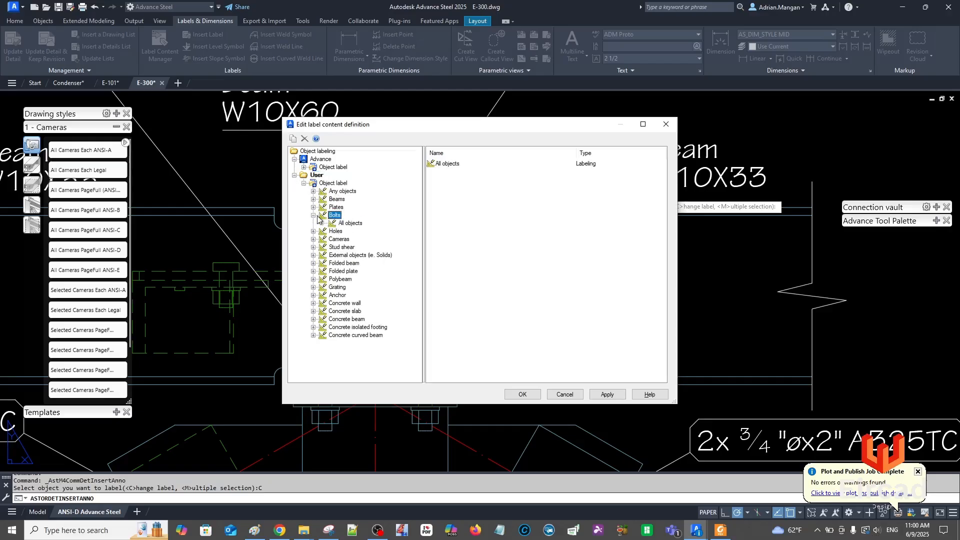
{"action": "left_click", "coordinate": [345, 223]}
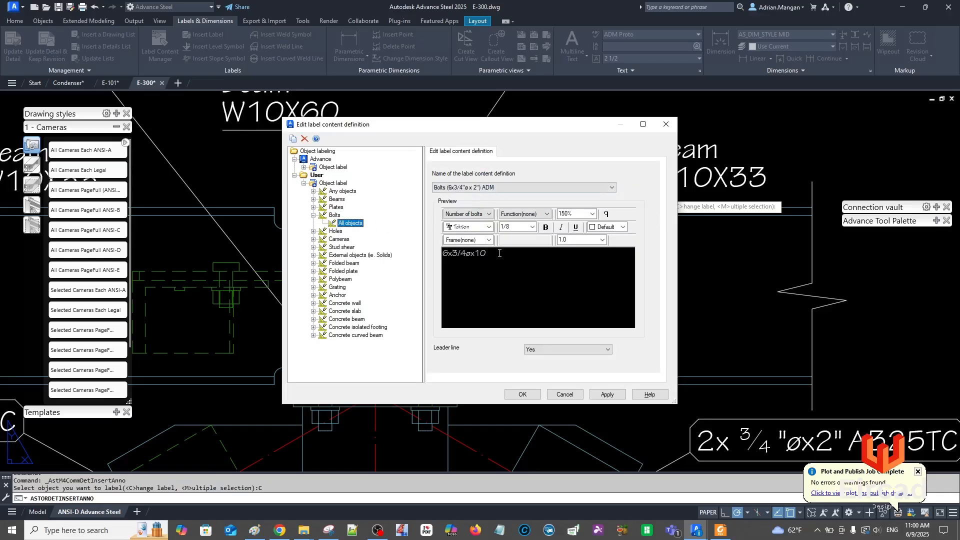
{"action": "left_click", "coordinate": [489, 214]}
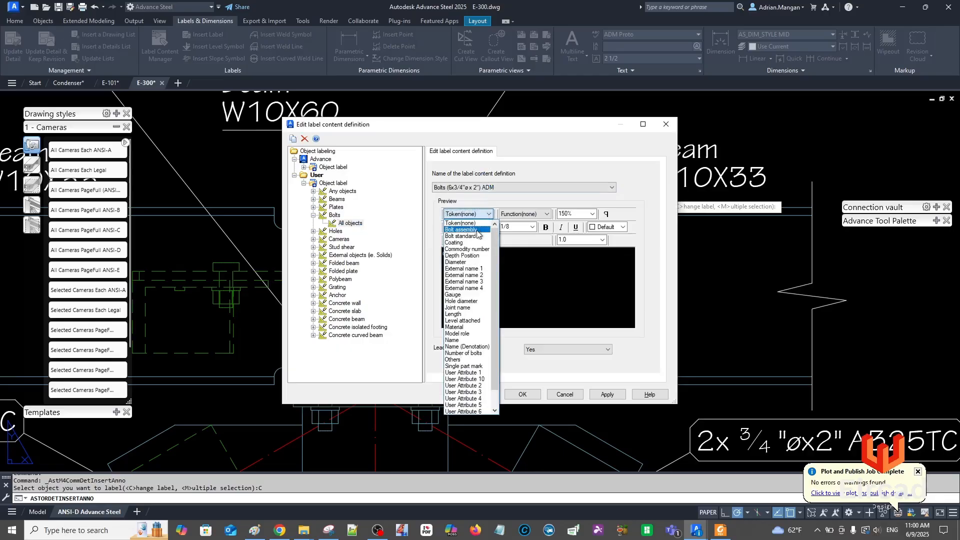
{"action": "left_click", "coordinate": [502, 245]}
{"action": "left_click", "coordinate": [516, 254]}
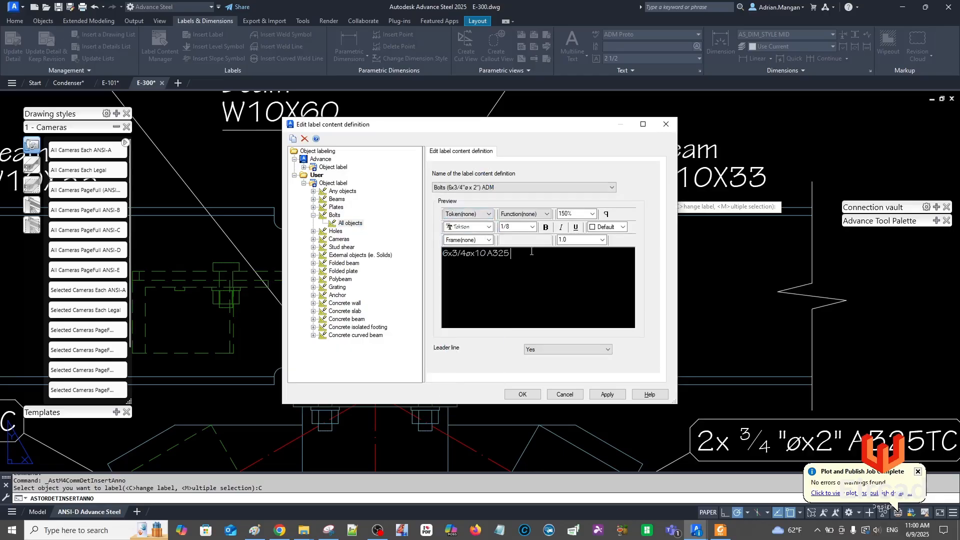
Set the height of the whole ADM bolt label text to 3/32
{"action": "key", "text": "ctrl+a"}
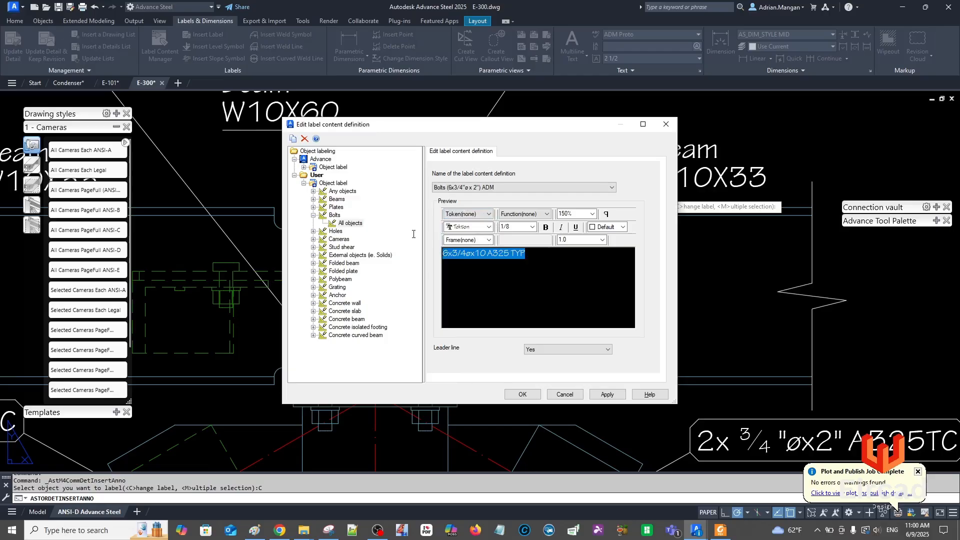
{"action": "left_click", "coordinate": [521, 226]}
{"action": "left_click", "coordinate": [549, 281]}
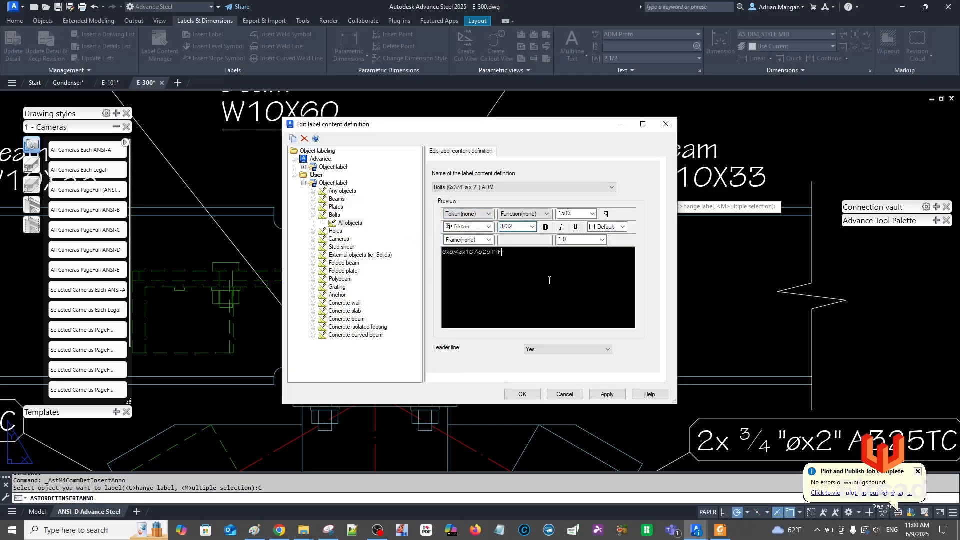
Enclose the whole ADM bolt label text in a rounded frame, then apply and close the definition editor
{"action": "key", "text": "ctrl+a"}
{"action": "left_click", "coordinate": [488, 240]}
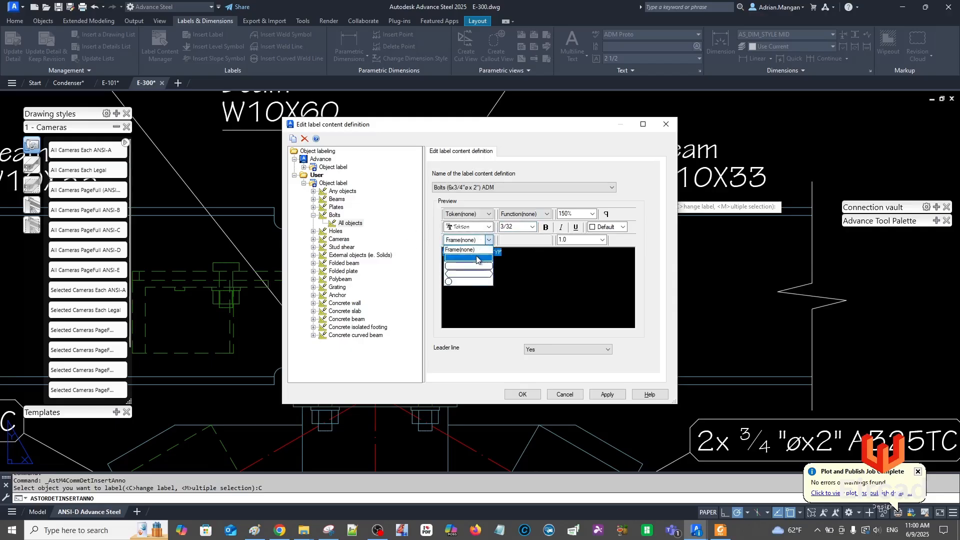
{"action": "left_click", "coordinate": [474, 268]}
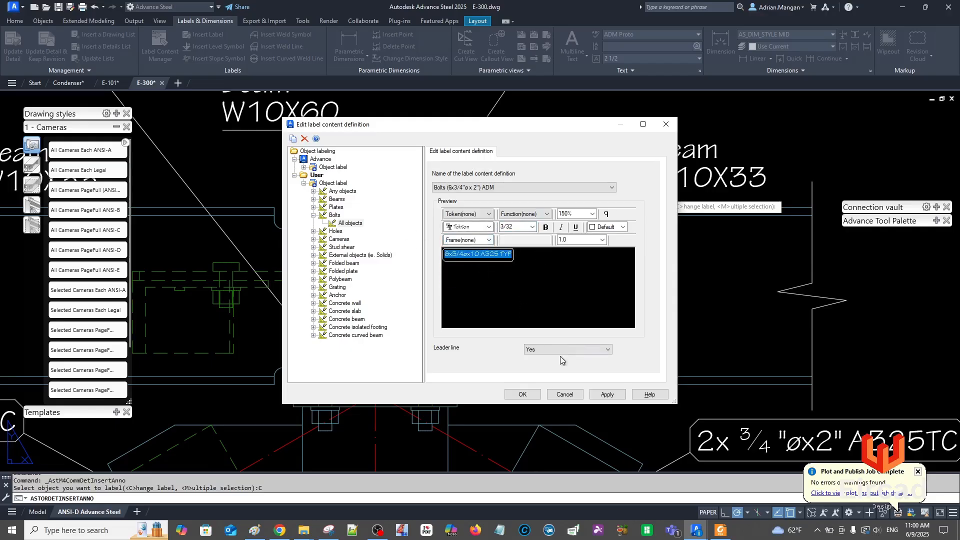
{"action": "left_click", "coordinate": [608, 394]}
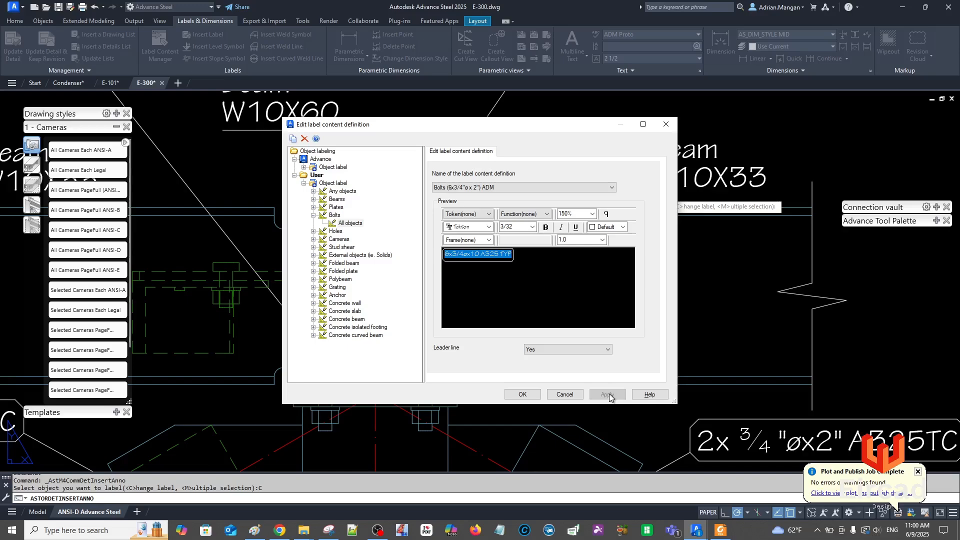
{"action": "left_click", "coordinate": [532, 395]}
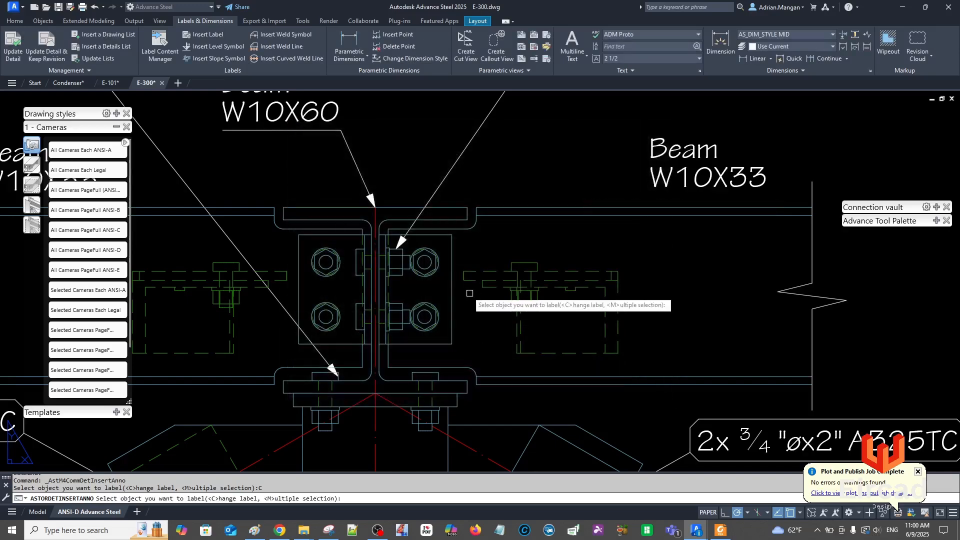
Label the upper bolt on the plate right of the central beam web, placing the framed text above the right W10X33 beam
{"action": "left_click", "coordinate": [443, 265]}
{"action": "middle_click_drag", "start_coordinate": [510, 180], "coordinate": [466, 236]}
{"action": "left_click", "coordinate": [550, 174]}
{"action": "key", "text": "Return"}
{"action": "scroll", "coordinate": [549, 200], "scroll_direction": "down", "scroll_amount": 4}
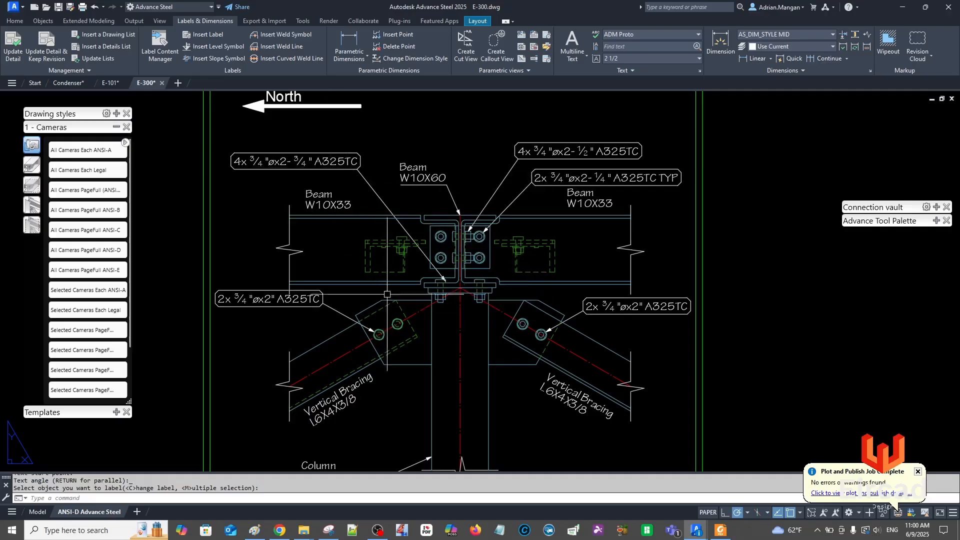
Open the labeling strategy of the Bolts - All rule in the 2 - Detail View ADM drawing style
{"action": "left_click", "coordinate": [140, 22]}
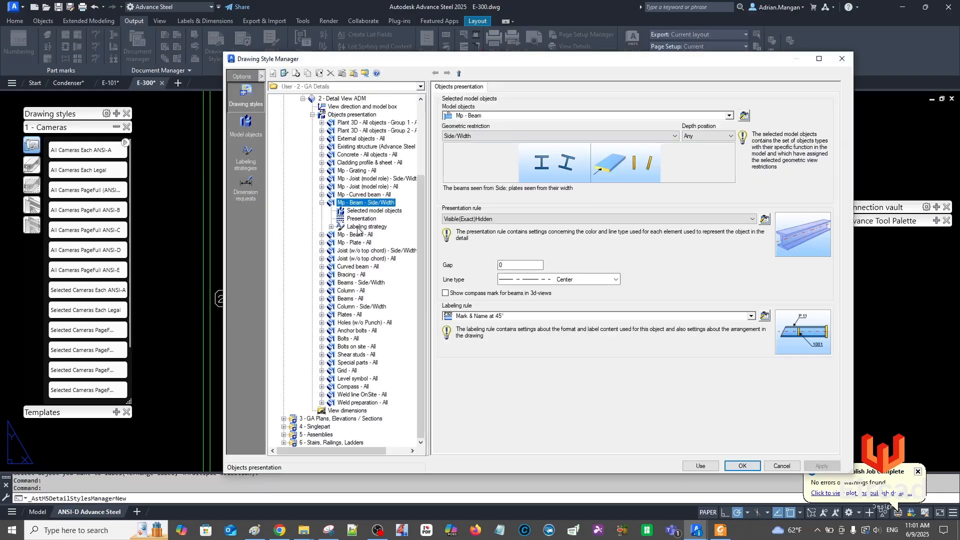
{"action": "left_click", "coordinate": [322, 203]}
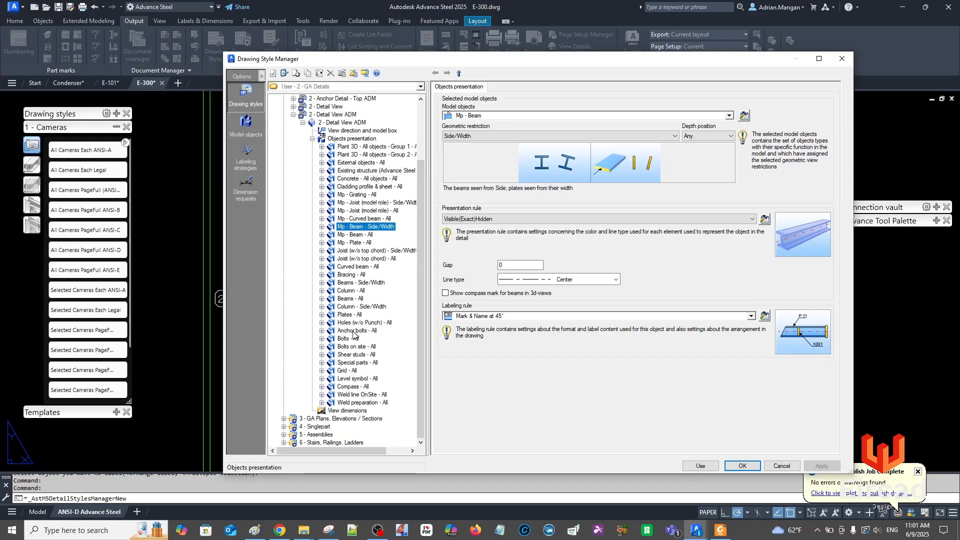
{"action": "left_click", "coordinate": [353, 339]}
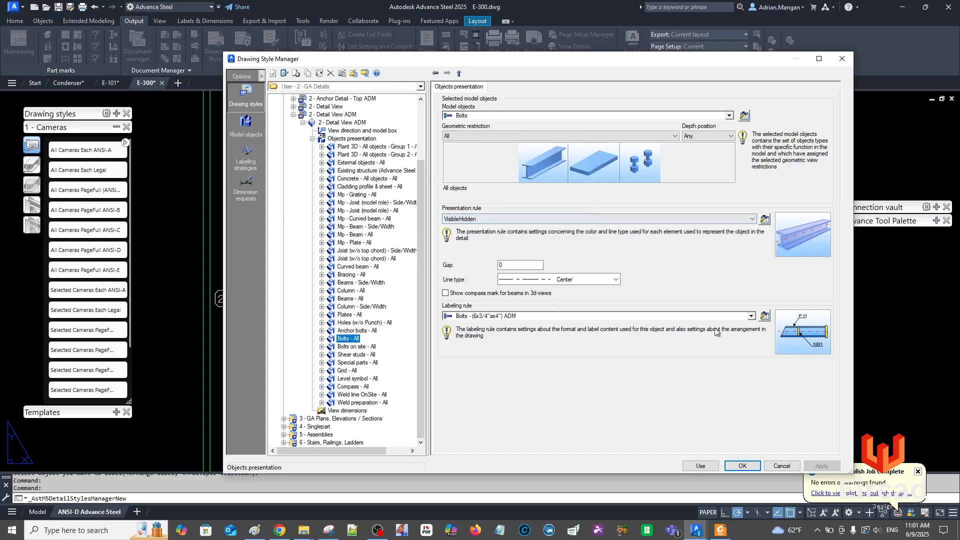
{"action": "left_click", "coordinate": [764, 316]}
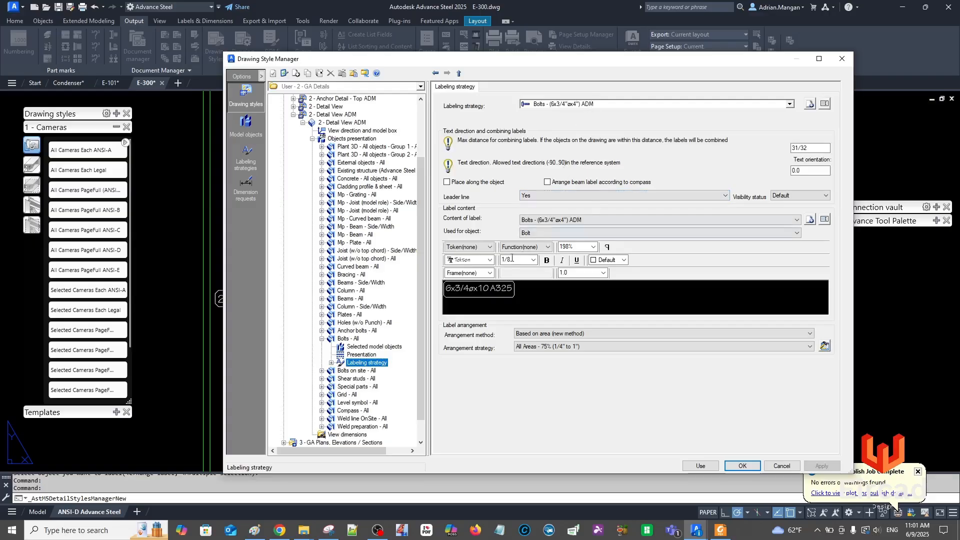
Remove the bolt label's frame, append TYP after A325, and enclose the whole text in a rounded frame again
{"action": "left_click", "coordinate": [512, 287]}
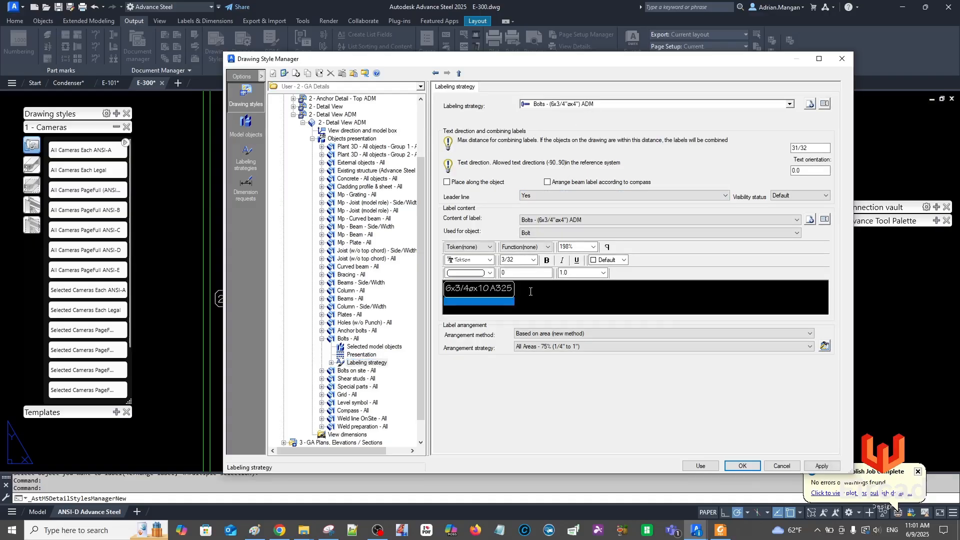
{"action": "left_click_drag", "start_coordinate": [512, 289], "coordinate": [446, 289]}
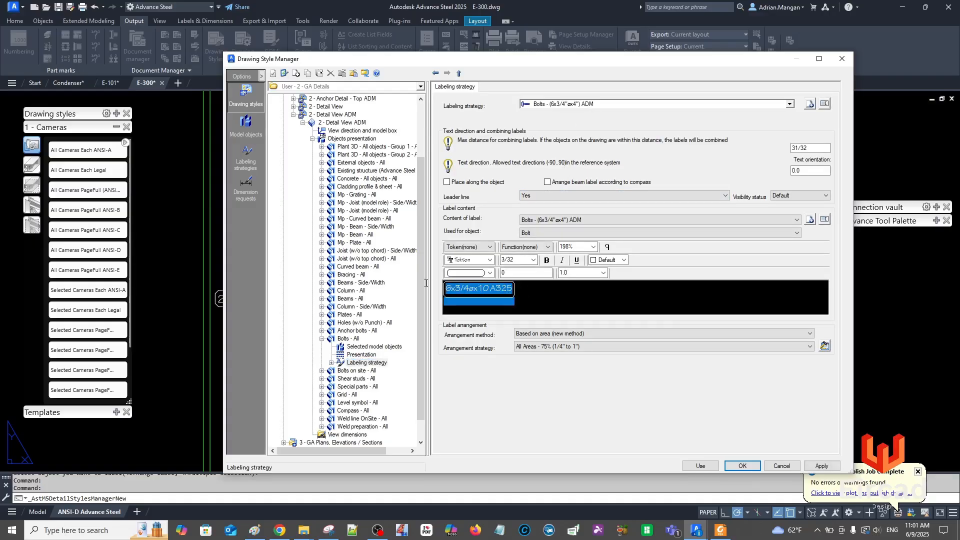
{"action": "left_click", "coordinate": [488, 272]}
{"action": "left_click", "coordinate": [475, 282]}
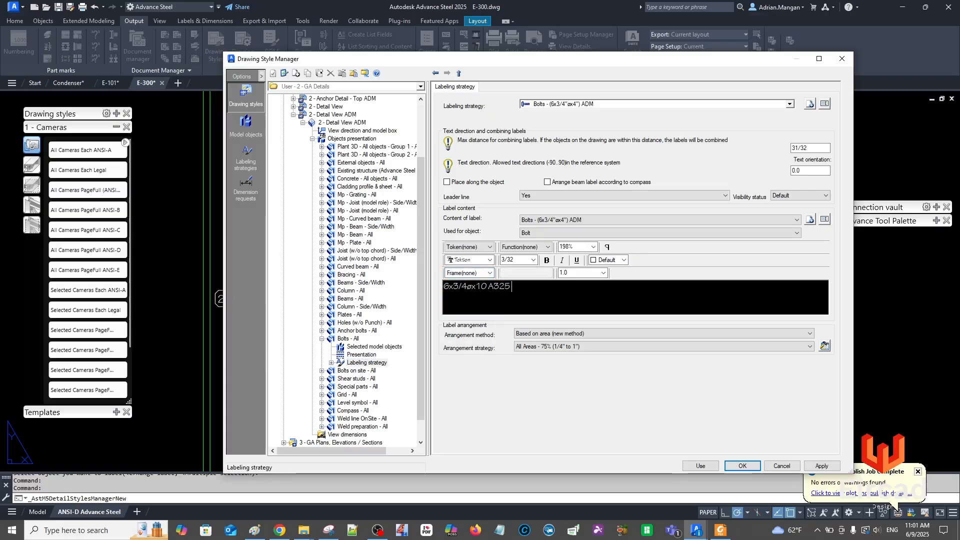
{"action": "left_click_drag", "start_coordinate": [525, 286], "coordinate": [444, 285]}
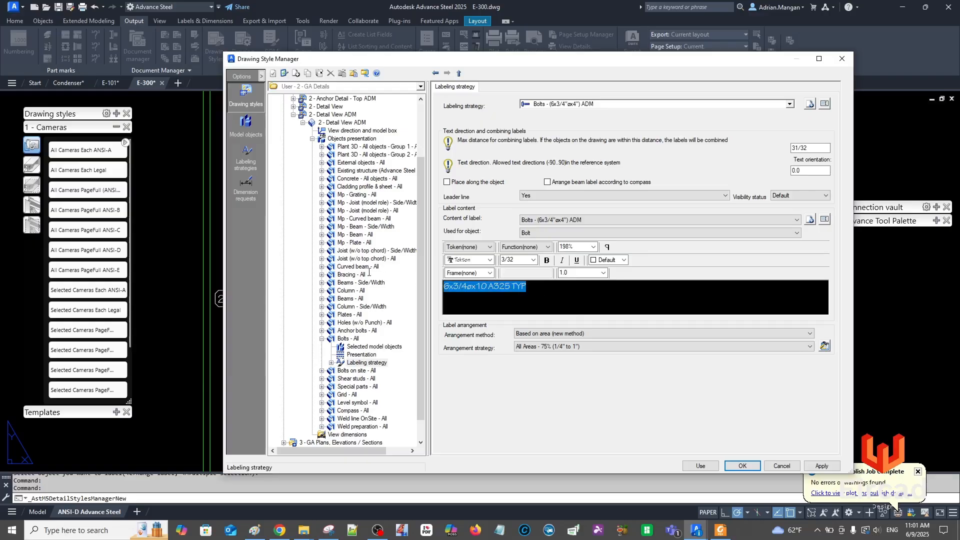
{"action": "left_click", "coordinate": [490, 272]}
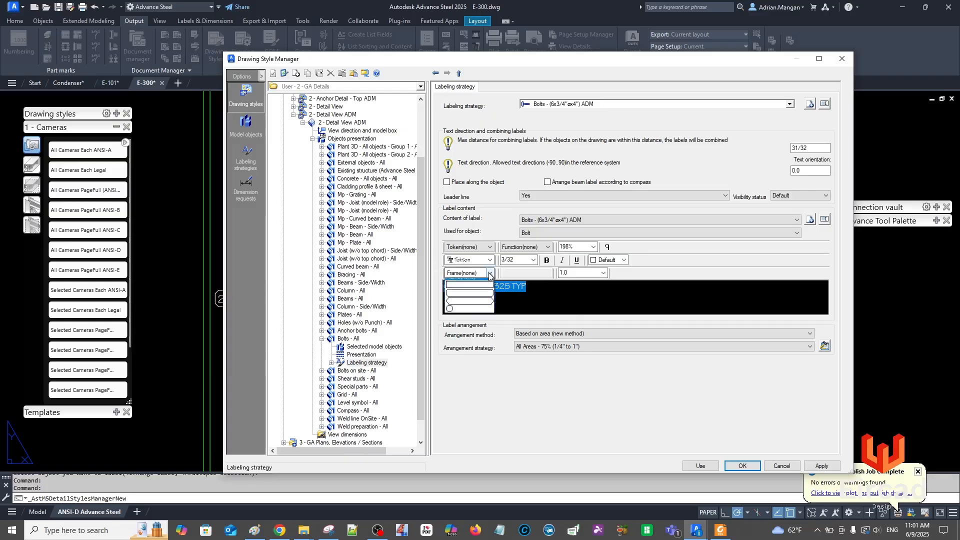
{"action": "left_click", "coordinate": [469, 293]}
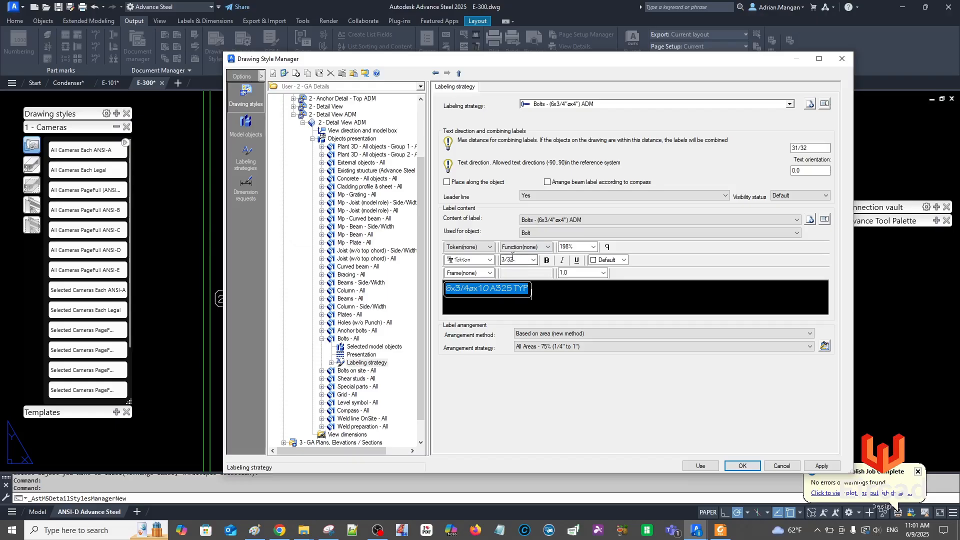
Apply the modified 2 - Detail View ADM drawing style to Detail A and check its bolt labels
{"action": "left_click", "coordinate": [805, 465]}
{"action": "left_click", "coordinate": [700, 465]}
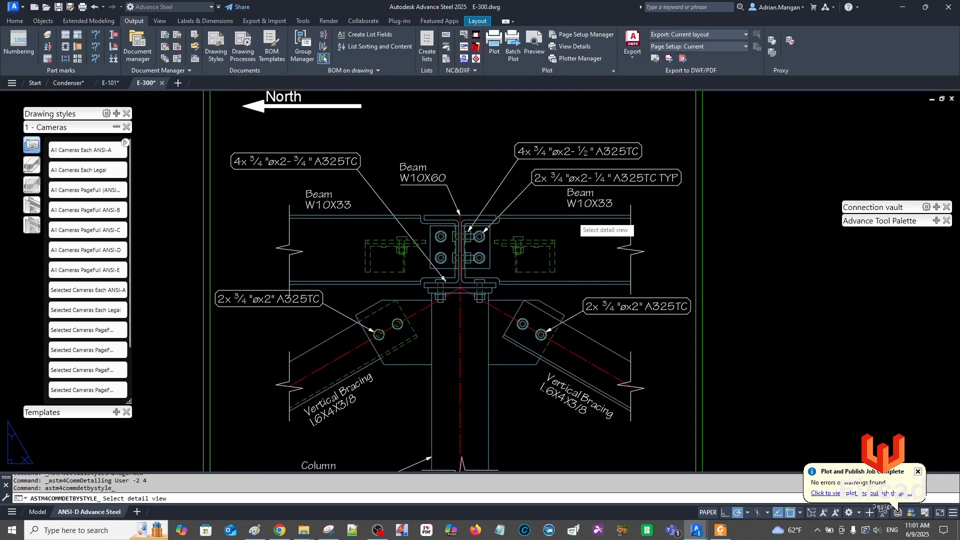
{"action": "left_click", "coordinate": [575, 223]}
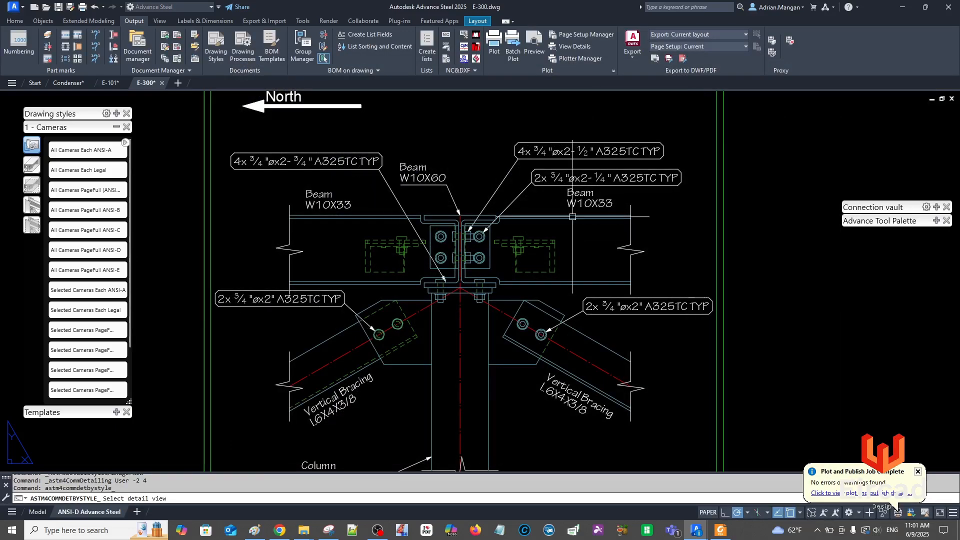
{"action": "scroll", "coordinate": [620, 187], "scroll_direction": "down", "scroll_amount": 2}
{"action": "middle_click_drag", "start_coordinate": [619, 186], "coordinate": [602, 172]}
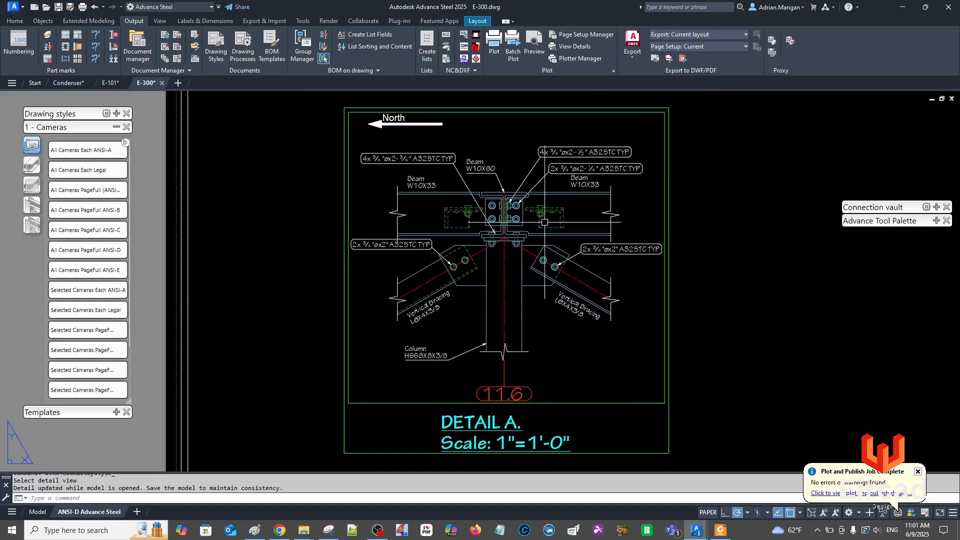
{"action": "scroll", "coordinate": [551, 213], "scroll_direction": "up", "scroll_amount": 4}
{"action": "scroll", "coordinate": [552, 213], "scroll_direction": "down", "scroll_amount": 2}
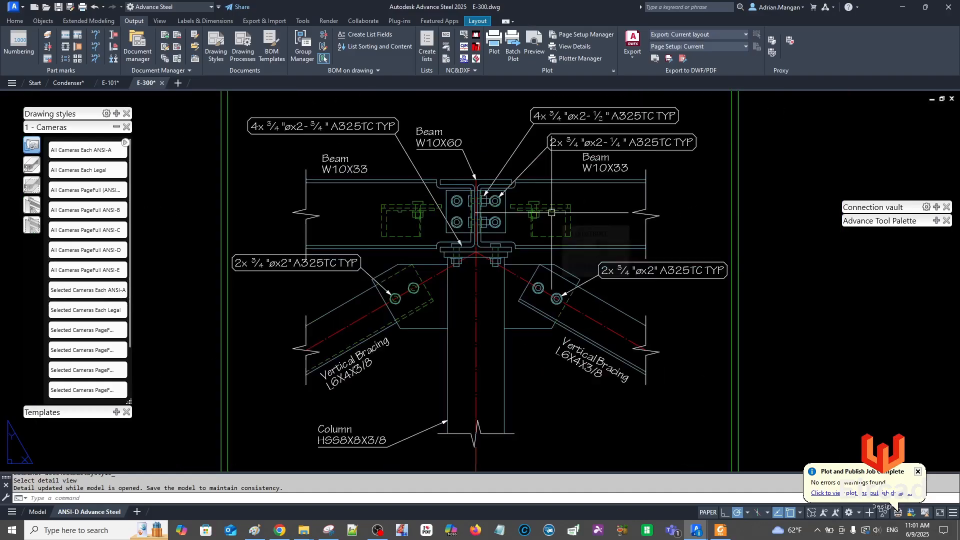
{"action": "middle_click_drag", "start_coordinate": [552, 212], "coordinate": [539, 182]}
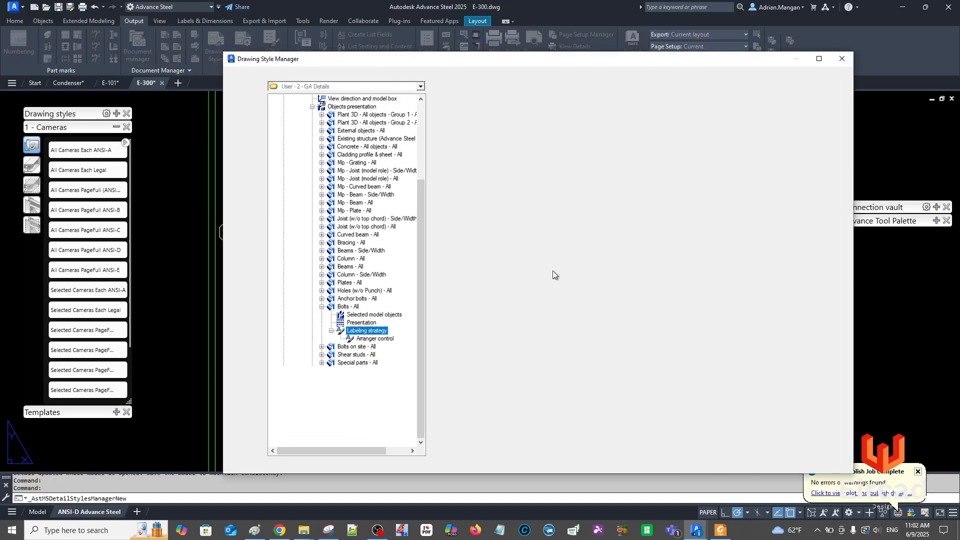
Reopen the drawing styles and review the objects presentation rules of 2 - Detail View ADM
{"action": "left_click", "coordinate": [322, 306]}
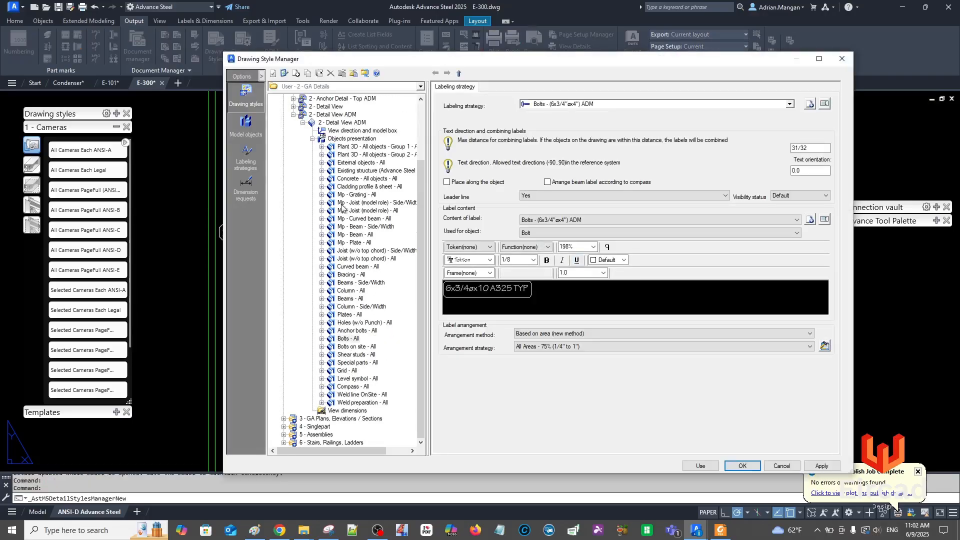
{"action": "left_click", "coordinate": [294, 147]}
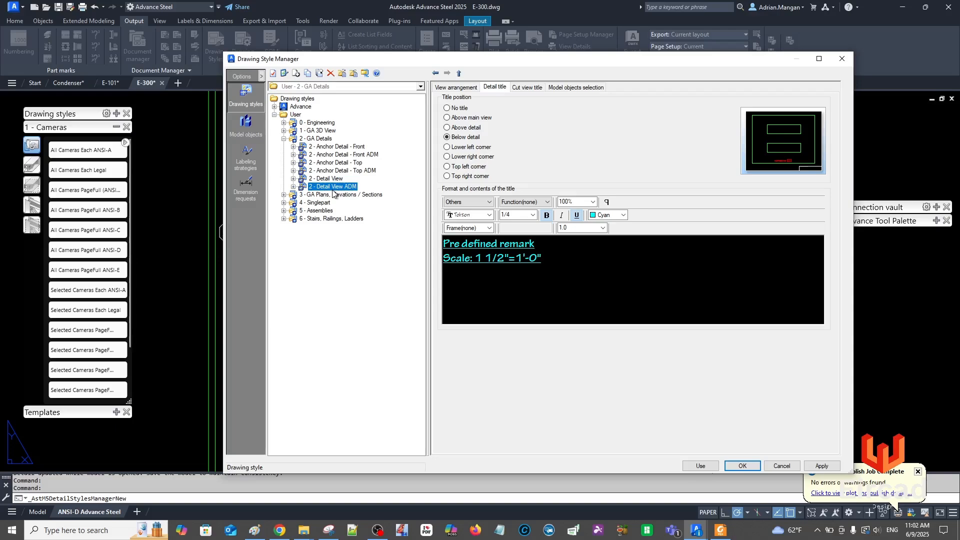
{"action": "left_click", "coordinate": [294, 186]}
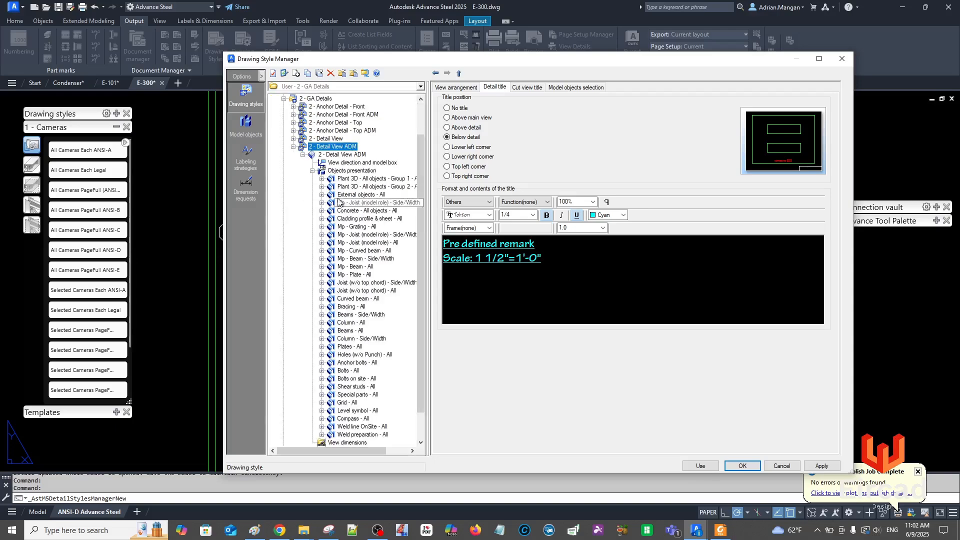
{"action": "left_click", "coordinate": [344, 171]}
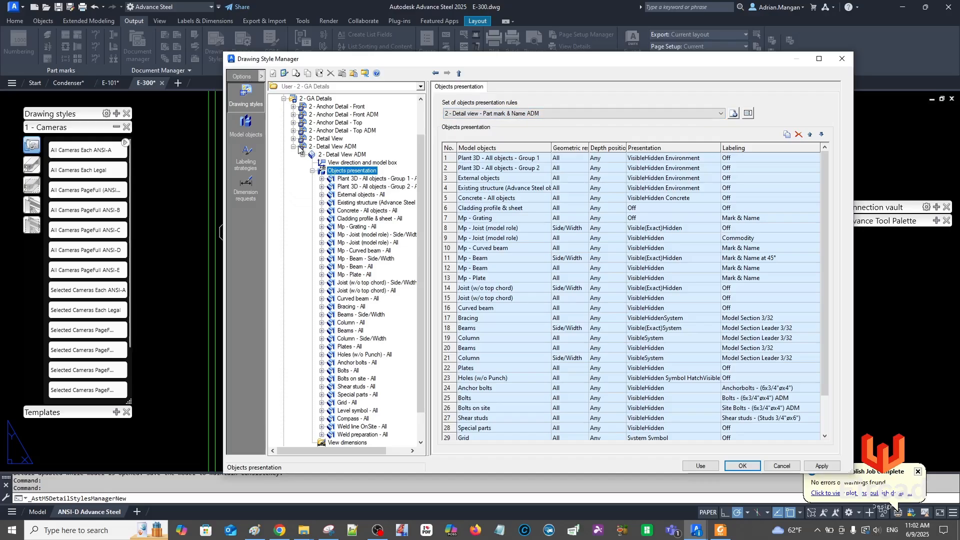
Copy the 2 - Detail View ADM drawing style as 2 - Detail View Visible ADM
{"action": "left_click", "coordinate": [318, 146]}
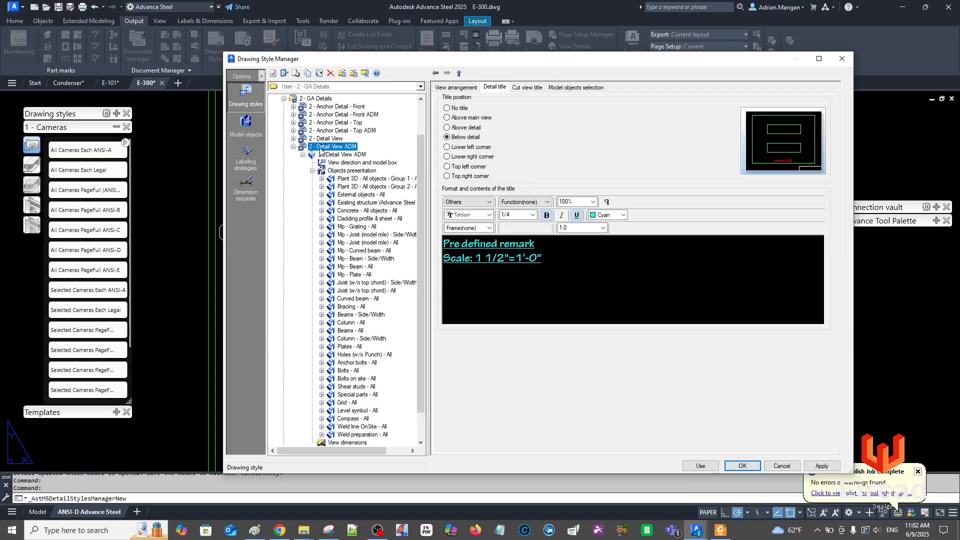
{"action": "right_click", "coordinate": [320, 150]}
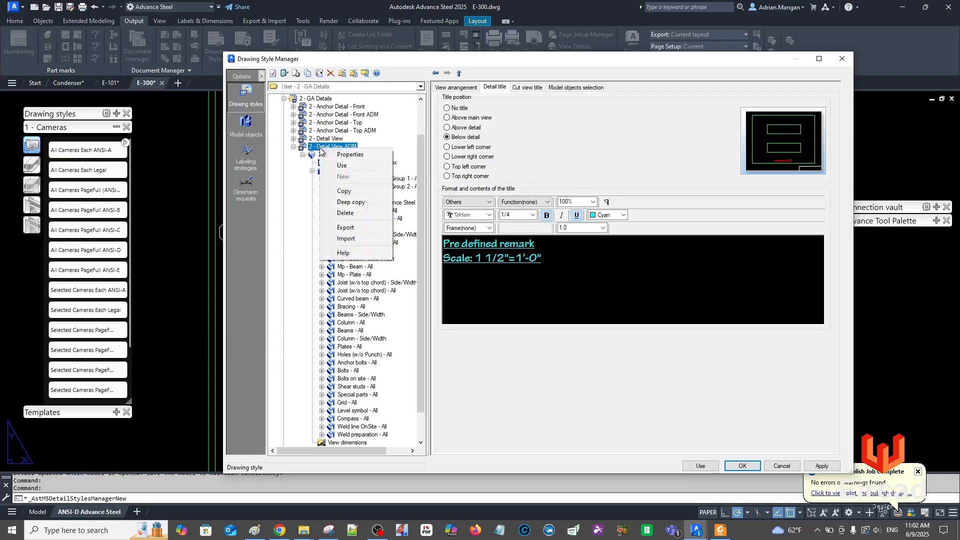
{"action": "left_click", "coordinate": [340, 191]}
{"action": "left_click_drag", "start_coordinate": [476, 270], "coordinate": [406, 260]}
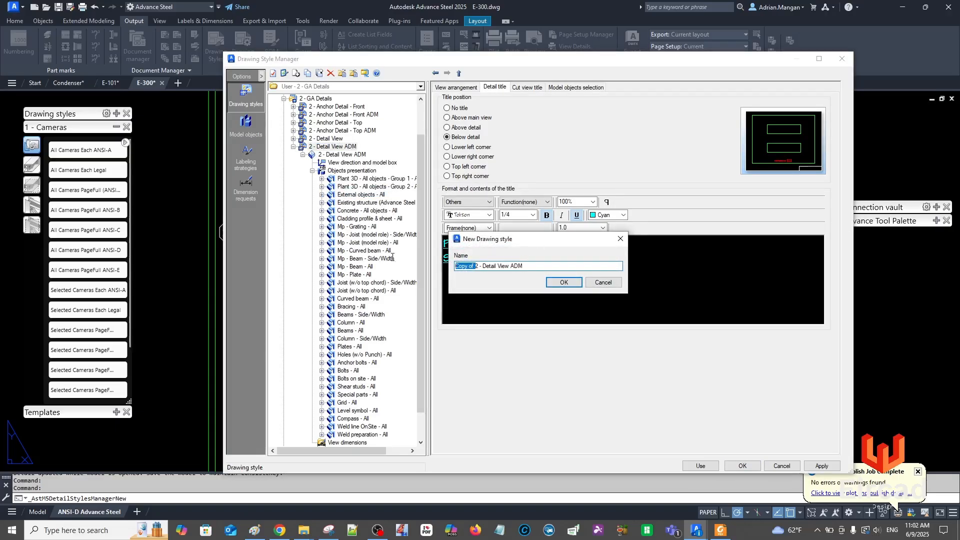
{"action": "key", "text": "Delete"}
{"action": "type", "text": "Visible"}
{"action": "left_click", "coordinate": [563, 282]}
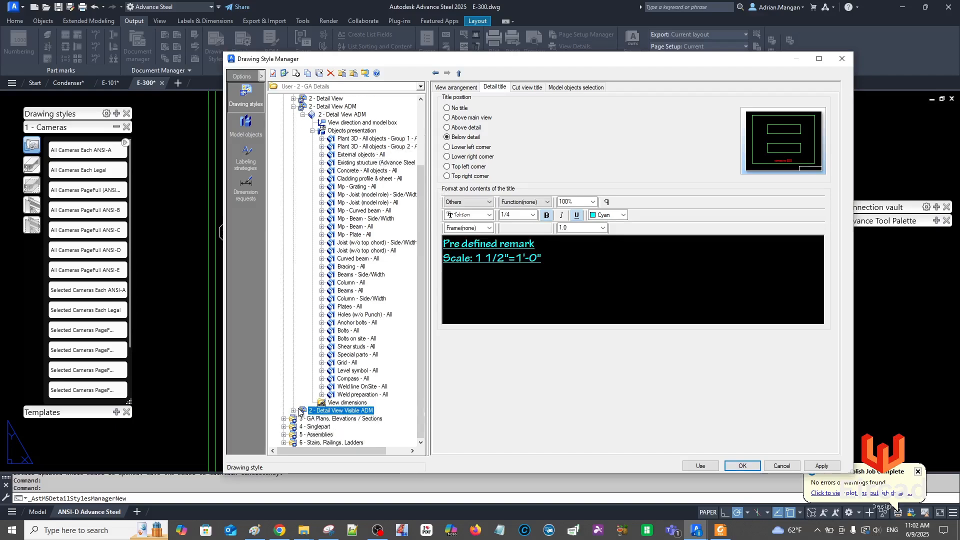
Copy the view definition inside the new drawing style and name it 2 - Detail View Visible ADM
{"action": "left_click", "coordinate": [293, 411]}
{"action": "left_click", "coordinate": [340, 419]}
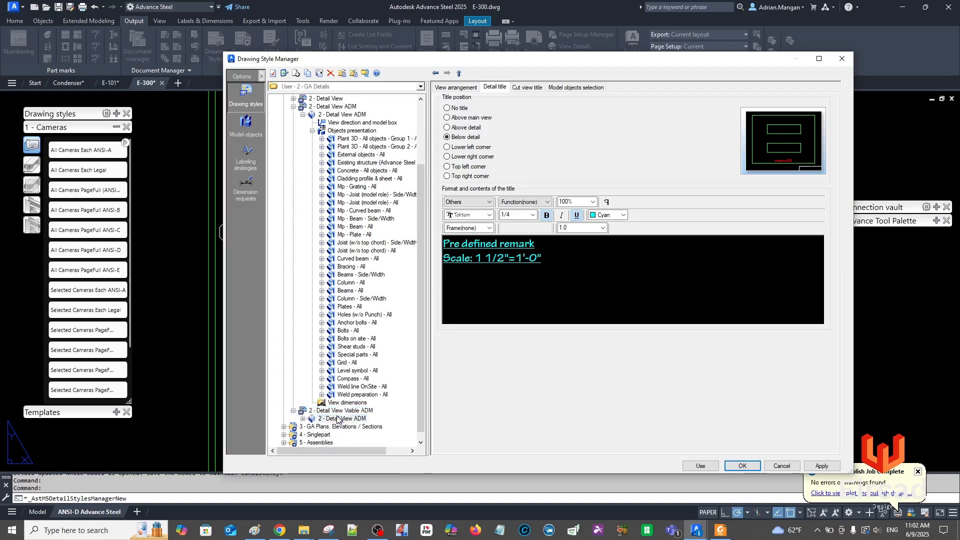
{"action": "right_click", "coordinate": [339, 420]}
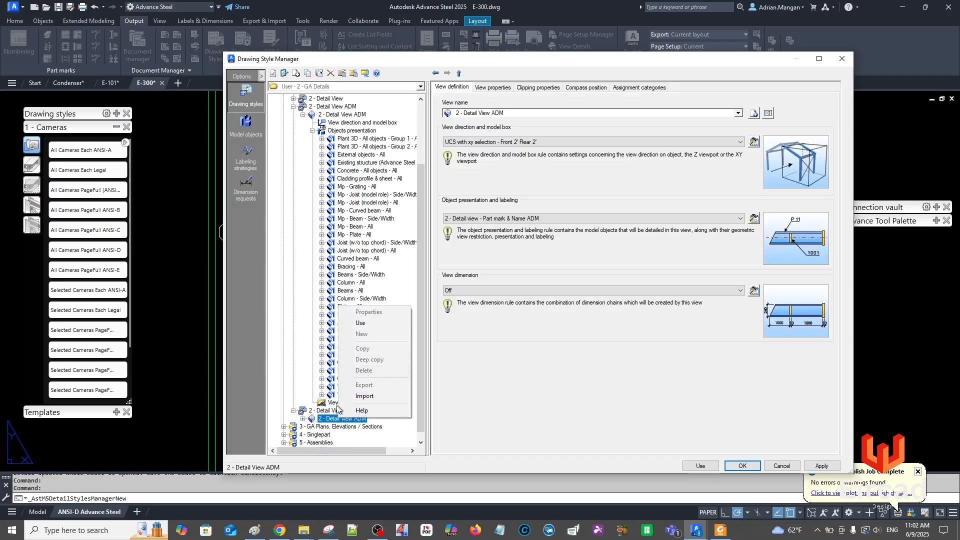
{"action": "left_click", "coordinate": [752, 115]}
{"action": "left_click", "coordinate": [752, 115]}
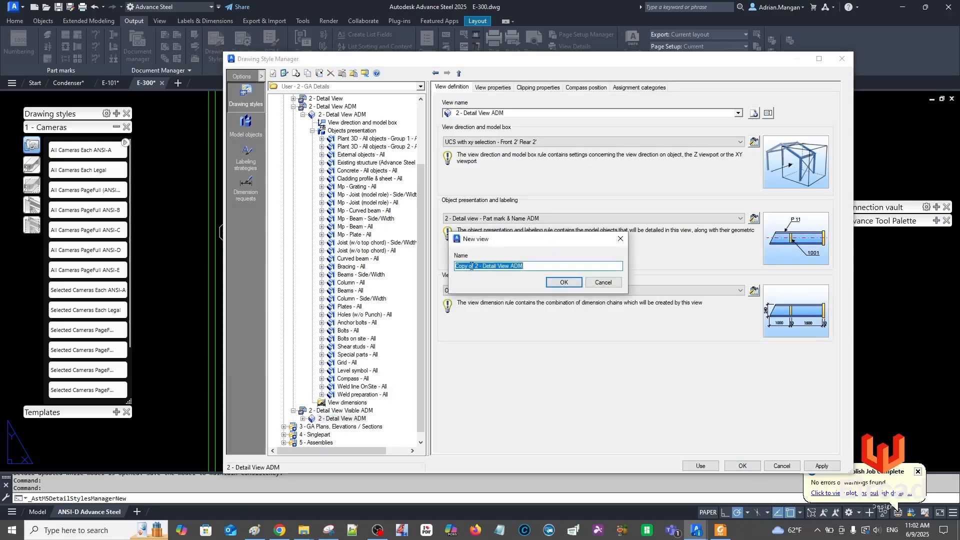
{"action": "left_click_drag", "start_coordinate": [477, 266], "coordinate": [431, 267]}
{"action": "key", "text": "Delete"}
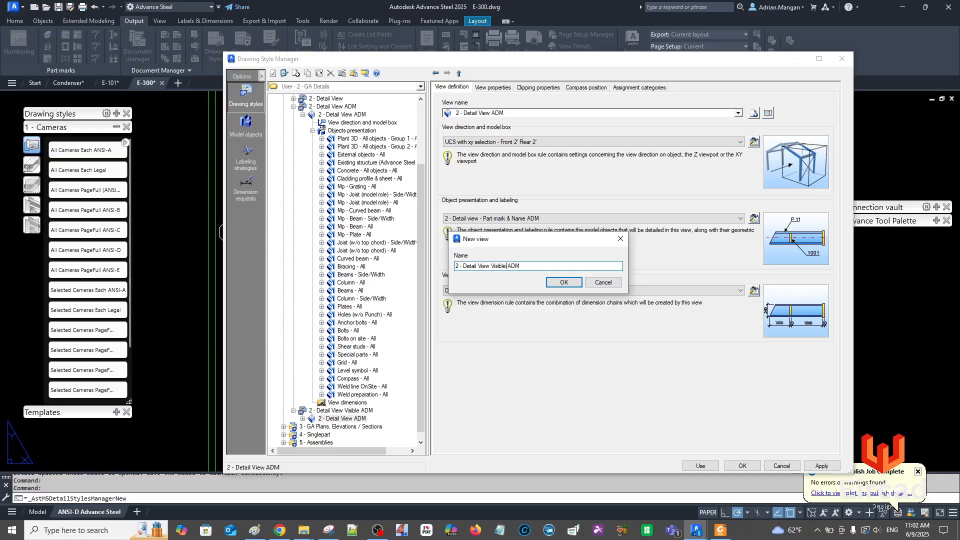
{"action": "left_click", "coordinate": [560, 283]}
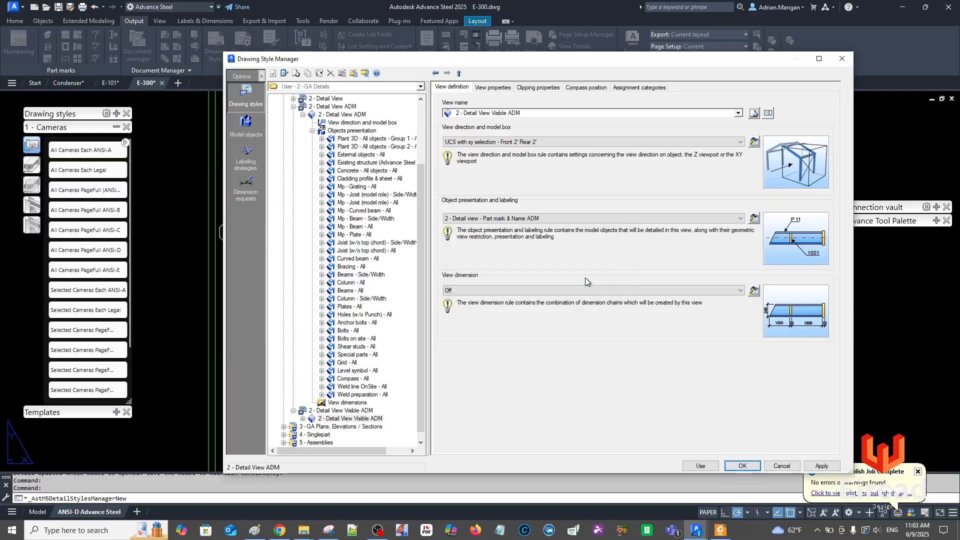
Copy the new view's objects presentation rule set as 2 - Detail view - Part mark & Name Visible ADM
{"action": "left_click", "coordinate": [303, 419]}
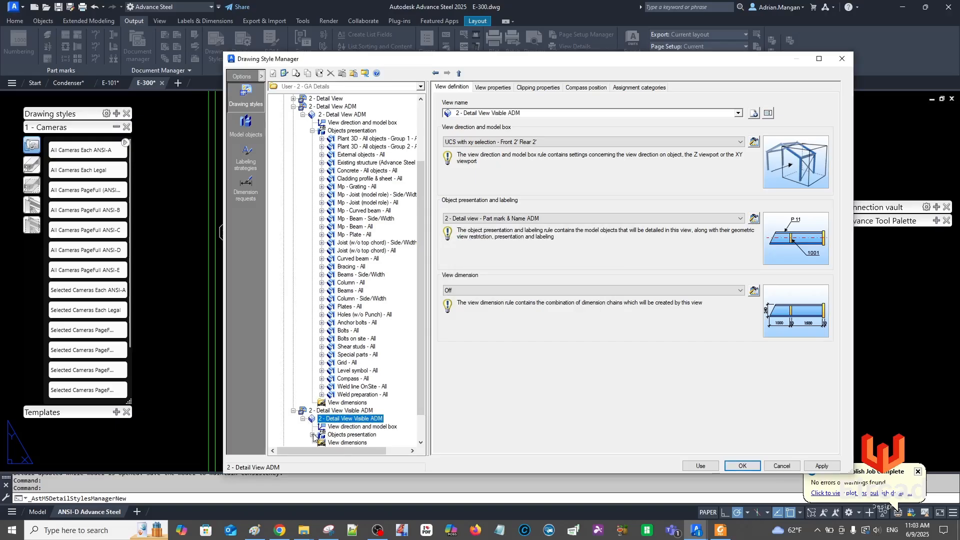
{"action": "left_click", "coordinate": [313, 435]}
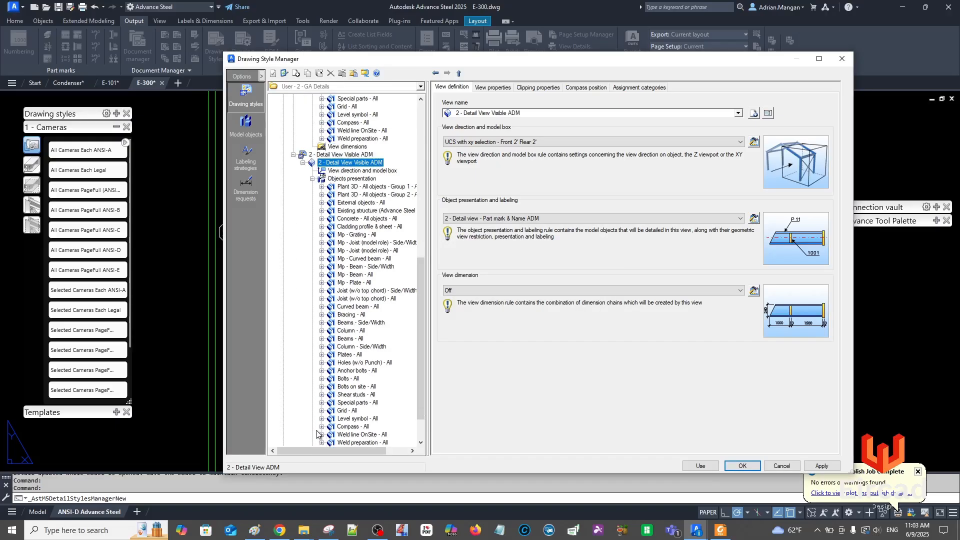
{"action": "left_click", "coordinate": [342, 179]}
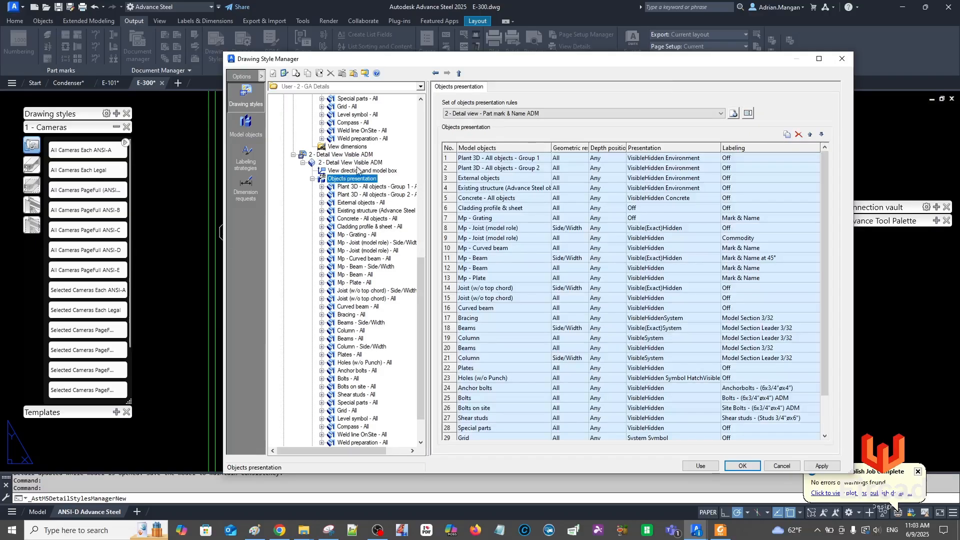
{"action": "left_click", "coordinate": [732, 114]}
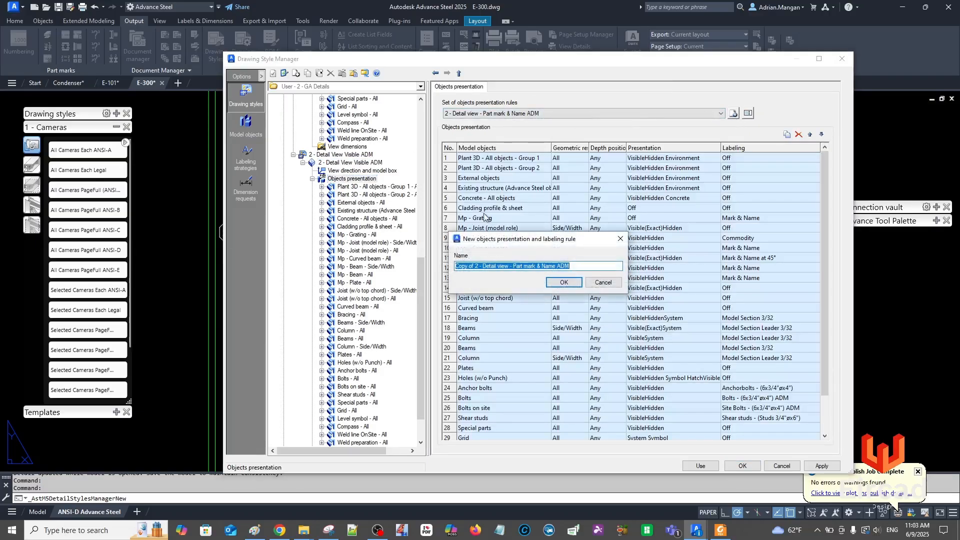
{"action": "left_click", "coordinate": [475, 267]}
{"action": "key", "text": "shift+Home"}
{"action": "key", "text": "Delete"}
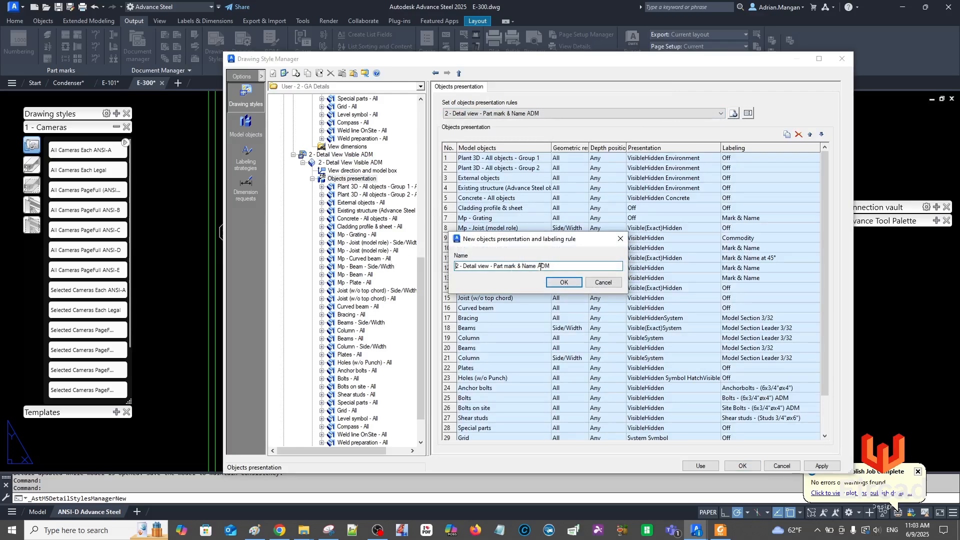
{"action": "type", "text": "Visible"}
{"action": "left_click", "coordinate": [568, 283]}
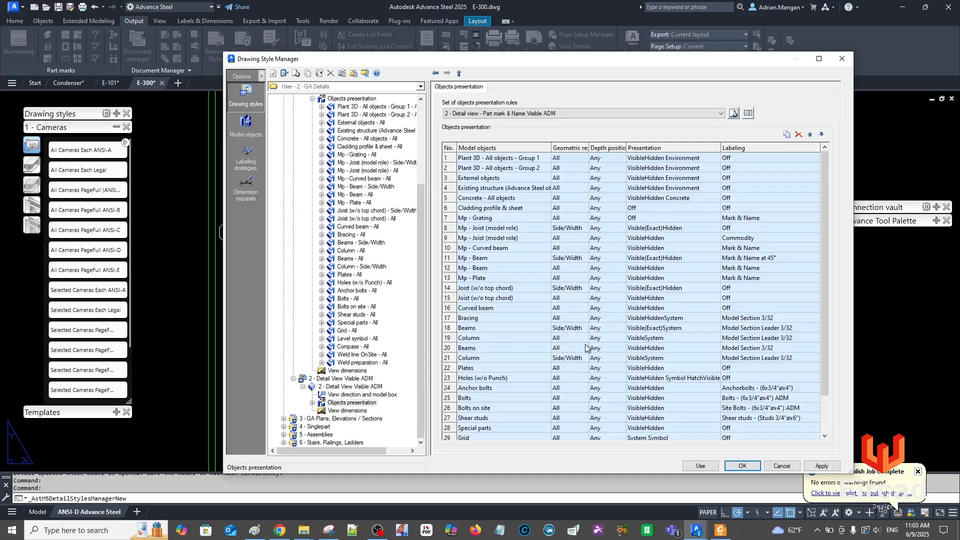
Set the presentation rule of Plates to Visible in the copied rule set and apply the change
{"action": "scroll", "coordinate": [585, 348], "scroll_direction": "down", "scroll_amount": 2}
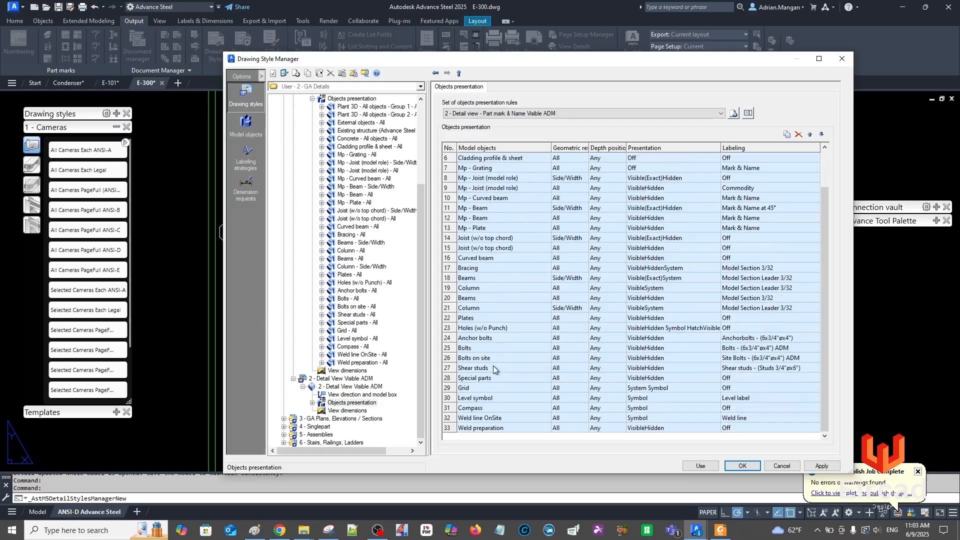
{"action": "double_click", "coordinate": [715, 320]}
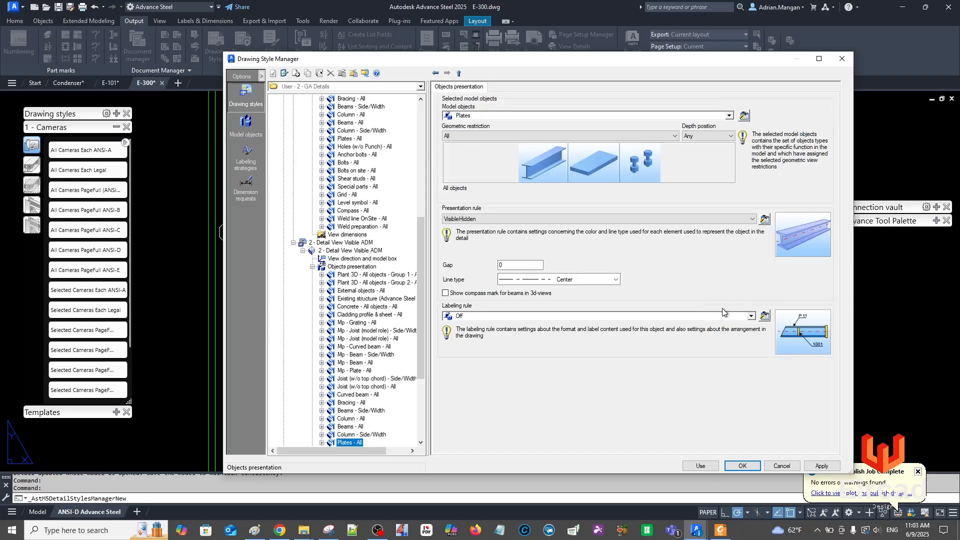
{"action": "left_click", "coordinate": [752, 219]}
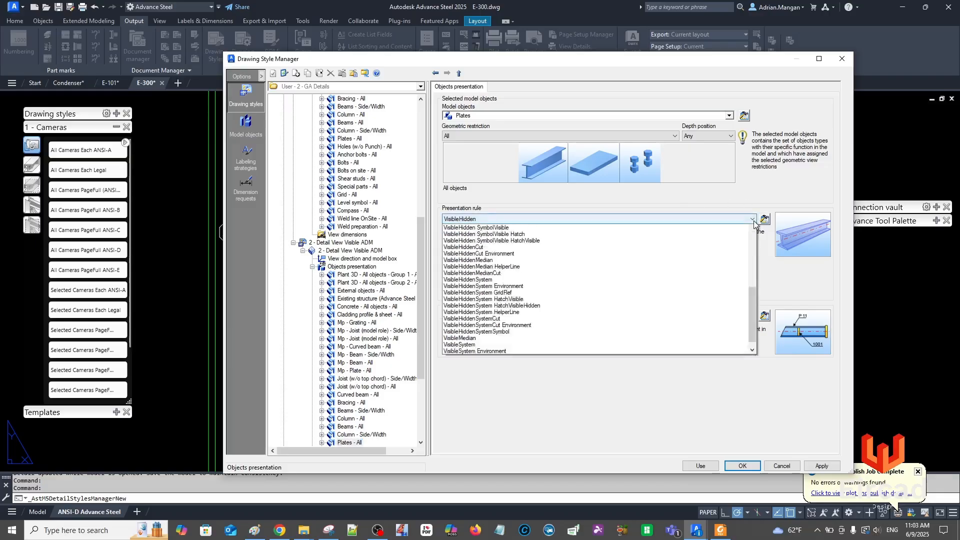
{"action": "scroll", "coordinate": [506, 237], "scroll_direction": "up", "scroll_amount": 3}
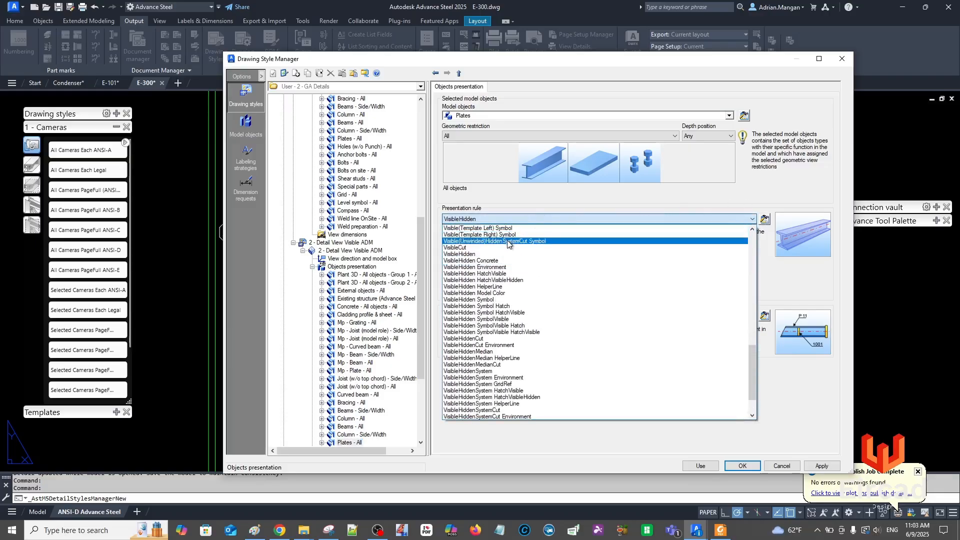
{"action": "scroll", "coordinate": [505, 246], "scroll_direction": "up", "scroll_amount": 5}
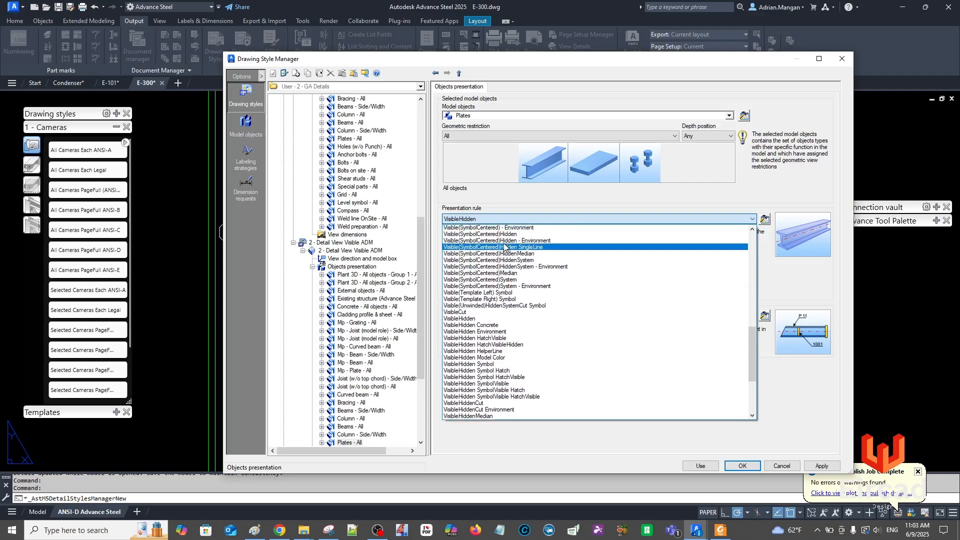
{"action": "scroll", "coordinate": [505, 246], "scroll_direction": "up", "scroll_amount": 6}
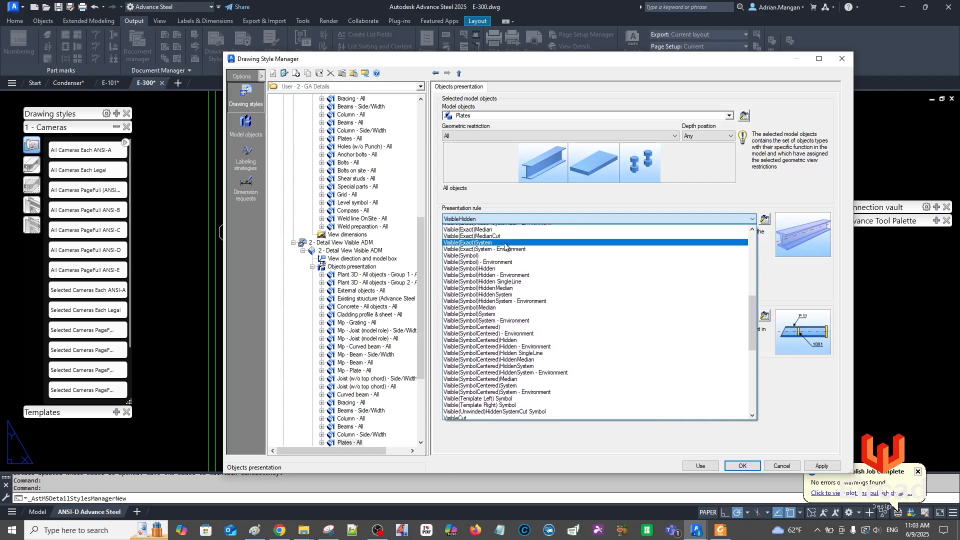
{"action": "scroll", "coordinate": [502, 245], "scroll_direction": "up", "scroll_amount": 5}
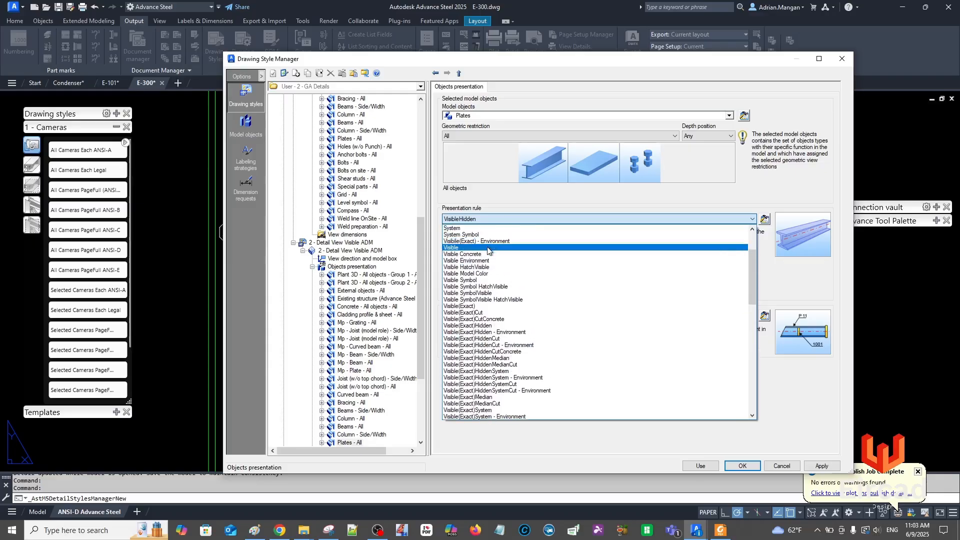
{"action": "left_click", "coordinate": [487, 247]}
{"action": "left_click", "coordinate": [821, 465]}
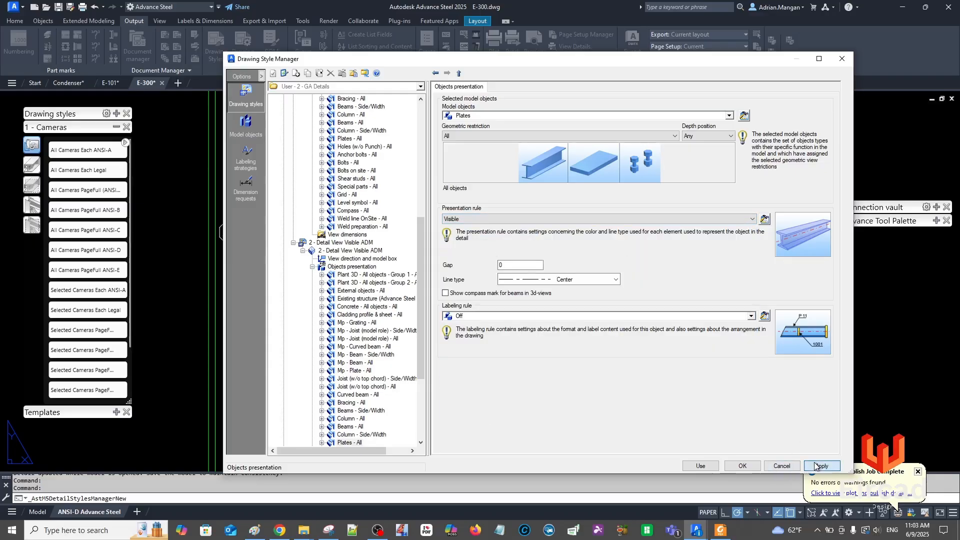
Set the presentation rule of Bolts to Visible in the 2 - Detail view - Part mark & Name Visible ADM set
{"action": "left_click", "coordinate": [352, 266]}
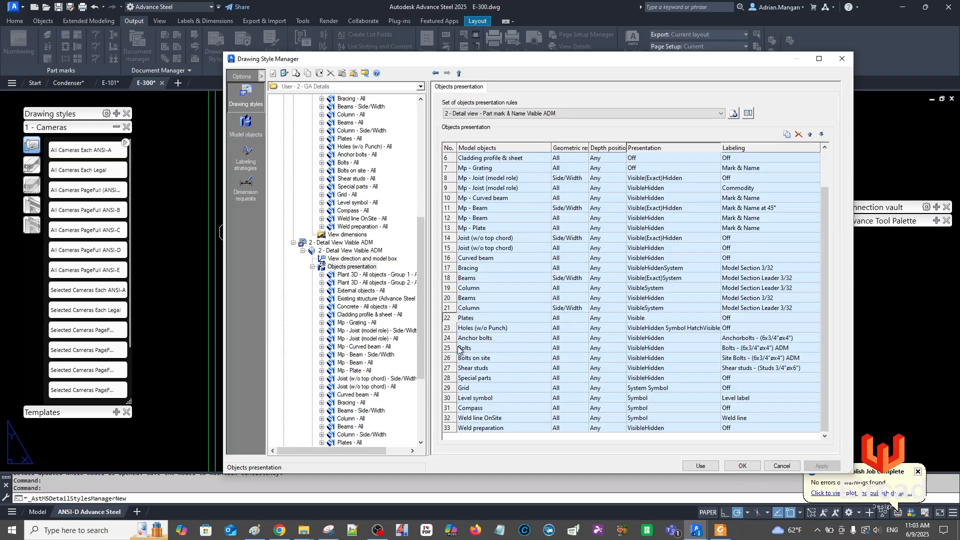
{"action": "left_click", "coordinate": [706, 350]}
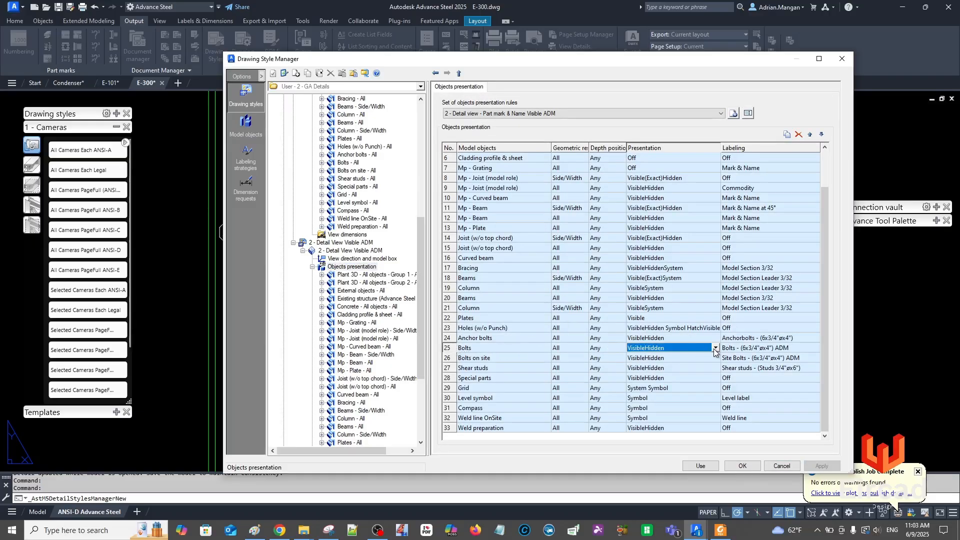
{"action": "left_click", "coordinate": [715, 348]}
{"action": "scroll", "coordinate": [637, 186], "scroll_direction": "up", "scroll_amount": 2}
{"action": "scroll", "coordinate": [638, 186], "scroll_direction": "up", "scroll_amount": 4}
{"action": "scroll", "coordinate": [640, 158], "scroll_direction": "up", "scroll_amount": 4}
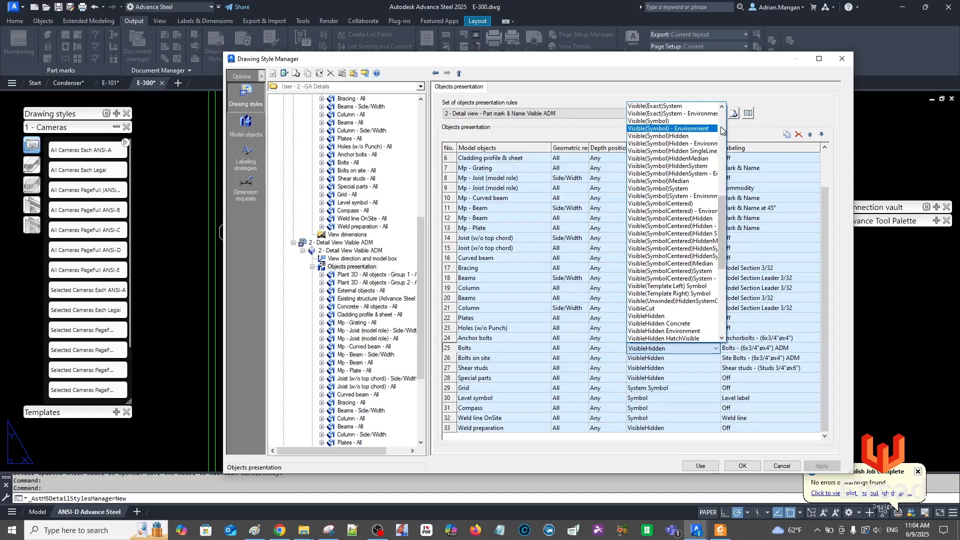
{"action": "scroll", "coordinate": [721, 127], "scroll_direction": "up", "scroll_amount": 5}
{"action": "left_click", "coordinate": [656, 163]}
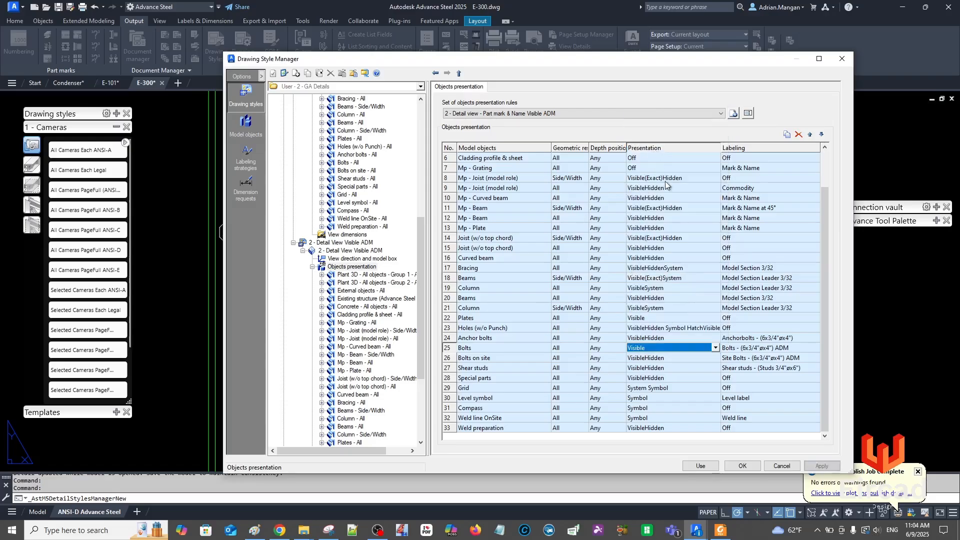
Save the style changes and apply the 2 - Detail View Visible ADM drawing style to Detail A
{"action": "left_click", "coordinate": [822, 465]}
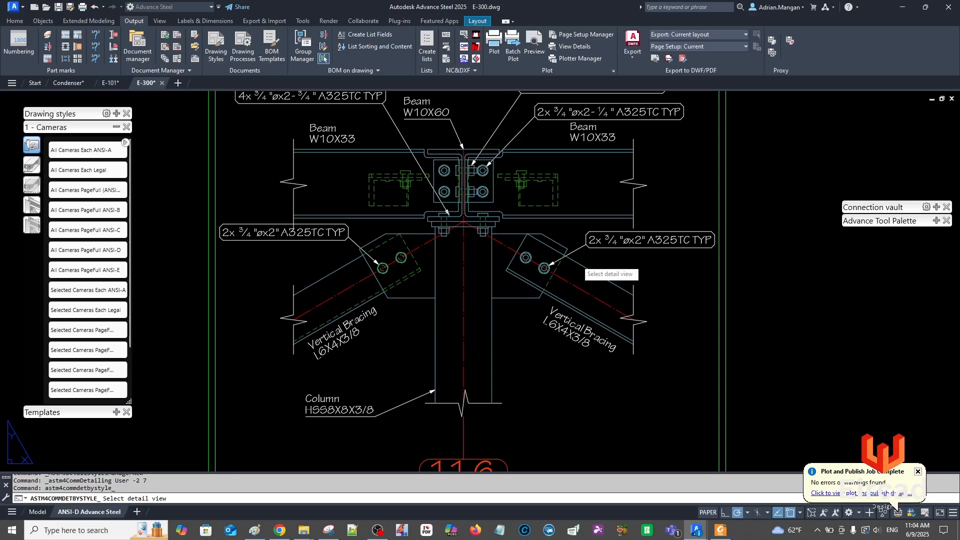
{"action": "left_click", "coordinate": [577, 260]}
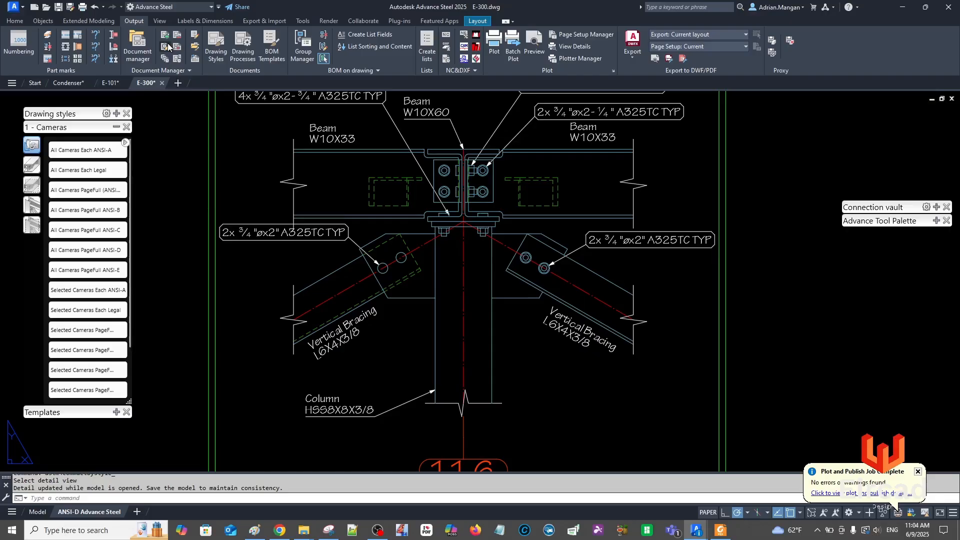
{"action": "left_click", "coordinate": [491, 209]}
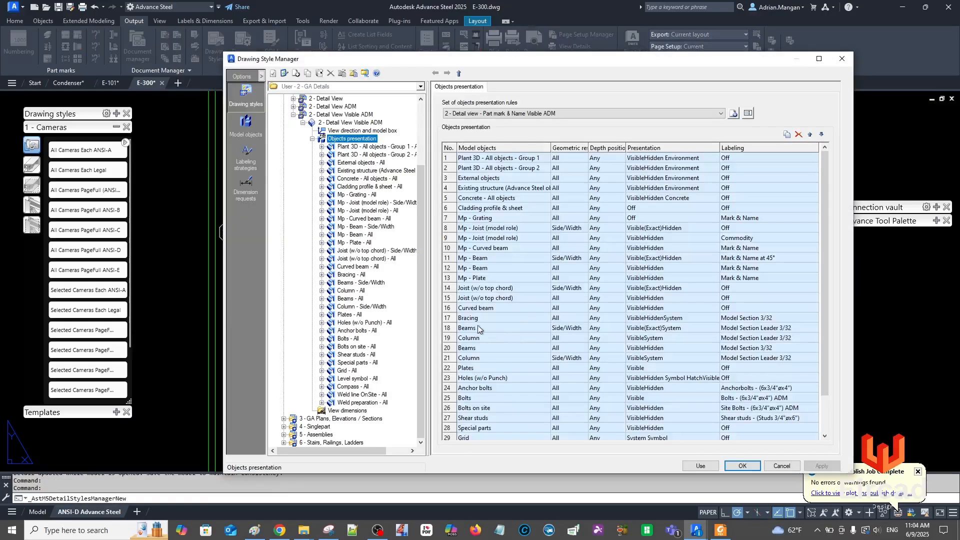
Set the presentation rule of Bracing to VisibleSystem in the 2 - Detail View Visible ADM style
{"action": "left_click", "coordinate": [451, 318]}
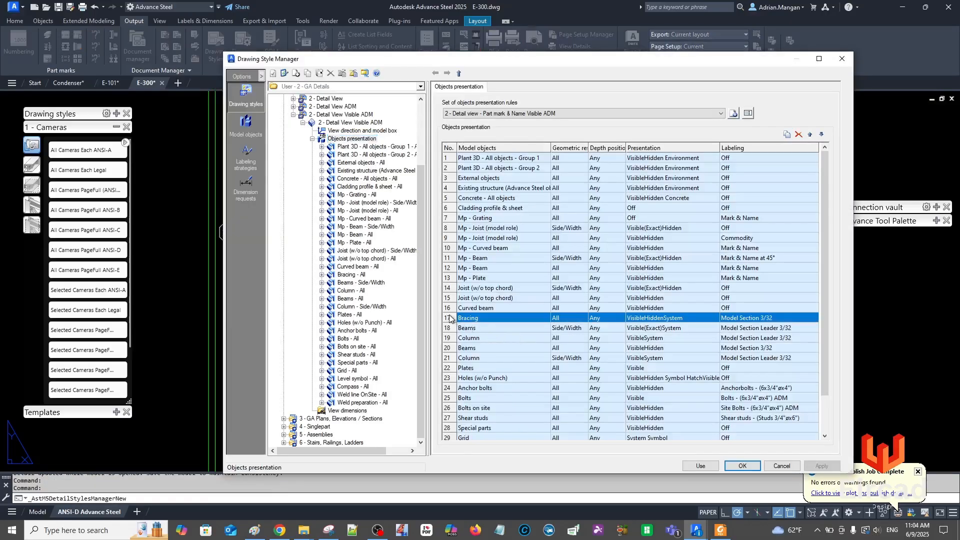
{"action": "left_click", "coordinate": [699, 318]}
{"action": "left_click", "coordinate": [698, 319]}
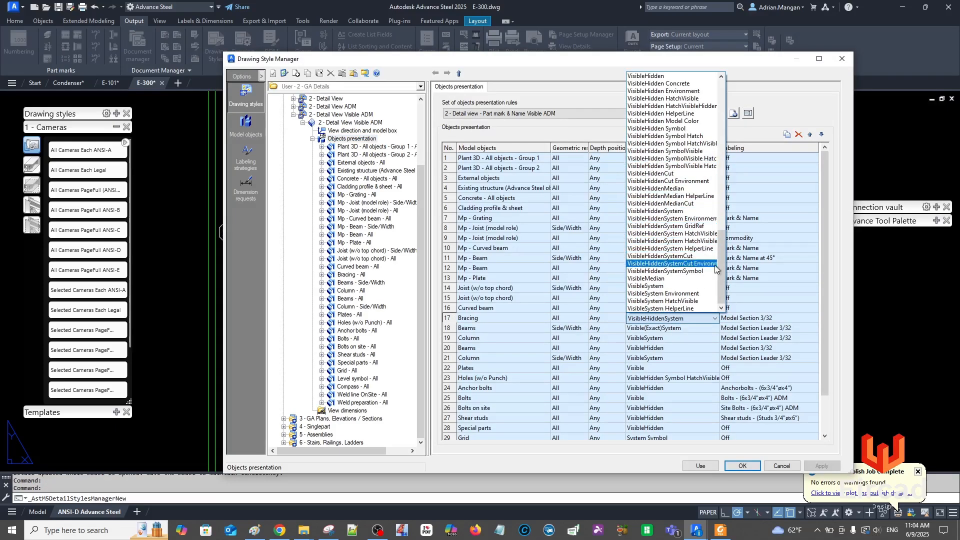
{"action": "left_click", "coordinate": [699, 285]}
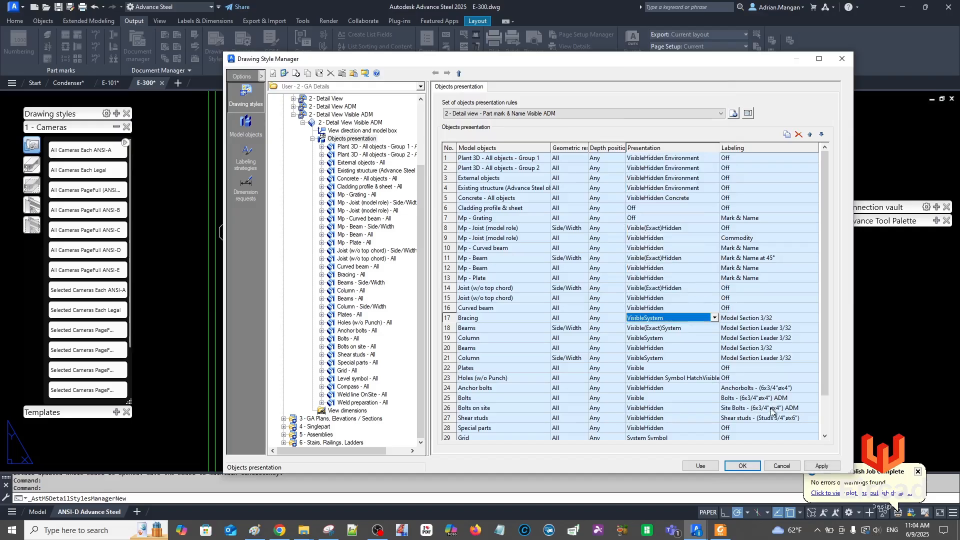
Open the labeling strategy settings of the Plates rule in the 2 - Detail View Visible ADM style
{"action": "left_click", "coordinate": [456, 370]}
{"action": "left_click", "coordinate": [812, 368]}
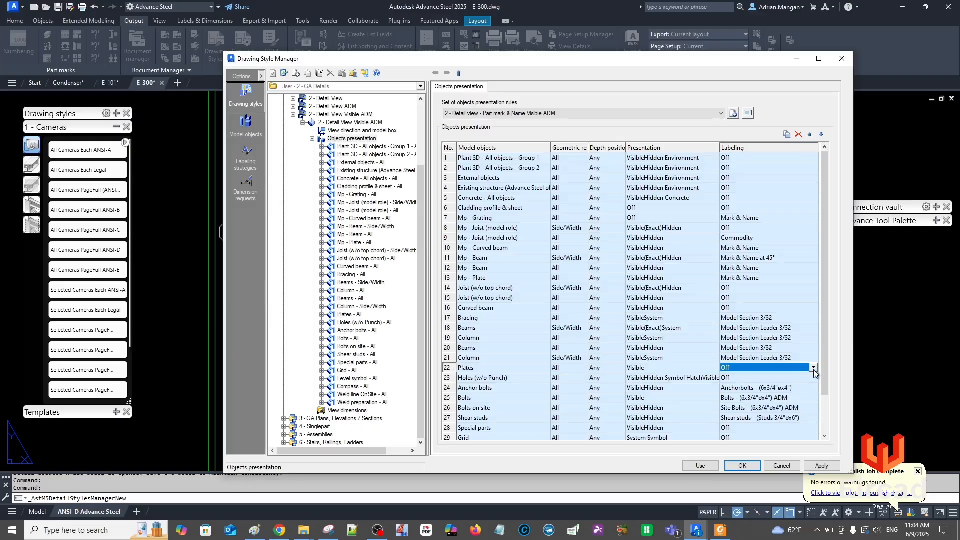
{"action": "left_click", "coordinate": [814, 370]}
{"action": "left_click", "coordinate": [446, 369]}
{"action": "double_click", "coordinate": [448, 368]}
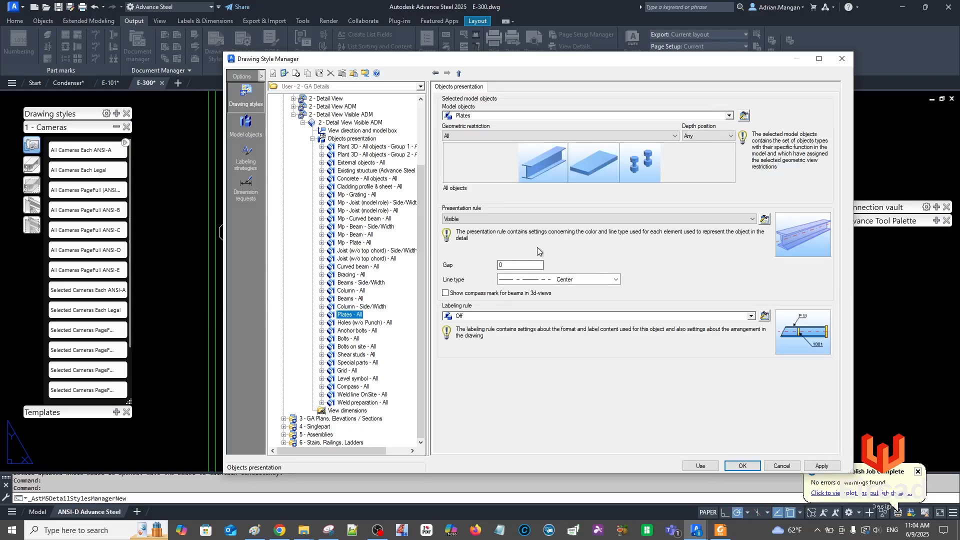
{"action": "left_click", "coordinate": [765, 315]}
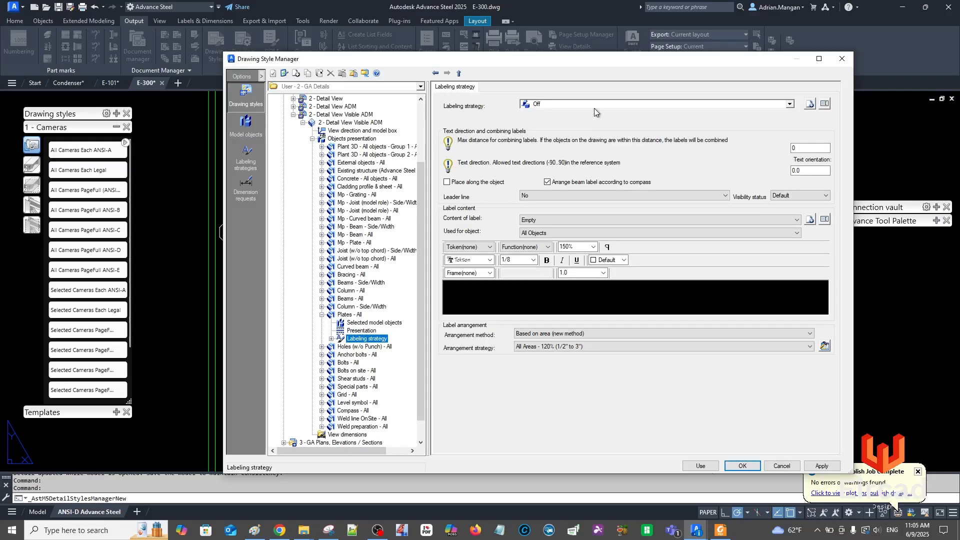
Set the labeling strategy of Plates to Plate name from the Plates group
{"action": "left_click", "coordinate": [790, 104]}
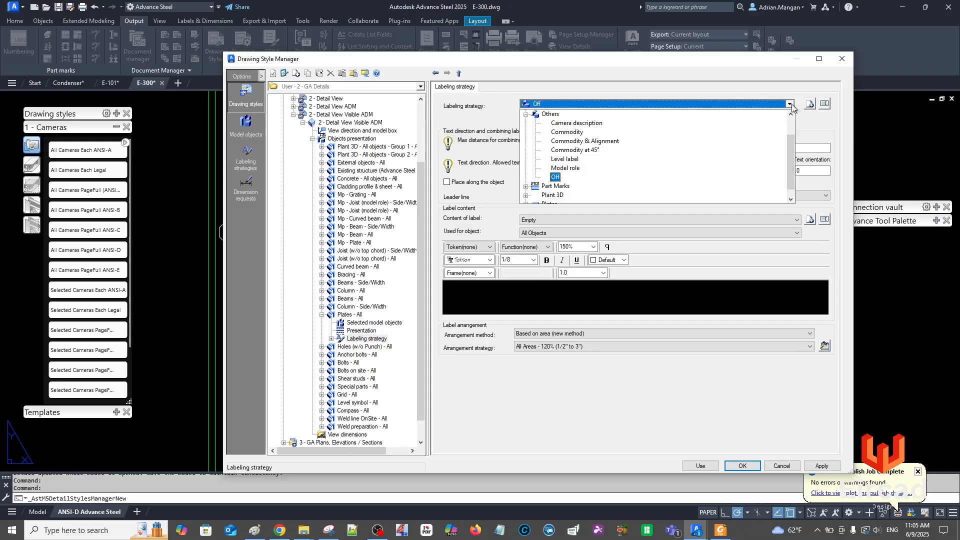
{"action": "scroll", "coordinate": [609, 161], "scroll_direction": "up", "scroll_amount": 1}
{"action": "left_click", "coordinate": [527, 143]}
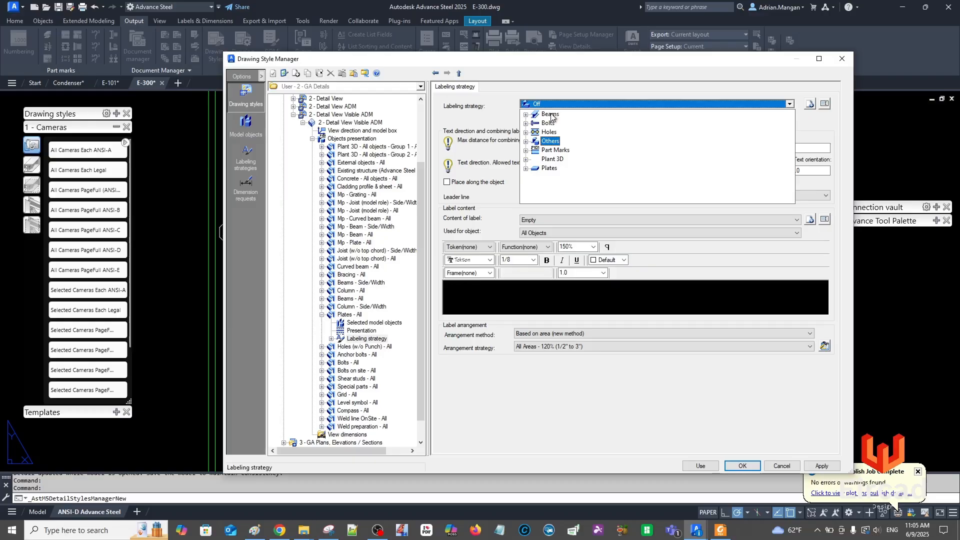
{"action": "left_click", "coordinate": [526, 169]}
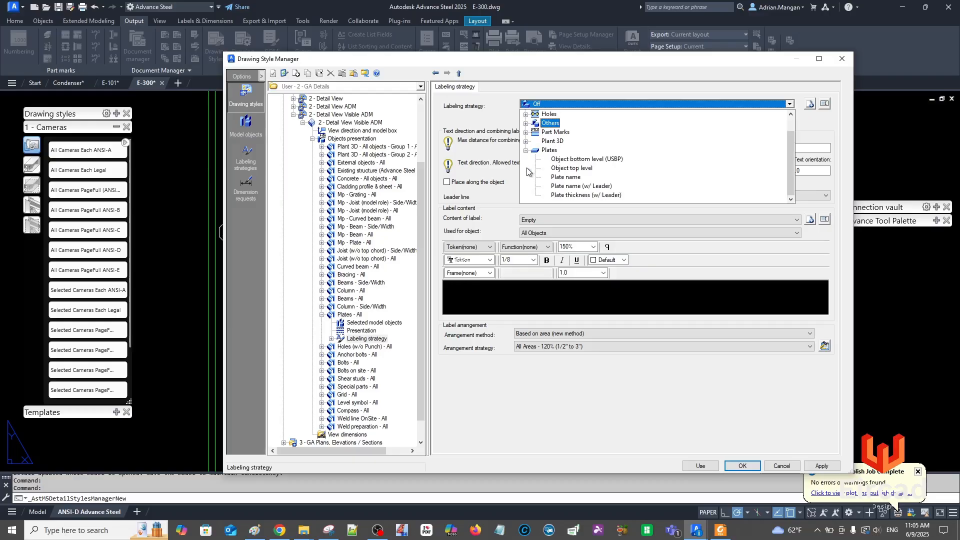
{"action": "left_click", "coordinate": [567, 178]}
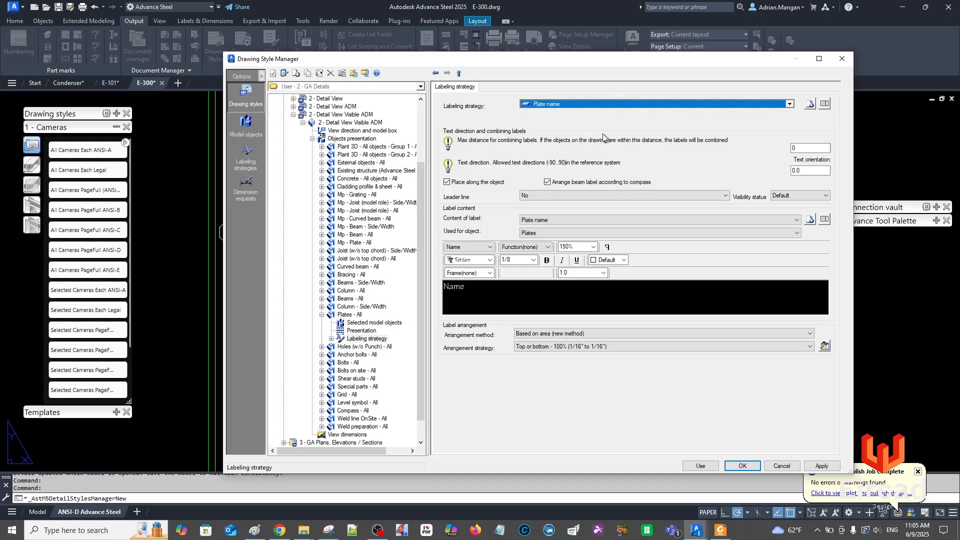
Copy the Plate name labeling strategy as a new strategy named Model Plate Thickness
{"action": "left_click", "coordinate": [809, 104]}
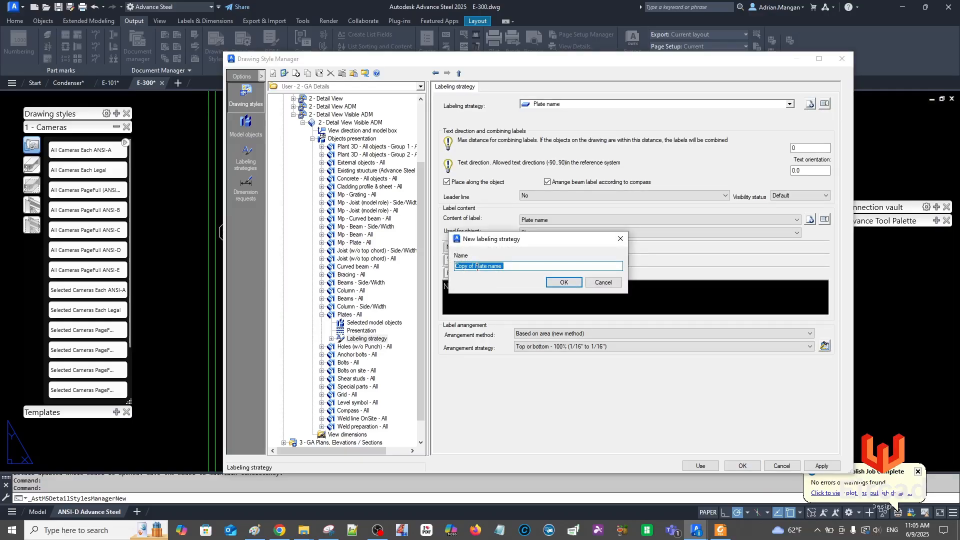
{"action": "double_click", "coordinate": [472, 266]}
{"action": "left_click_drag", "start_coordinate": [471, 266], "coordinate": [424, 269]}
{"action": "type", "text": "Model"}
{"action": "key", "text": "BackSpace"}
{"action": "key", "text": "BackSpace"}
{"action": "key", "text": "BackSpace"}
{"action": "type", "text": "Thickness"}
{"action": "left_click", "coordinate": [564, 283]}
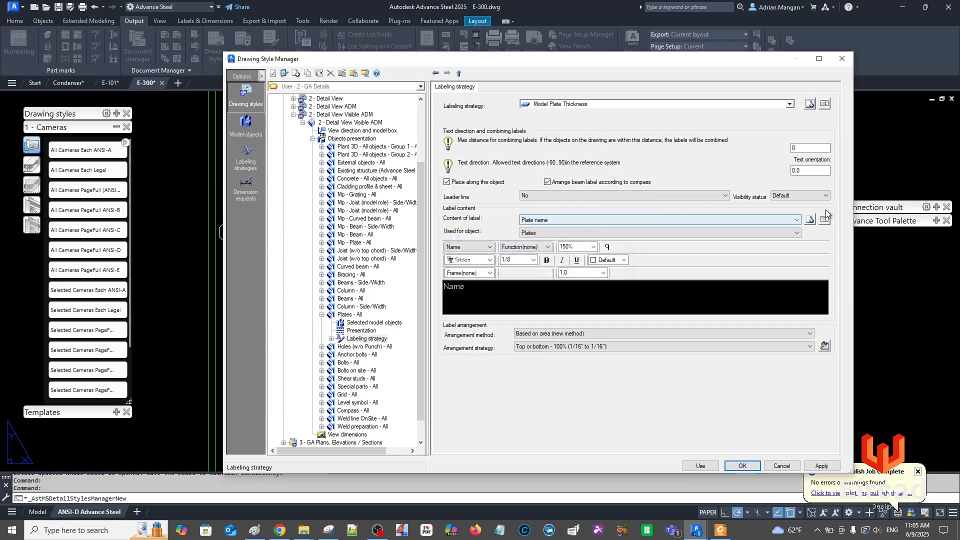
Copy the Plate name label content as a new label type named Model Plate Thickness
{"action": "left_click", "coordinate": [810, 220]}
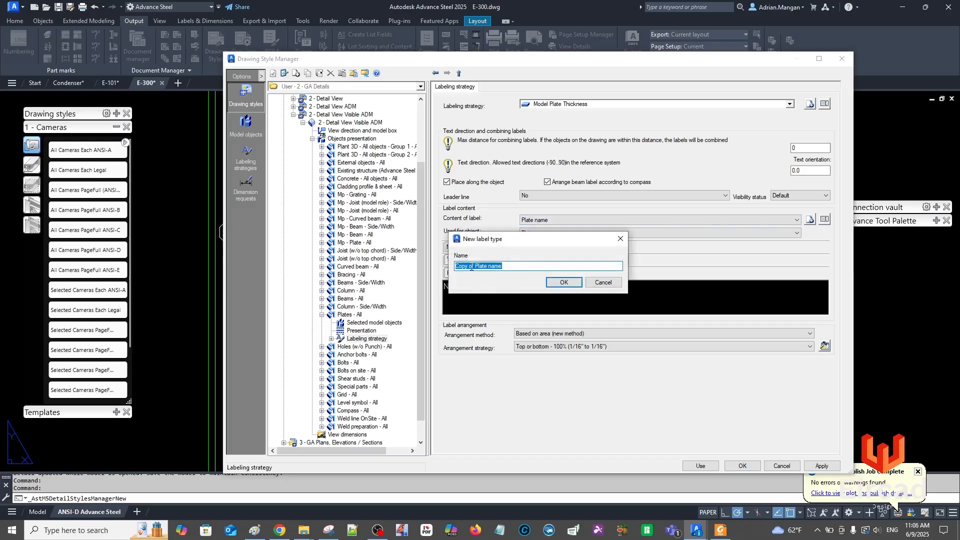
{"action": "left_click_drag", "start_coordinate": [475, 268], "coordinate": [455, 266]}
{"action": "type", "text": "Model"}
{"action": "left_click_drag", "start_coordinate": [499, 267], "coordinate": [489, 268]}
{"action": "left_click", "coordinate": [488, 267]}
{"action": "type", "text": "ness"}
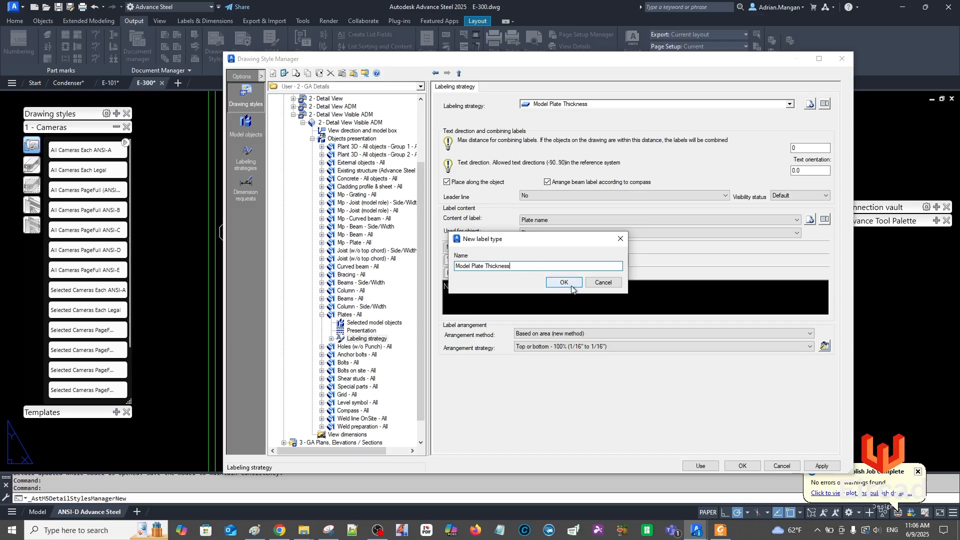
{"action": "left_click", "coordinate": [563, 283]}
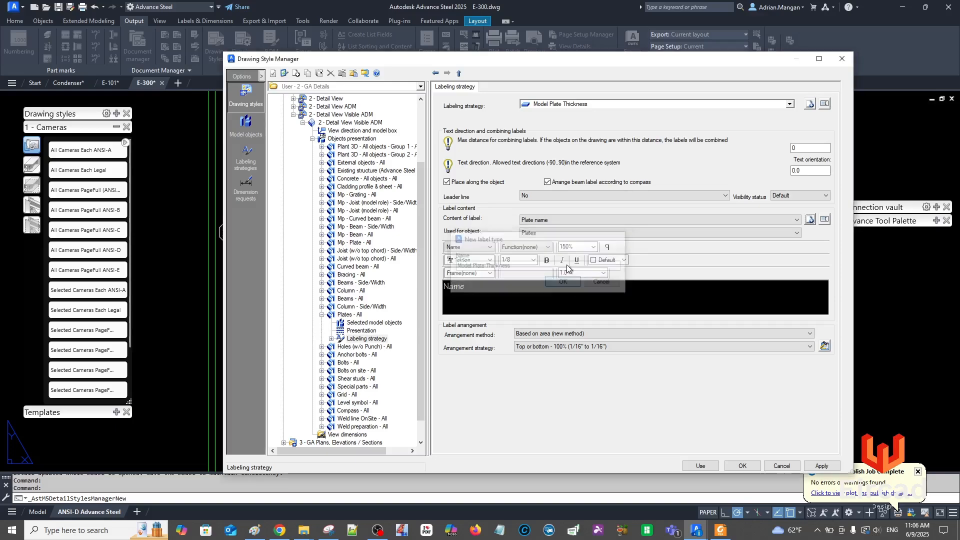
Turn off Place along the object and Arrange beam label according to compass, and replace the label's Name token with Model role
{"action": "left_click", "coordinate": [470, 183]}
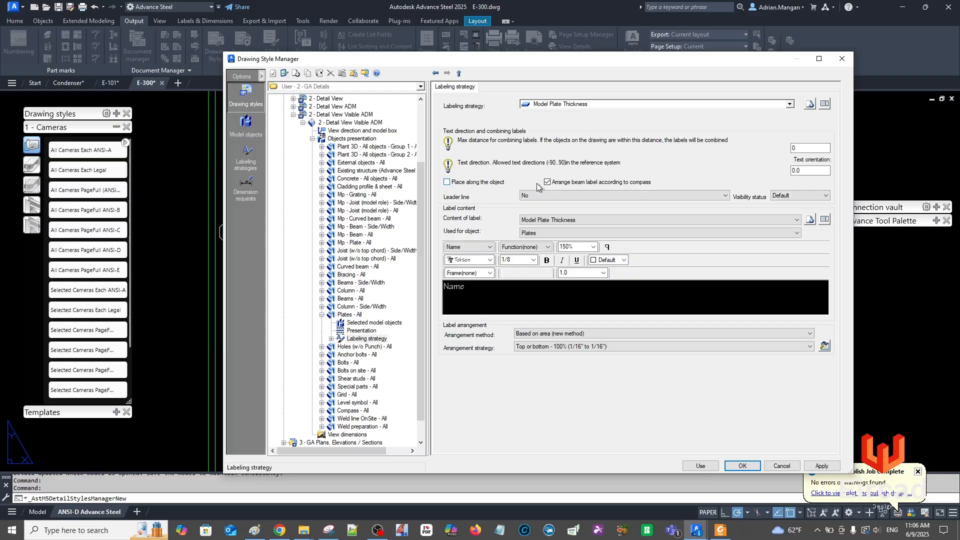
{"action": "left_click", "coordinate": [550, 183]}
{"action": "left_click", "coordinate": [468, 293]}
{"action": "left_click", "coordinate": [446, 289]}
{"action": "left_click", "coordinate": [490, 248]}
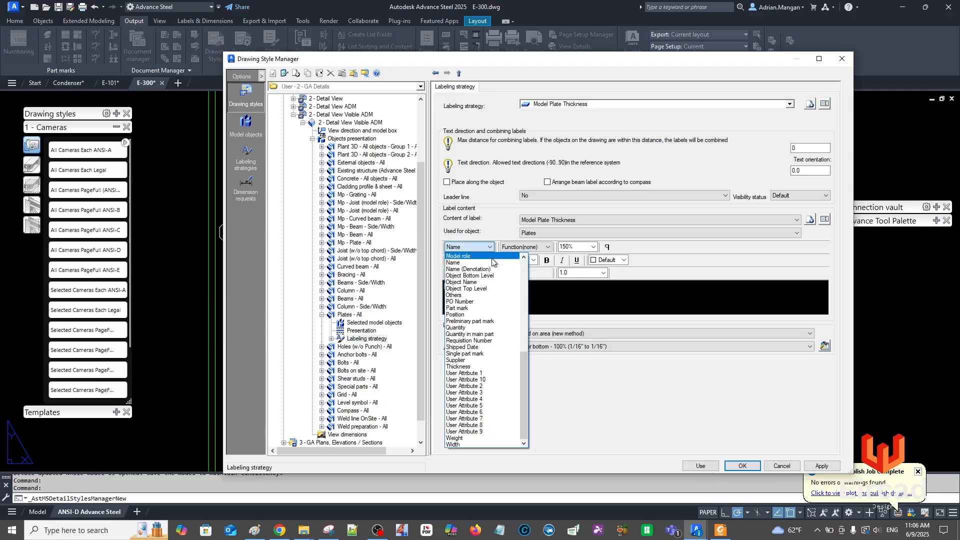
{"action": "left_click", "coordinate": [491, 263]}
{"action": "double_click", "coordinate": [474, 289]}
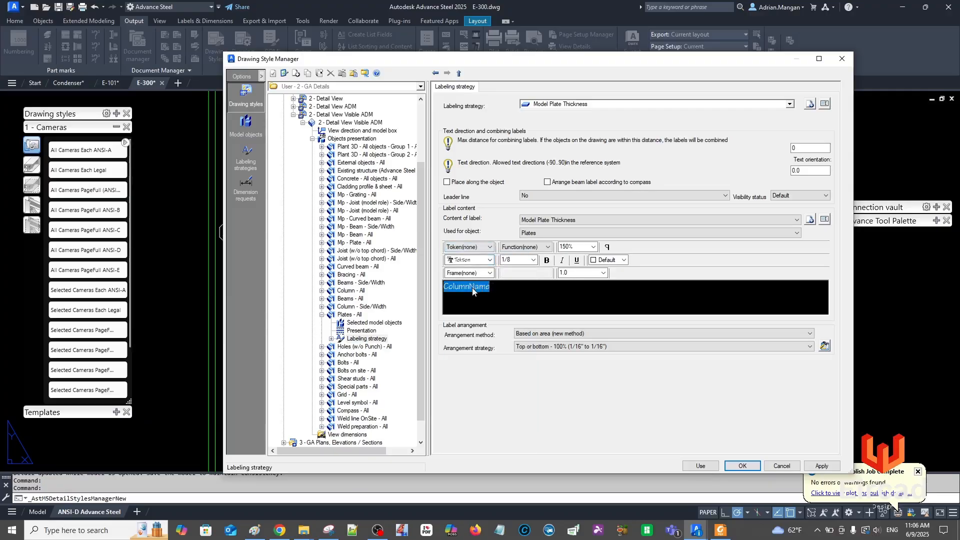
{"action": "left_click", "coordinate": [495, 287]}
{"action": "key", "text": "BackSpace"}
{"action": "key", "text": "BackSpace"}
{"action": "key", "text": "BackSpace"}
{"action": "key", "text": "BackSpace"}
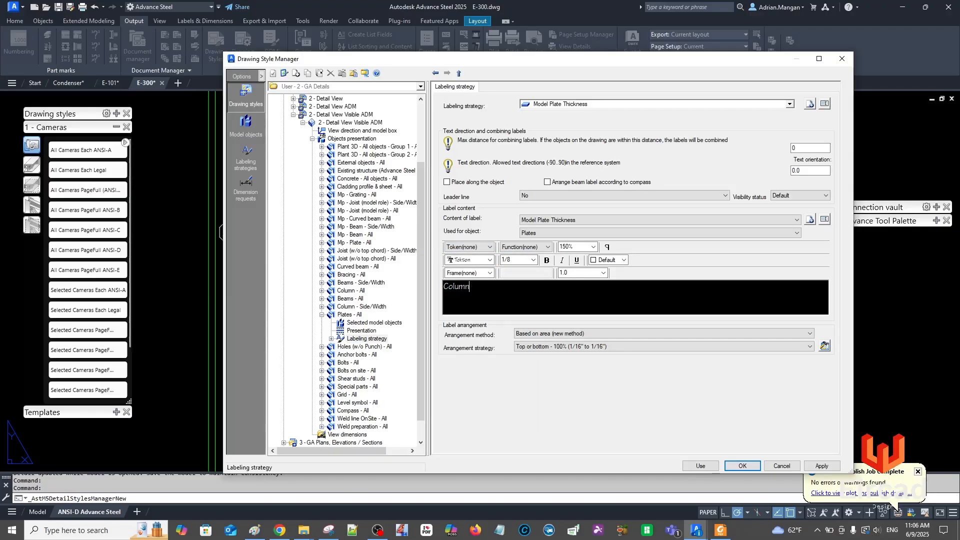
Add the Thickness token on a second line below the model role and apply the change
{"action": "left_click", "coordinate": [489, 247]}
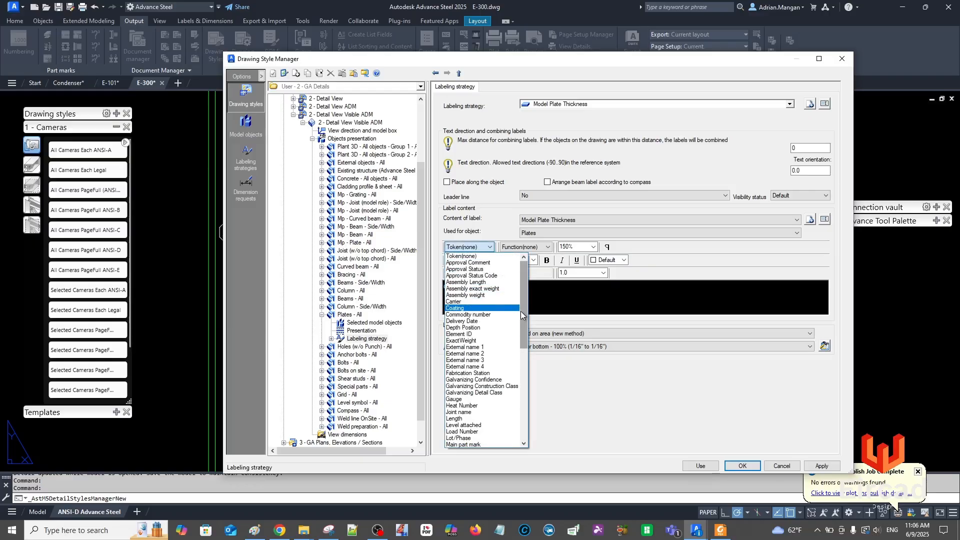
{"action": "left_click_drag", "start_coordinate": [522, 314], "coordinate": [511, 385]}
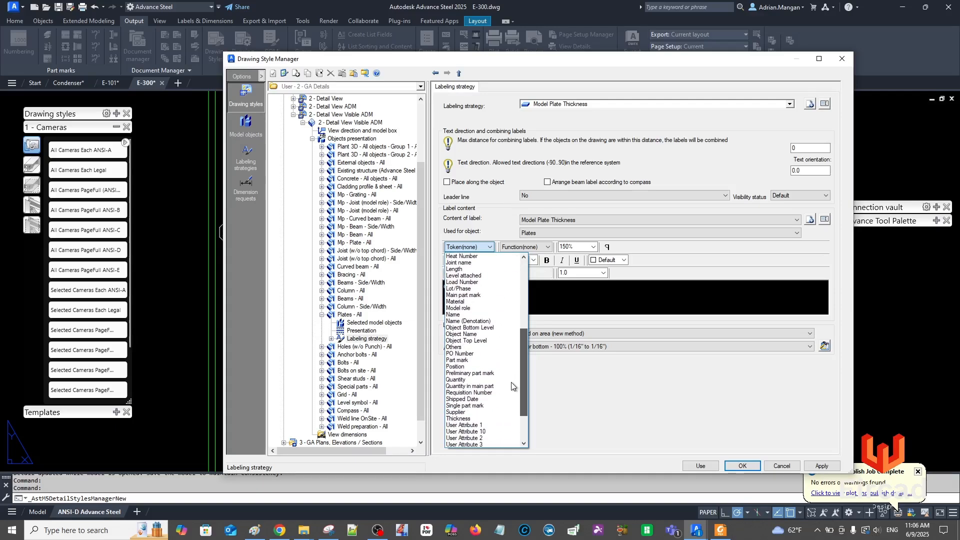
{"action": "left_click", "coordinate": [508, 401]}
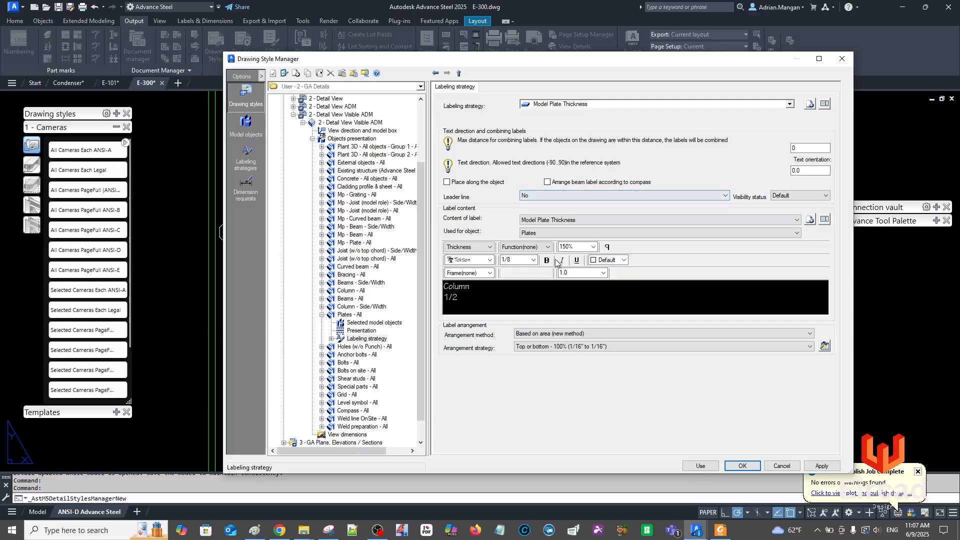
{"action": "left_click", "coordinate": [823, 465]}
Copy the labeling strategy as Model Plate Thickness Leader 3/32
{"action": "left_click", "coordinate": [809, 104]}
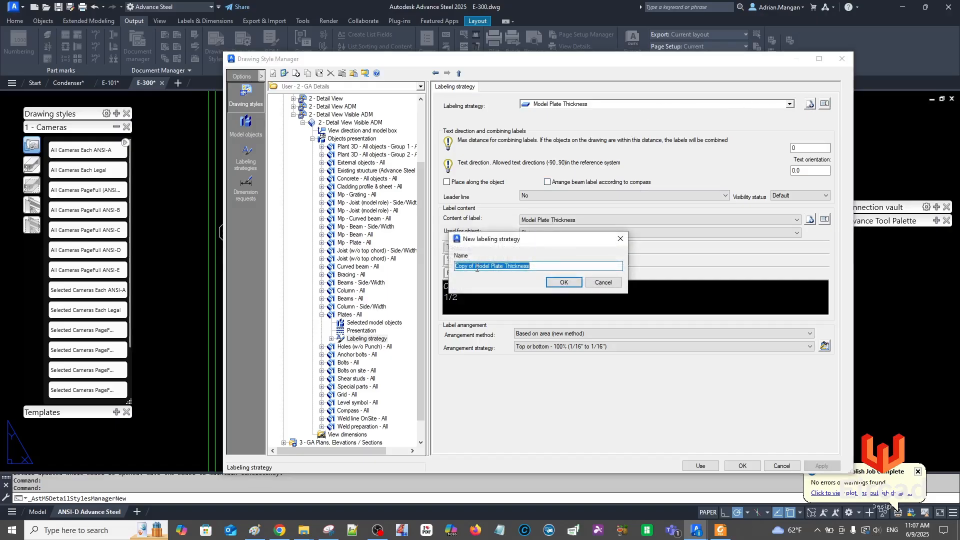
{"action": "left_click_drag", "start_coordinate": [475, 266], "coordinate": [400, 263]}
{"action": "key", "text": "BackSpace"}
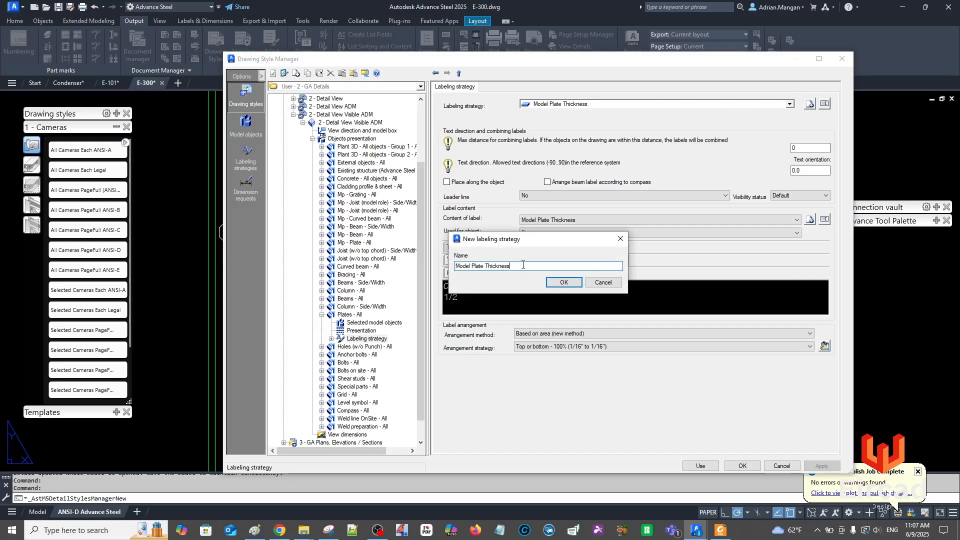
{"action": "type", "text": "Lea"}
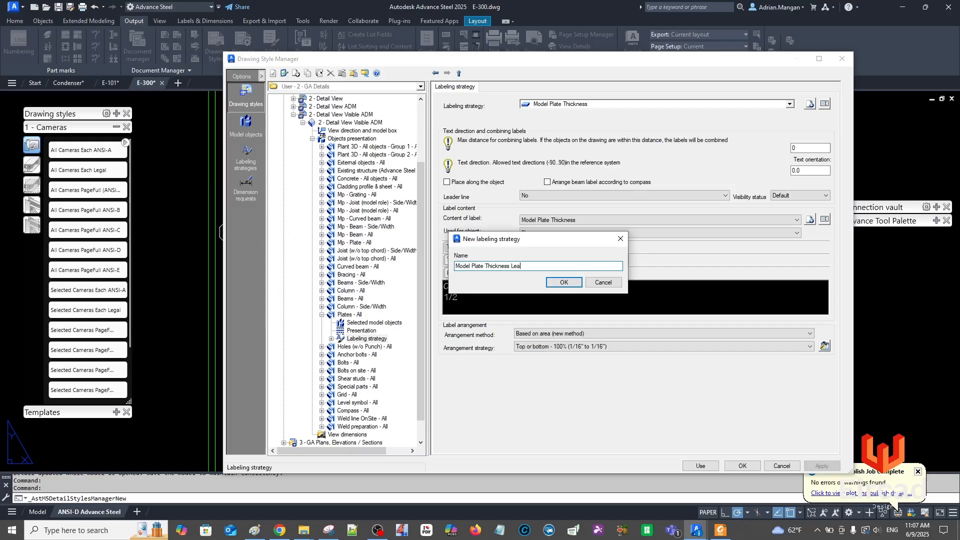
{"action": "type", "text": "der 3/32"}
{"action": "left_click", "coordinate": [562, 282]}
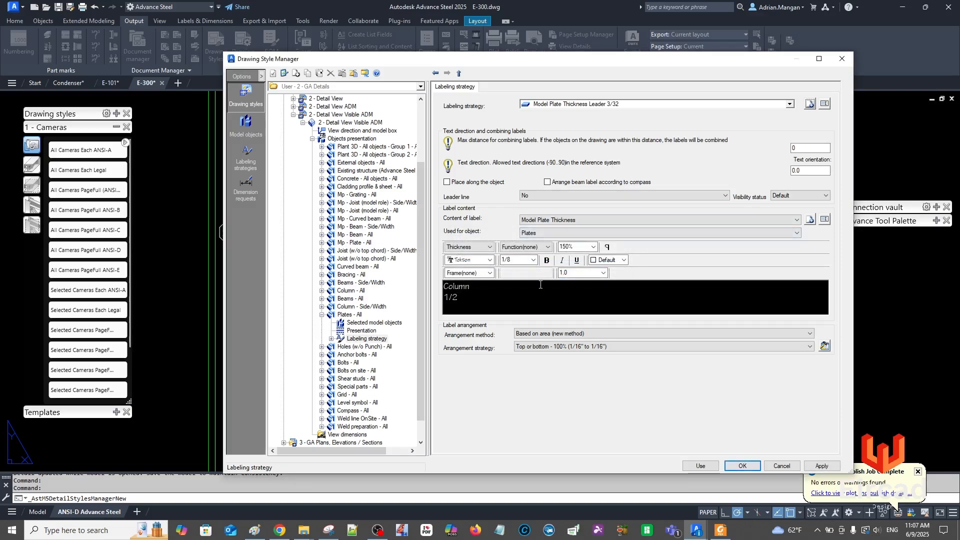
Set the height of all label text to 3/32 and the leader line to Yes
{"action": "left_click_drag", "start_coordinate": [492, 299], "coordinate": [425, 273]}
{"action": "double_click", "coordinate": [514, 258]}
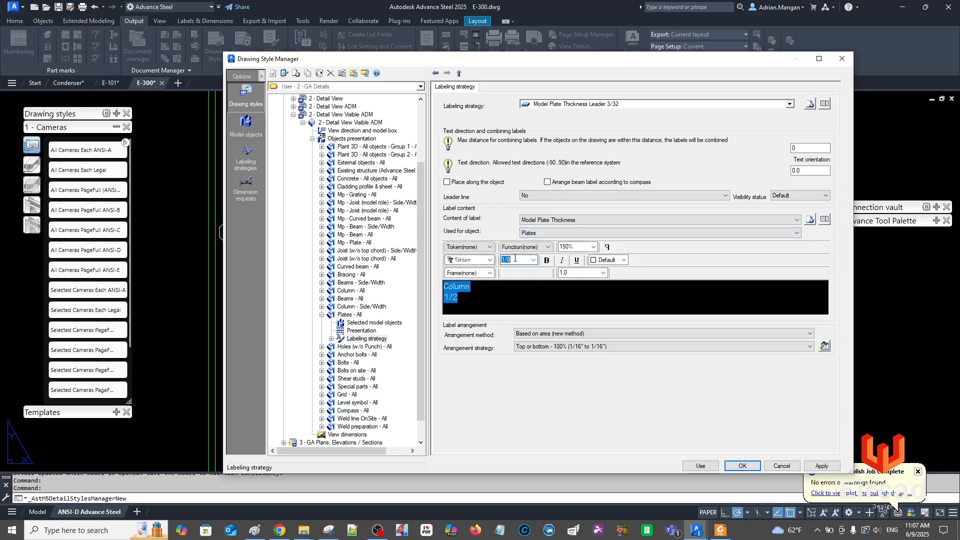
{"action": "type", "text": "3/32"}
{"action": "left_click", "coordinate": [519, 302]}
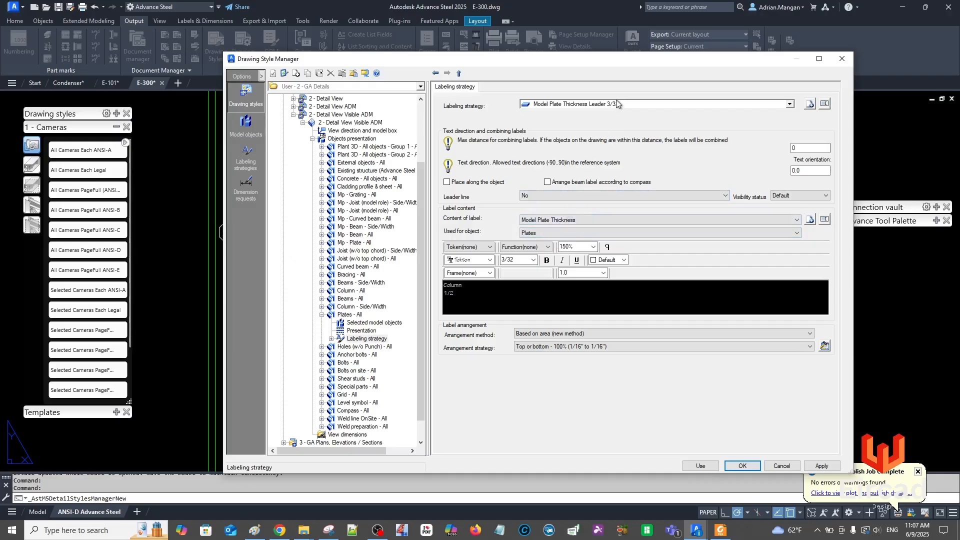
{"action": "left_click", "coordinate": [532, 196]}
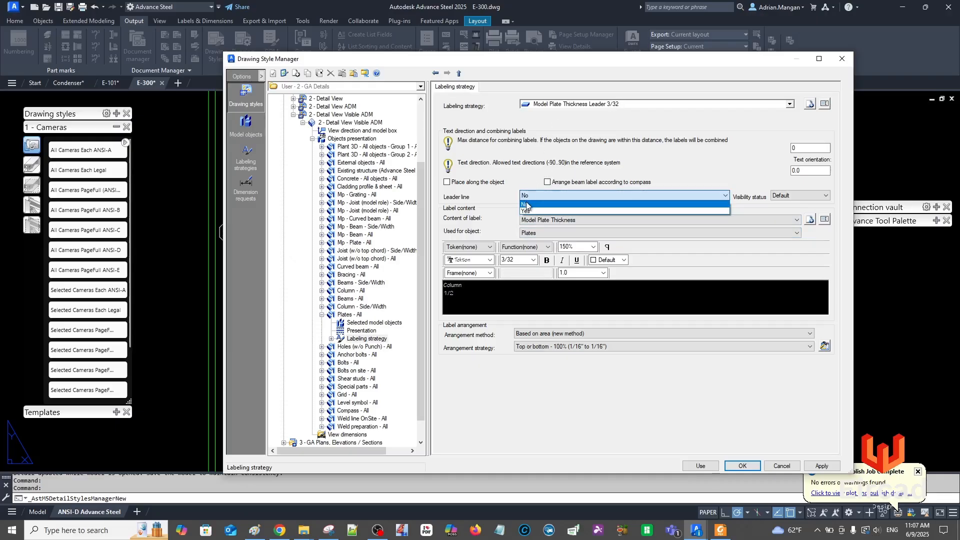
{"action": "left_click", "coordinate": [531, 211]}
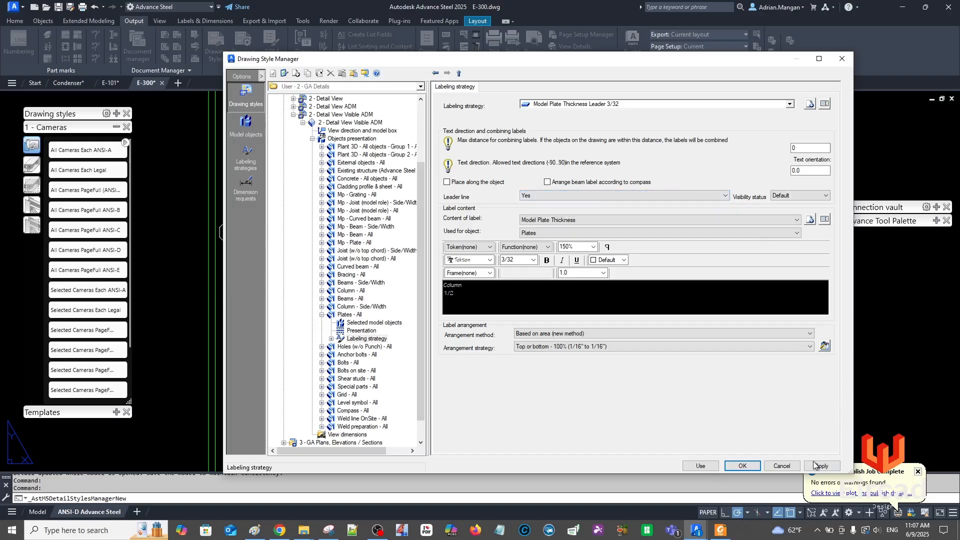
Apply the drawing style to the Detail A view and inspect the new plate labels
{"action": "left_click", "coordinate": [698, 466]}
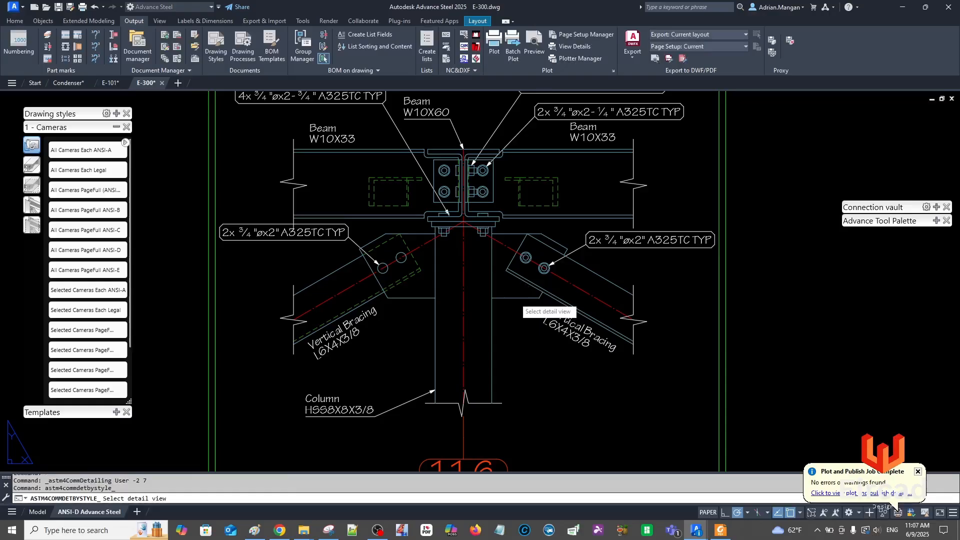
{"action": "left_click", "coordinate": [515, 298]}
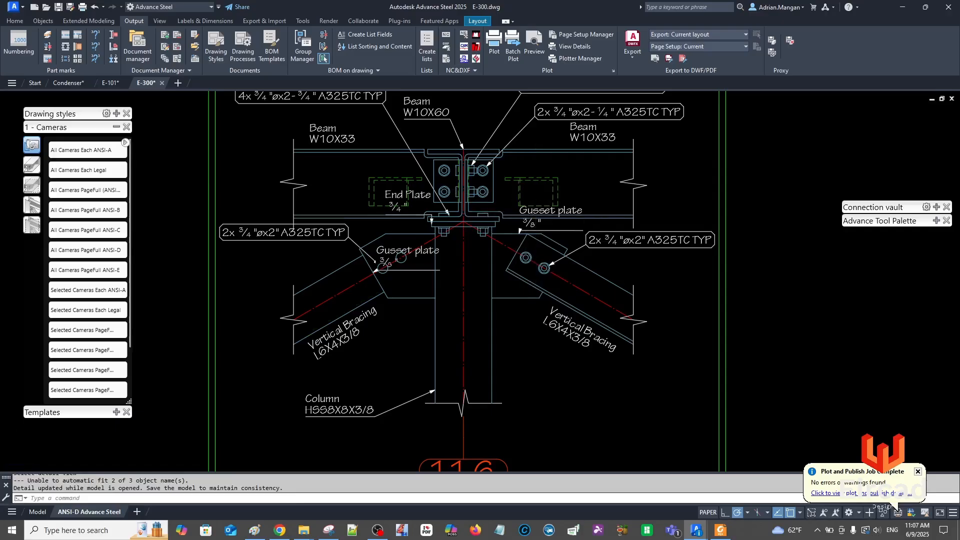
{"action": "scroll", "coordinate": [537, 211], "scroll_direction": "up", "scroll_amount": 4}
{"action": "scroll", "coordinate": [536, 211], "scroll_direction": "down", "scroll_amount": 4}
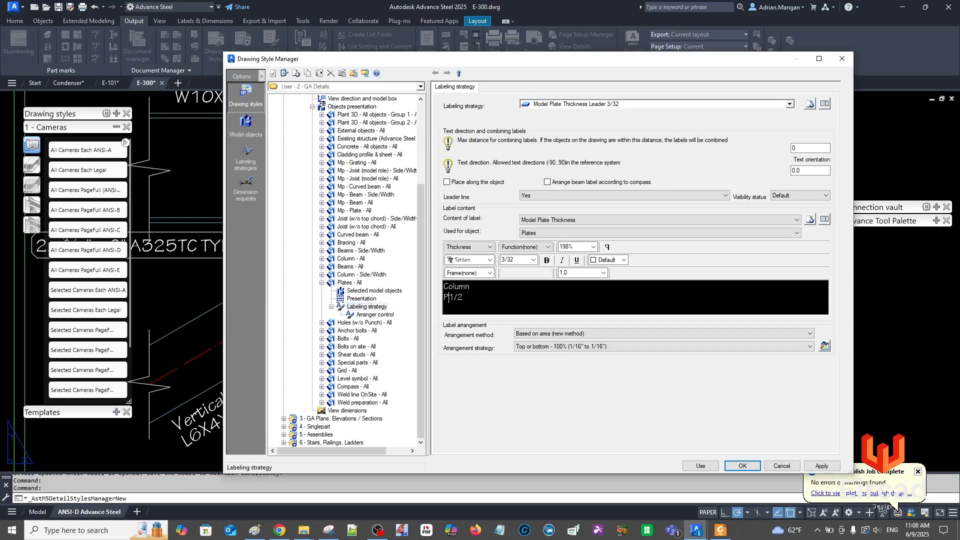
Prefix the Thickness token with PL in the plate label content and reapply the style to the detail view
{"action": "type", "text": "l"}
{"action": "key", "text": "BackSpace"}
{"action": "left_click", "coordinate": [691, 468]}
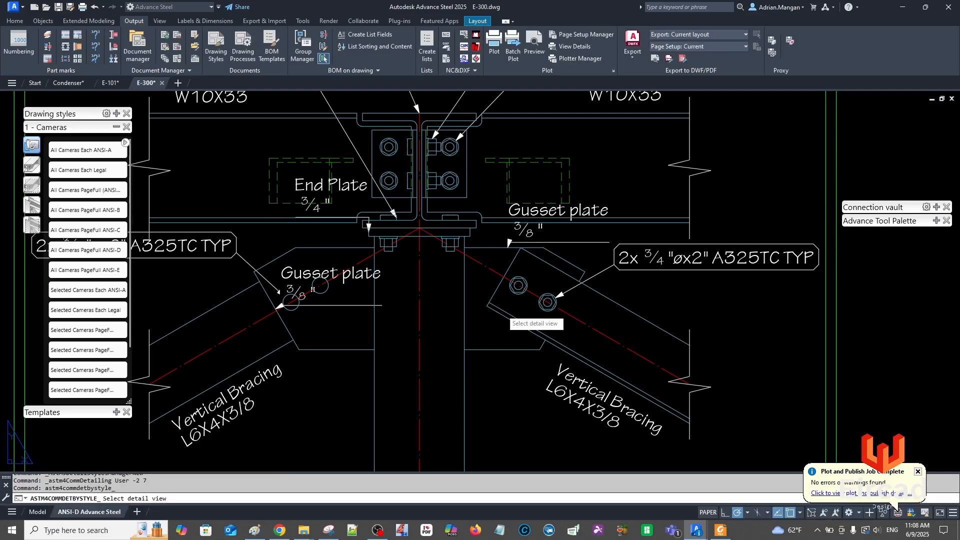
{"action": "left_click", "coordinate": [503, 311]}
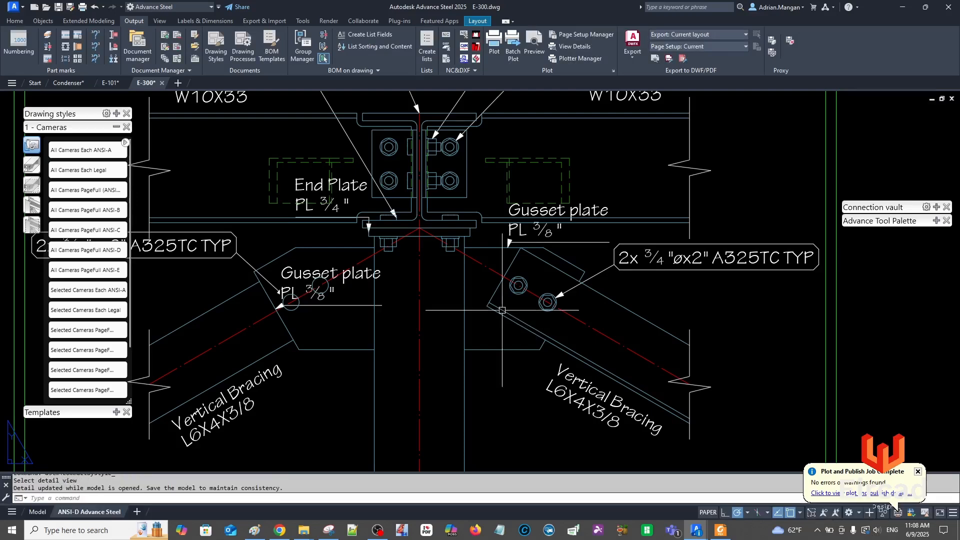
Move the left Gusset plate label clear of the plate, up and to the left above the left vertical bracing
{"action": "left_click", "coordinate": [285, 300]}
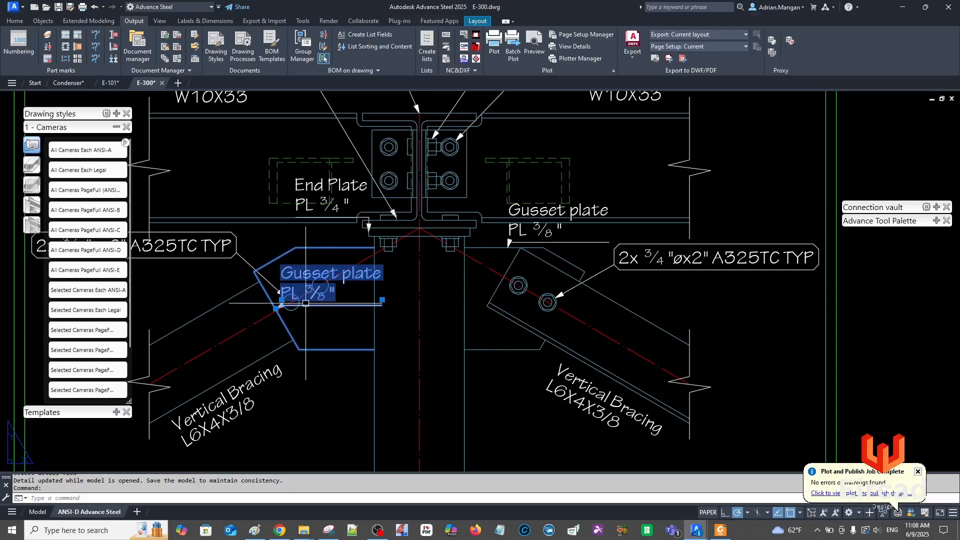
{"action": "left_click", "coordinate": [283, 300]}
{"action": "middle_click_drag", "start_coordinate": [279, 317], "coordinate": [382, 308]}
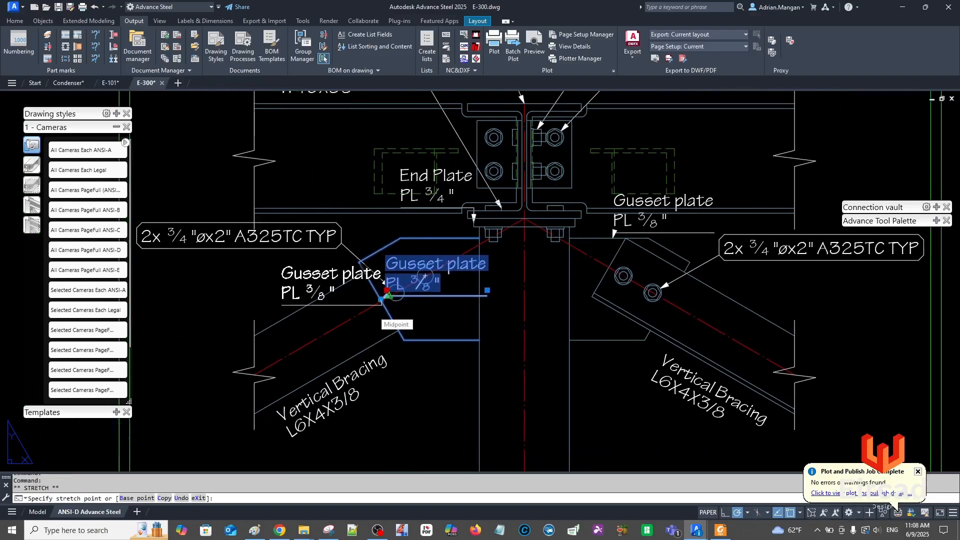
{"action": "middle_click_drag", "start_coordinate": [299, 438], "coordinate": [315, 377]}
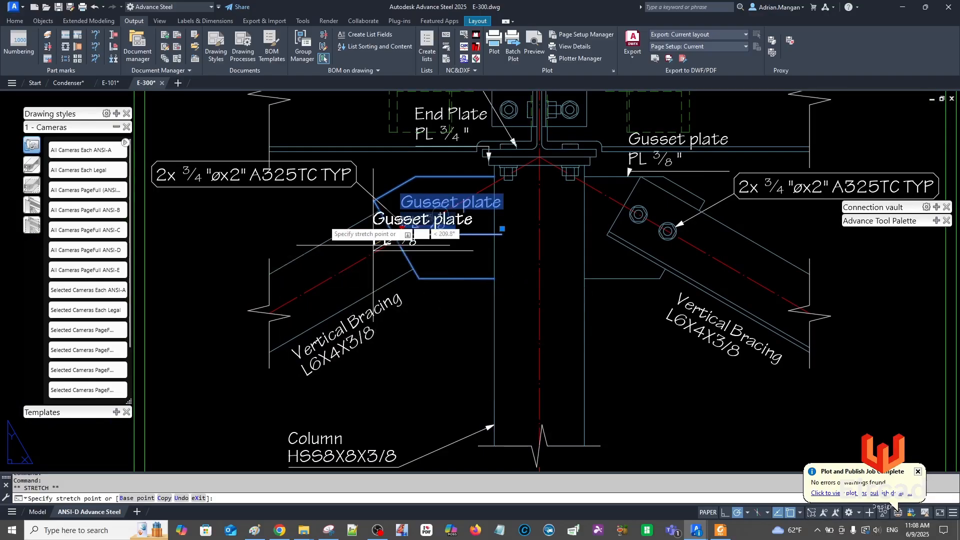
{"action": "left_click", "coordinate": [219, 195]}
{"action": "key", "text": "Escape"}
Delete the 2x 3/4"øx2" A325TC TYP bolt label that overlaps the left gusset plate label
{"action": "middle_click_drag", "start_coordinate": [375, 210], "coordinate": [367, 232]}
{"action": "left_click", "coordinate": [336, 209]}
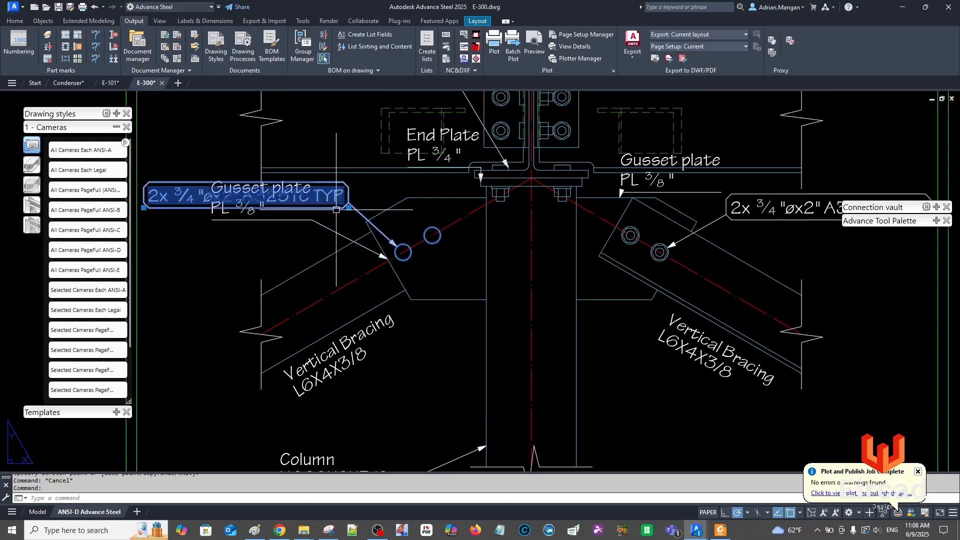
{"action": "key", "text": "Delete"}
{"action": "middle_click_drag", "start_coordinate": [507, 218], "coordinate": [462, 239]}
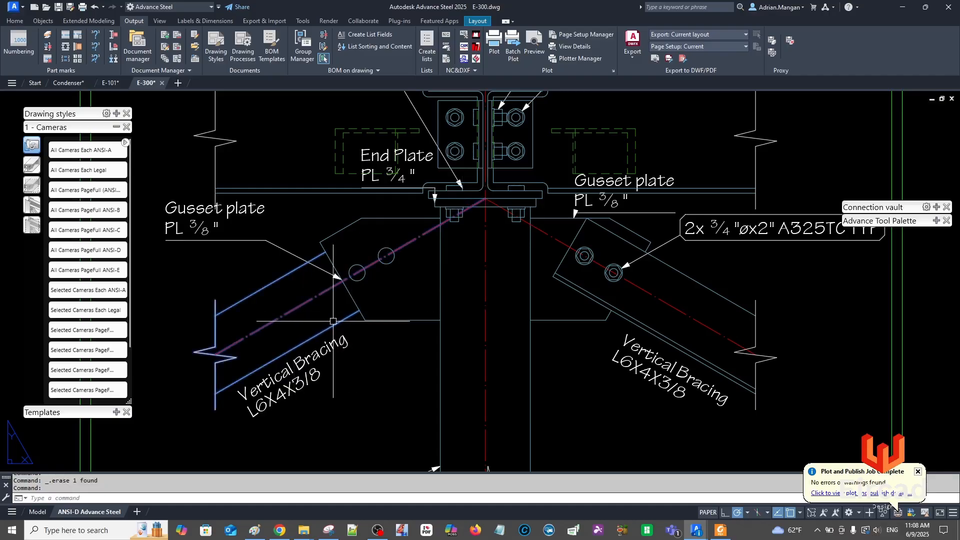
{"action": "double_click", "coordinate": [460, 214]}
{"action": "left_click", "coordinate": [421, 194]}
{"action": "left_click", "coordinate": [621, 144]}
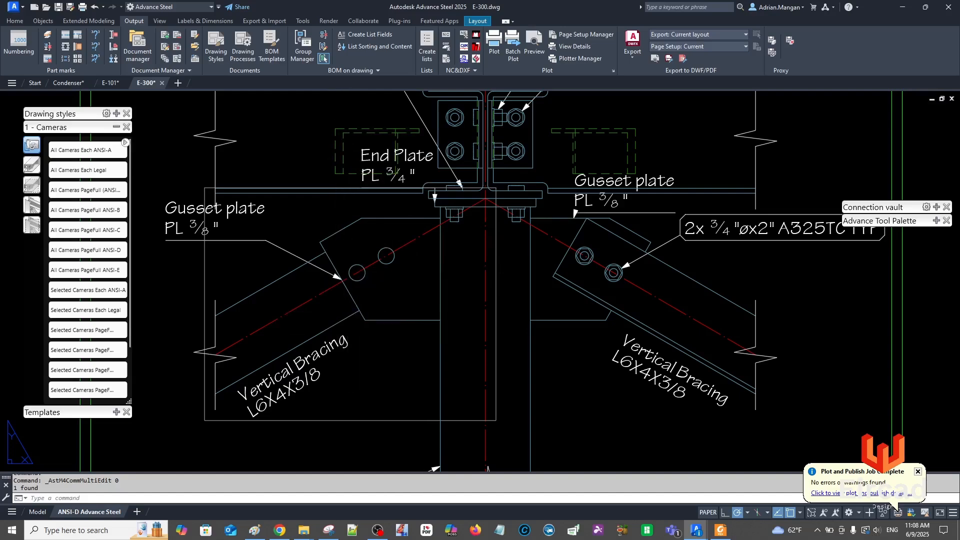
Update the E-300 detail, agreeing to save the drawing and open the file with the new revision
{"action": "left_click", "coordinate": [358, 312]}
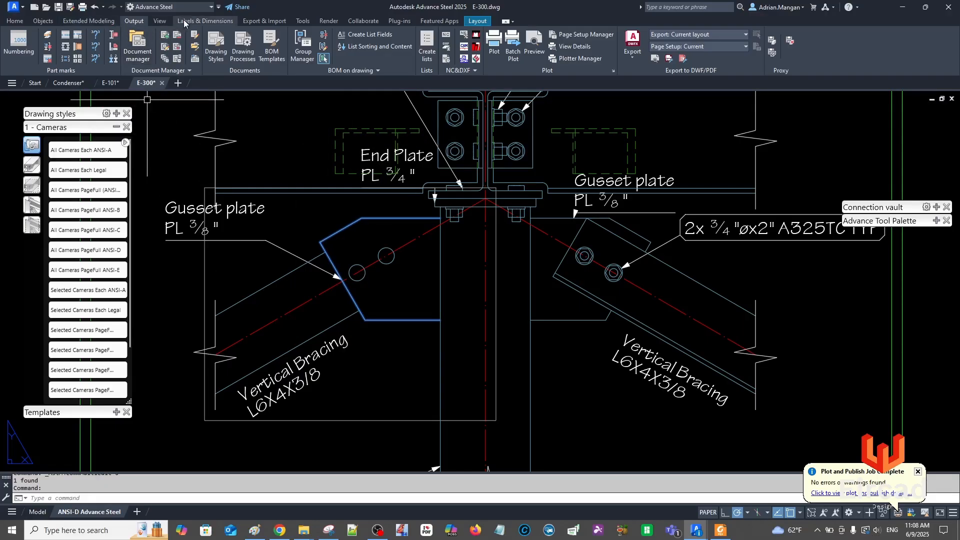
{"action": "left_click", "coordinate": [204, 20]}
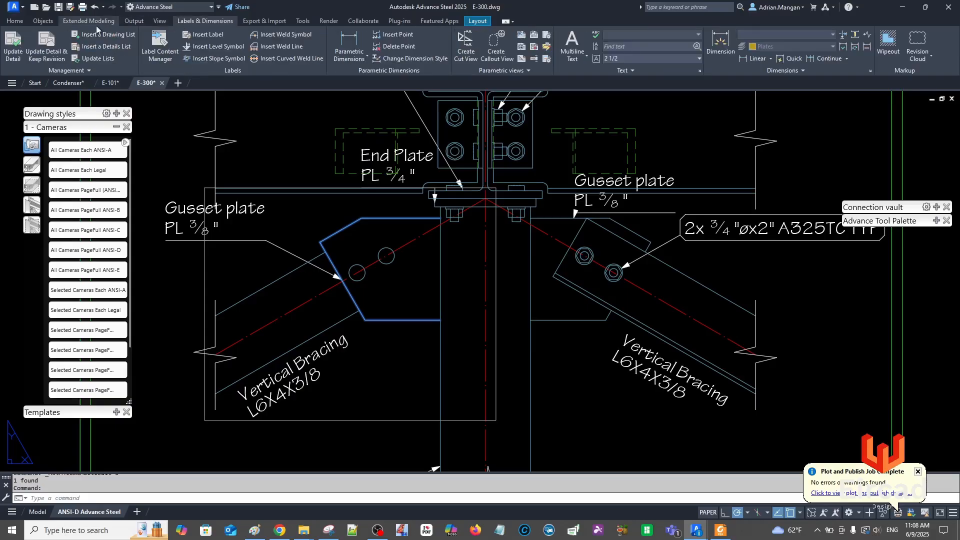
{"action": "left_click", "coordinate": [14, 50]}
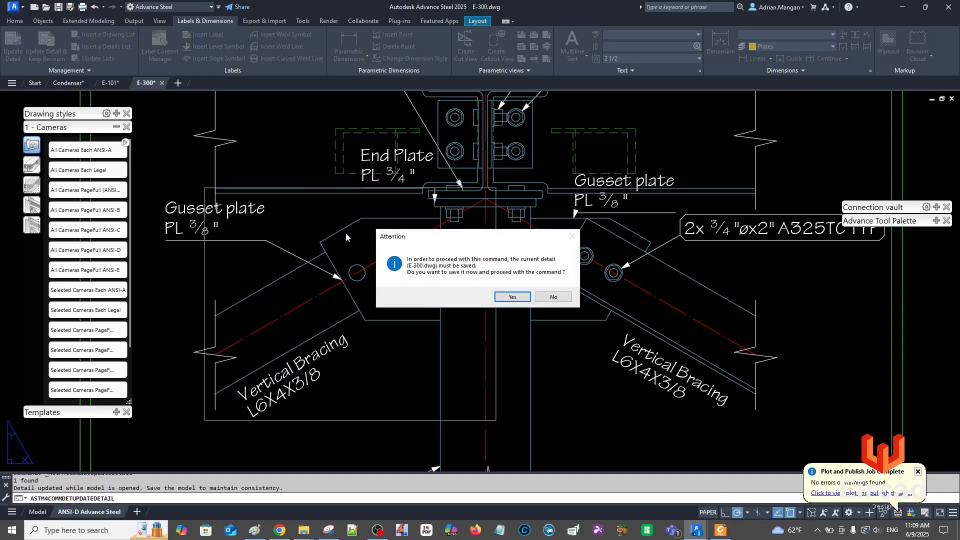
{"action": "left_click", "coordinate": [510, 297]}
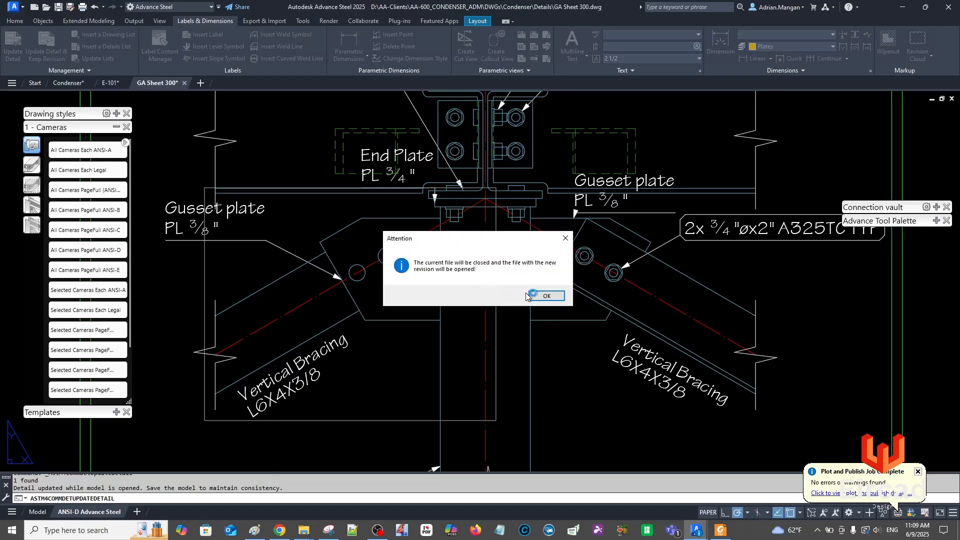
{"action": "left_click", "coordinate": [543, 294]}
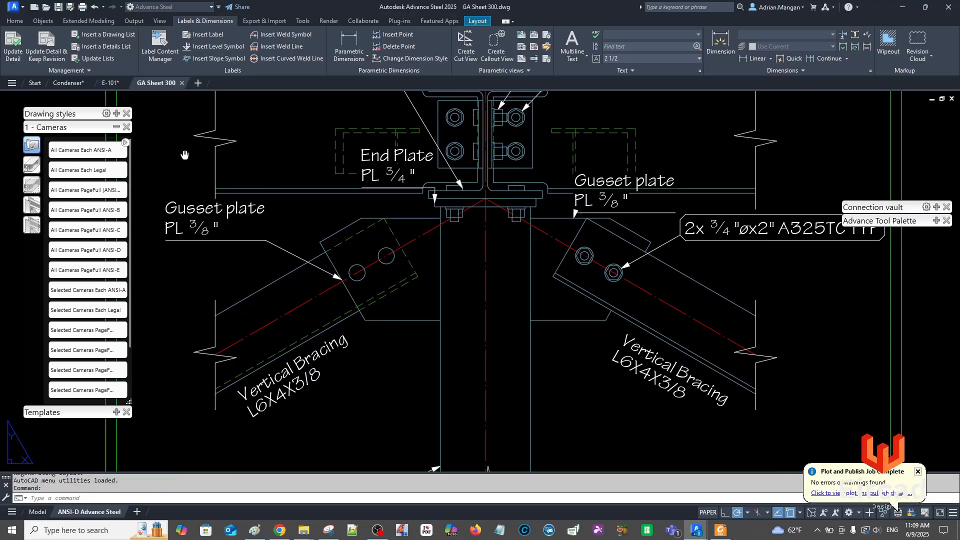
Shift the left Gusset plate label slightly to a new spot beside the left vertical bracing
{"action": "middle_click_drag", "start_coordinate": [183, 156], "coordinate": [259, 161]}
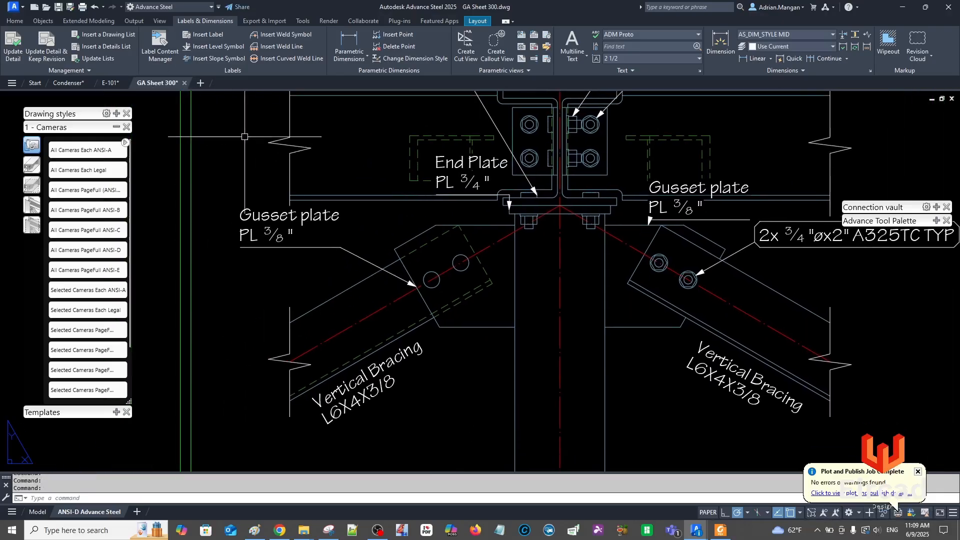
{"action": "left_click", "coordinate": [293, 218]}
{"action": "left_click", "coordinate": [241, 242]}
{"action": "key", "text": "Escape"}
Examine the sheet's title block and the placement of Detail A on the updated sheet
{"action": "scroll", "coordinate": [686, 342], "scroll_direction": "down", "scroll_amount": 8}
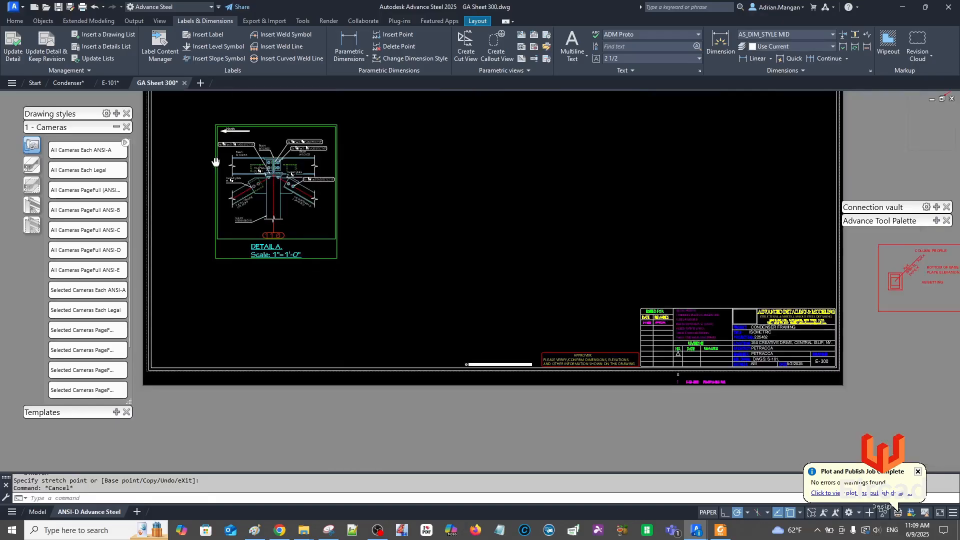
{"action": "scroll", "coordinate": [686, 342], "scroll_direction": "up", "scroll_amount": 5}
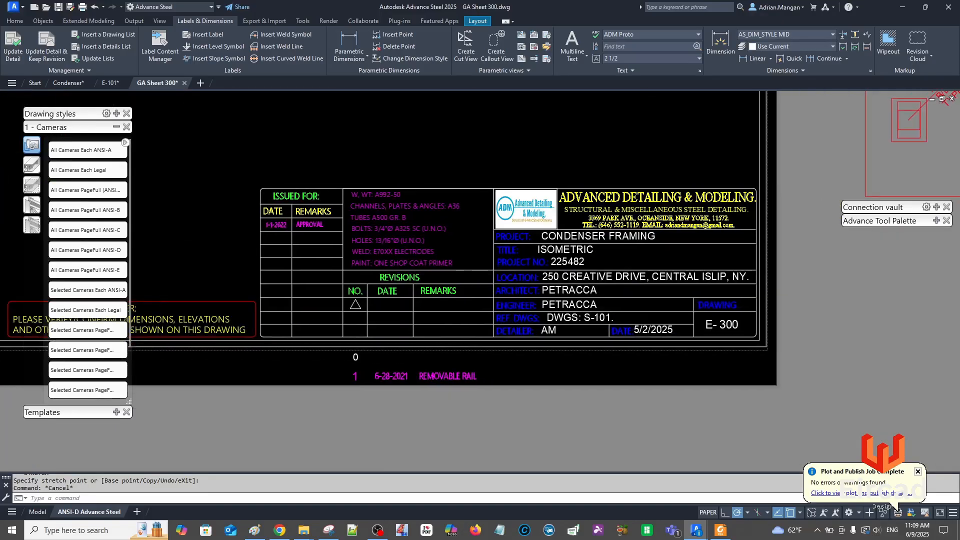
{"action": "scroll", "coordinate": [475, 160], "scroll_direction": "down", "scroll_amount": 4}
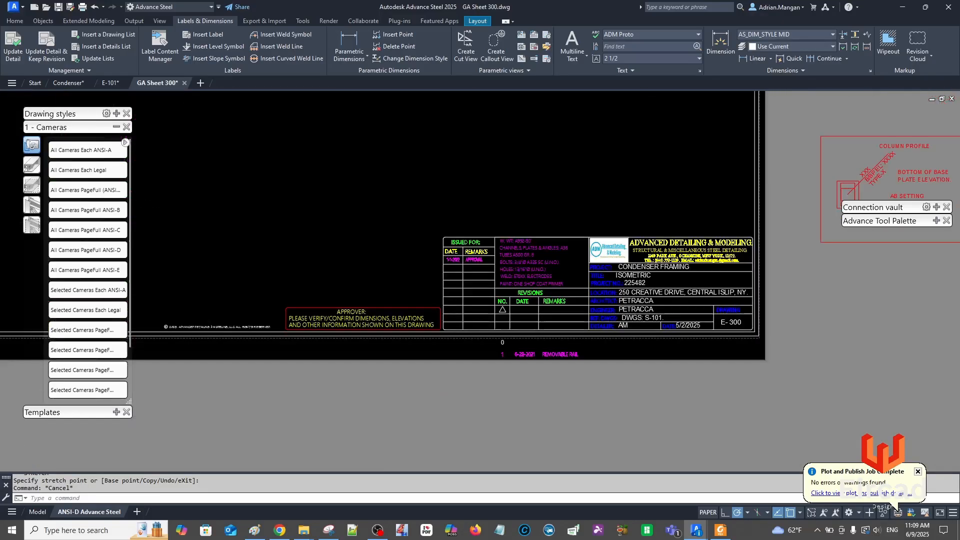
{"action": "middle_click_drag", "start_coordinate": [392, 242], "coordinate": [601, 318]}
{"action": "middle_click_drag", "start_coordinate": [460, 217], "coordinate": [610, 286]}
{"action": "middle_click_drag", "start_coordinate": [524, 241], "coordinate": [510, 221]}
Move the End Plate label up and to the left into the left W10X33 beam area, away from the connection
{"action": "scroll", "coordinate": [335, 254], "scroll_direction": "up", "scroll_amount": 4}
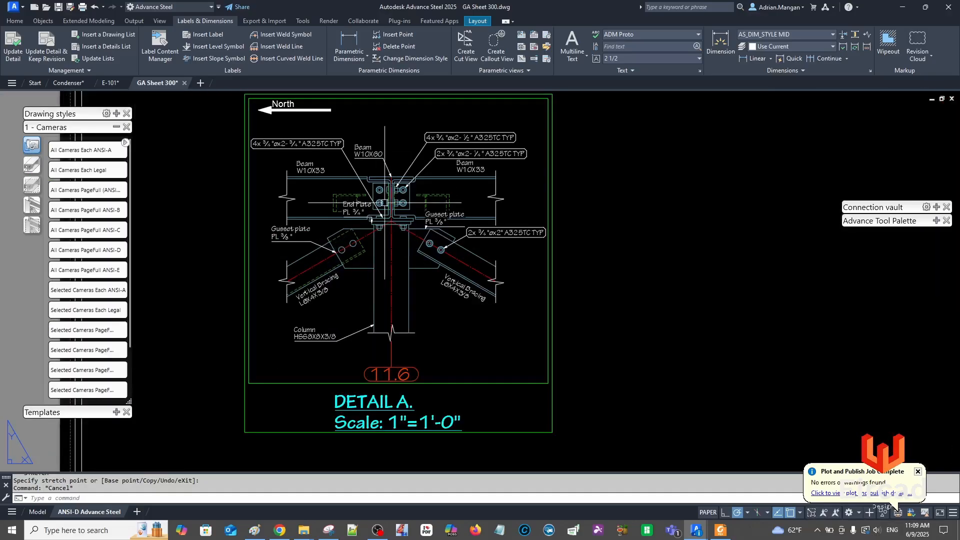
{"action": "scroll", "coordinate": [335, 205], "scroll_direction": "up", "scroll_amount": 3}
{"action": "left_click", "coordinate": [358, 220]}
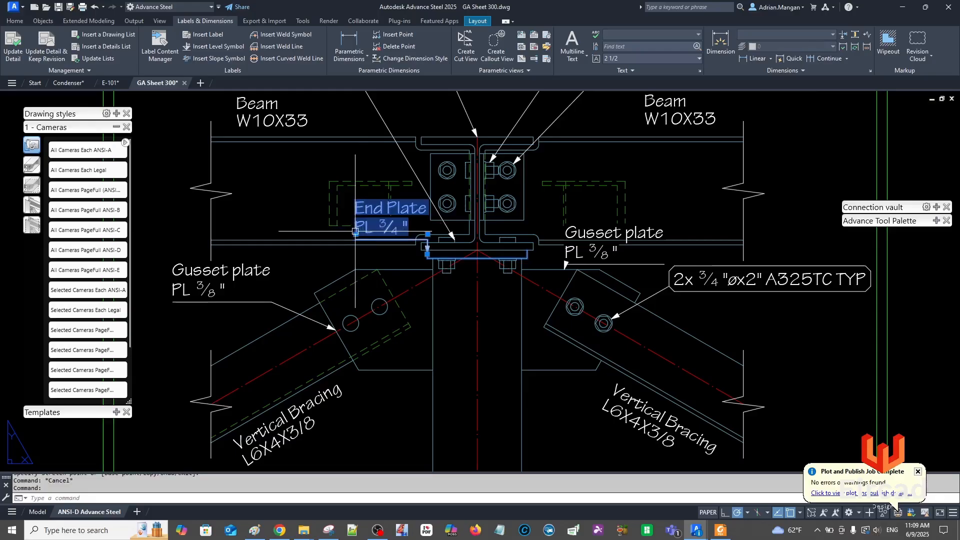
{"action": "left_click", "coordinate": [355, 234]}
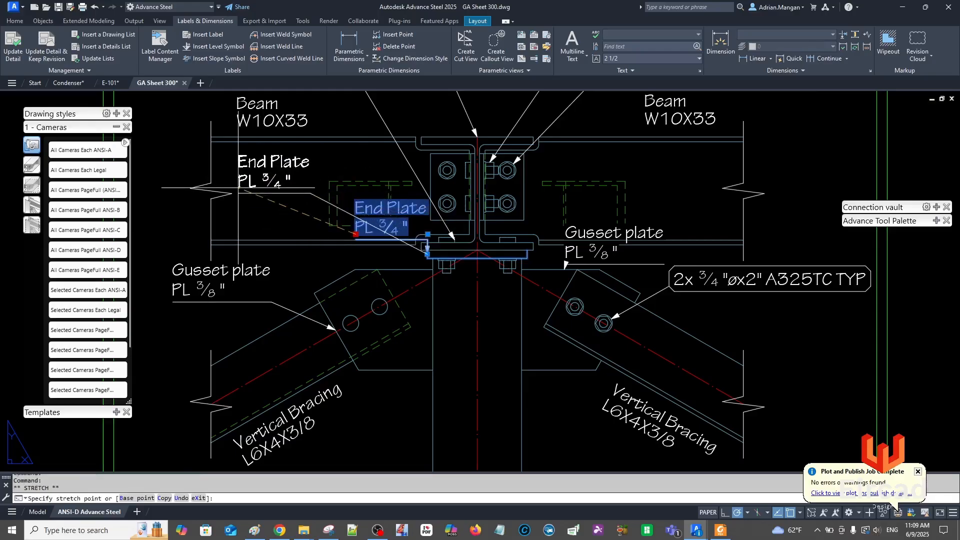
{"action": "key", "text": "Escape"}
Move the right 2x 3/4"øx2" A325TC TYP bolt label below the right vertical bracing
{"action": "middle_click_drag", "start_coordinate": [360, 195], "coordinate": [349, 189]}
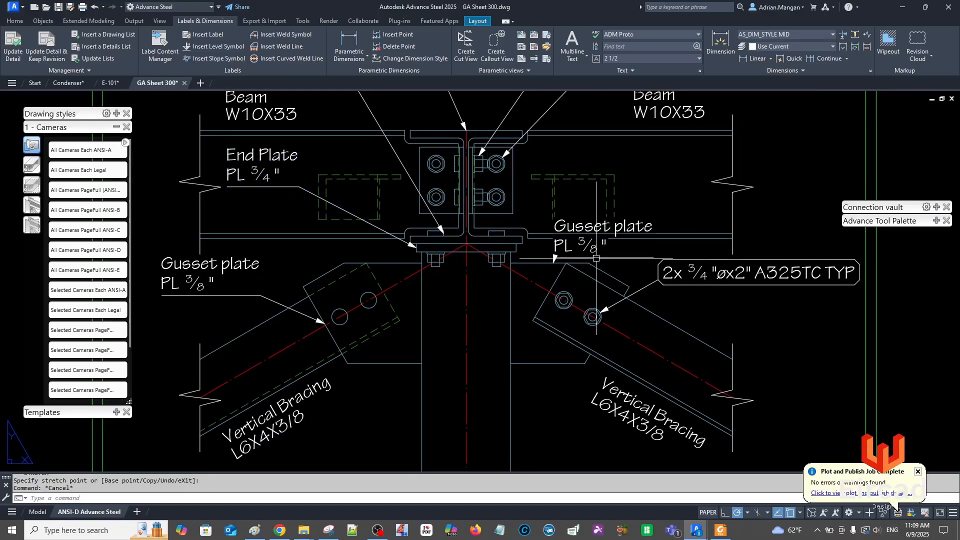
{"action": "left_click", "coordinate": [556, 244]}
{"action": "key", "text": "Escape"}
{"action": "middle_click_drag", "start_coordinate": [556, 244], "coordinate": [498, 147]}
{"action": "left_click", "coordinate": [605, 180]}
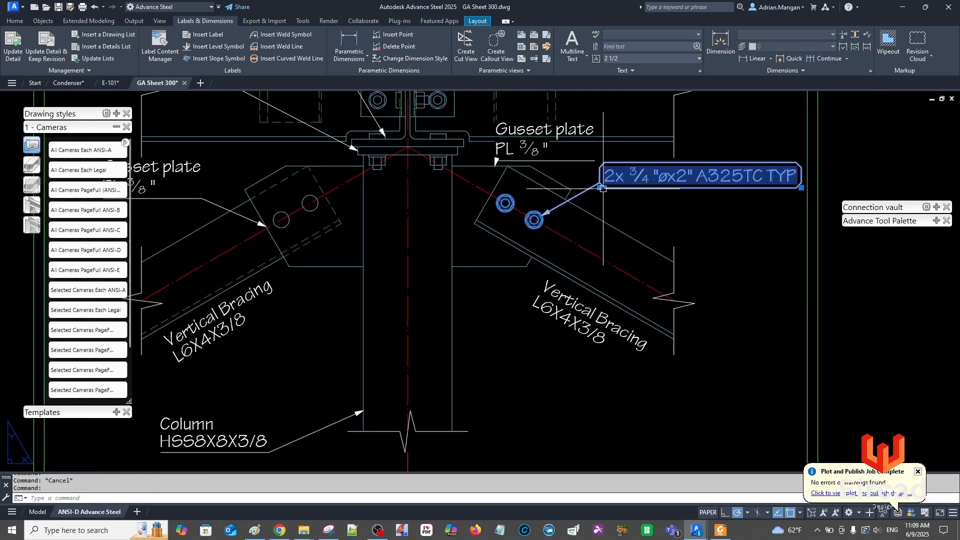
{"action": "left_click", "coordinate": [600, 188]}
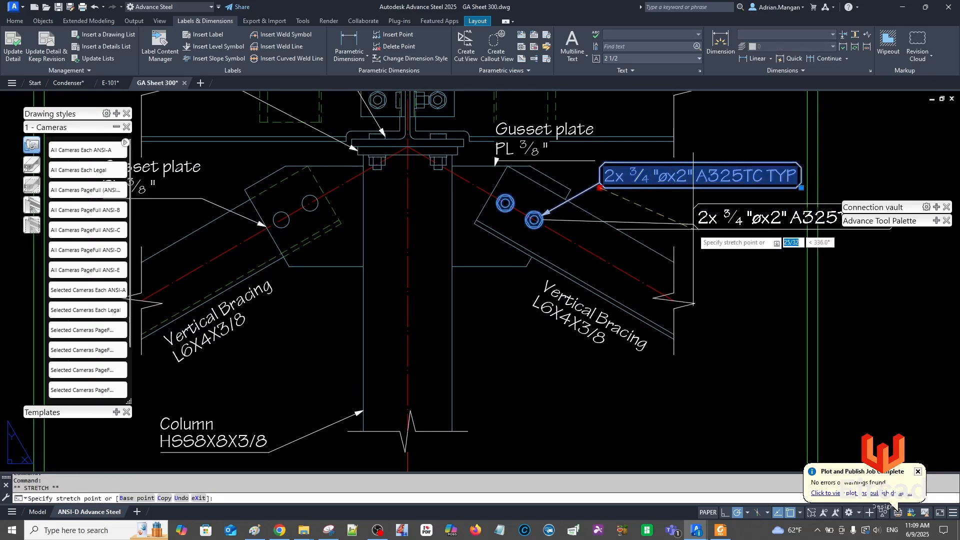
{"action": "scroll", "coordinate": [662, 128], "scroll_direction": "down", "scroll_amount": 2}
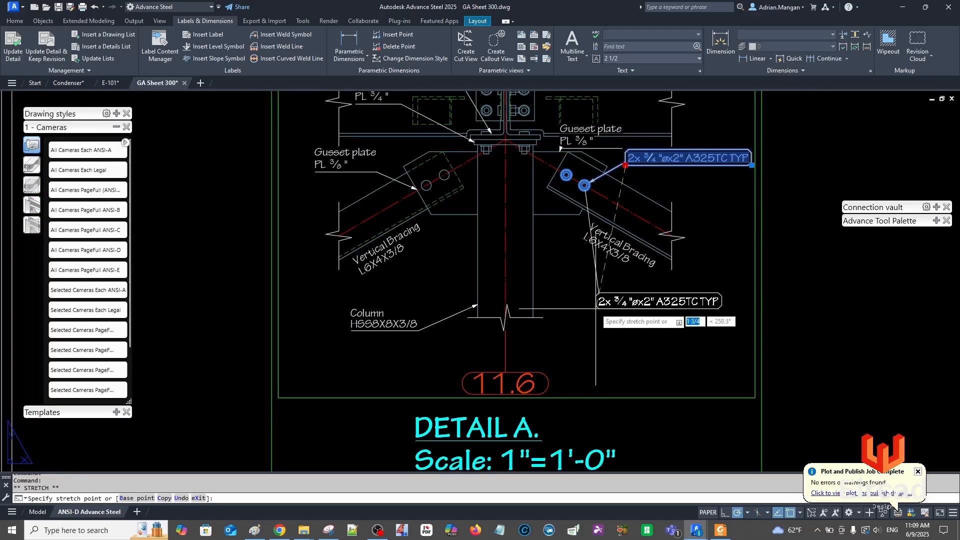
{"action": "left_click", "coordinate": [623, 296]}
{"action": "key", "text": "Escape"}
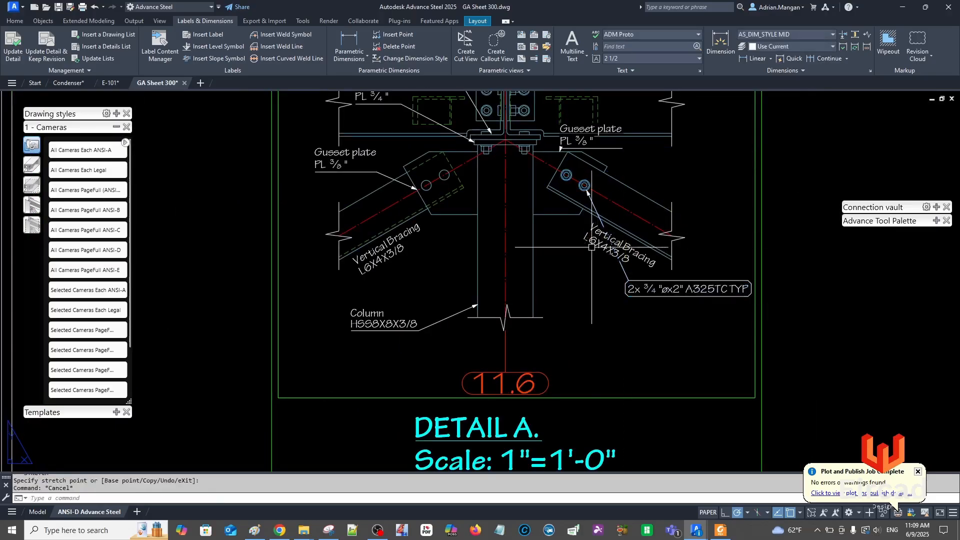
Move the right Vertical Bracing L6X4X3/8 label to the upper side of the brace
{"action": "left_click", "coordinate": [592, 245]}
{"action": "left_click", "coordinate": [592, 238]}
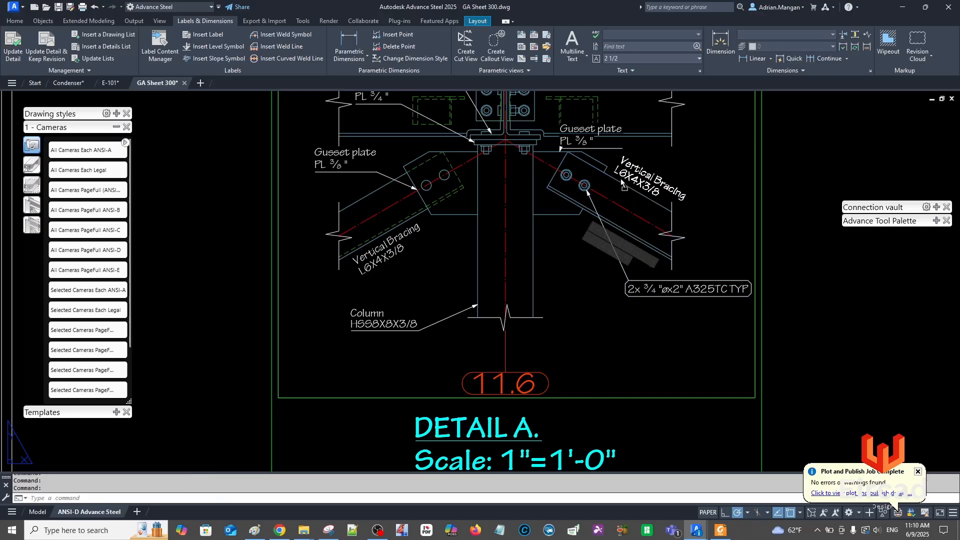
{"action": "left_click", "coordinate": [642, 176]}
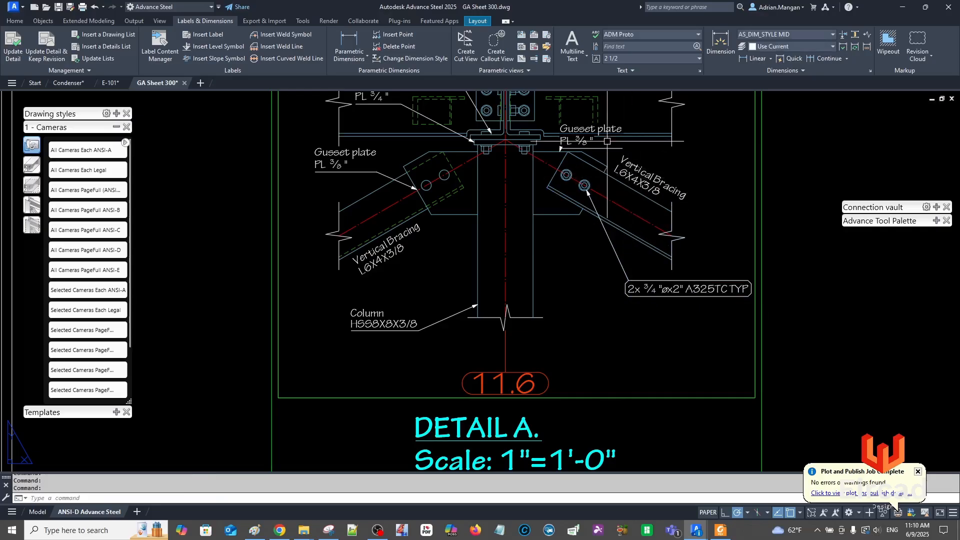
Move the right Gusset plate label beneath the bolt label and attach its leader arrow to the plate's lower edge
{"action": "left_click", "coordinate": [573, 142]}
{"action": "left_click", "coordinate": [560, 145]}
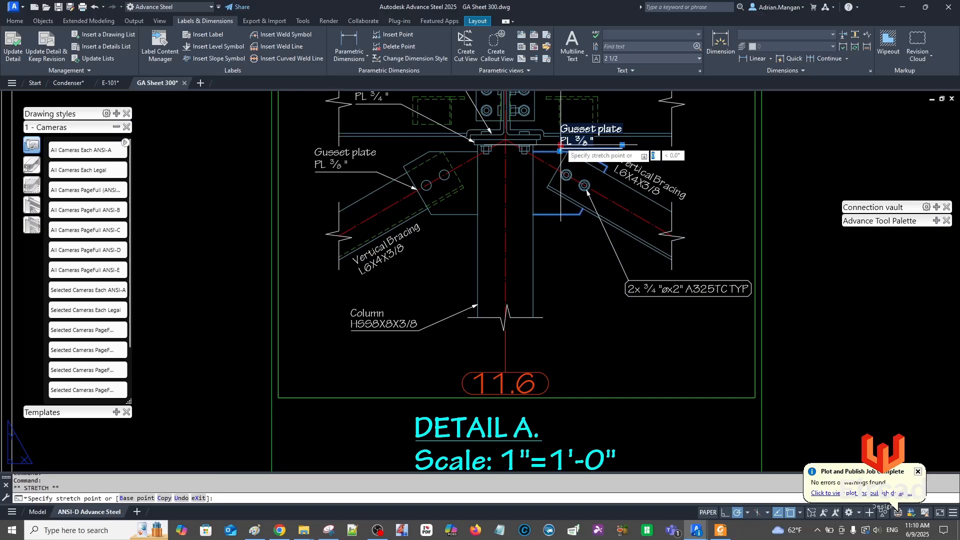
{"action": "left_click", "coordinate": [627, 327]}
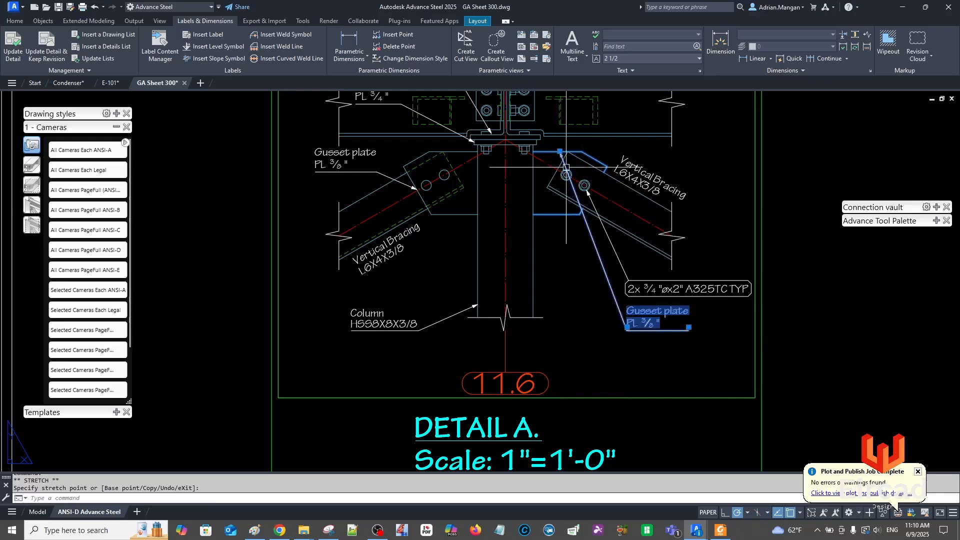
{"action": "left_click", "coordinate": [557, 215]}
{"action": "key", "text": "Escape"}
Examine the rearranged labels of Detail A and how the detail sits on the sheet
{"action": "scroll", "coordinate": [564, 206], "scroll_direction": "down", "scroll_amount": 4}
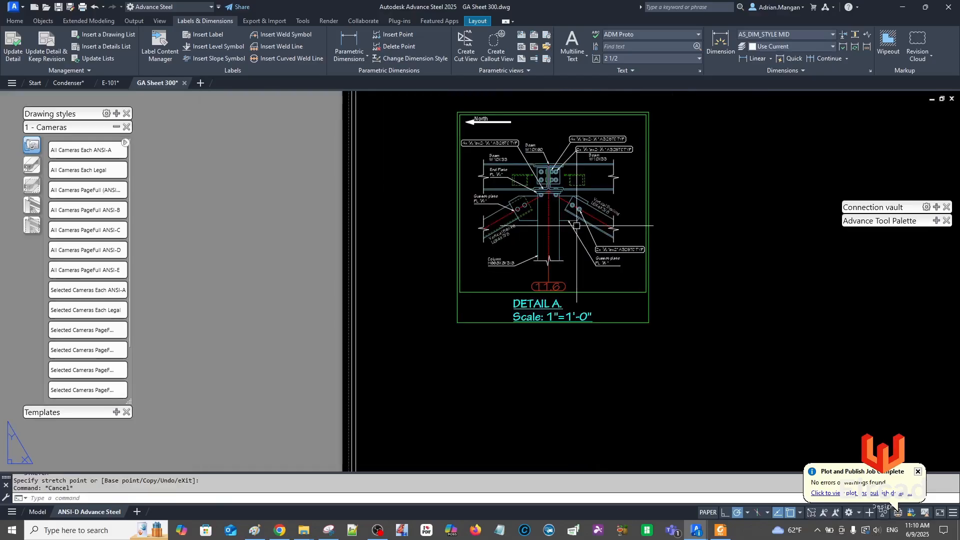
{"action": "scroll", "coordinate": [531, 263], "scroll_direction": "down", "scroll_amount": 4}
{"action": "middle_click_drag", "start_coordinate": [531, 264], "coordinate": [438, 249]}
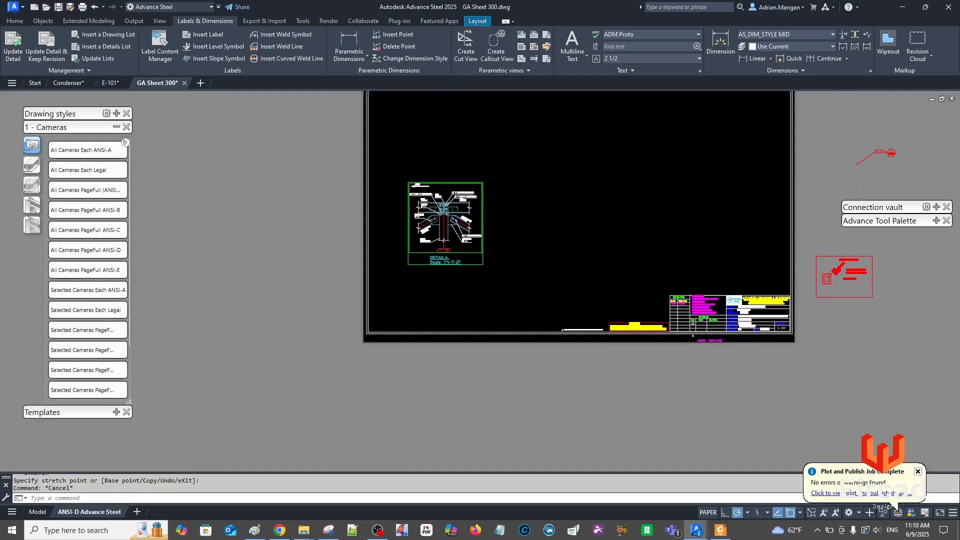
{"action": "scroll", "coordinate": [438, 249], "scroll_direction": "up", "scroll_amount": 4}
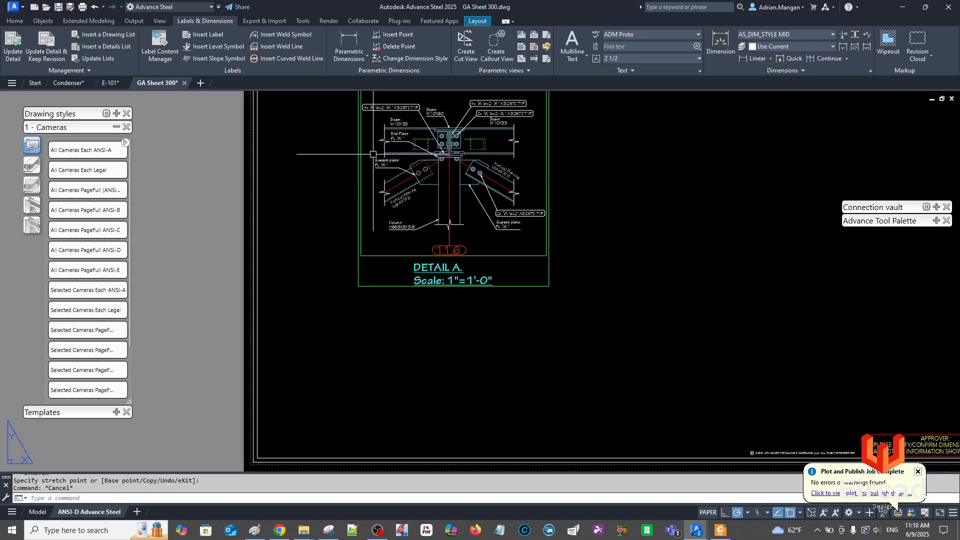
{"action": "scroll", "coordinate": [408, 131], "scroll_direction": "up", "scroll_amount": 5}
{"action": "scroll", "coordinate": [407, 131], "scroll_direction": "down", "scroll_amount": 5}
{"action": "scroll", "coordinate": [426, 145], "scroll_direction": "up", "scroll_amount": 2}
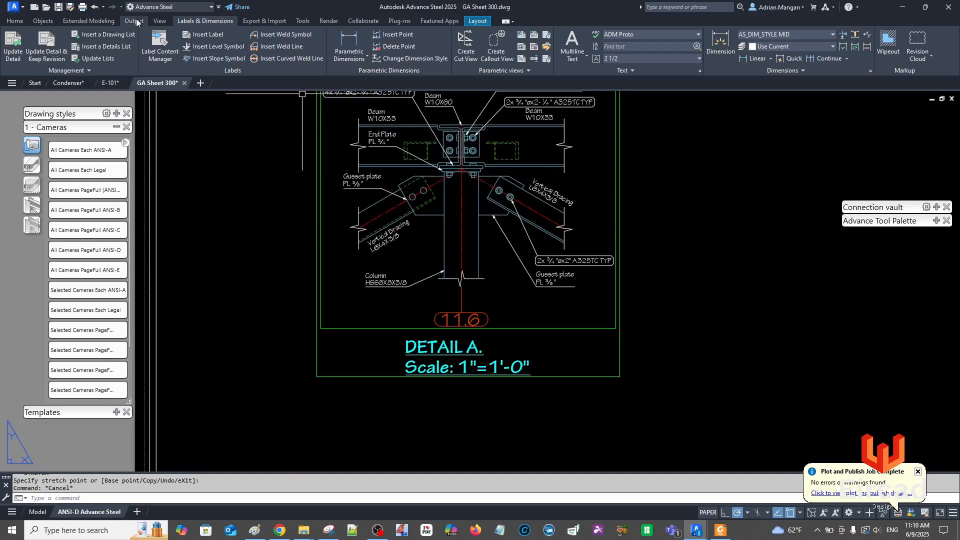
Review the presentation and labeling rules for Bracing - All in the Drawing Style Manager
{"action": "left_click", "coordinate": [134, 21]}
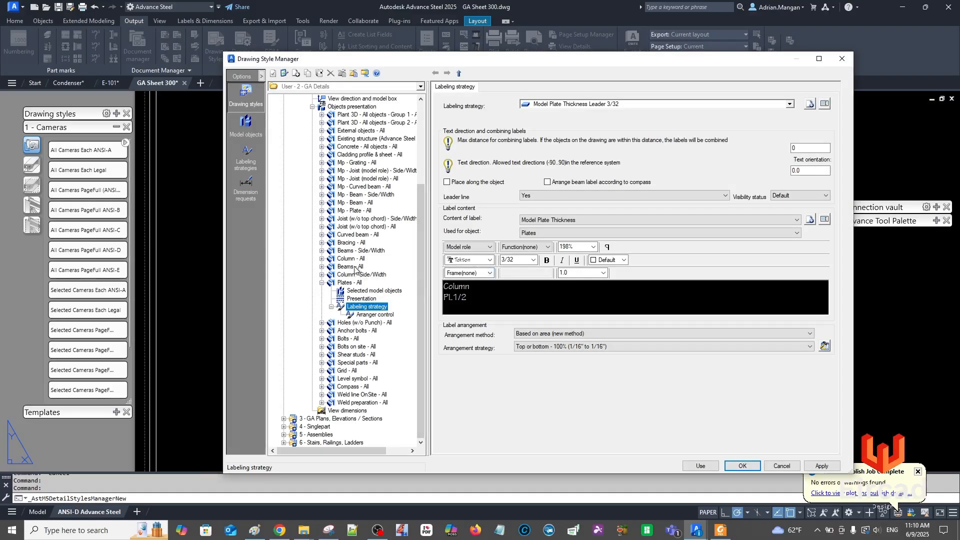
{"action": "left_click", "coordinate": [352, 243]}
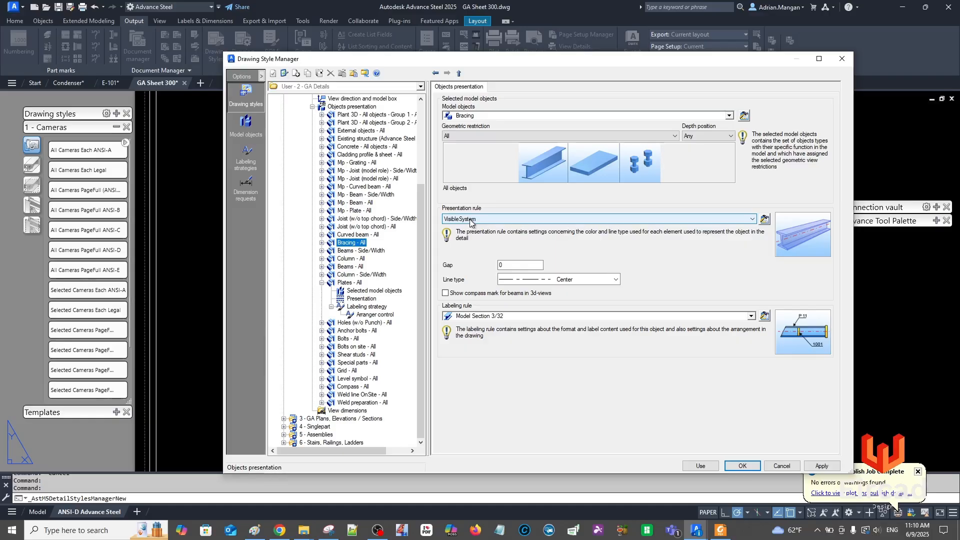
{"action": "left_click", "coordinate": [743, 466]}
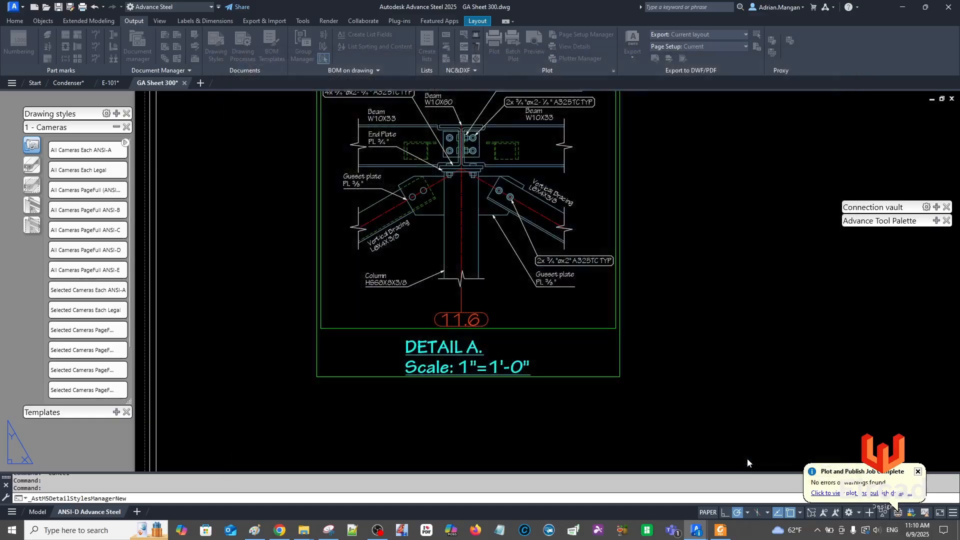
Switch to the Condenser model and examine the bracing and platform framing from several directions
{"action": "left_click", "coordinate": [71, 82]}
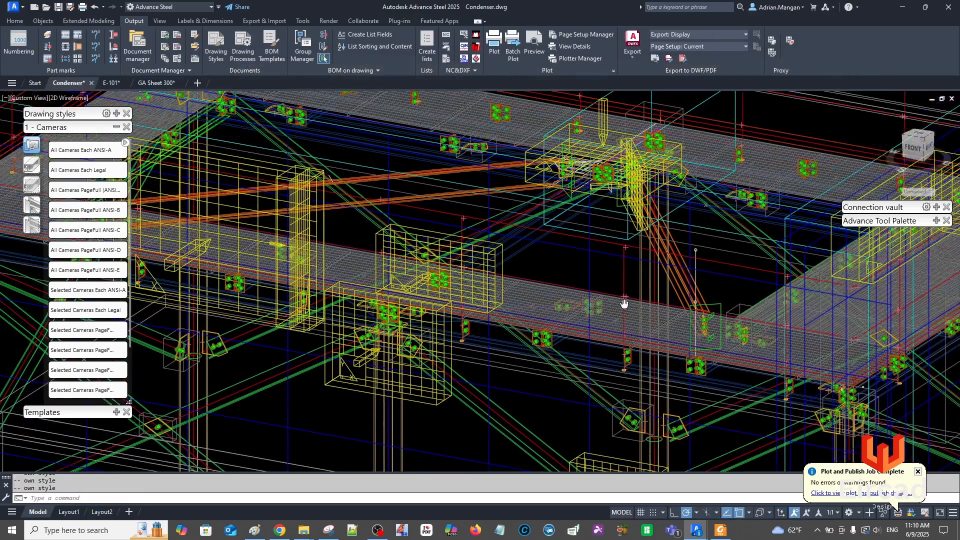
{"action": "middle_click_drag", "start_coordinate": [624, 303], "coordinate": [634, 314]}
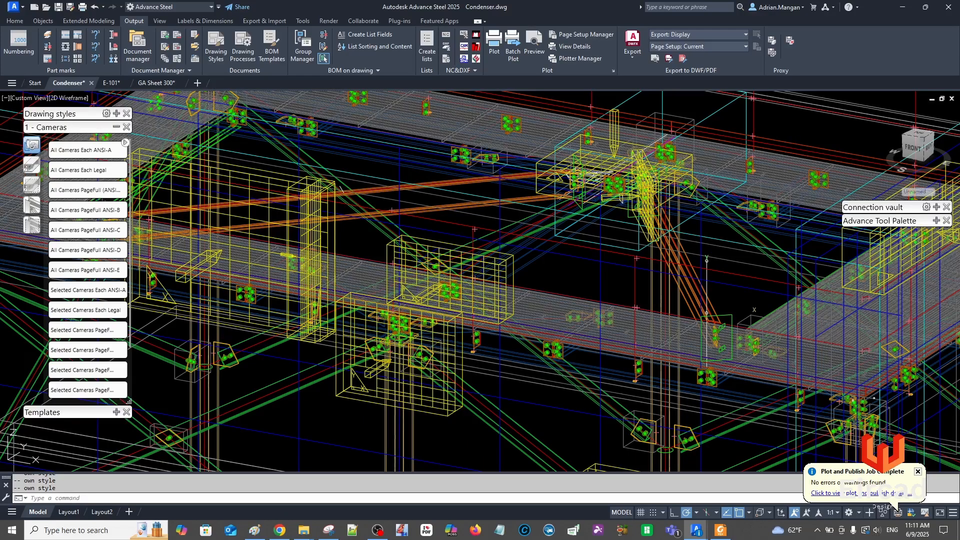
{"action": "scroll", "coordinate": [707, 313], "scroll_direction": "down", "scroll_amount": 1}
{"action": "middle_click_drag", "start_coordinate": [706, 313], "coordinate": [760, 380], "text": "shift"}
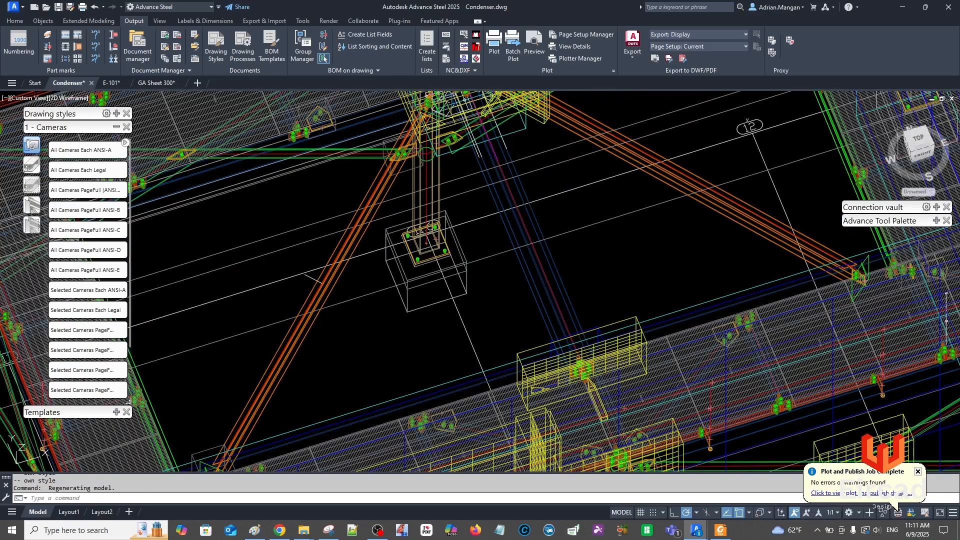
{"action": "left_click", "coordinate": [637, 149]}
{"action": "key", "text": "Escape"}
{"action": "scroll", "coordinate": [636, 148], "scroll_direction": "down", "scroll_amount": 5}
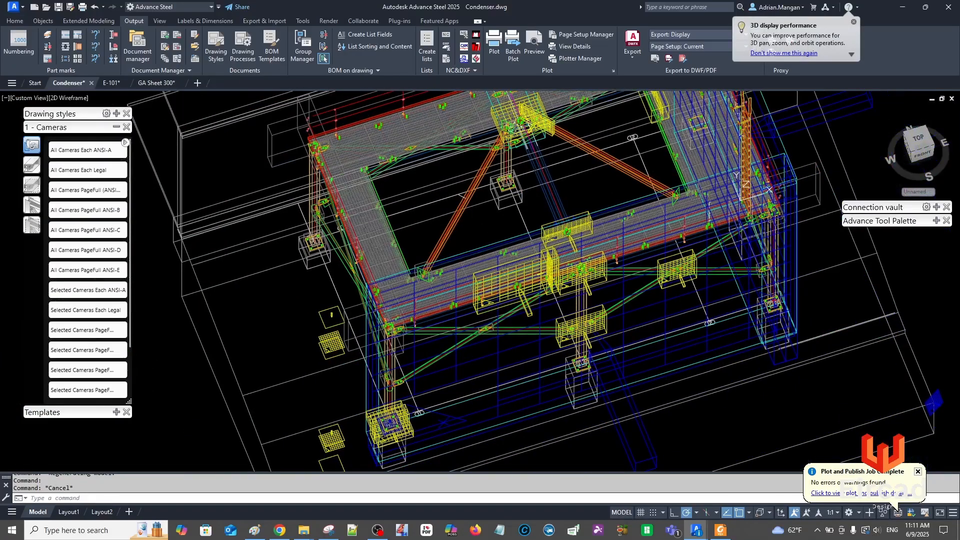
{"action": "middle_click_drag", "start_coordinate": [556, 210], "coordinate": [502, 145], "text": "shift"}
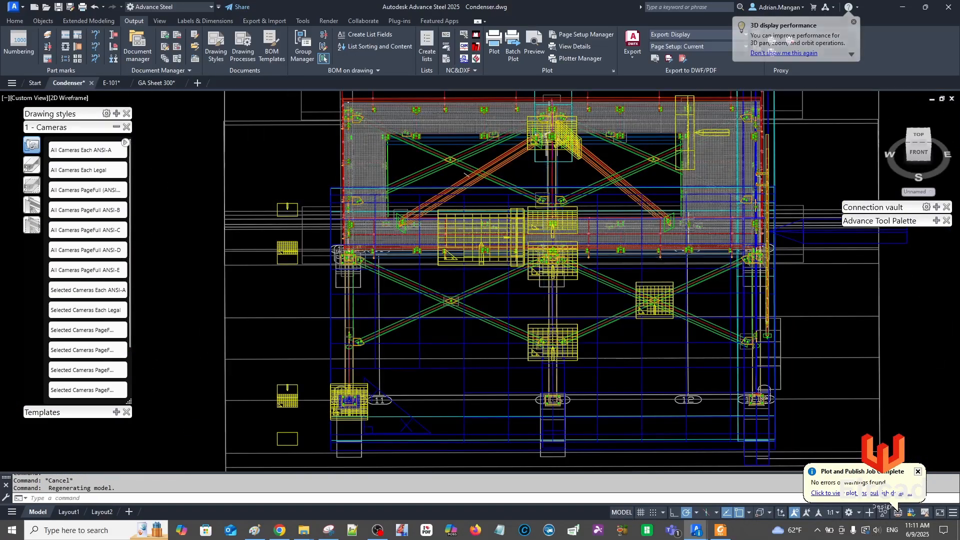
Check the model role of the L4X4X3/8 brace to the right of the central column
{"action": "scroll", "coordinate": [625, 258], "scroll_direction": "up", "scroll_amount": 5}
{"action": "scroll", "coordinate": [656, 189], "scroll_direction": "up", "scroll_amount": 3}
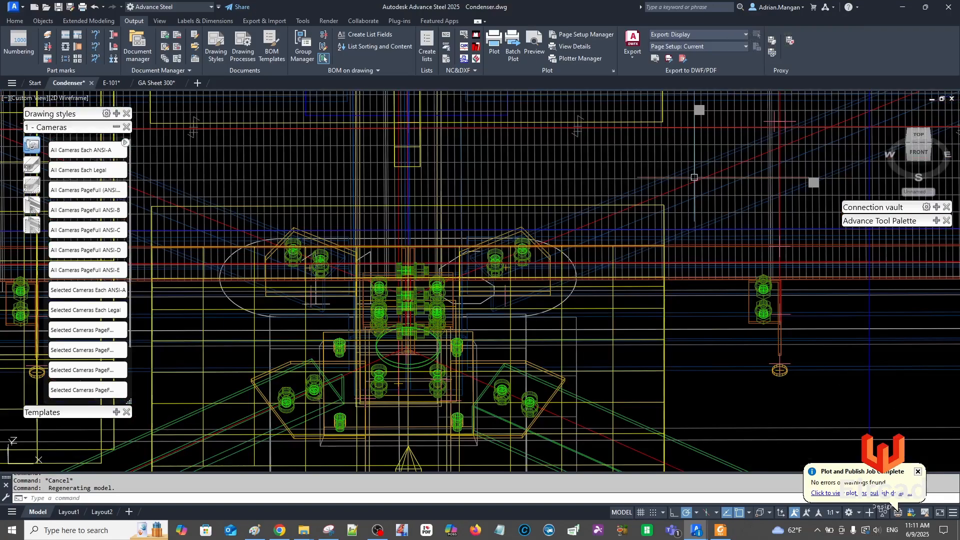
{"action": "scroll", "coordinate": [693, 174], "scroll_direction": "up", "scroll_amount": 2}
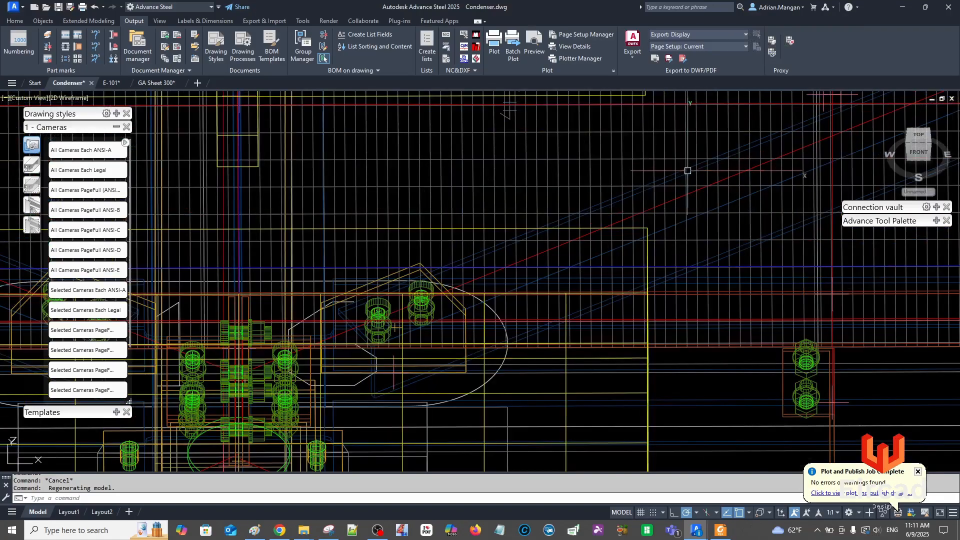
{"action": "left_click", "coordinate": [689, 170]}
{"action": "double_click", "coordinate": [690, 170]}
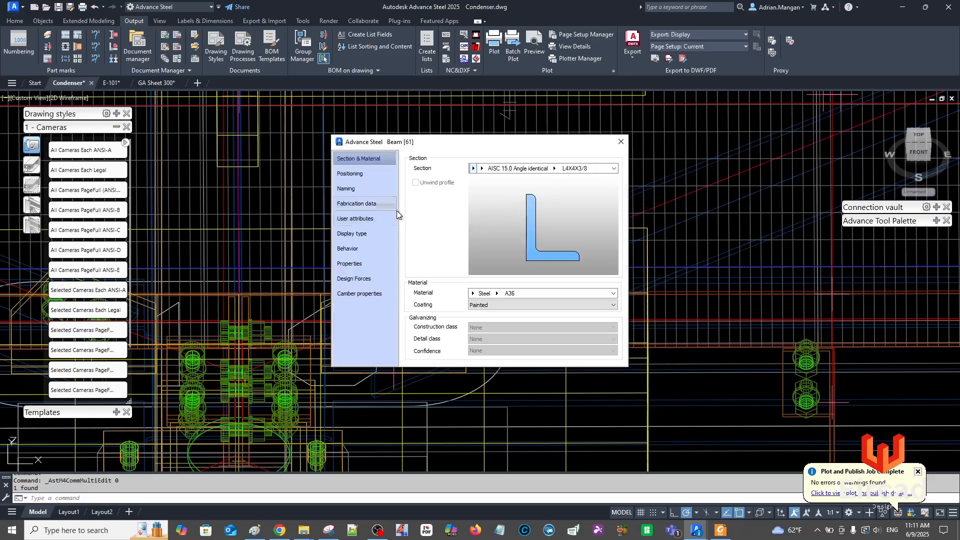
{"action": "left_click", "coordinate": [374, 189]}
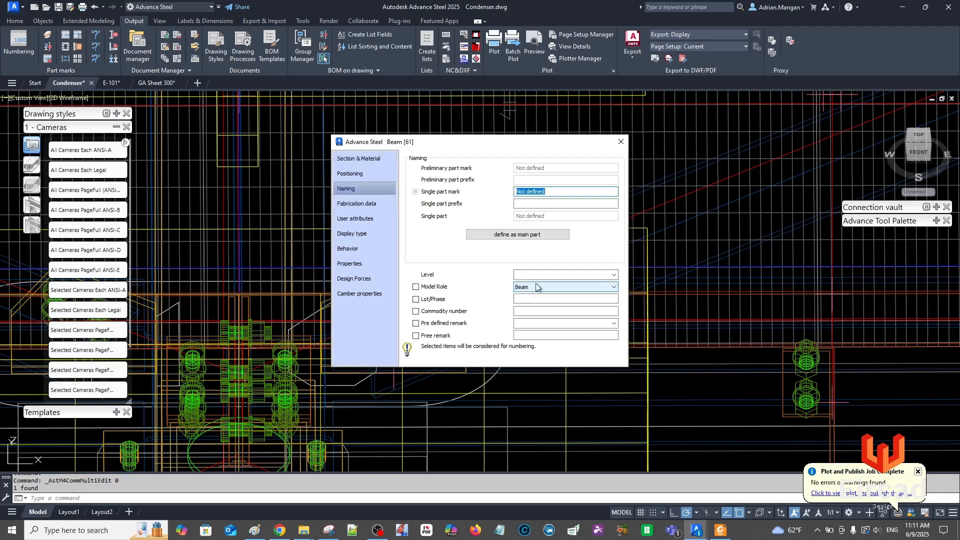
{"action": "left_click", "coordinate": [620, 141]}
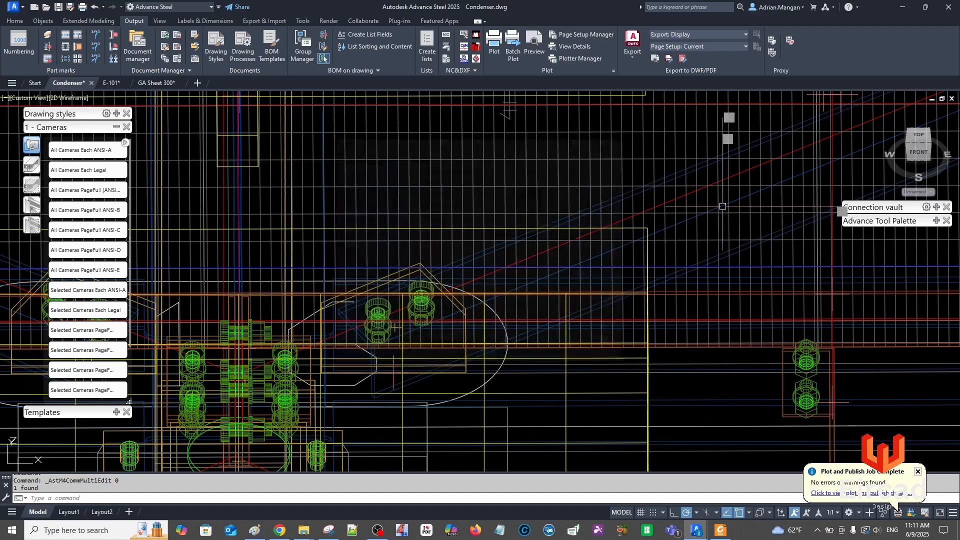
Set the model role of the two L4X4X3/8 braces on either side of the central column to Horizontal bracing
{"action": "scroll", "coordinate": [630, 199], "scroll_direction": "down", "scroll_amount": 3}
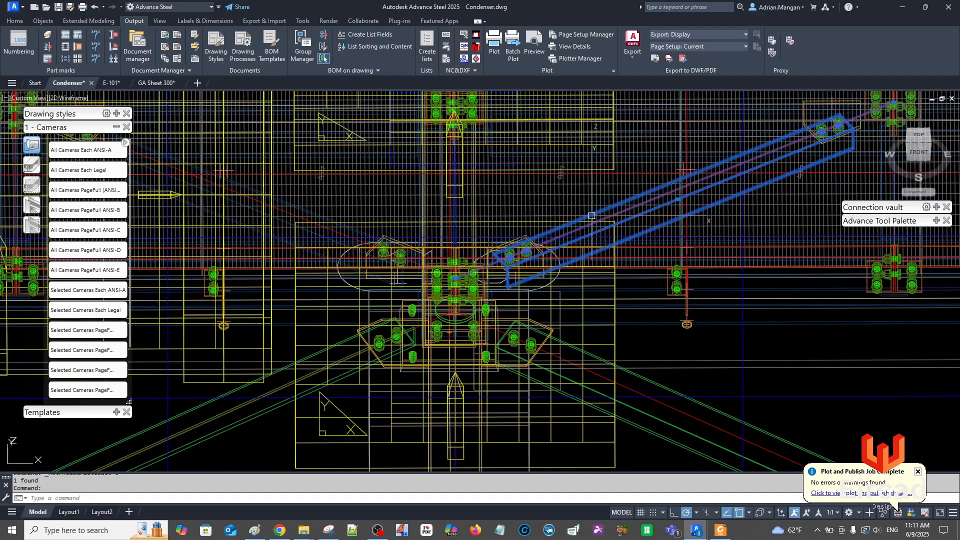
{"action": "scroll", "coordinate": [322, 176], "scroll_direction": "up", "scroll_amount": 5}
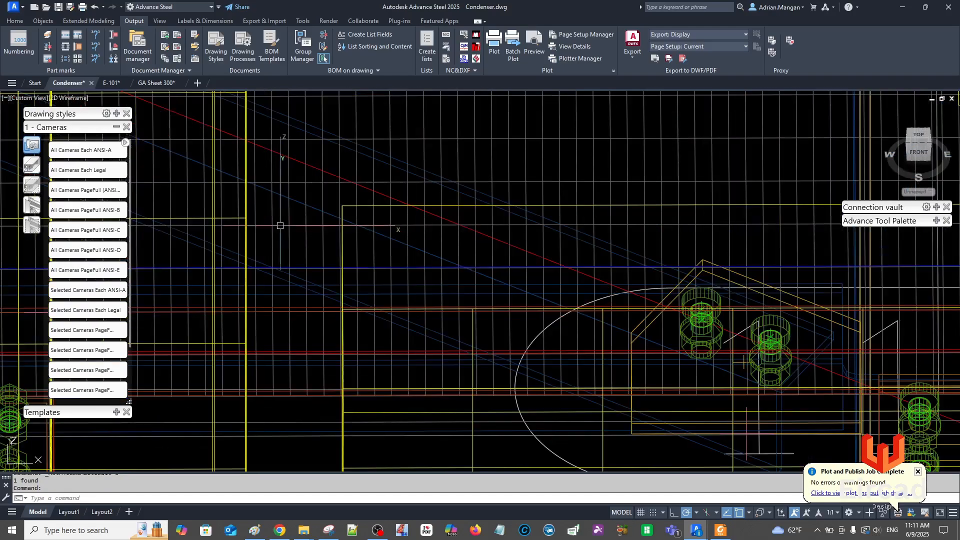
{"action": "left_click", "coordinate": [348, 150]}
{"action": "right_click", "coordinate": [349, 151]}
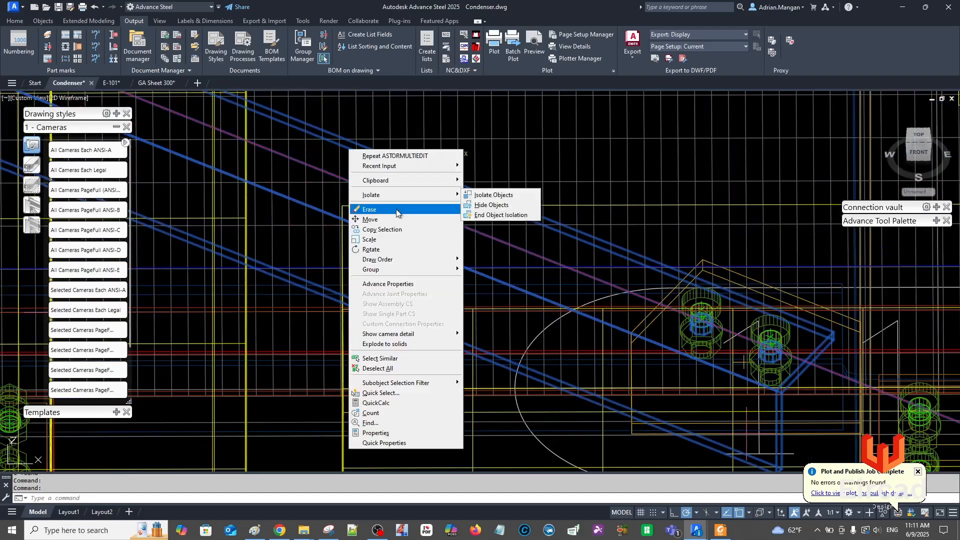
{"action": "left_click", "coordinate": [396, 282]}
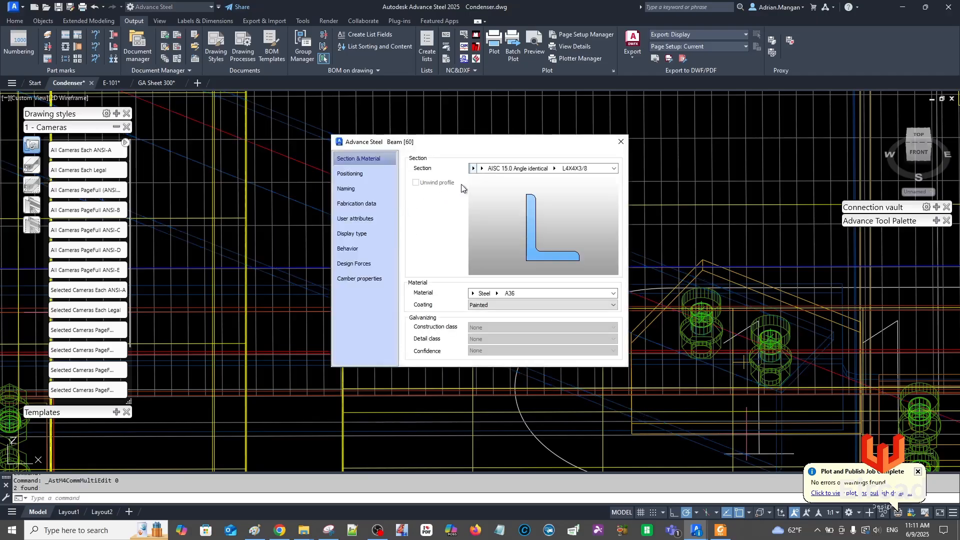
{"action": "left_click", "coordinate": [361, 192]}
{"action": "left_click", "coordinate": [536, 289]}
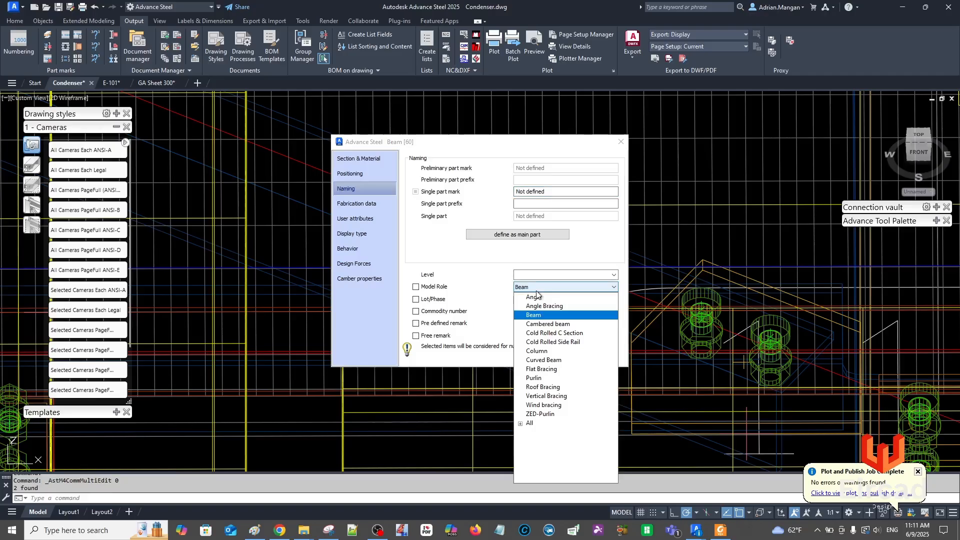
{"action": "left_click", "coordinate": [536, 290]}
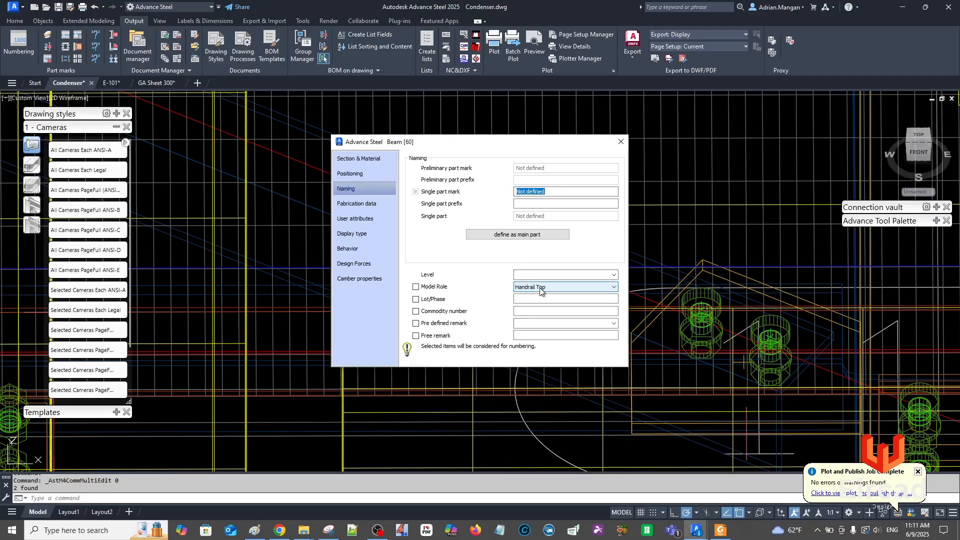
{"action": "left_click", "coordinate": [539, 290]}
{"action": "scroll", "coordinate": [562, 383], "scroll_direction": "down", "scroll_amount": 3}
{"action": "scroll", "coordinate": [565, 385], "scroll_direction": "down", "scroll_amount": 3}
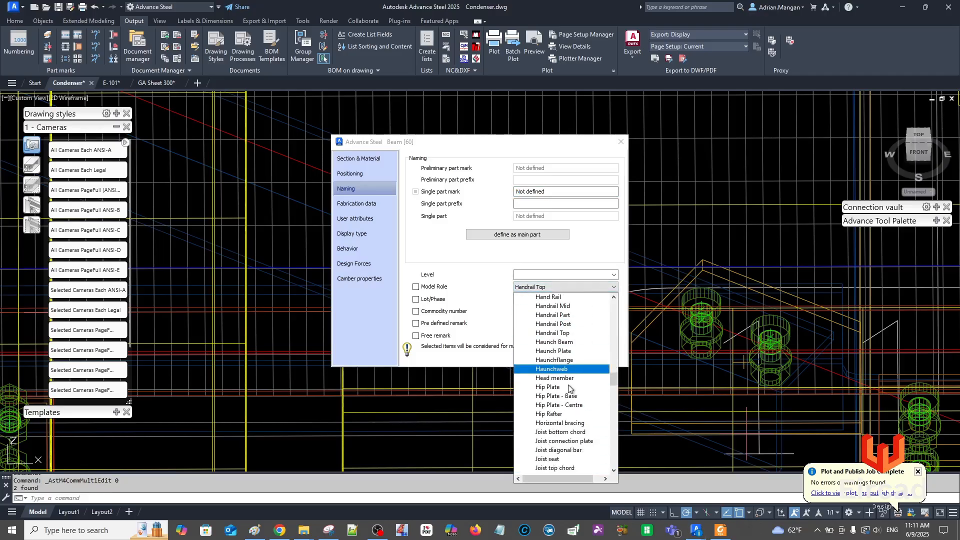
{"action": "left_click", "coordinate": [554, 403]}
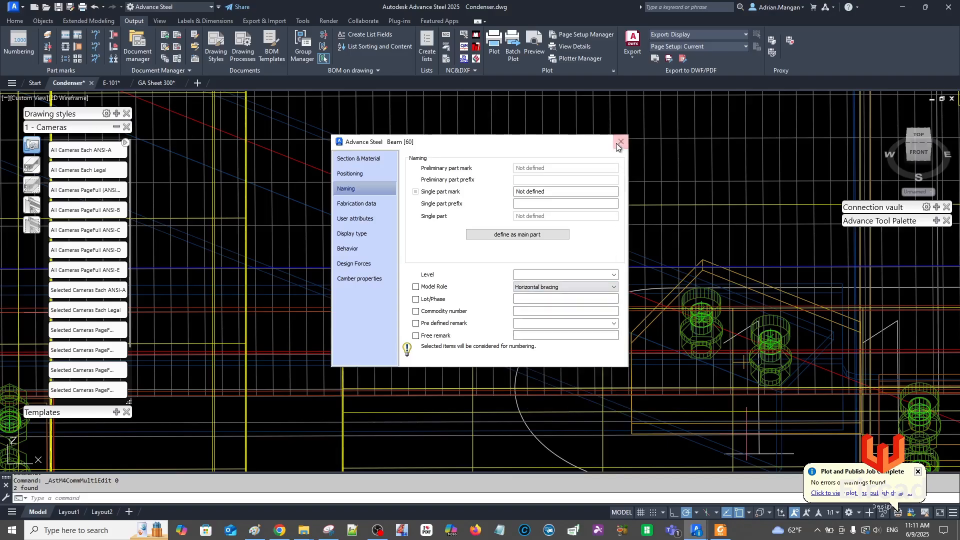
{"action": "left_click", "coordinate": [621, 141]}
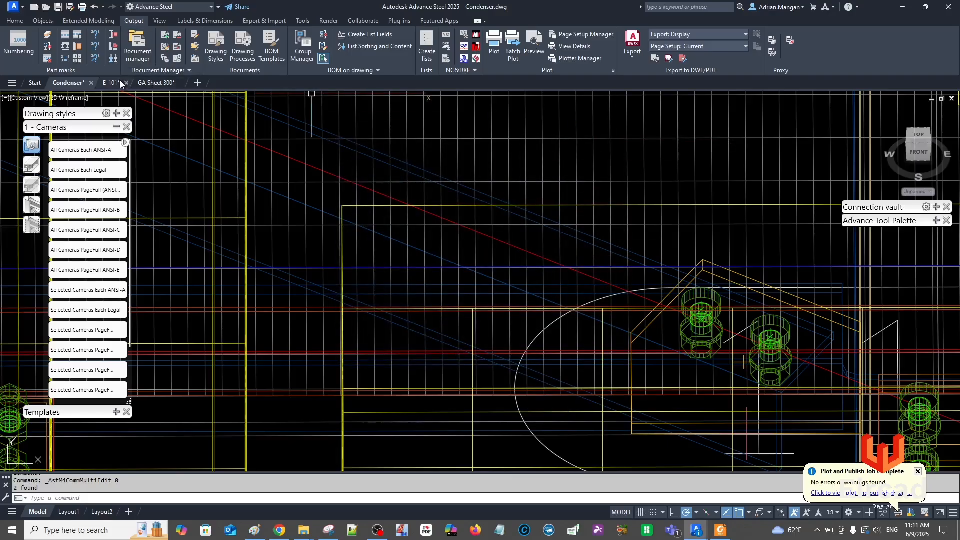
Switch to GA Sheet 300, update Detail A from the model and review its labels
{"action": "left_click", "coordinate": [155, 83]}
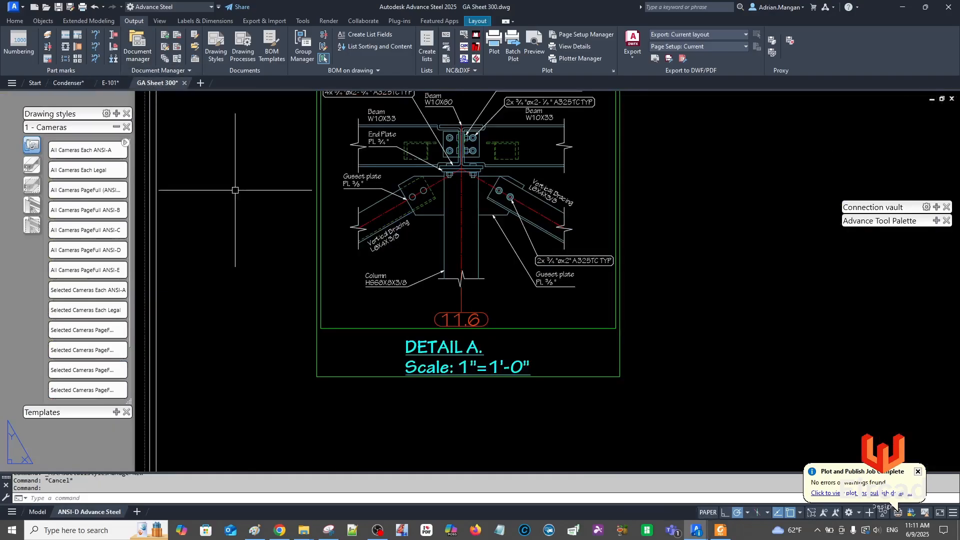
{"action": "scroll", "coordinate": [467, 256], "scroll_direction": "up", "scroll_amount": 2}
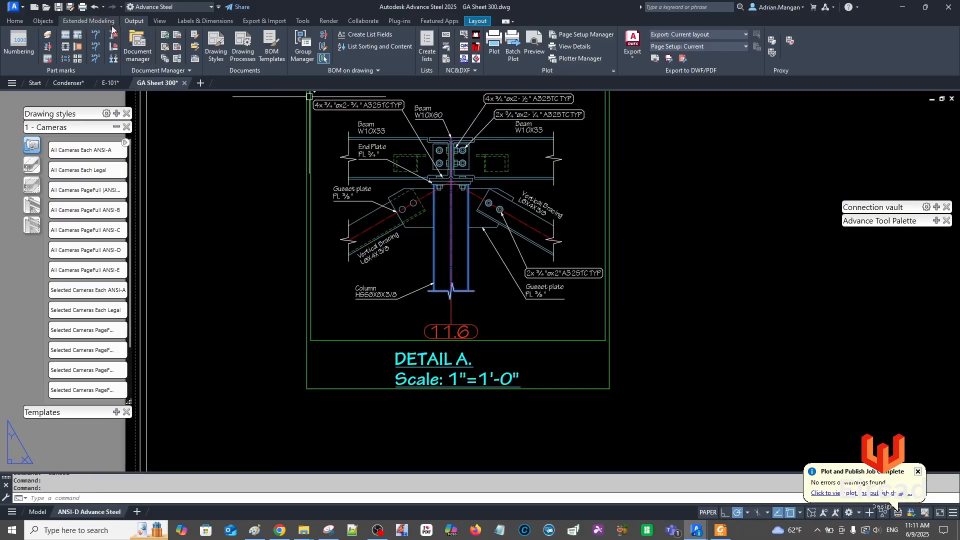
{"action": "left_click", "coordinate": [192, 21]}
{"action": "left_click", "coordinate": [13, 46]}
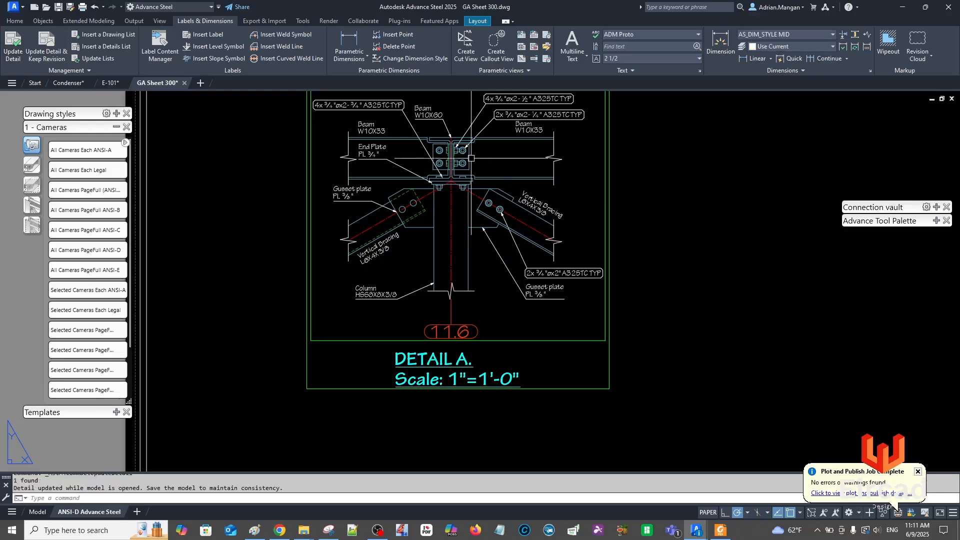
{"action": "scroll", "coordinate": [474, 171], "scroll_direction": "up", "scroll_amount": 6}
{"action": "scroll", "coordinate": [470, 152], "scroll_direction": "down", "scroll_amount": 4}
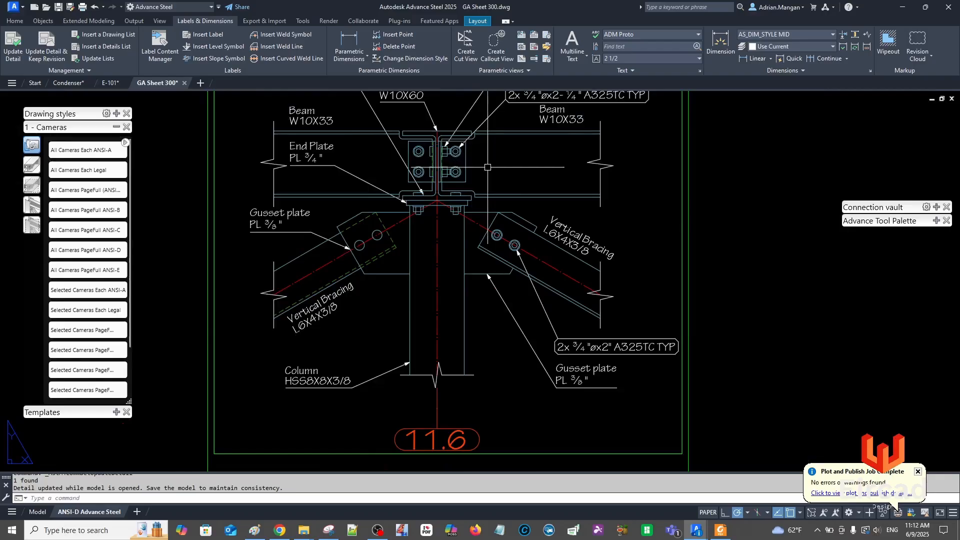
{"action": "scroll", "coordinate": [509, 177], "scroll_direction": "down", "scroll_amount": 4}
{"action": "middle_click_drag", "start_coordinate": [509, 179], "coordinate": [476, 195]}
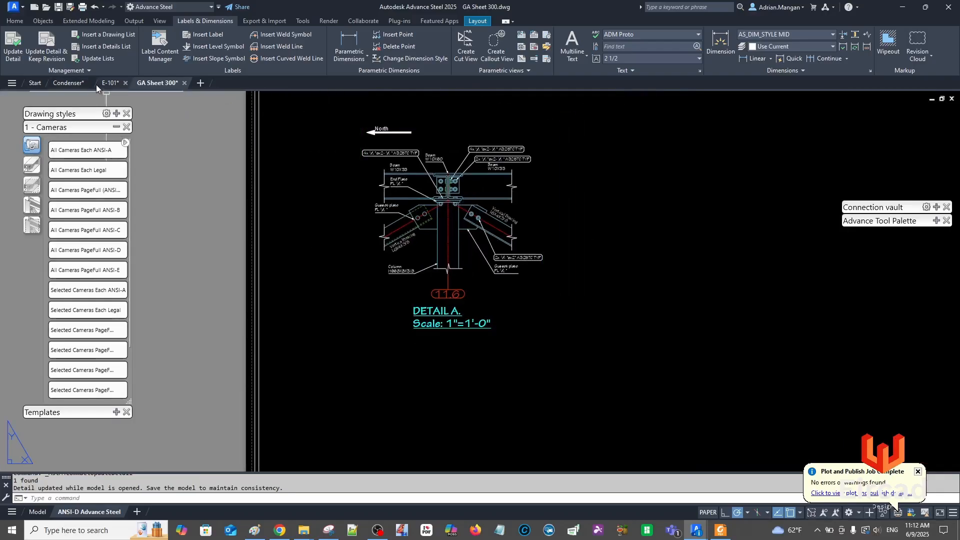
Switch to the E-101 drawing and examine the elevation's bracing, ladder, beam connections and column footings
{"action": "left_click", "coordinate": [112, 82]}
{"action": "scroll", "coordinate": [573, 219], "scroll_direction": "down", "scroll_amount": 3}
{"action": "mouse_move", "coordinate": [574, 219]}
{"action": "middle_mouse_down"}
{"action": "mouse_move", "coordinate": [596, 215]}
{"action": "mouse_move", "coordinate": [550, 185]}
{"action": "middle_mouse_up"}
{"action": "scroll", "coordinate": [595, 215], "scroll_direction": "up", "scroll_amount": 3}
{"action": "scroll", "coordinate": [598, 216], "scroll_direction": "down", "scroll_amount": 3}
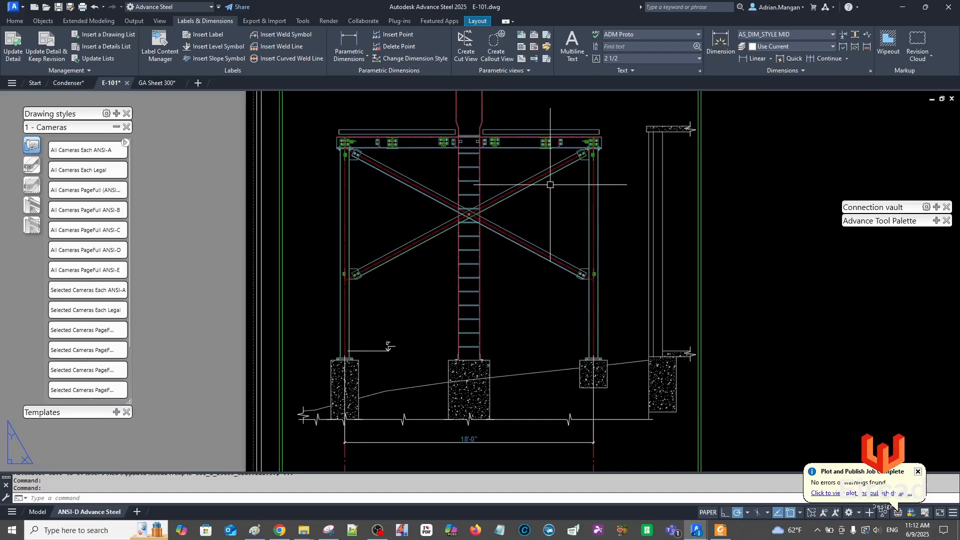
{"action": "middle_click_drag", "start_coordinate": [546, 200], "coordinate": [541, 192]}
{"action": "mouse_move", "coordinate": [436, 366]}
{"action": "middle_mouse_down"}
{"action": "mouse_move", "coordinate": [443, 321]}
{"action": "mouse_move", "coordinate": [437, 388]}
{"action": "middle_mouse_up"}
{"action": "scroll", "coordinate": [444, 328], "scroll_direction": "up", "scroll_amount": 2}
{"action": "scroll", "coordinate": [444, 328], "scroll_direction": "down", "scroll_amount": 2}
{"action": "scroll", "coordinate": [404, 180], "scroll_direction": "up", "scroll_amount": 5}
{"action": "scroll", "coordinate": [403, 180], "scroll_direction": "down", "scroll_amount": 5}
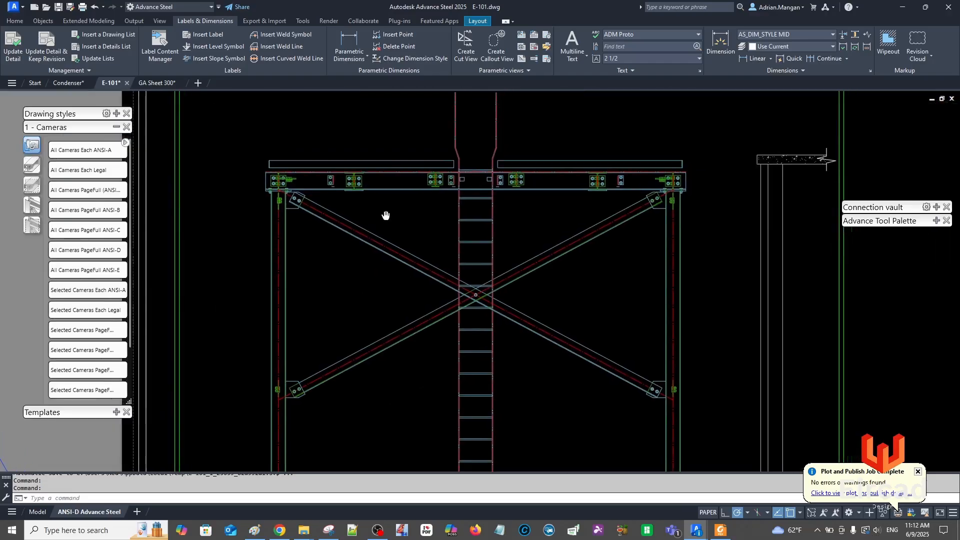
{"action": "scroll", "coordinate": [322, 171], "scroll_direction": "up", "scroll_amount": 5}
{"action": "scroll", "coordinate": [322, 171], "scroll_direction": "down", "scroll_amount": 4}
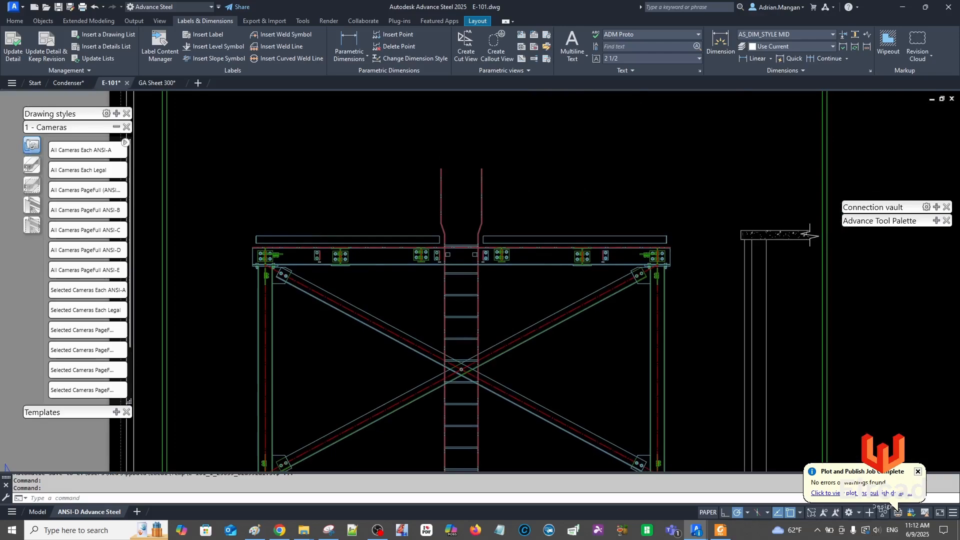
{"action": "scroll", "coordinate": [315, 166], "scroll_direction": "up", "scroll_amount": 2}
{"action": "middle_click_drag", "start_coordinate": [298, 155], "coordinate": [302, 149]}
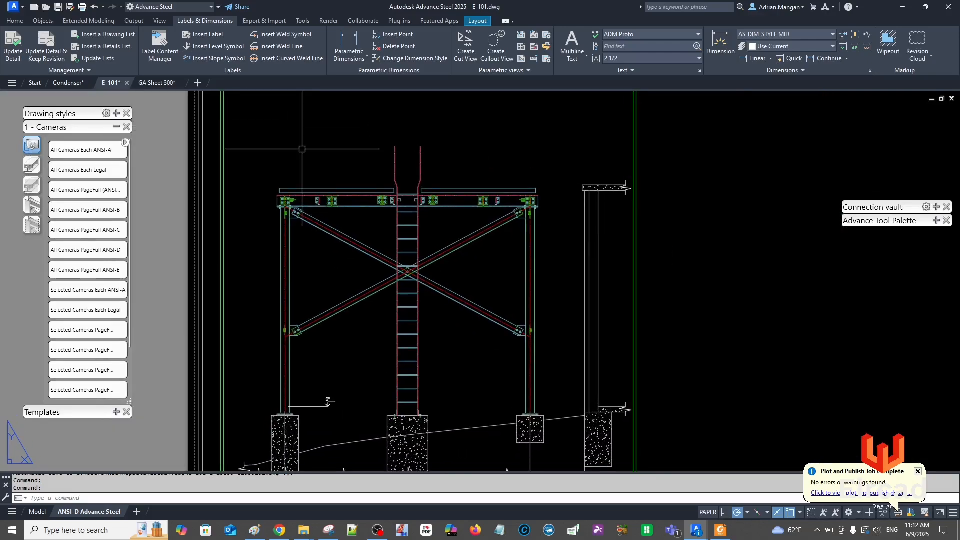
Open the 3 - Elevation View ADM style under GA Plans, Elevations / Sections in the Drawing Style Manager
{"action": "left_click", "coordinate": [134, 21]}
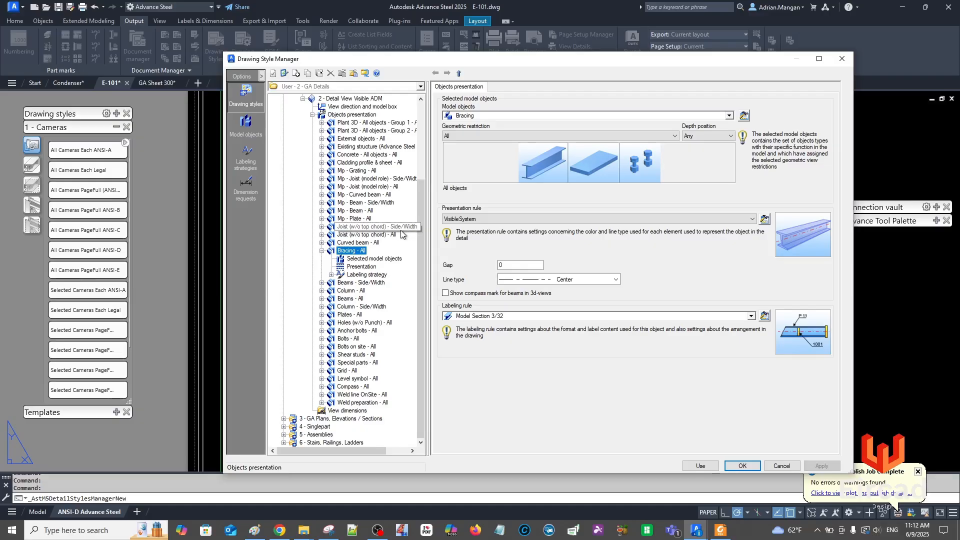
{"action": "left_click", "coordinate": [302, 99]}
{"action": "left_click", "coordinate": [283, 139]}
{"action": "left_click", "coordinate": [284, 131]}
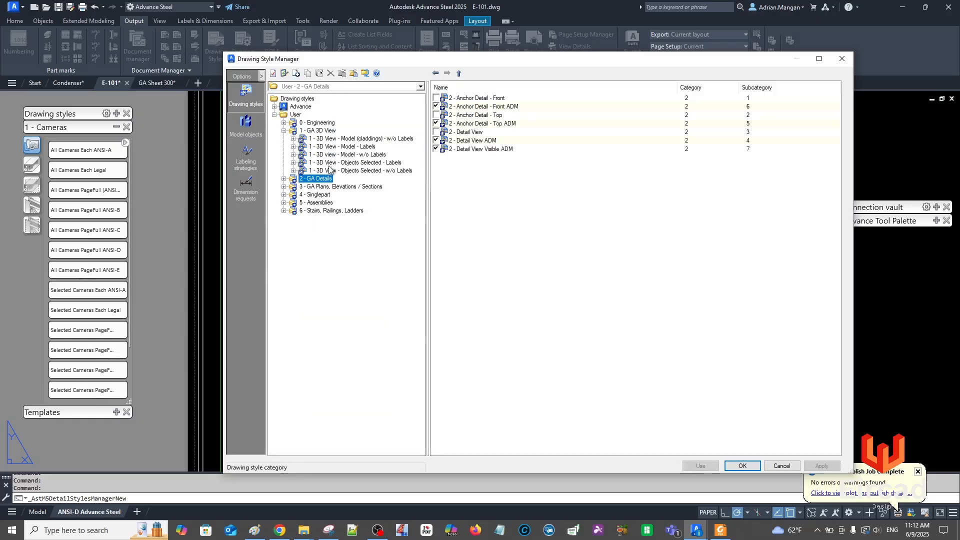
{"action": "left_click", "coordinate": [283, 187]}
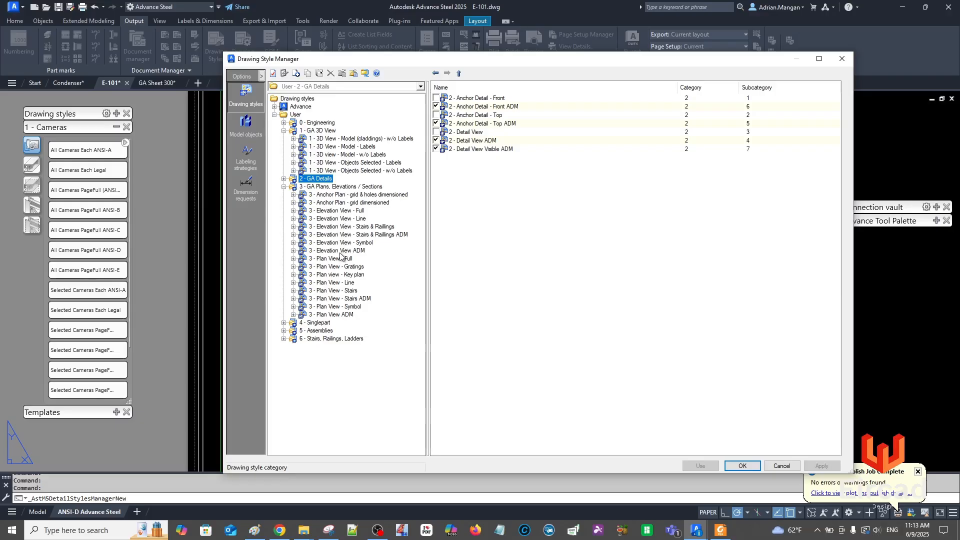
{"action": "left_click", "coordinate": [339, 251]}
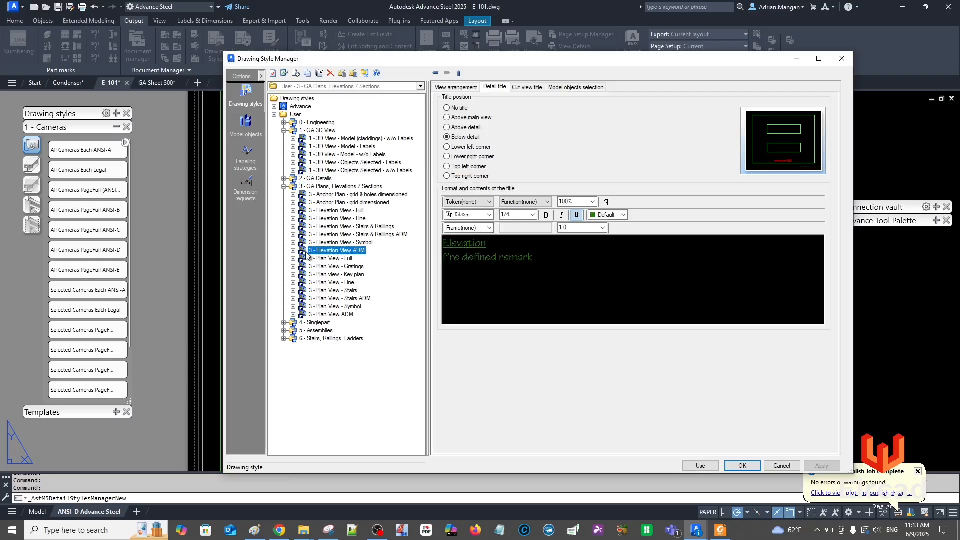
{"action": "left_click", "coordinate": [294, 251]}
Set the colour of the Elevation and Pre defined remark lines in the detail title to Green
{"action": "left_click_drag", "start_coordinate": [550, 260], "coordinate": [516, 193]}
{"action": "left_click", "coordinate": [624, 215]}
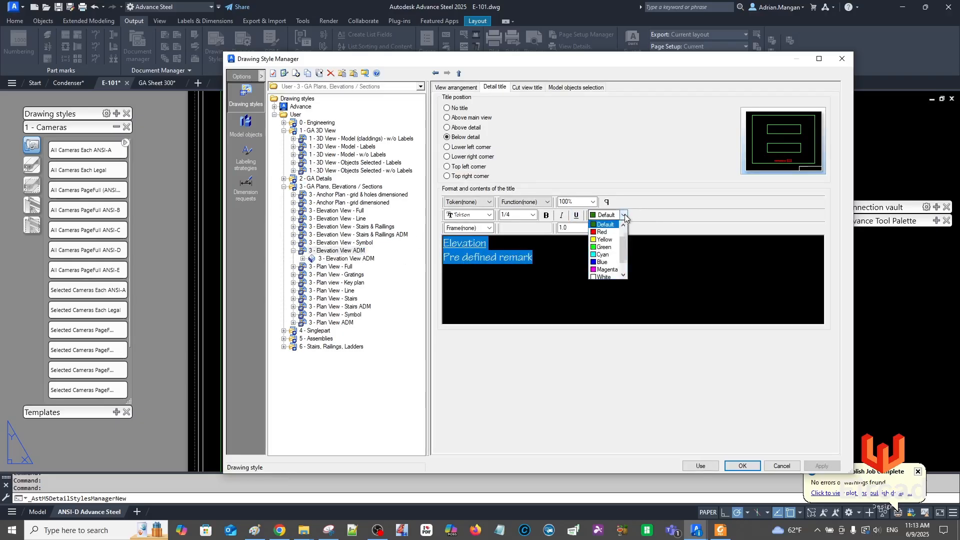
{"action": "left_click", "coordinate": [602, 244]}
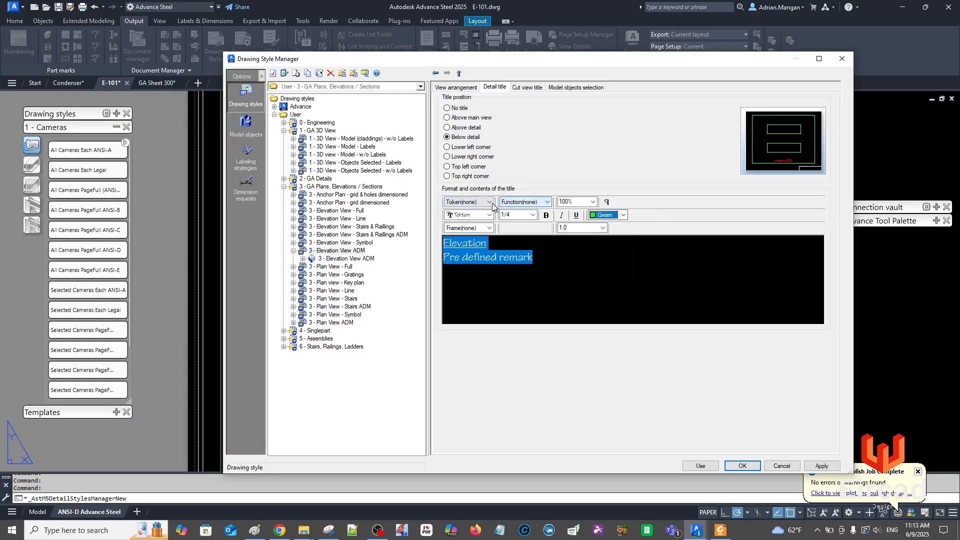
{"action": "left_click", "coordinate": [552, 259]}
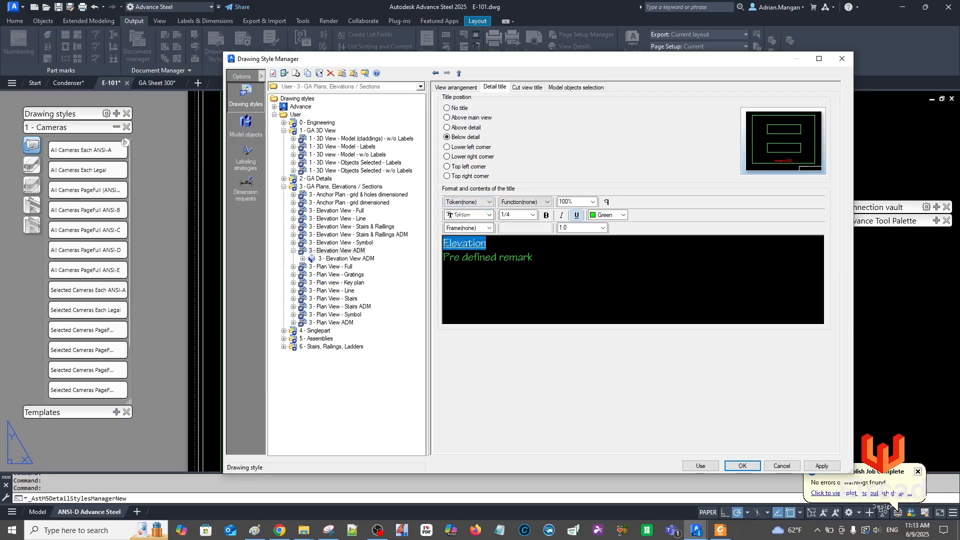
Replace the Elevation text in the detail title's first line with the Others token
{"action": "left_click", "coordinate": [488, 202]}
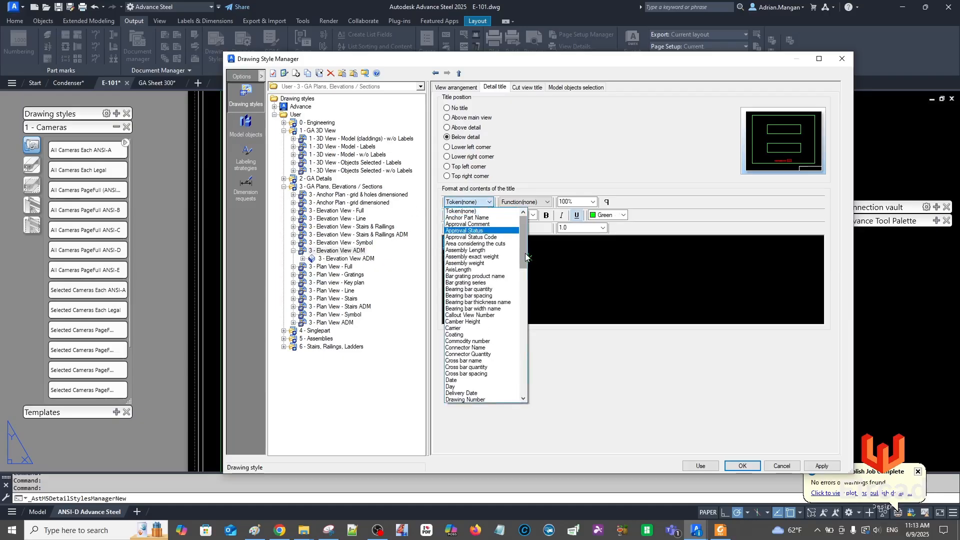
{"action": "mouse_move", "coordinate": [525, 257]}
{"action": "left_mouse_down"}
{"action": "mouse_move", "coordinate": [533, 343]}
{"action": "mouse_move", "coordinate": [524, 364]}
{"action": "mouse_move", "coordinate": [521, 320]}
{"action": "left_mouse_up"}
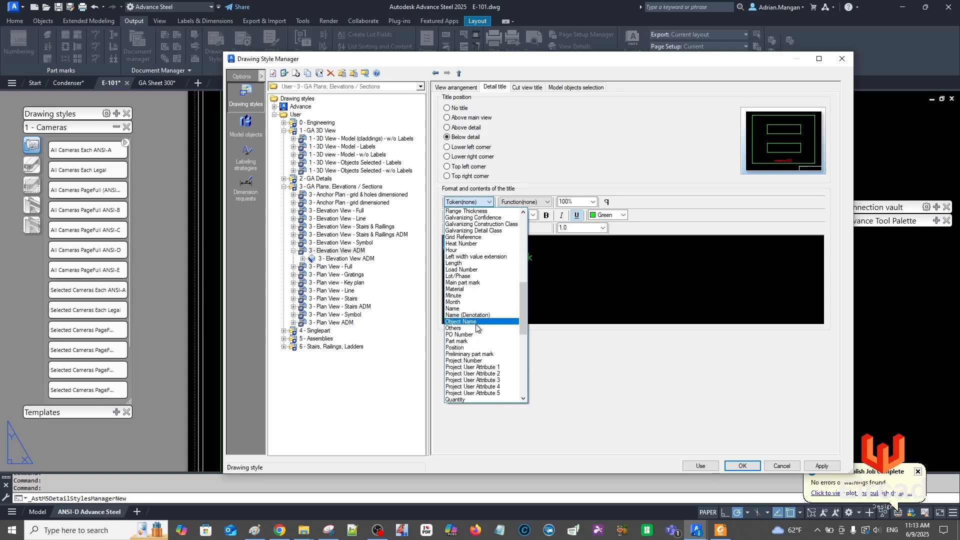
{"action": "left_click", "coordinate": [475, 329]}
{"action": "key", "text": "ctrl+a"}
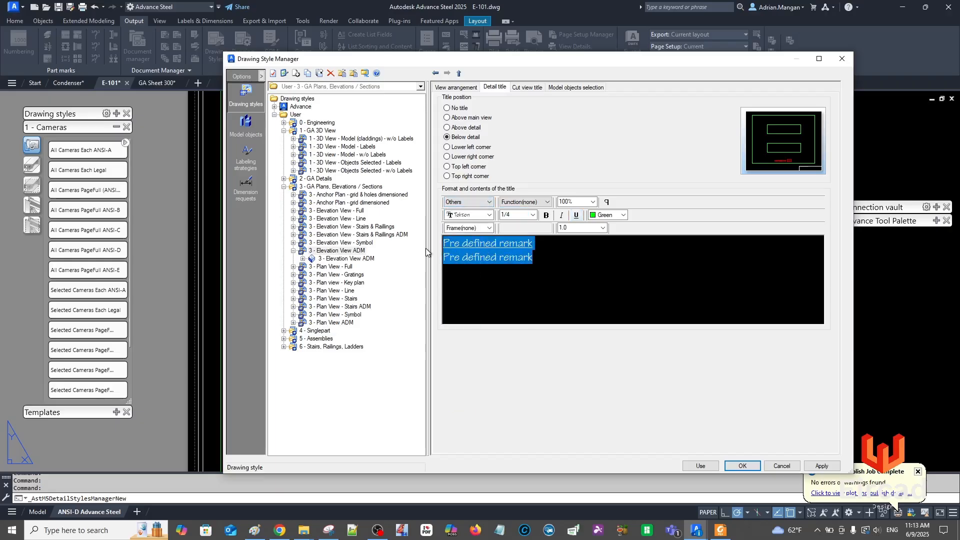
Replace the detail title's second line with the text "Scale:" followed by the Scale token
{"action": "left_click_drag", "start_coordinate": [534, 257], "coordinate": [428, 261]}
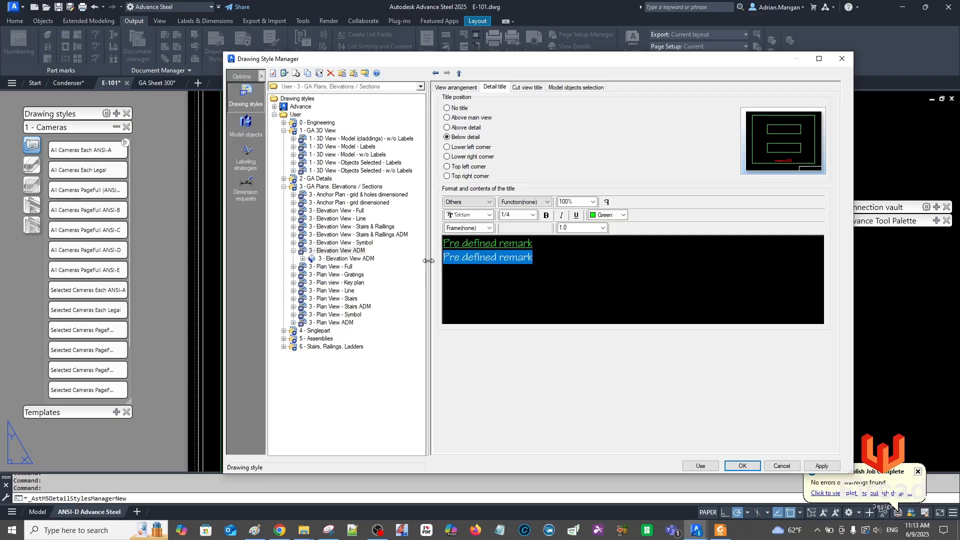
{"action": "type", "text": "Scale:"}
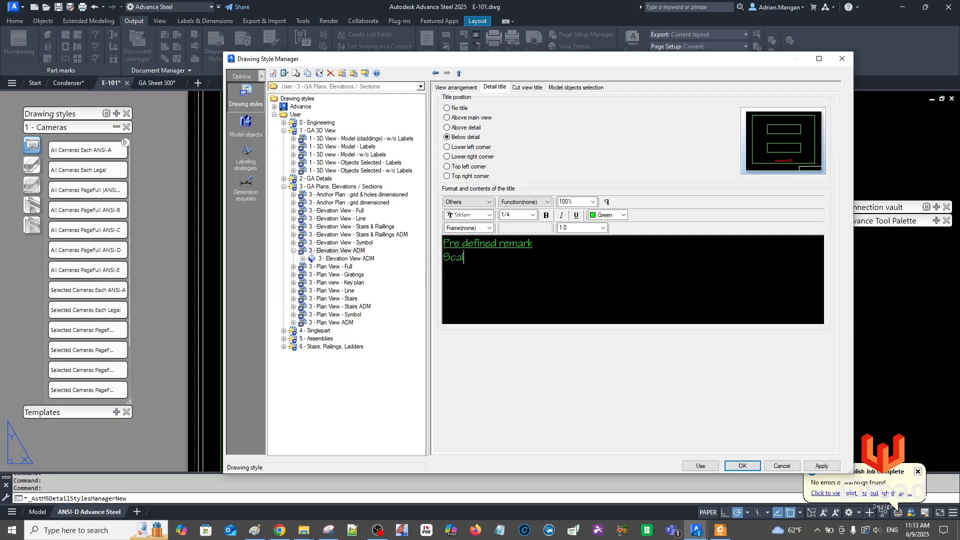
{"action": "left_click", "coordinate": [488, 201]}
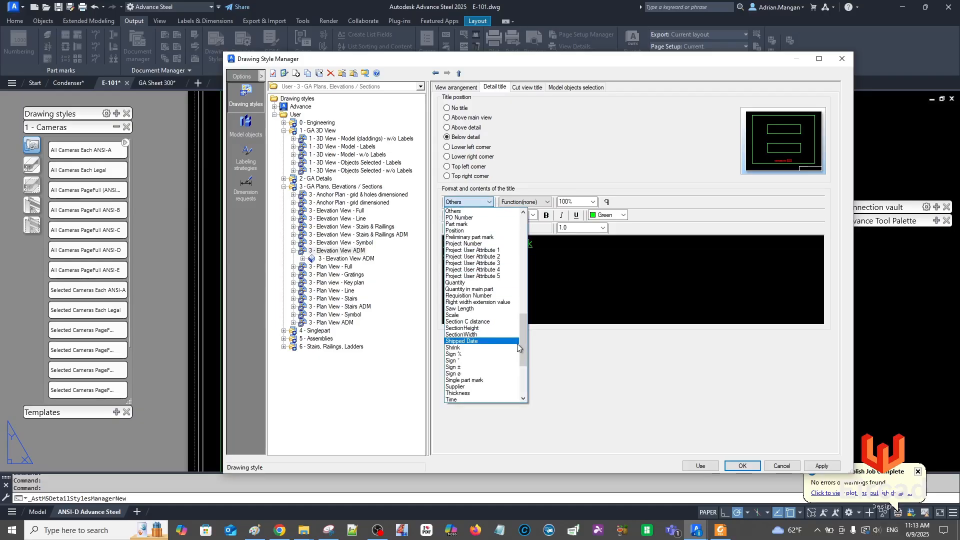
{"action": "left_click_drag", "start_coordinate": [522, 347], "coordinate": [519, 356]}
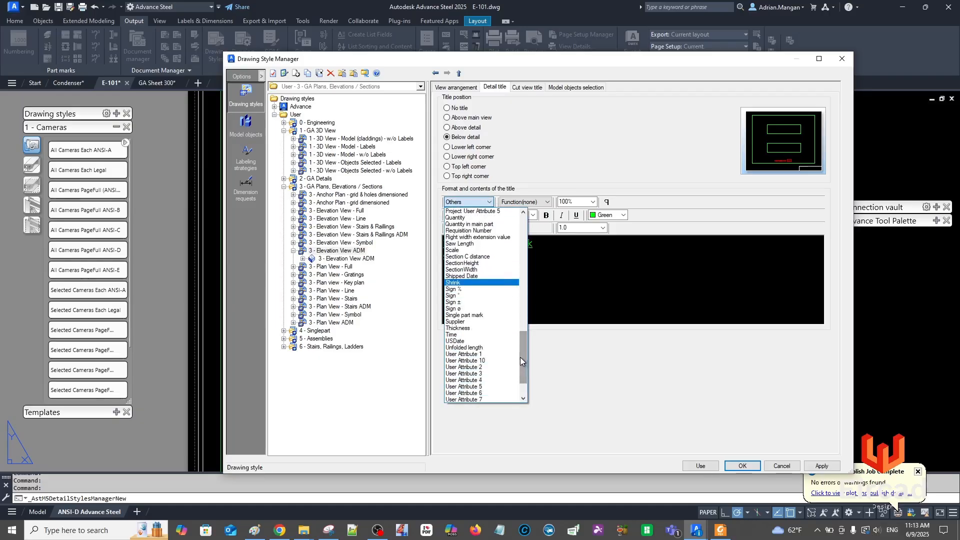
{"action": "left_click", "coordinate": [474, 250]}
Underline the scale line of the detail title and make both title lines bold
{"action": "left_click_drag", "start_coordinate": [538, 263], "coordinate": [456, 265]}
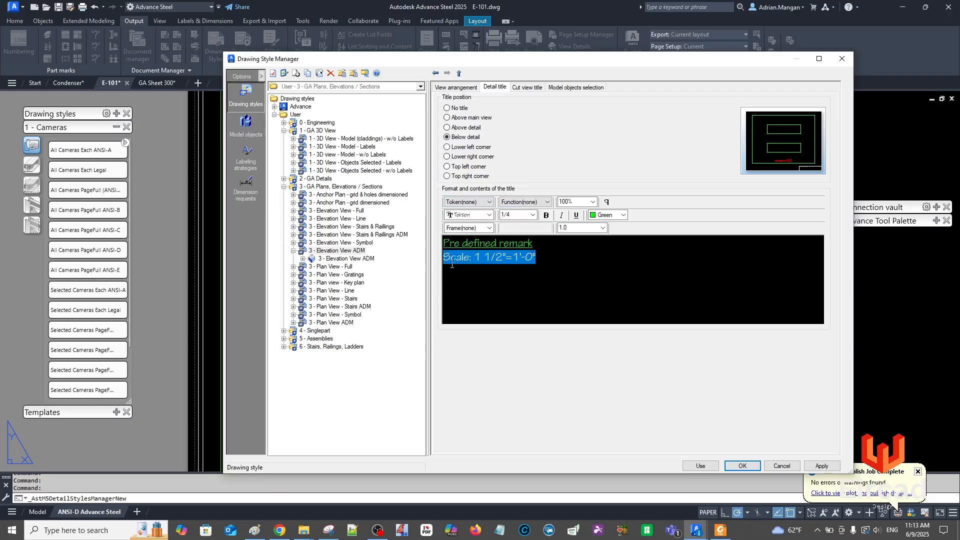
{"action": "left_click", "coordinate": [576, 215]}
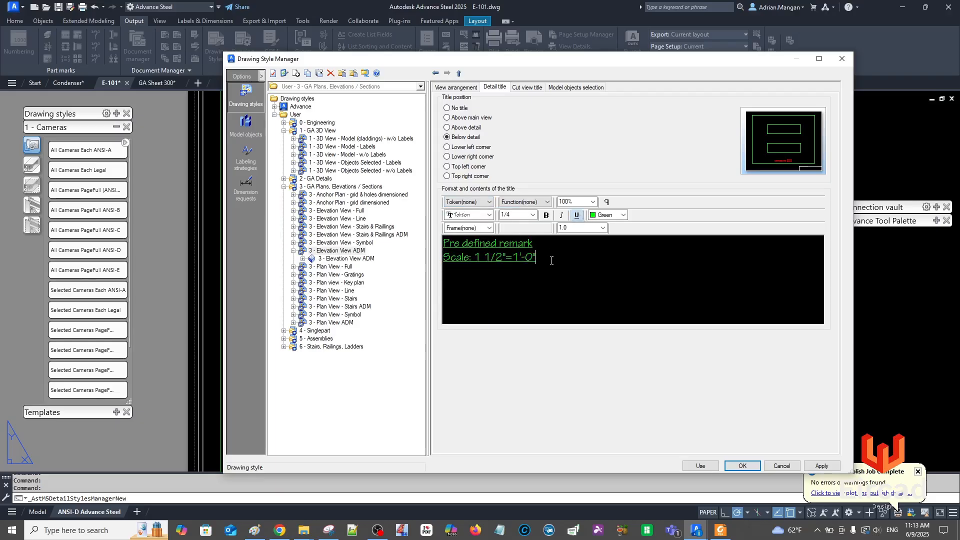
{"action": "key", "text": "ctrl+a"}
{"action": "left_click", "coordinate": [546, 215]}
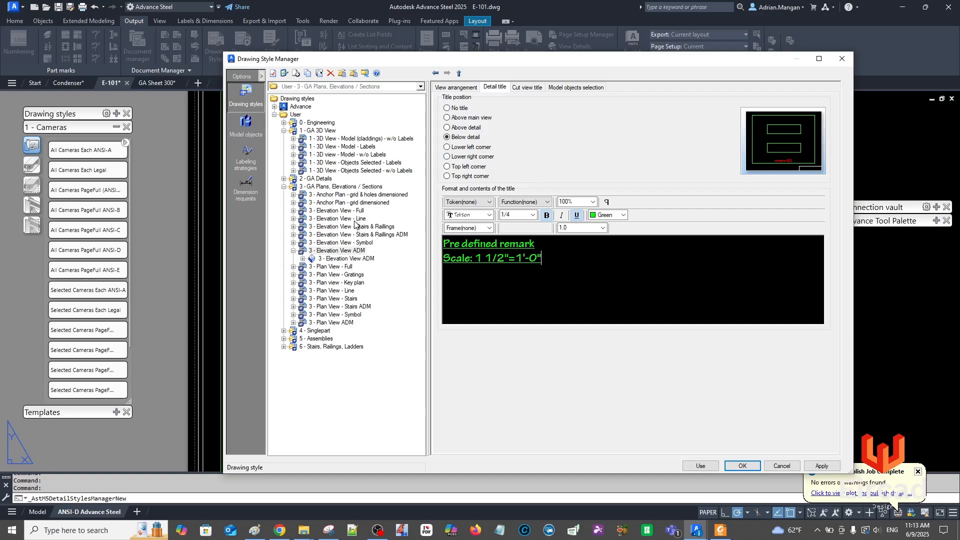
Examine the object presentation rules of 3 - Elevation View ADM, including the bracing, beam, plate, ladder and railing rows
{"action": "left_click", "coordinate": [302, 258]}
{"action": "left_click", "coordinate": [351, 274]}
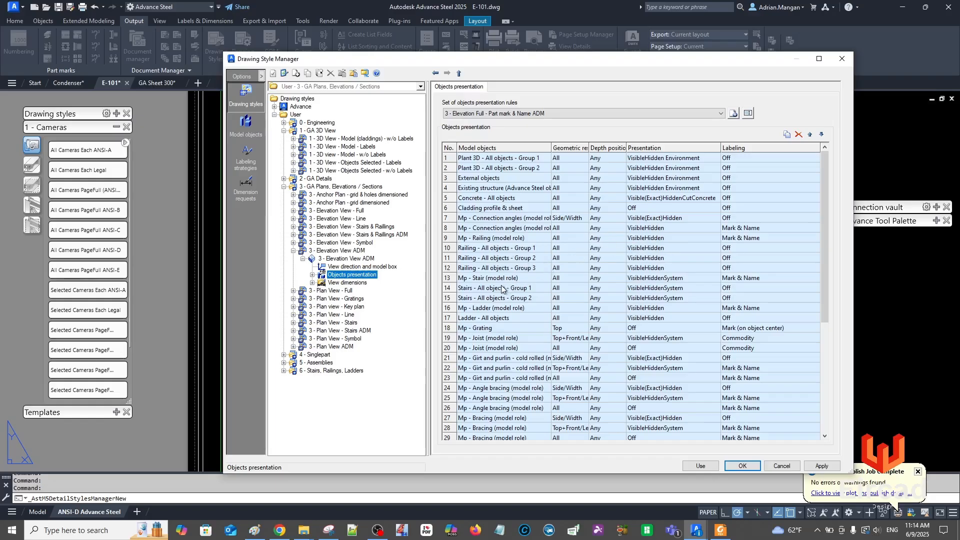
{"action": "scroll", "coordinate": [500, 307], "scroll_direction": "down", "scroll_amount": 2}
{"action": "scroll", "coordinate": [500, 309], "scroll_direction": "down", "scroll_amount": 4}
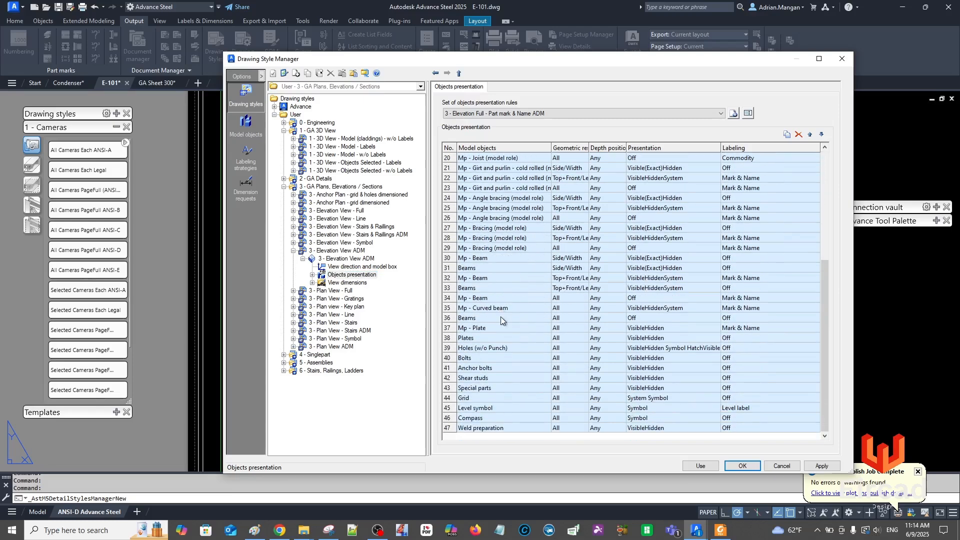
{"action": "scroll", "coordinate": [488, 272], "scroll_direction": "up", "scroll_amount": 2}
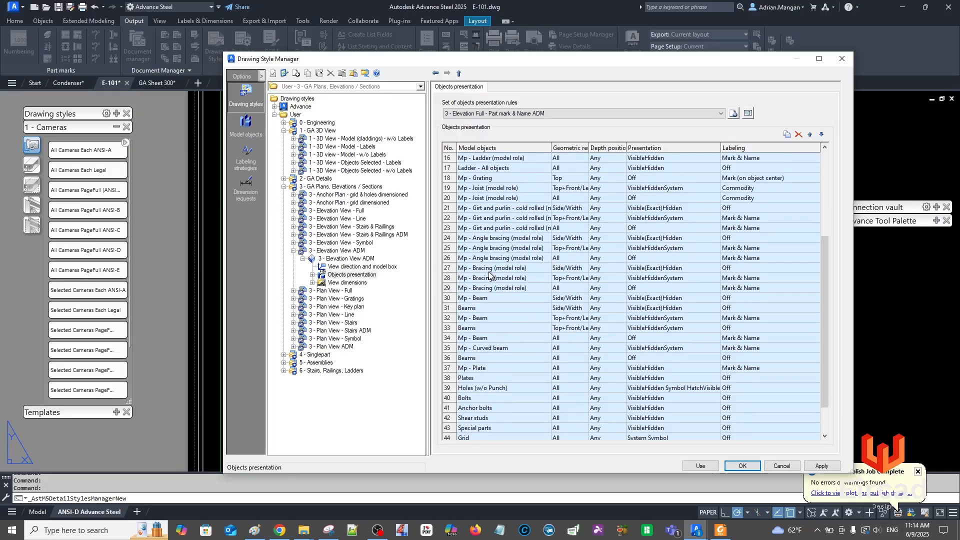
{"action": "scroll", "coordinate": [497, 268], "scroll_direction": "up", "scroll_amount": 1}
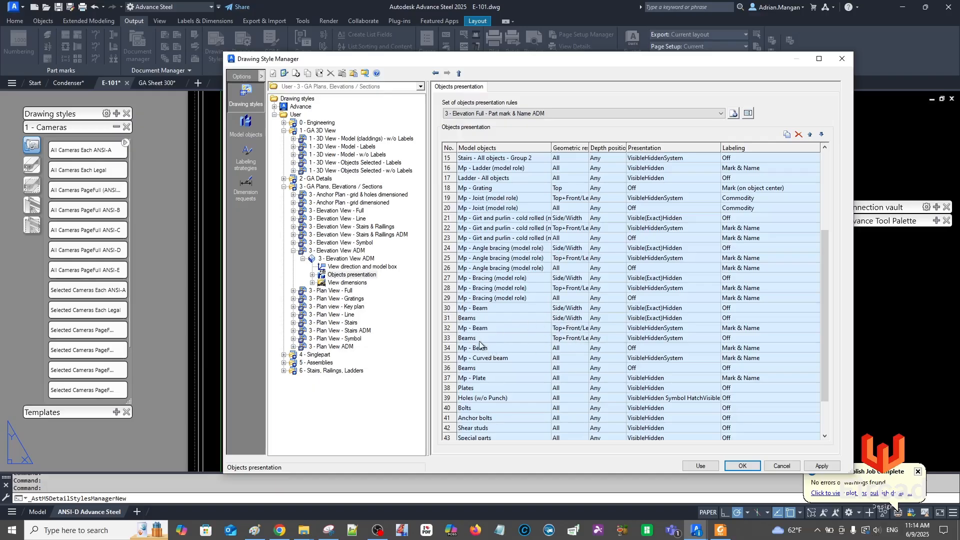
{"action": "scroll", "coordinate": [485, 365], "scroll_direction": "down", "scroll_amount": 1}
{"action": "scroll", "coordinate": [497, 373], "scroll_direction": "down", "scroll_amount": 1}
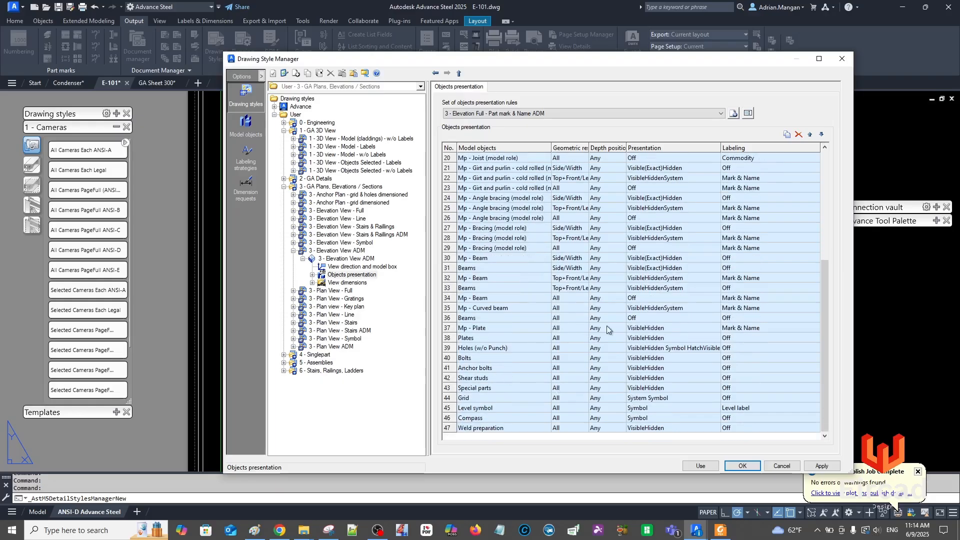
{"action": "scroll", "coordinate": [524, 237], "scroll_direction": "up", "scroll_amount": 2}
{"action": "scroll", "coordinate": [524, 237], "scroll_direction": "up", "scroll_amount": 3}
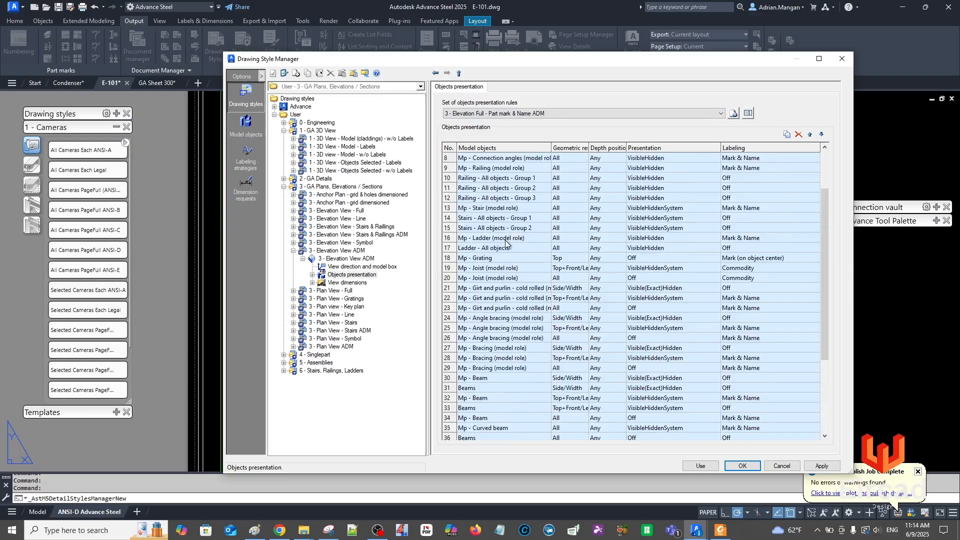
{"action": "scroll", "coordinate": [536, 221], "scroll_direction": "up", "scroll_amount": 2}
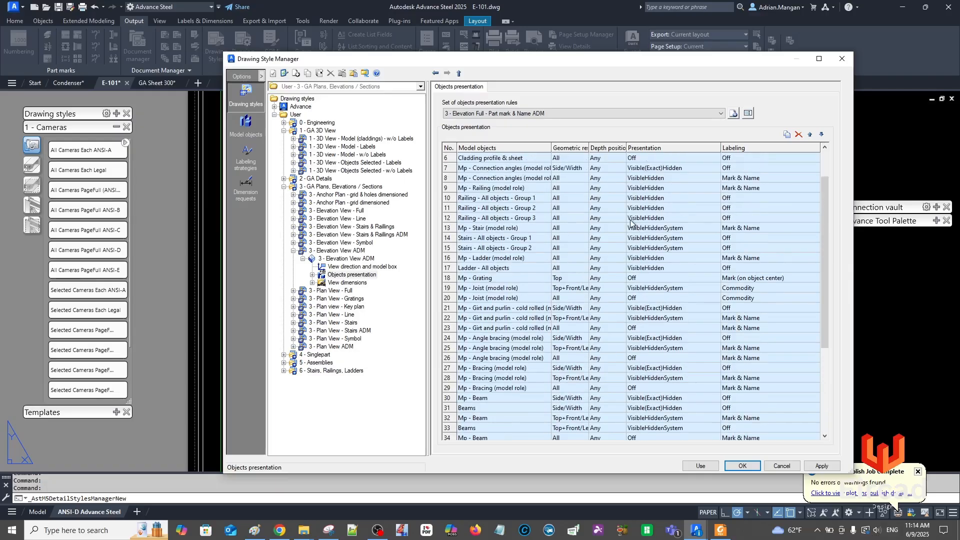
Inspect the model roles included in the Railing - All objects - Group 1 rule and return to the object presentation list
{"action": "double_click", "coordinate": [452, 220]}
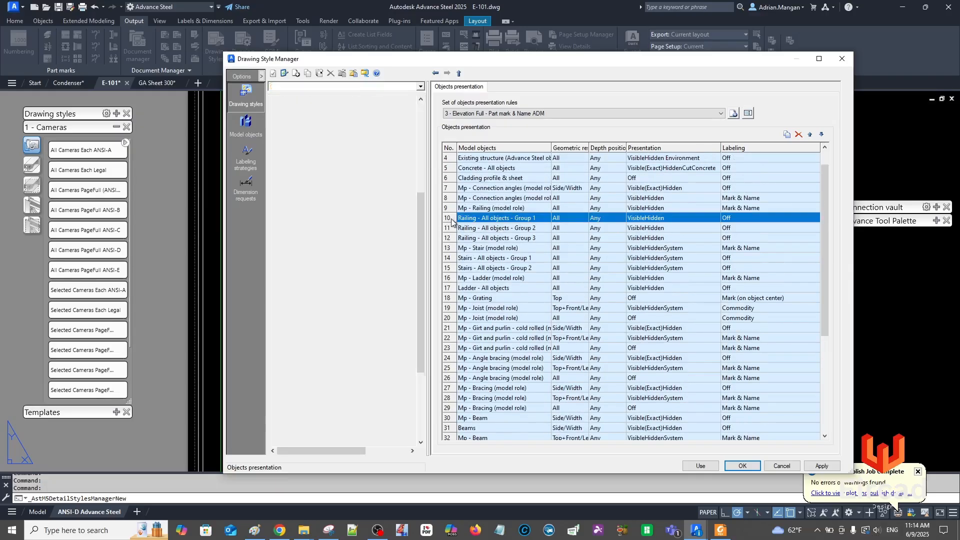
{"action": "left_click", "coordinate": [744, 115]}
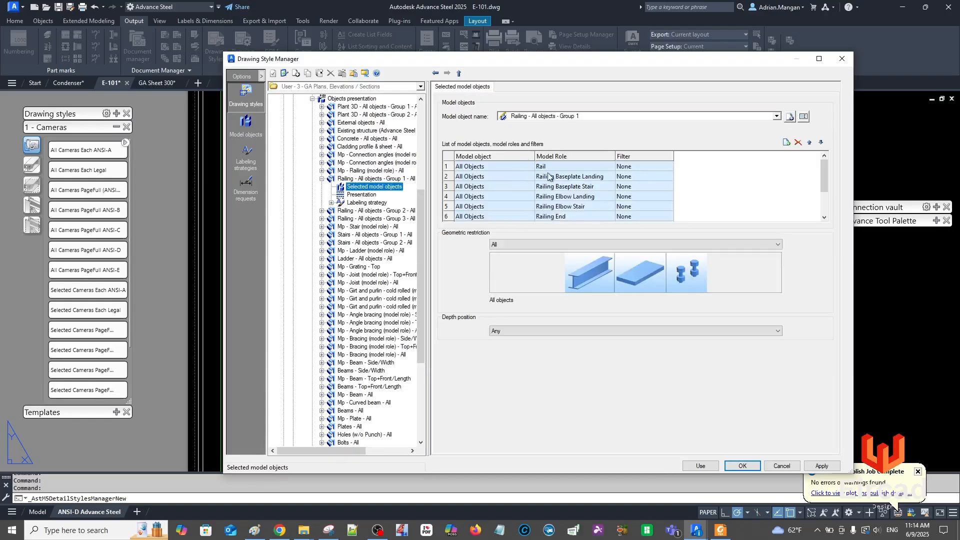
{"action": "scroll", "coordinate": [562, 188], "scroll_direction": "down", "scroll_amount": 1}
{"action": "scroll", "coordinate": [562, 188], "scroll_direction": "down", "scroll_amount": 4}
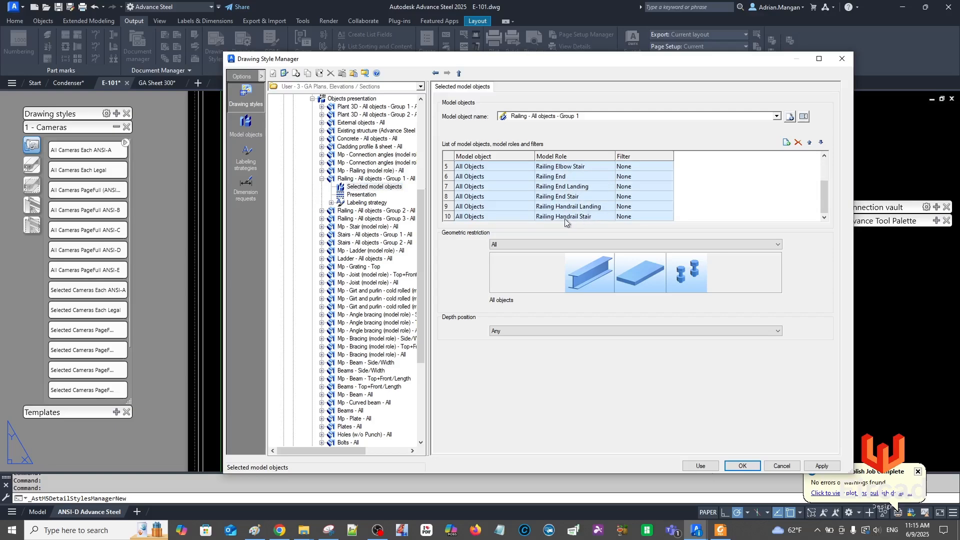
{"action": "scroll", "coordinate": [577, 191], "scroll_direction": "up", "scroll_amount": 4}
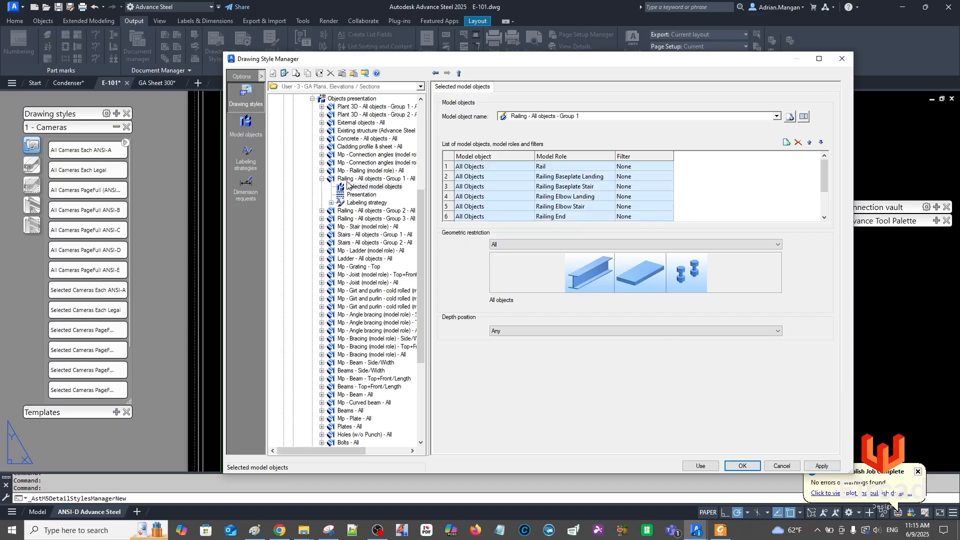
{"action": "left_click", "coordinate": [365, 100]}
{"action": "mouse_move", "coordinate": [449, 58]}
{"action": "left_mouse_down"}
{"action": "mouse_move", "coordinate": [735, 358]}
{"action": "mouse_move", "coordinate": [750, 406]}
{"action": "mouse_move", "coordinate": [477, 43]}
{"action": "left_mouse_up"}
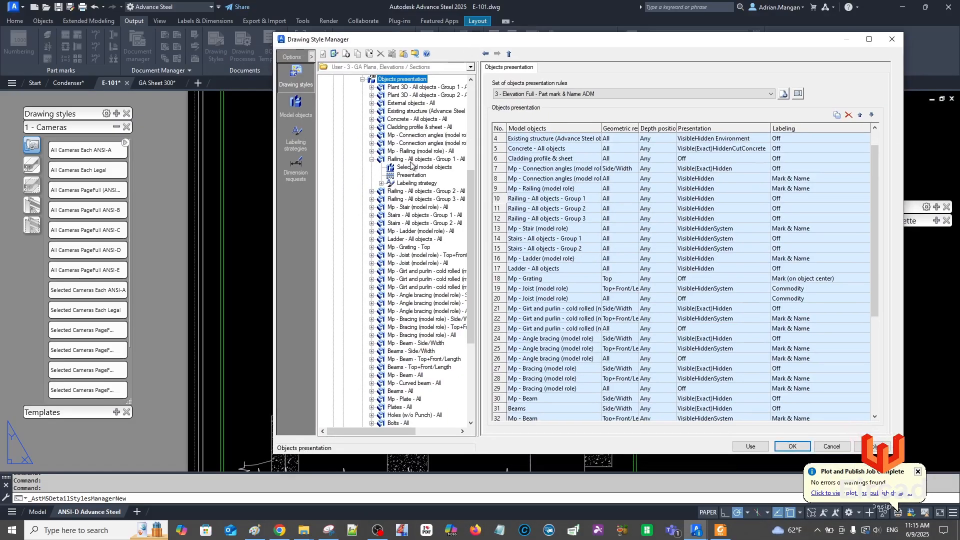
Set the 3 - Elevation View ADM view scale to 1/2"=1'-0" and apply the style to the elevation detail on E-101
{"action": "scroll", "coordinate": [364, 85], "scroll_direction": "up", "scroll_amount": 2}
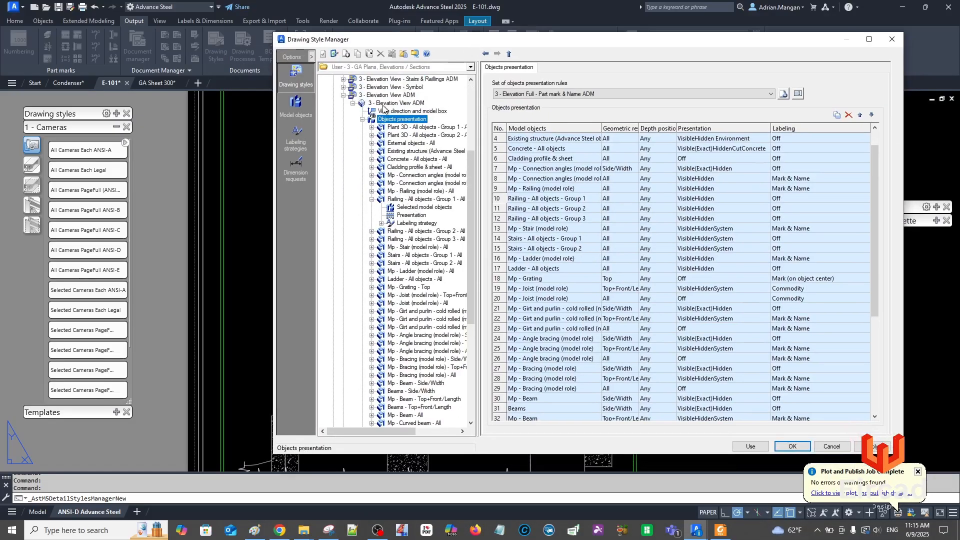
{"action": "left_click", "coordinate": [385, 103]}
{"action": "left_click", "coordinate": [543, 67]}
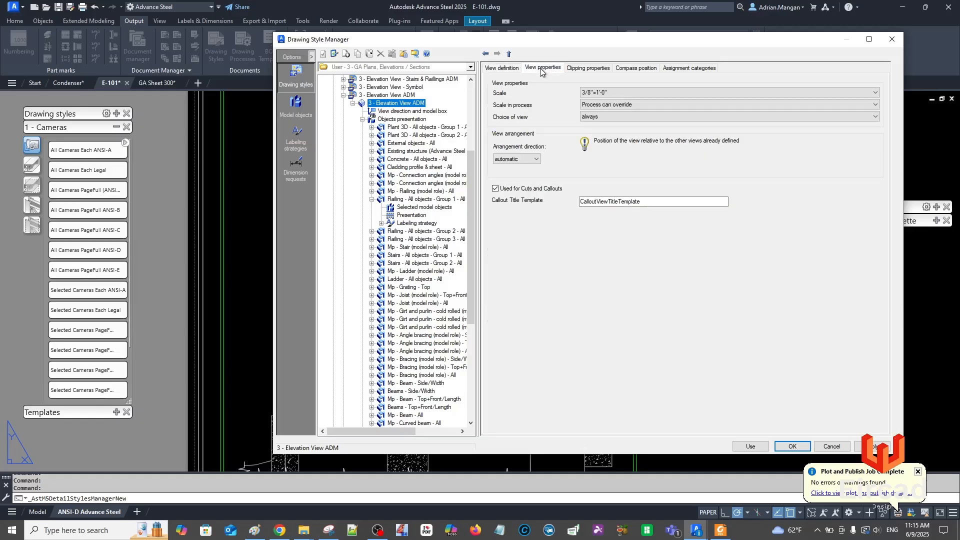
{"action": "left_click", "coordinate": [589, 93]}
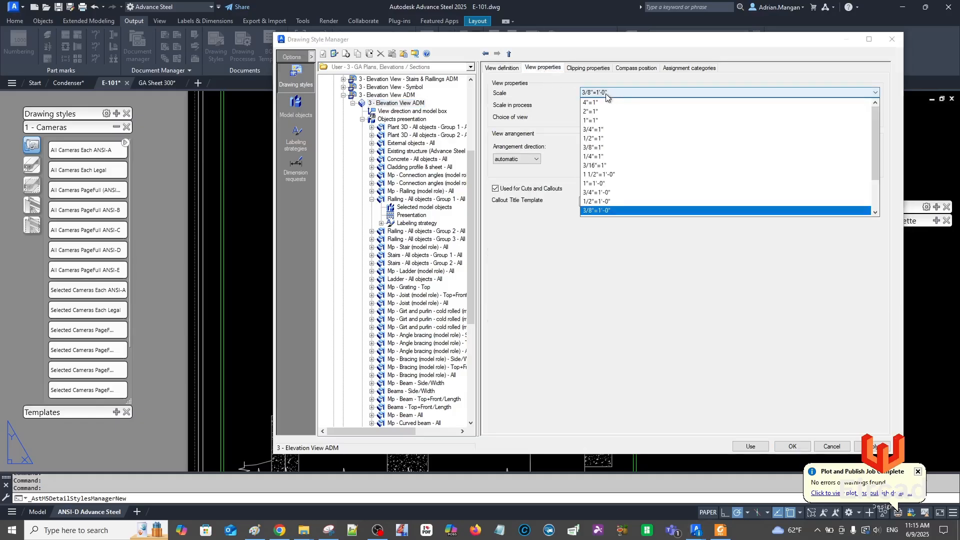
{"action": "left_click", "coordinate": [603, 201]}
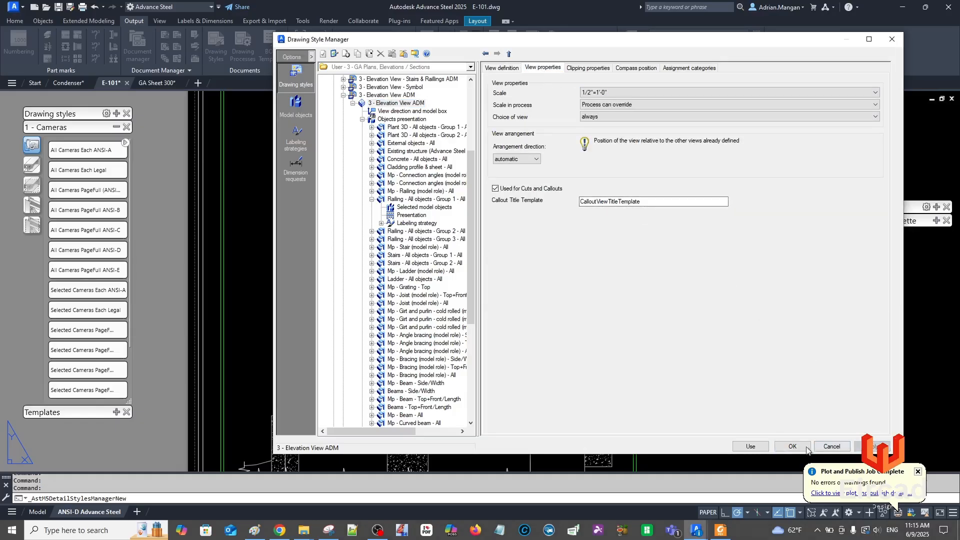
{"action": "left_click", "coordinate": [750, 447]}
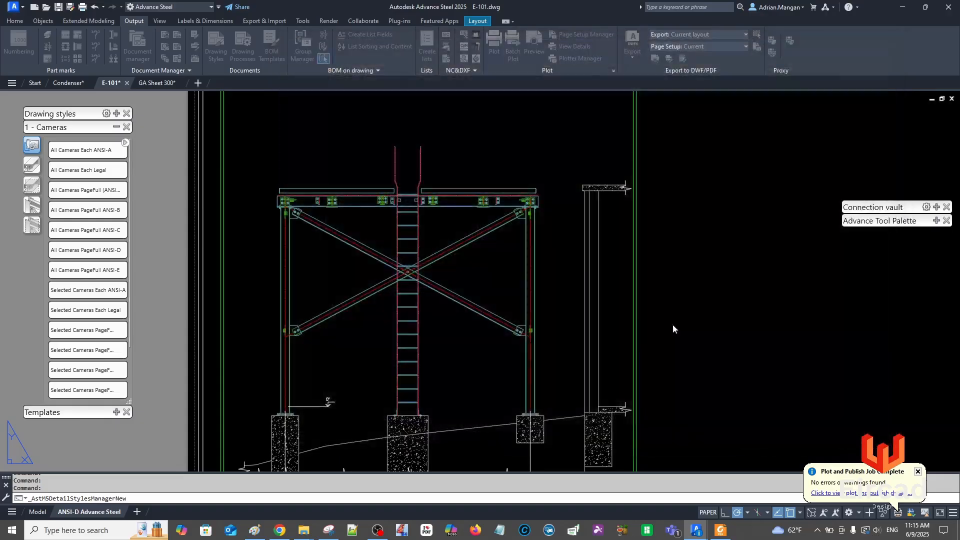
{"action": "left_click", "coordinate": [527, 221]}
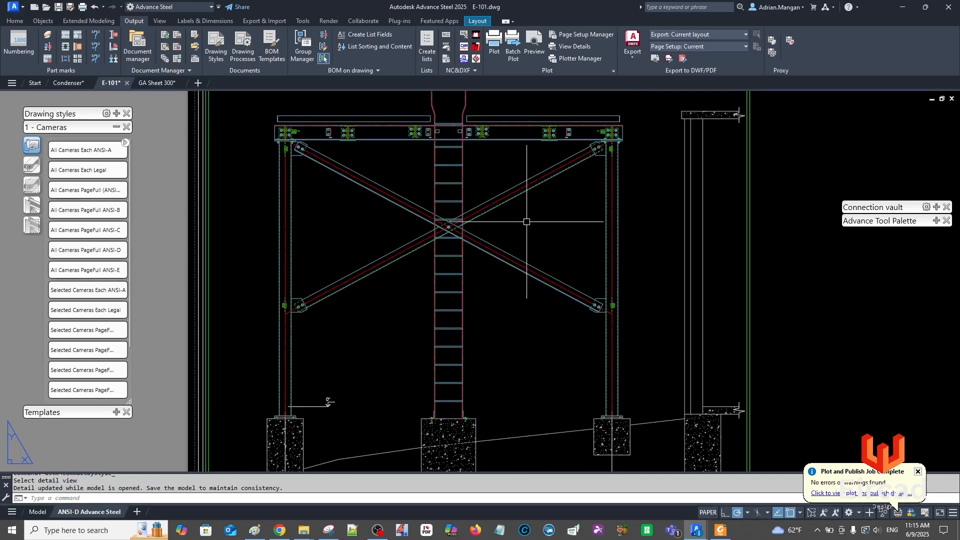
Move the direction arrow symbol down nearer the elevation and shift the whole elevation detail down so it fits inside the sheet border
{"action": "scroll", "coordinate": [561, 200], "scroll_direction": "down", "scroll_amount": 4}
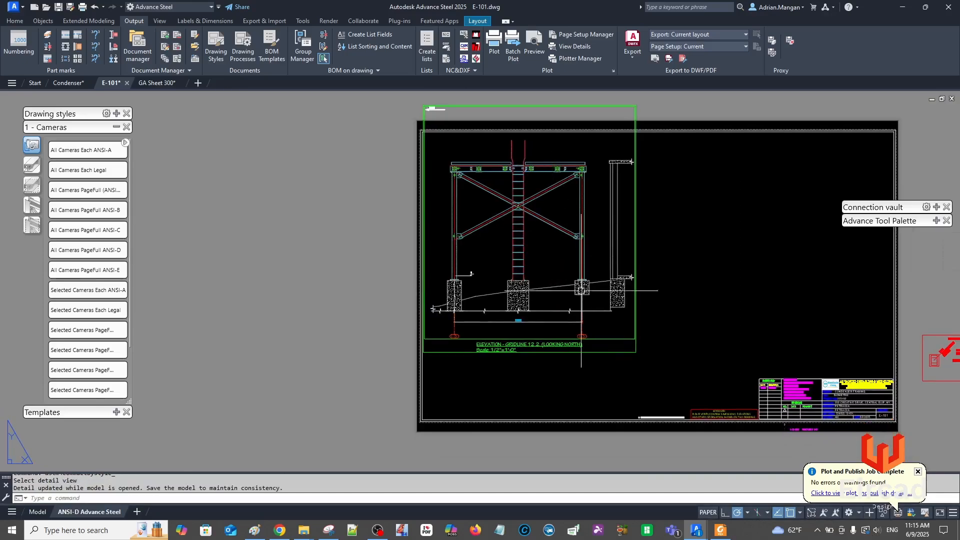
{"action": "scroll", "coordinate": [407, 120], "scroll_direction": "up", "scroll_amount": 4}
{"action": "left_click", "coordinate": [478, 101]}
{"action": "key", "text": "Delete"}
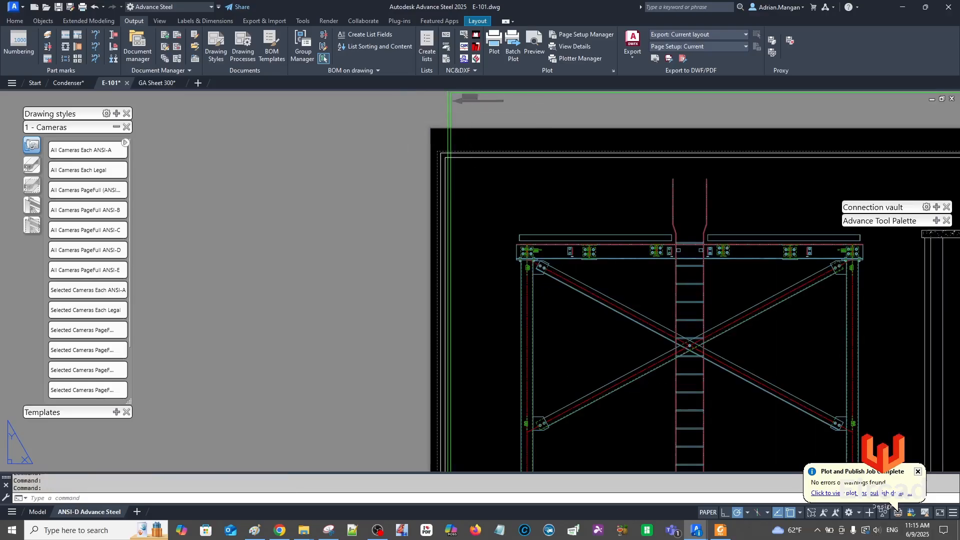
{"action": "scroll", "coordinate": [472, 179], "scroll_direction": "down", "scroll_amount": 3}
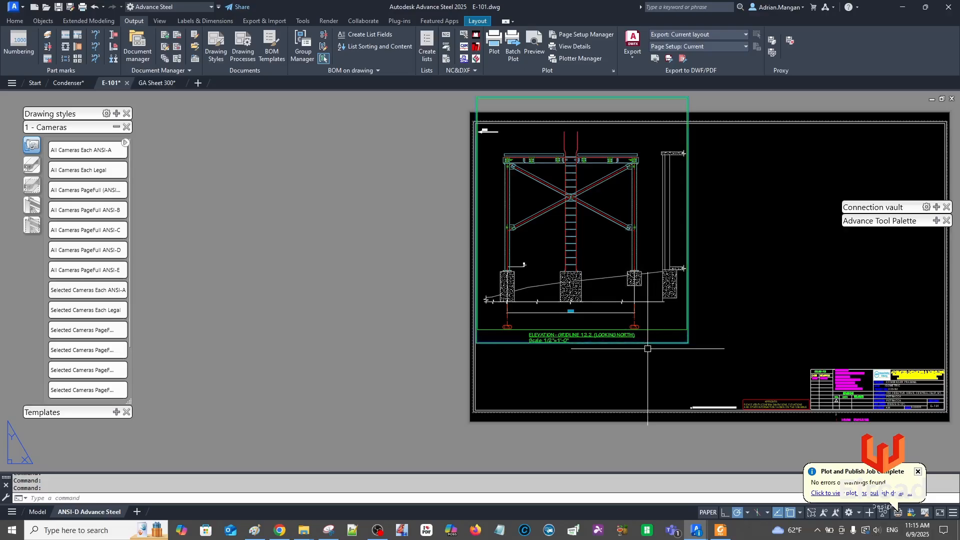
{"action": "left_click_drag", "start_coordinate": [646, 343], "coordinate": [668, 393]}
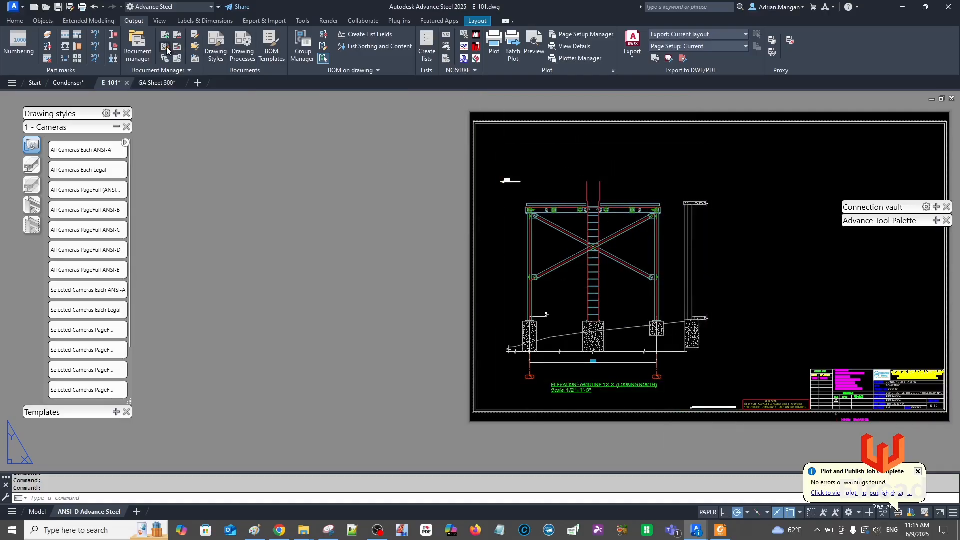
Duplicate the Beams rule with geometric restriction All in the object presentation list of 3 - Elevation View ADM
{"action": "double_click", "coordinate": [550, 238]}
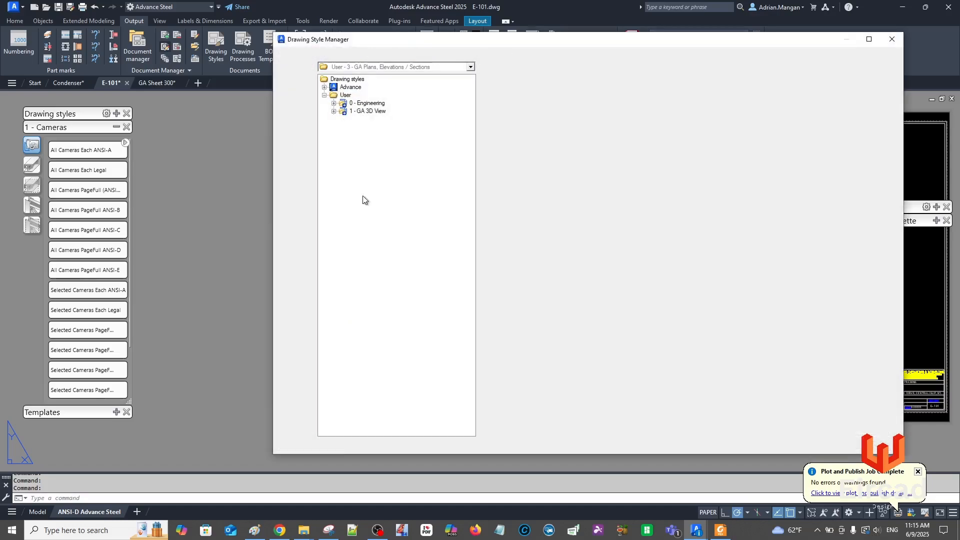
{"action": "left_click", "coordinate": [399, 215]}
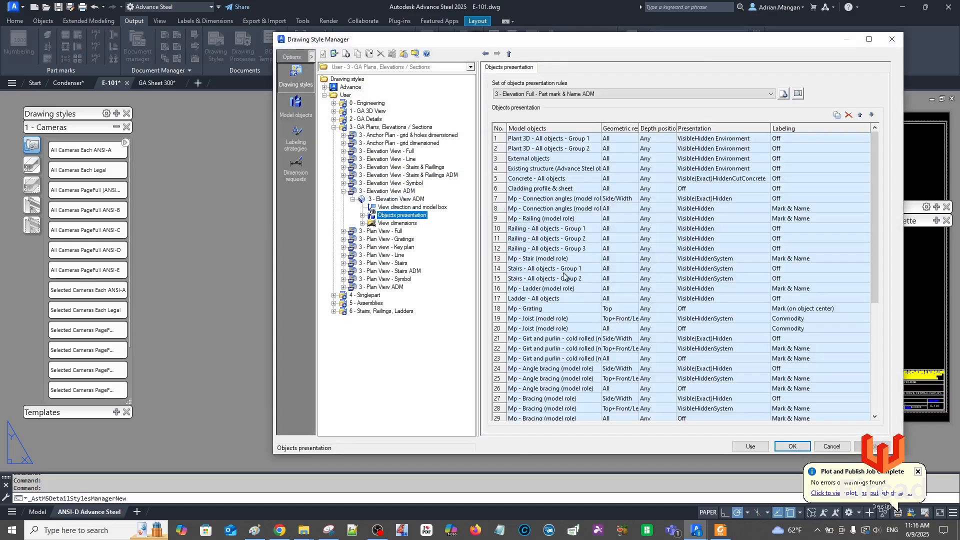
{"action": "scroll", "coordinate": [568, 290], "scroll_direction": "down", "scroll_amount": 3}
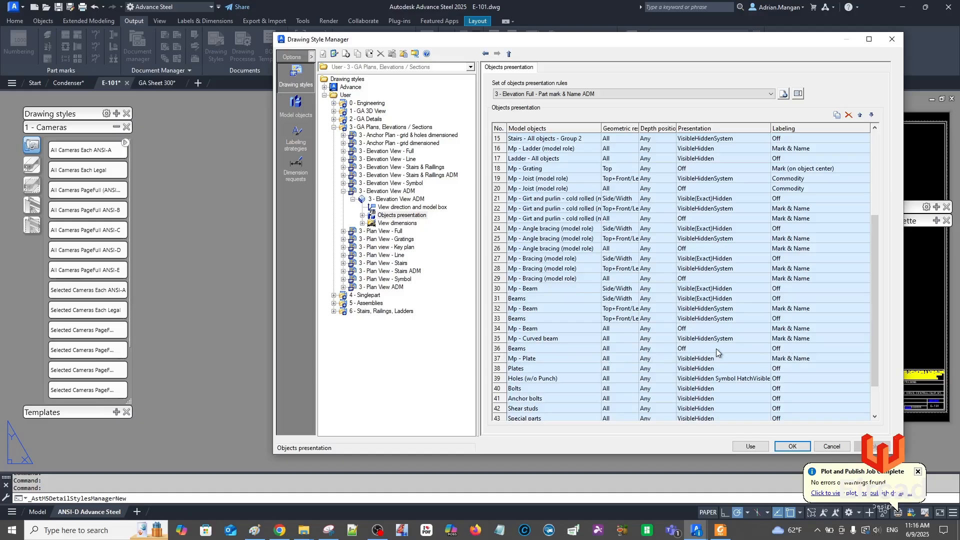
{"action": "left_click", "coordinate": [515, 349]}
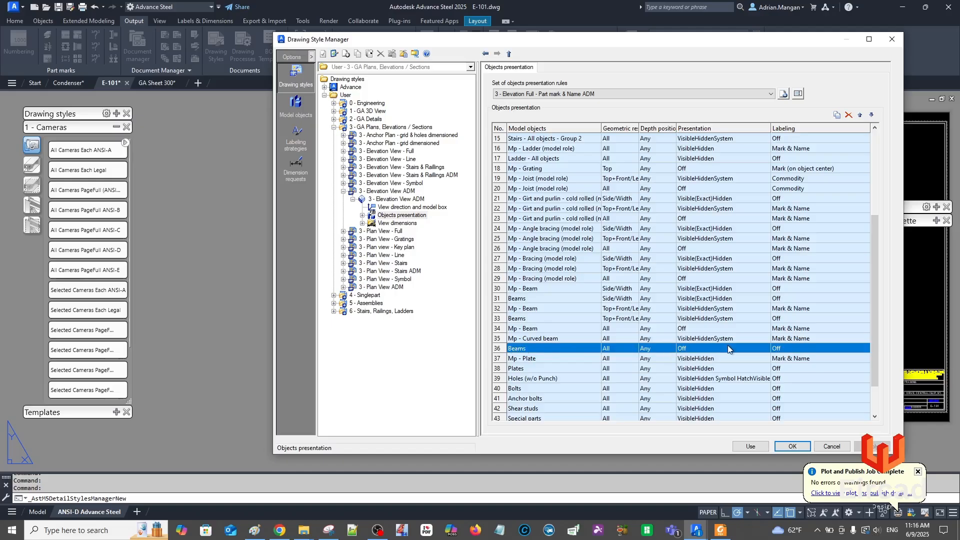
{"action": "scroll", "coordinate": [727, 345], "scroll_direction": "down", "scroll_amount": 1}
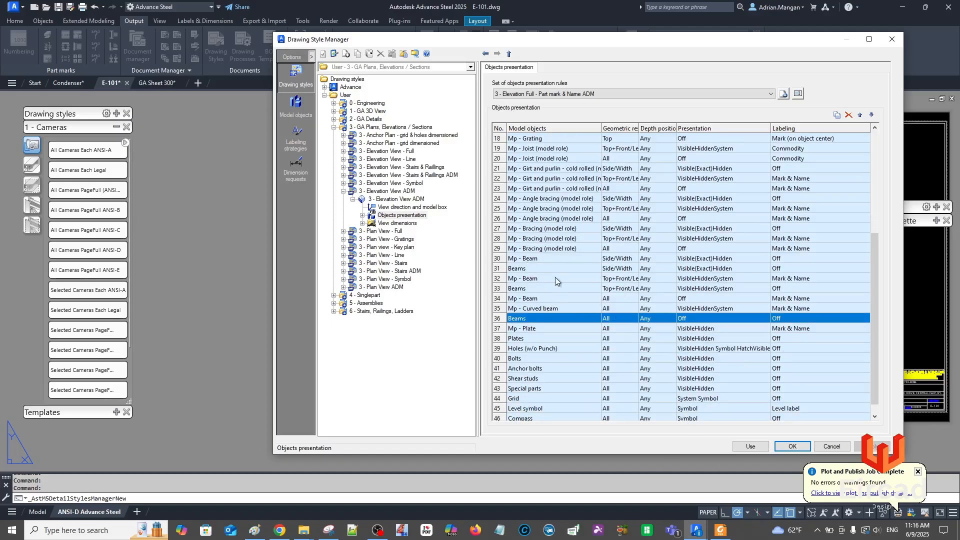
{"action": "scroll", "coordinate": [545, 286], "scroll_direction": "down", "scroll_amount": 1}
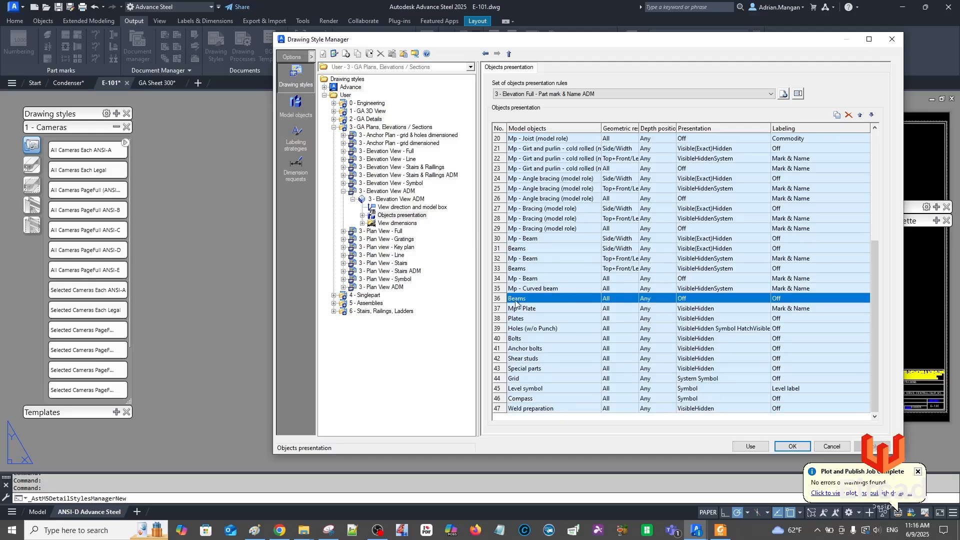
{"action": "scroll", "coordinate": [690, 250], "scroll_direction": "up", "scroll_amount": 7}
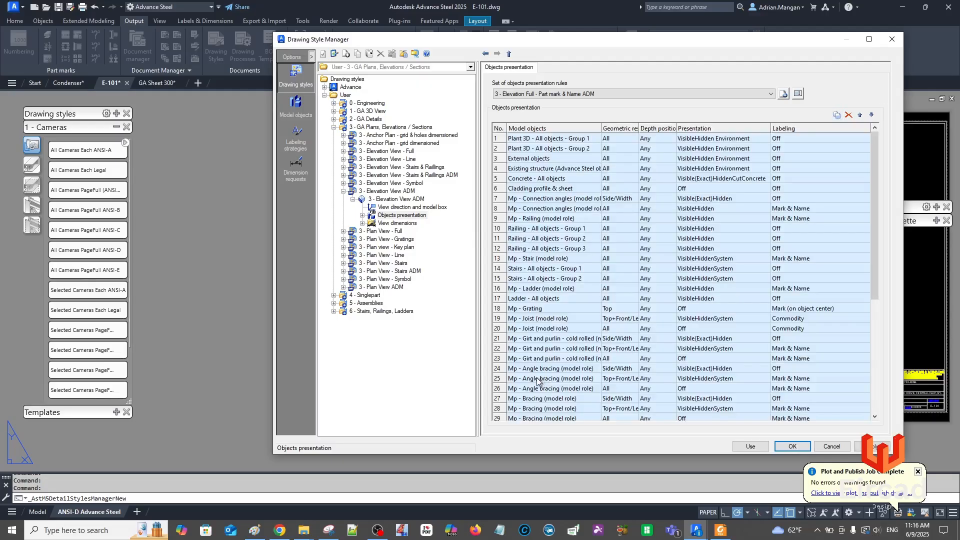
{"action": "scroll", "coordinate": [513, 312], "scroll_direction": "down", "scroll_amount": 7}
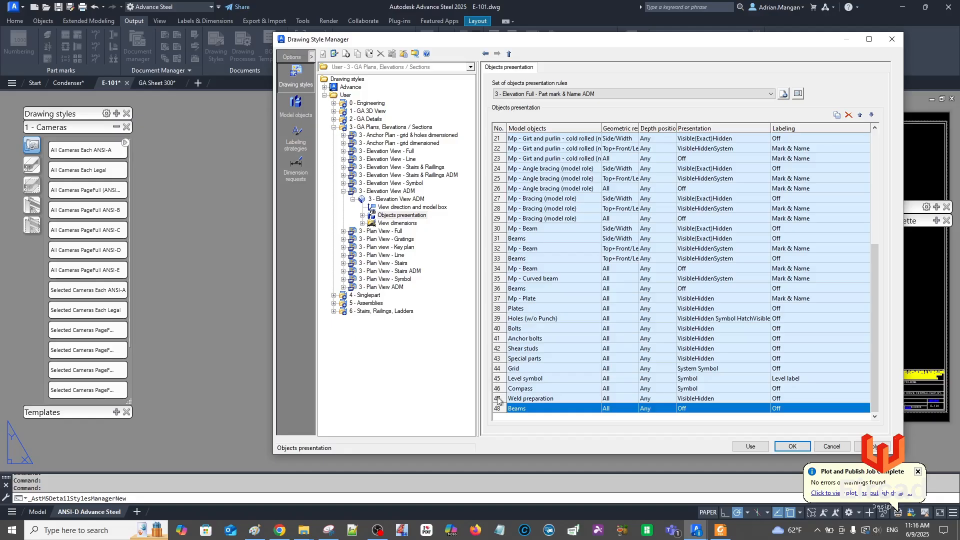
Change the duplicated Beams rule's model objects to Column from the parts with model roles and apply the change
{"action": "double_click", "coordinate": [500, 407]}
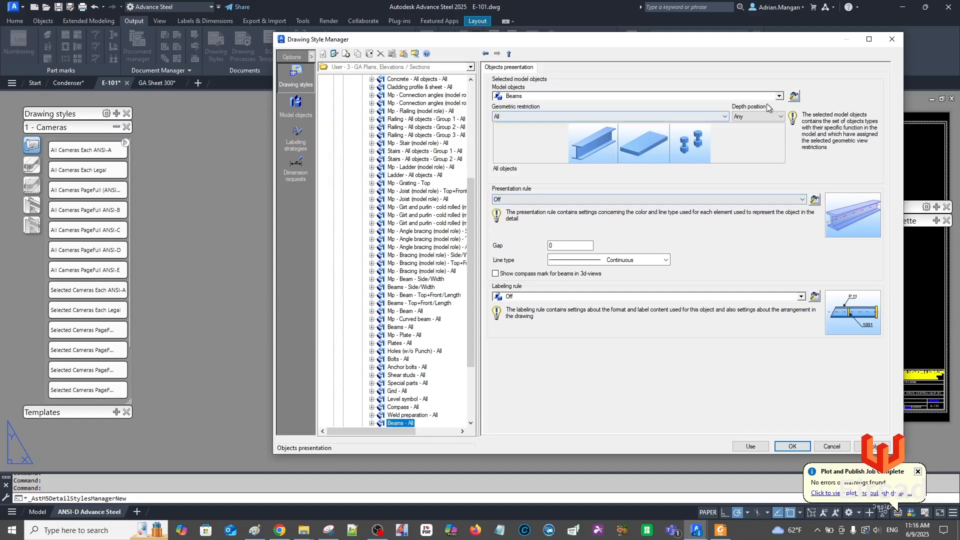
{"action": "left_click", "coordinate": [778, 96]}
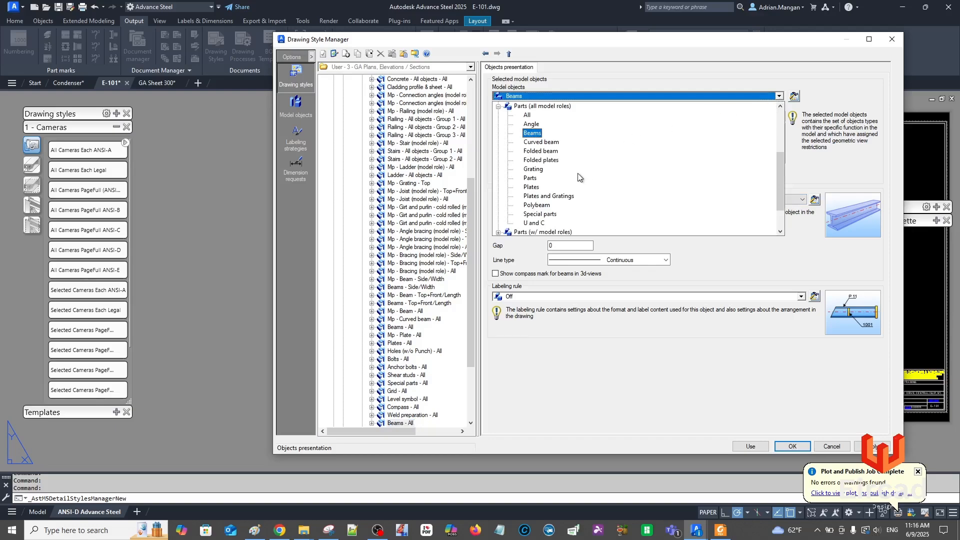
{"action": "left_click", "coordinate": [498, 106]}
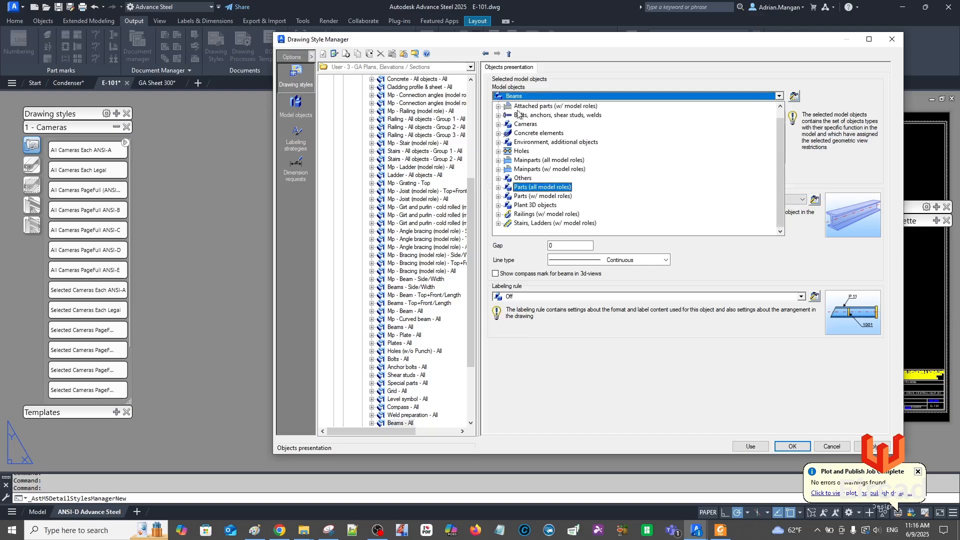
{"action": "left_click", "coordinate": [498, 196]}
{"action": "left_click", "coordinate": [535, 169]}
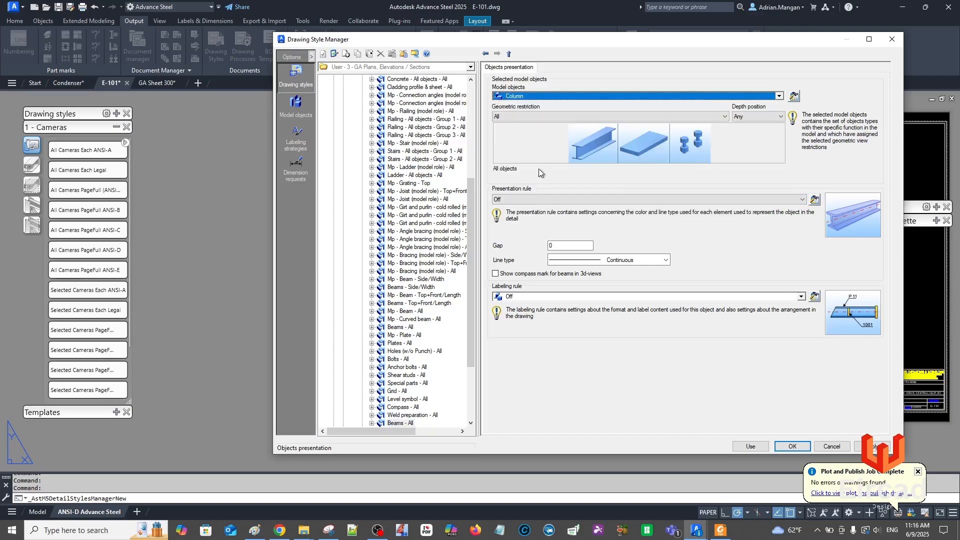
{"action": "left_click", "coordinate": [888, 450]}
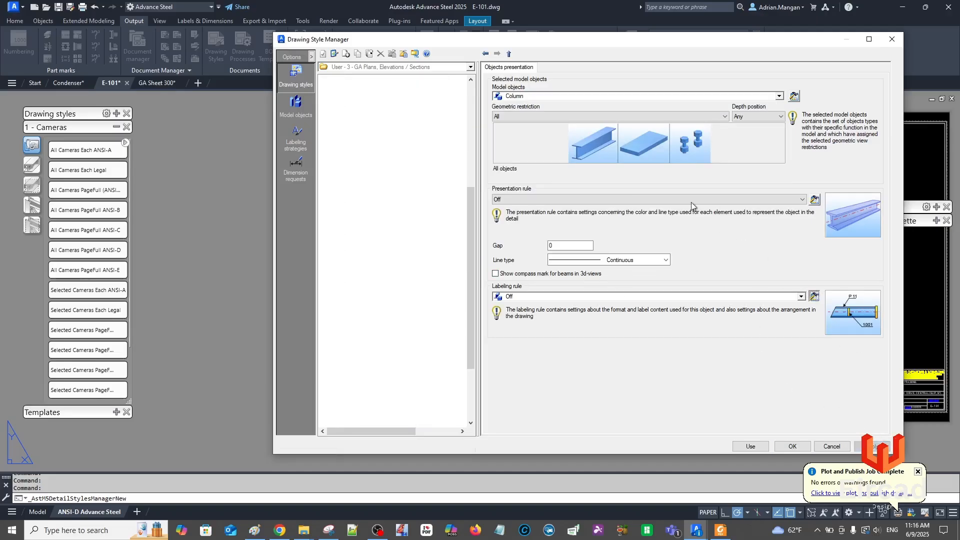
Set the Column rule's labeling strategy to Model Section Leader 3/32 and apply the style to the elevation detail on E-101
{"action": "left_click", "coordinate": [840, 85]}
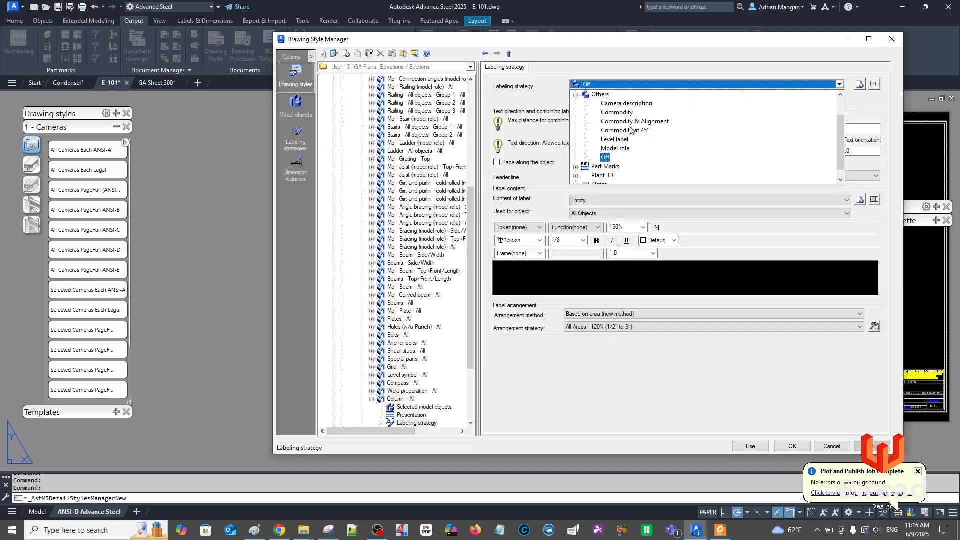
{"action": "left_click", "coordinate": [576, 95]}
{"action": "left_click", "coordinate": [576, 95]}
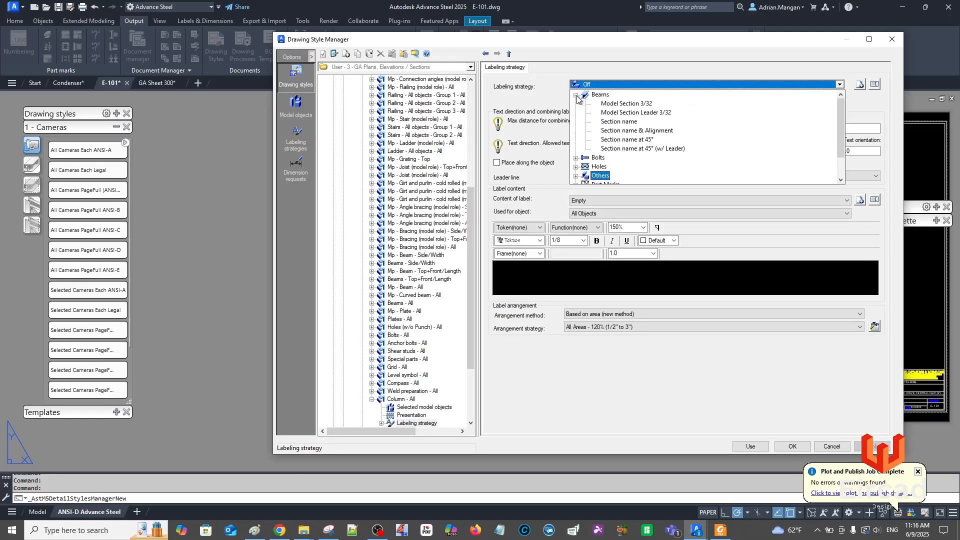
{"action": "left_click", "coordinate": [624, 112]}
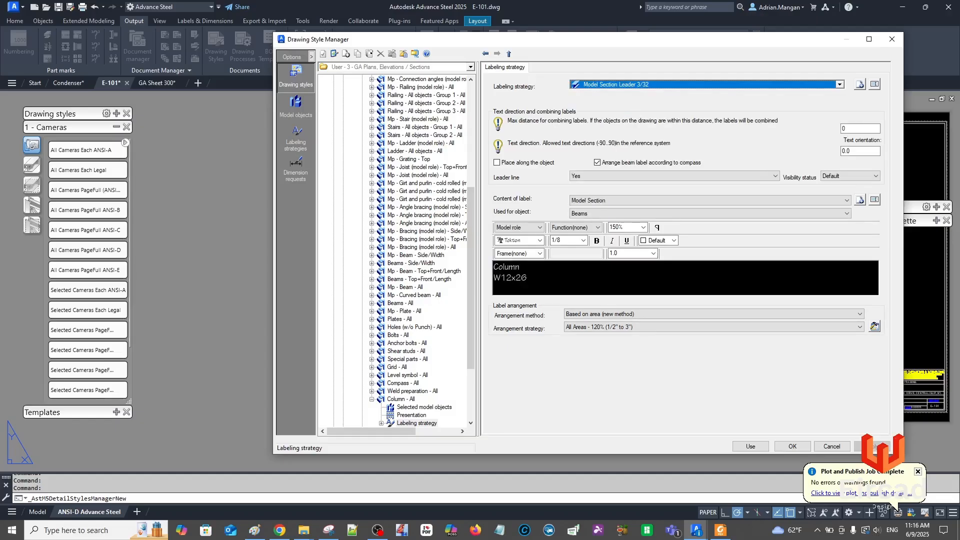
{"action": "left_click", "coordinate": [872, 445]}
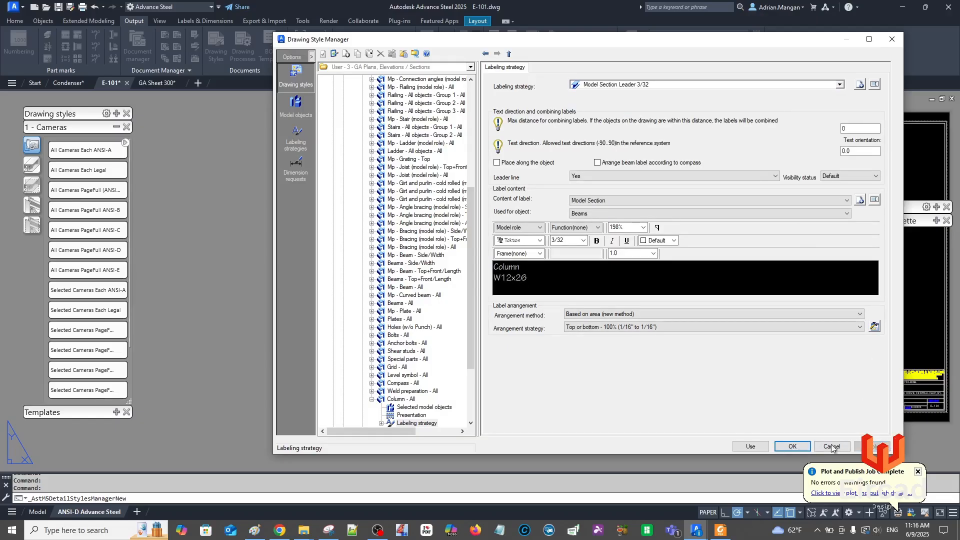
{"action": "left_click", "coordinate": [753, 447]}
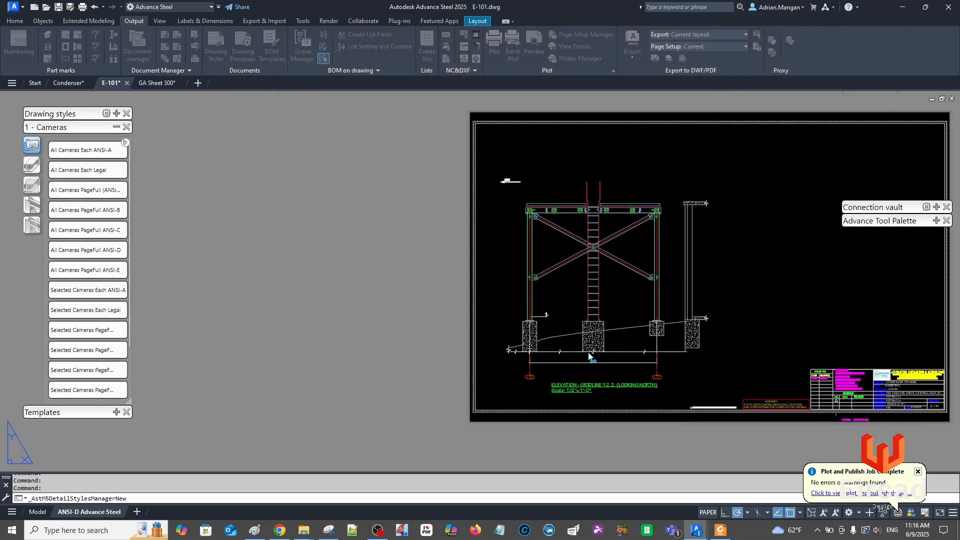
{"action": "left_click", "coordinate": [528, 299]}
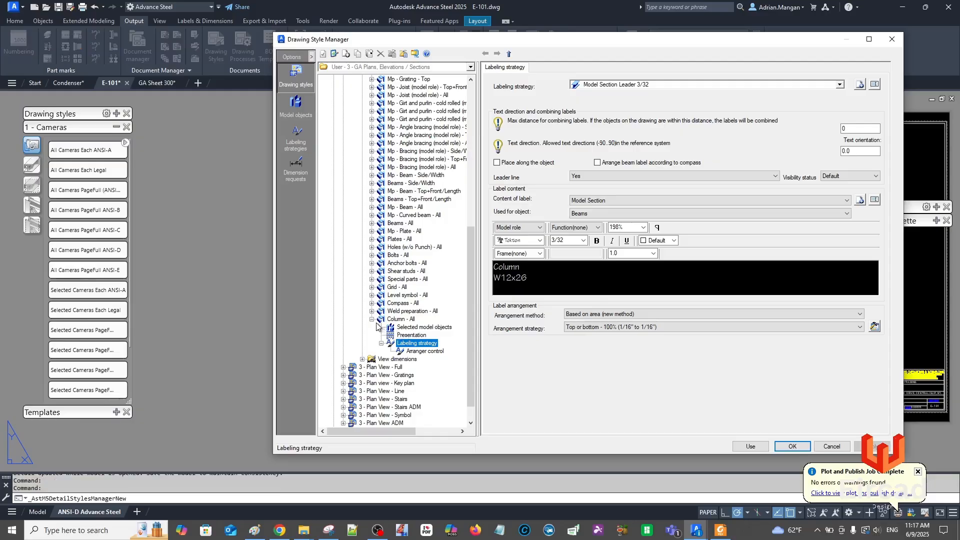
Examine the order of the Beams rules and the Column rule in the object presentation list of 3 - Elevation View ADM
{"action": "left_click", "coordinate": [371, 319]}
{"action": "scroll", "coordinate": [392, 134], "scroll_direction": "up", "scroll_amount": 3}
{"action": "scroll", "coordinate": [392, 131], "scroll_direction": "up", "scroll_amount": 4}
{"action": "left_click", "coordinate": [405, 123]}
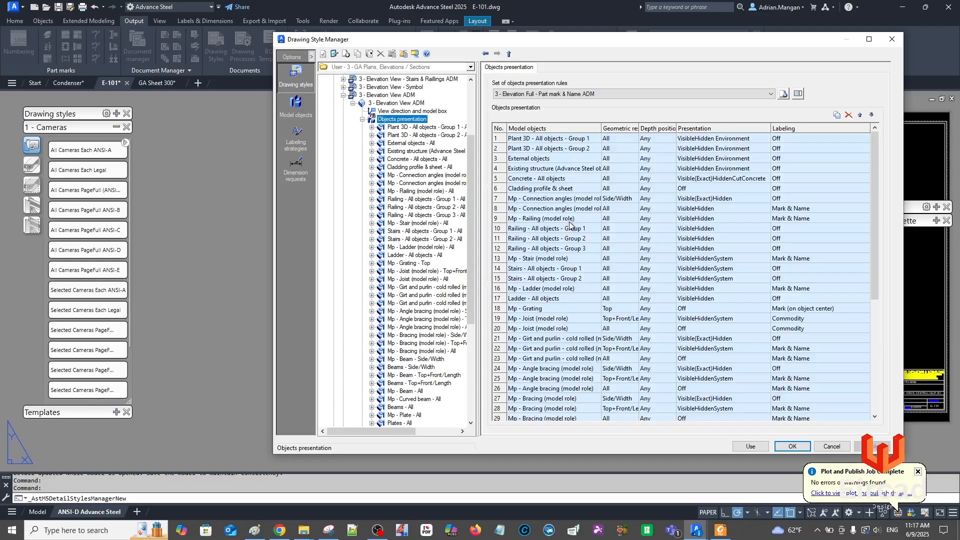
{"action": "scroll", "coordinate": [572, 229], "scroll_direction": "down", "scroll_amount": 5}
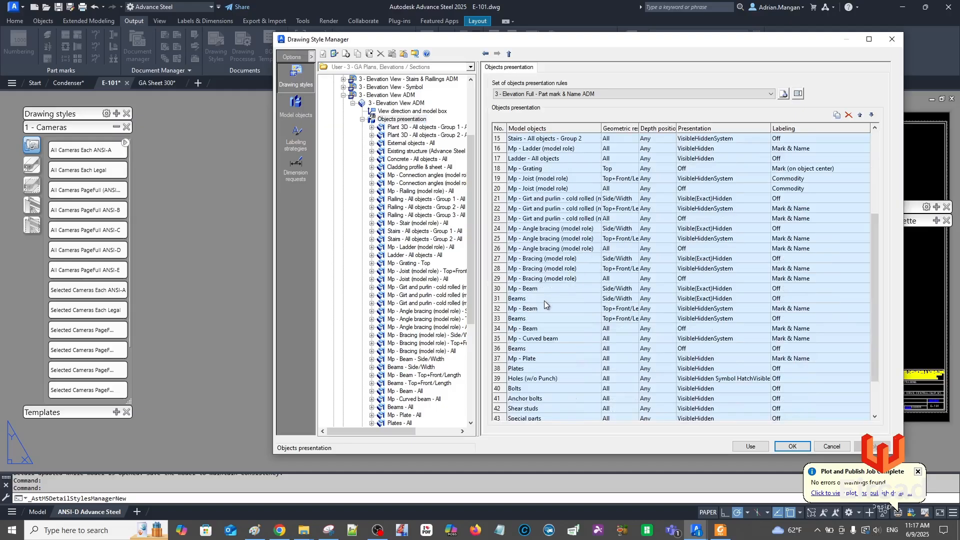
{"action": "left_click", "coordinate": [496, 320]}
{"action": "left_click", "coordinate": [494, 300]}
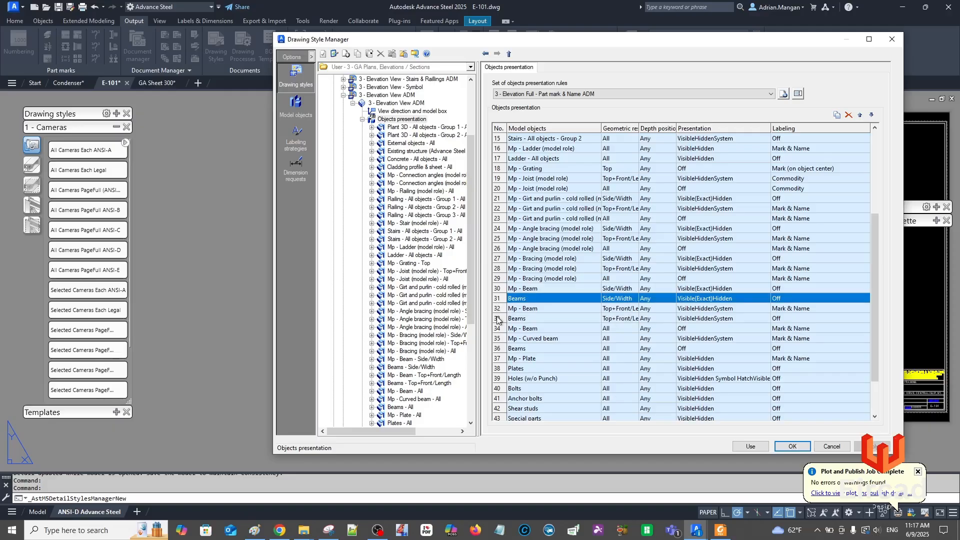
{"action": "left_click", "coordinate": [498, 320]}
{"action": "scroll", "coordinate": [498, 322], "scroll_direction": "down", "scroll_amount": 2}
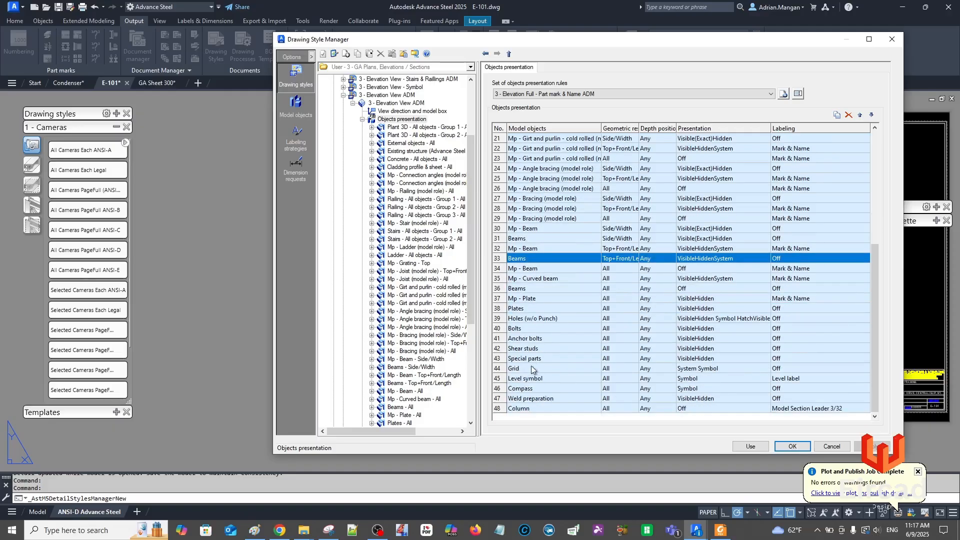
Move the Column rule up the object presentation list to directly above the Beams rule restricted to Top+Front/Length
{"action": "left_click", "coordinate": [498, 408]}
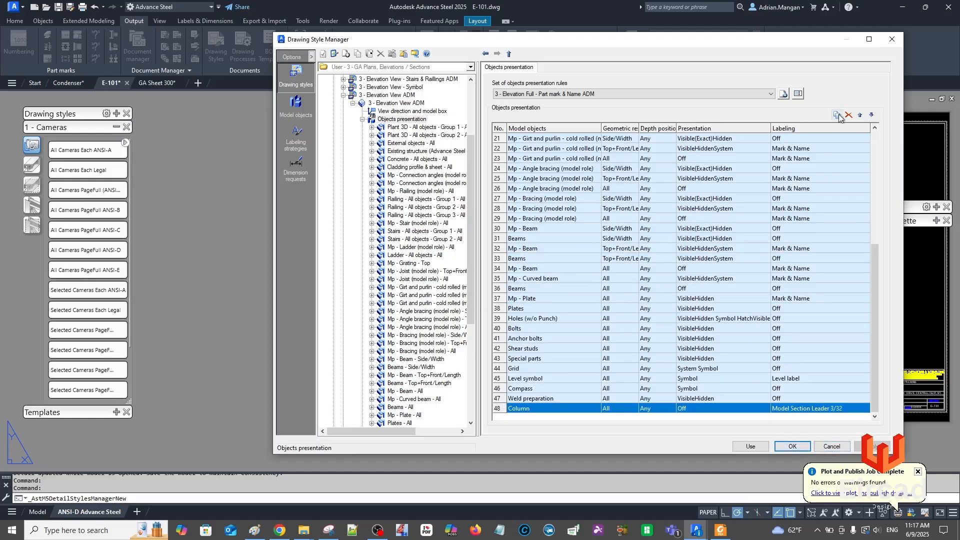
{"action": "left_click", "coordinate": [858, 116]}
{"action": "left_click", "coordinate": [858, 116]}
{"action": "left_click", "coordinate": [857, 116]}
{"action": "left_click", "coordinate": [858, 116]}
{"action": "left_click", "coordinate": [858, 116]}
{"action": "left_click", "coordinate": [857, 116]}
{"action": "left_click", "coordinate": [858, 116]}
{"action": "left_click", "coordinate": [857, 116]}
{"action": "left_click", "coordinate": [858, 116]}
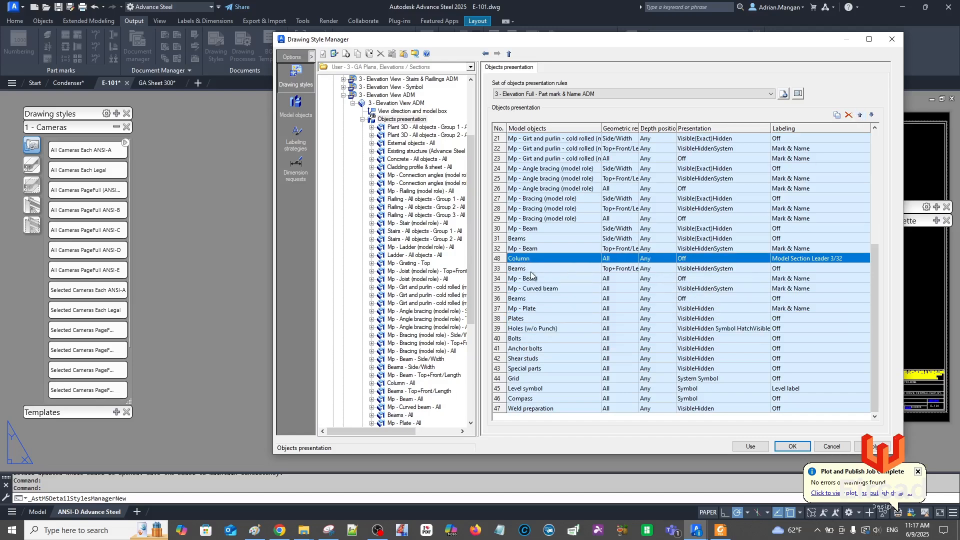
{"action": "left_click", "coordinate": [508, 270]}
{"action": "left_click", "coordinate": [502, 261]}
{"action": "left_click", "coordinate": [502, 252]}
{"action": "left_click", "coordinate": [502, 259]}
Apply the reordered 3 - Elevation View ADM style to the elevation detail on E-101 and inspect the columns
{"action": "left_click", "coordinate": [750, 445]}
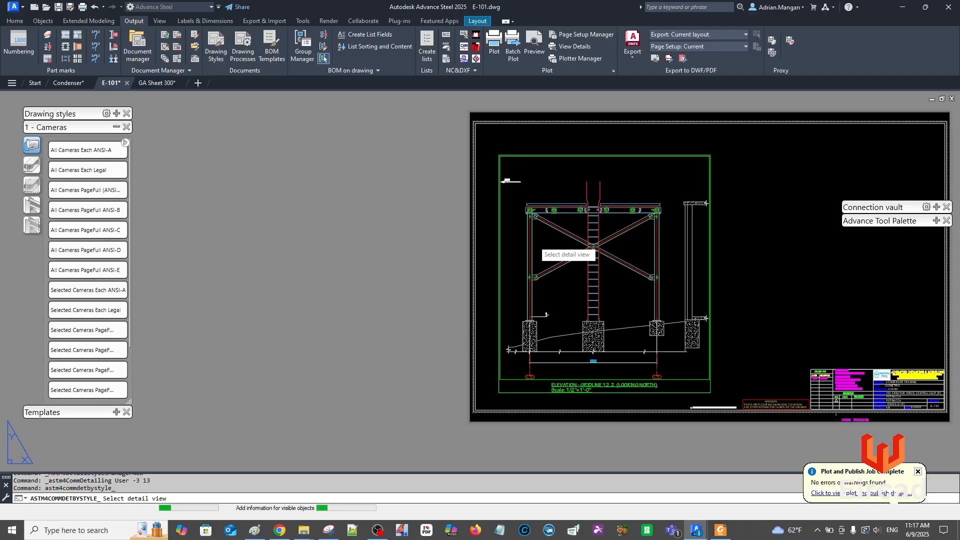
{"action": "left_click", "coordinate": [535, 246]}
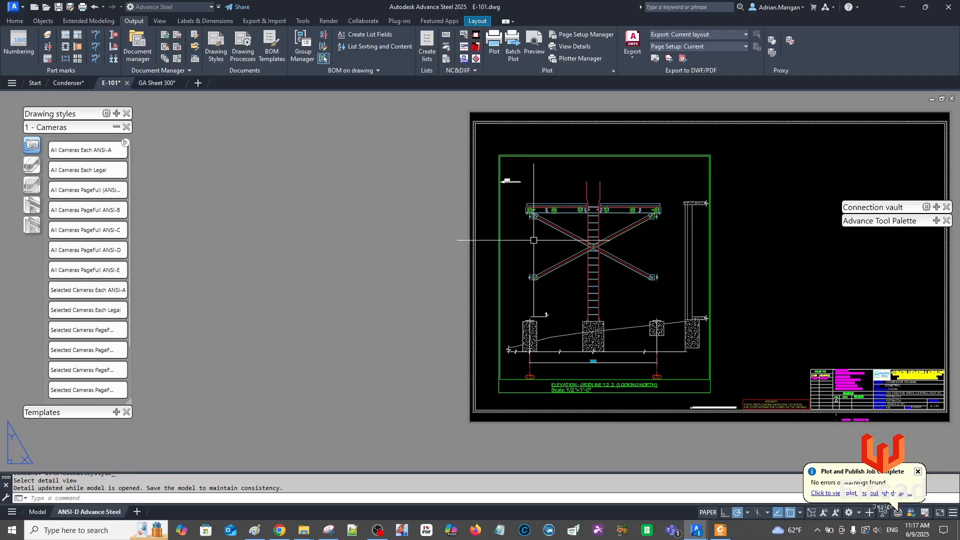
{"action": "scroll", "coordinate": [536, 245], "scroll_direction": "up", "scroll_amount": 5}
{"action": "scroll", "coordinate": [535, 246], "scroll_direction": "down", "scroll_amount": 5}
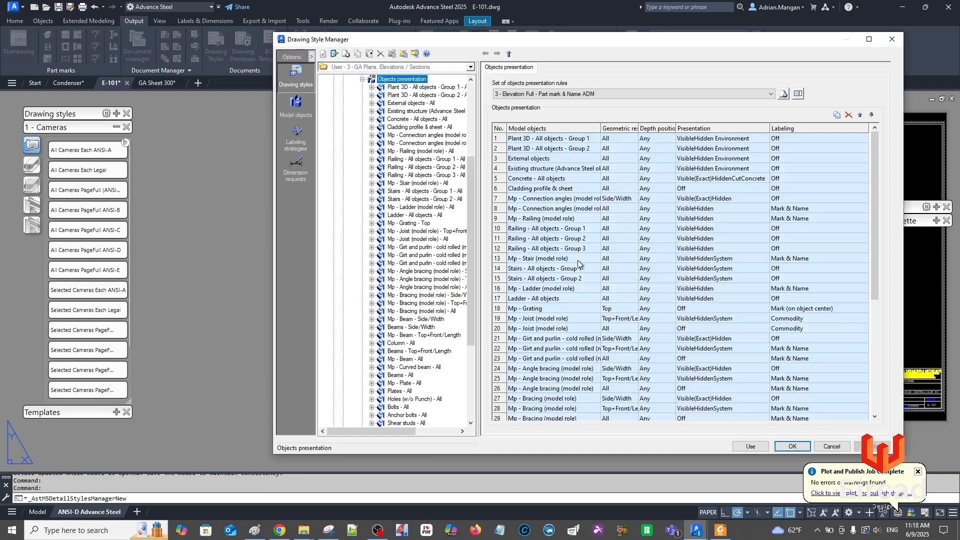
Set the presentation of the Column rule in 3 - Elevation View ADM to VisibleHiddenSystem
{"action": "scroll", "coordinate": [578, 260], "scroll_direction": "down", "scroll_amount": 4}
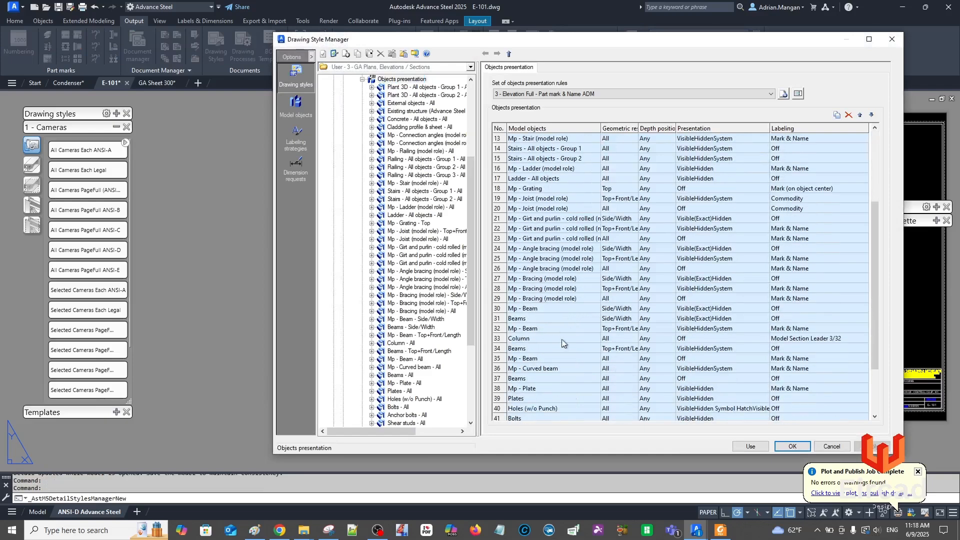
{"action": "left_click", "coordinate": [723, 338]}
{"action": "left_click", "coordinate": [768, 338]}
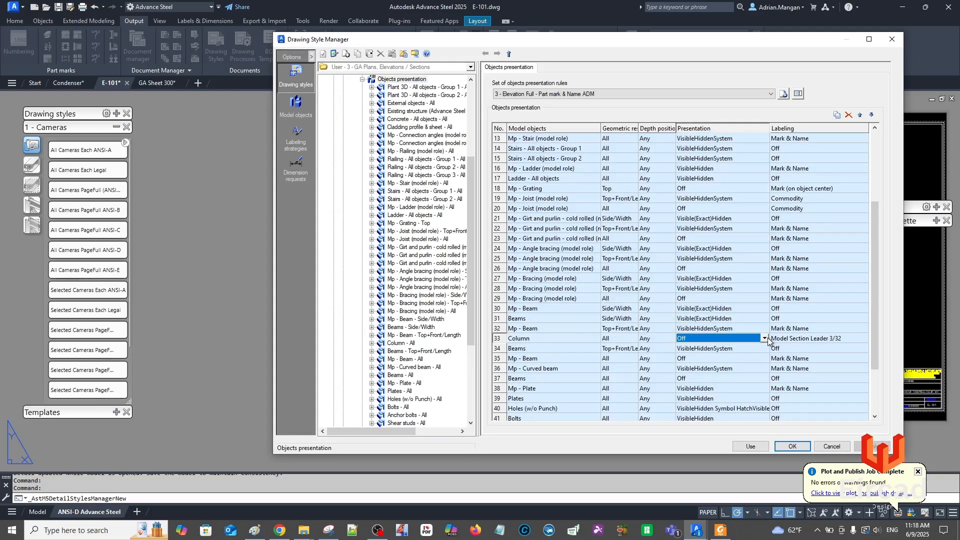
{"action": "left_click", "coordinate": [766, 338]}
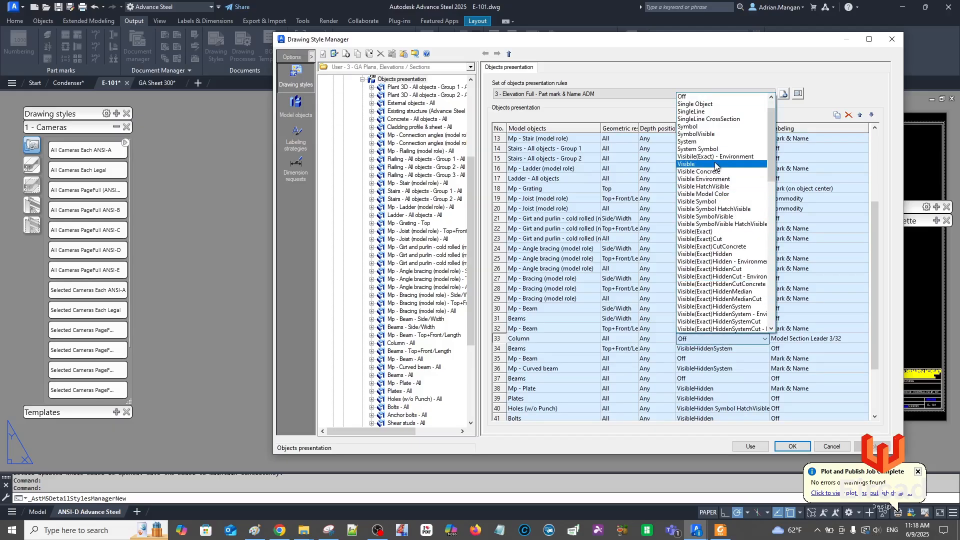
{"action": "left_click", "coordinate": [772, 267]}
{"action": "left_click", "coordinate": [772, 267]}
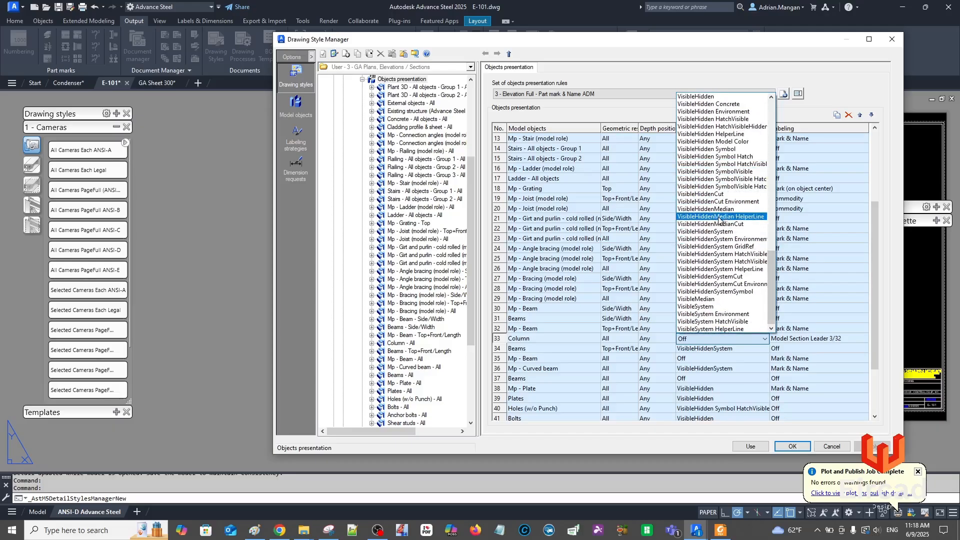
{"action": "left_click", "coordinate": [722, 232]}
Update the E-101 elevation detail with the revised column presentation and check the column label up close
{"action": "left_click", "coordinate": [749, 446]}
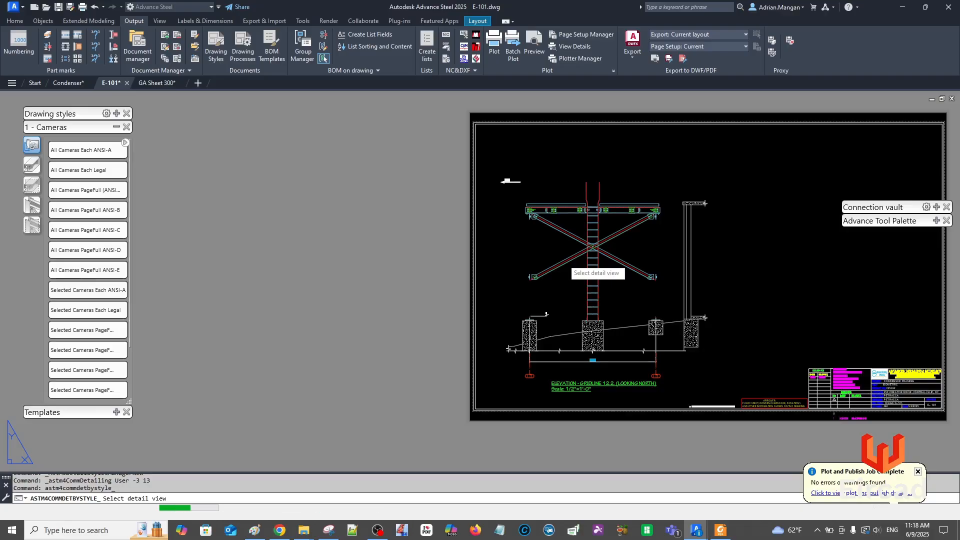
{"action": "left_click", "coordinate": [563, 259]}
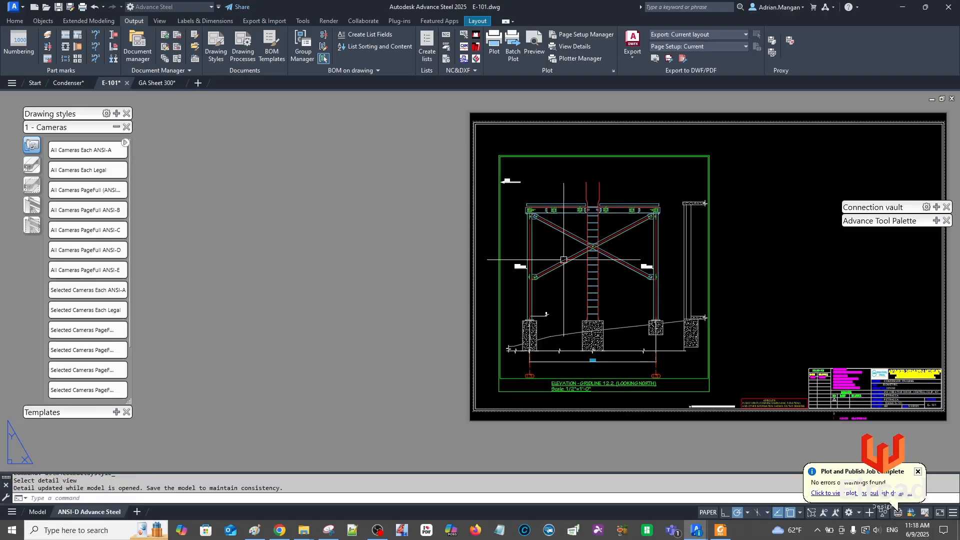
{"action": "scroll", "coordinate": [503, 253], "scroll_direction": "up", "scroll_amount": 5}
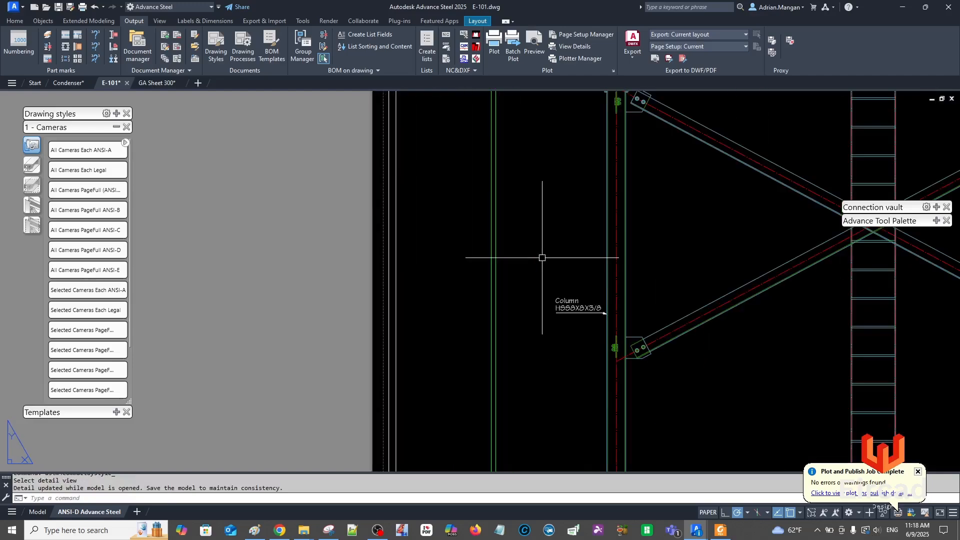
Examine the column labels on the E-101 elevation and review the object presentation rules of 3 - Elevation View ADM
{"action": "scroll", "coordinate": [542, 258], "scroll_direction": "down", "scroll_amount": 6}
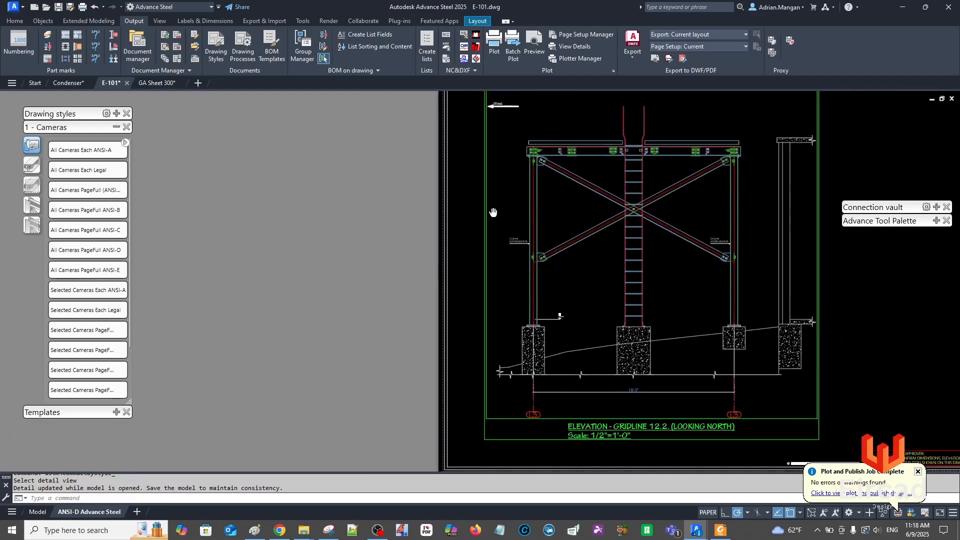
{"action": "scroll", "coordinate": [580, 205], "scroll_direction": "up", "scroll_amount": 4}
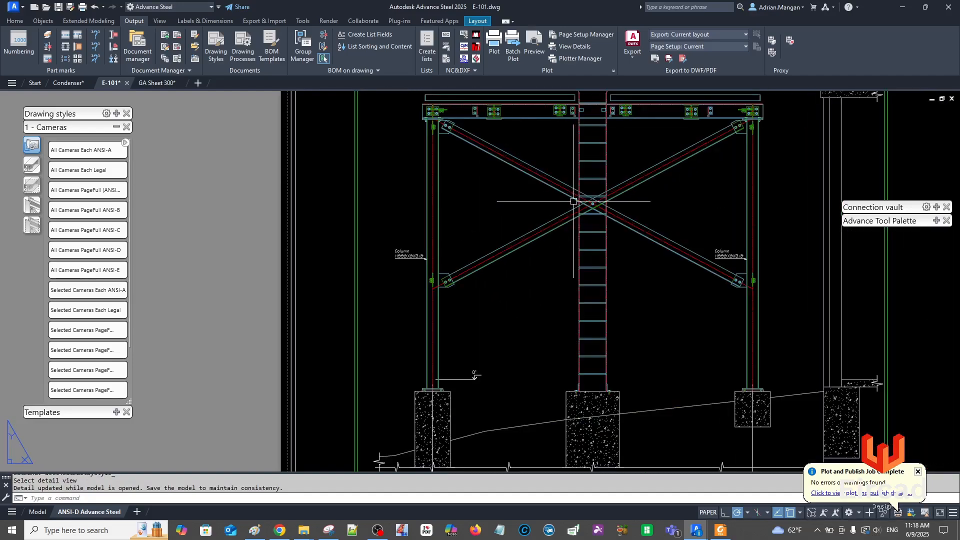
{"action": "scroll", "coordinate": [573, 201], "scroll_direction": "down", "scroll_amount": 3}
{"action": "scroll", "coordinate": [557, 199], "scroll_direction": "up", "scroll_amount": 3}
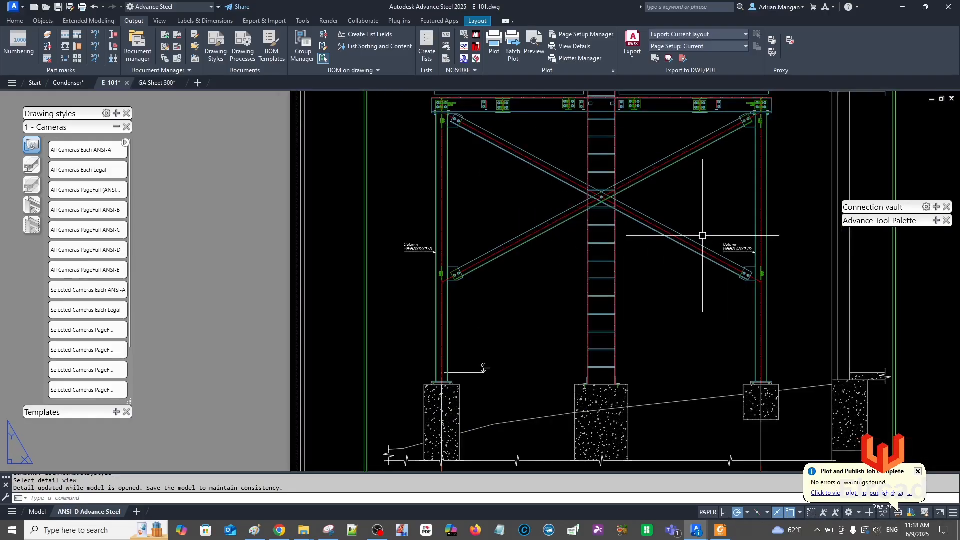
{"action": "scroll", "coordinate": [650, 300], "scroll_direction": "down", "scroll_amount": 3}
{"action": "scroll", "coordinate": [654, 312], "scroll_direction": "up", "scroll_amount": 2}
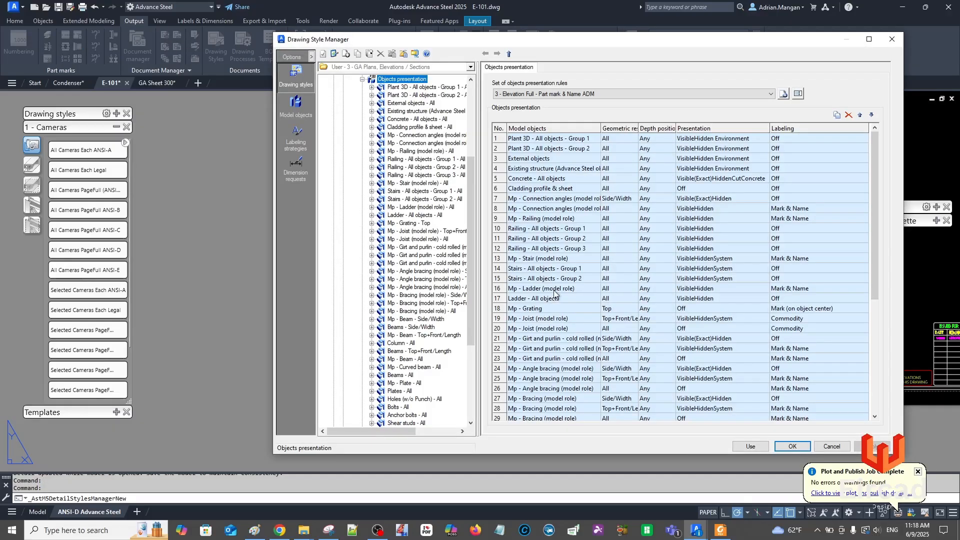
{"action": "scroll", "coordinate": [562, 305], "scroll_direction": "down", "scroll_amount": 3}
{"action": "scroll", "coordinate": [555, 294], "scroll_direction": "down", "scroll_amount": 4}
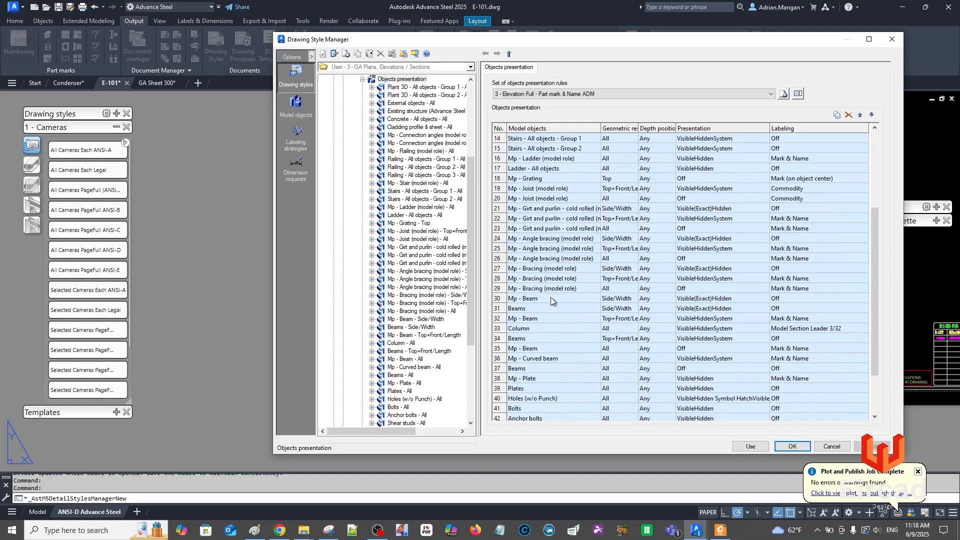
{"action": "scroll", "coordinate": [530, 395], "scroll_direction": "down", "scroll_amount": 1}
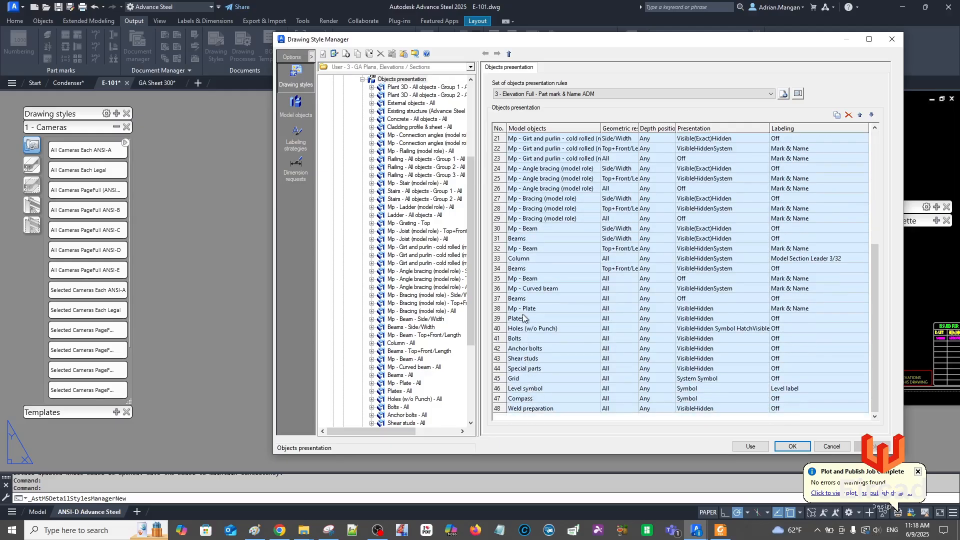
{"action": "scroll", "coordinate": [388, 118], "scroll_direction": "up", "scroll_amount": 2}
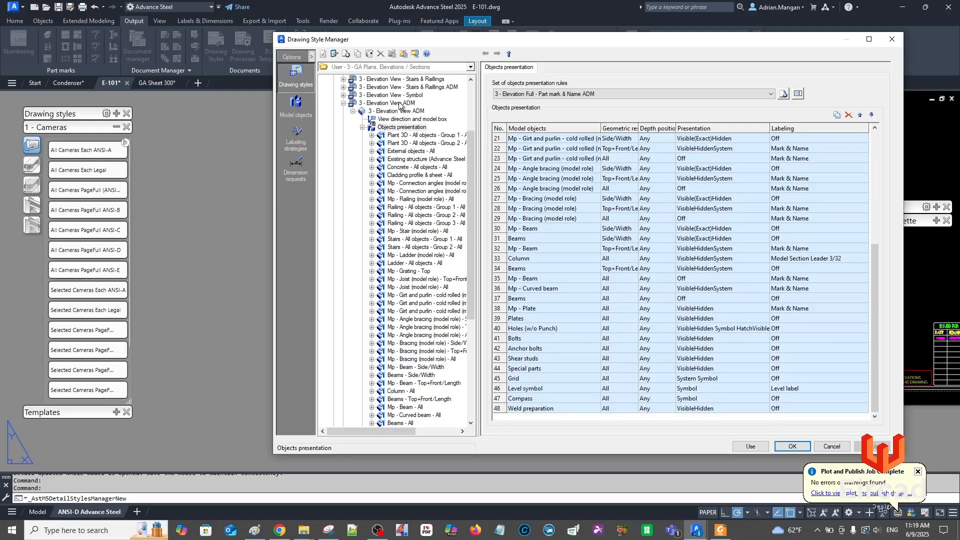
Set the view scale of 3 - Elevation View ADM to 3/8"=1'-0" and save the style
{"action": "left_click", "coordinate": [400, 104]}
{"action": "left_click", "coordinate": [520, 69]}
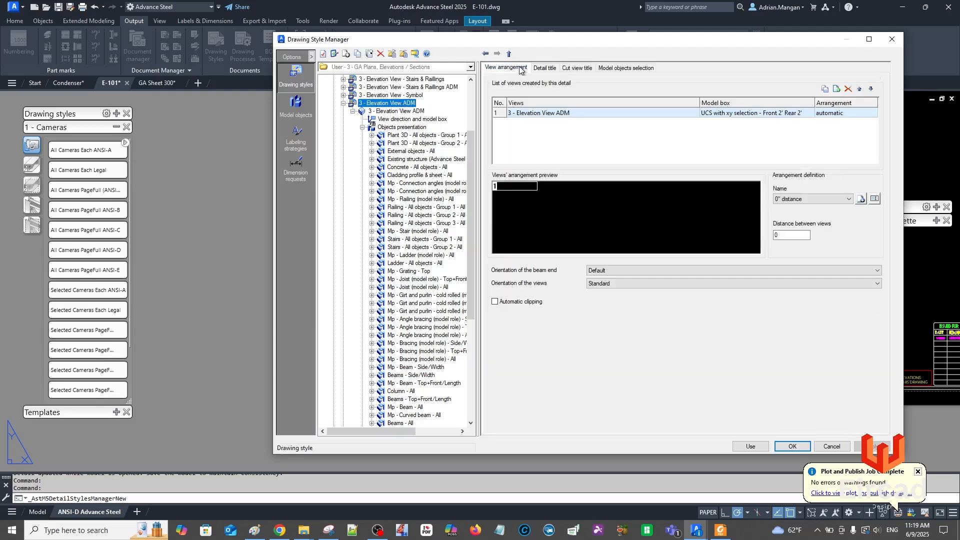
{"action": "left_click", "coordinate": [415, 110]}
{"action": "left_click", "coordinate": [536, 68]}
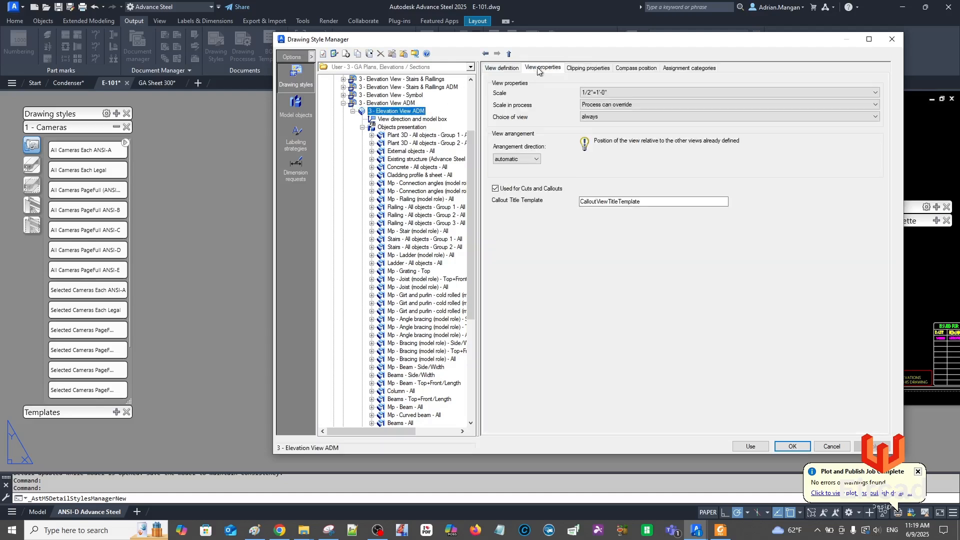
{"action": "left_click", "coordinate": [595, 93]}
{"action": "left_click", "coordinate": [599, 210]}
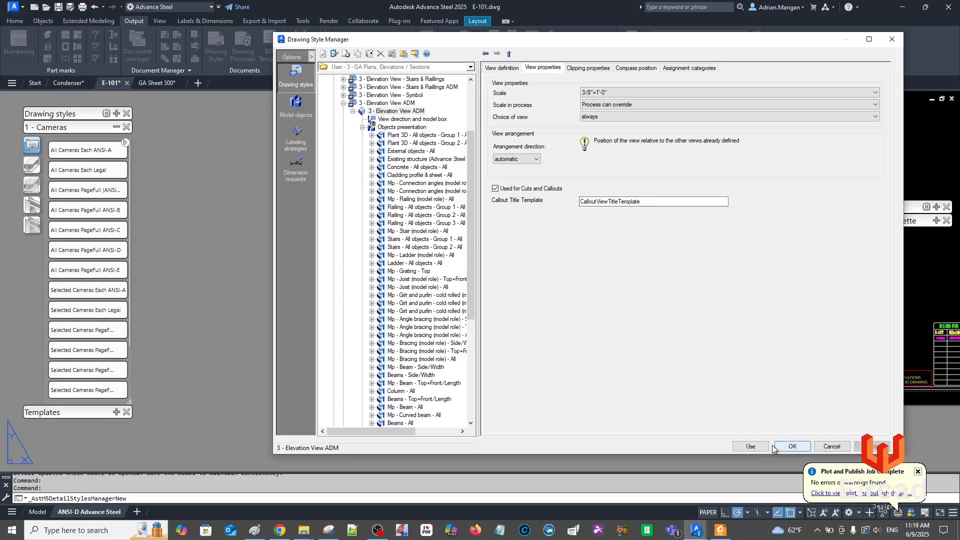
{"action": "left_click", "coordinate": [789, 446]}
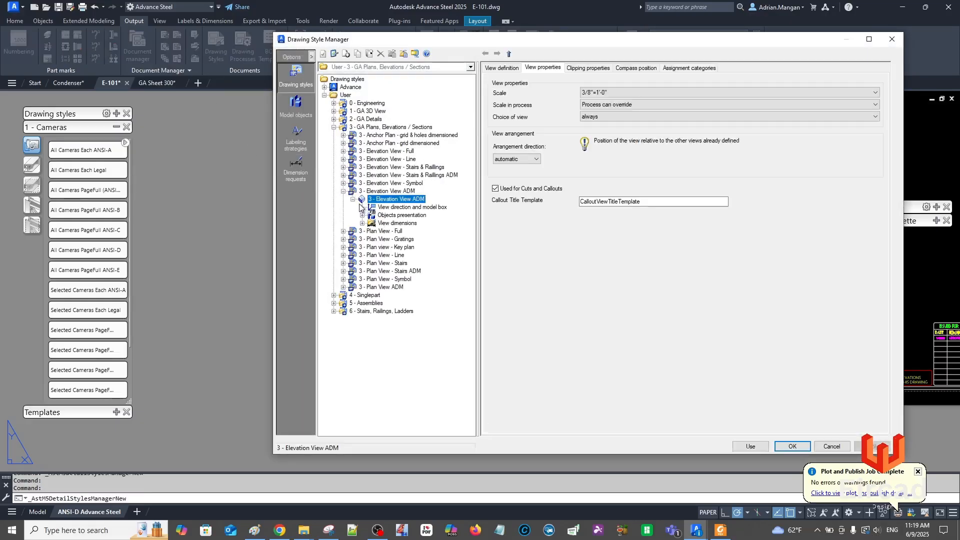
In the object presentation of 3 - Elevation View ADM, set the labeling of the Side/Width Beams rule to Model Section Leader 3/32
{"action": "left_click", "coordinate": [395, 215]}
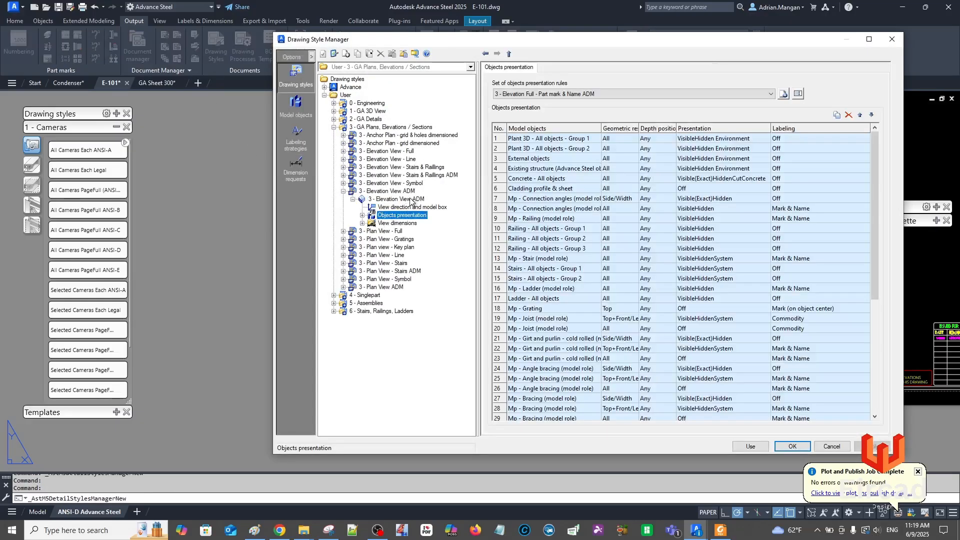
{"action": "scroll", "coordinate": [547, 230], "scroll_direction": "down", "scroll_amount": 3}
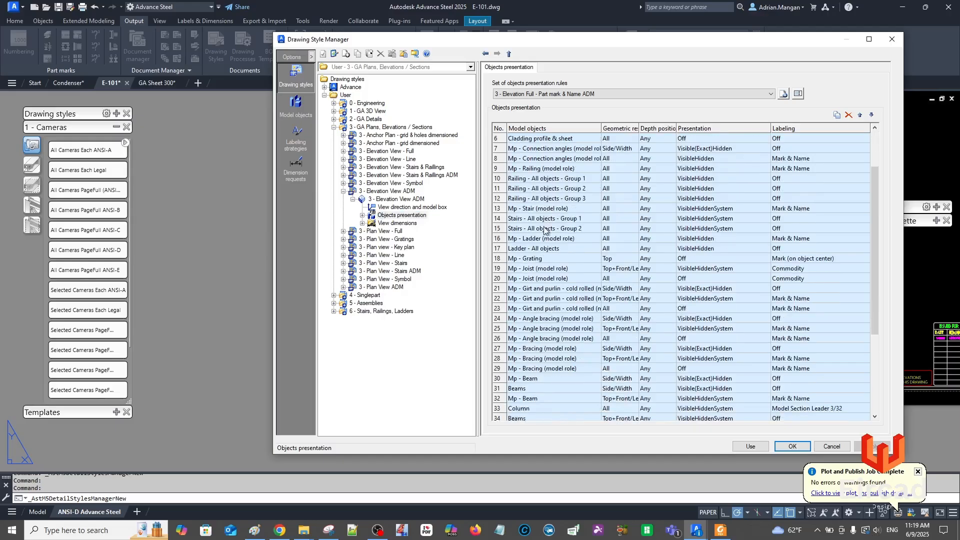
{"action": "scroll", "coordinate": [546, 231], "scroll_direction": "down", "scroll_amount": 2}
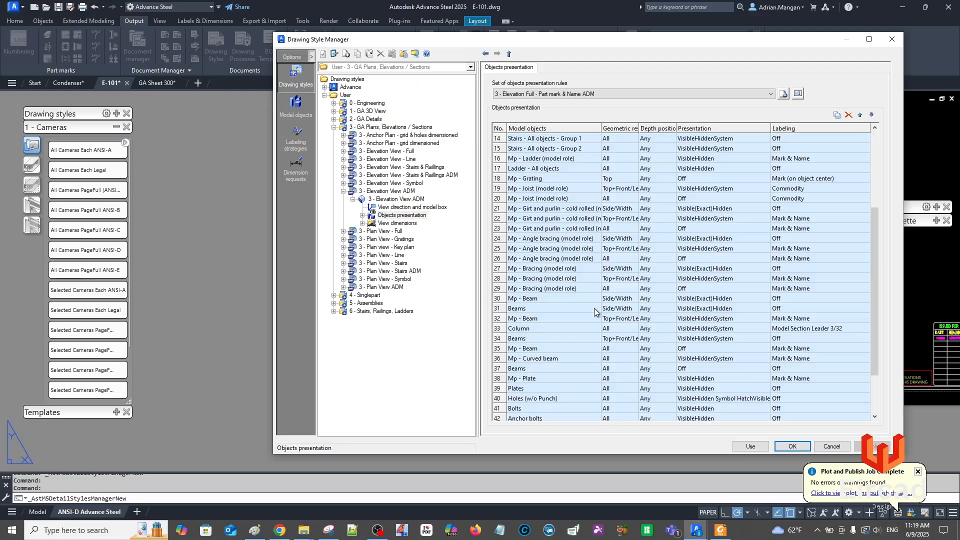
{"action": "left_click", "coordinate": [852, 309]}
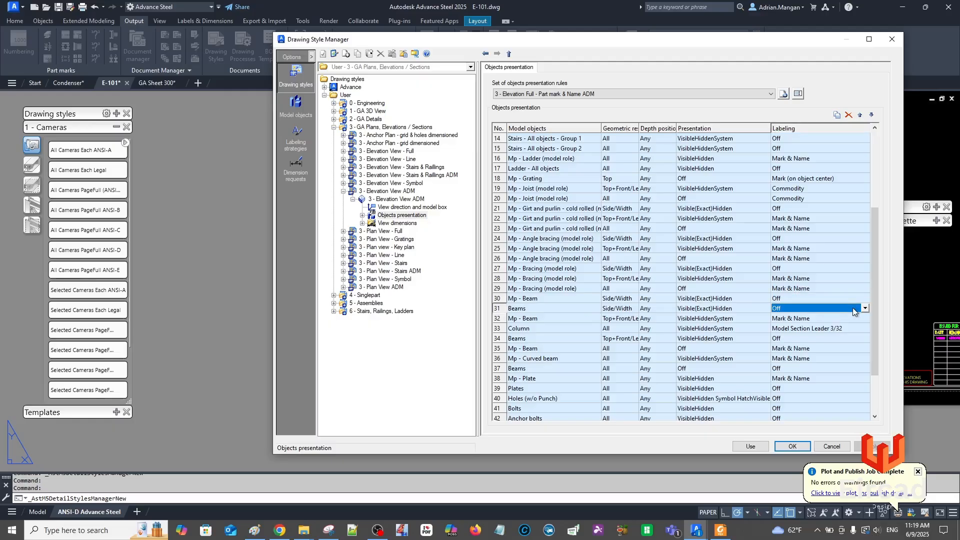
{"action": "left_click", "coordinate": [865, 308]}
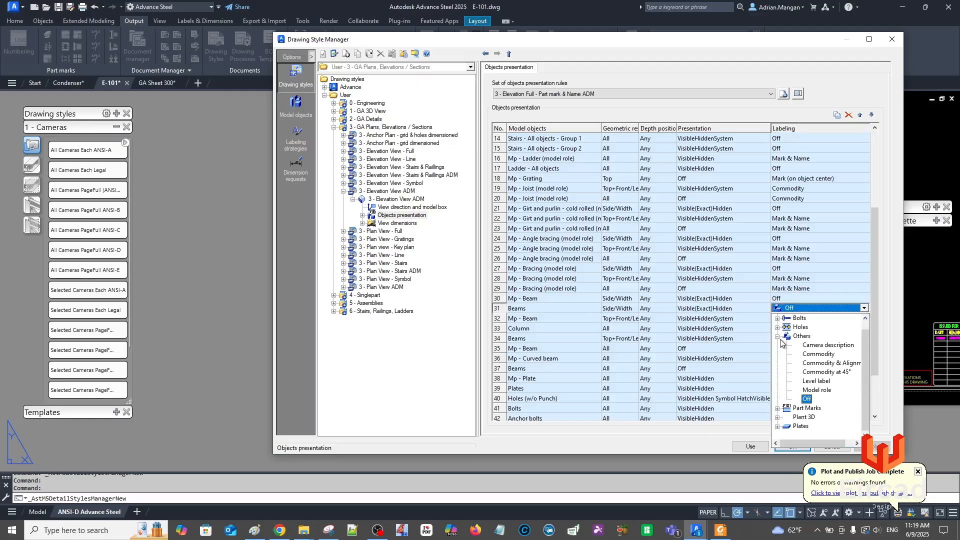
{"action": "left_click", "coordinate": [778, 336]}
{"action": "left_click", "coordinate": [777, 319]}
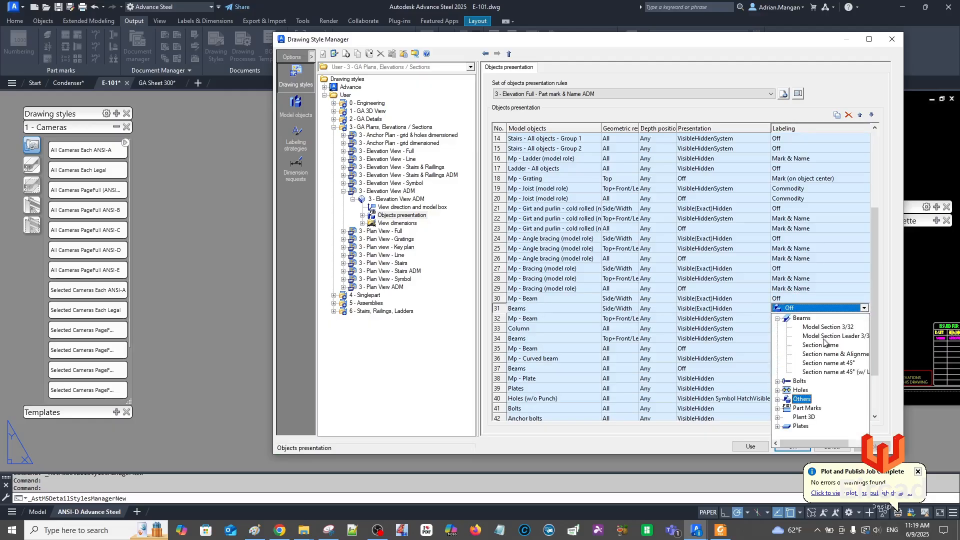
{"action": "left_click", "coordinate": [822, 336]}
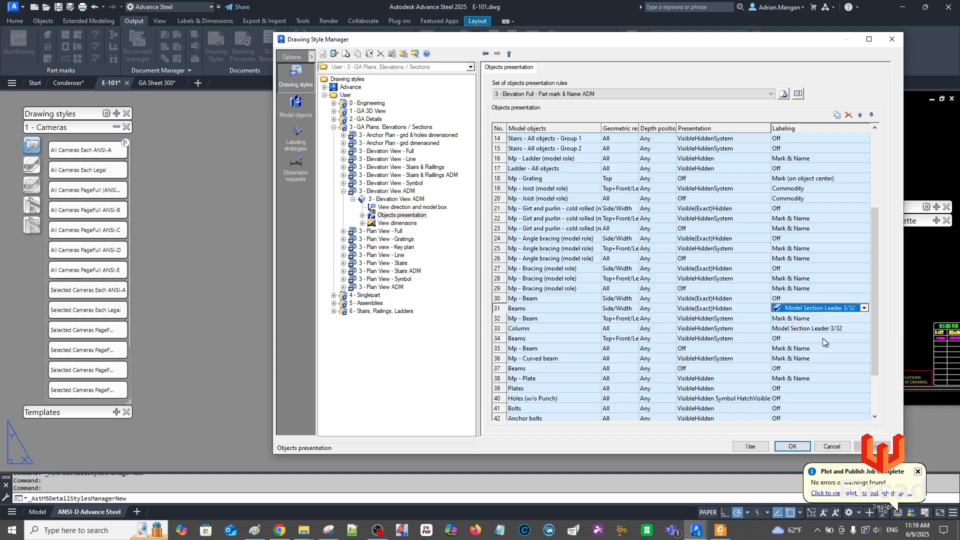
Duplicate the Column presentation rule and set the copy's model objects to Bracing
{"action": "left_click", "coordinate": [503, 331]}
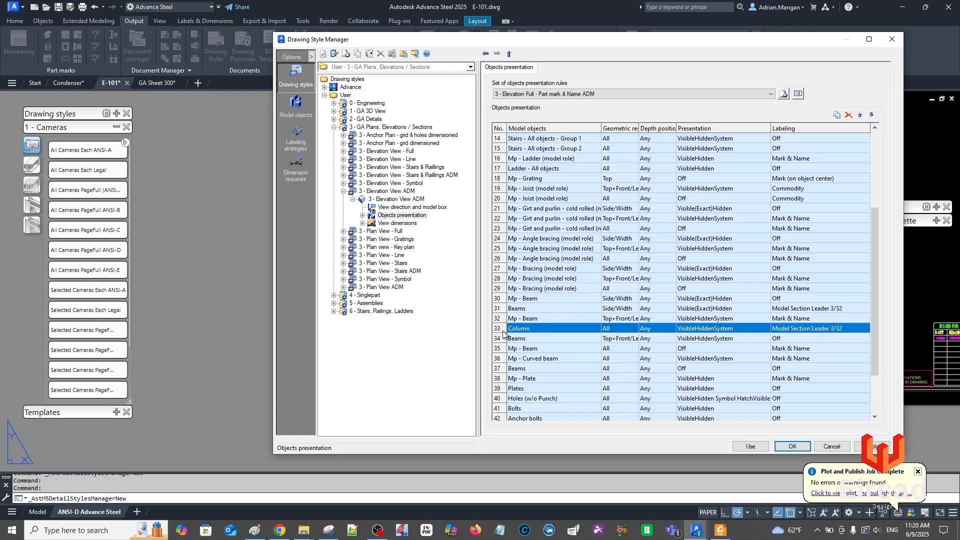
{"action": "scroll", "coordinate": [529, 209], "scroll_direction": "up", "scroll_amount": 4}
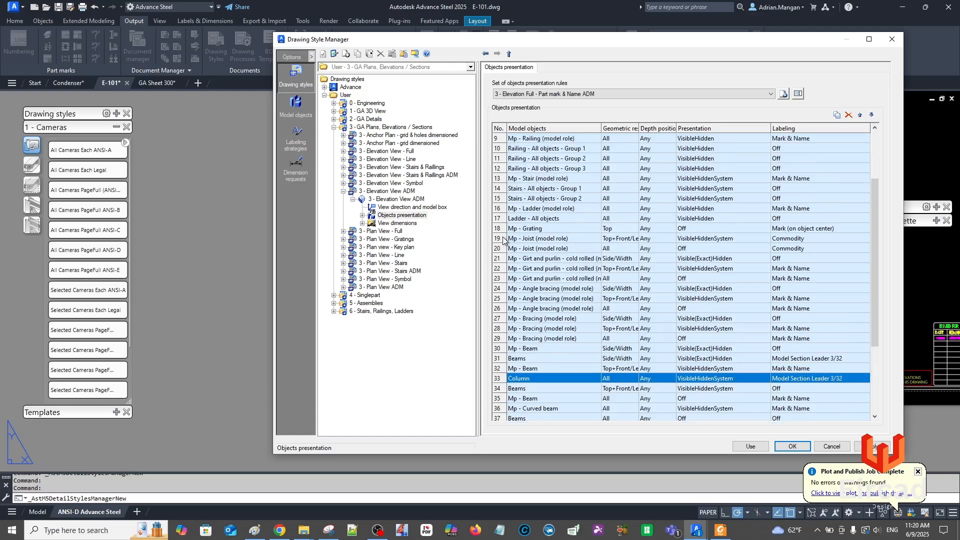
{"action": "scroll", "coordinate": [529, 209], "scroll_direction": "up", "scroll_amount": 1}
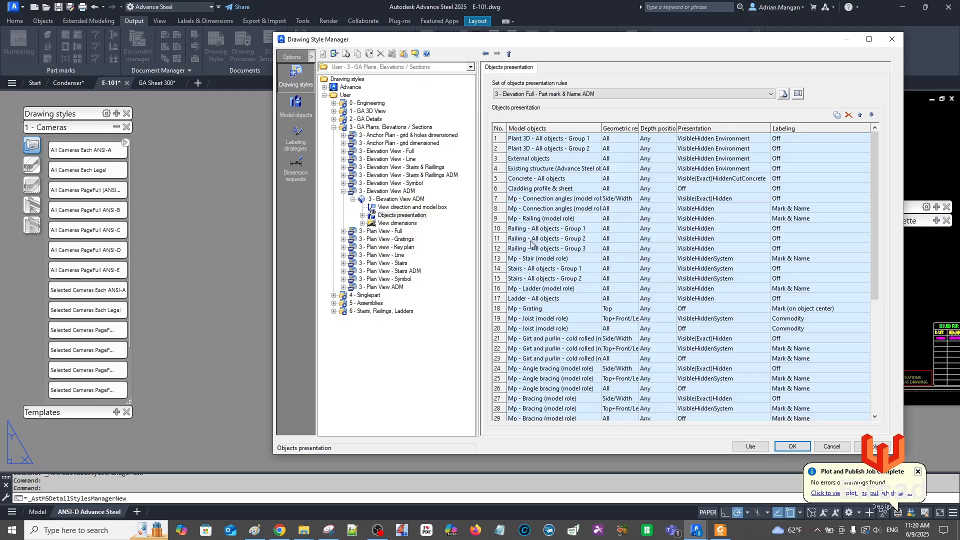
{"action": "scroll", "coordinate": [530, 312], "scroll_direction": "down", "scroll_amount": 2}
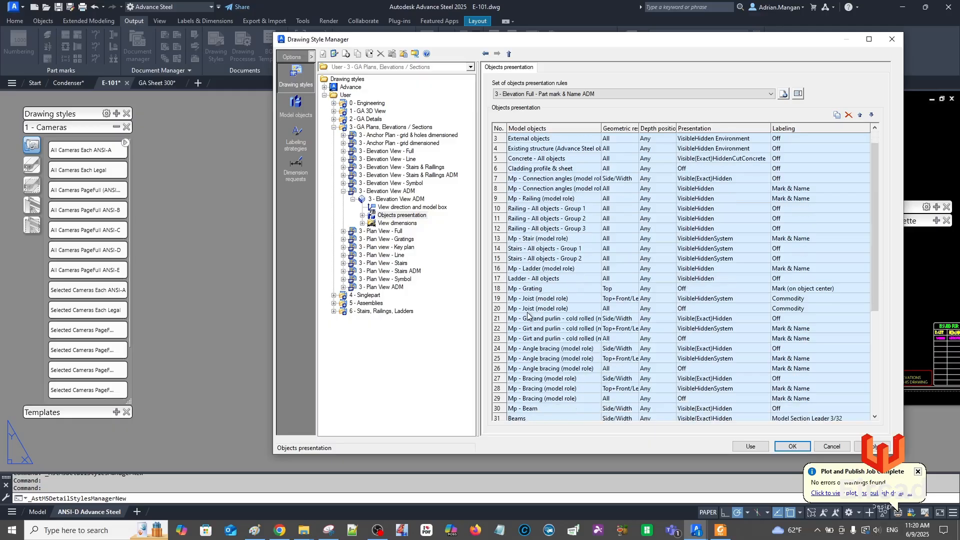
{"action": "scroll", "coordinate": [529, 314], "scroll_direction": "down", "scroll_amount": 4}
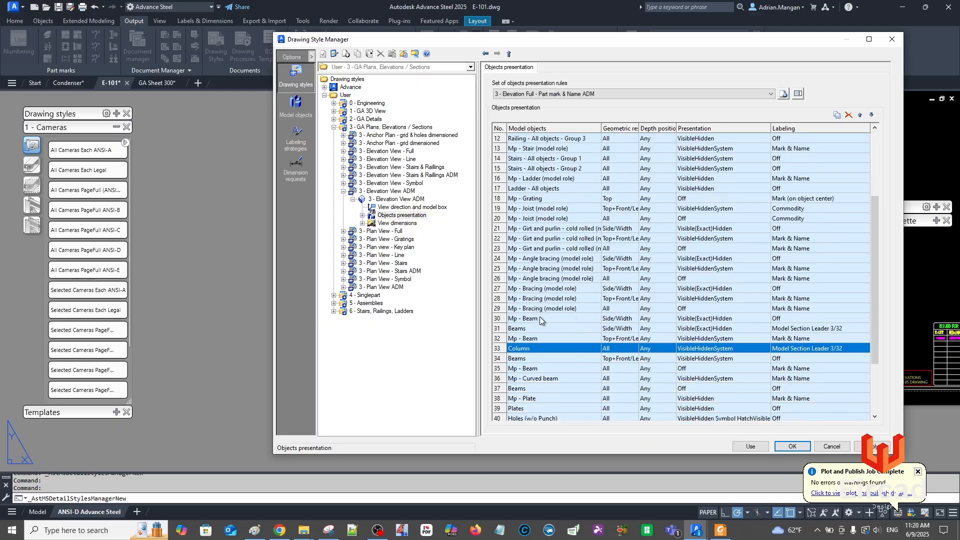
{"action": "scroll", "coordinate": [544, 299], "scroll_direction": "down", "scroll_amount": 4}
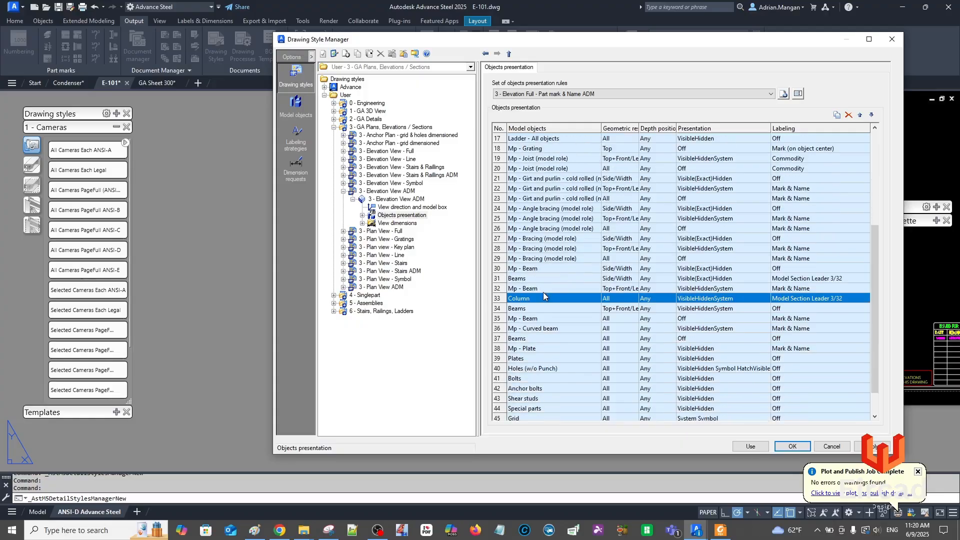
{"action": "scroll", "coordinate": [542, 297], "scroll_direction": "down", "scroll_amount": 1}
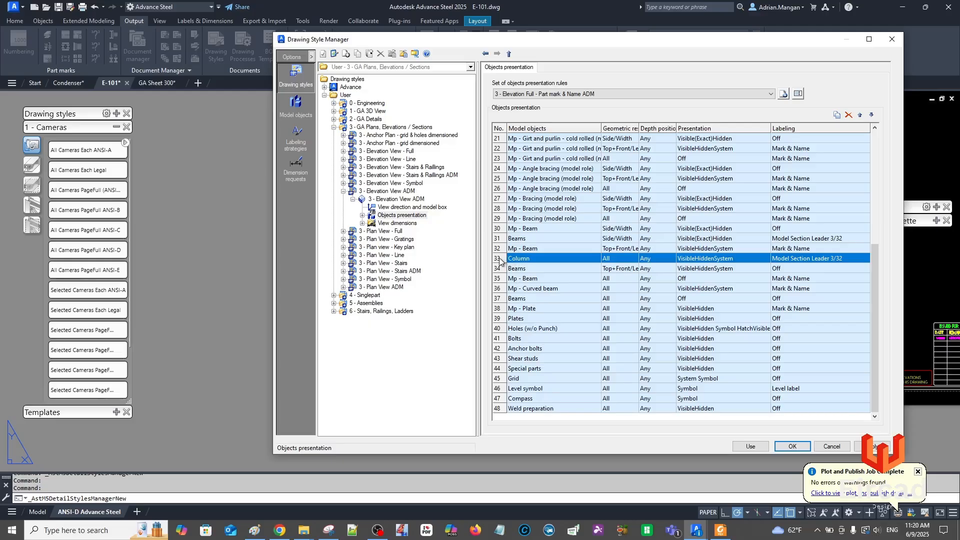
{"action": "left_click", "coordinate": [836, 115]}
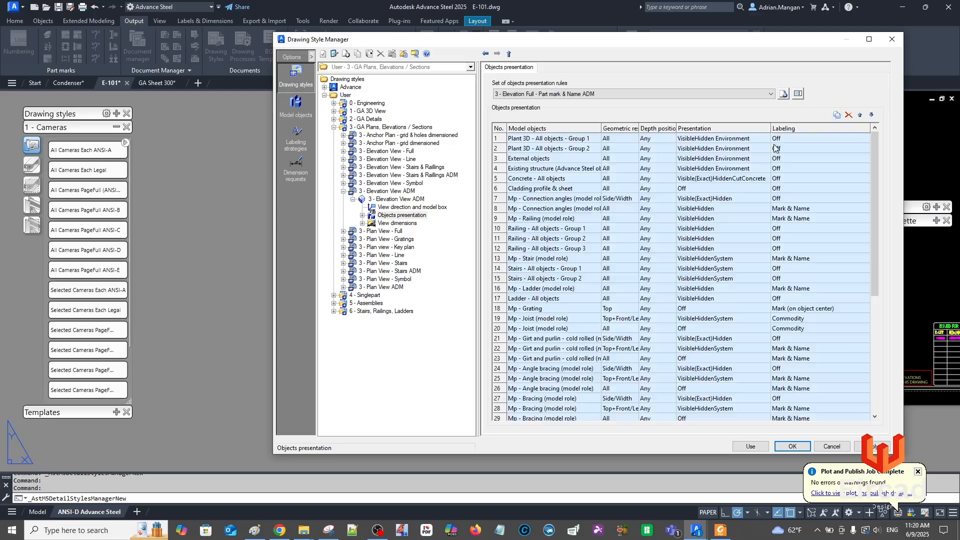
{"action": "scroll", "coordinate": [513, 393], "scroll_direction": "down", "scroll_amount": 7}
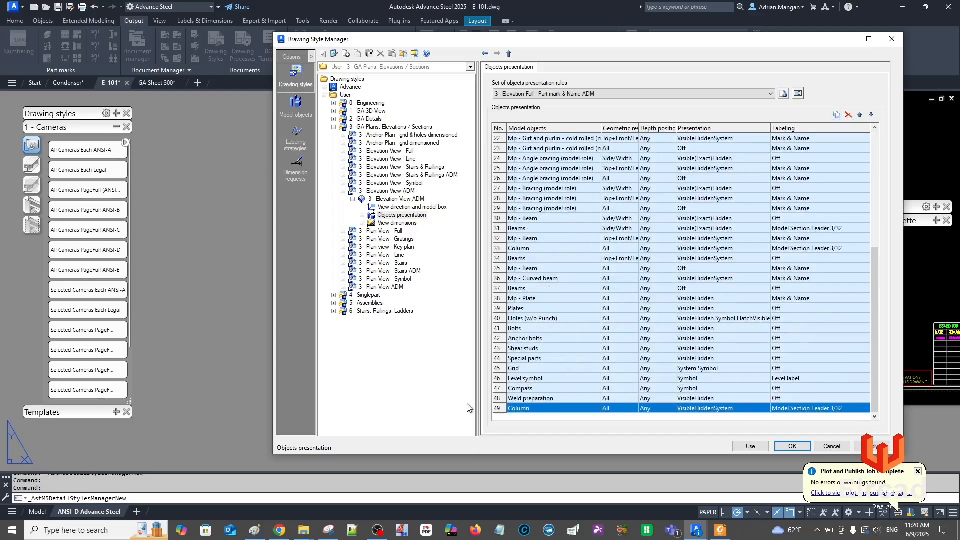
{"action": "left_click", "coordinate": [515, 408]}
{"action": "left_click", "coordinate": [596, 408]}
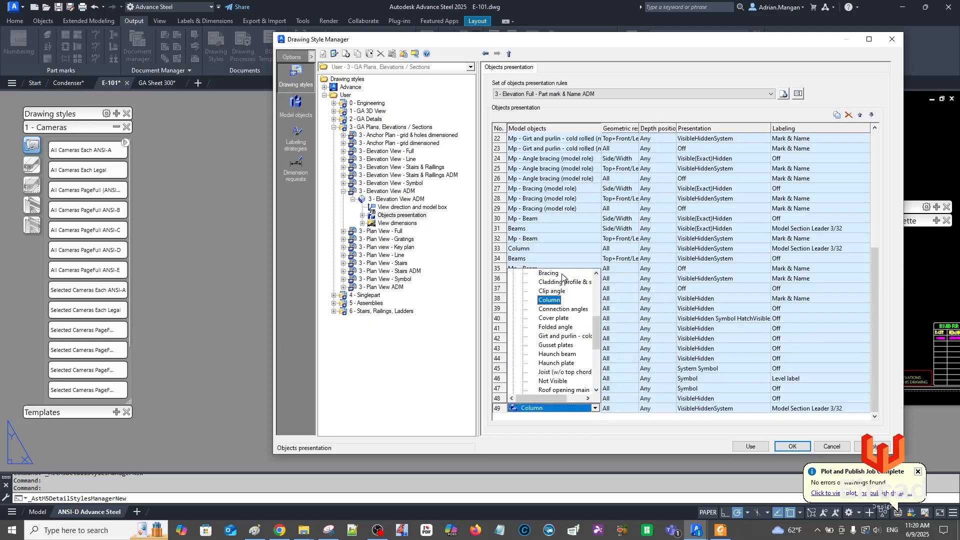
{"action": "left_click", "coordinate": [561, 274]}
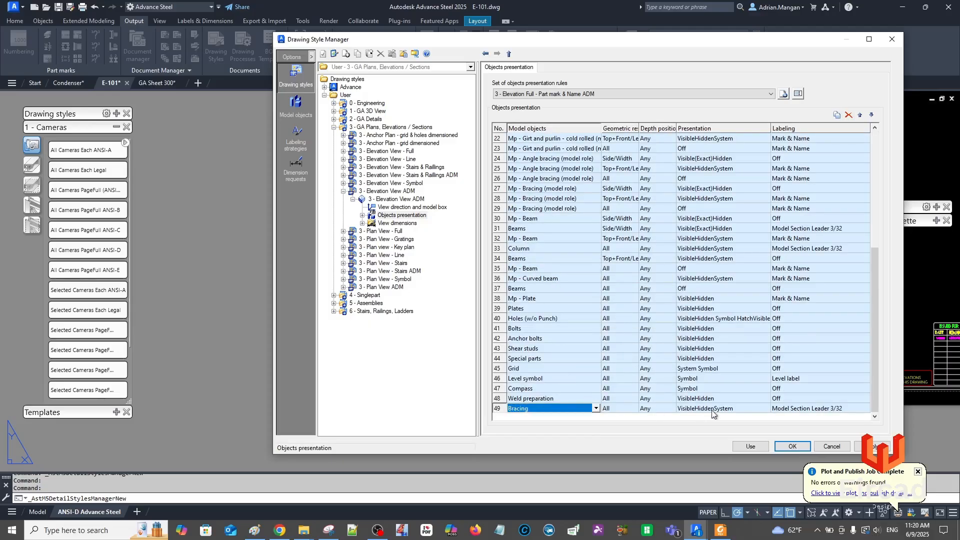
Set the labeling of the new Bracing rule to Model Section 3/32
{"action": "left_click", "coordinate": [742, 410]}
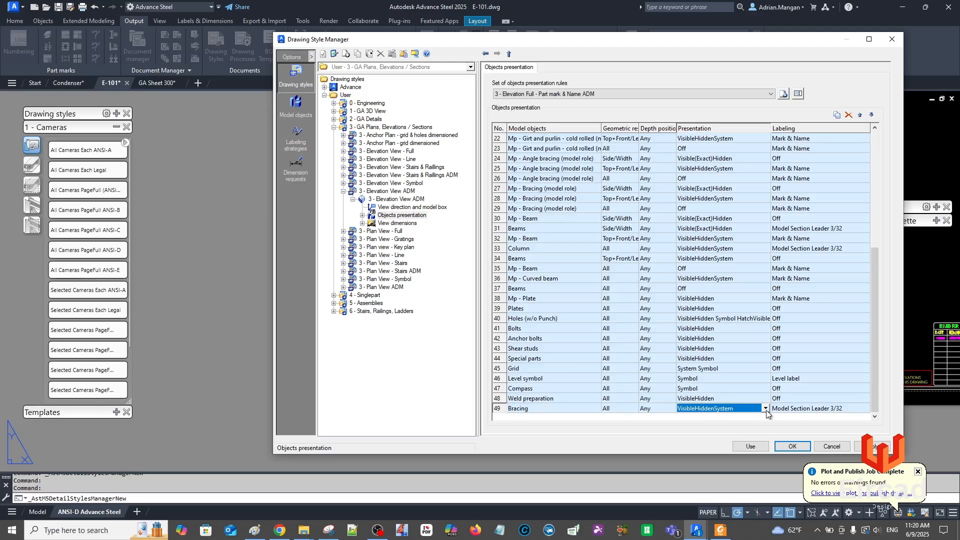
{"action": "left_click", "coordinate": [825, 409]}
{"action": "left_click", "coordinate": [865, 408]}
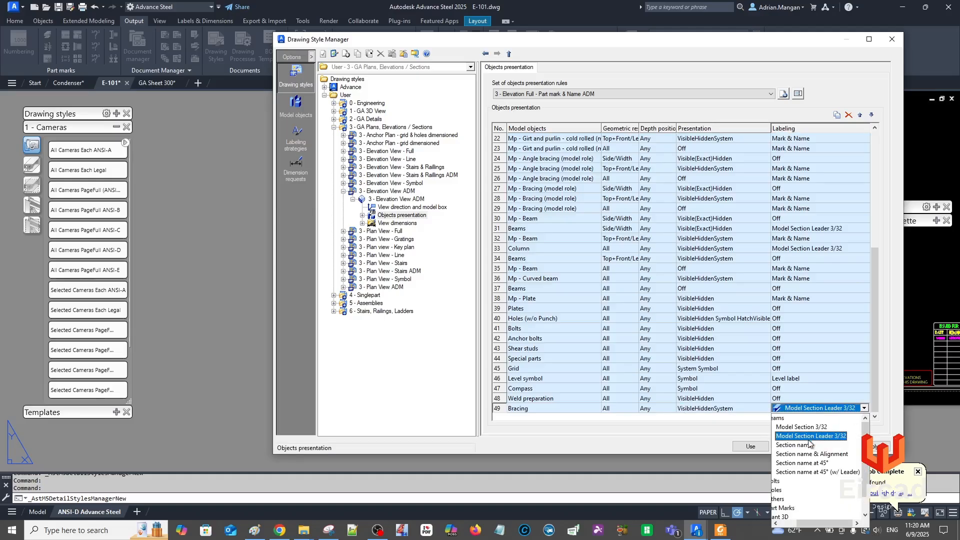
{"action": "left_click", "coordinate": [806, 427]}
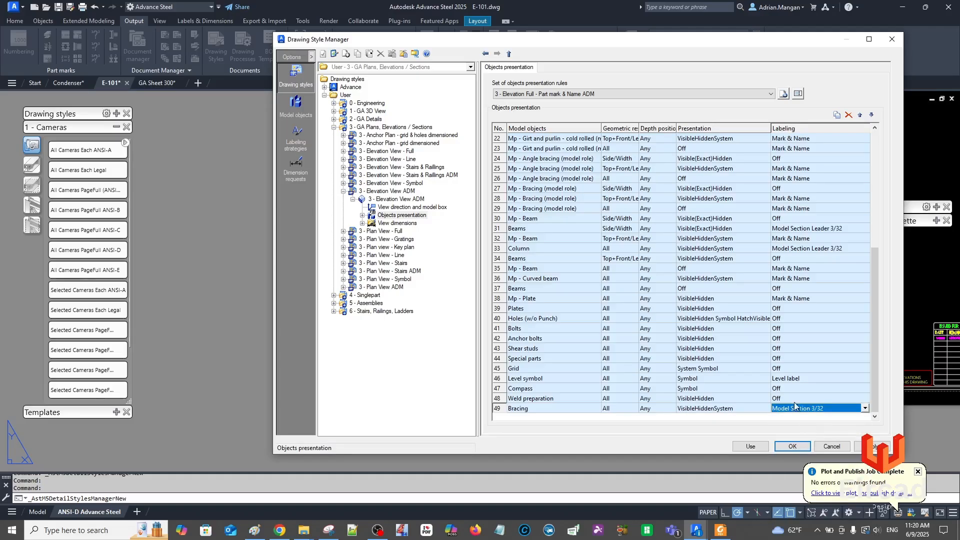
Move the Bracing rule up the object presentation list to directly above the Beams rule restricted to Side/Width
{"action": "left_click", "coordinate": [500, 408]}
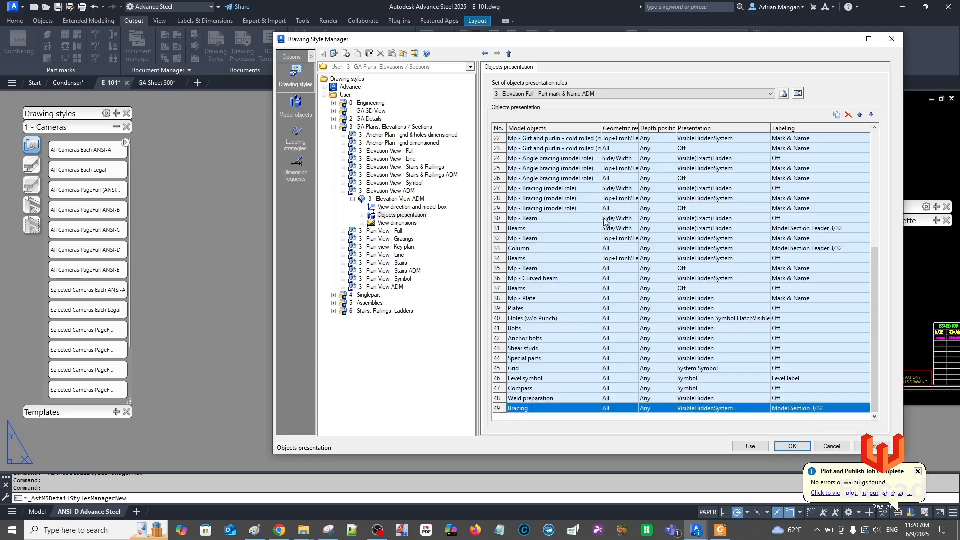
{"action": "double_click", "coordinate": [860, 115]}
{"action": "double_click", "coordinate": [860, 116]}
{"action": "triple_click", "coordinate": [861, 115]}
{"action": "double_click", "coordinate": [861, 115]}
{"action": "triple_click", "coordinate": [860, 116]}
{"action": "left_click", "coordinate": [861, 116]}
{"action": "double_click", "coordinate": [860, 116]}
{"action": "triple_click", "coordinate": [860, 115]}
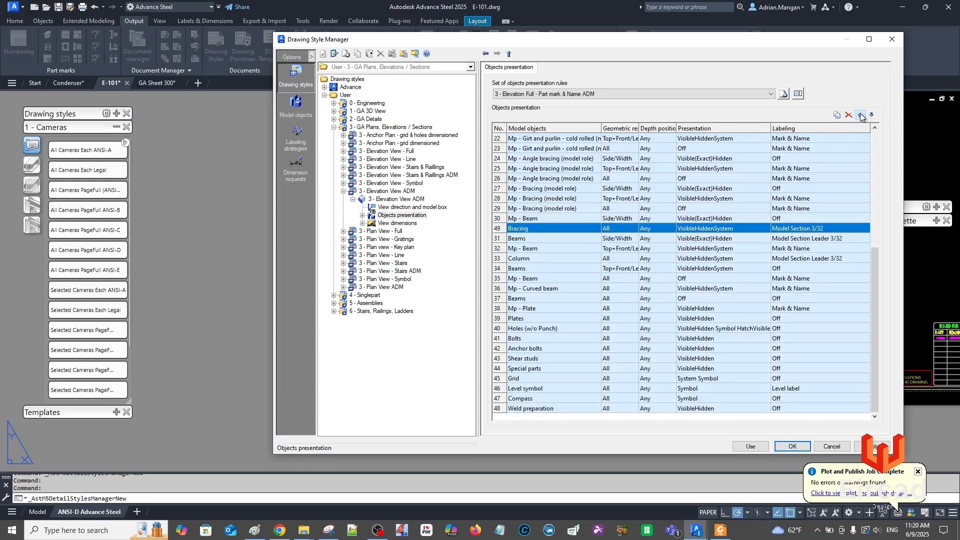
Apply the style changes and use 3 - Elevation View ADM to update the Gridline 12.2 elevation
{"action": "left_click", "coordinate": [880, 446]}
{"action": "left_click", "coordinate": [751, 446]}
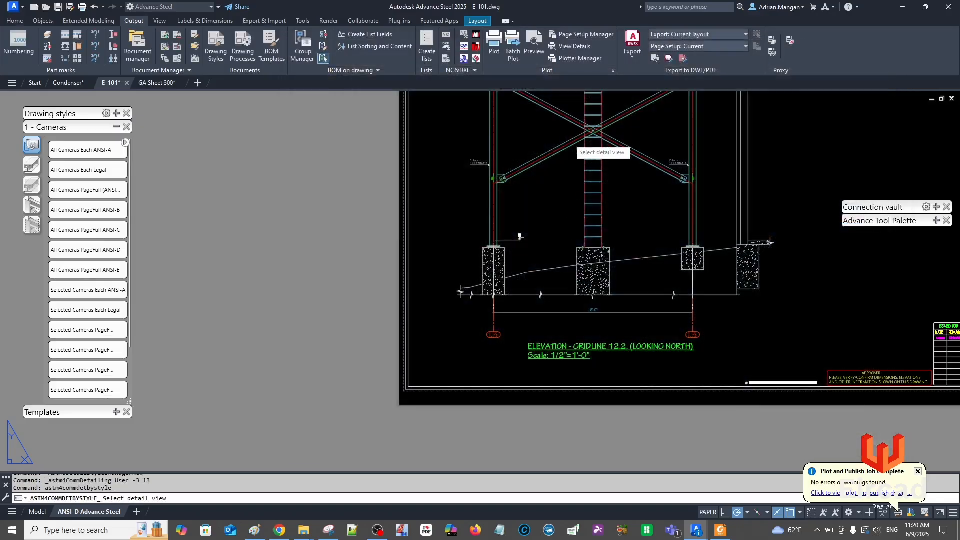
{"action": "left_click", "coordinate": [566, 141]}
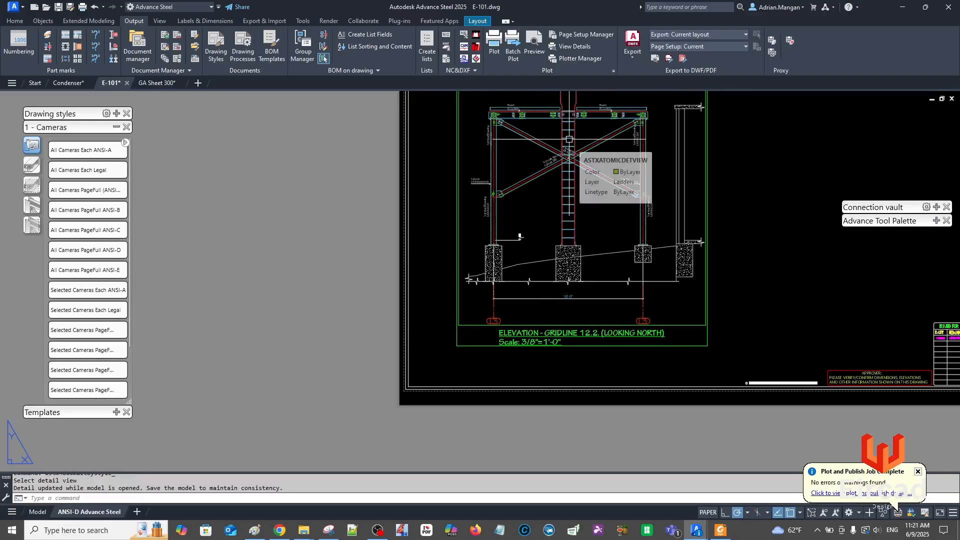
Examine the updated elevation's labels and check which members the upper-left Vertical Bracing and Beam labels belong to
{"action": "scroll", "coordinate": [589, 153], "scroll_direction": "up", "scroll_amount": 2}
{"action": "middle_click_drag", "start_coordinate": [591, 158], "coordinate": [618, 212]}
{"action": "scroll", "coordinate": [389, 205], "scroll_direction": "down", "scroll_amount": 2}
{"action": "middle_click_drag", "start_coordinate": [389, 205], "coordinate": [437, 211]}
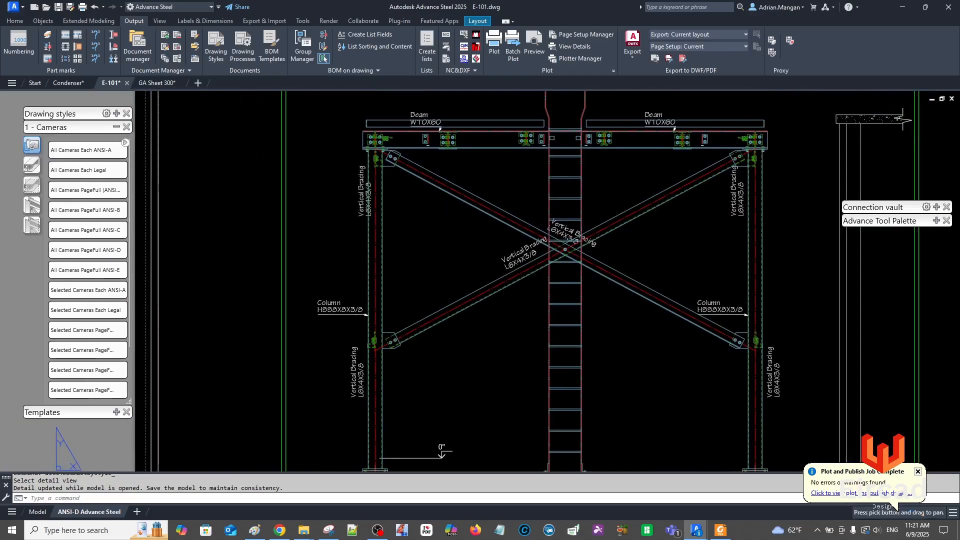
{"action": "left_click", "coordinate": [362, 196]}
{"action": "scroll", "coordinate": [378, 152], "scroll_direction": "up", "scroll_amount": 5}
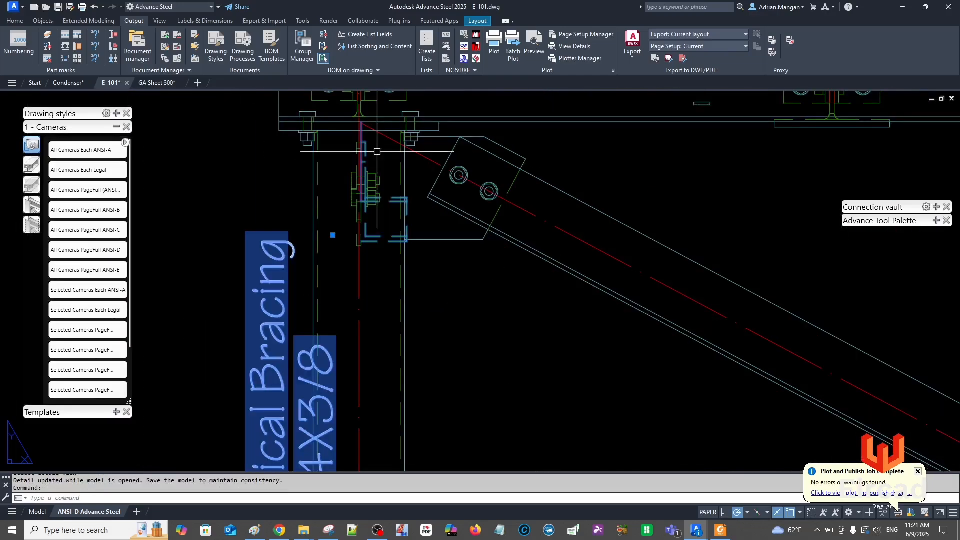
{"action": "scroll", "coordinate": [377, 152], "scroll_direction": "down", "scroll_amount": 5}
{"action": "scroll", "coordinate": [363, 157], "scroll_direction": "up", "scroll_amount": 3}
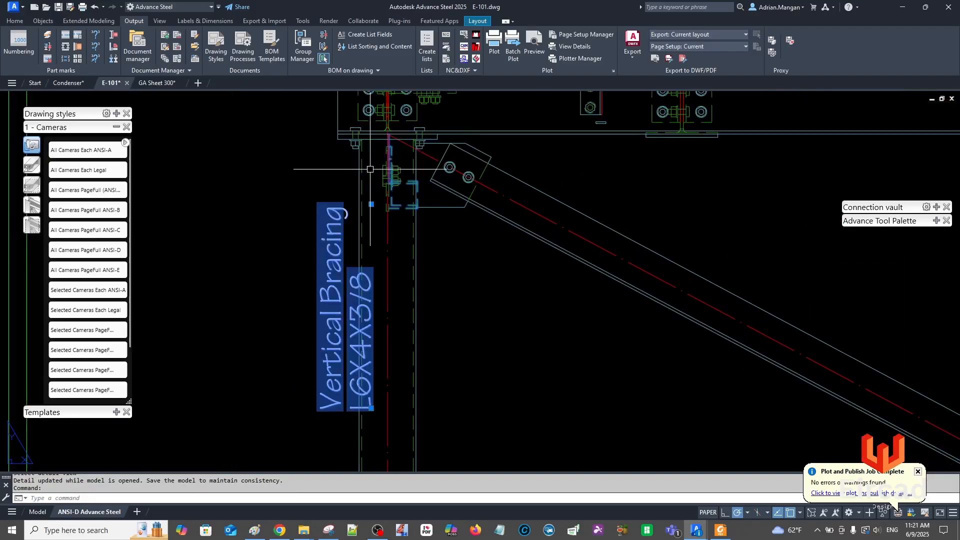
{"action": "scroll", "coordinate": [370, 169], "scroll_direction": "down", "scroll_amount": 3}
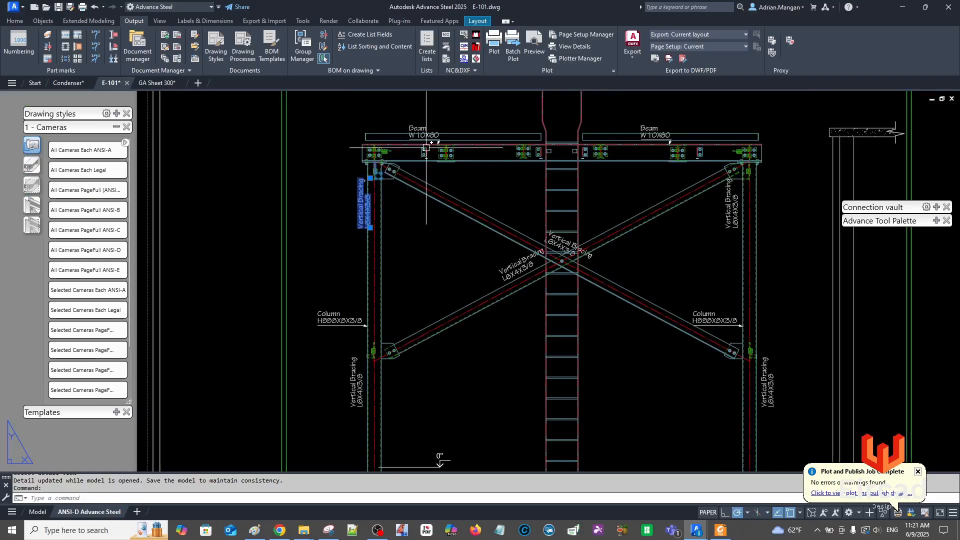
{"action": "scroll", "coordinate": [425, 148], "scroll_direction": "up", "scroll_amount": 3}
{"action": "left_click", "coordinate": [400, 136]}
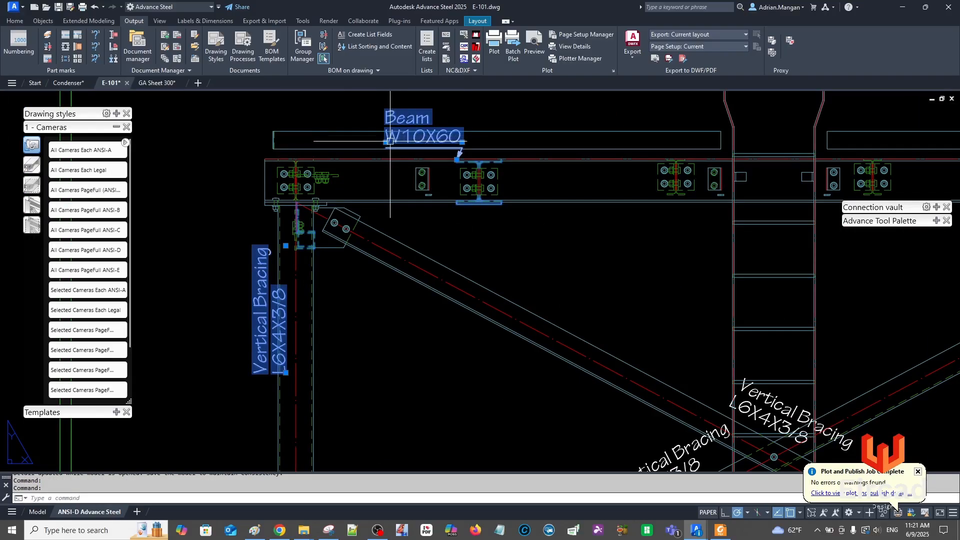
{"action": "scroll", "coordinate": [457, 149], "scroll_direction": "up", "scroll_amount": 2}
{"action": "scroll", "coordinate": [506, 172], "scroll_direction": "up", "scroll_amount": 2}
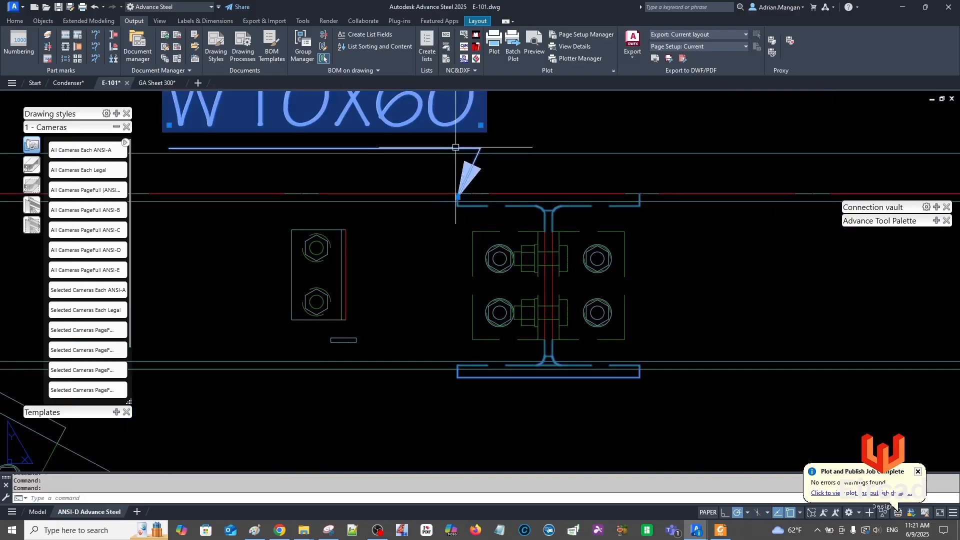
{"action": "scroll", "coordinate": [502, 190], "scroll_direction": "down", "scroll_amount": 4}
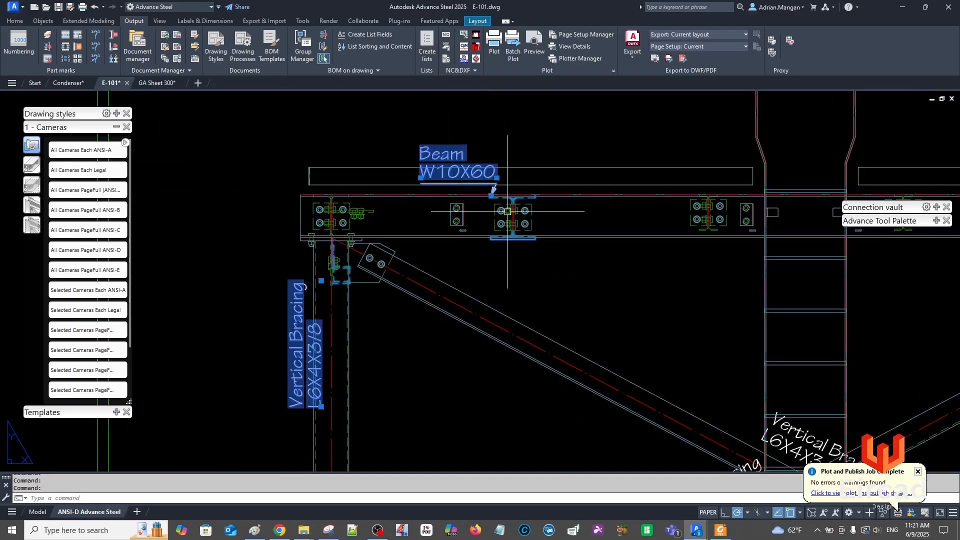
{"action": "middle_click_drag", "start_coordinate": [506, 234], "coordinate": [545, 254]}
{"action": "key", "text": "Escape"}
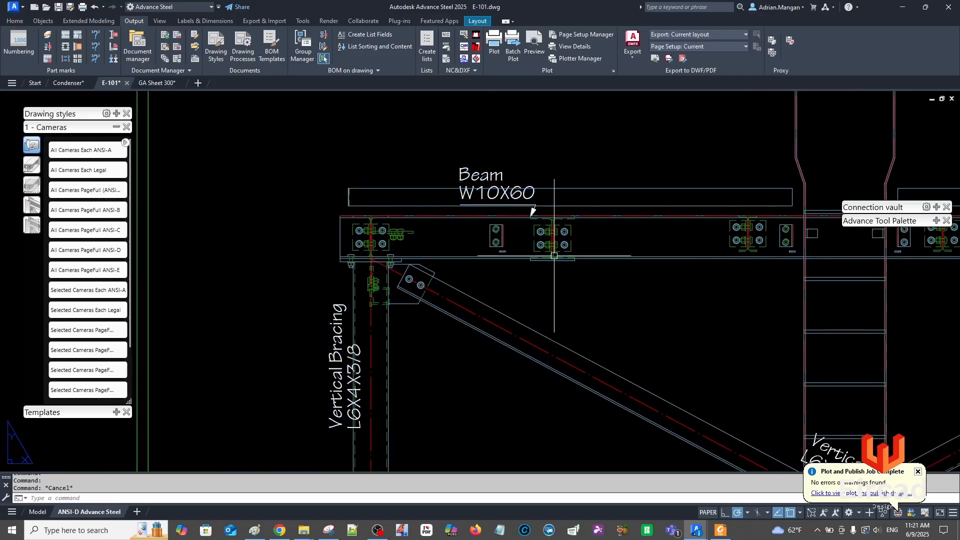
{"action": "scroll", "coordinate": [552, 257], "scroll_direction": "down", "scroll_amount": 3}
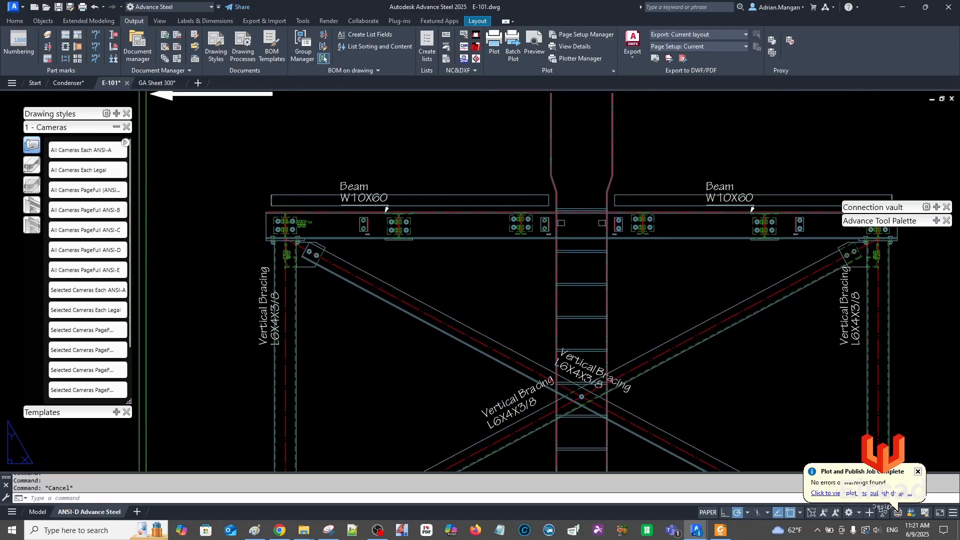
Delete the two Beam W10X60 labels above the top beam of the elevation
{"action": "left_click", "coordinate": [358, 188]}
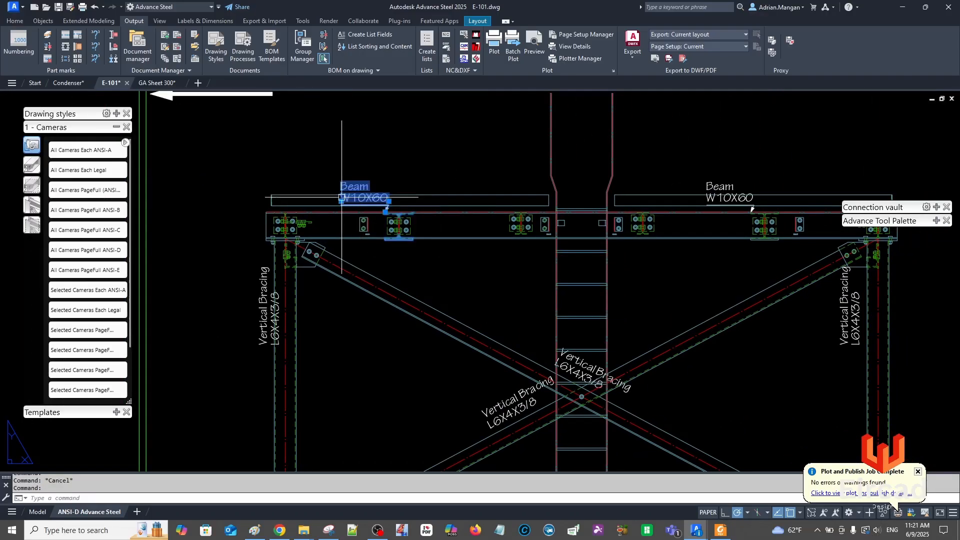
{"action": "left_click", "coordinate": [730, 184]}
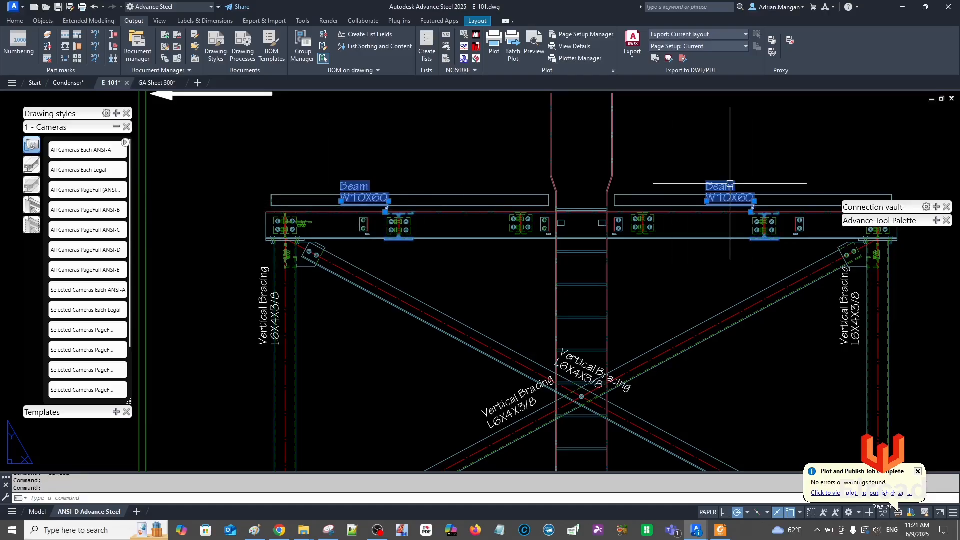
{"action": "key", "text": "Delete"}
Inspect the top beam connections and check which member the Vertical Bracing label beside the right column belongs to
{"action": "middle_click_drag", "start_coordinate": [665, 150], "coordinate": [633, 128]}
{"action": "middle_click_drag", "start_coordinate": [677, 221], "coordinate": [550, 214]}
{"action": "scroll", "coordinate": [444, 177], "scroll_direction": "up", "scroll_amount": 4}
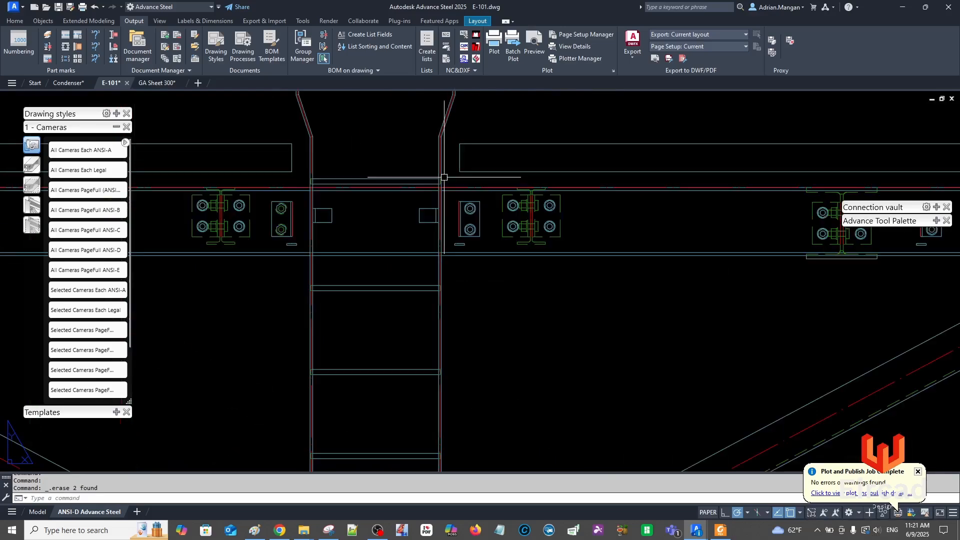
{"action": "scroll", "coordinate": [557, 167], "scroll_direction": "down", "scroll_amount": 4}
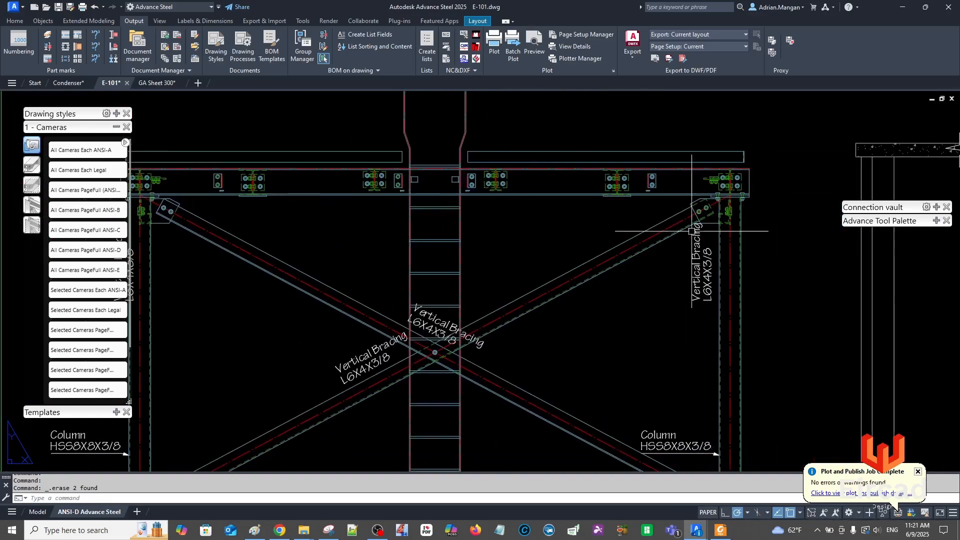
{"action": "left_click", "coordinate": [702, 250]}
{"action": "middle_click_drag", "start_coordinate": [725, 225], "coordinate": [730, 200]}
{"action": "scroll", "coordinate": [730, 200], "scroll_direction": "up", "scroll_amount": 10}
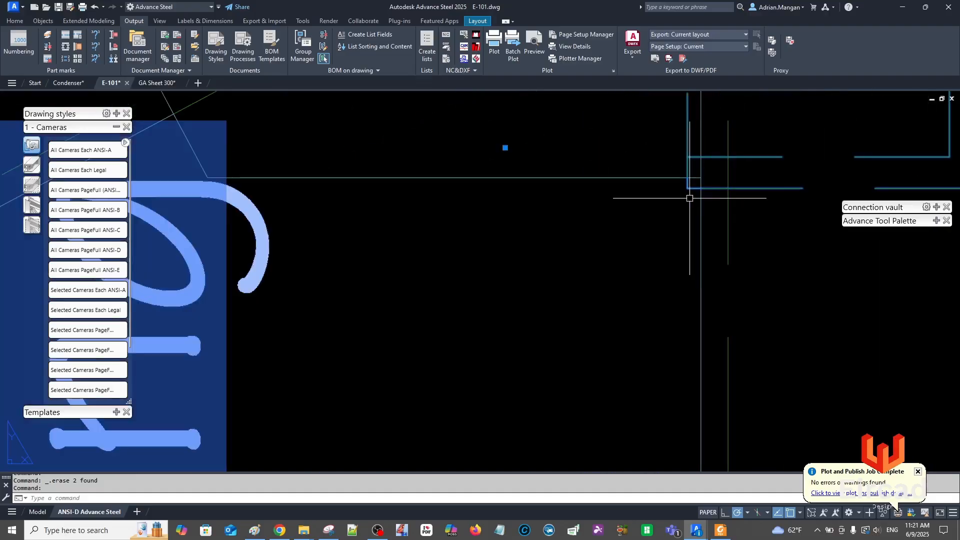
{"action": "scroll", "coordinate": [691, 196], "scroll_direction": "down", "scroll_amount": 5}
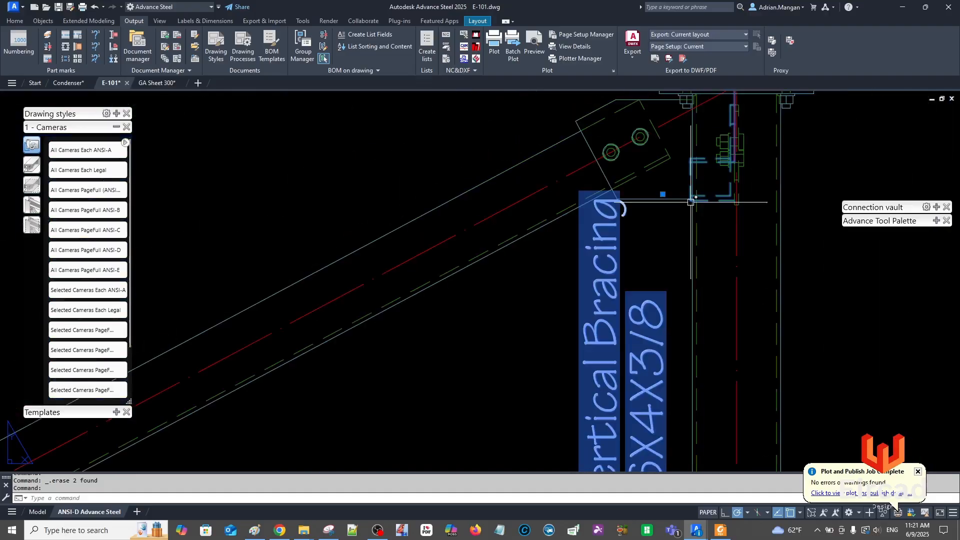
{"action": "scroll", "coordinate": [691, 196], "scroll_direction": "down", "scroll_amount": 8}
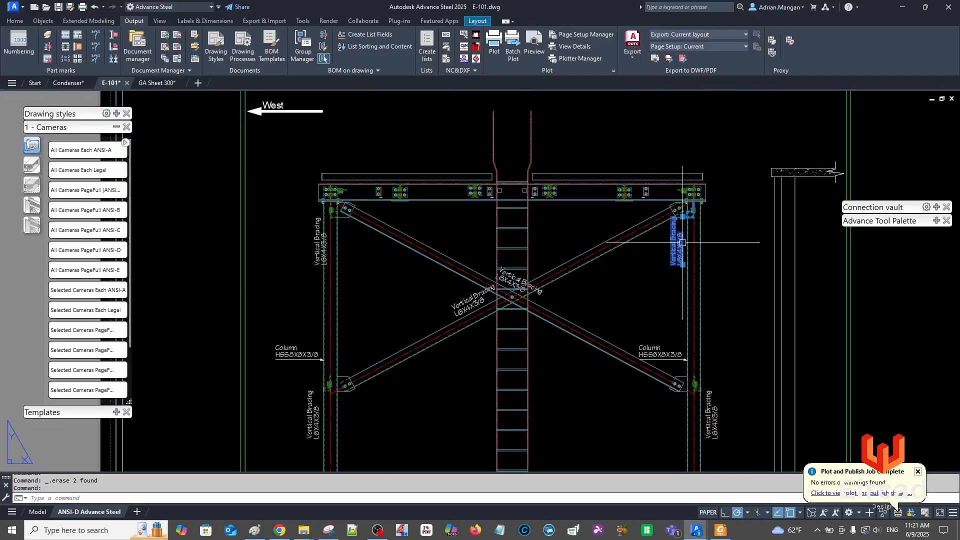
{"action": "middle_click_drag", "start_coordinate": [682, 243], "coordinate": [682, 224]}
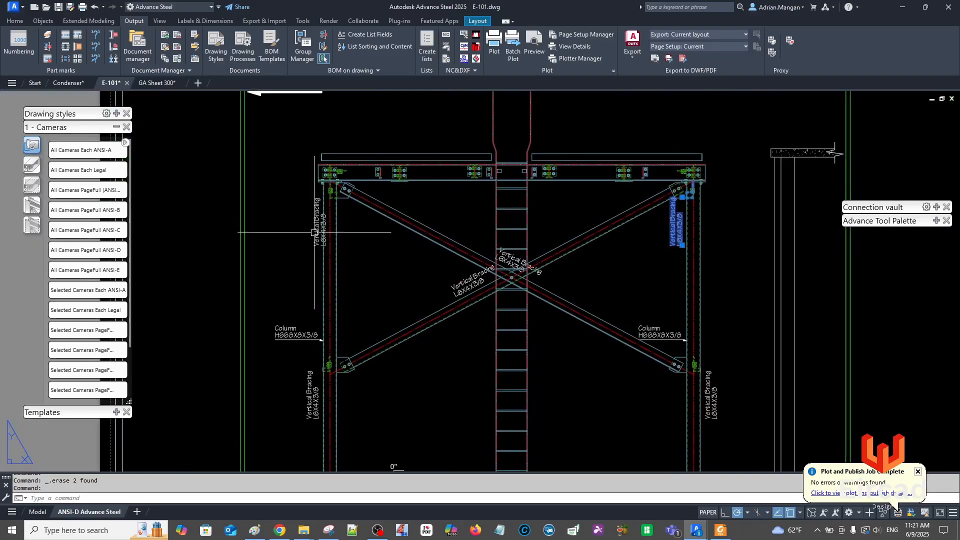
{"action": "key", "text": "Escape"}
Move the two diagonal Vertical Bracing labels from the brace crossing along their braces toward the left column
{"action": "left_click", "coordinate": [463, 284]}
{"action": "left_click_drag", "start_coordinate": [459, 288], "coordinate": [377, 342]}
{"action": "left_click", "coordinate": [514, 260]}
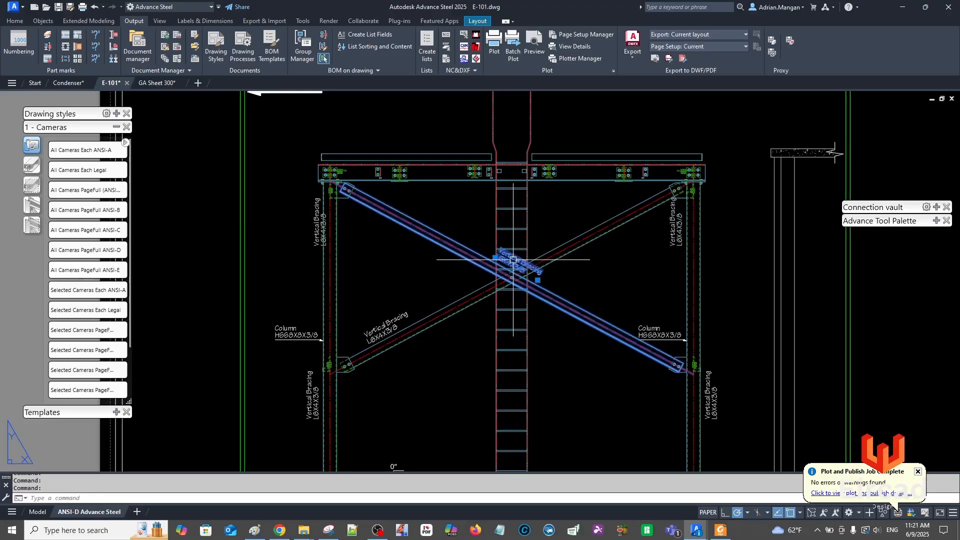
{"action": "left_click_drag", "start_coordinate": [514, 259], "coordinate": [410, 203]}
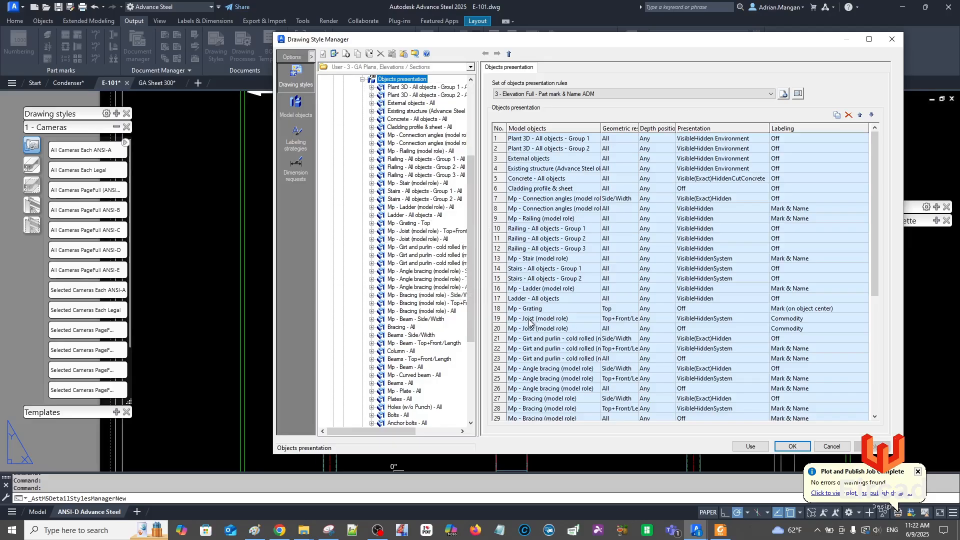
In the object presentation of the elevation style, set the Bracing rule's geometric restriction to Non Linear Side
{"action": "scroll", "coordinate": [552, 340], "scroll_direction": "down", "scroll_amount": 7}
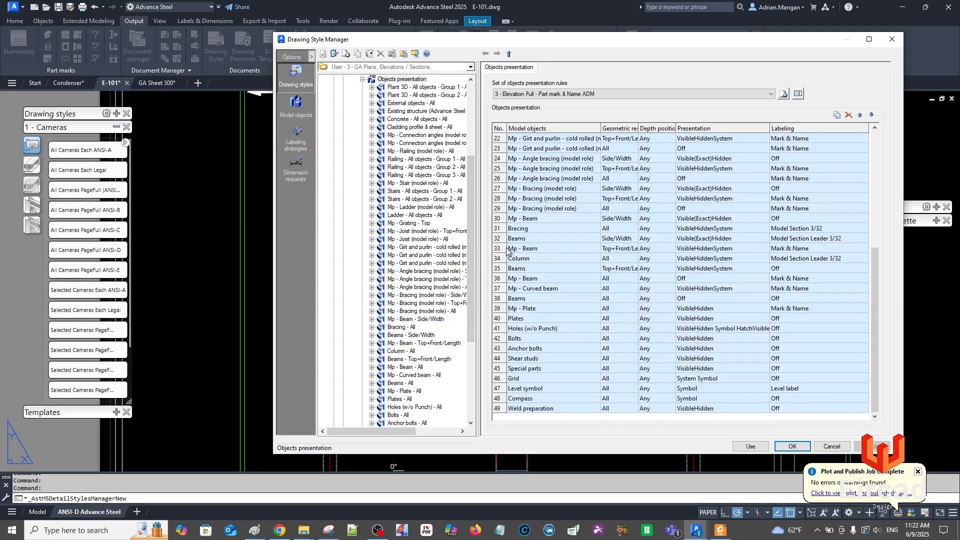
{"action": "left_click", "coordinate": [505, 230]}
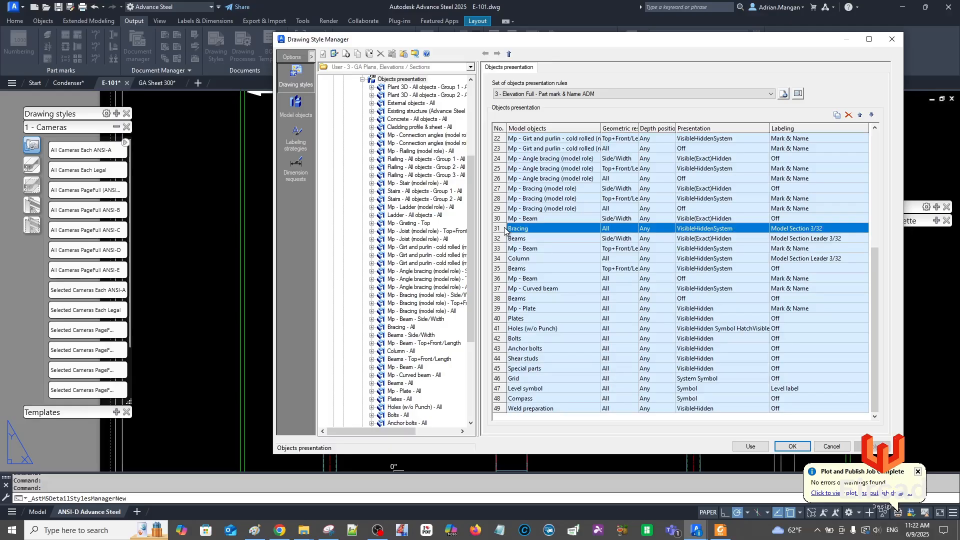
{"action": "double_click", "coordinate": [505, 228]}
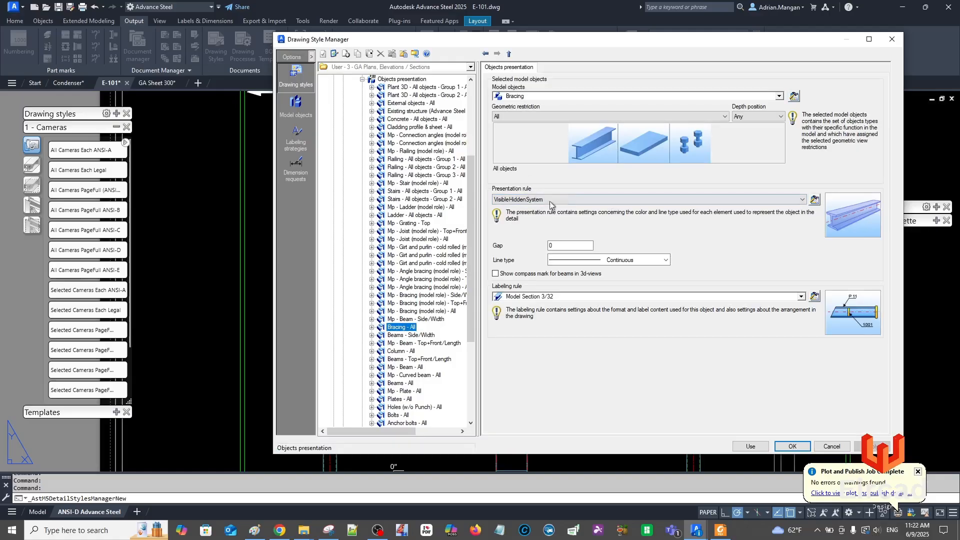
{"action": "left_click", "coordinate": [802, 200]}
{"action": "left_click", "coordinate": [803, 201]}
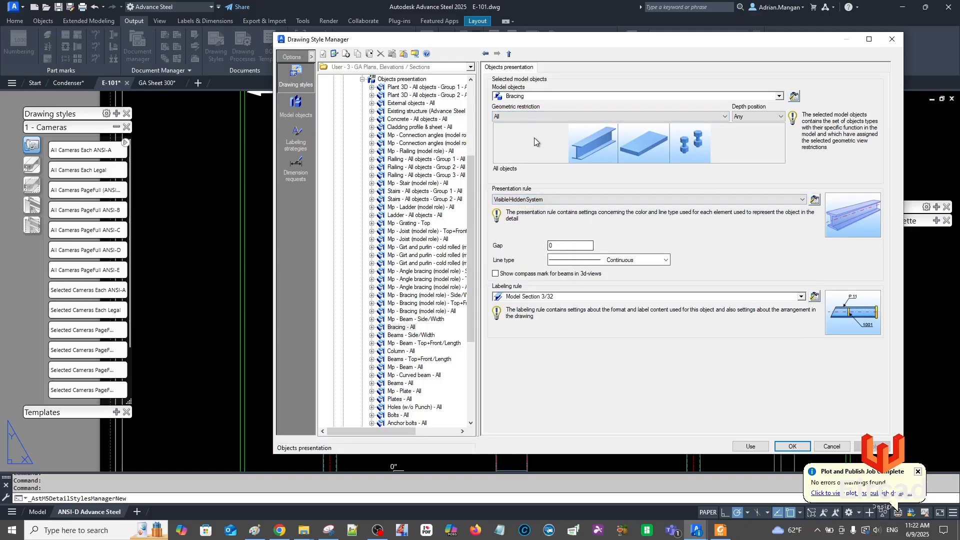
{"action": "left_click", "coordinate": [725, 116]}
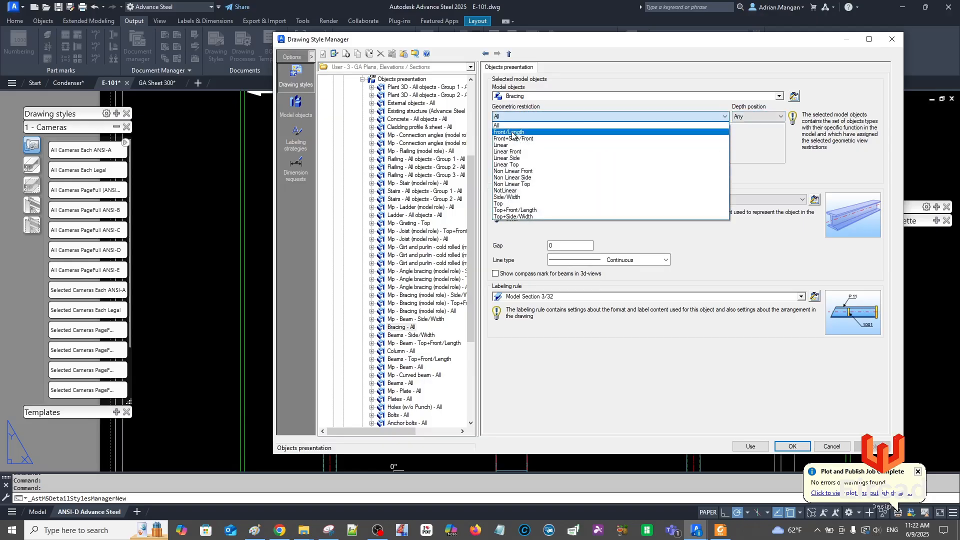
{"action": "left_click", "coordinate": [520, 158]}
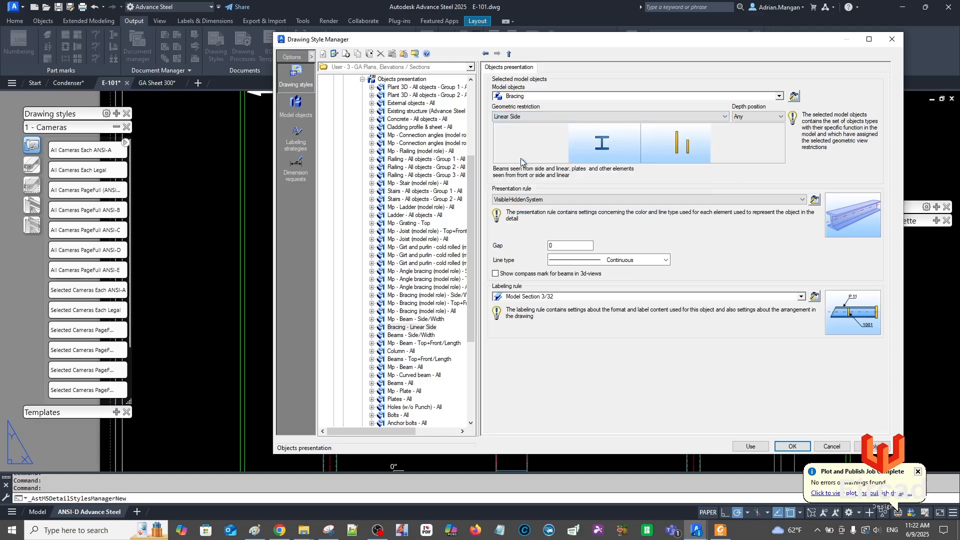
{"action": "left_click", "coordinate": [636, 117]}
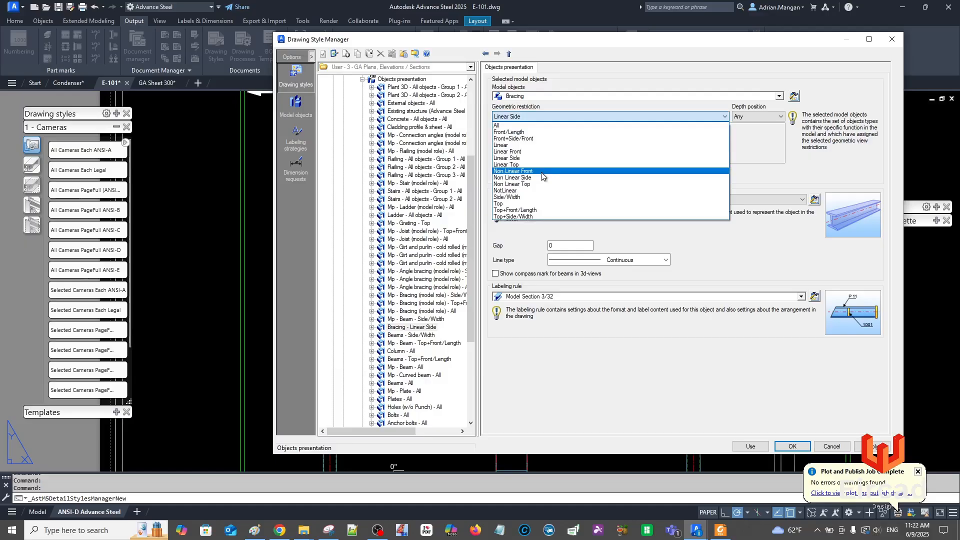
{"action": "left_click", "coordinate": [543, 177]}
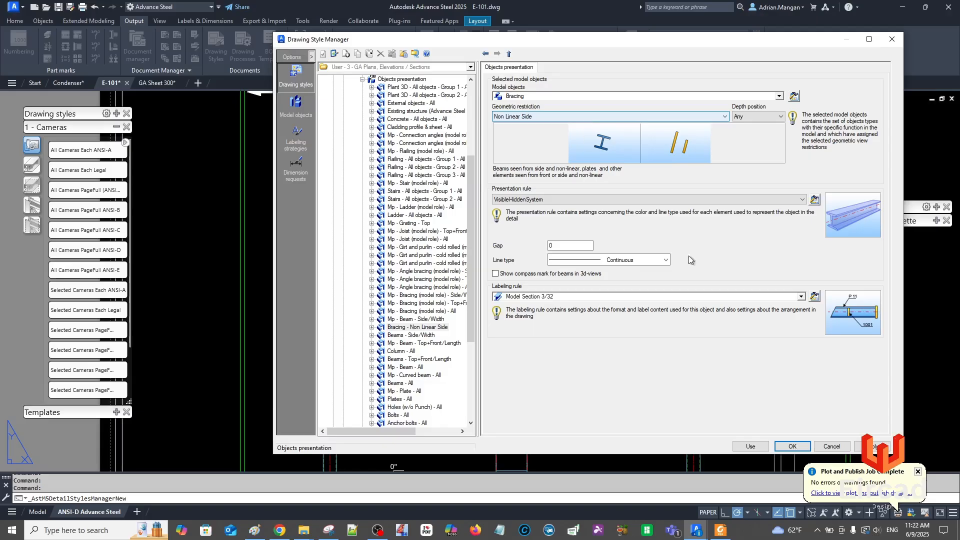
Use the revised elevation style with the restricted Bracing rule to update the Gridline 12.2 elevation again
{"action": "left_click", "coordinate": [750, 446]}
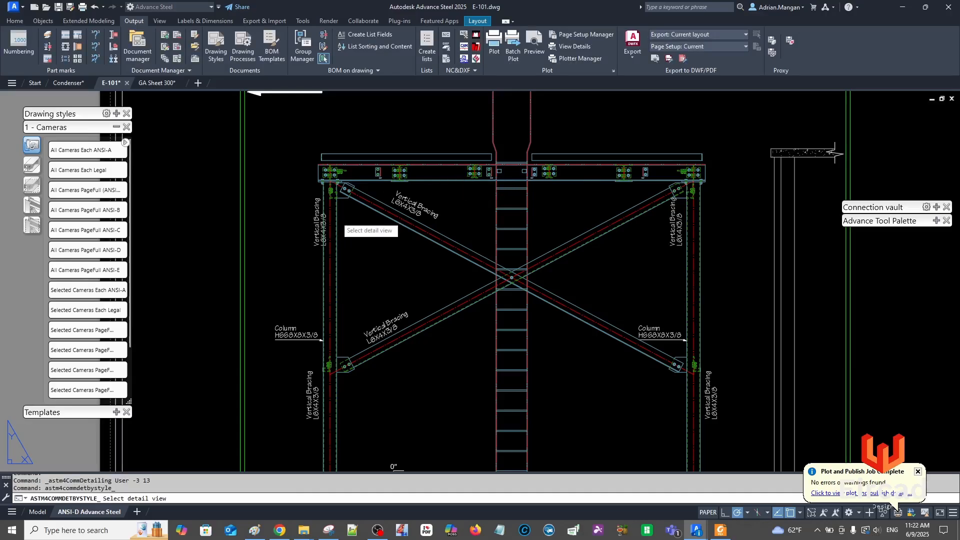
{"action": "left_click", "coordinate": [335, 216]}
{"action": "left_click", "coordinate": [336, 217]}
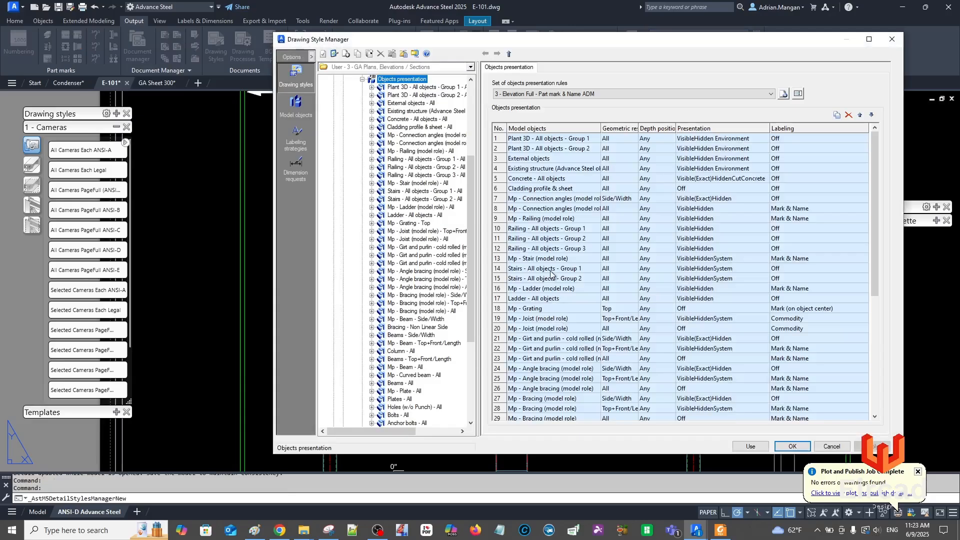
Open the Column rule in the elevation style's object presentation for editing
{"action": "scroll", "coordinate": [536, 325], "scroll_direction": "down", "scroll_amount": 5}
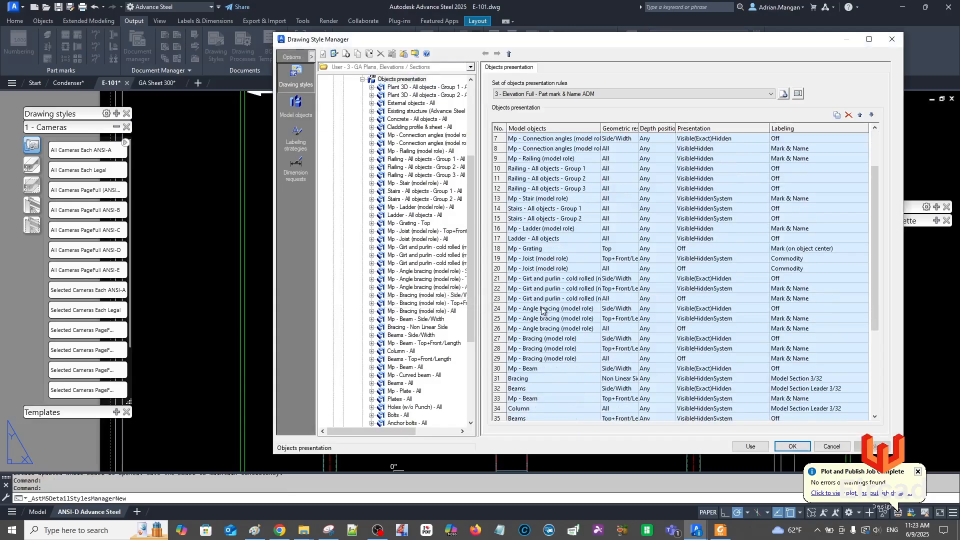
{"action": "double_click", "coordinate": [515, 338]}
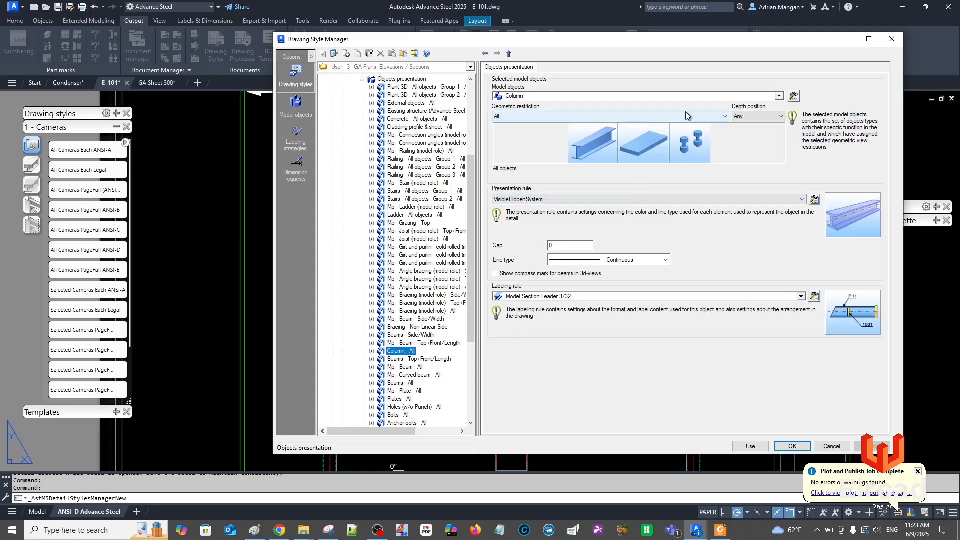
{"action": "left_click", "coordinate": [722, 117]}
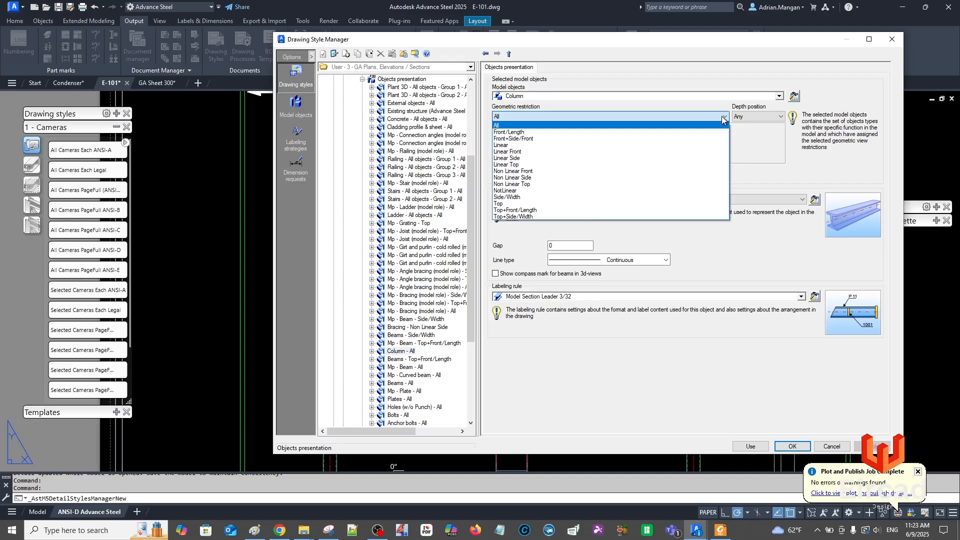
{"action": "left_click", "coordinate": [721, 119]}
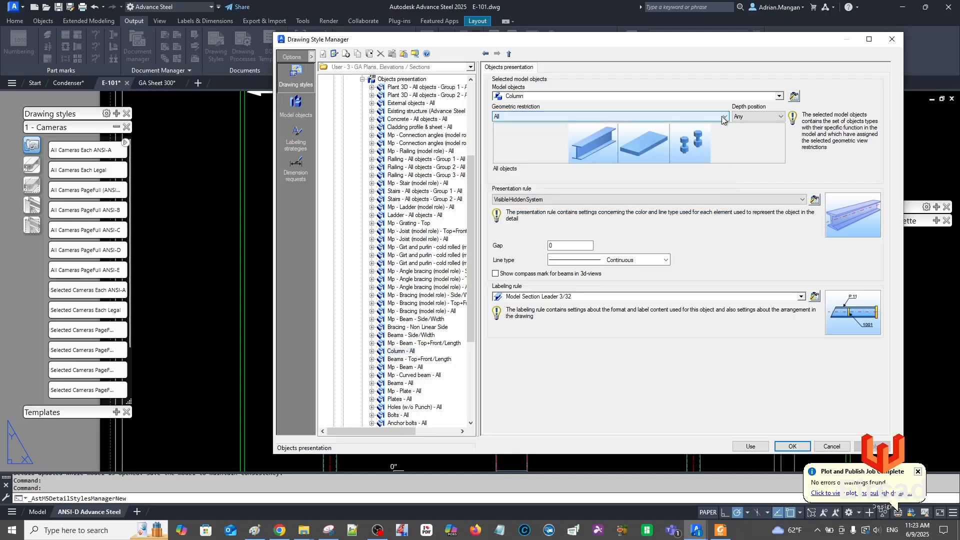
{"action": "left_click", "coordinate": [722, 118]}
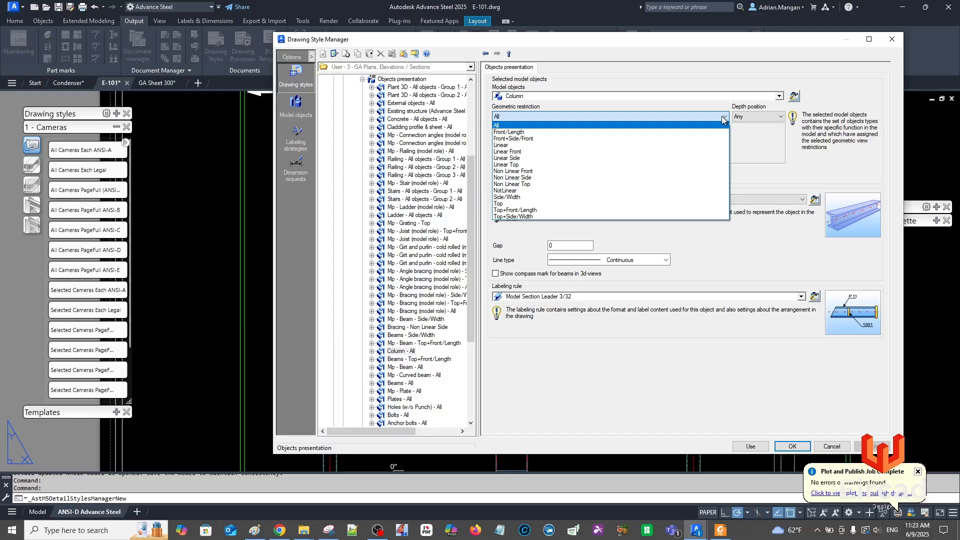
In the objects presentation rules of 3 - Elevation View ADM, set the row 35 Beams rule's geometric restriction to Side/Width
{"action": "scroll", "coordinate": [394, 116], "scroll_direction": "up", "scroll_amount": 2}
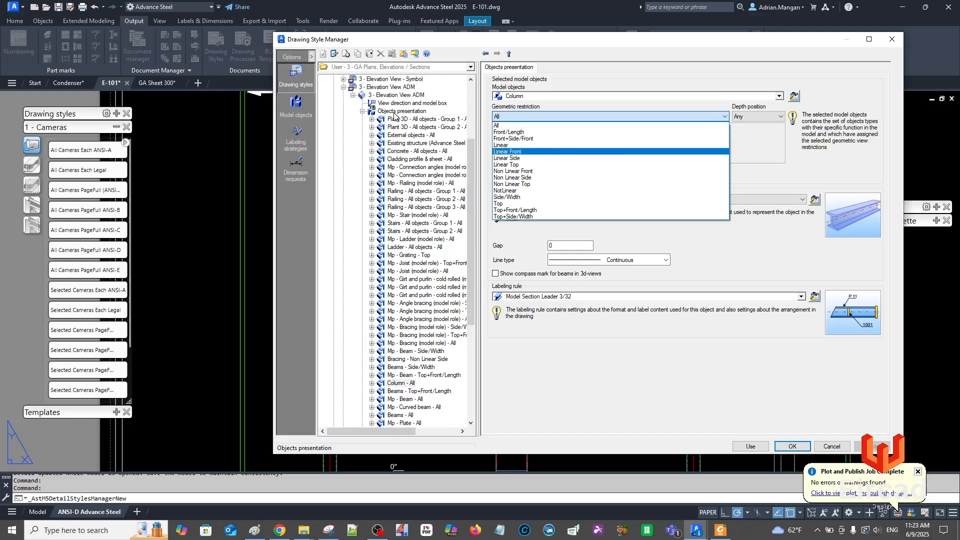
{"action": "left_click", "coordinate": [404, 114]}
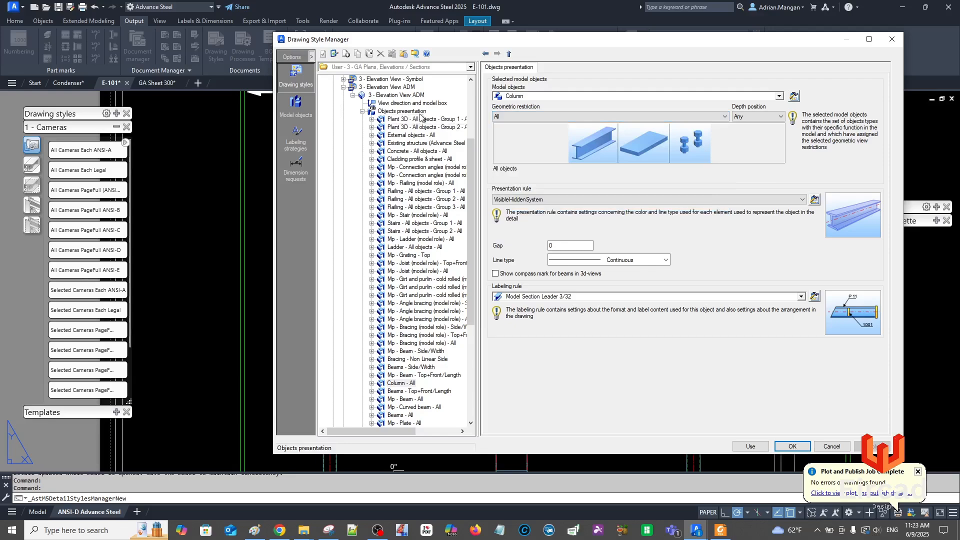
{"action": "left_click", "coordinate": [404, 112]}
{"action": "scroll", "coordinate": [614, 235], "scroll_direction": "down", "scroll_amount": 2}
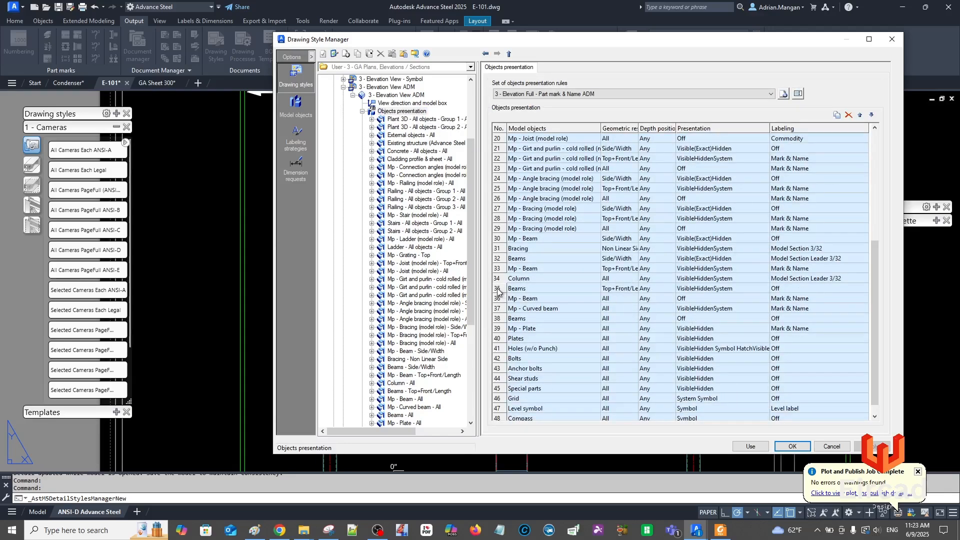
{"action": "left_click", "coordinate": [617, 291]}
{"action": "left_click", "coordinate": [633, 289]}
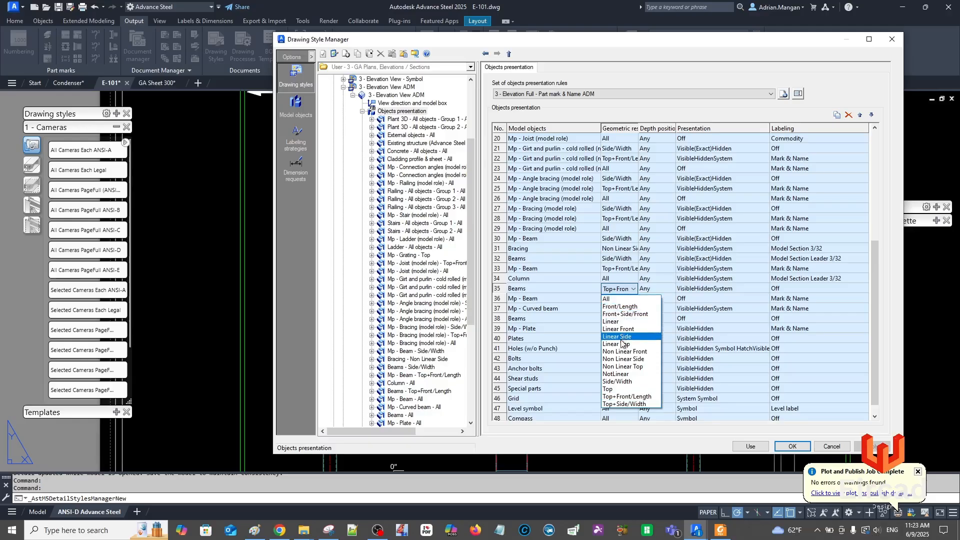
{"action": "left_click", "coordinate": [620, 382]}
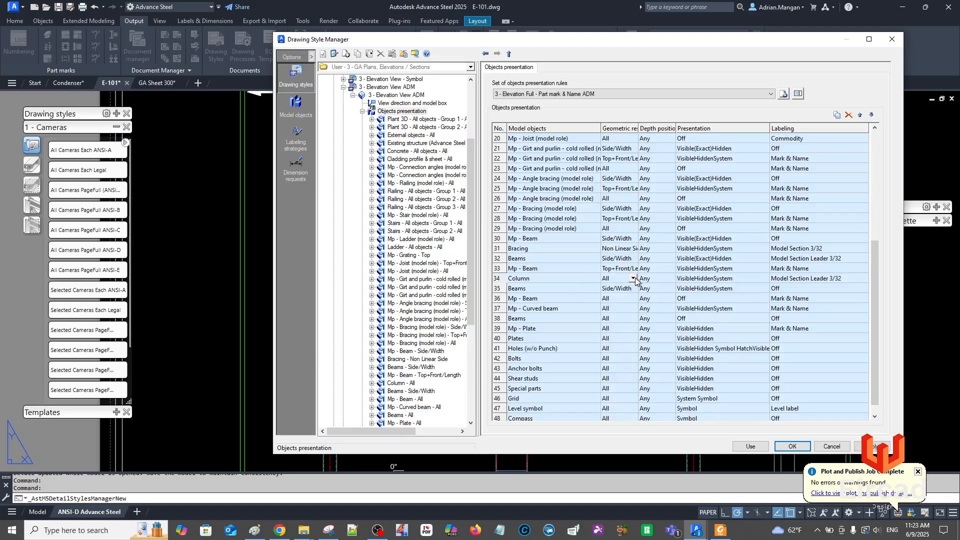
Set the Column rule's geometric restriction to Non Linear Side and apply the style to the elevation detail view
{"action": "double_click", "coordinate": [635, 278]}
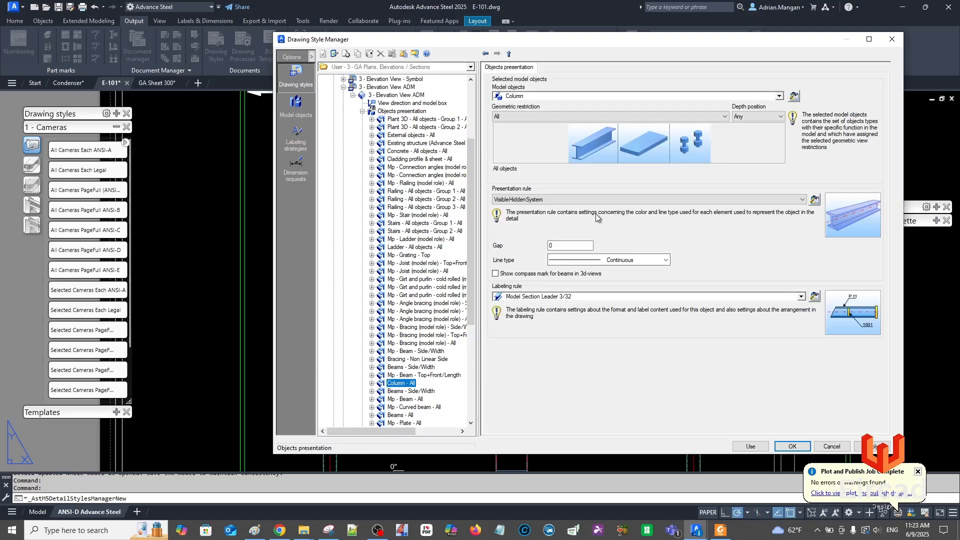
{"action": "left_click", "coordinate": [724, 116]}
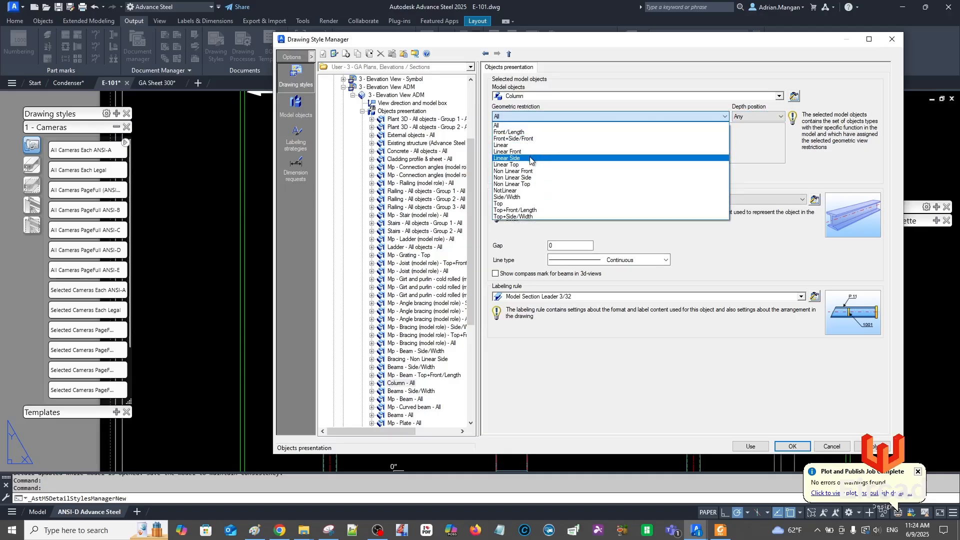
{"action": "left_click", "coordinate": [525, 178]}
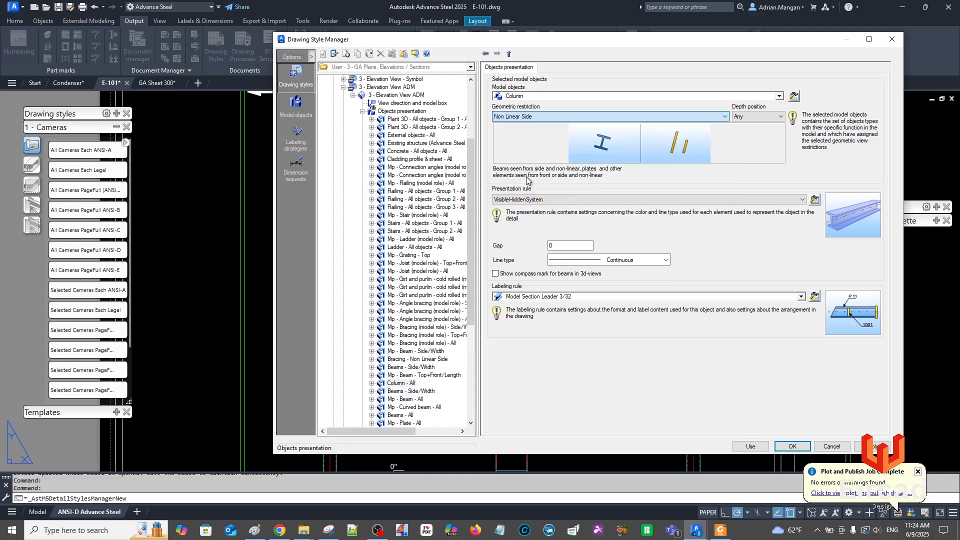
{"action": "left_click", "coordinate": [750, 447]}
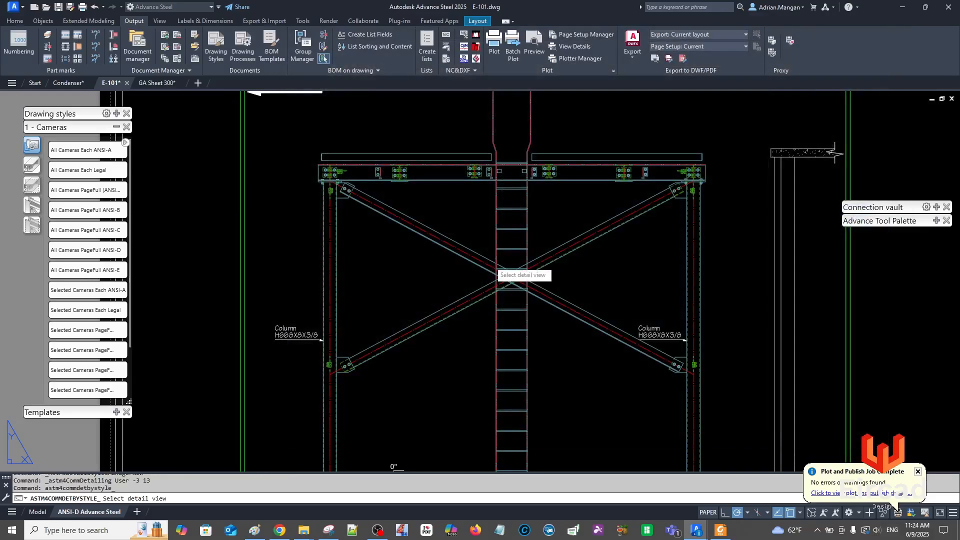
{"action": "left_click", "coordinate": [491, 261]}
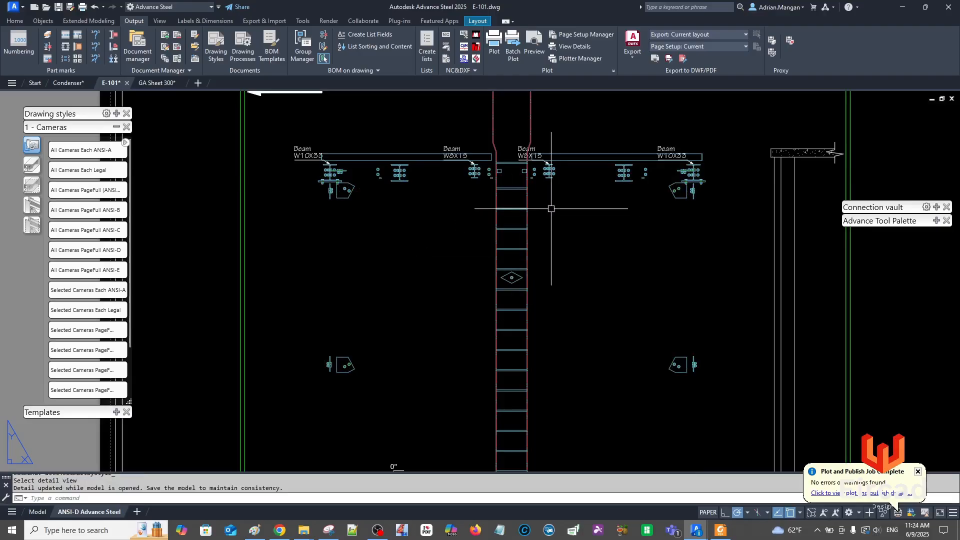
Set the Column rule's geometric restriction in row 34 back to All and apply the style to the elevation view
{"action": "scroll", "coordinate": [550, 210], "scroll_direction": "down", "scroll_amount": 2}
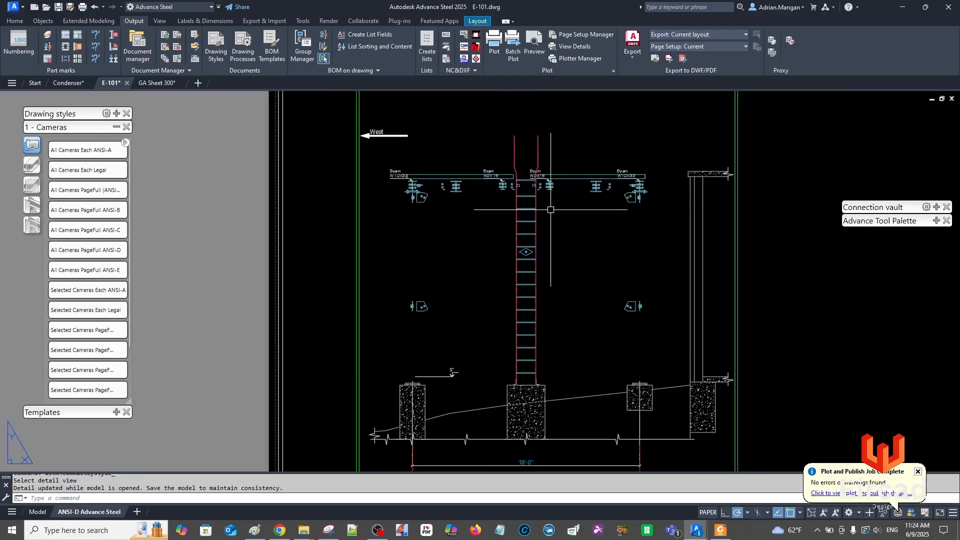
{"action": "scroll", "coordinate": [632, 183], "scroll_direction": "up", "scroll_amount": 4}
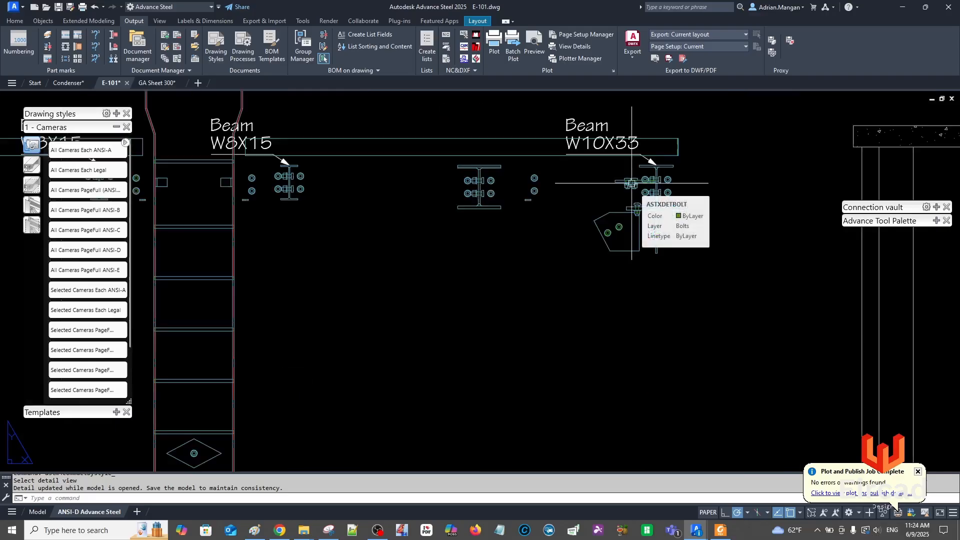
{"action": "scroll", "coordinate": [631, 183], "scroll_direction": "down", "scroll_amount": 4}
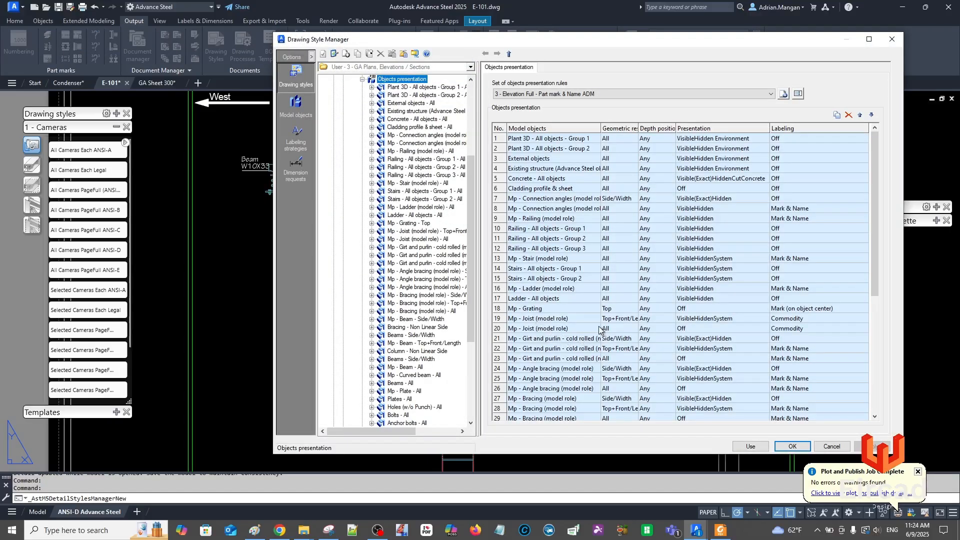
{"action": "scroll", "coordinate": [553, 342], "scroll_direction": "down", "scroll_amount": 4}
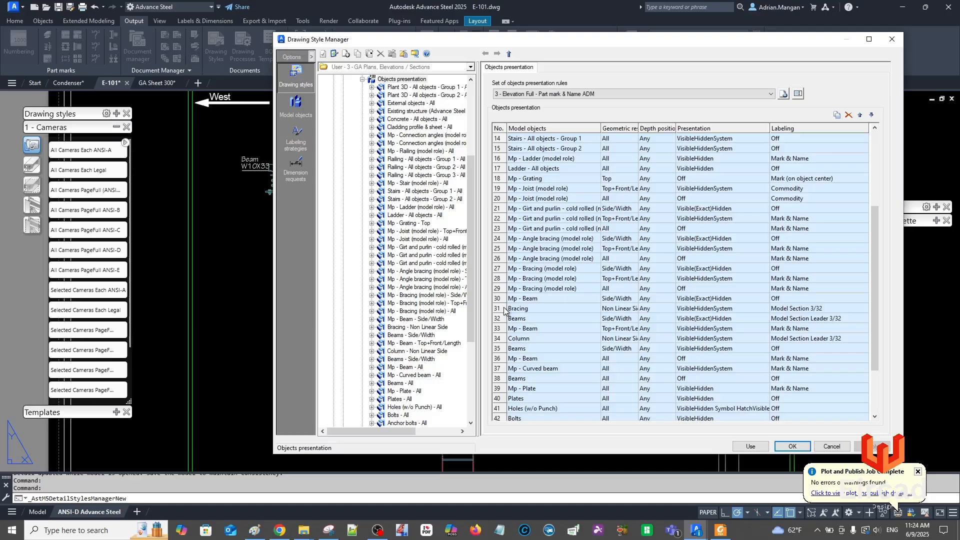
{"action": "left_click", "coordinate": [498, 343]}
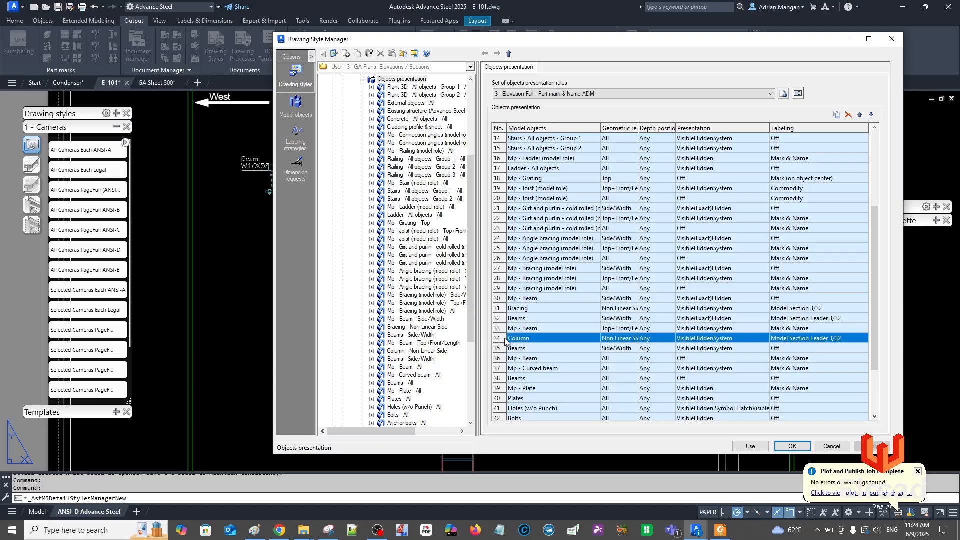
{"action": "left_click", "coordinate": [635, 343]}
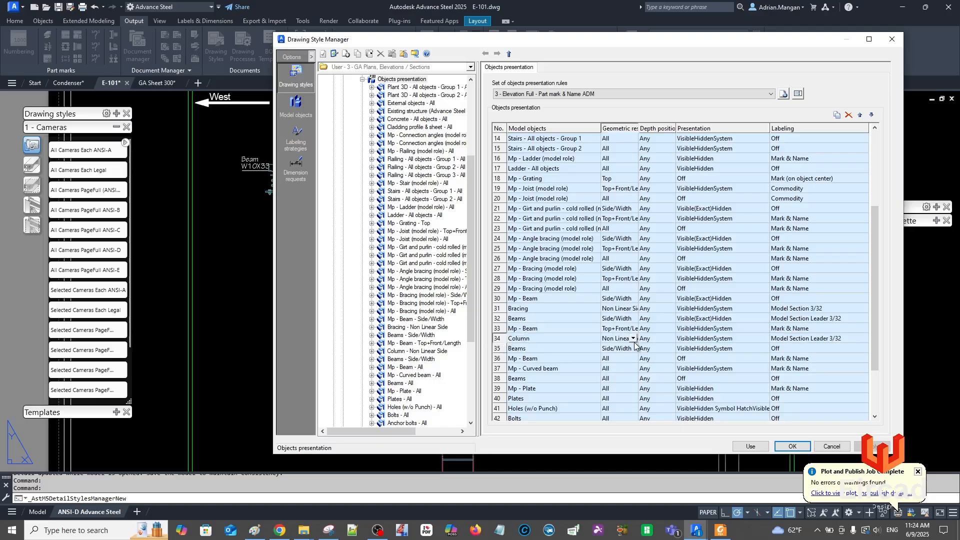
{"action": "left_click", "coordinate": [635, 340]}
{"action": "left_click", "coordinate": [627, 350]}
{"action": "left_click", "coordinate": [751, 445]}
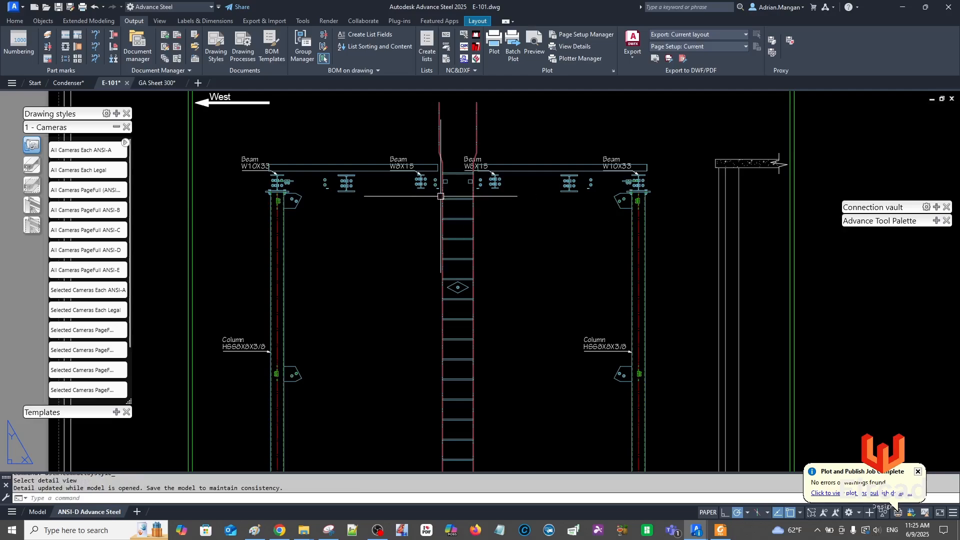
Set the row 32 Beams rule's geometric restriction to All and apply the style to the elevation detail view
{"action": "middle_click_drag", "start_coordinate": [351, 177], "coordinate": [415, 172]}
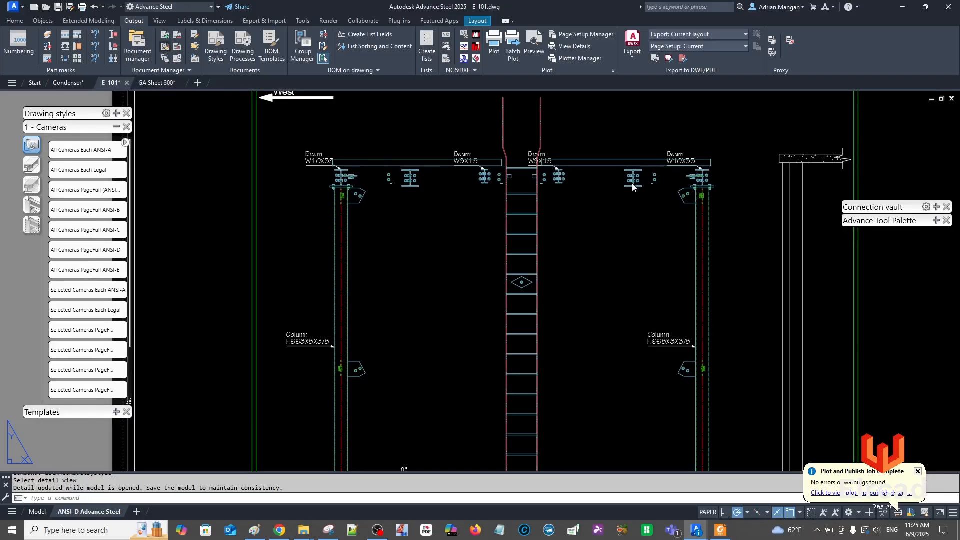
{"action": "left_click", "coordinate": [408, 193]}
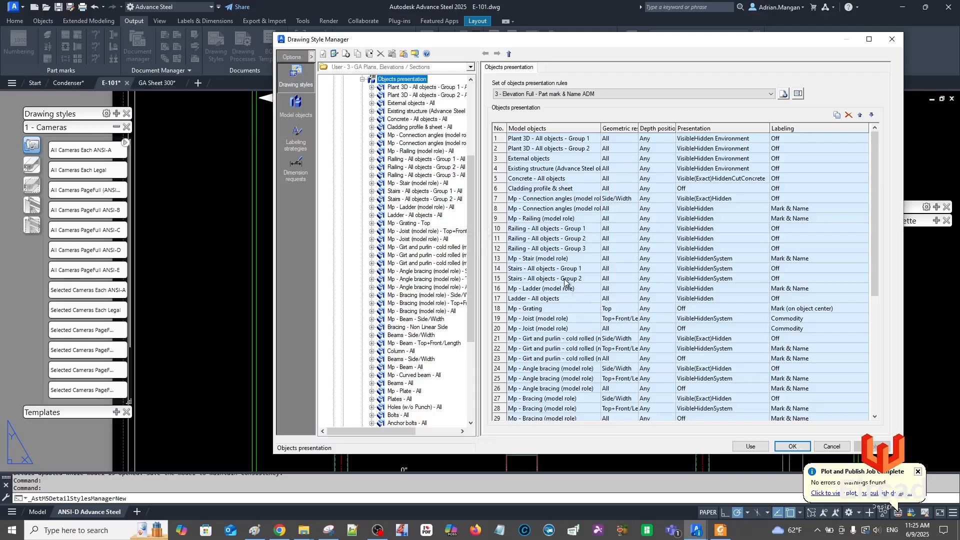
{"action": "scroll", "coordinate": [565, 282], "scroll_direction": "down", "scroll_amount": 6}
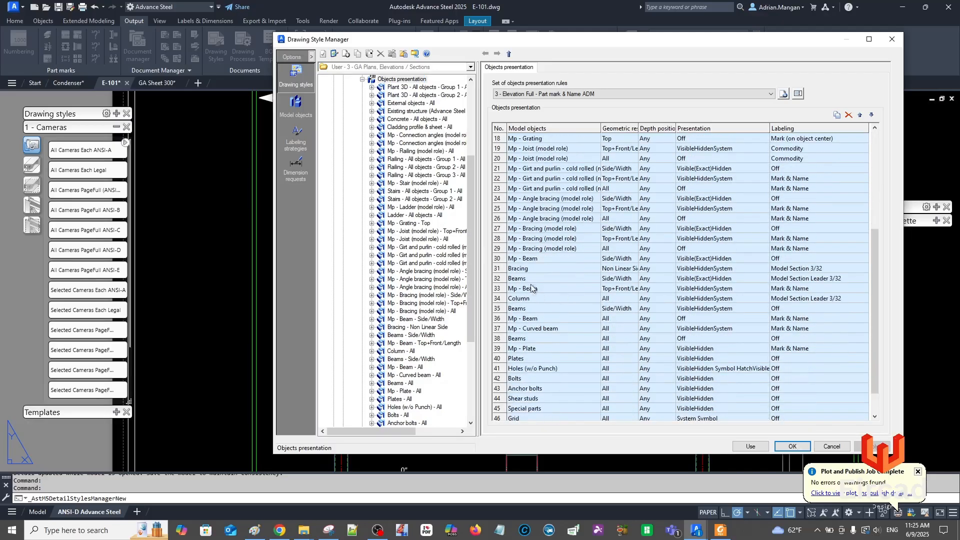
{"action": "left_click", "coordinate": [637, 279]}
{"action": "left_click", "coordinate": [632, 279]}
{"action": "left_click", "coordinate": [628, 292]}
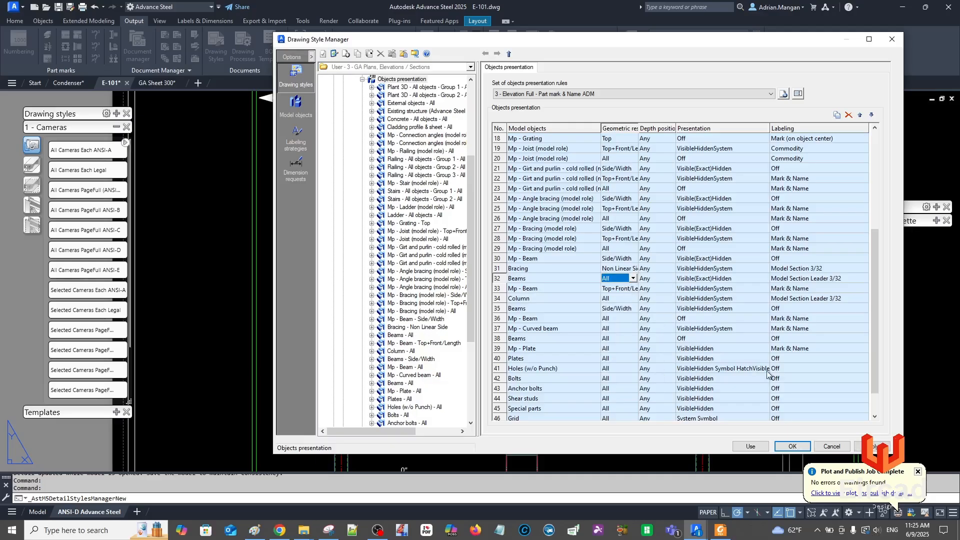
{"action": "left_click", "coordinate": [748, 448]}
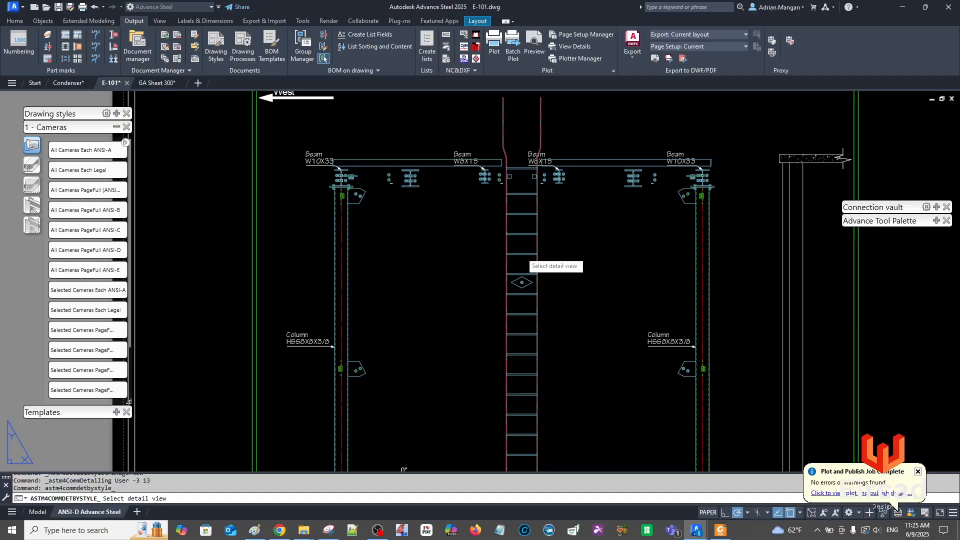
{"action": "left_click", "coordinate": [523, 253]}
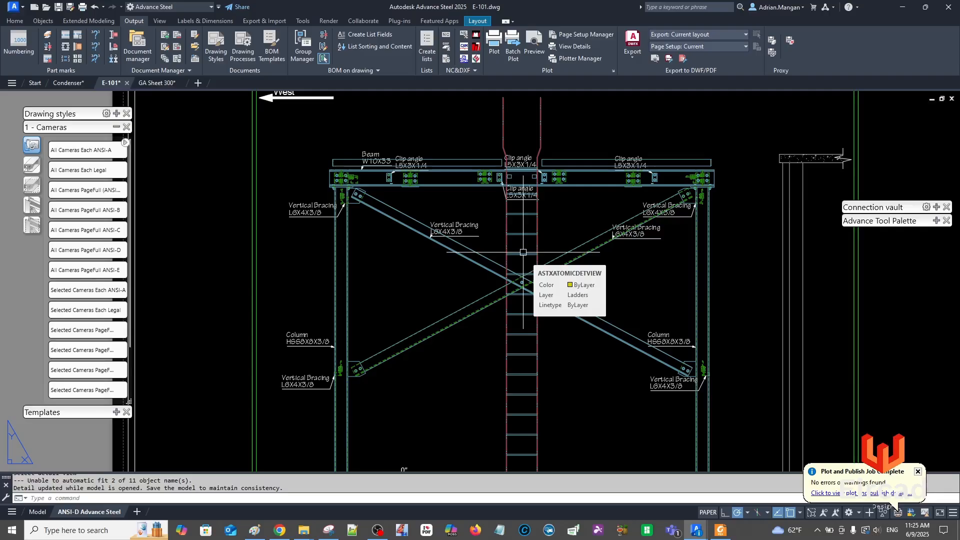
Check the beams and bracing in the updated elevation, and set the row 32 Beams rule's geometric restriction back to Side/Width
{"action": "scroll", "coordinate": [445, 211], "scroll_direction": "up", "scroll_amount": 3}
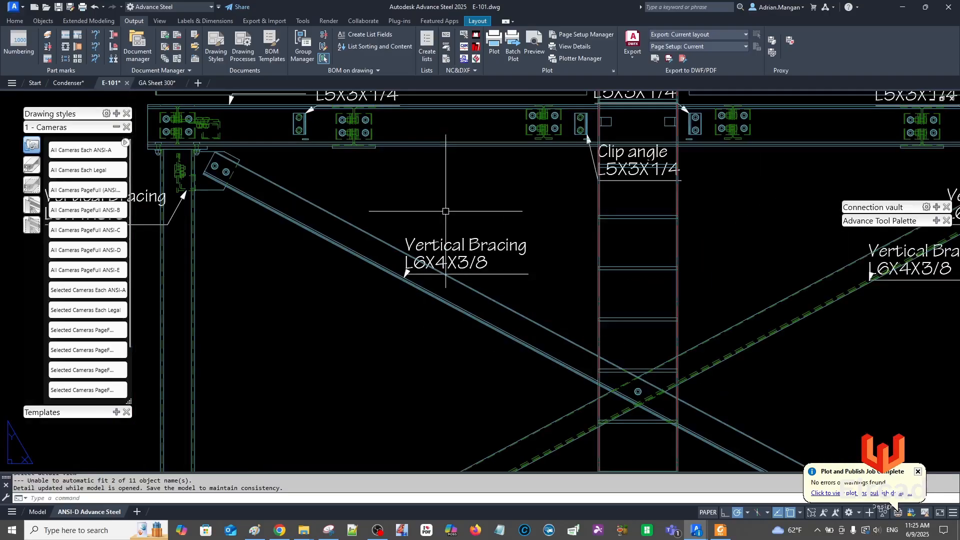
{"action": "scroll", "coordinate": [445, 211], "scroll_direction": "down", "scroll_amount": 3}
{"action": "scroll", "coordinate": [290, 195], "scroll_direction": "up", "scroll_amount": 5}
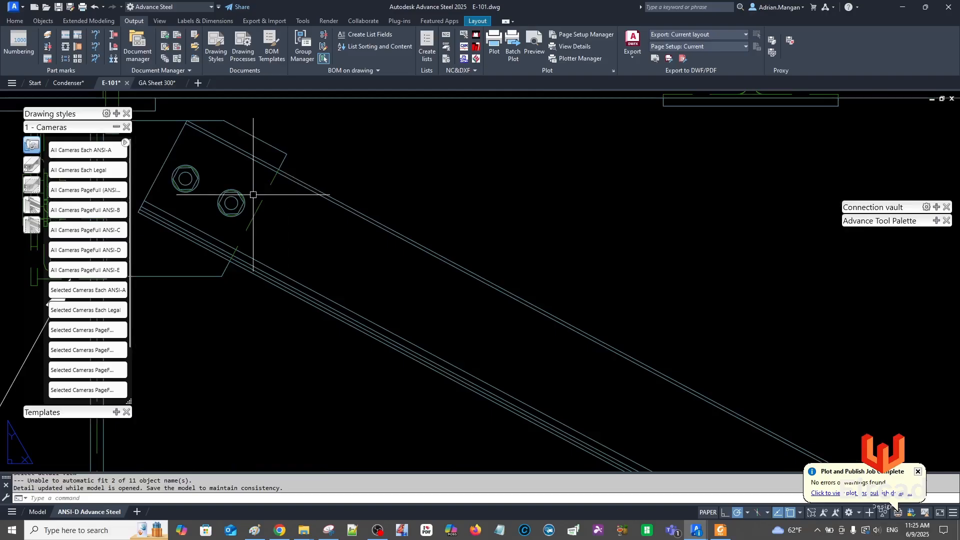
{"action": "scroll", "coordinate": [426, 209], "scroll_direction": "down", "scroll_amount": 6}
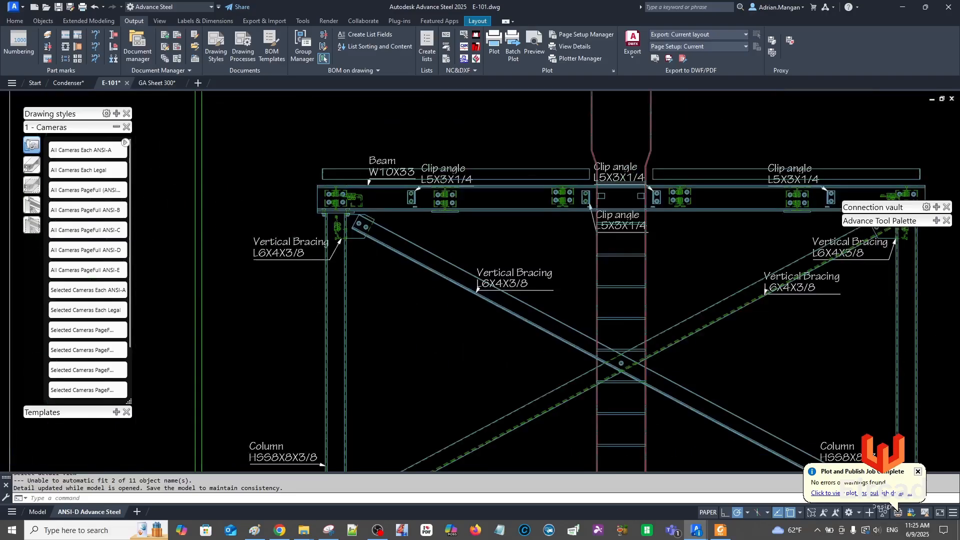
{"action": "middle_click_drag", "start_coordinate": [426, 209], "coordinate": [426, 209]}
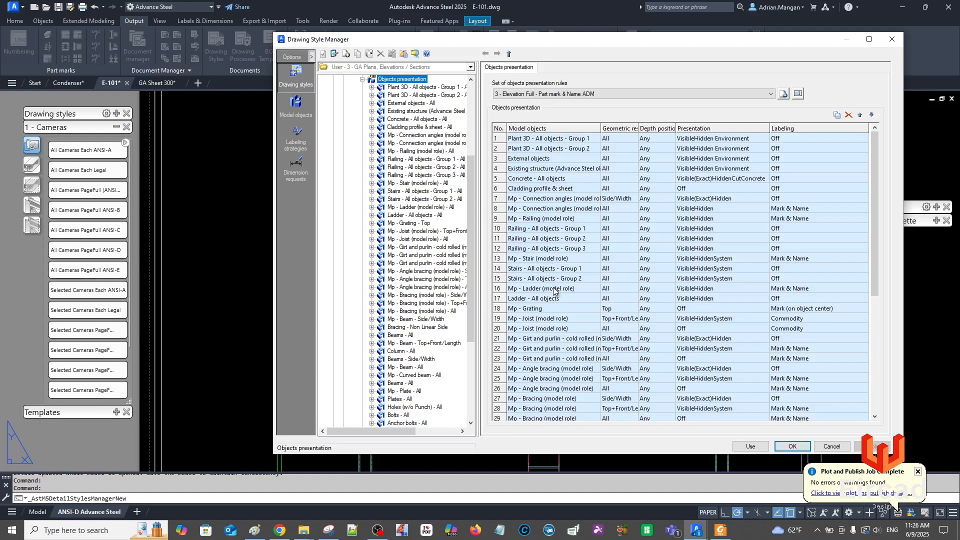
{"action": "scroll", "coordinate": [571, 338], "scroll_direction": "down", "scroll_amount": 5}
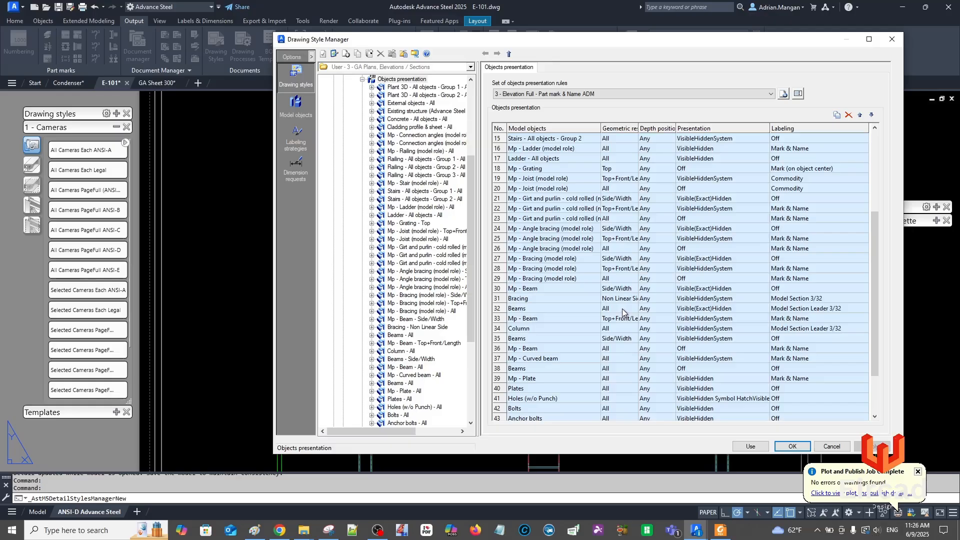
{"action": "left_click", "coordinate": [629, 307]}
{"action": "left_click", "coordinate": [635, 310]}
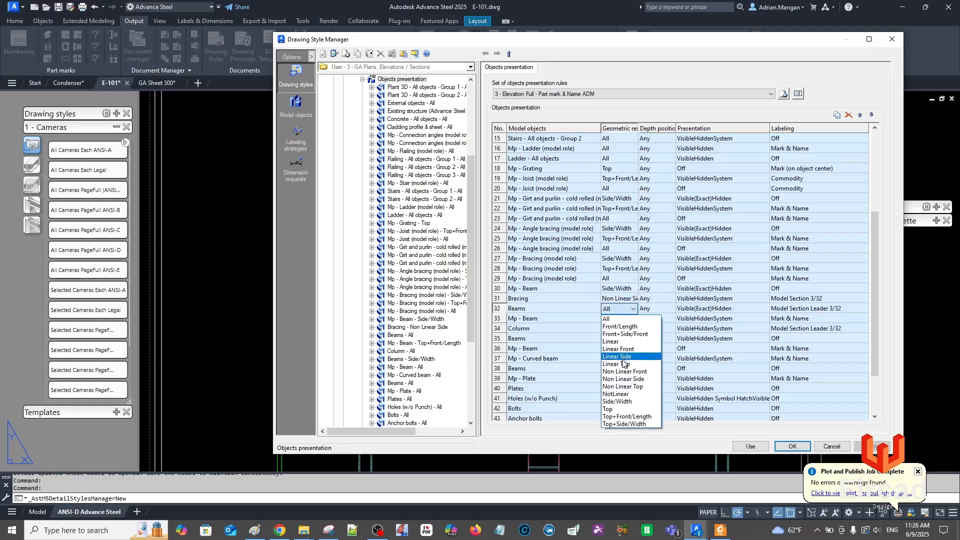
{"action": "left_click", "coordinate": [620, 401]}
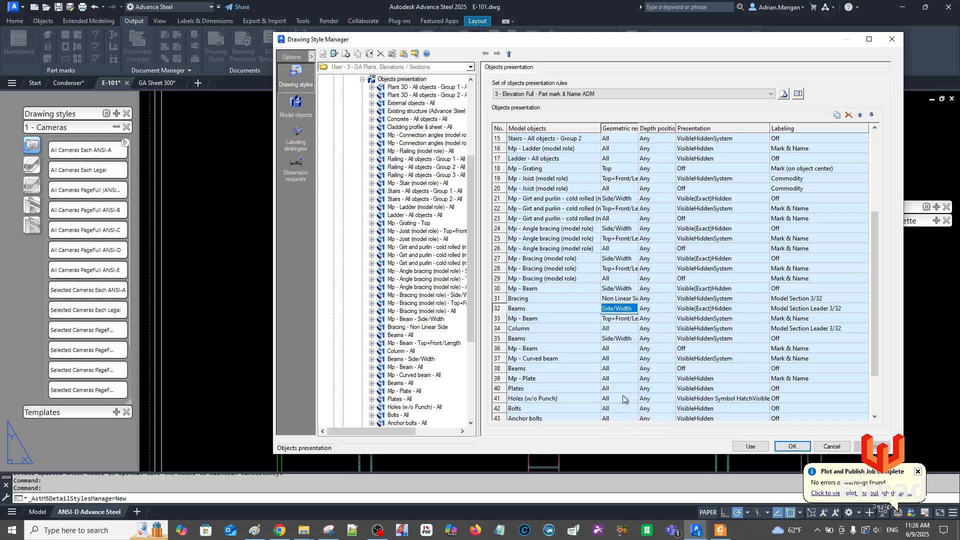
Set the geometric restriction of the row 35 Beams rule to All
{"action": "left_click", "coordinate": [587, 318]}
{"action": "left_click", "coordinate": [555, 329]}
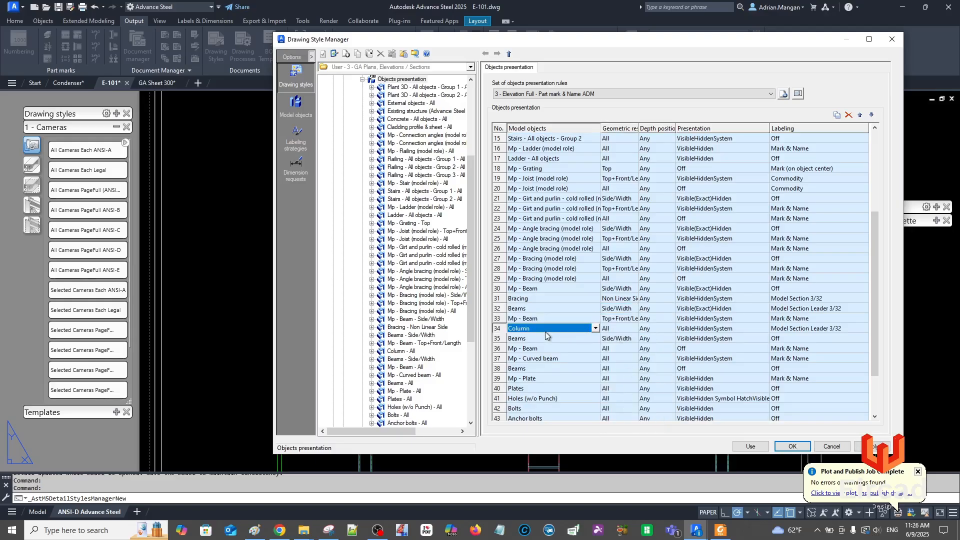
{"action": "left_click", "coordinate": [592, 343]}
{"action": "left_click", "coordinate": [632, 343]}
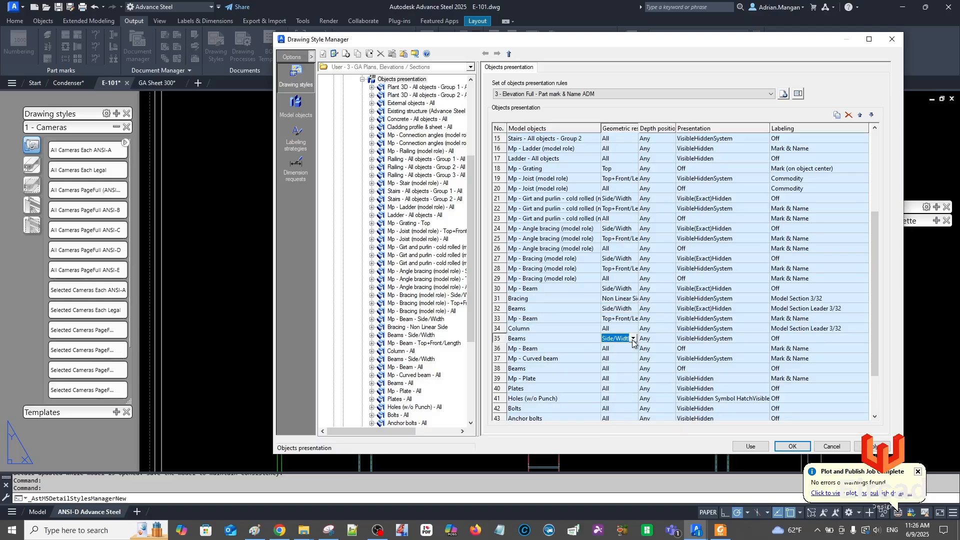
{"action": "left_click", "coordinate": [634, 340]}
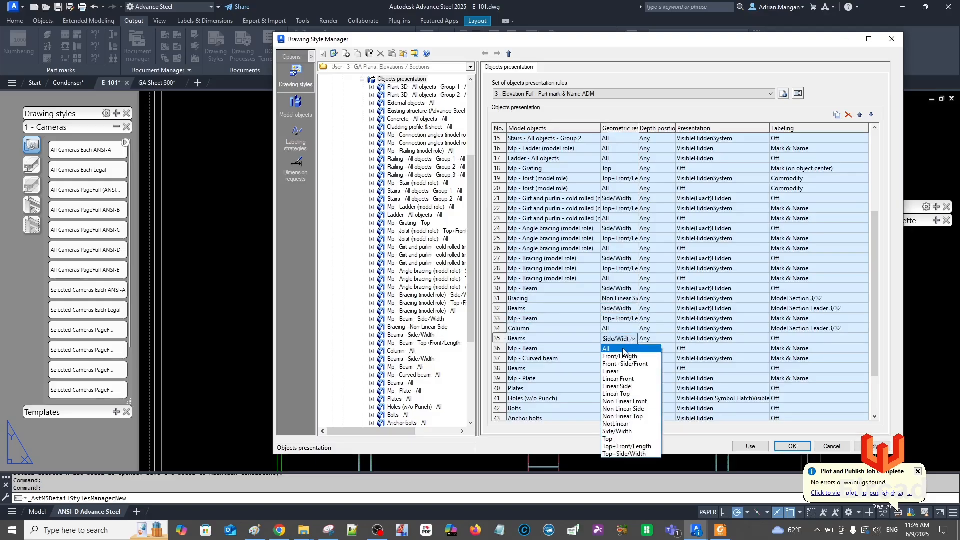
{"action": "left_click", "coordinate": [623, 349]}
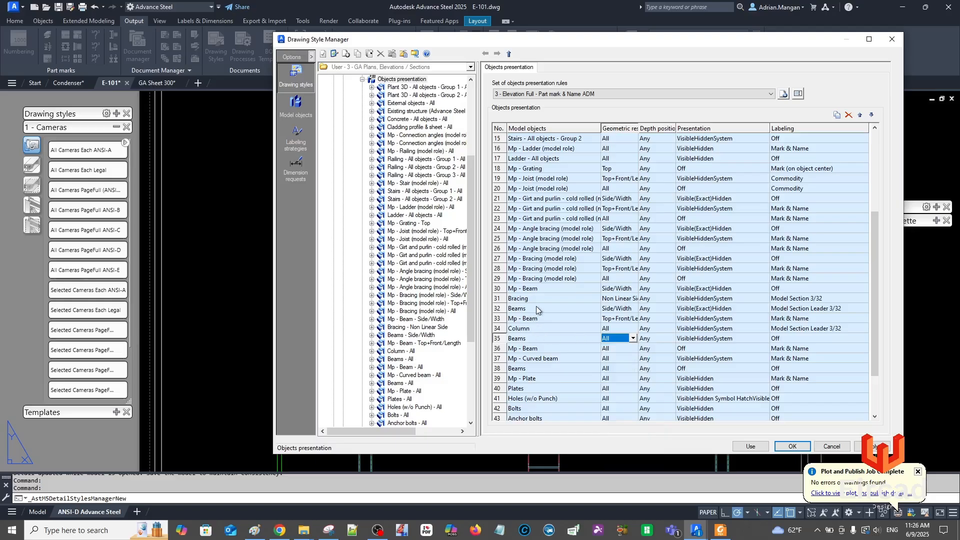
Open the detailed object presentation settings of the row 31 Bracing rule
{"action": "left_click", "coordinate": [613, 300]}
{"action": "left_click", "coordinate": [634, 298]}
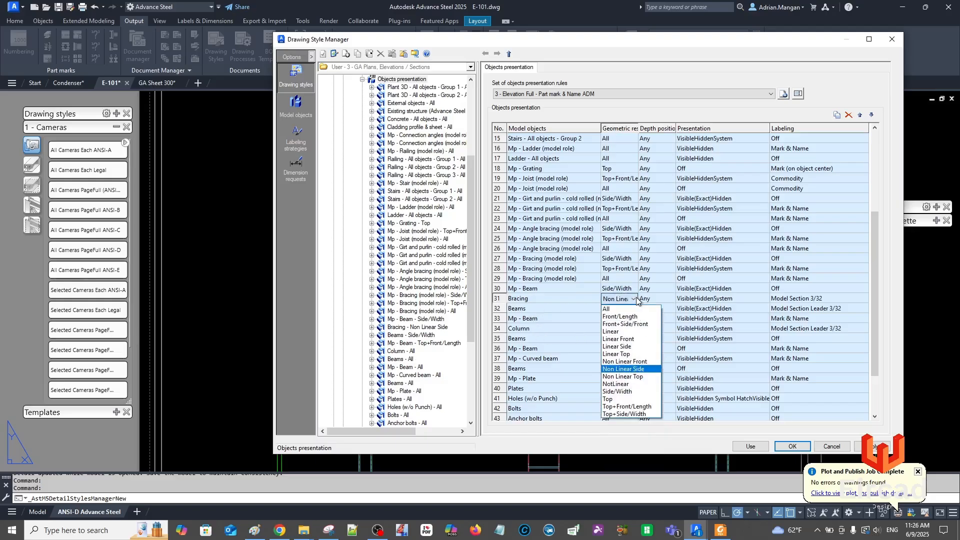
{"action": "left_click", "coordinate": [502, 299]}
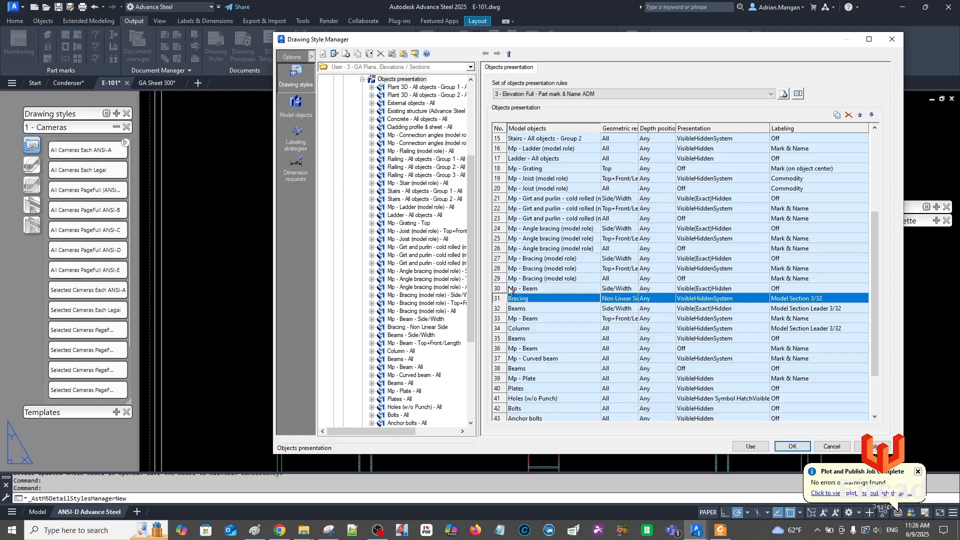
{"action": "double_click", "coordinate": [503, 300]}
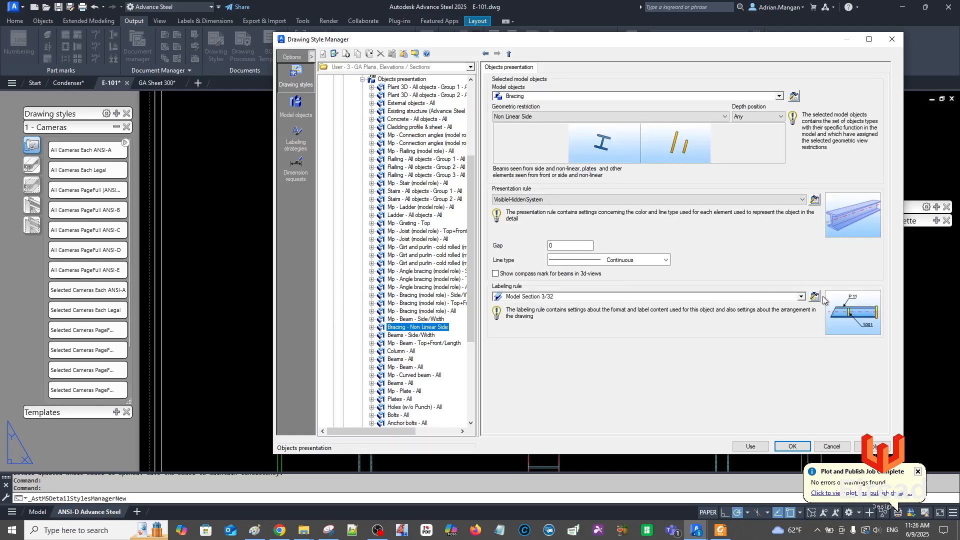
Try Top+Side/Width and Front+Side/Front as the Bracing rule's geometric restriction
{"action": "left_click", "coordinate": [563, 200]}
{"action": "left_click", "coordinate": [564, 199]}
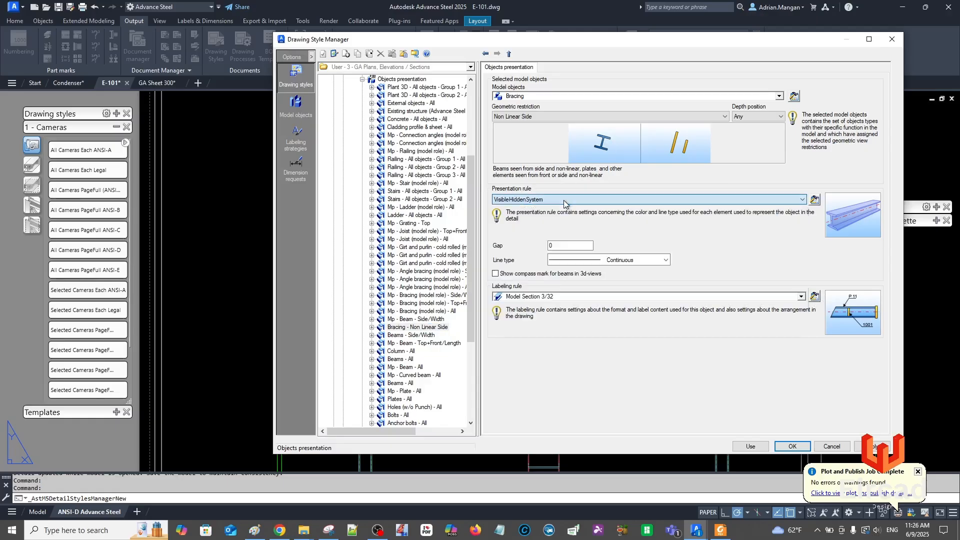
{"action": "left_click", "coordinate": [568, 117]}
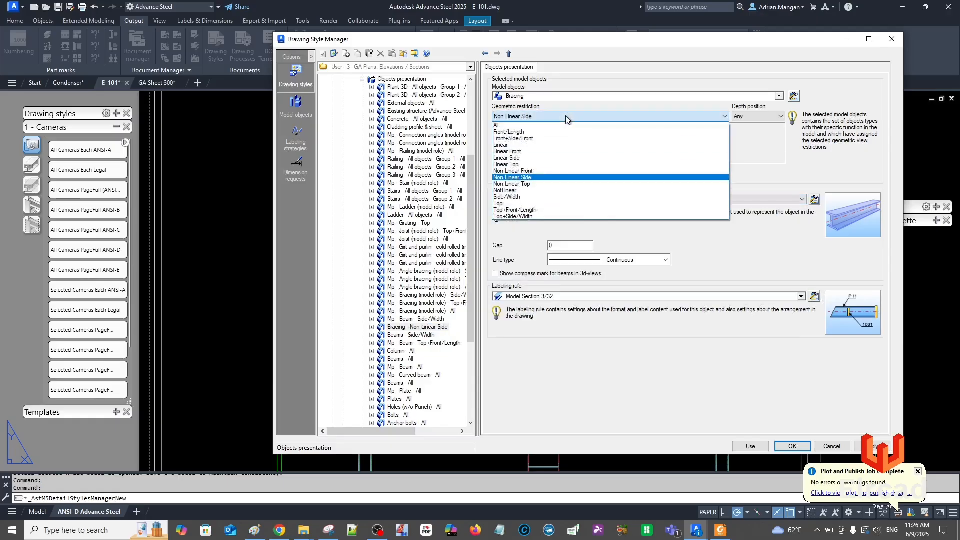
{"action": "left_click", "coordinate": [515, 216]}
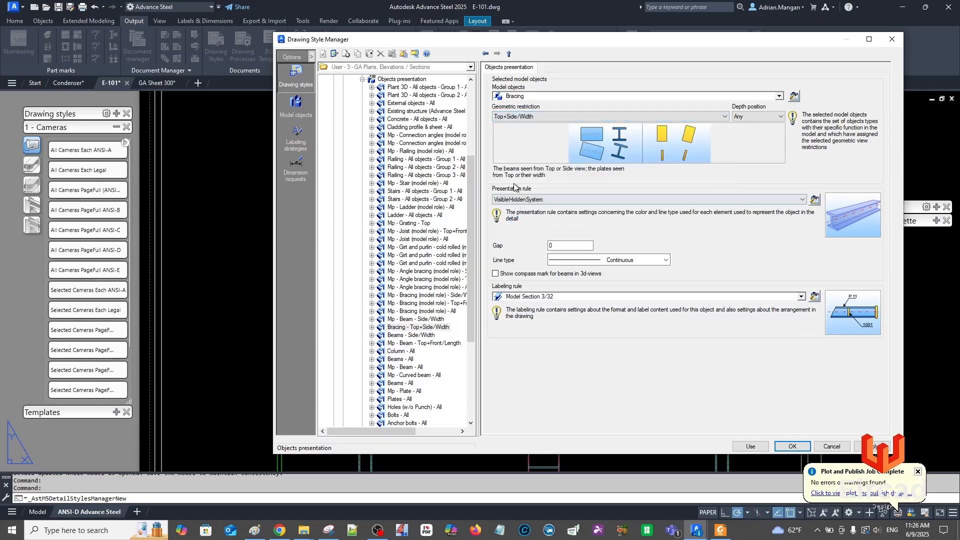
{"action": "left_click", "coordinate": [550, 116]}
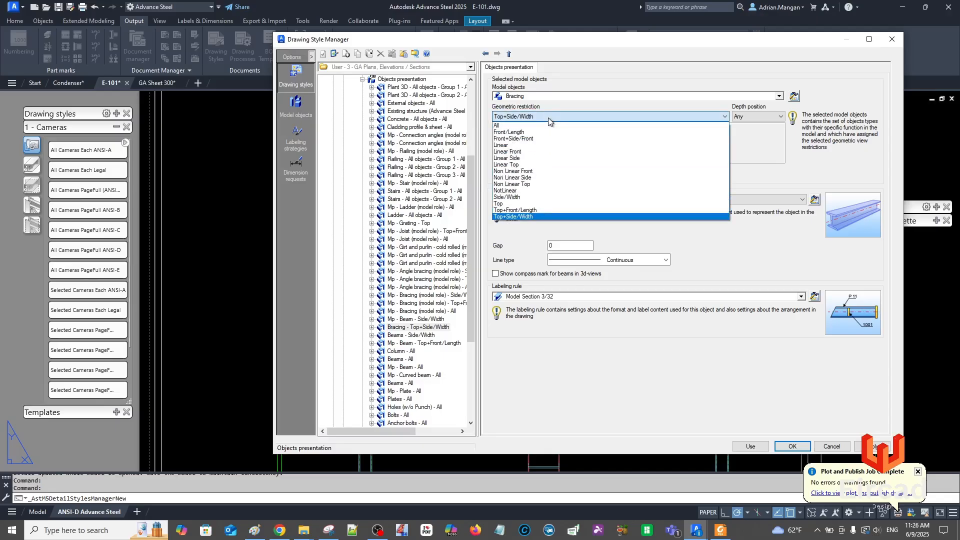
{"action": "left_click", "coordinate": [527, 140]}
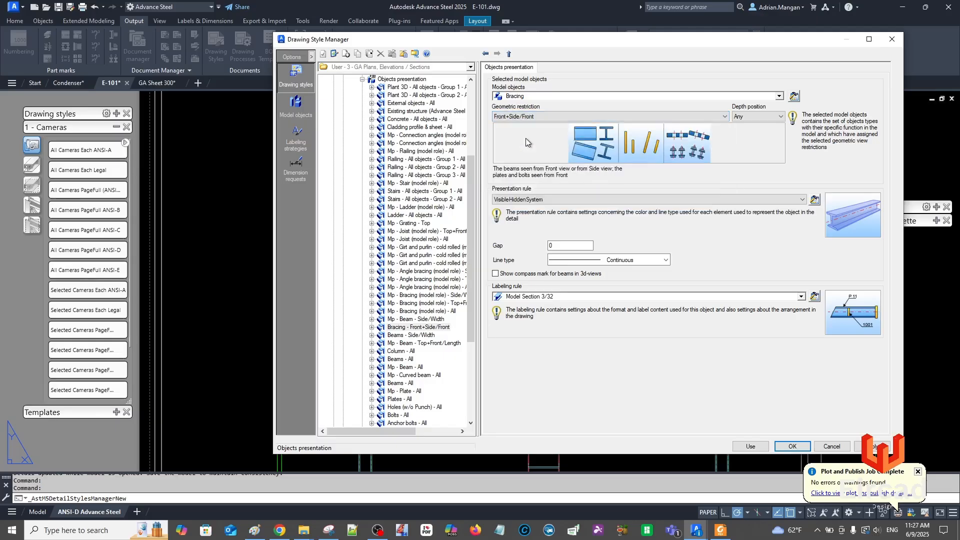
Set the Bracing rule's geometric restriction to NotLinear and apply the style to the elevation detail view
{"action": "left_click", "coordinate": [526, 116]}
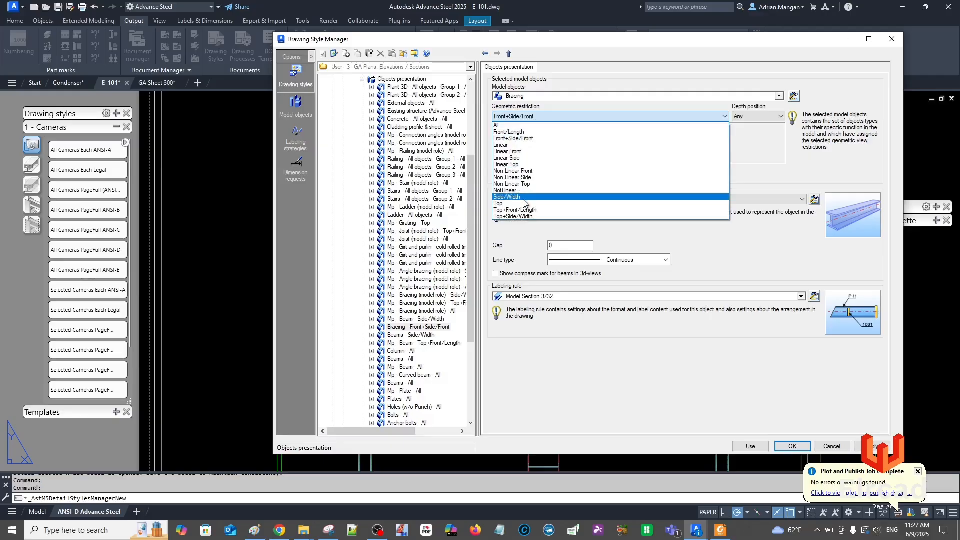
{"action": "left_click", "coordinate": [525, 191]}
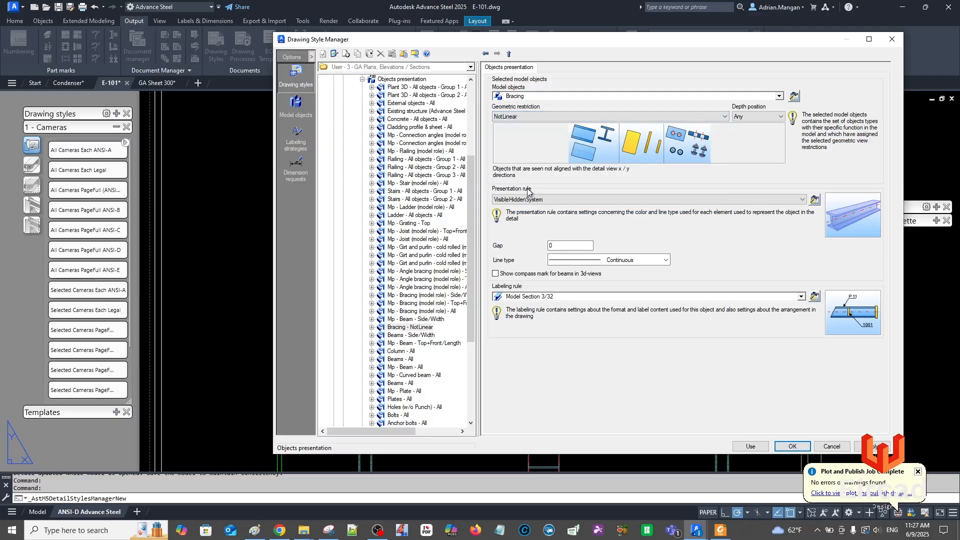
{"action": "left_click", "coordinate": [792, 446]}
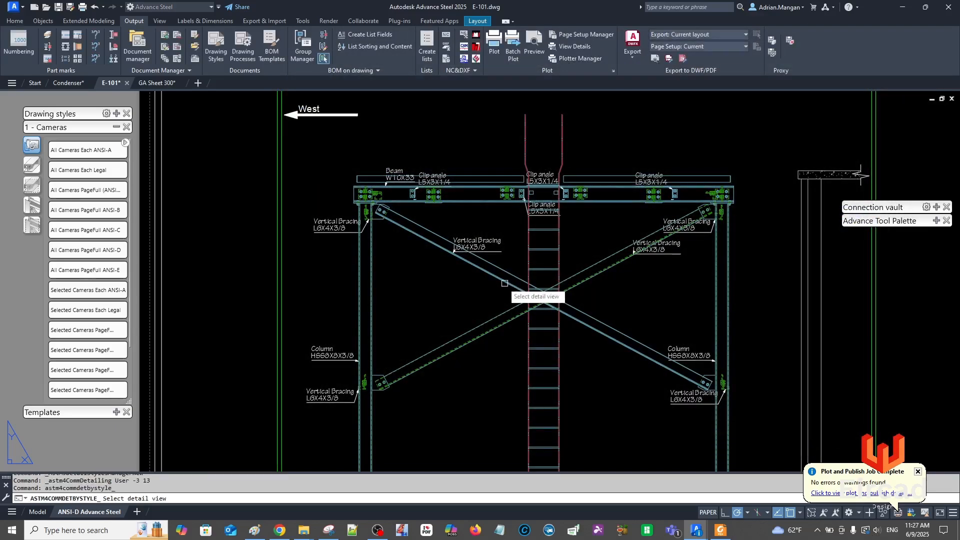
{"action": "left_click", "coordinate": [502, 282]}
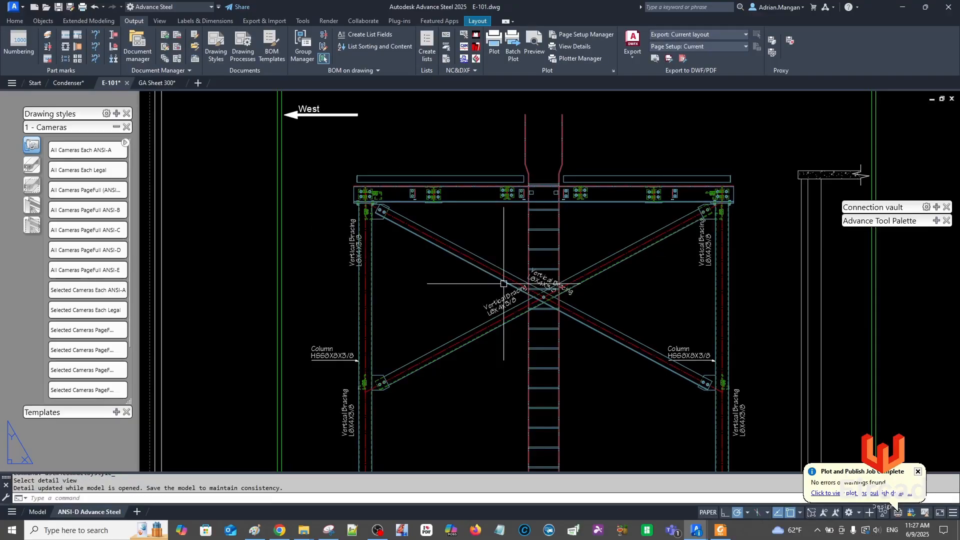
Move the two diagonal Vertical Bracing labels away from the brace crossing, toward the left ends of their braces
{"action": "left_click", "coordinate": [498, 304]}
{"action": "left_click_drag", "start_coordinate": [492, 307], "coordinate": [415, 362]}
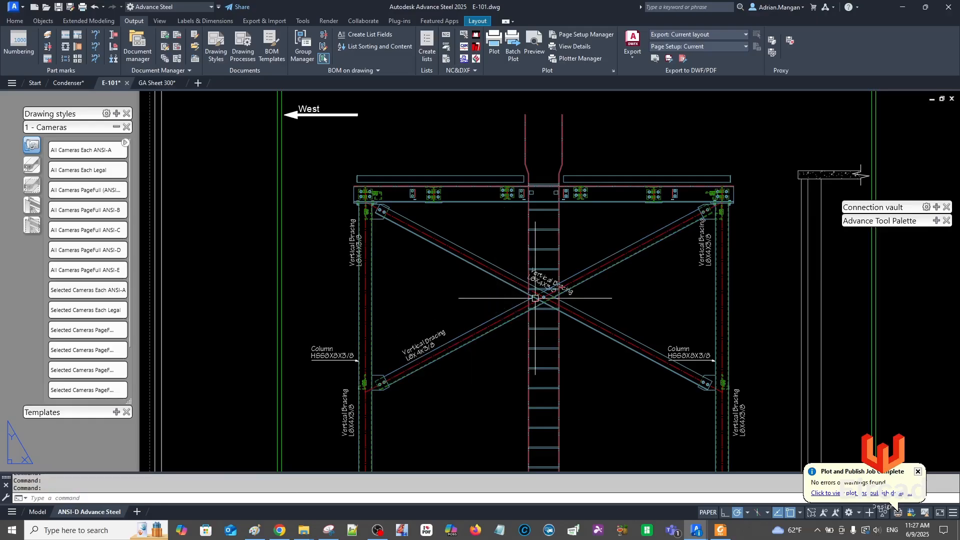
{"action": "left_click", "coordinate": [546, 280]}
{"action": "left_click_drag", "start_coordinate": [546, 279], "coordinate": [435, 231]}
Set the Bracing rule's geometric restriction to Non Linear Front and apply the style to the elevation detail view
{"action": "scroll", "coordinate": [441, 247], "scroll_direction": "down", "scroll_amount": 3}
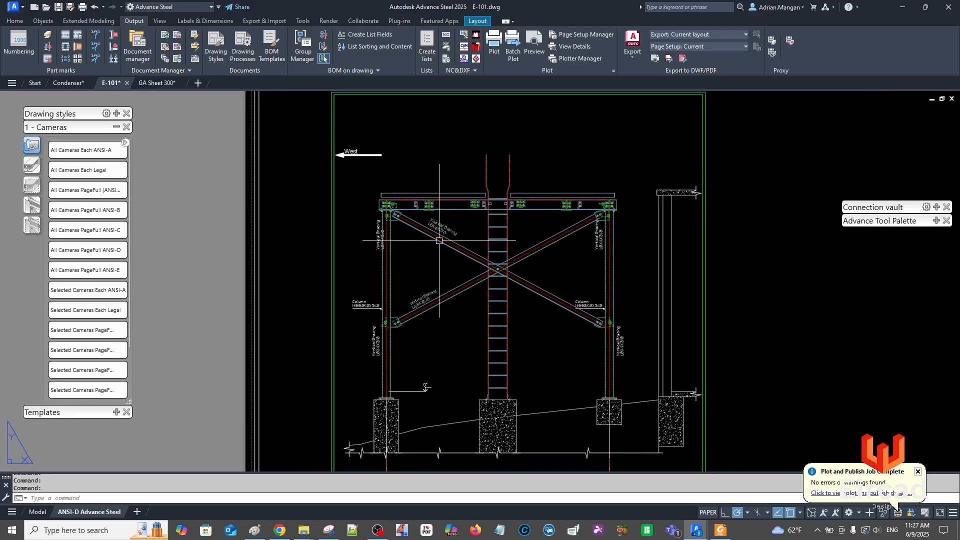
{"action": "scroll", "coordinate": [490, 282], "scroll_direction": "up", "scroll_amount": 4}
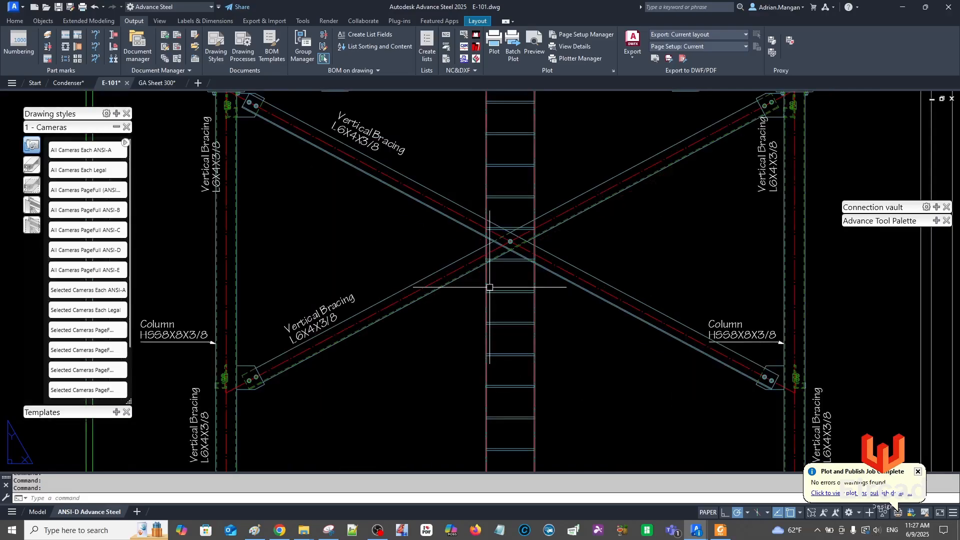
{"action": "middle_click_drag", "start_coordinate": [382, 188], "coordinate": [381, 229]}
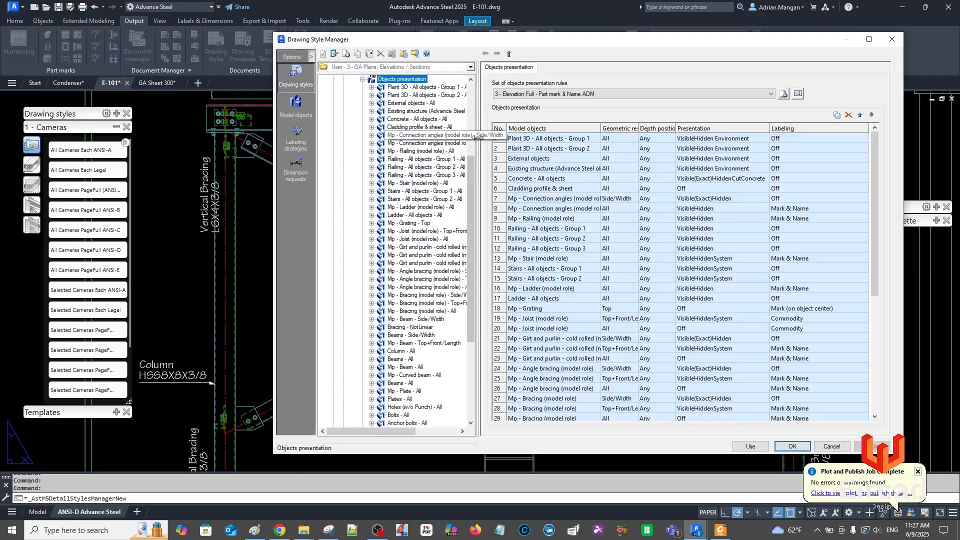
{"action": "left_click_drag", "start_coordinate": [478, 140], "coordinate": [497, 140]}
{"action": "scroll", "coordinate": [583, 287], "scroll_direction": "down", "scroll_amount": 4}
{"action": "double_click", "coordinate": [523, 328]}
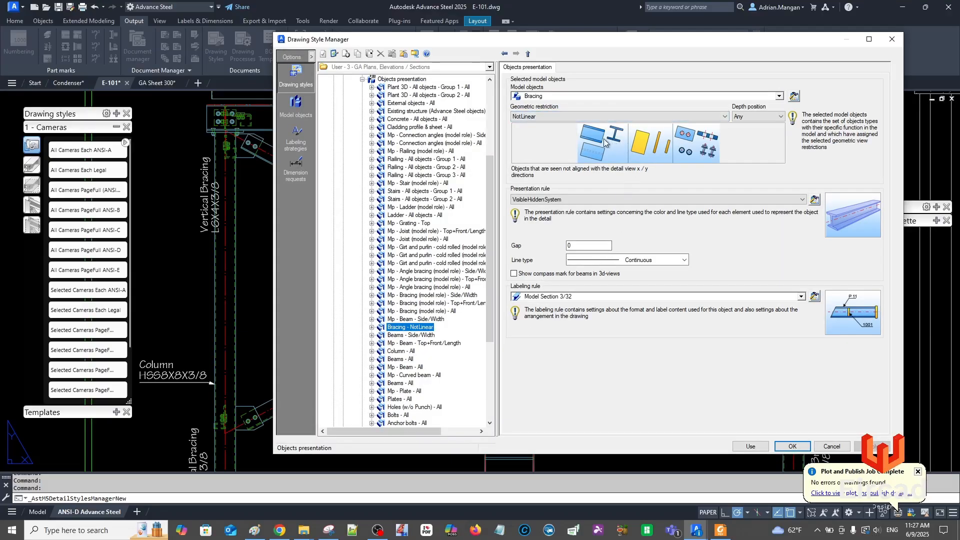
{"action": "left_click", "coordinate": [580, 116]}
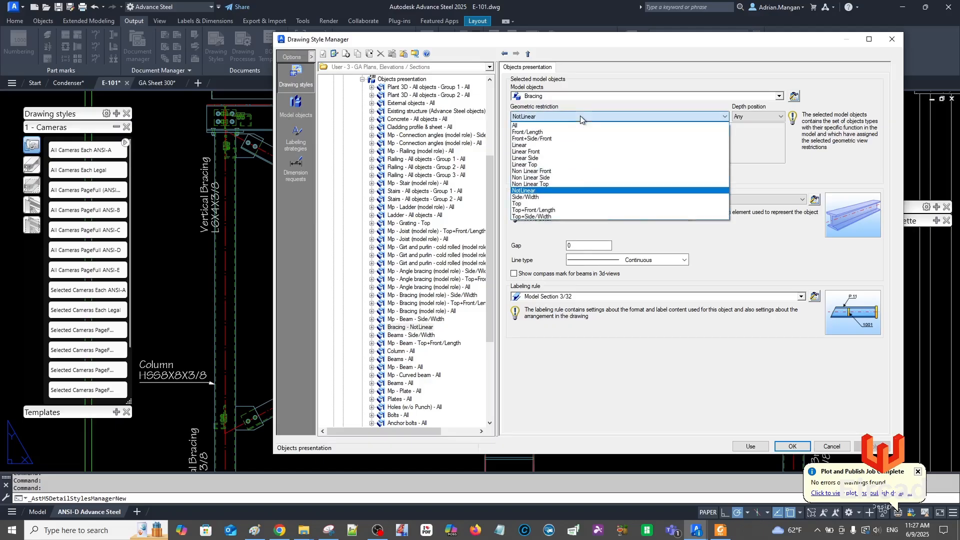
{"action": "left_click", "coordinate": [541, 153]}
{"action": "left_click", "coordinate": [541, 117]}
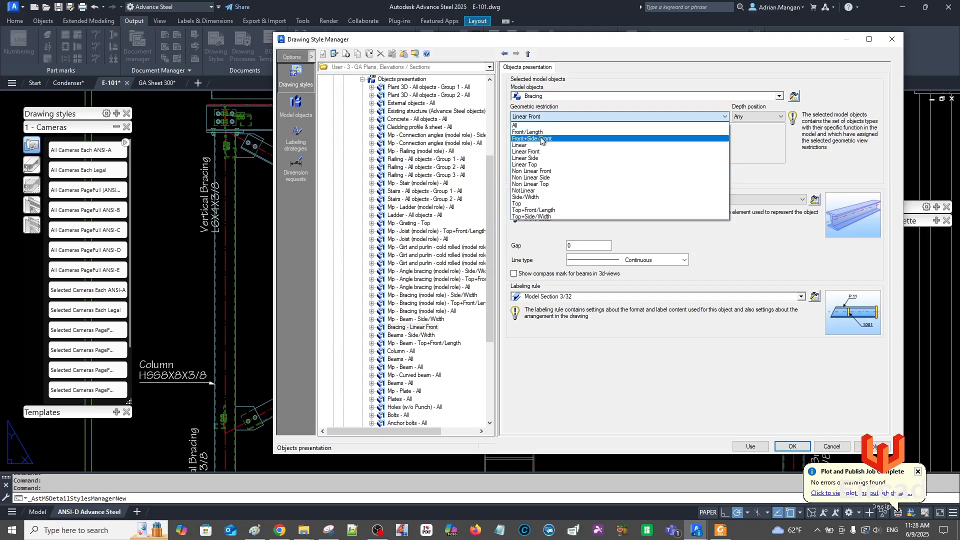
{"action": "left_click", "coordinate": [537, 171]}
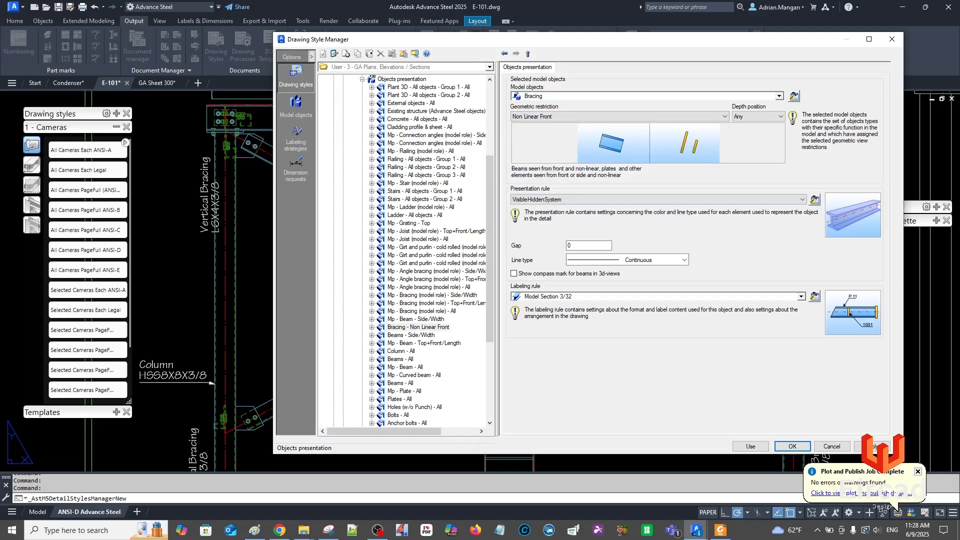
{"action": "left_click", "coordinate": [751, 446]}
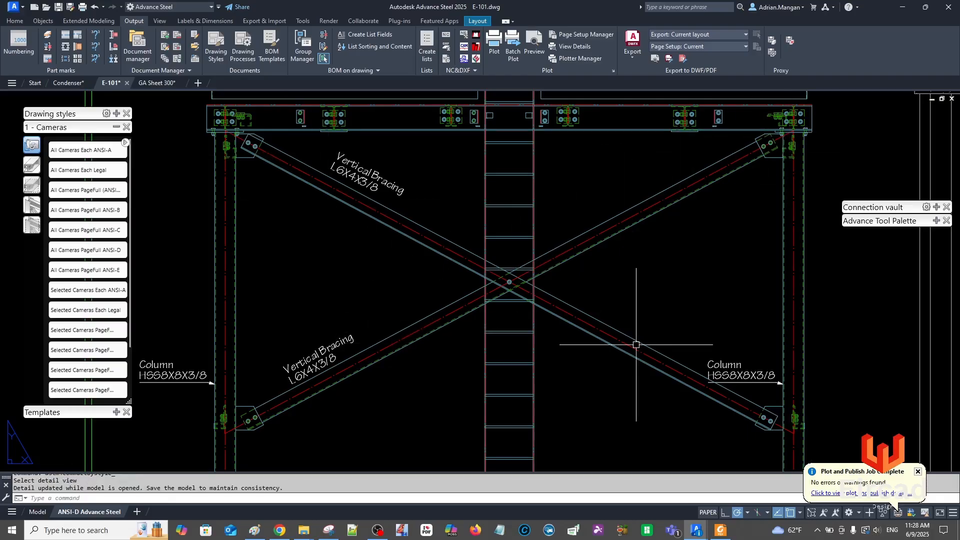
Examine the bracing and column labels and the members above the top beam in the updated elevation
{"action": "scroll", "coordinate": [626, 317], "scroll_direction": "down", "scroll_amount": 2}
{"action": "scroll", "coordinate": [658, 315], "scroll_direction": "up", "scroll_amount": 2}
{"action": "scroll", "coordinate": [672, 321], "scroll_direction": "down", "scroll_amount": 2}
{"action": "mouse_move", "coordinate": [667, 303]}
{"action": "middle_mouse_down"}
{"action": "mouse_move", "coordinate": [626, 231]}
{"action": "mouse_move", "coordinate": [581, 264]}
{"action": "mouse_move", "coordinate": [581, 225]}
{"action": "mouse_move", "coordinate": [583, 300]}
{"action": "middle_mouse_up"}
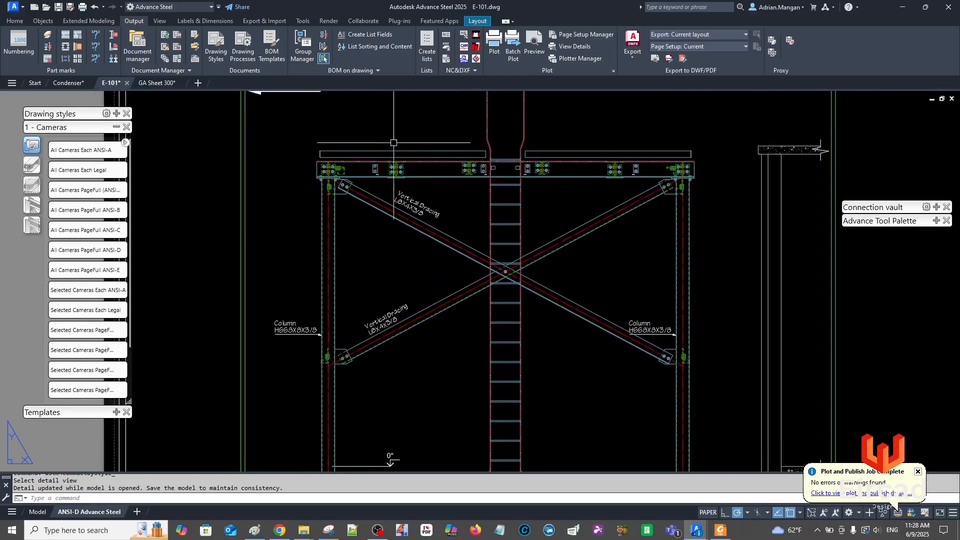
{"action": "scroll", "coordinate": [381, 141], "scroll_direction": "up", "scroll_amount": 4}
{"action": "scroll", "coordinate": [475, 251], "scroll_direction": "down", "scroll_amount": 3}
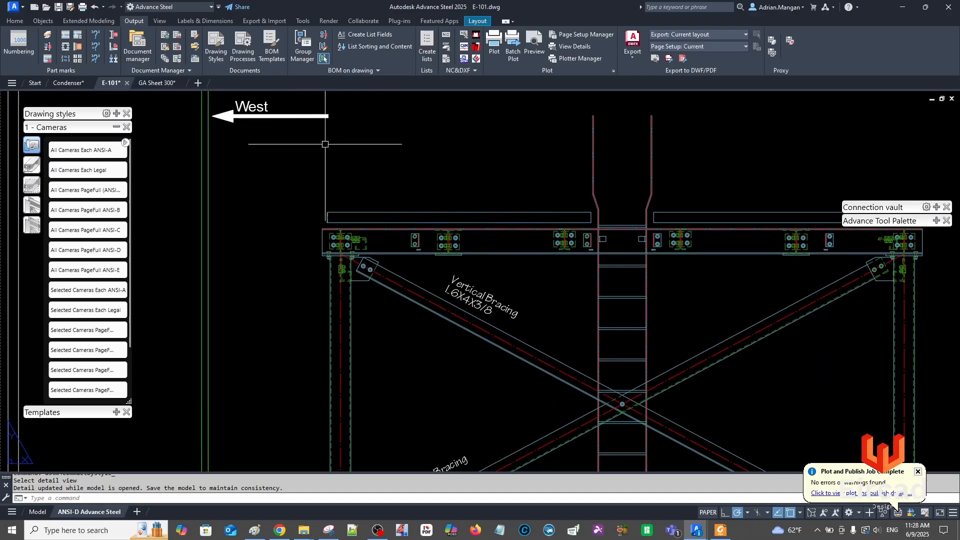
{"action": "scroll", "coordinate": [350, 170], "scroll_direction": "down", "scroll_amount": 2}
{"action": "left_click", "coordinate": [350, 171]}
{"action": "left_click_drag", "start_coordinate": [350, 171], "coordinate": [329, 152]}
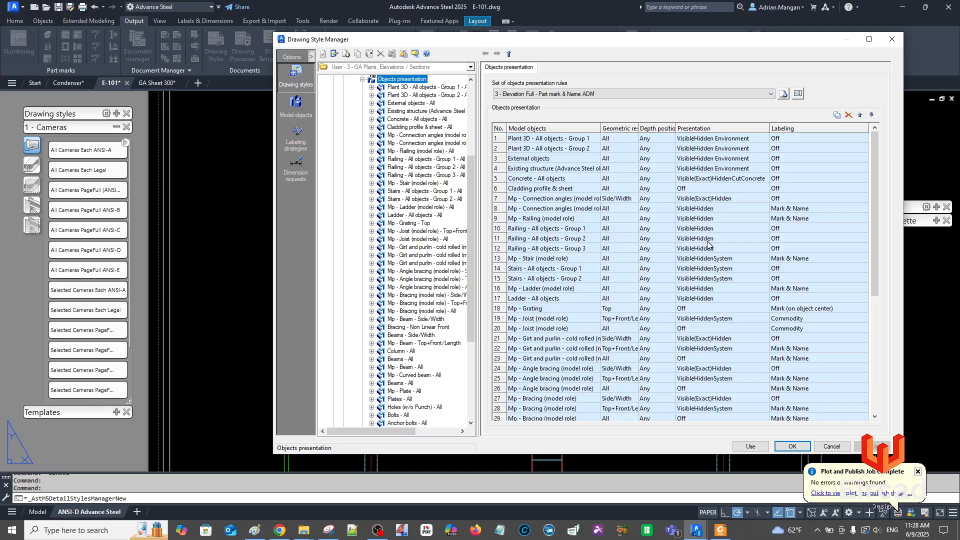
Set the presentation of the row 18 Mp - Grating rule to Visible and apply the style to the elevation detail view
{"action": "scroll", "coordinate": [555, 266], "scroll_direction": "down", "scroll_amount": 3}
{"action": "scroll", "coordinate": [555, 269], "scroll_direction": "down", "scroll_amount": 2}
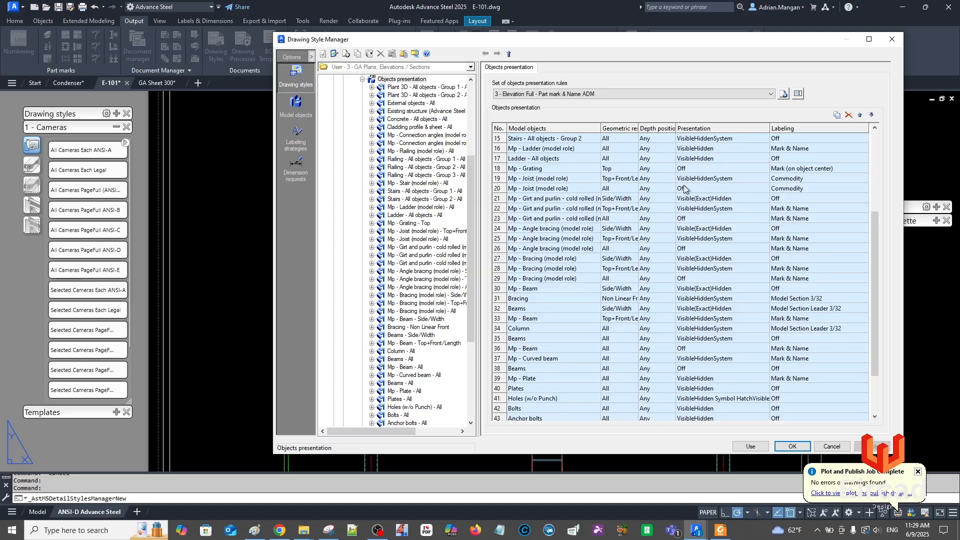
{"action": "scroll", "coordinate": [685, 189], "scroll_direction": "up", "scroll_amount": 3}
{"action": "scroll", "coordinate": [692, 198], "scroll_direction": "up", "scroll_amount": 4}
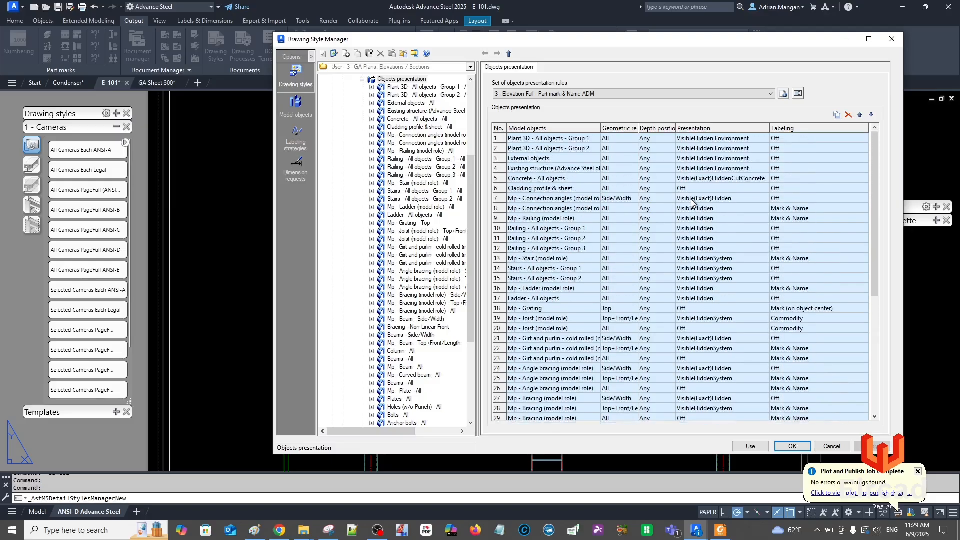
{"action": "left_click", "coordinate": [728, 309]}
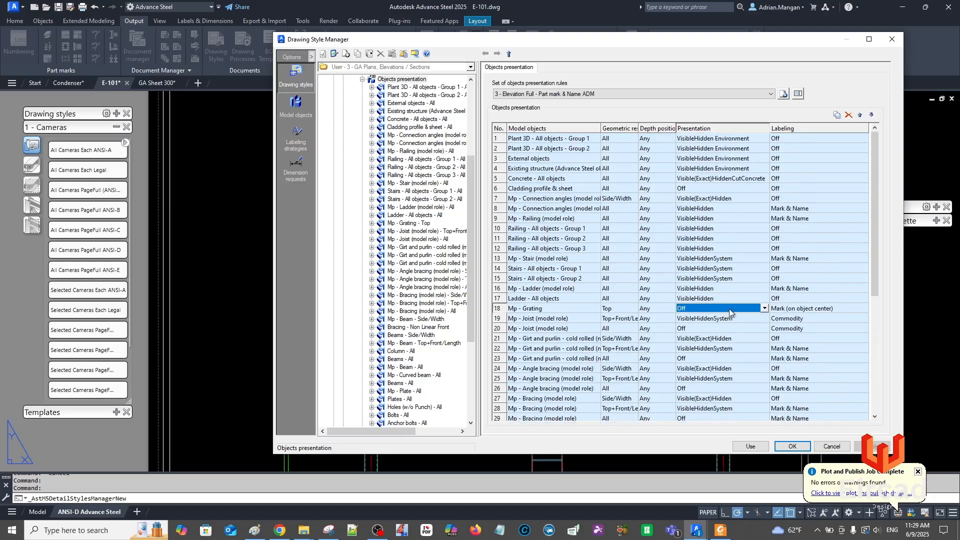
{"action": "left_click", "coordinate": [765, 309]}
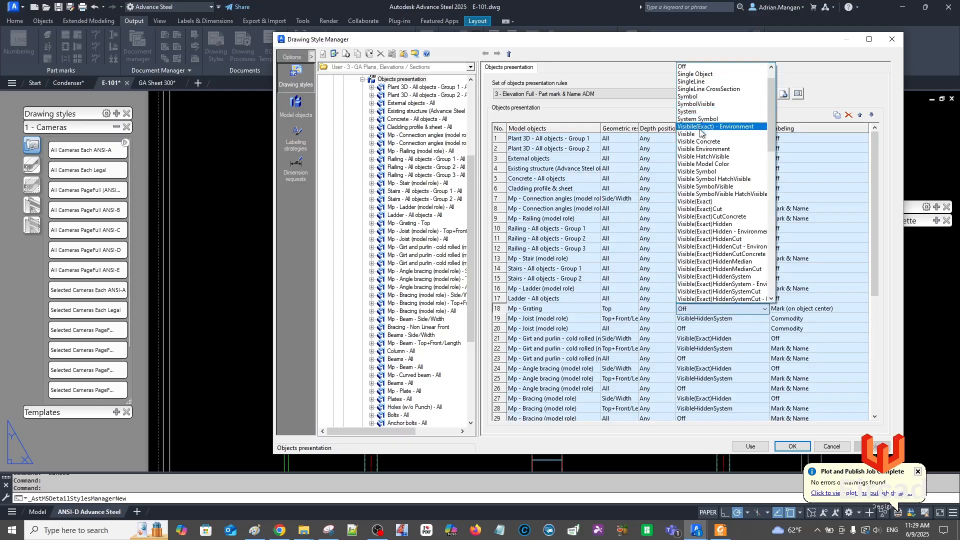
{"action": "left_click", "coordinate": [699, 134]}
{"action": "left_click", "coordinate": [857, 445]}
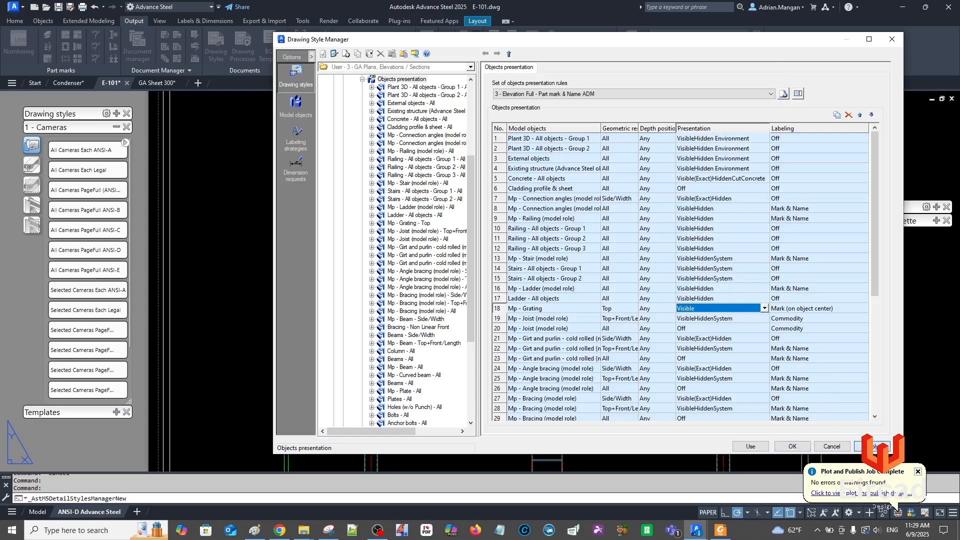
{"action": "left_click", "coordinate": [749, 446]}
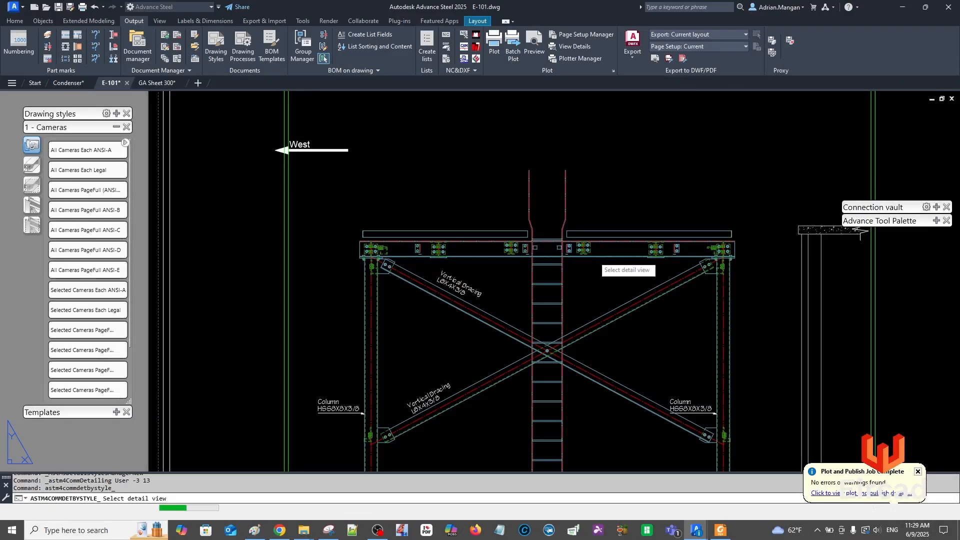
{"action": "left_click", "coordinate": [594, 256]}
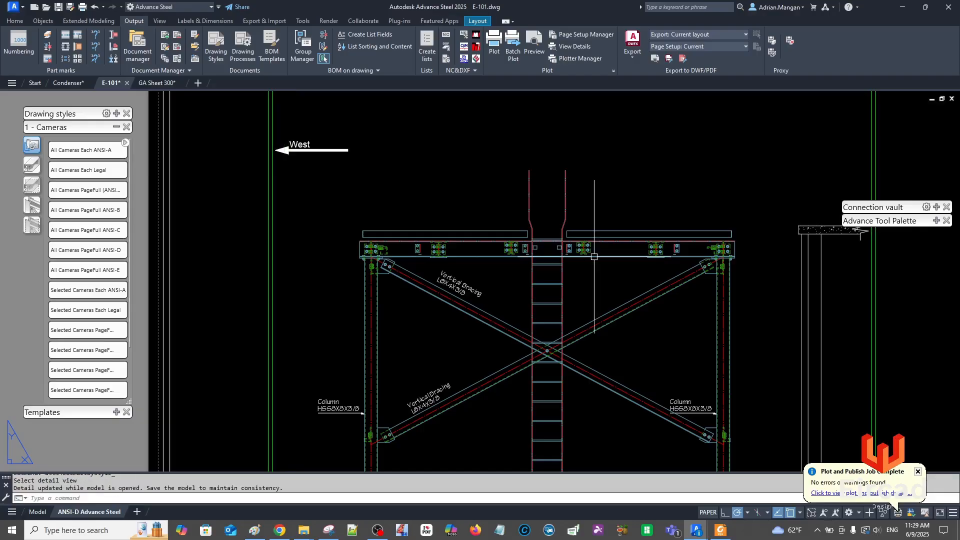
Examine the members above the top beam in the E-101 elevation and compare them with the platform grating in the Condenser model
{"action": "scroll", "coordinate": [680, 231], "scroll_direction": "up", "scroll_amount": 5}
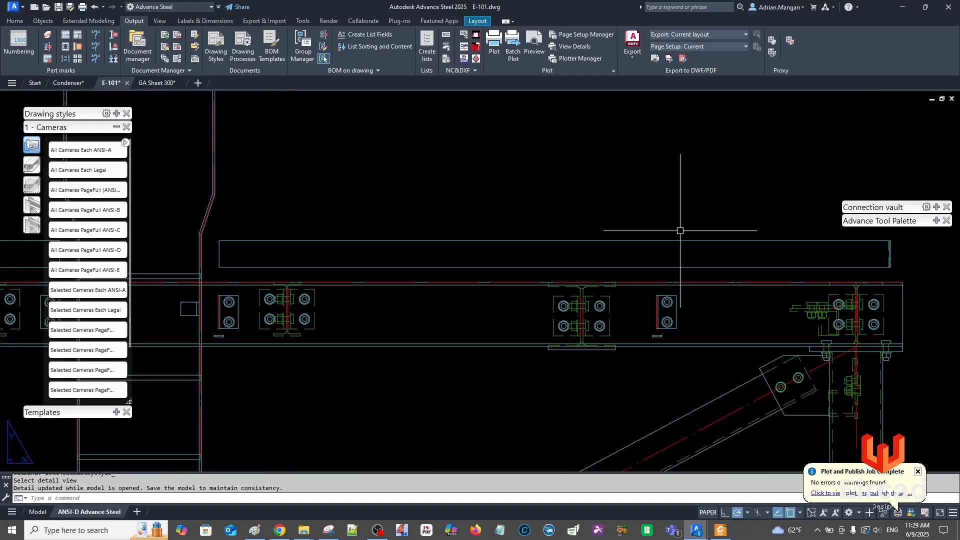
{"action": "scroll", "coordinate": [680, 231], "scroll_direction": "down", "scroll_amount": 4}
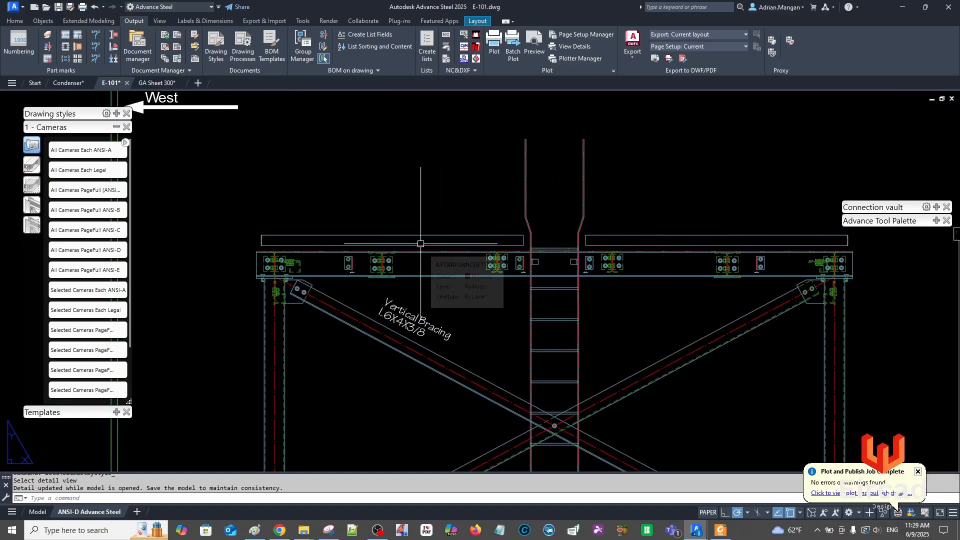
{"action": "left_click", "coordinate": [63, 83]}
{"action": "scroll", "coordinate": [657, 234], "scroll_direction": "up", "scroll_amount": 6}
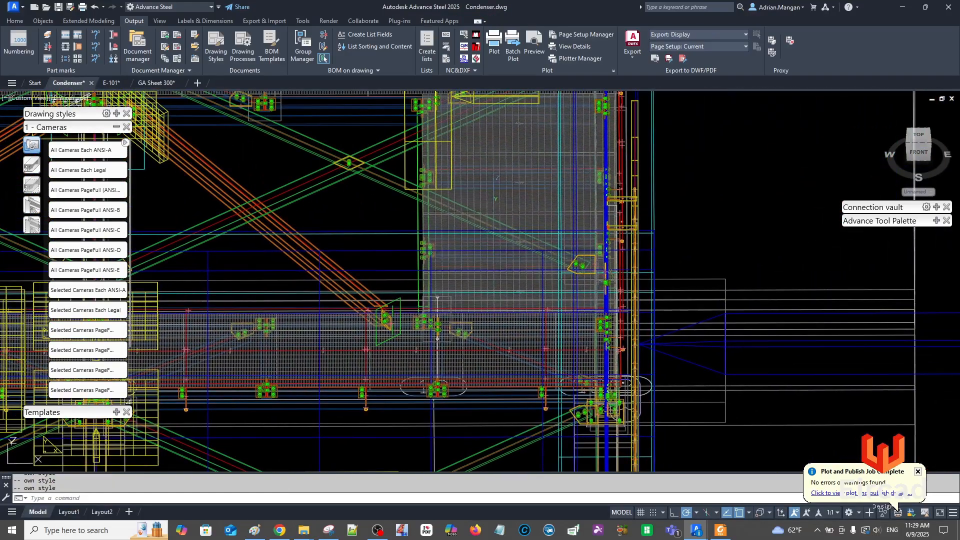
{"action": "mouse_move", "coordinate": [414, 272]}
{"action": "middle_mouse_down", "text": "shift"}
{"action": "mouse_move", "coordinate": [552, 242]}
{"action": "mouse_move", "coordinate": [490, 220]}
{"action": "mouse_move", "coordinate": [443, 222]}
{"action": "middle_mouse_up", "text": "shift"}
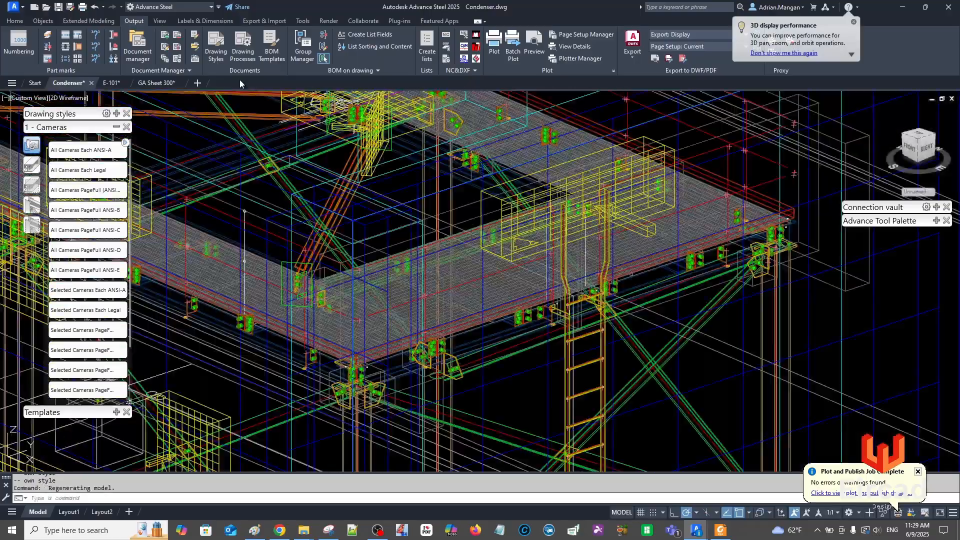
{"action": "left_click", "coordinate": [156, 82]}
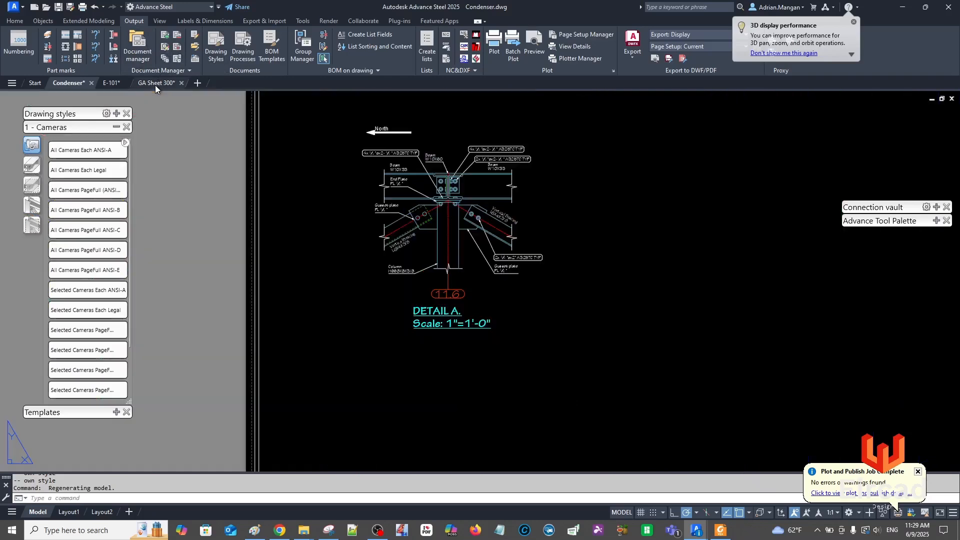
{"action": "left_click", "coordinate": [111, 83]}
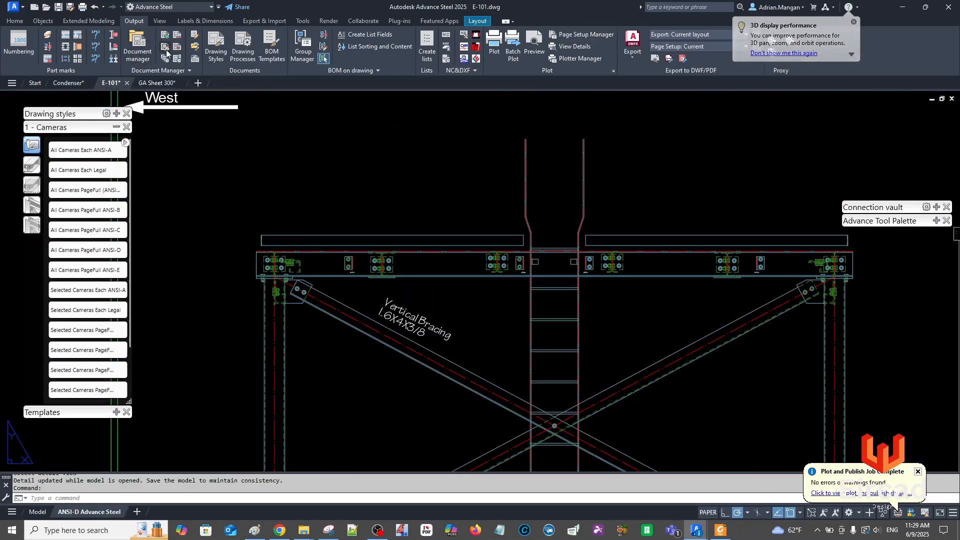
Duplicate the row 40 Plates rule in the object presentation rules of the 3 - Elevation View ADM drawing style
{"action": "left_click", "coordinate": [165, 47]}
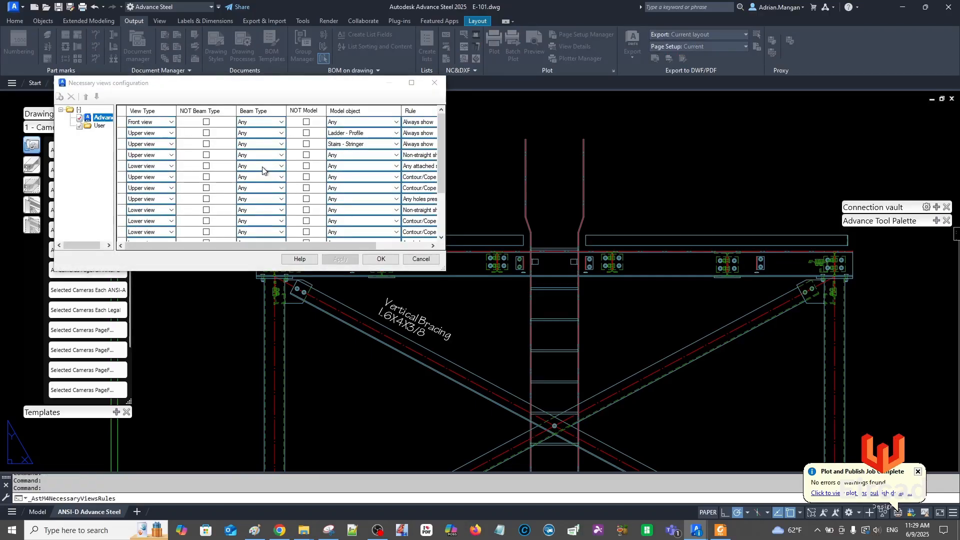
{"action": "left_click", "coordinate": [428, 82]}
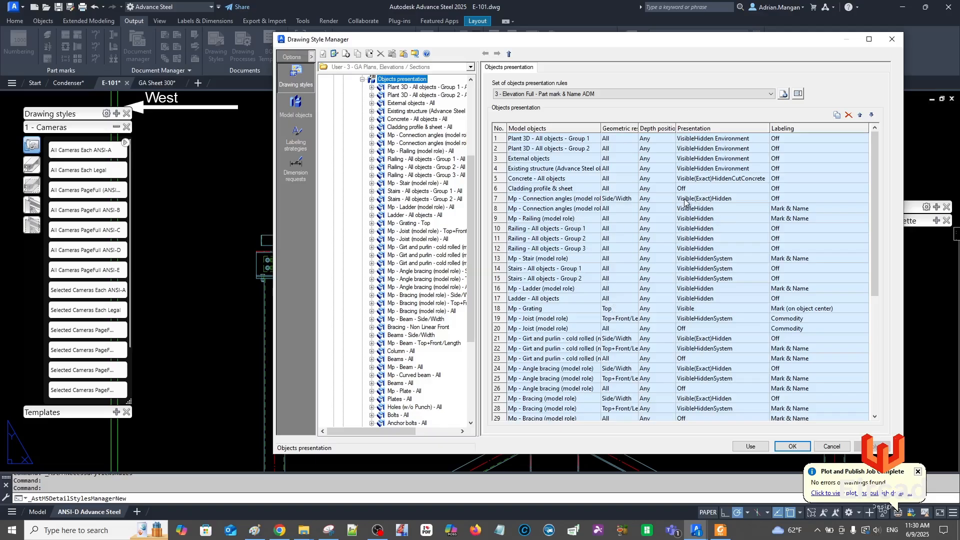
{"action": "scroll", "coordinate": [664, 192], "scroll_direction": "down", "scroll_amount": 1}
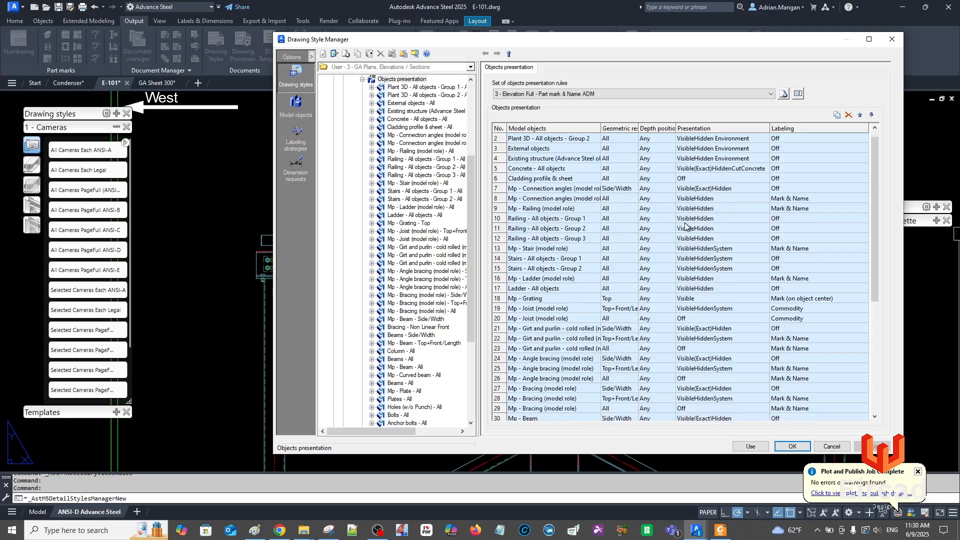
{"action": "scroll", "coordinate": [685, 227], "scroll_direction": "down", "scroll_amount": 2}
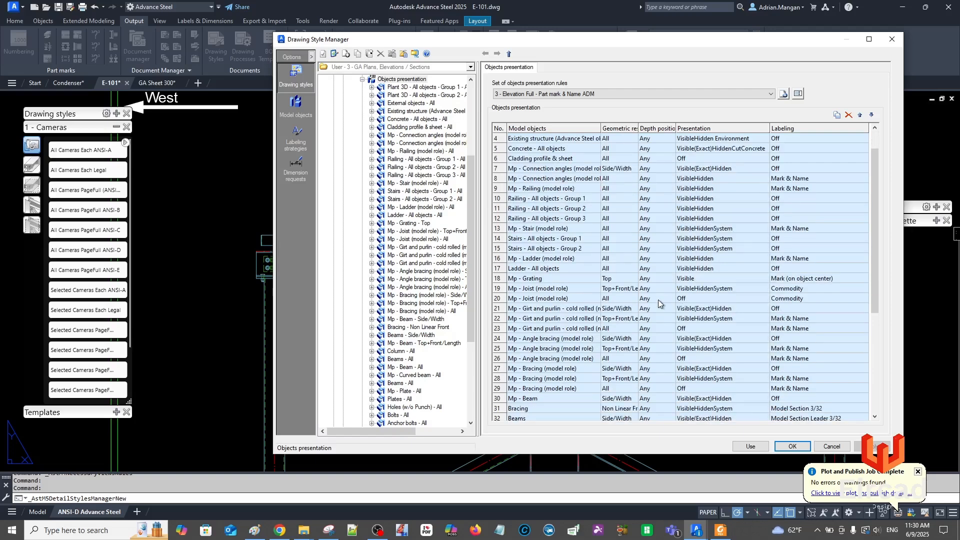
{"action": "scroll", "coordinate": [665, 299], "scroll_direction": "down", "scroll_amount": 6}
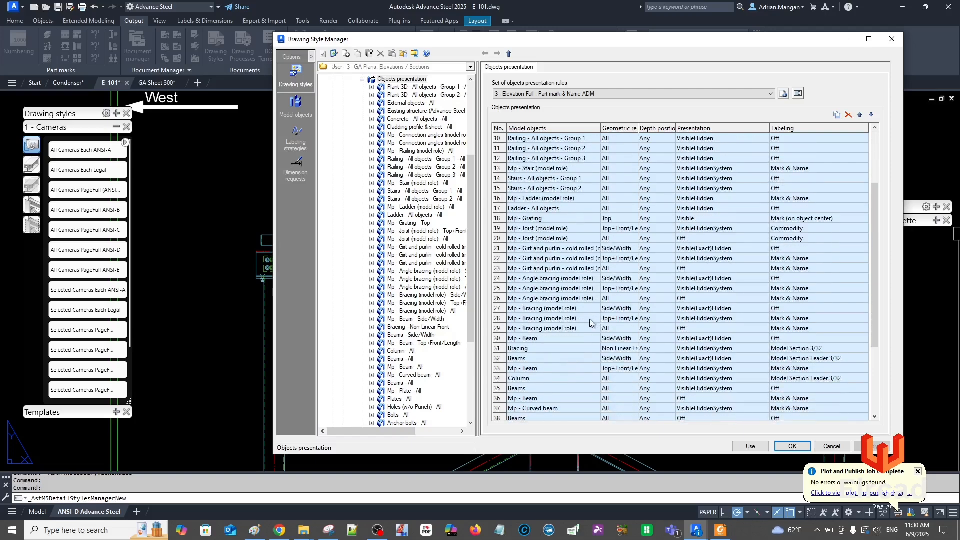
{"action": "scroll", "coordinate": [582, 324], "scroll_direction": "down", "scroll_amount": 7}
{"action": "scroll", "coordinate": [581, 326], "scroll_direction": "down", "scroll_amount": 5}
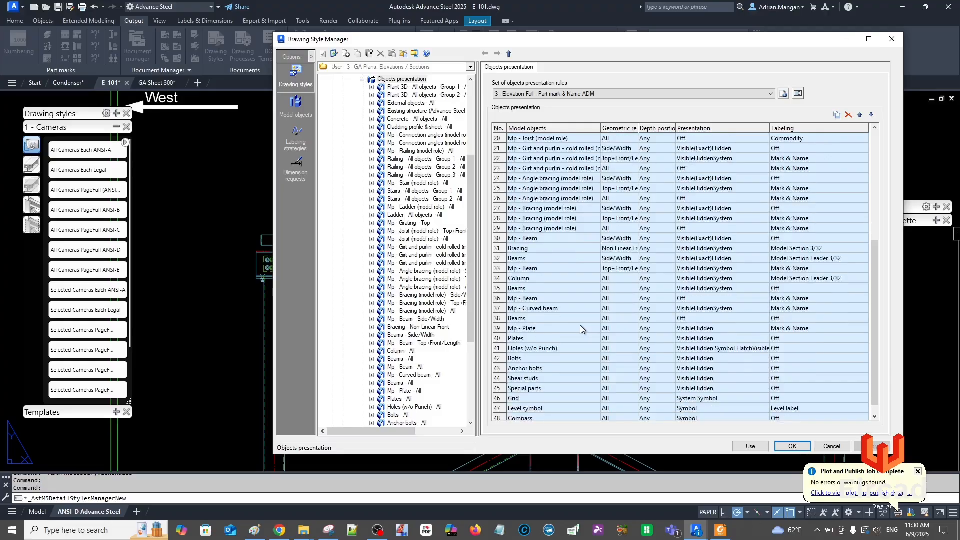
{"action": "scroll", "coordinate": [578, 330], "scroll_direction": "up", "scroll_amount": 11}
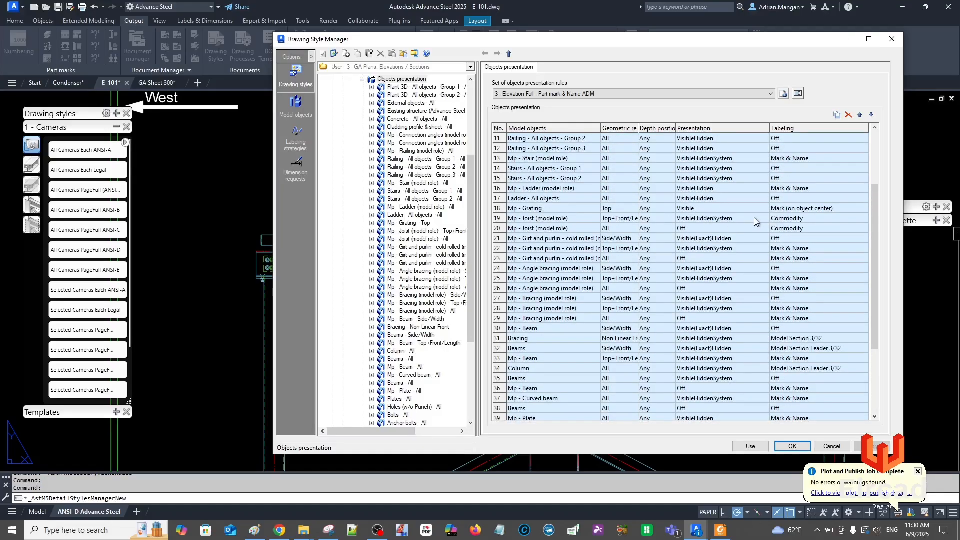
{"action": "scroll", "coordinate": [546, 280], "scroll_direction": "down", "scroll_amount": 11}
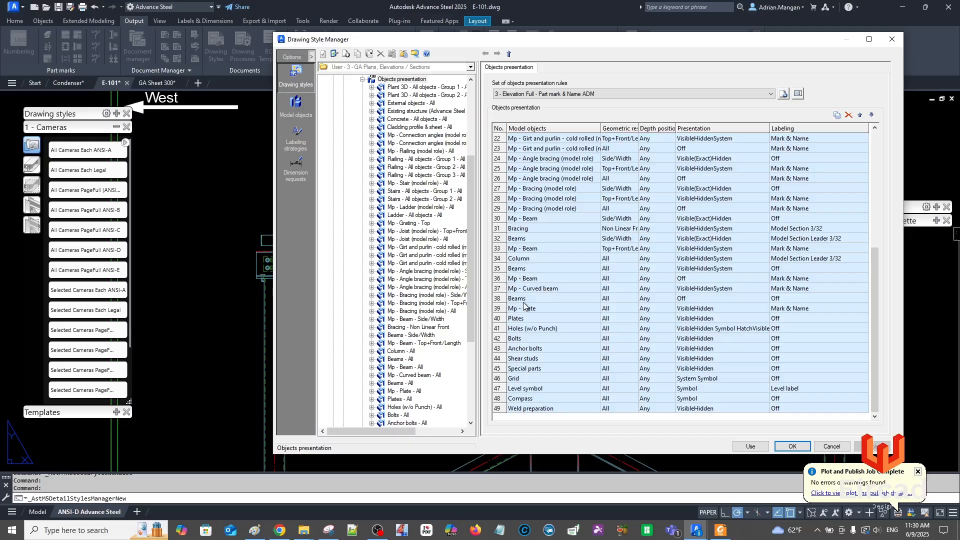
{"action": "left_click", "coordinate": [504, 319]}
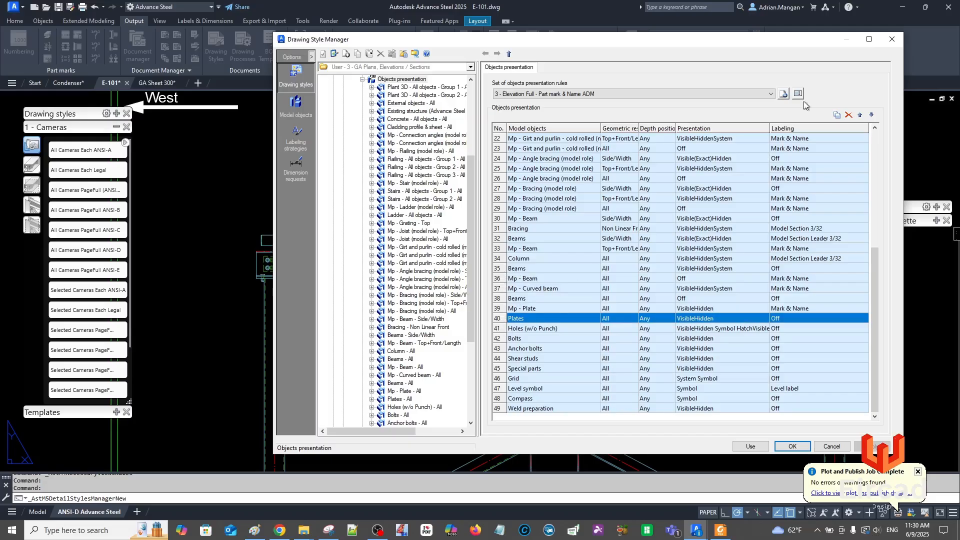
{"action": "left_click", "coordinate": [837, 115]}
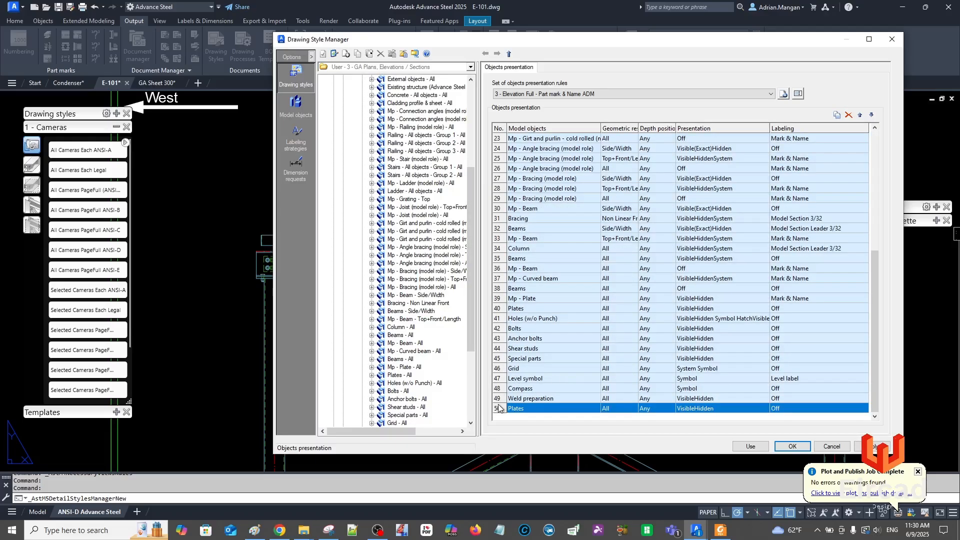
Set the copied Plates rule's model objects to Grating and its presentation rule to Visible, and save the change
{"action": "double_click", "coordinate": [504, 408]}
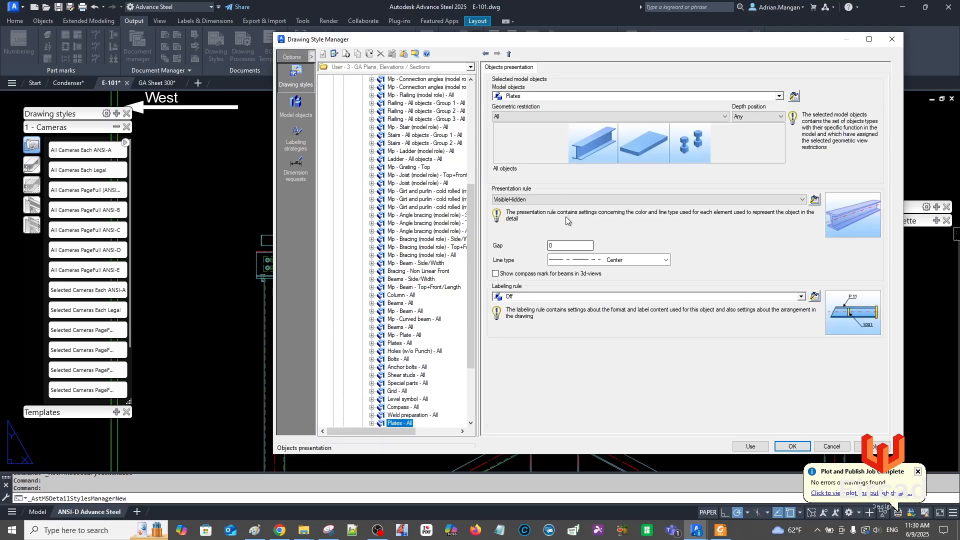
{"action": "left_click", "coordinate": [779, 96]}
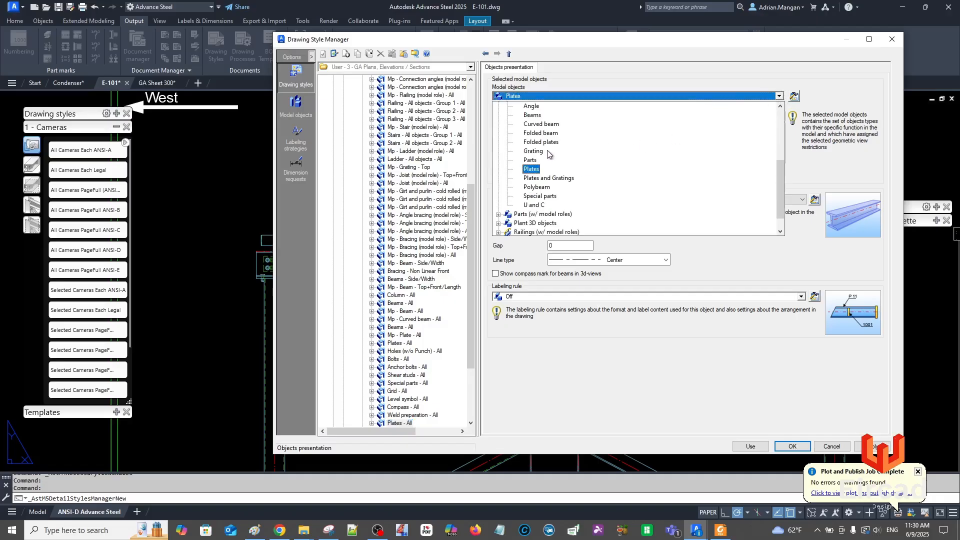
{"action": "left_click", "coordinate": [532, 151]}
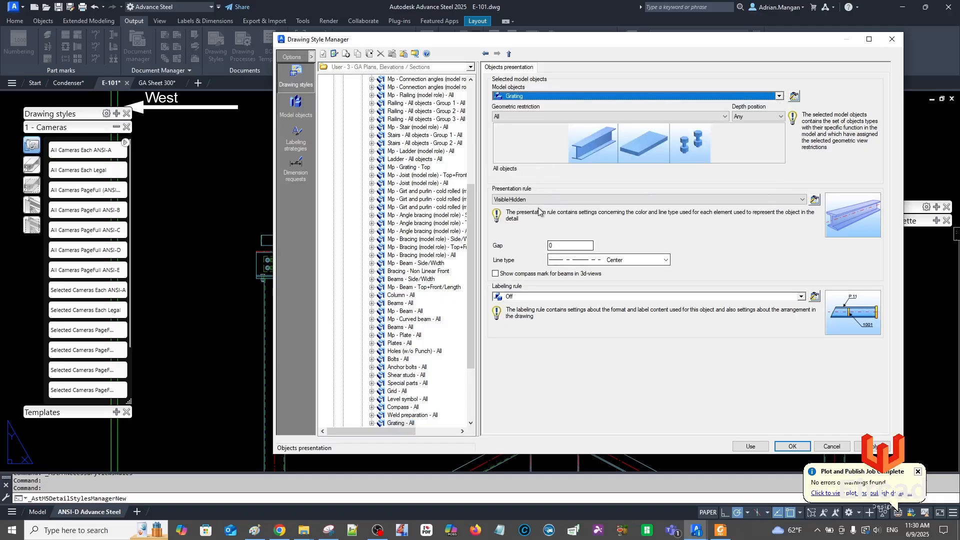
{"action": "left_click", "coordinate": [523, 200]}
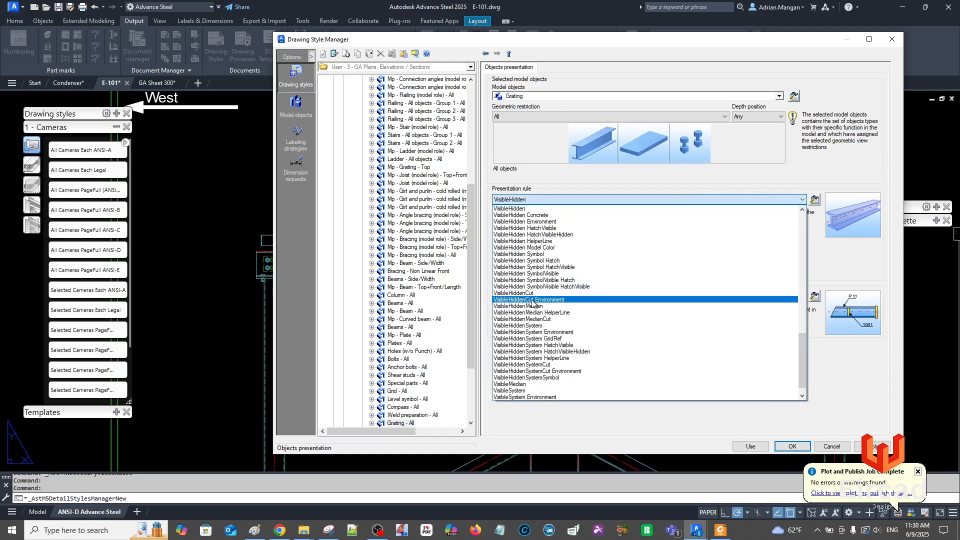
{"action": "scroll", "coordinate": [539, 297], "scroll_direction": "up", "scroll_amount": 6}
{"action": "scroll", "coordinate": [623, 241], "scroll_direction": "up", "scroll_amount": 16}
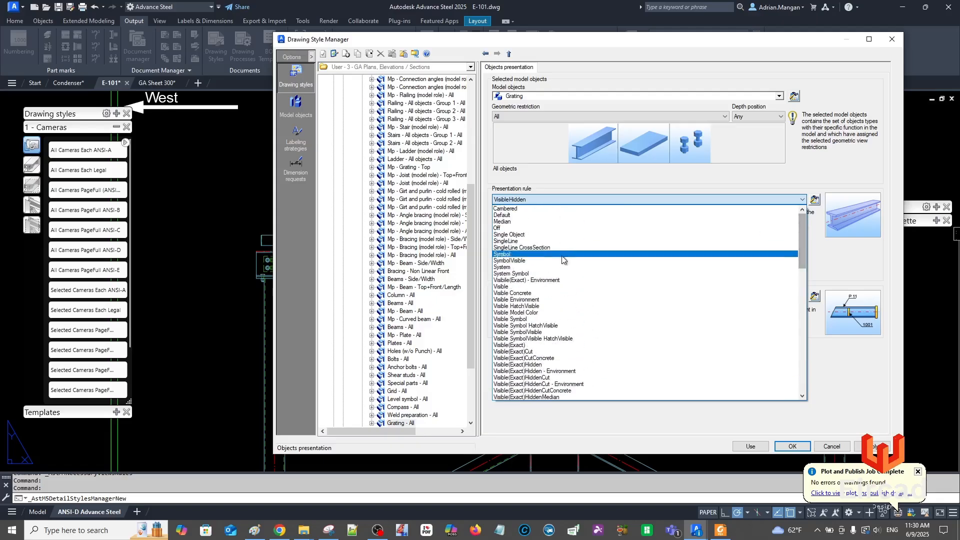
{"action": "left_click", "coordinate": [635, 286]}
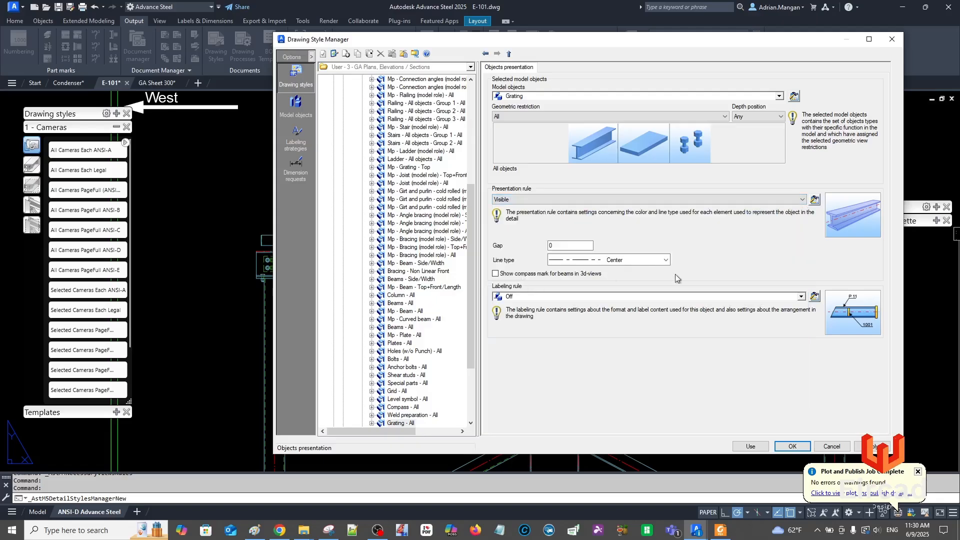
{"action": "left_click", "coordinate": [872, 446]}
Move the new Grating rule up to directly above the Bracing rule and apply the style to the elevation detail view
{"action": "scroll", "coordinate": [403, 145], "scroll_direction": "up", "scroll_amount": 4}
{"action": "left_click", "coordinate": [401, 103]}
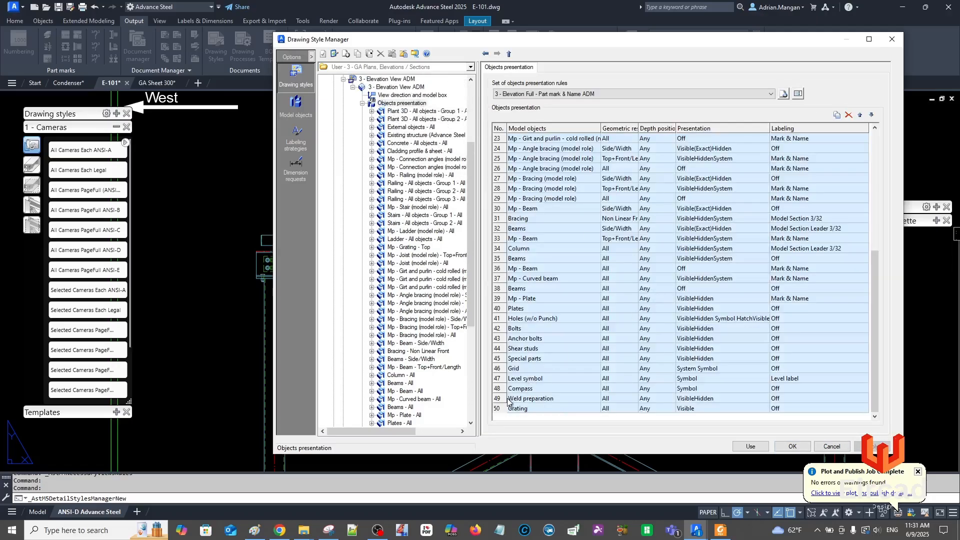
{"action": "left_click", "coordinate": [498, 408]}
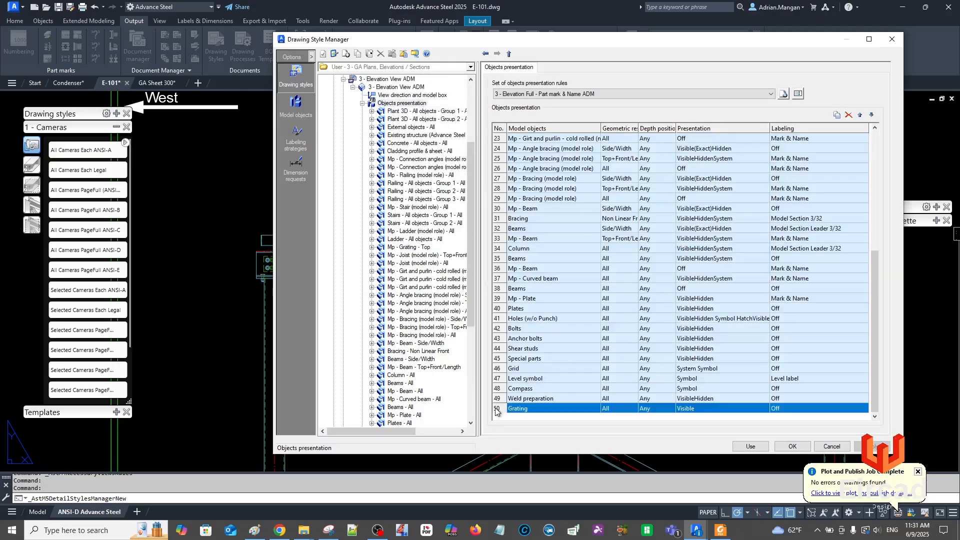
{"action": "left_click", "coordinate": [860, 116]}
{"action": "left_click", "coordinate": [860, 115]}
{"action": "left_click", "coordinate": [859, 115]}
{"action": "left_click", "coordinate": [860, 116]}
{"action": "left_click", "coordinate": [860, 115]}
{"action": "left_click", "coordinate": [859, 115]}
{"action": "left_click", "coordinate": [859, 115]}
{"action": "left_click", "coordinate": [860, 115]}
{"action": "left_click", "coordinate": [860, 115]}
{"action": "left_click", "coordinate": [860, 115]}
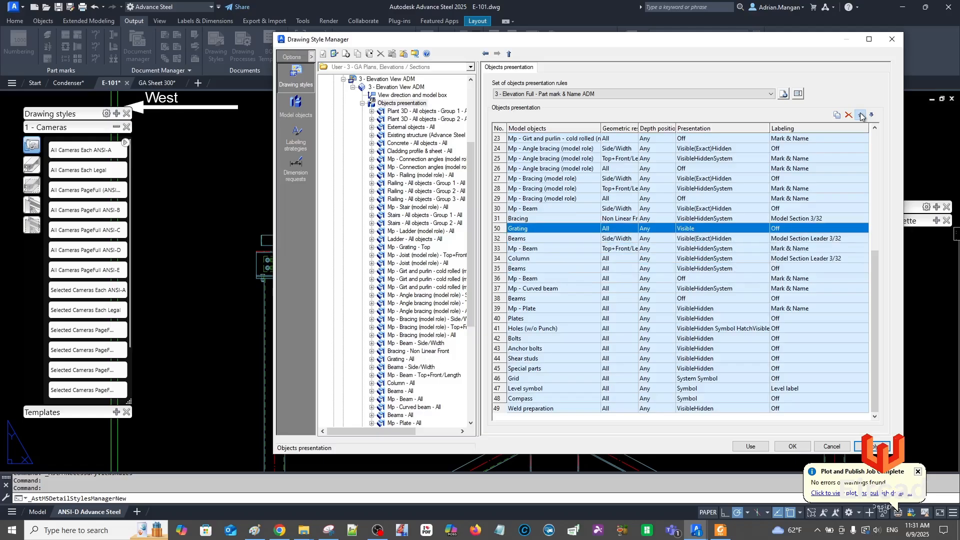
{"action": "left_click", "coordinate": [859, 115]}
{"action": "left_click", "coordinate": [875, 444]}
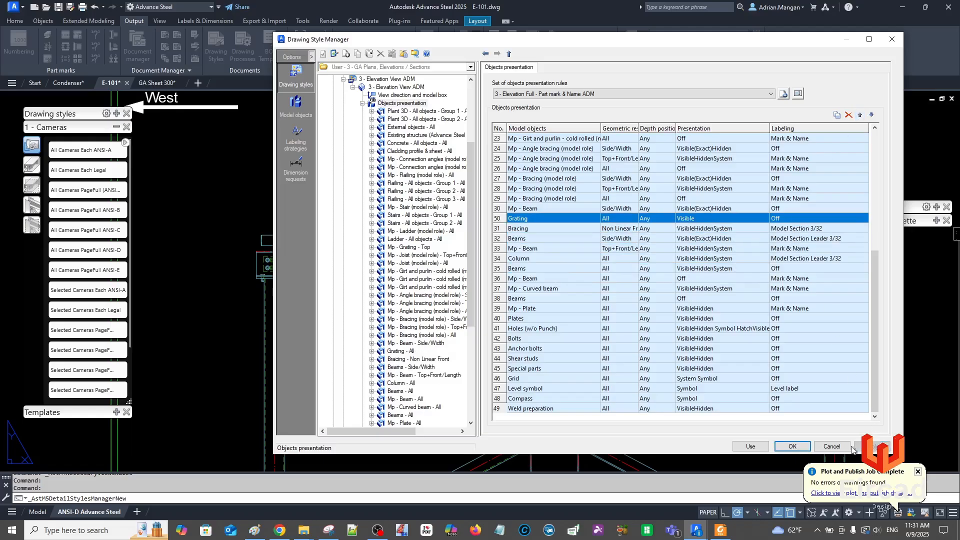
{"action": "left_click", "coordinate": [753, 445]}
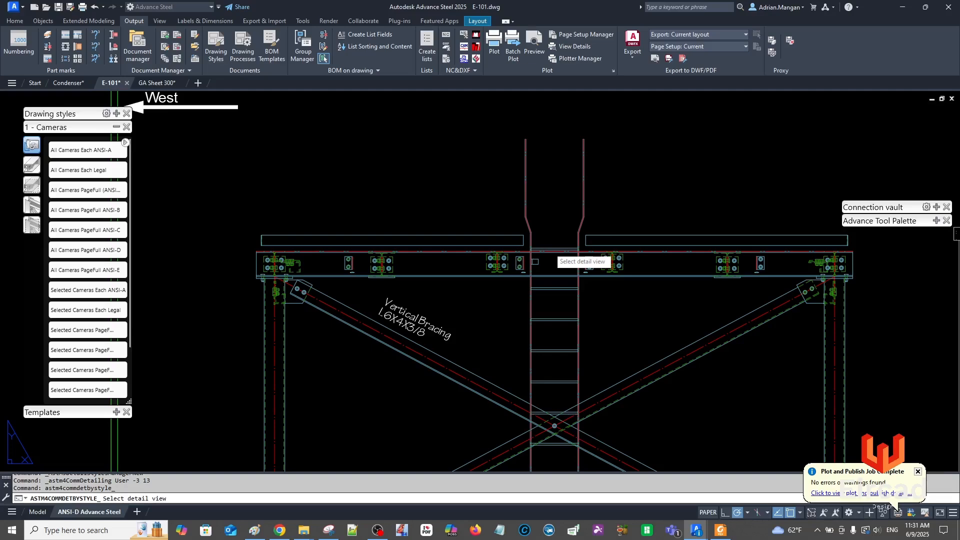
{"action": "left_click", "coordinate": [550, 248]}
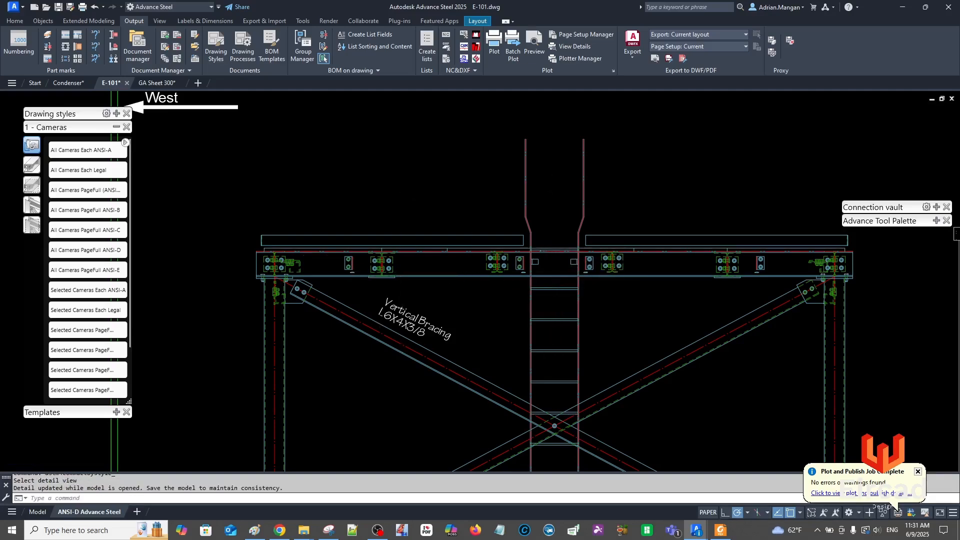
Examine the grating along the top beam and the members above it in the updated elevation
{"action": "scroll", "coordinate": [366, 258], "scroll_direction": "up", "scroll_amount": 5}
{"action": "scroll", "coordinate": [355, 260], "scroll_direction": "down", "scroll_amount": 5}
{"action": "middle_click_drag", "start_coordinate": [360, 259], "coordinate": [466, 246]}
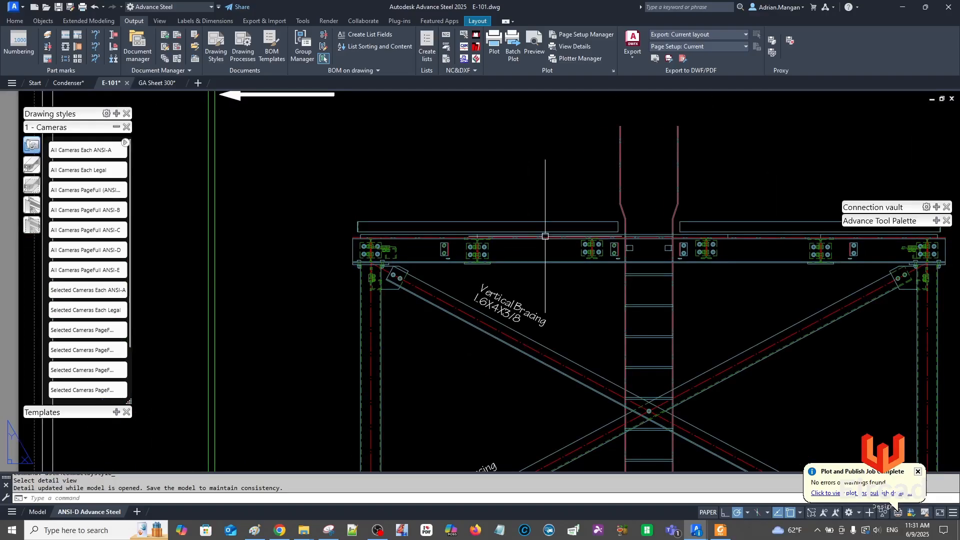
{"action": "scroll", "coordinate": [542, 205], "scroll_direction": "down", "scroll_amount": 5}
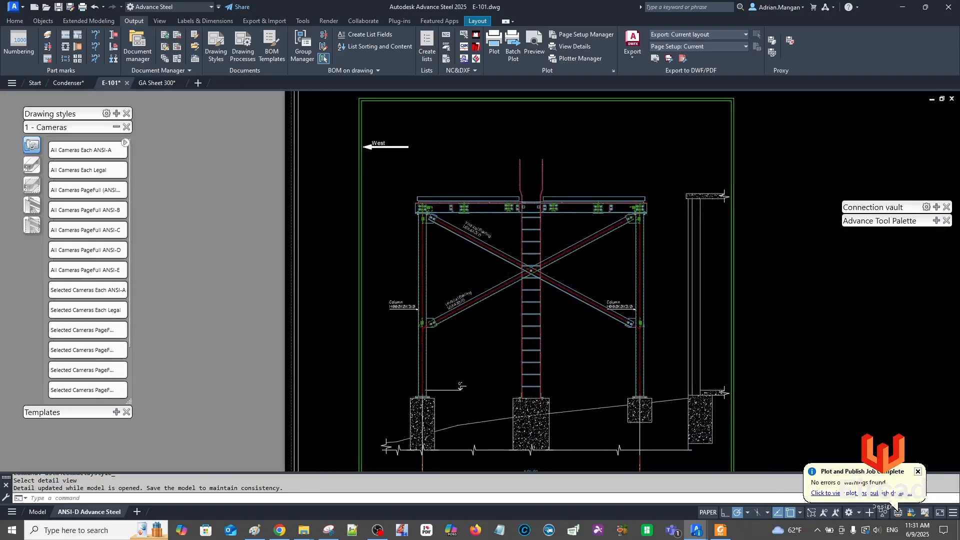
{"action": "scroll", "coordinate": [542, 208], "scroll_direction": "up", "scroll_amount": 5}
{"action": "scroll", "coordinate": [541, 207], "scroll_direction": "down", "scroll_amount": 5}
{"action": "middle_click_drag", "start_coordinate": [542, 207], "coordinate": [541, 174]}
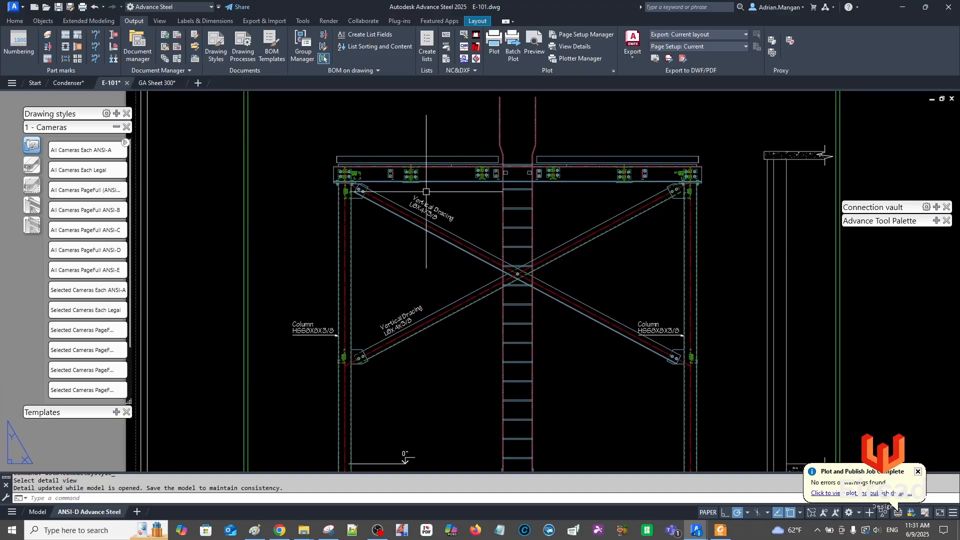
{"action": "scroll", "coordinate": [375, 135], "scroll_direction": "up", "scroll_amount": 4}
{"action": "scroll", "coordinate": [369, 154], "scroll_direction": "down", "scroll_amount": 3}
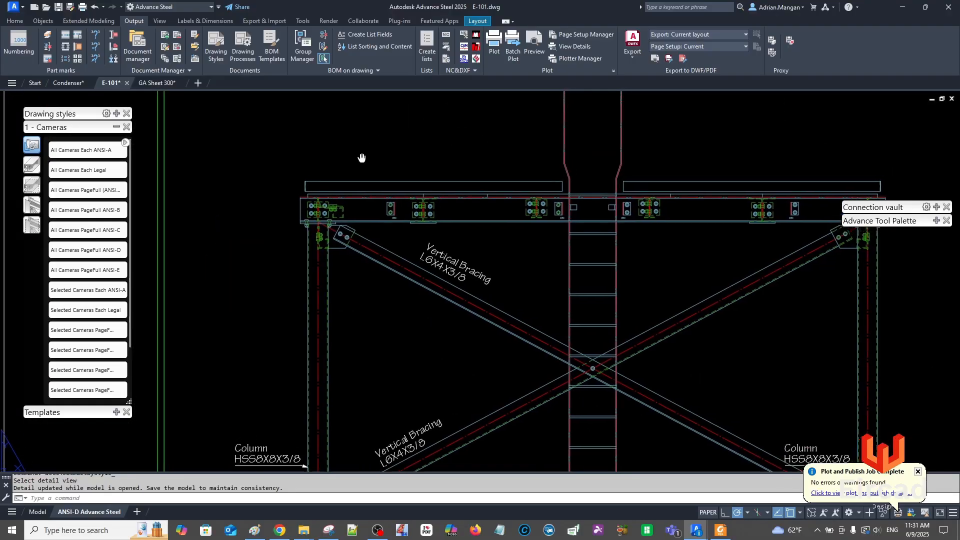
{"action": "middle_click_drag", "start_coordinate": [368, 154], "coordinate": [350, 194]}
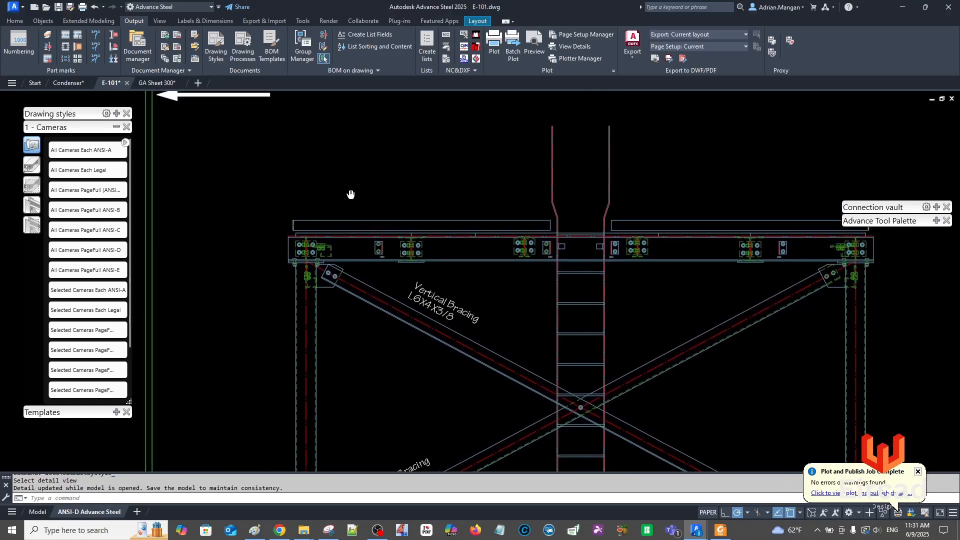
Switch to the Condenser model and check the section and material properties of the pipe beam above the platform
{"action": "left_click", "coordinate": [73, 81]}
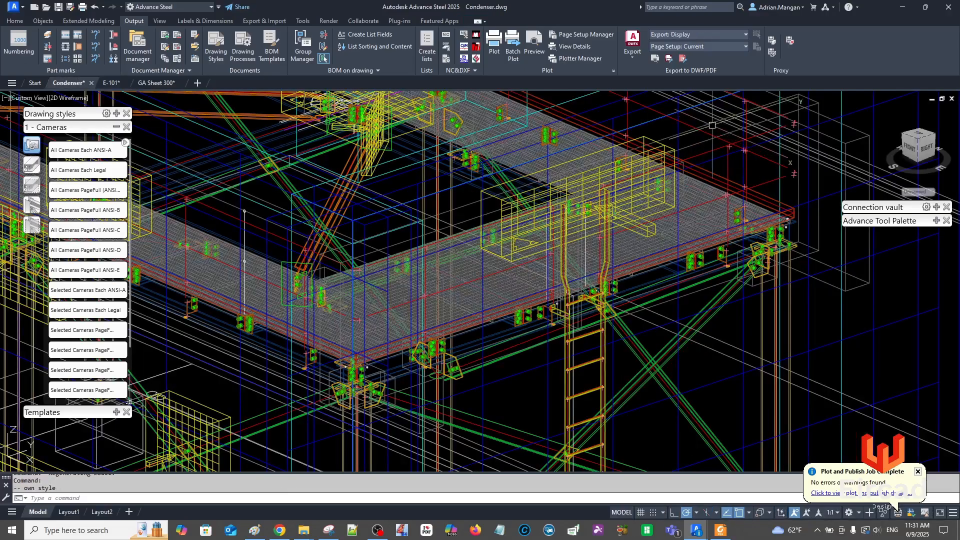
{"action": "scroll", "coordinate": [713, 143], "scroll_direction": "up", "scroll_amount": 2}
{"action": "double_click", "coordinate": [714, 152]}
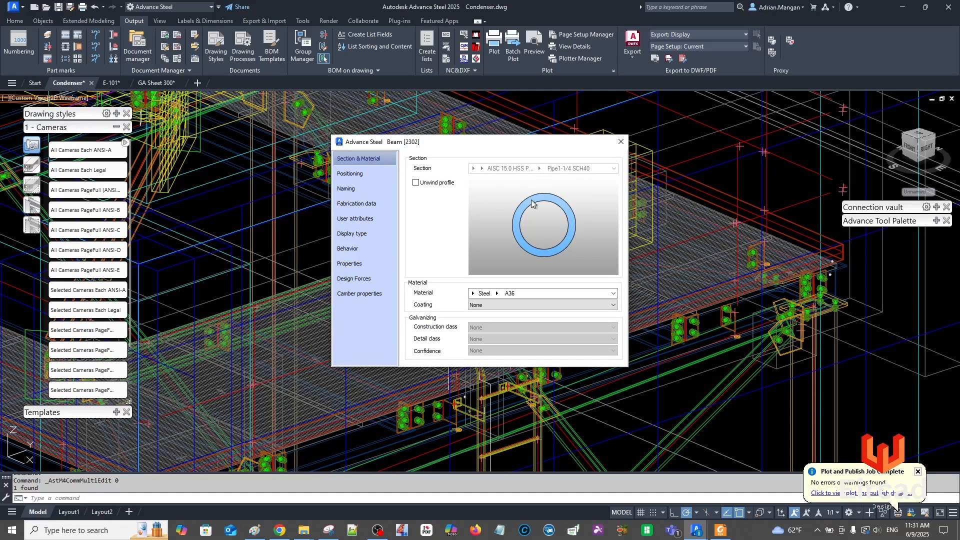
{"action": "left_click", "coordinate": [621, 142]}
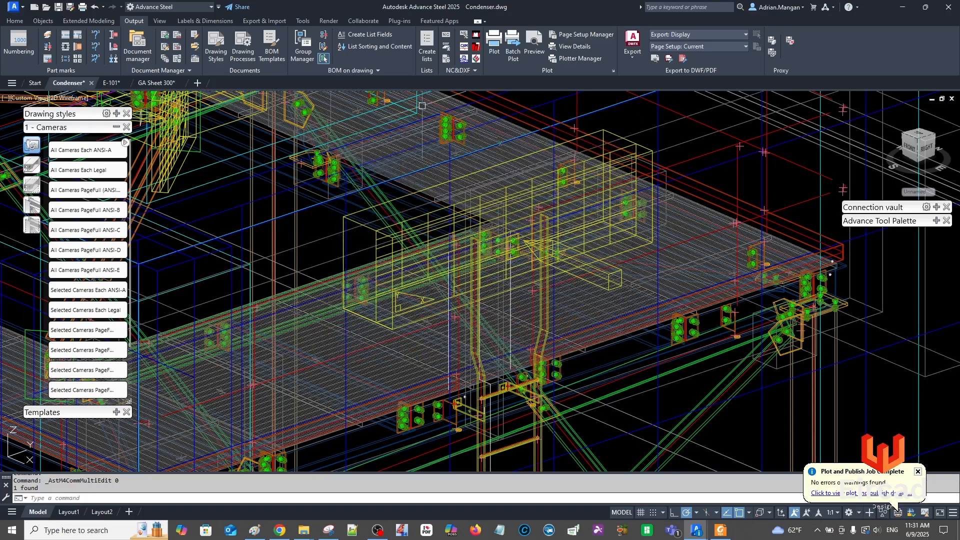
Close the Drawing styles palette and close the GA Sheet 300 drawing with its changes saved
{"action": "left_click", "coordinate": [125, 114]}
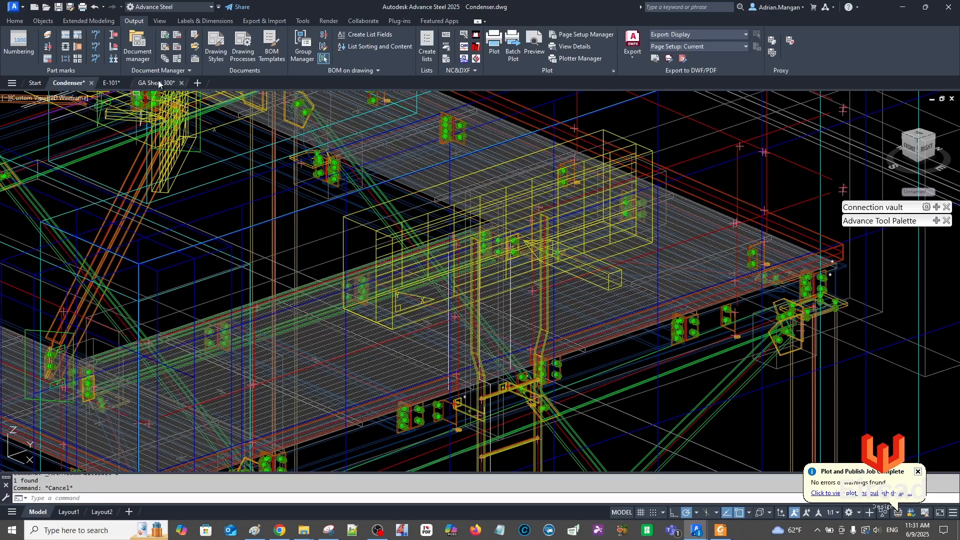
{"action": "left_click", "coordinate": [157, 82]}
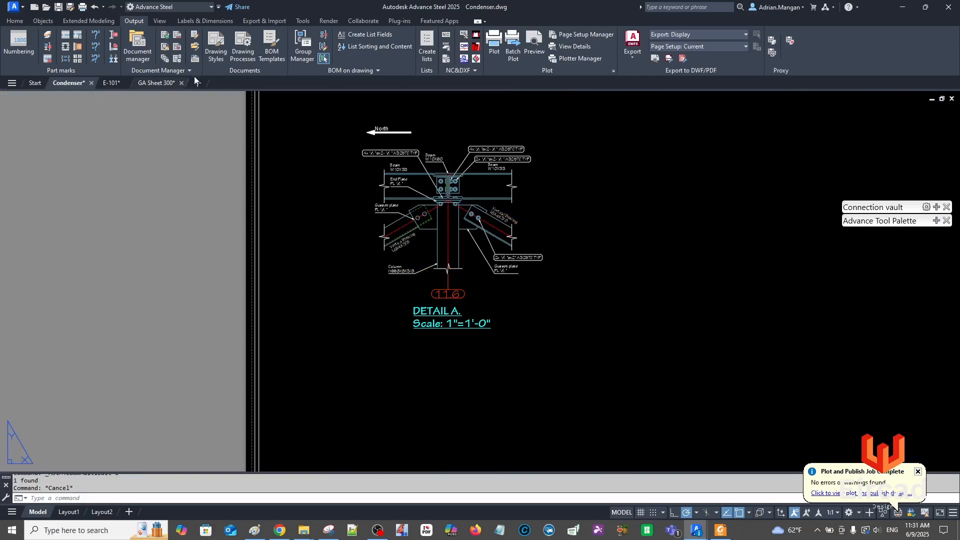
{"action": "left_click", "coordinate": [936, 220]}
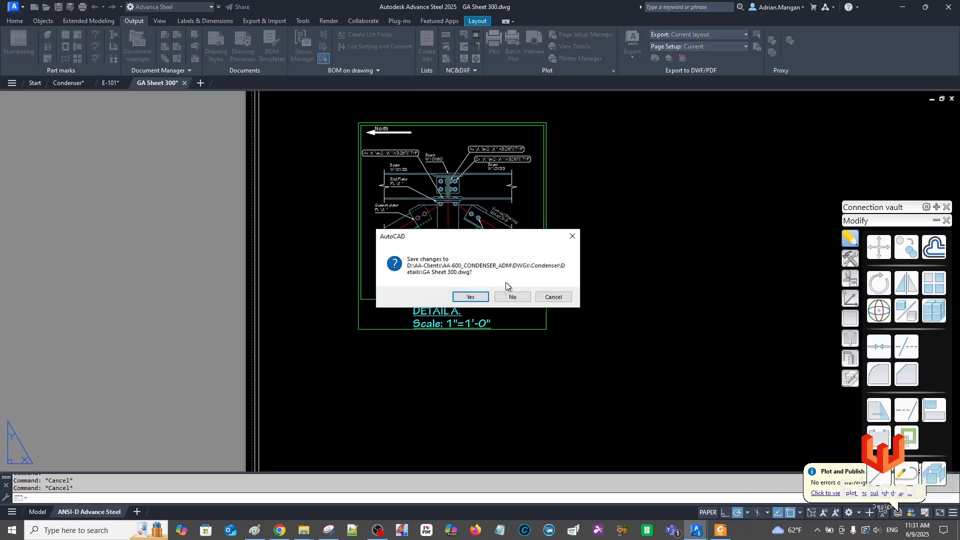
{"action": "left_click", "coordinate": [479, 296]}
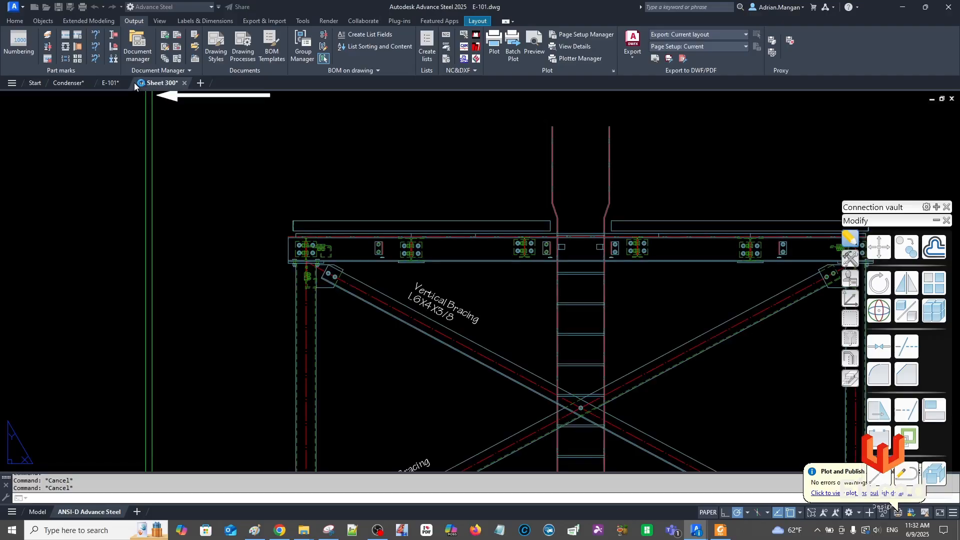
Close the E-101 drawing and the Condenser model with their changes saved, and exit Advance Steel 2025
{"action": "left_click", "coordinate": [128, 83]}
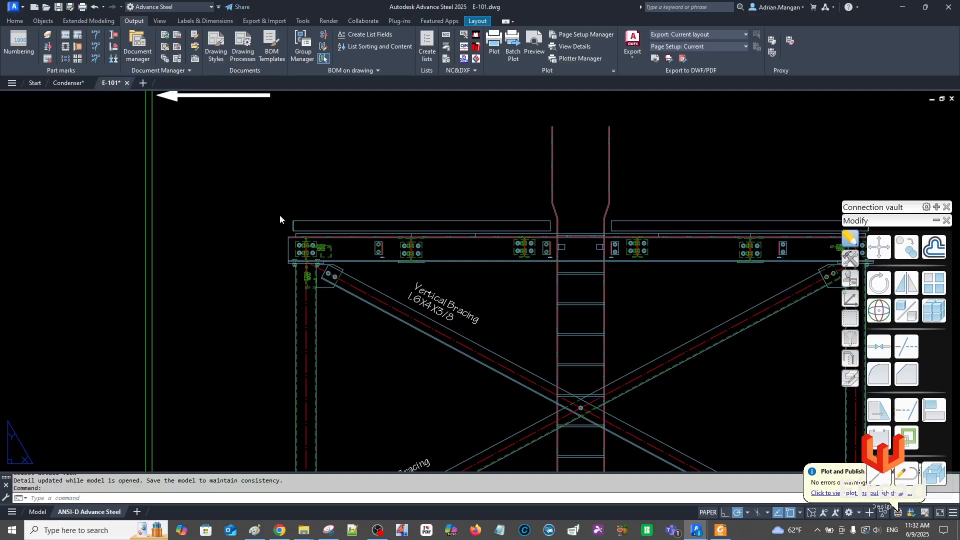
{"action": "left_click", "coordinate": [470, 294]}
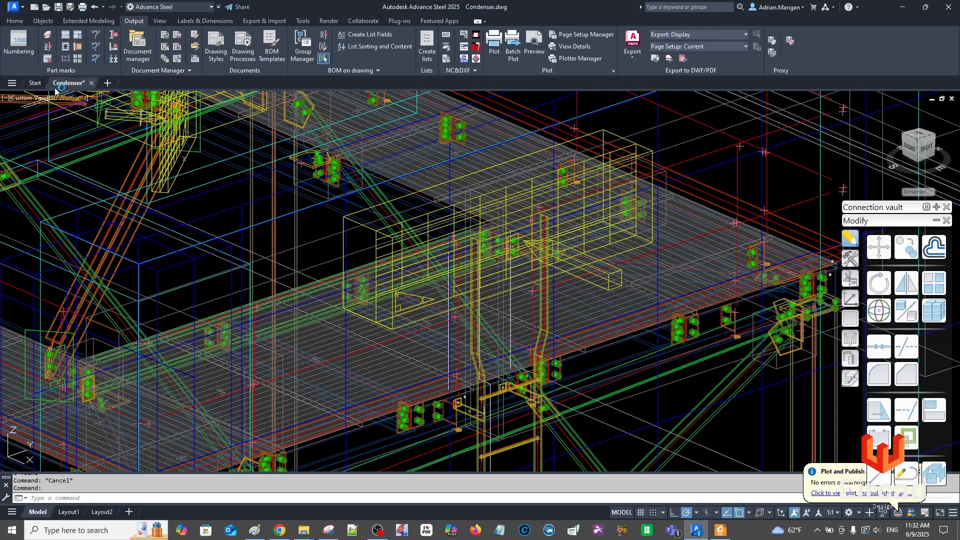
{"action": "left_click", "coordinate": [91, 83]}
{"action": "left_click", "coordinate": [469, 296]}
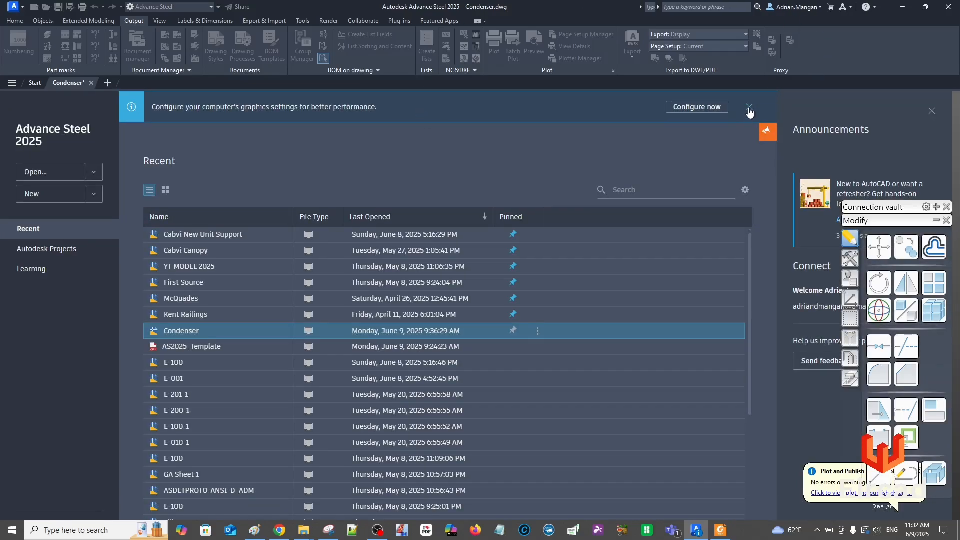
{"action": "left_click", "coordinate": [948, 7]}
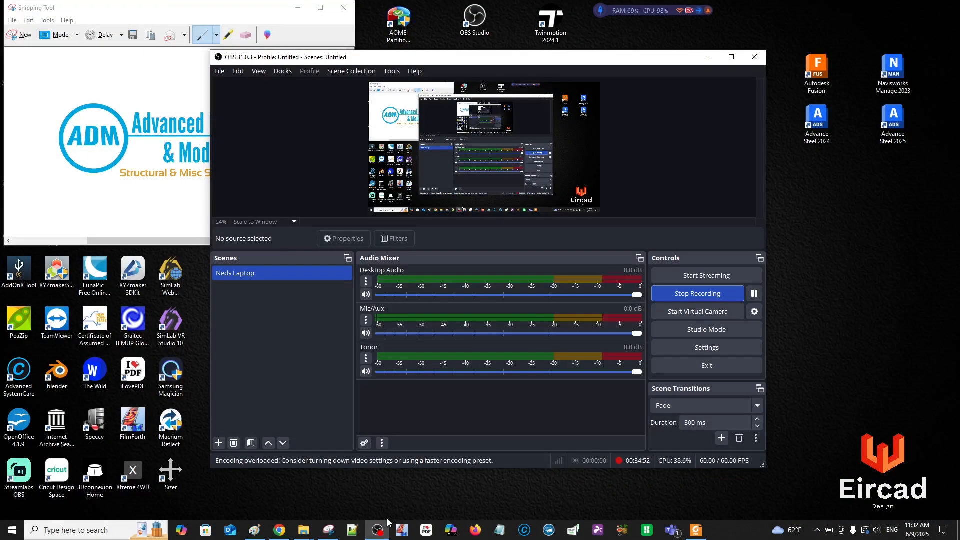
Clear the remaining windows off the desktop, closing Snipping Tool without saving the snip
{"action": "left_click", "coordinate": [387, 521]}
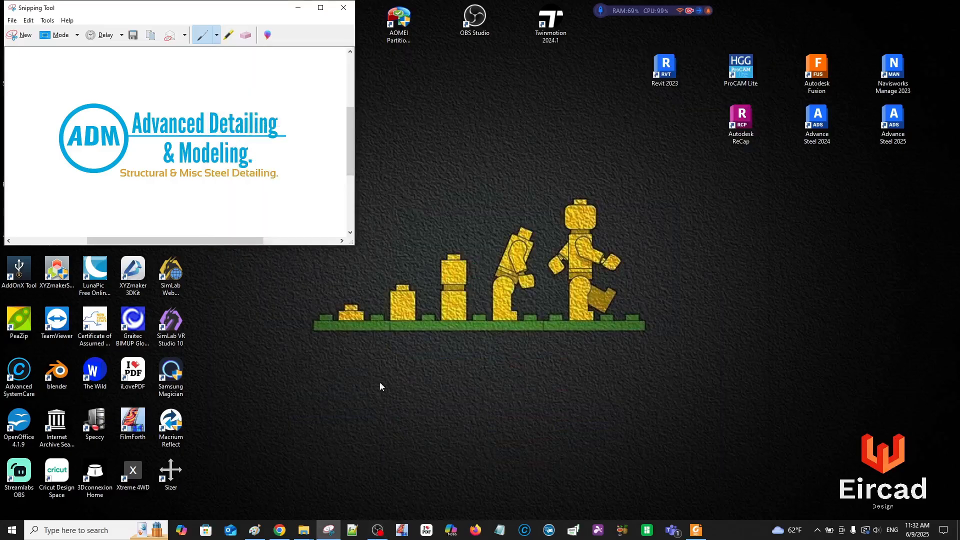
{"action": "left_click", "coordinate": [343, 7]}
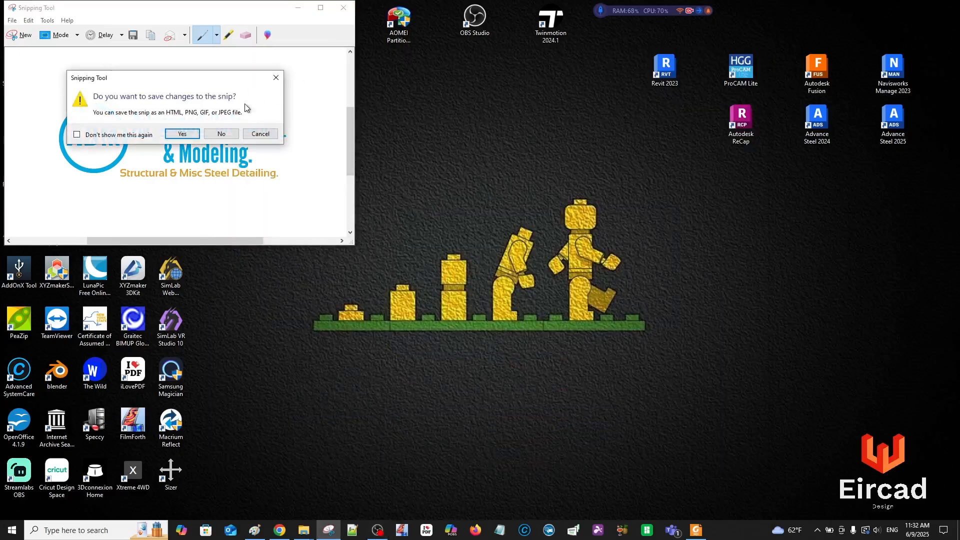
{"action": "left_click", "coordinate": [223, 134]}
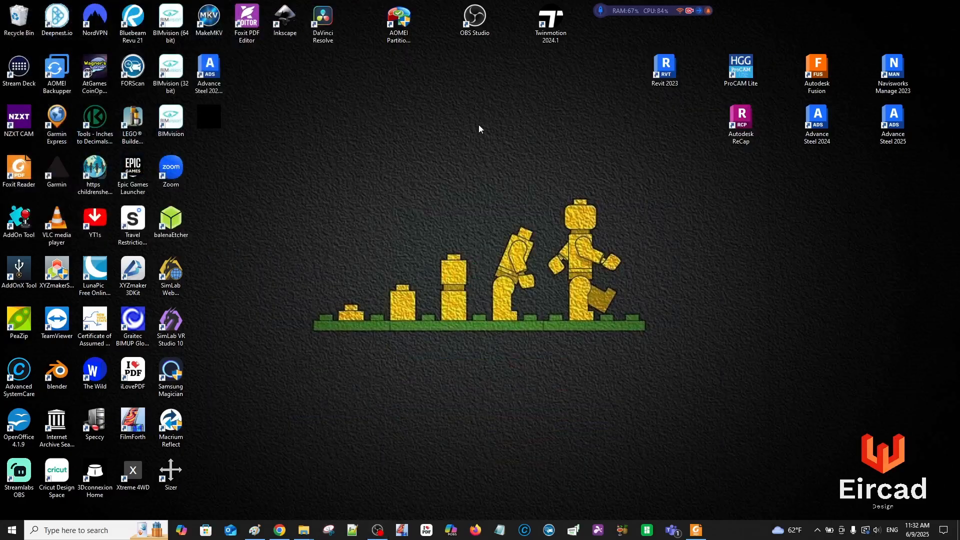
Launch Advance Steel 2025 from the desktop, closing the 2024 version if it was started by mistake
{"action": "double_click", "coordinate": [831, 132]}
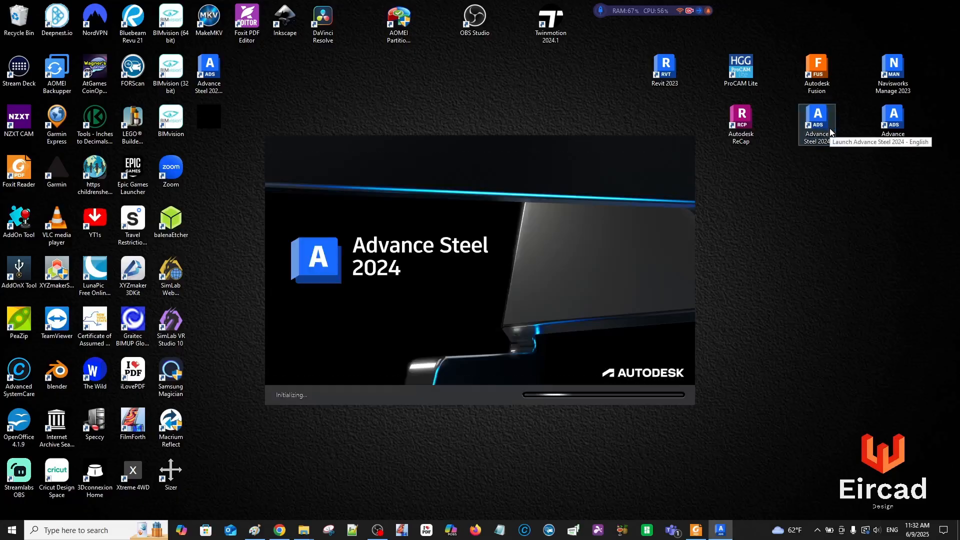
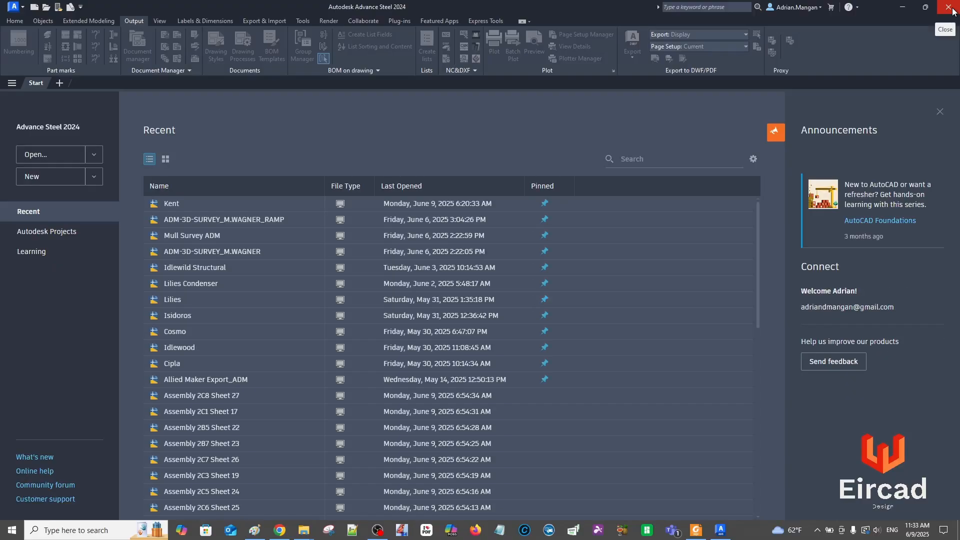
{"action": "left_click", "coordinate": [952, 11]}
{"action": "double_click", "coordinate": [894, 120]}
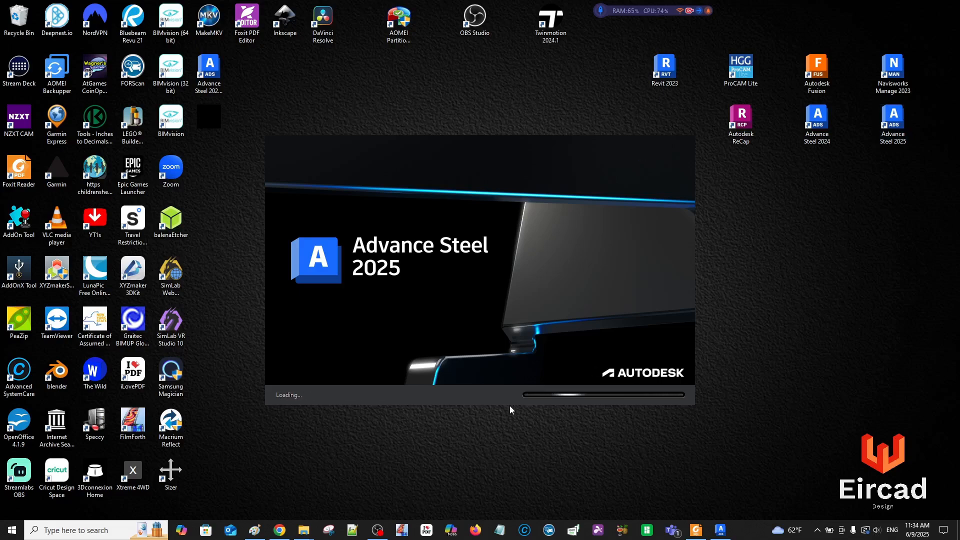
Switch to File Explorer and open the AA-600_CONDENSER_ADM project folder inside AA-Clients
{"action": "mouse_move", "coordinate": [303, 532]}
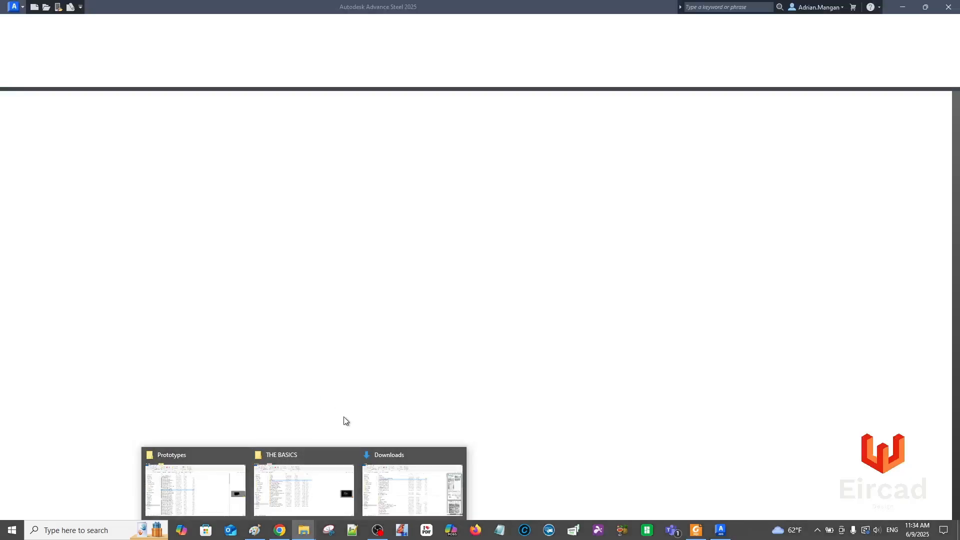
{"action": "left_click", "coordinate": [387, 477]}
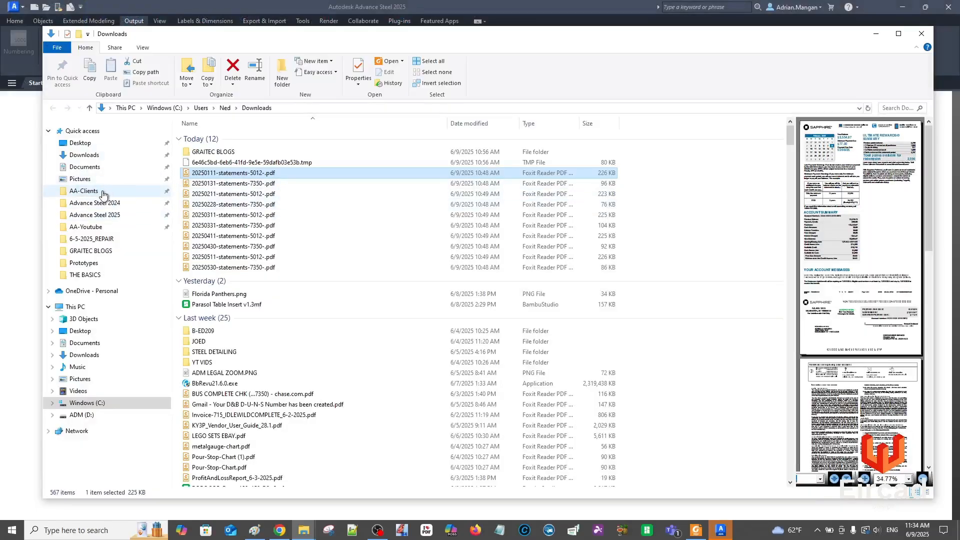
{"action": "left_click", "coordinate": [100, 191]}
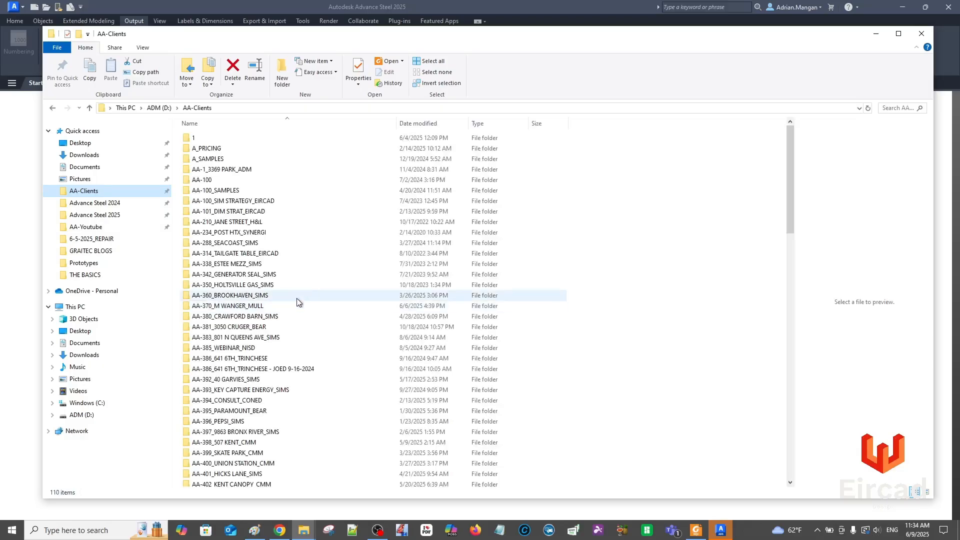
{"action": "scroll", "coordinate": [294, 300], "scroll_direction": "down", "scroll_amount": 5}
{"action": "scroll", "coordinate": [292, 339], "scroll_direction": "down", "scroll_amount": 6}
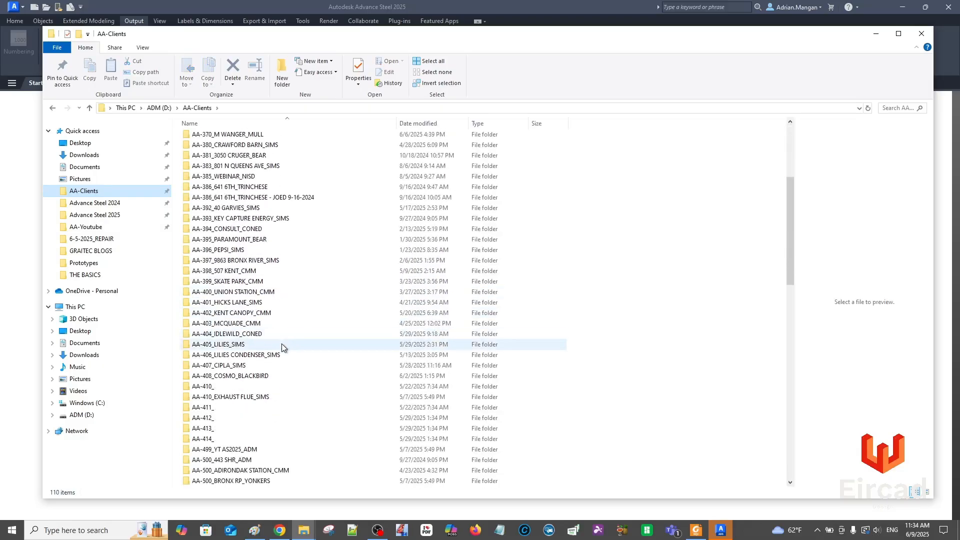
{"action": "scroll", "coordinate": [239, 438], "scroll_direction": "down", "scroll_amount": 2}
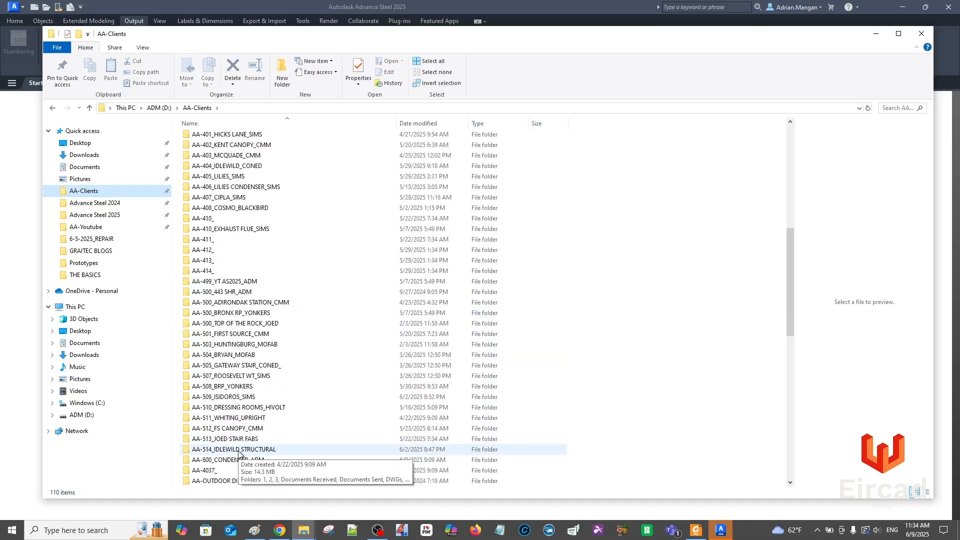
{"action": "left_click", "coordinate": [228, 460]}
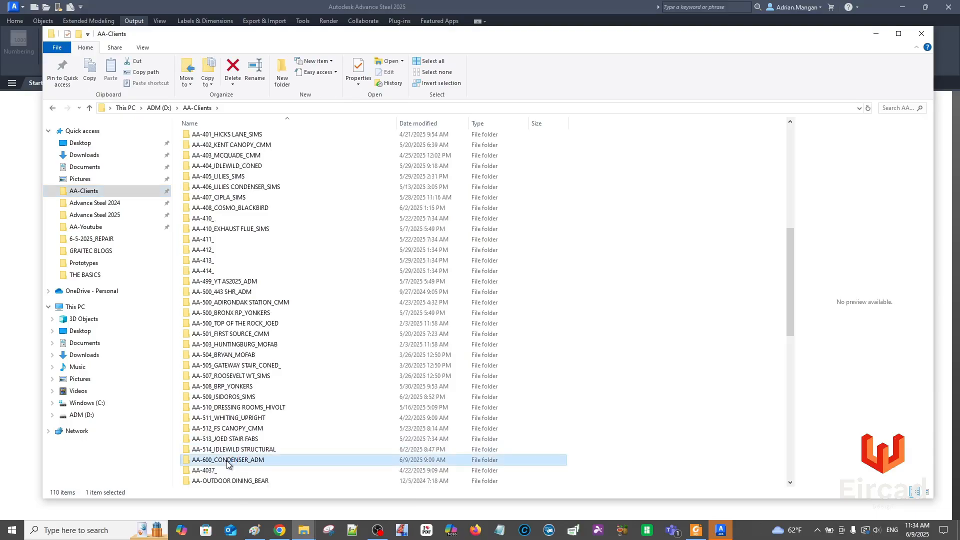
{"action": "double_click", "coordinate": [228, 460]}
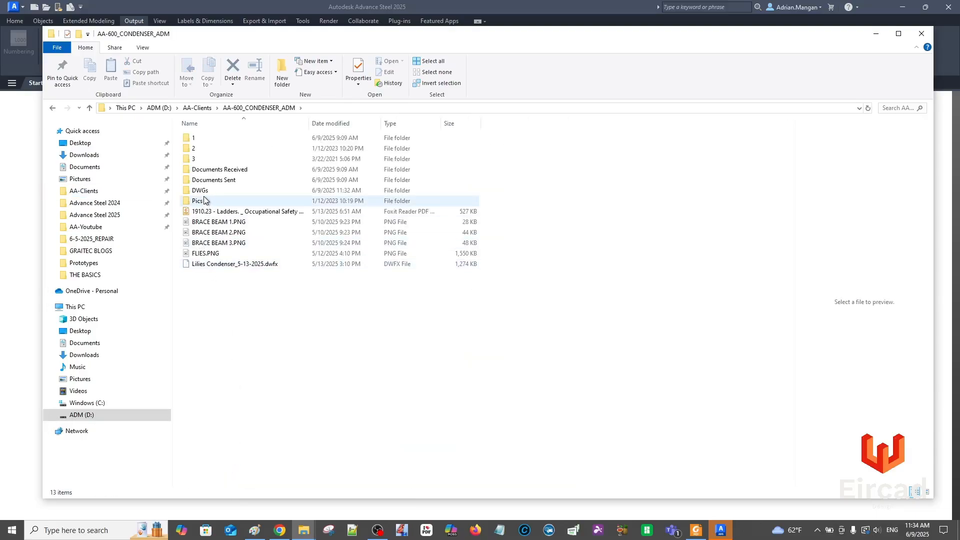
Open the Condenser subfolder within the project's DWGs folder
{"action": "left_click", "coordinate": [207, 192]}
{"action": "double_click", "coordinate": [207, 192]}
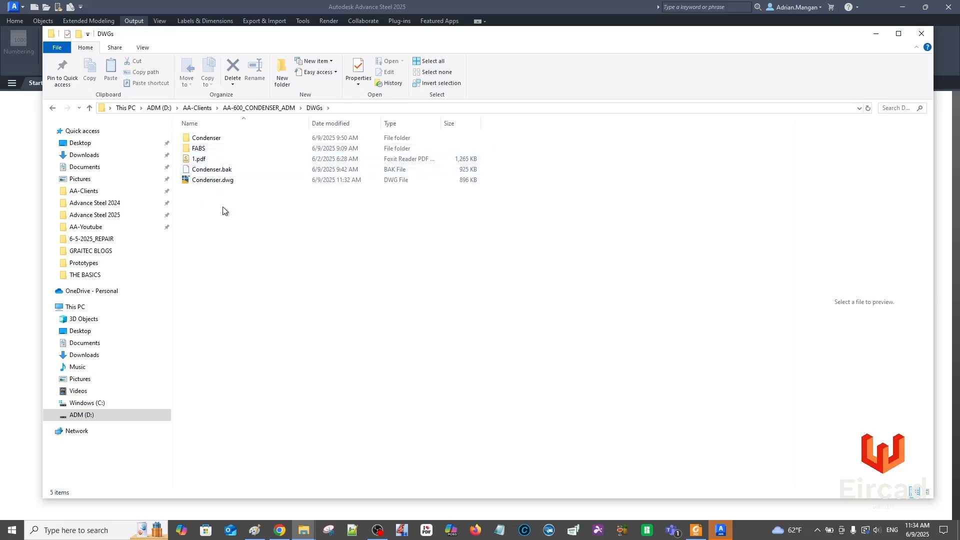
{"action": "left_click", "coordinate": [216, 141]}
{"action": "double_click", "coordinate": [216, 141]}
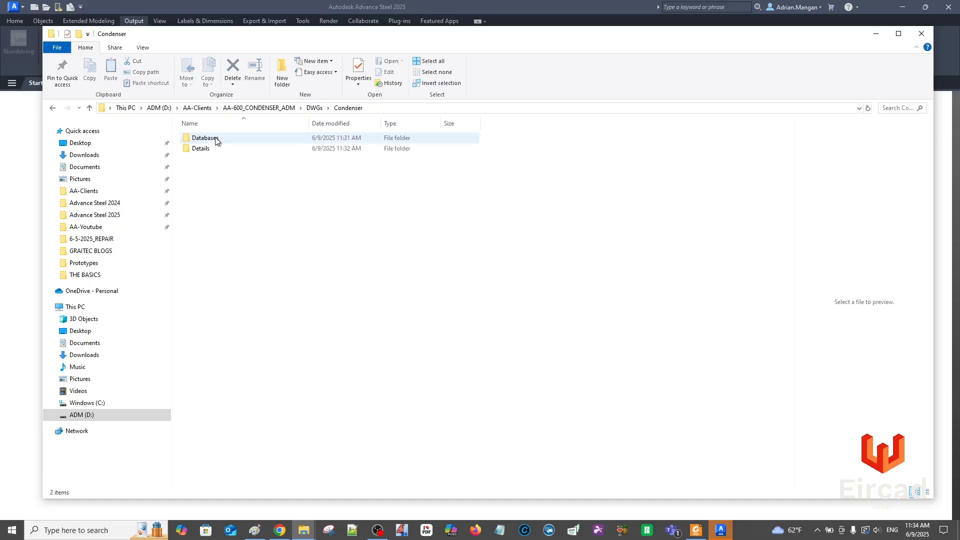
Create a new folder named Prototypes beside the Databases and Details folders
{"action": "right_click", "coordinate": [205, 176]}
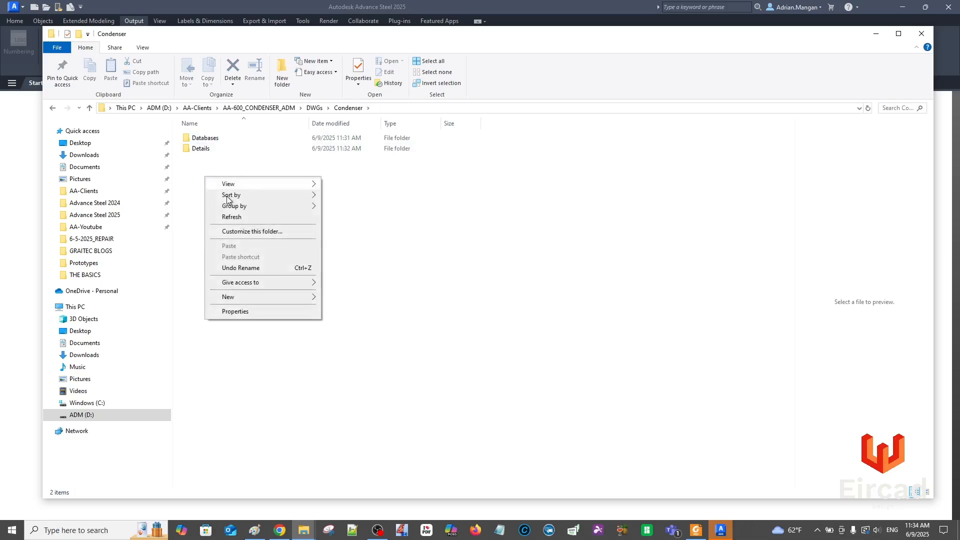
{"action": "mouse_move", "coordinate": [241, 297]}
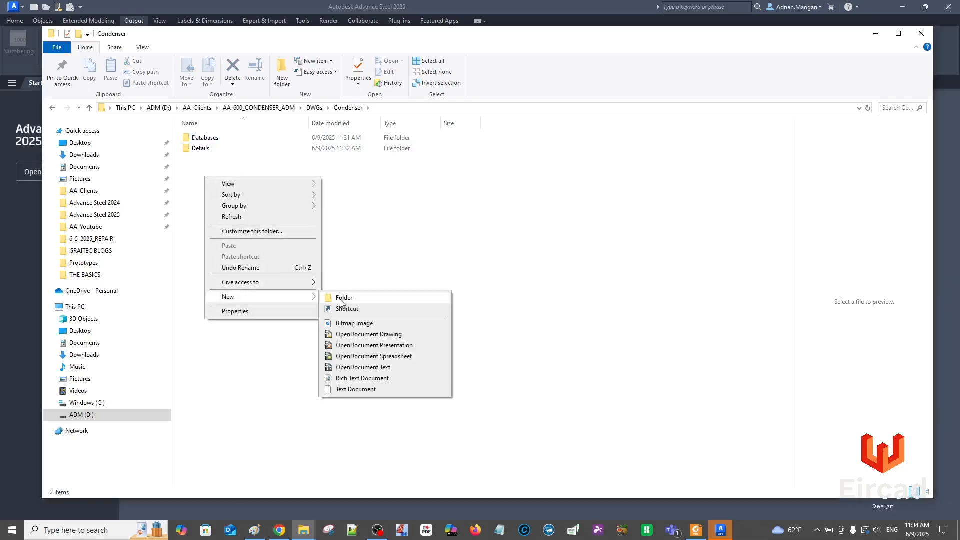
{"action": "left_click", "coordinate": [339, 298]}
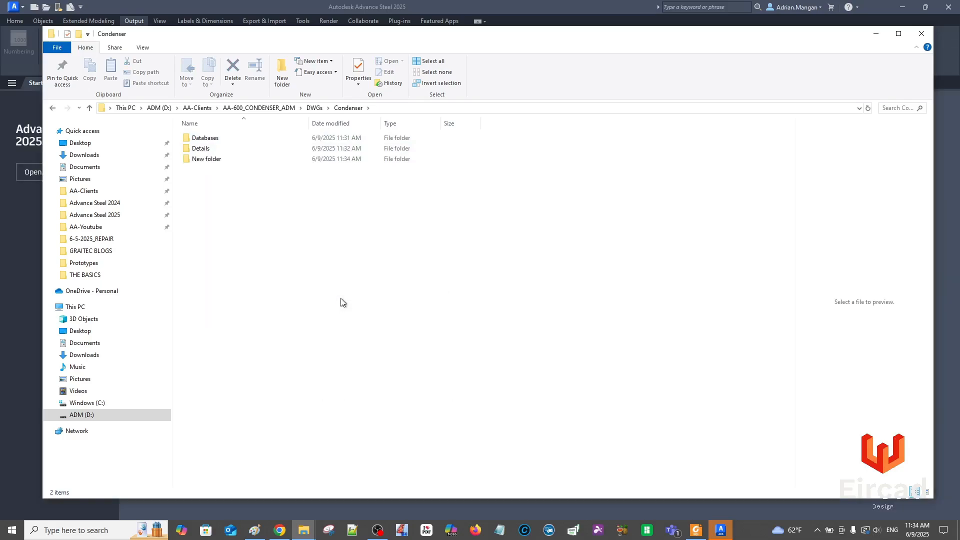
{"action": "type", "text": "Prot"}
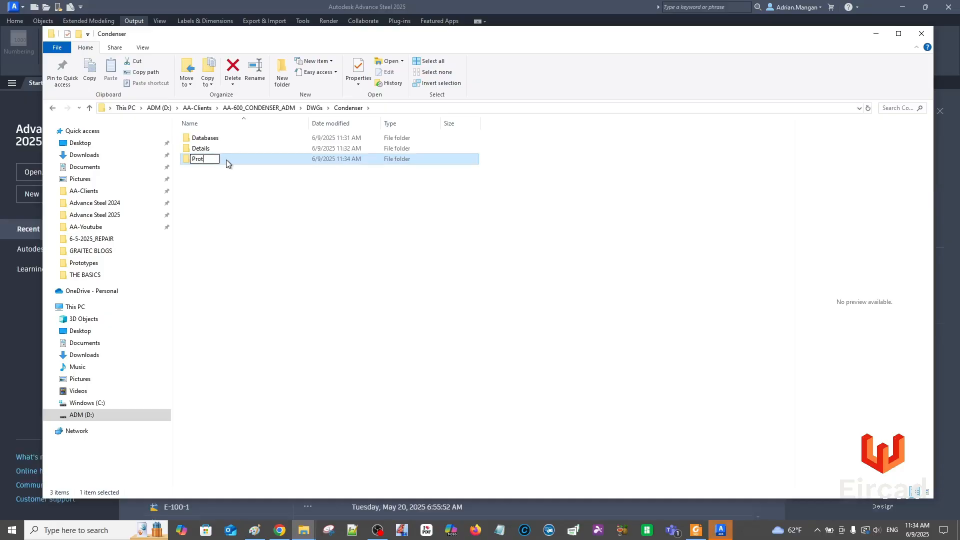
{"action": "type", "text": "otypes"}
{"action": "key", "text": "Return"}
Copy the ASDETPROTO-ANSI-D_ADM.dwg template from the Advance Steel 2024 shared Prototypes folder
{"action": "mouse_move", "coordinate": [304, 530]}
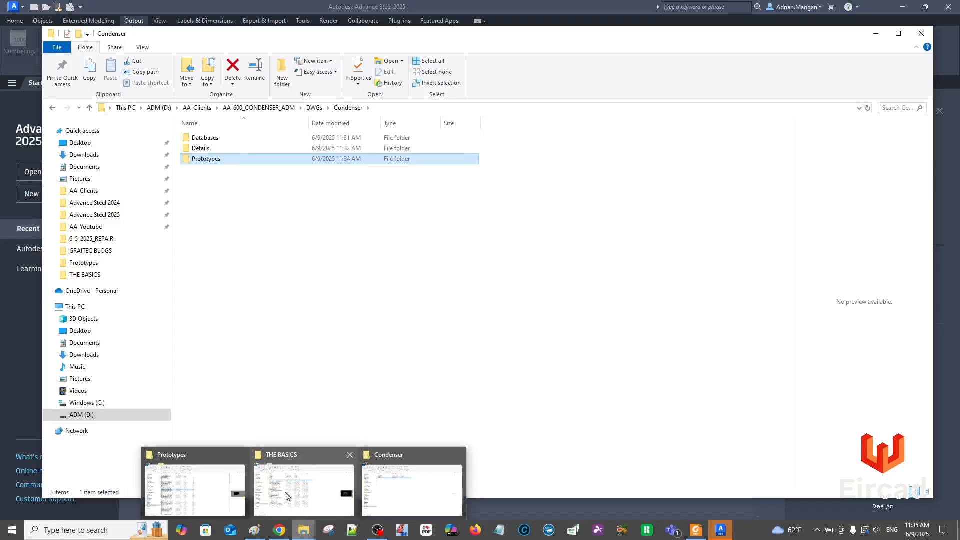
{"action": "left_click", "coordinate": [220, 489]}
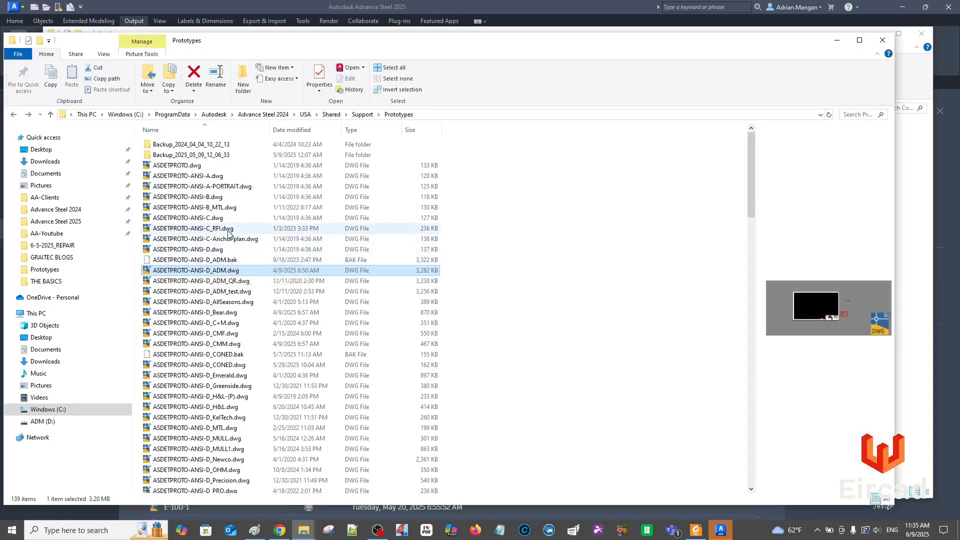
{"action": "left_click", "coordinate": [207, 250]}
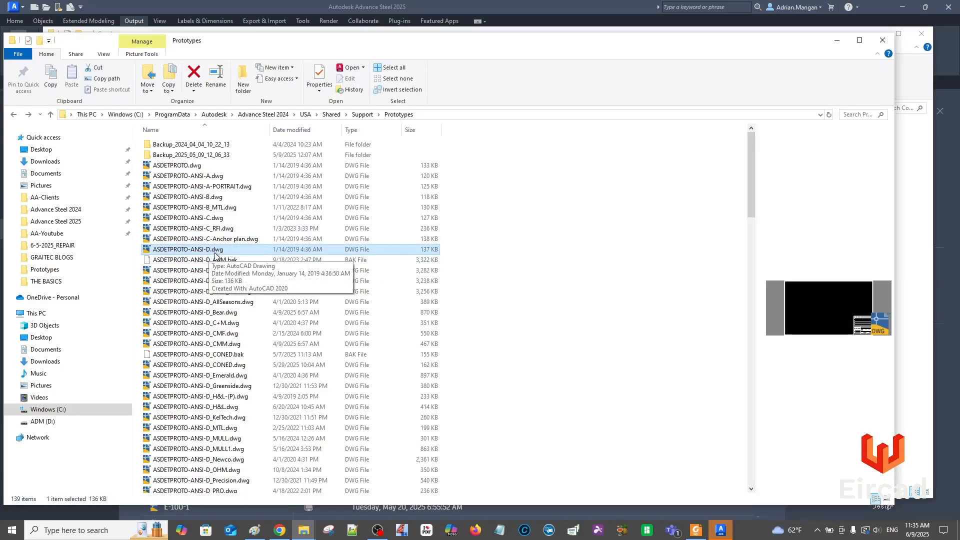
{"action": "left_click", "coordinate": [220, 270]}
{"action": "left_click", "coordinate": [220, 250]}
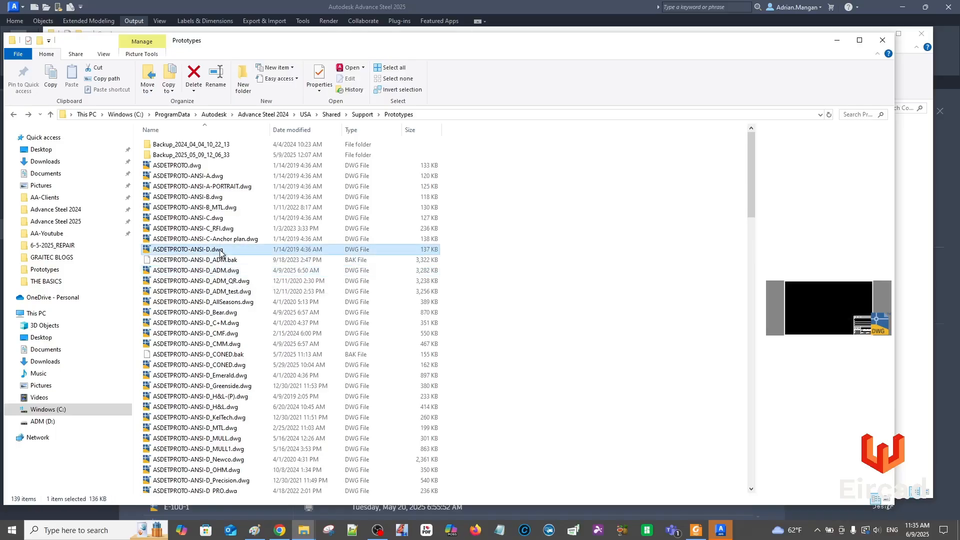
{"action": "left_click", "coordinate": [216, 271]}
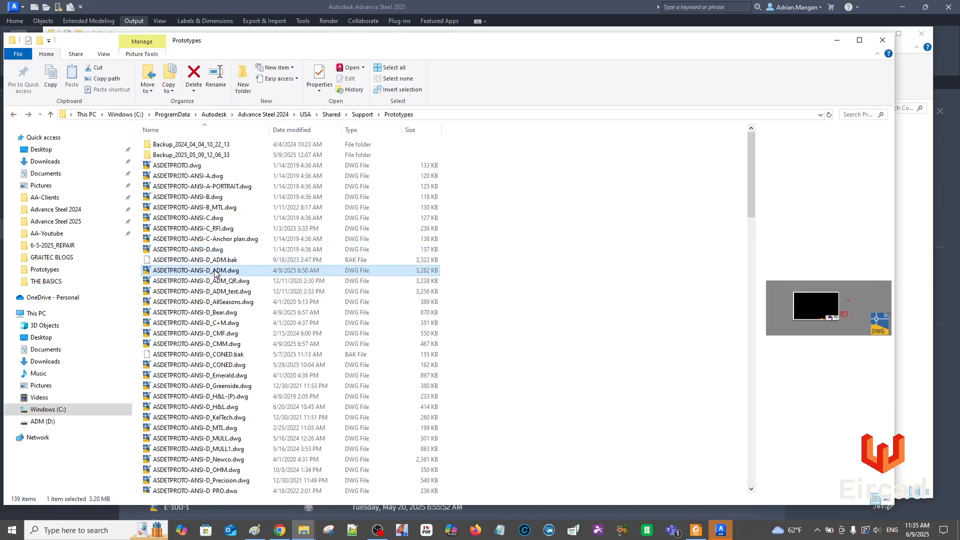
{"action": "right_click", "coordinate": [216, 273]}
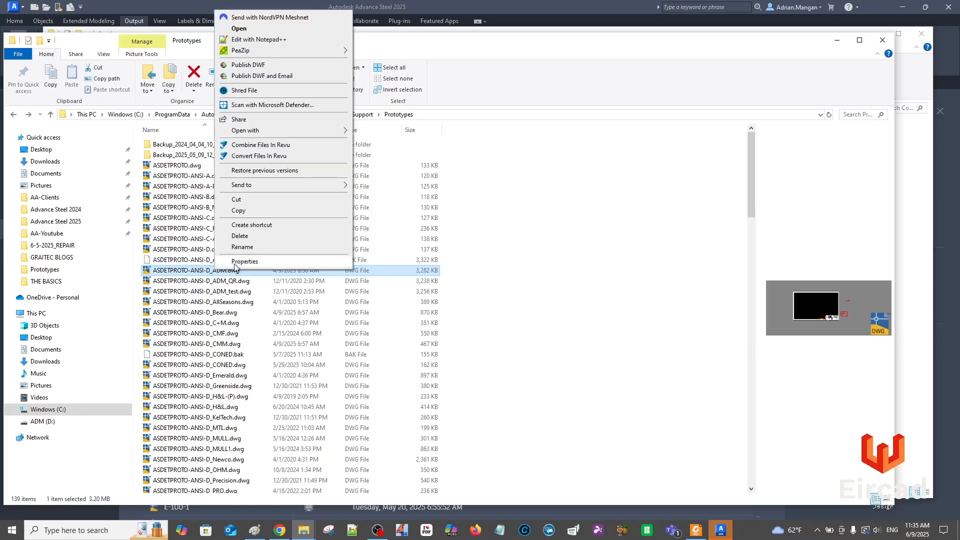
{"action": "left_click", "coordinate": [240, 210]}
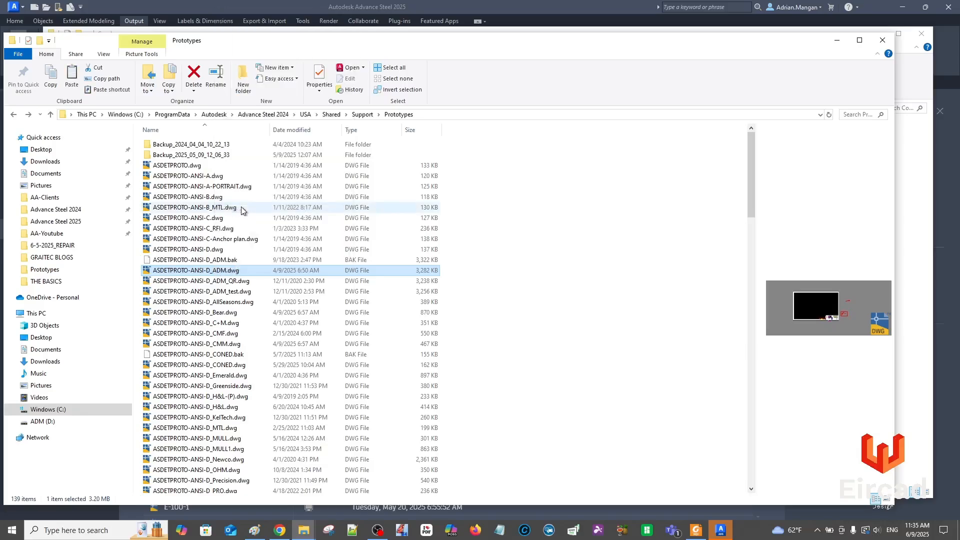
Paste the copied drawing template into the Condenser project's new Prototypes folder
{"action": "mouse_move", "coordinate": [304, 530]}
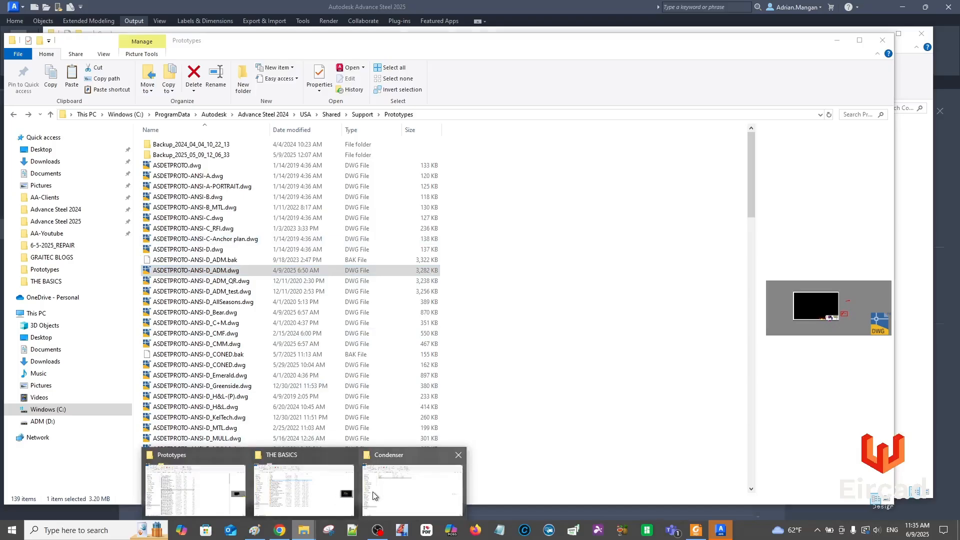
{"action": "left_click", "coordinate": [398, 482]}
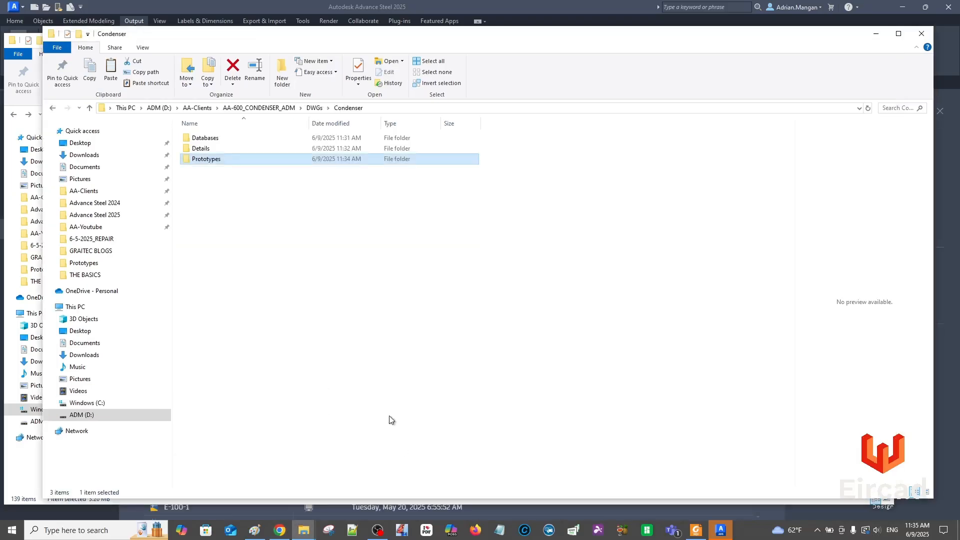
{"action": "double_click", "coordinate": [201, 161]}
{"action": "right_click", "coordinate": [232, 178]}
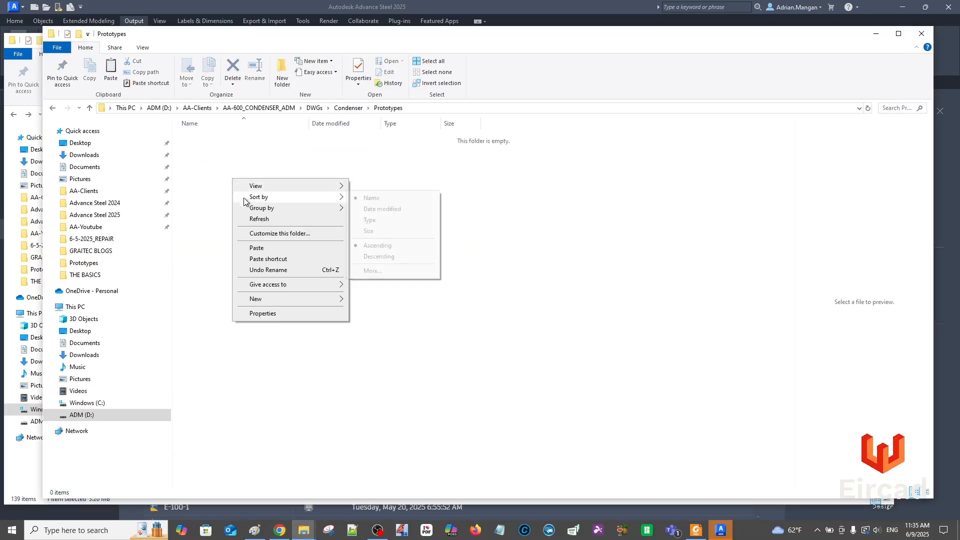
{"action": "left_click", "coordinate": [255, 246]}
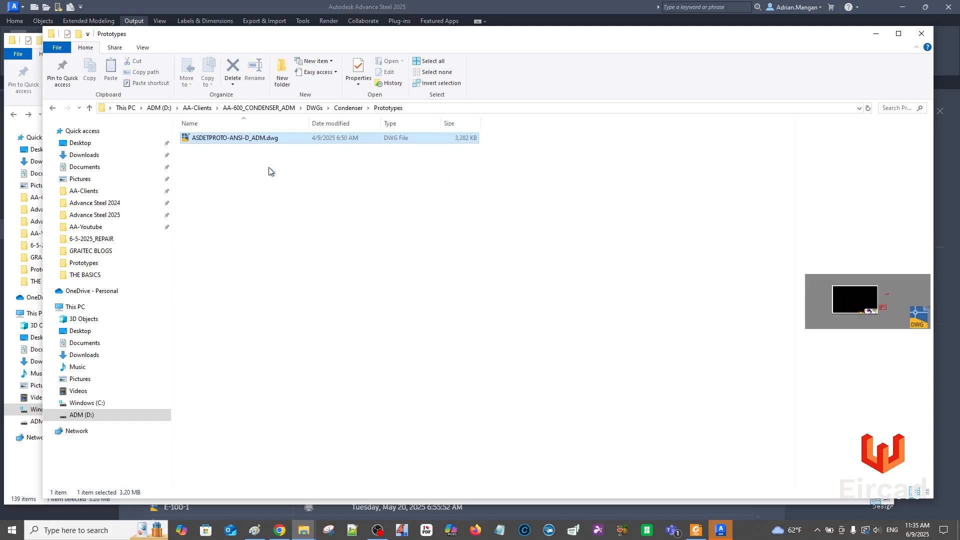
Rename the pasted template in the project's Prototypes folder as ASDETPROTO-ANSI-D.dwg
{"action": "right_click", "coordinate": [261, 144]}
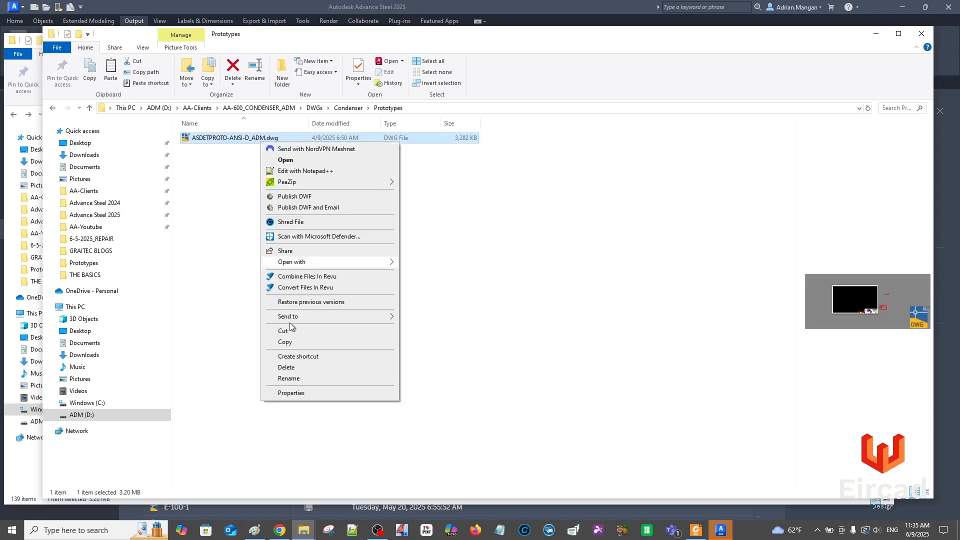
{"action": "left_click", "coordinate": [288, 379]}
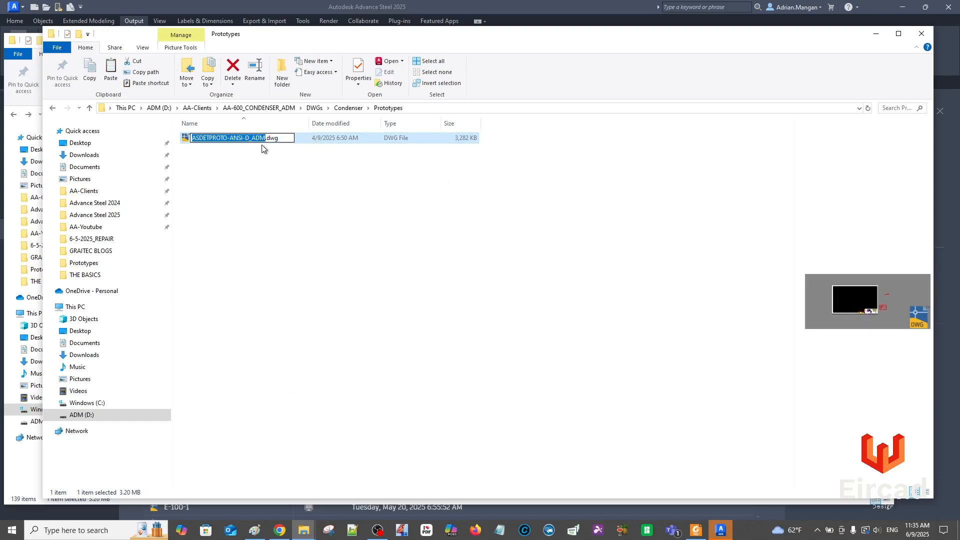
{"action": "left_click", "coordinate": [264, 140]}
{"action": "key", "text": "BackSpace"}
{"action": "key", "text": "BackSpace"}
{"action": "key", "text": "BackSpace"}
{"action": "key", "text": "BackSpace"}
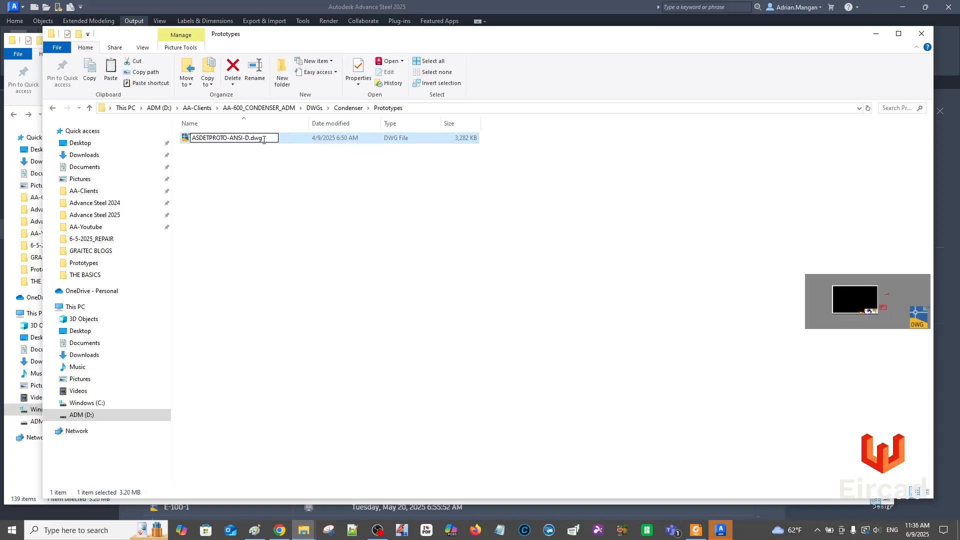
{"action": "key", "text": "Return"}
{"action": "left_click", "coordinate": [269, 174]}
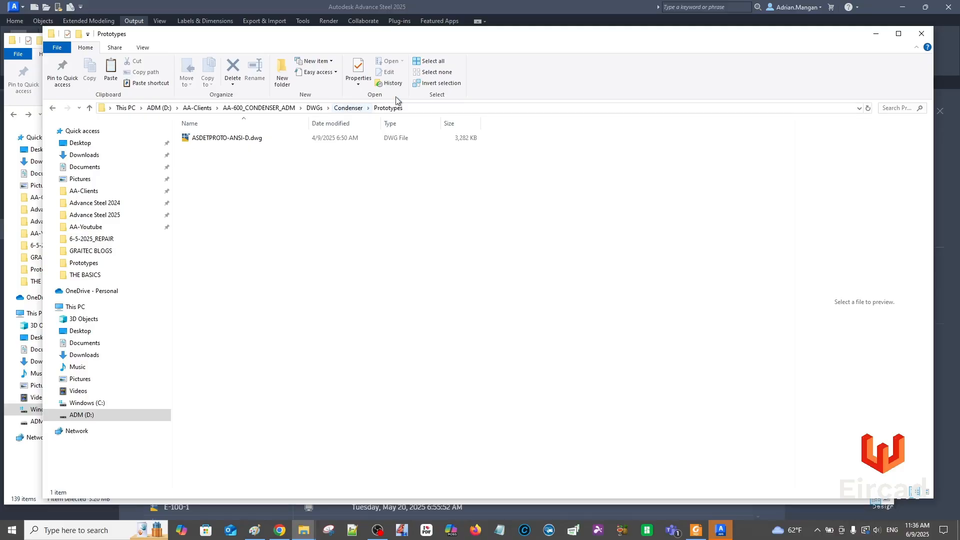
Minimize the File Explorer windows, then pin the Condenser model in the recent files and open it
{"action": "left_click", "coordinate": [882, 34]}
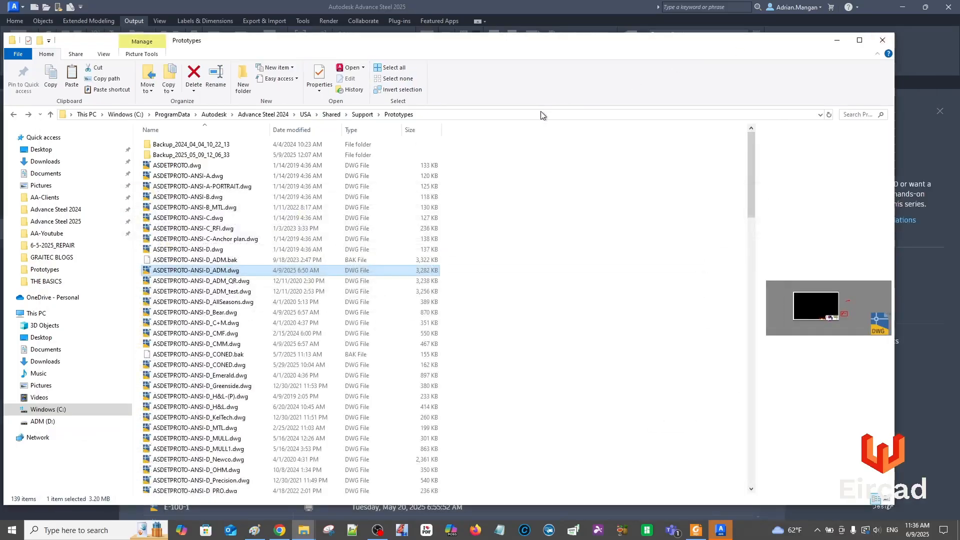
{"action": "left_click", "coordinate": [836, 40]}
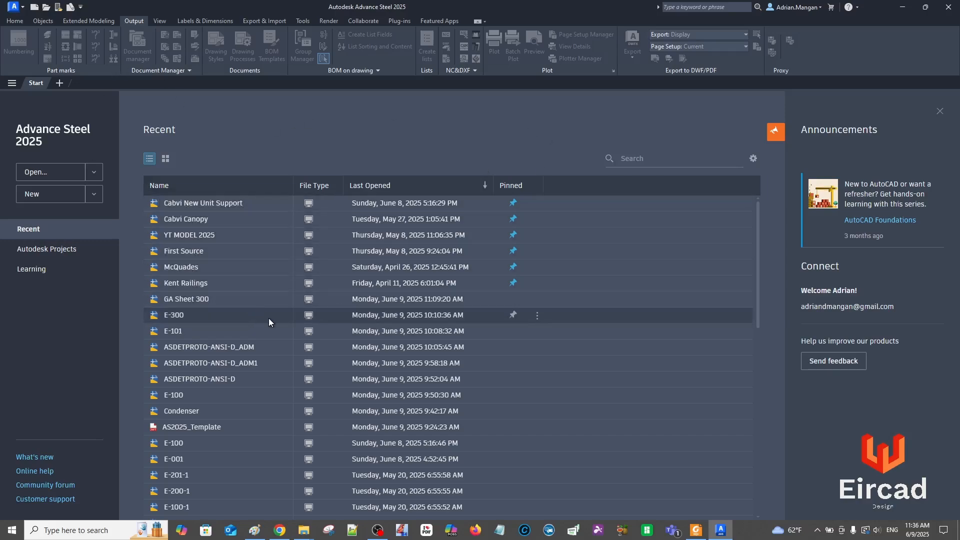
{"action": "left_click", "coordinate": [513, 411]}
{"action": "left_click", "coordinate": [188, 202]}
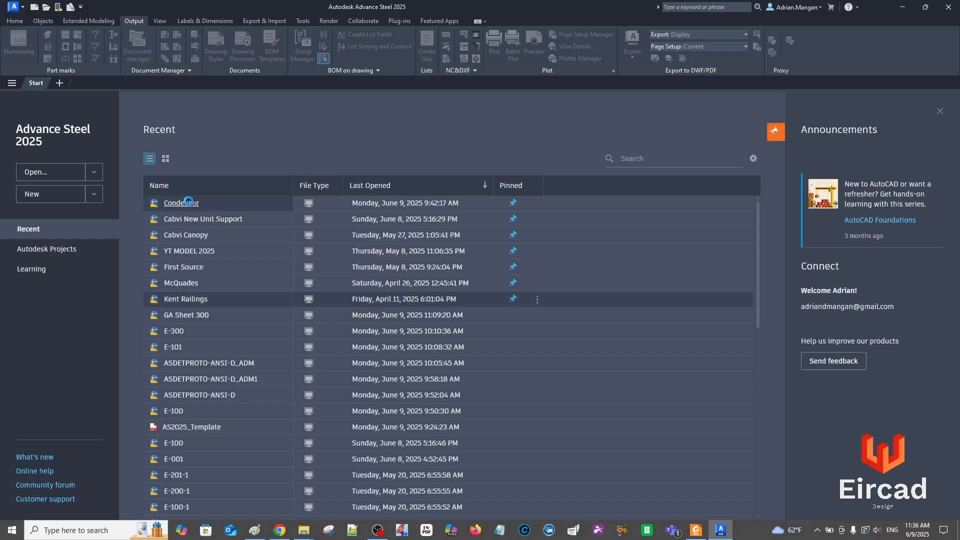
{"action": "left_click", "coordinate": [189, 204]}
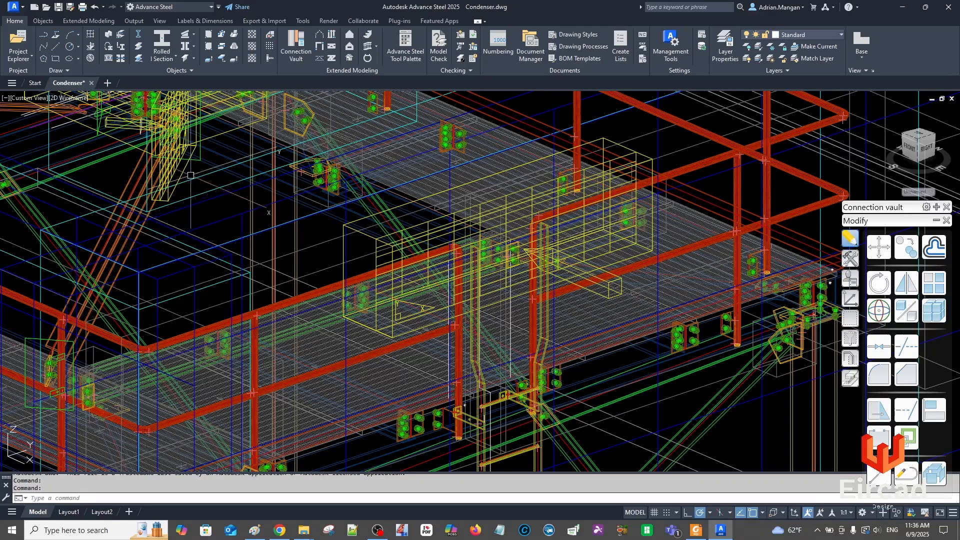
Save the Condenser model and bring the whole structure into view
{"action": "left_click", "coordinate": [59, 7]}
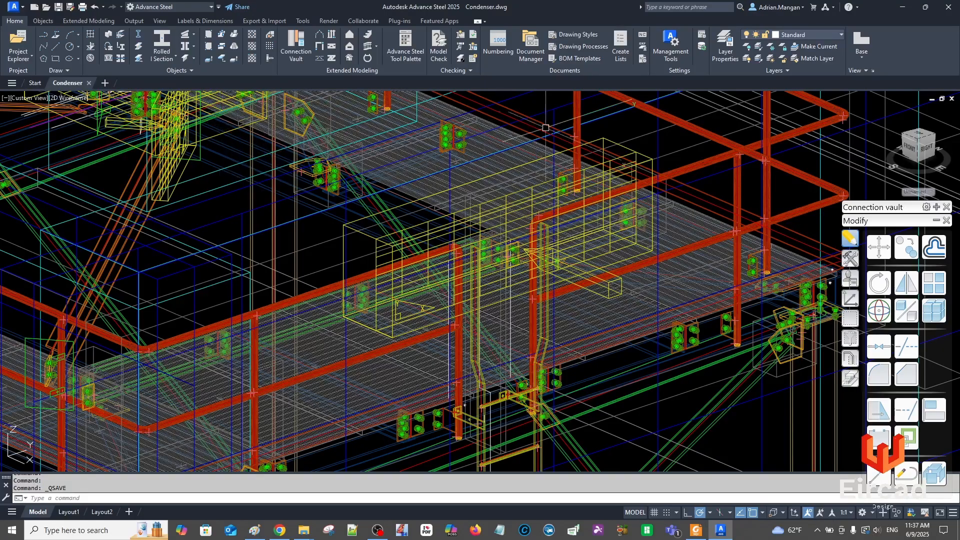
{"action": "scroll", "coordinate": [624, 156], "scroll_direction": "down", "scroll_amount": 2}
{"action": "scroll", "coordinate": [610, 152], "scroll_direction": "down", "scroll_amount": 3}
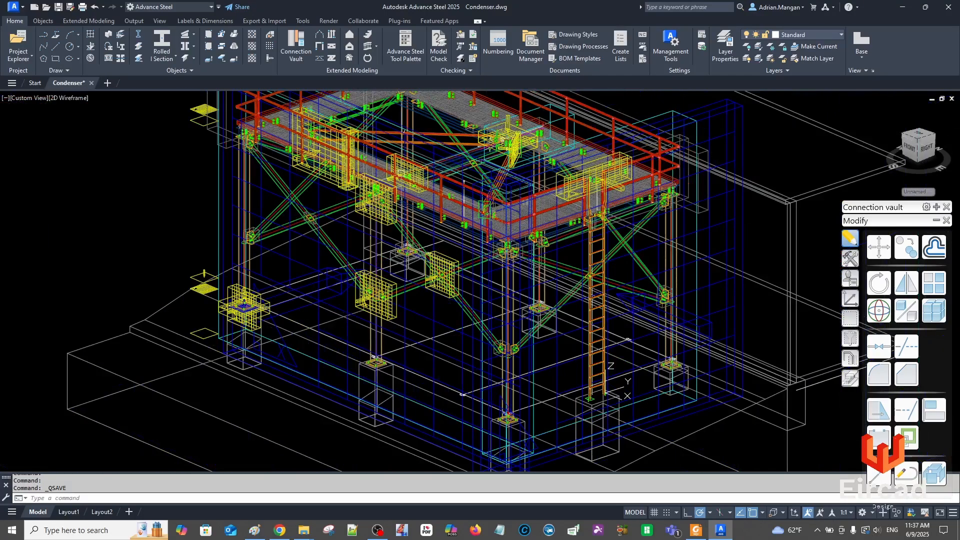
Open the drawing styles, drawing processes and BOM templates palettes and browse the process categories, ending on Cameras
{"action": "left_click", "coordinate": [580, 43]}
{"action": "left_click", "coordinate": [580, 46]}
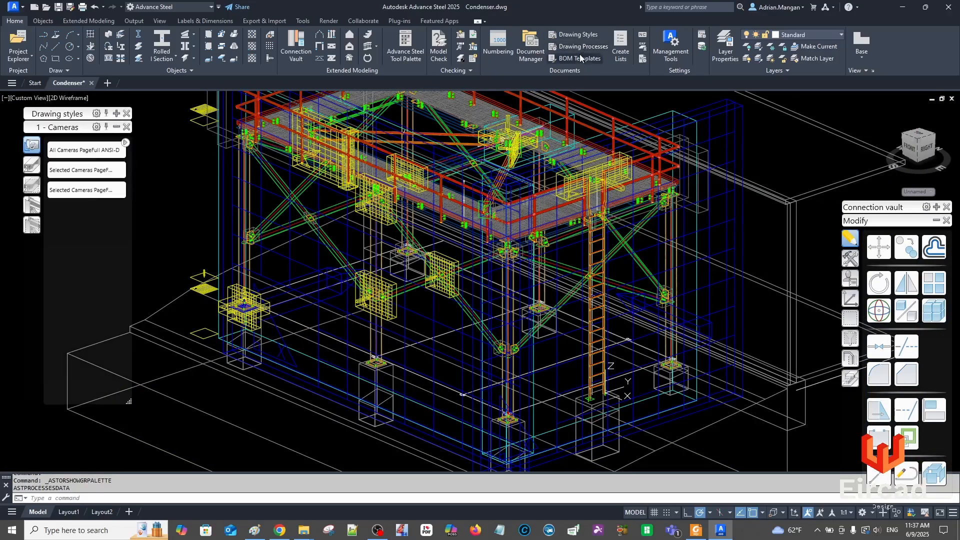
{"action": "left_click", "coordinate": [578, 58]}
{"action": "left_click", "coordinate": [38, 227]}
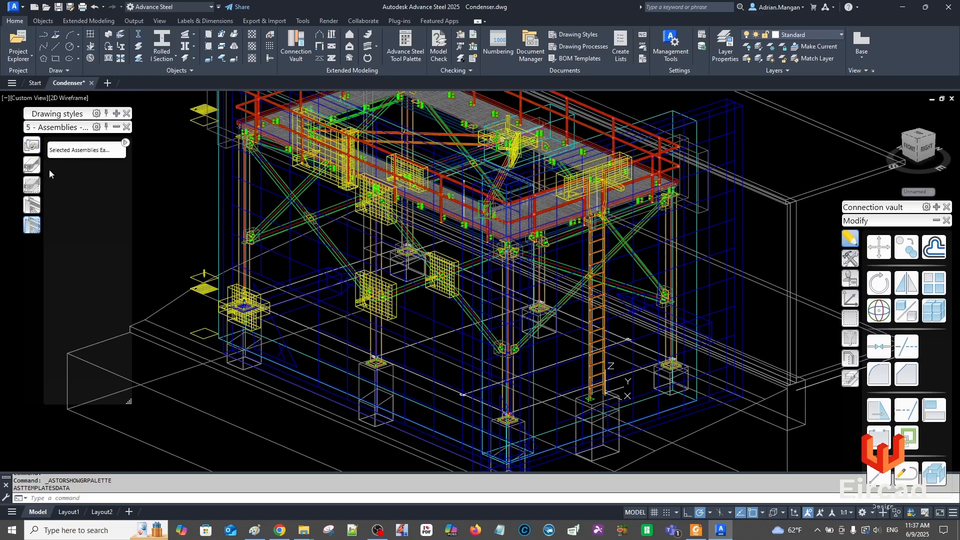
{"action": "left_click", "coordinate": [30, 207]}
{"action": "left_click", "coordinate": [31, 167]}
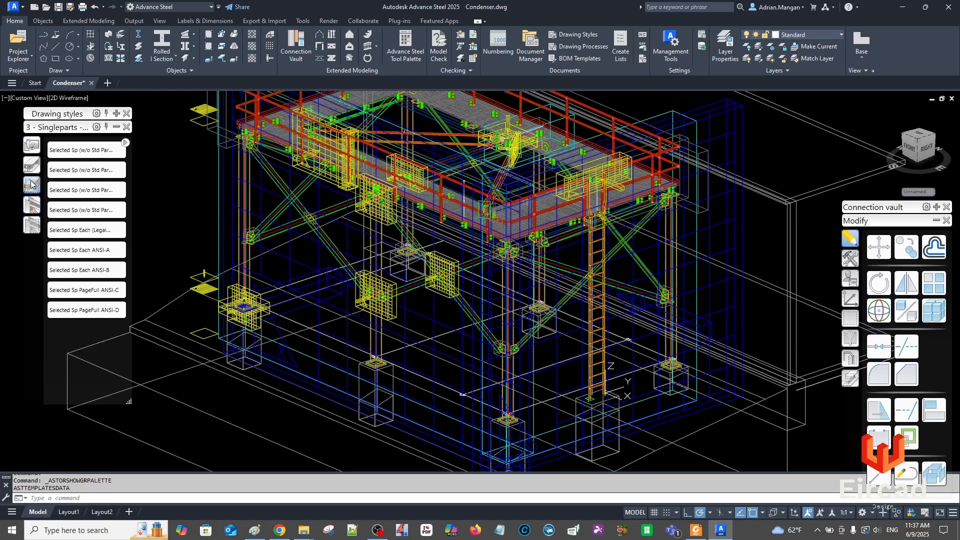
{"action": "left_click", "coordinate": [32, 144]}
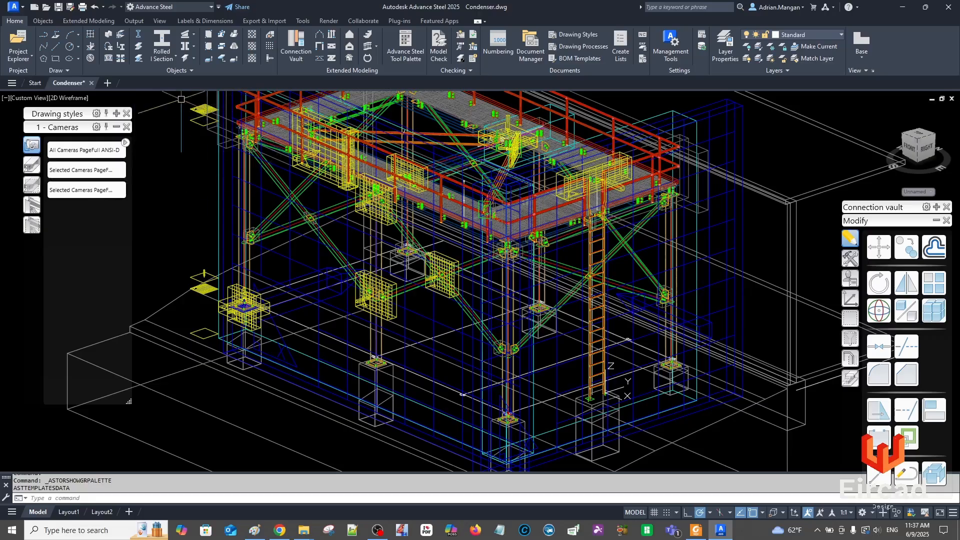
Collapse the drawing processes palette and stack it between the Drawing styles and Templates palettes
{"action": "left_click", "coordinate": [116, 127]}
{"action": "left_click_drag", "start_coordinate": [68, 111], "coordinate": [59, 156]}
{"action": "left_click_drag", "start_coordinate": [62, 123], "coordinate": [58, 172]}
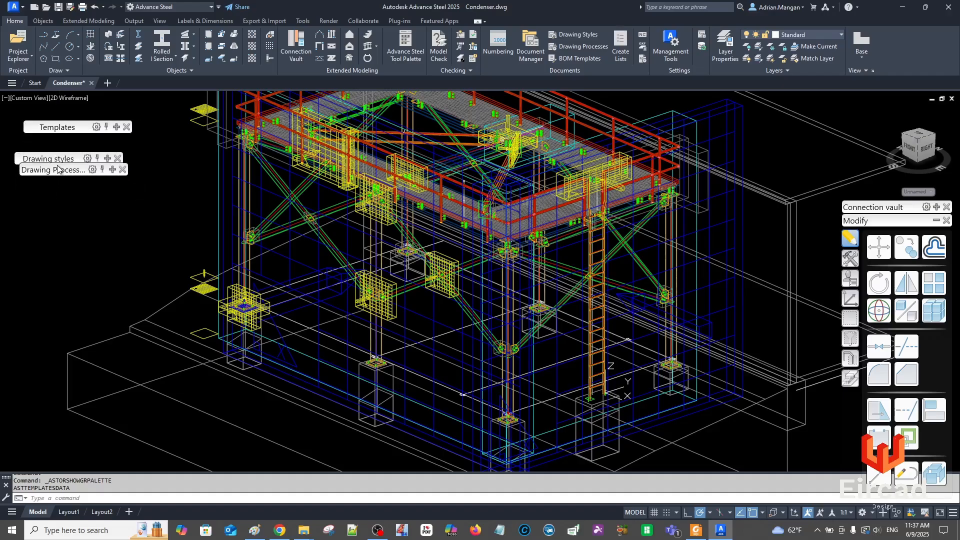
{"action": "mouse_move", "coordinate": [59, 127]}
{"action": "left_mouse_down"}
{"action": "mouse_move", "coordinate": [49, 175]}
{"action": "mouse_move", "coordinate": [53, 127]}
{"action": "left_mouse_up"}
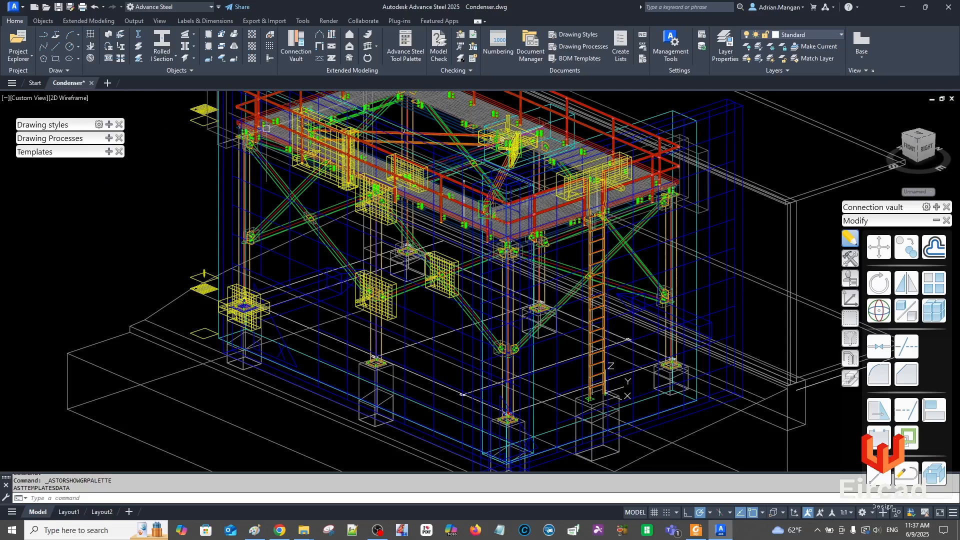
Open the E-200 detail drawing of the elevation camera along the structure's long side
{"action": "left_click", "coordinate": [260, 192]}
{"action": "right_click", "coordinate": [260, 191]}
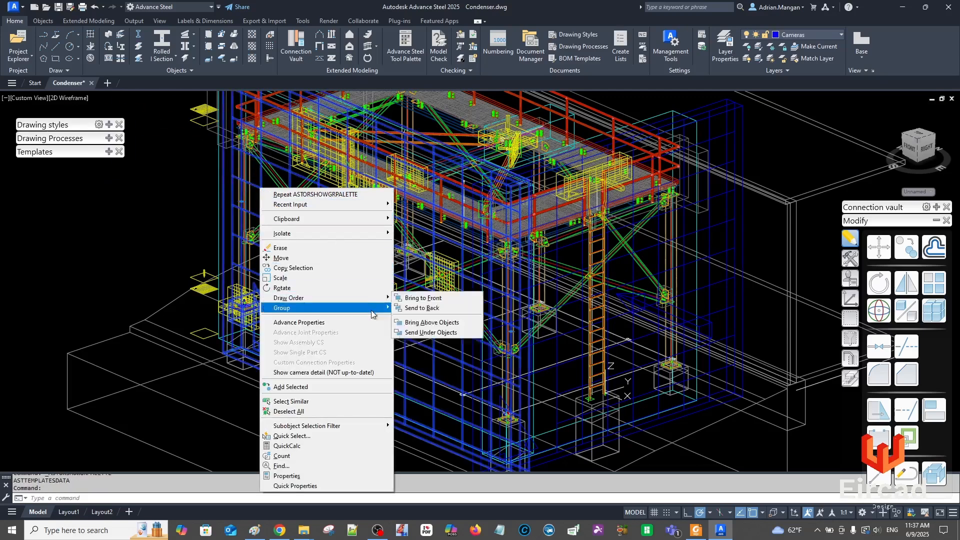
{"action": "left_click", "coordinate": [370, 373]}
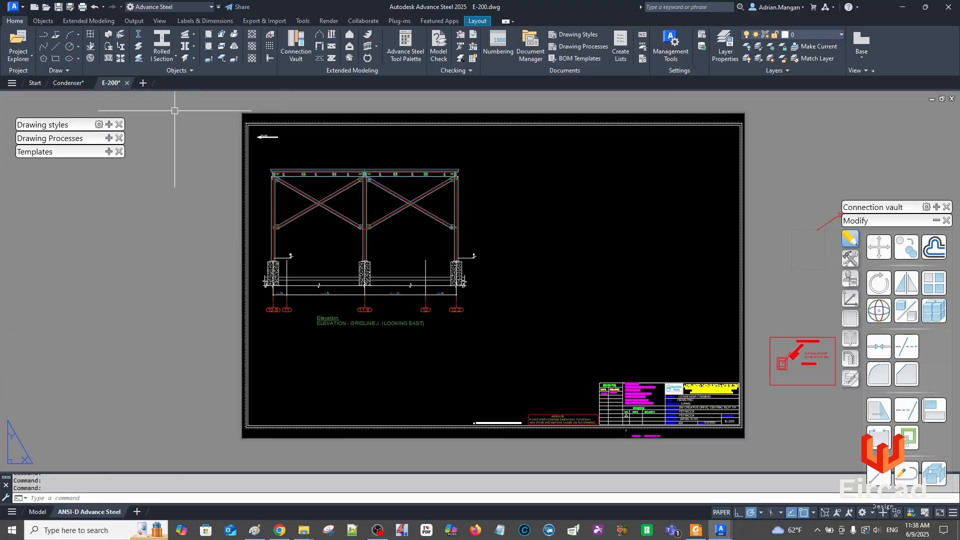
Return to the Condenser model and open the E-101 detail of the elevation camera on the ladder side
{"action": "left_click", "coordinate": [57, 83]}
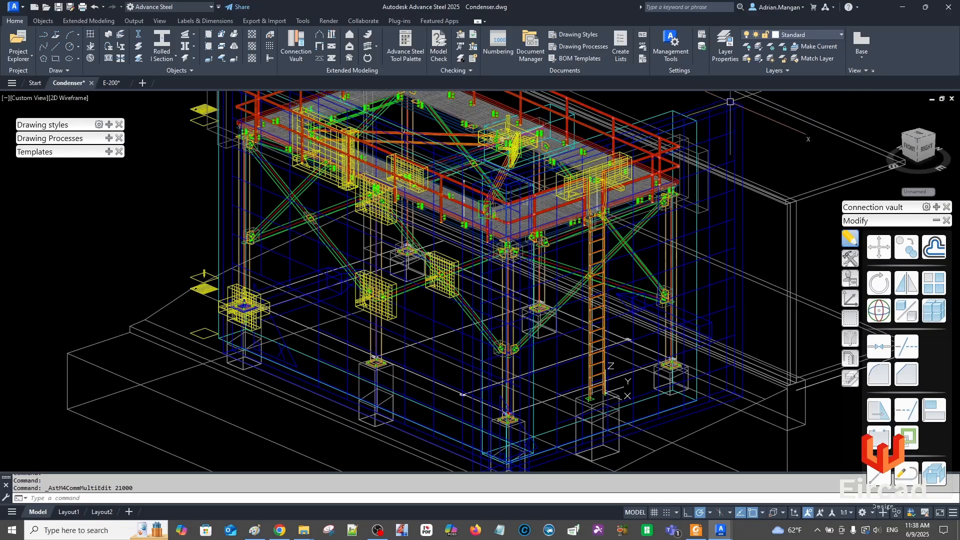
{"action": "left_click", "coordinate": [729, 102]}
{"action": "right_click", "coordinate": [730, 102]}
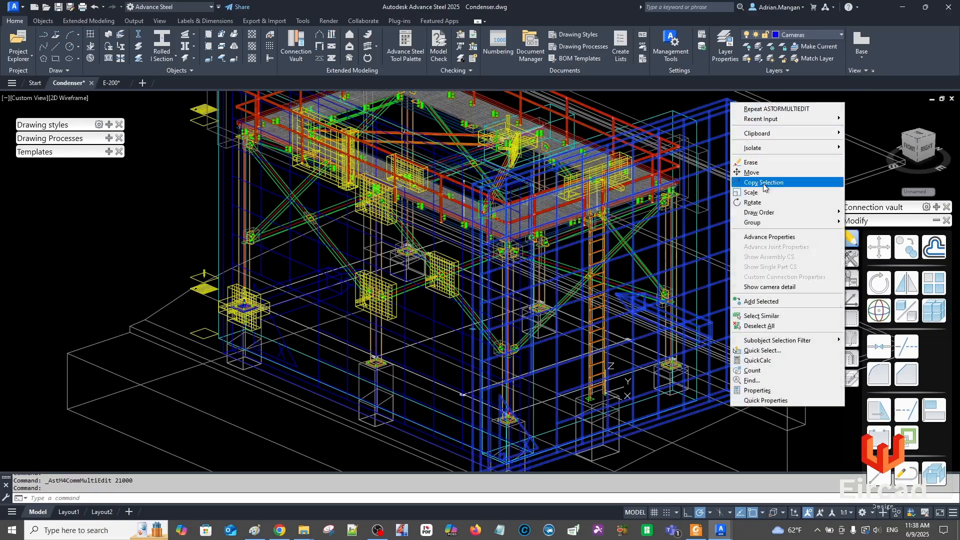
{"action": "left_click", "coordinate": [771, 287]}
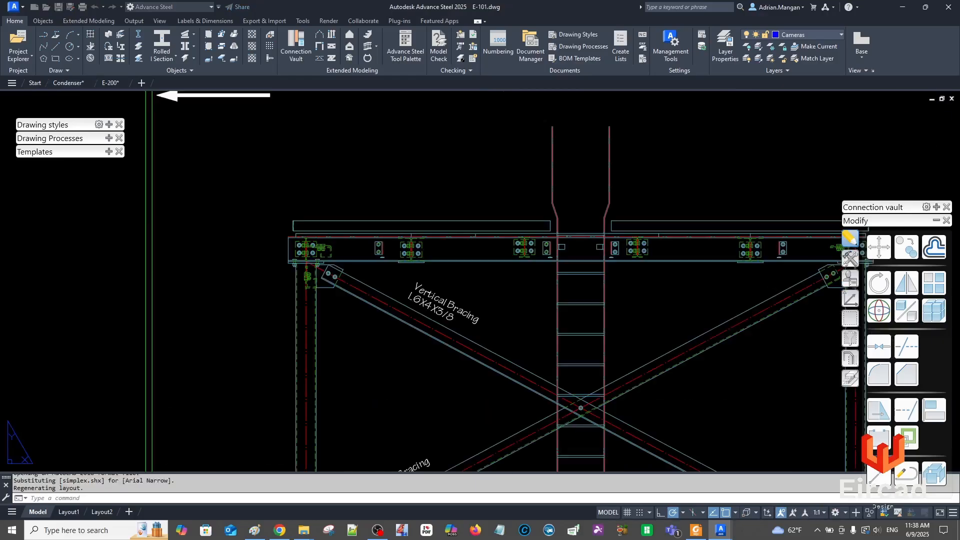
Update the E-101 elevation detail to match the current model
{"action": "left_click", "coordinate": [657, 225]}
{"action": "left_click", "coordinate": [200, 21]}
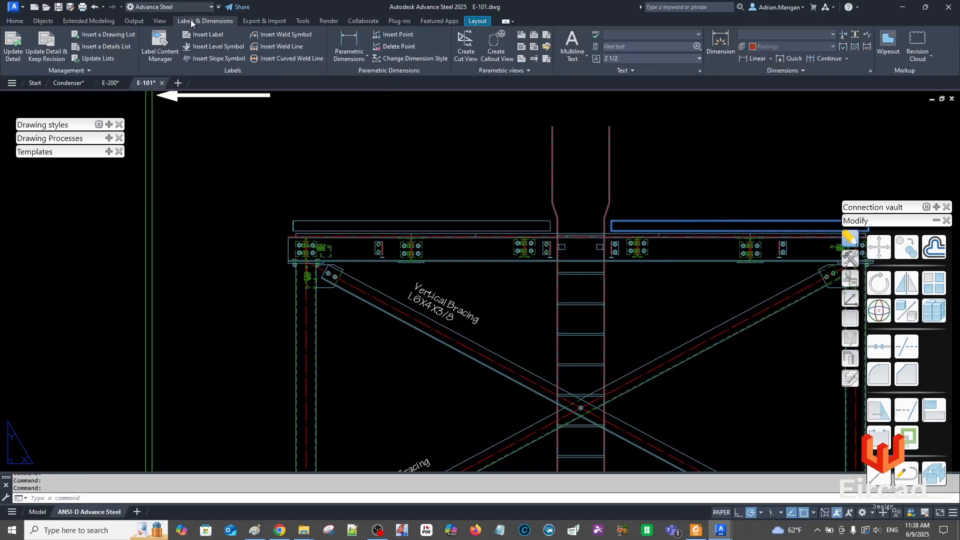
{"action": "key", "text": "Escape"}
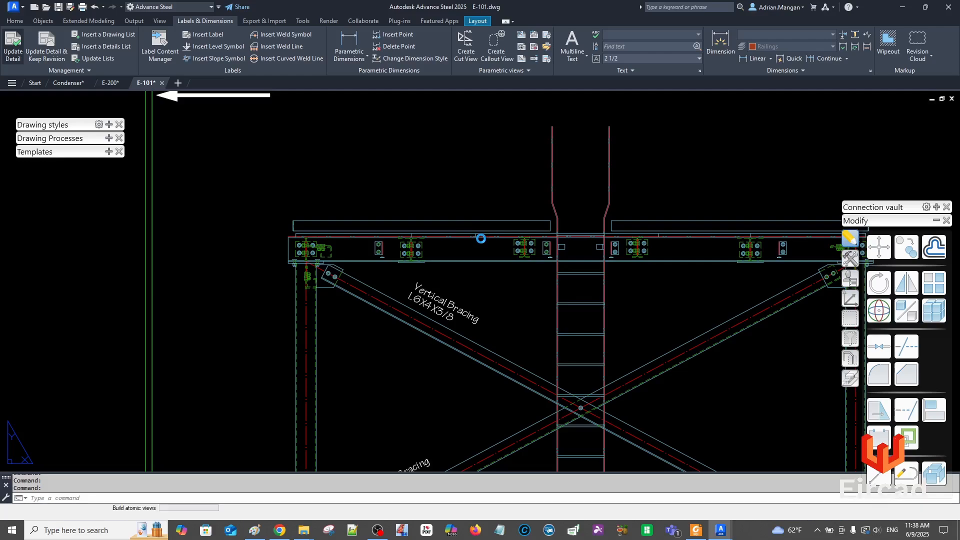
{"action": "scroll", "coordinate": [480, 238], "scroll_direction": "down", "scroll_amount": 4}
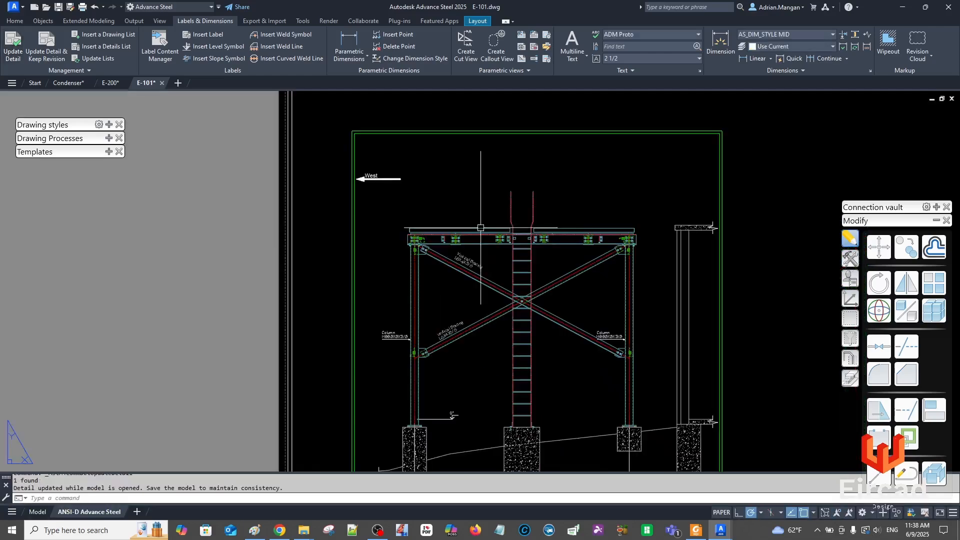
Open the Drawing Style Manager and examine the object presentation rules of the user style 3 - Elevation View - Stairs & Raillings ADM
{"action": "middle_click_drag", "start_coordinate": [478, 226], "coordinate": [421, 209]}
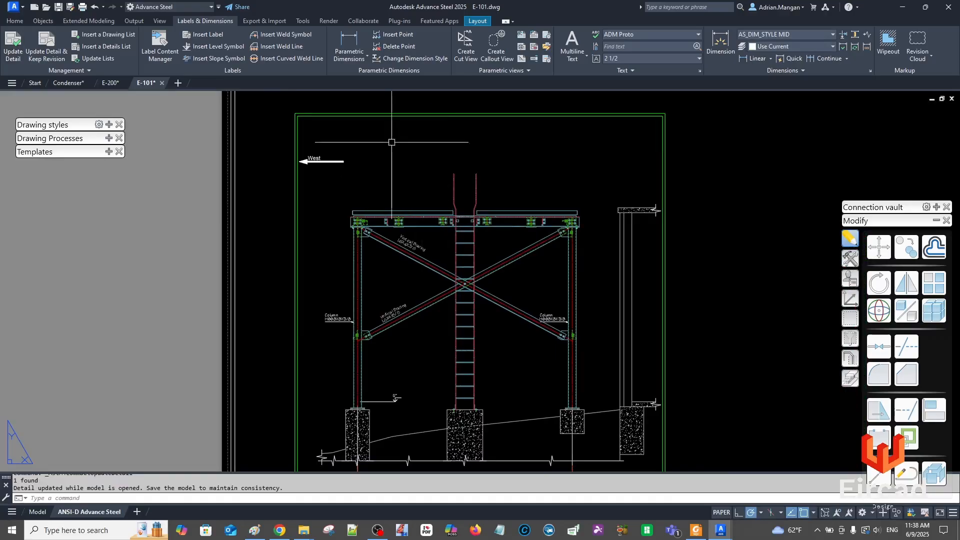
{"action": "left_click", "coordinate": [134, 21]}
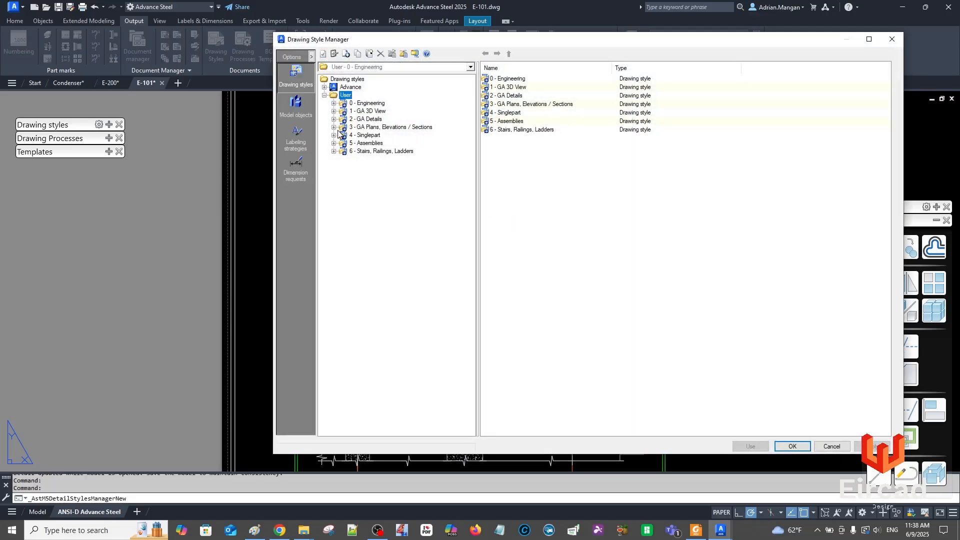
{"action": "left_click", "coordinate": [334, 127]}
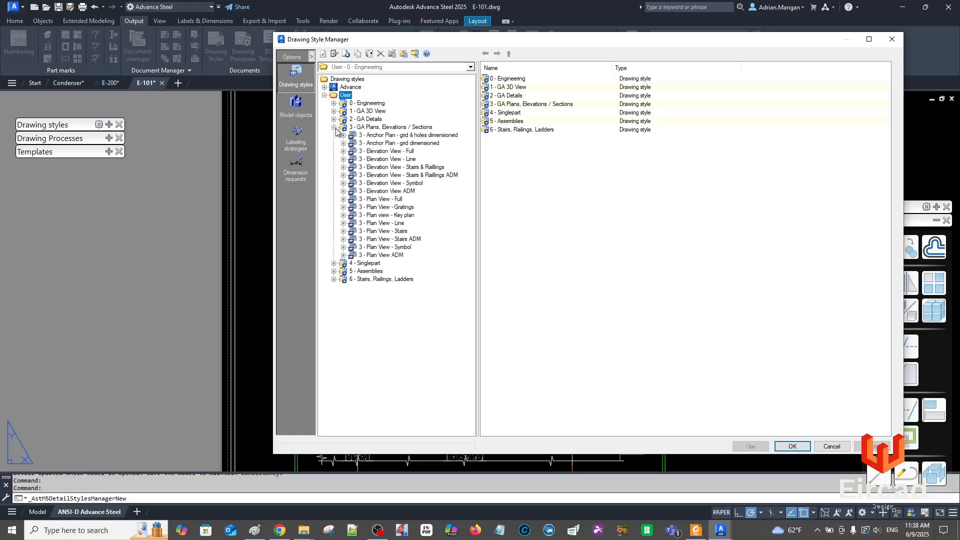
{"action": "left_click", "coordinate": [388, 175]}
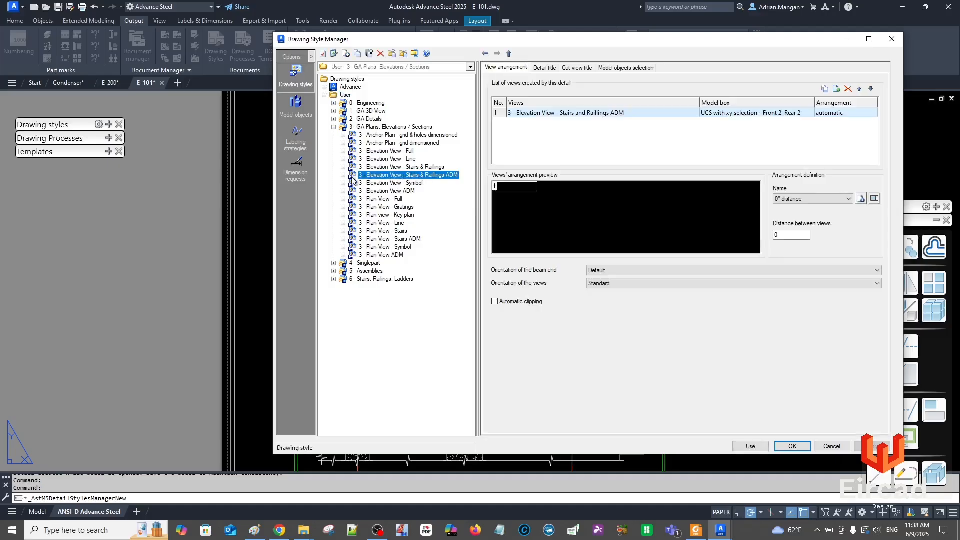
{"action": "left_click", "coordinate": [343, 175]}
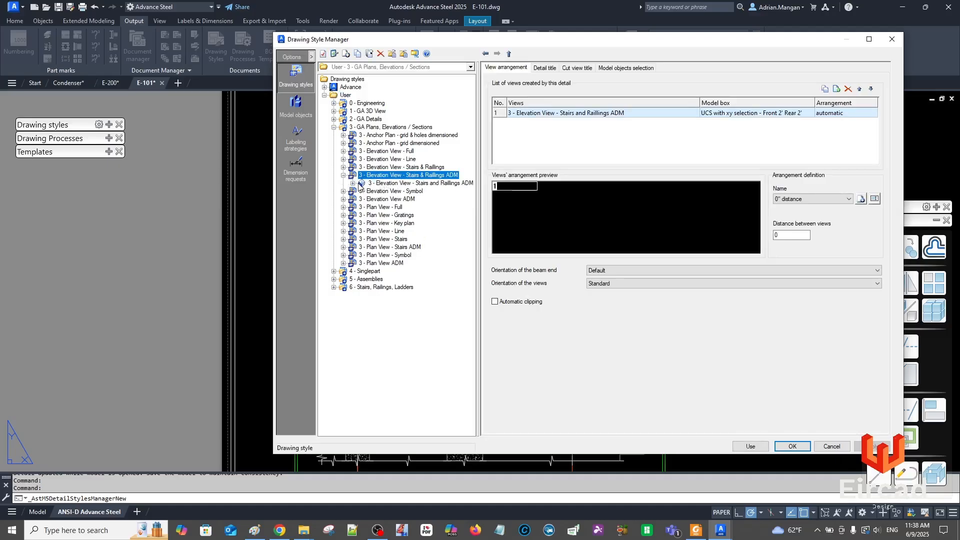
{"action": "left_click", "coordinate": [353, 183]}
{"action": "left_click", "coordinate": [406, 199]}
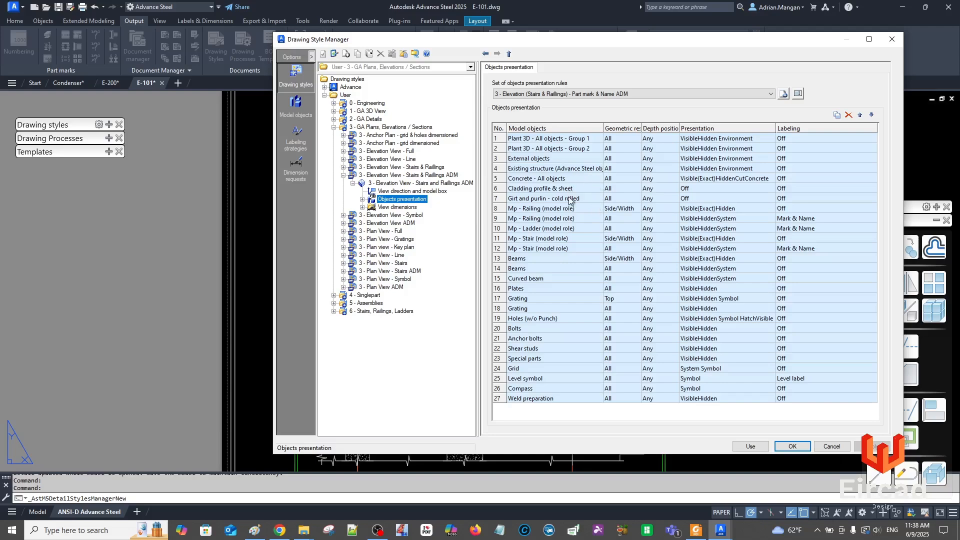
{"action": "left_click", "coordinate": [560, 246]}
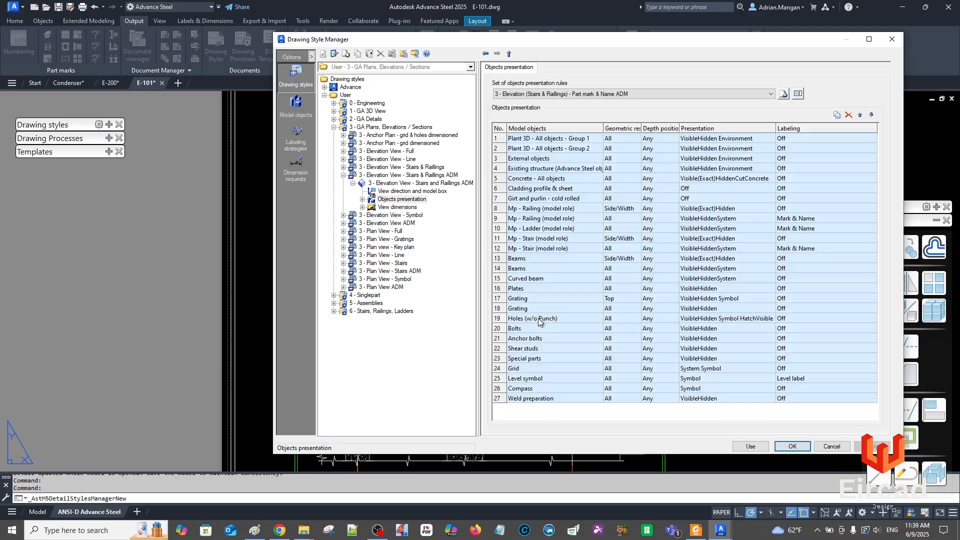
Display the object presentation rules of the user style 3 - Elevation View ADM
{"action": "left_click", "coordinate": [343, 175]}
{"action": "left_click", "coordinate": [383, 183]}
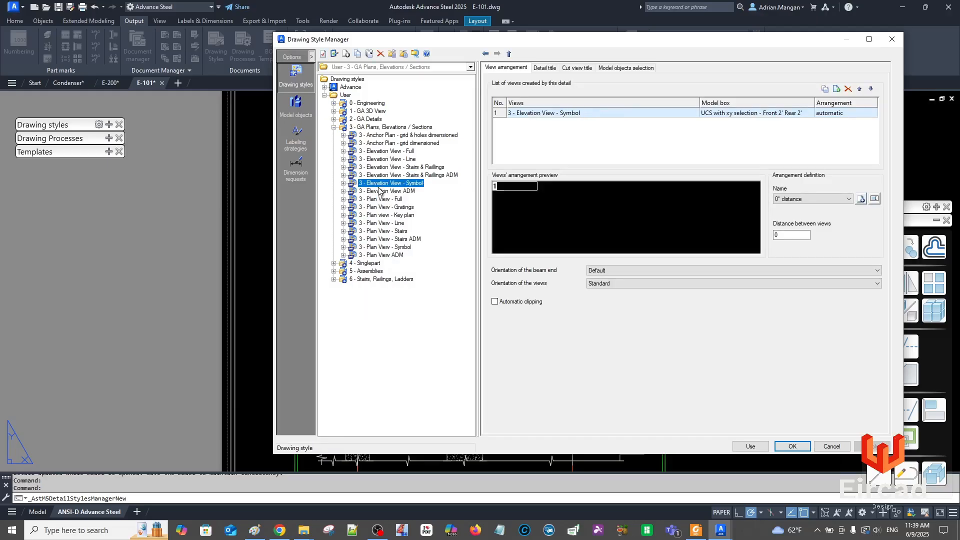
{"action": "left_click", "coordinate": [365, 192]}
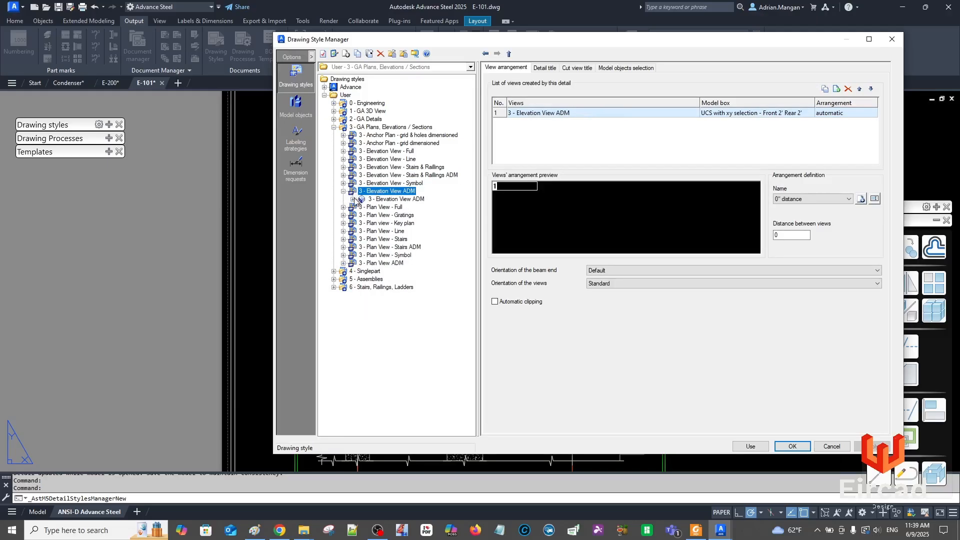
{"action": "double_click", "coordinate": [353, 192]}
{"action": "left_click", "coordinate": [404, 215]}
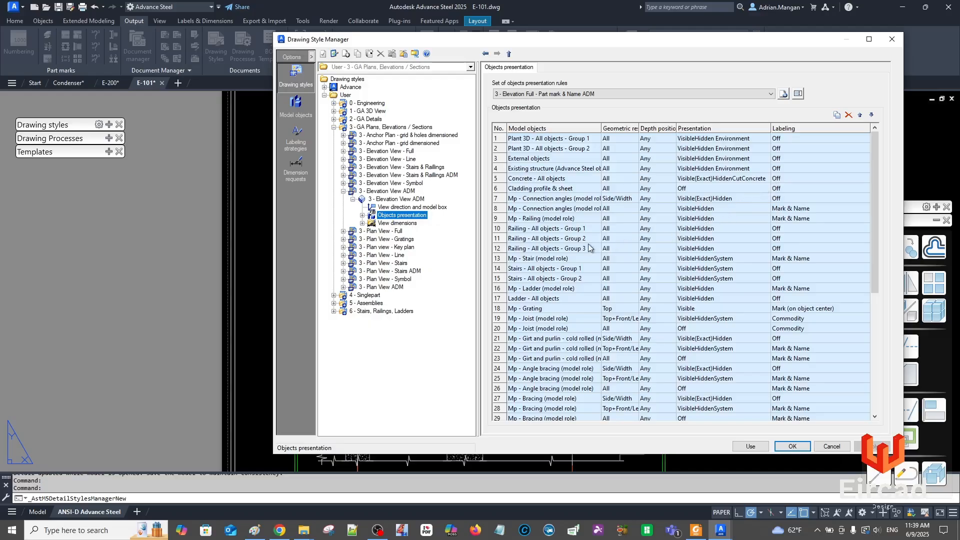
Examine the model roles in Railing - All objects Group 1 and Group 2, plus the Mp - Railing presentation and labeling rules
{"action": "double_click", "coordinate": [501, 231]}
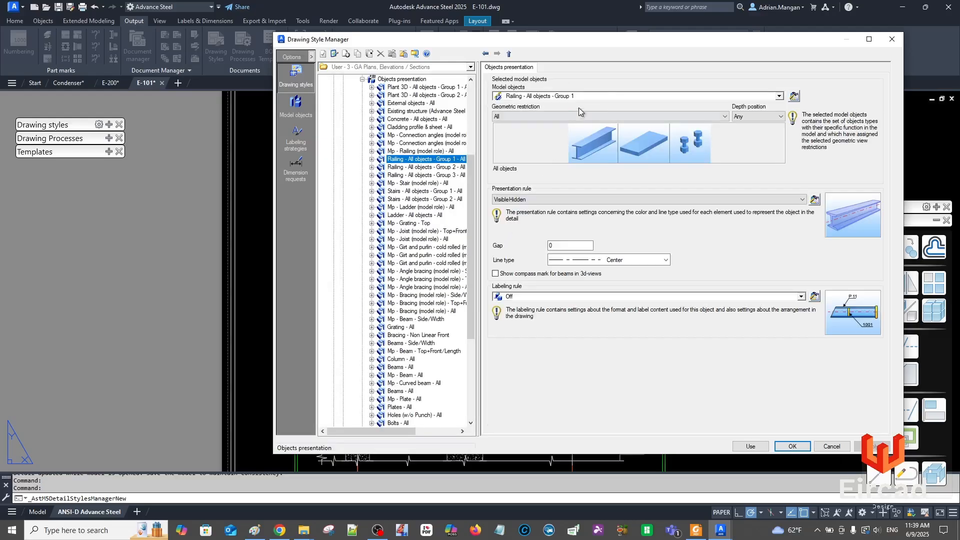
{"action": "left_click", "coordinate": [794, 96]}
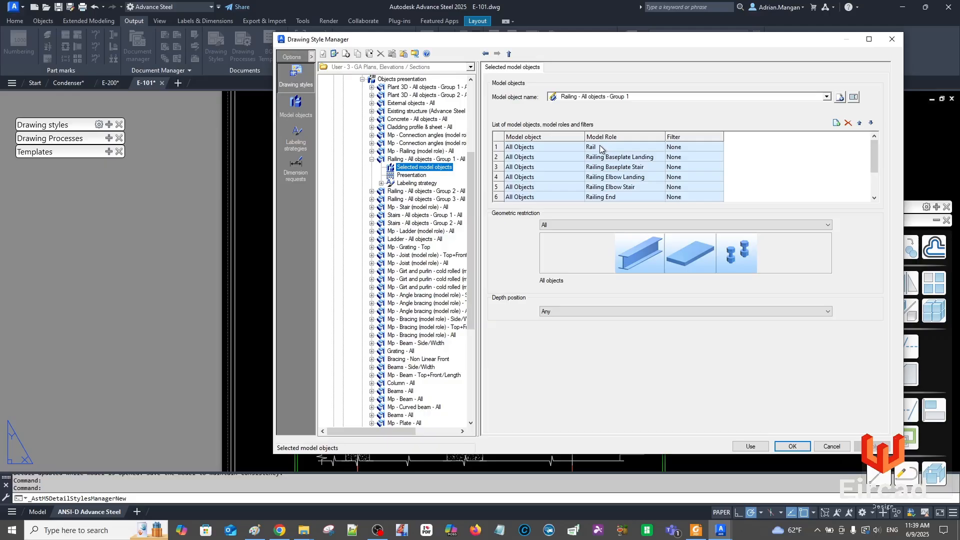
{"action": "left_click", "coordinate": [420, 160]}
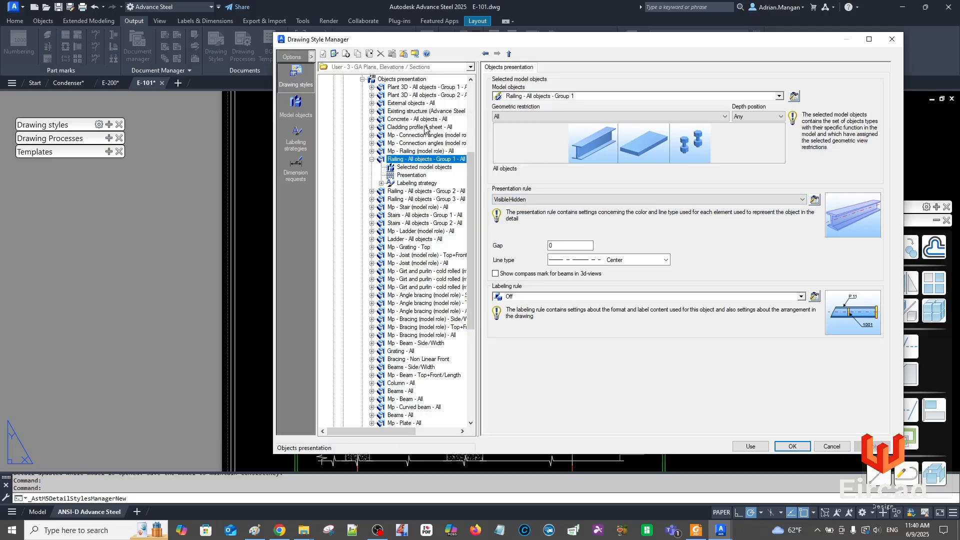
{"action": "left_click", "coordinate": [420, 152]}
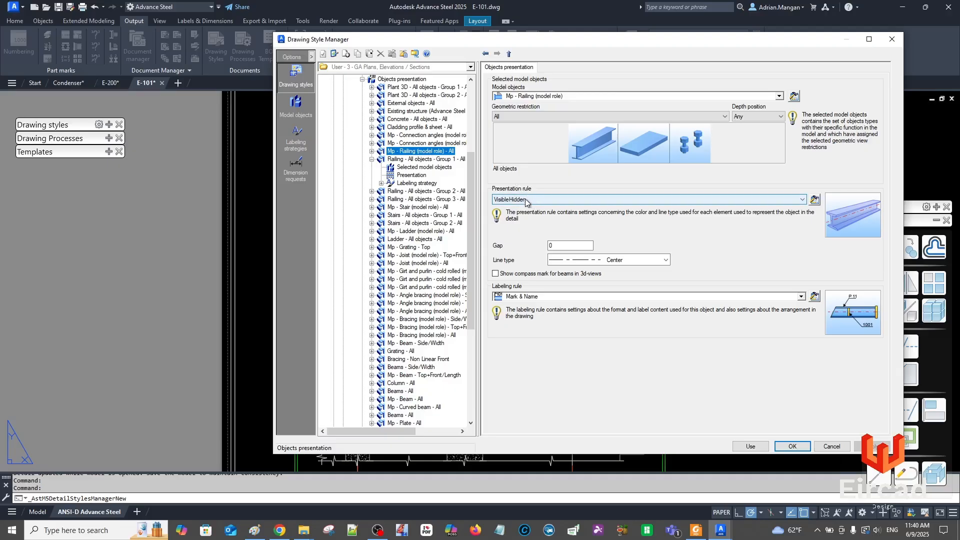
{"action": "left_click", "coordinate": [371, 159]}
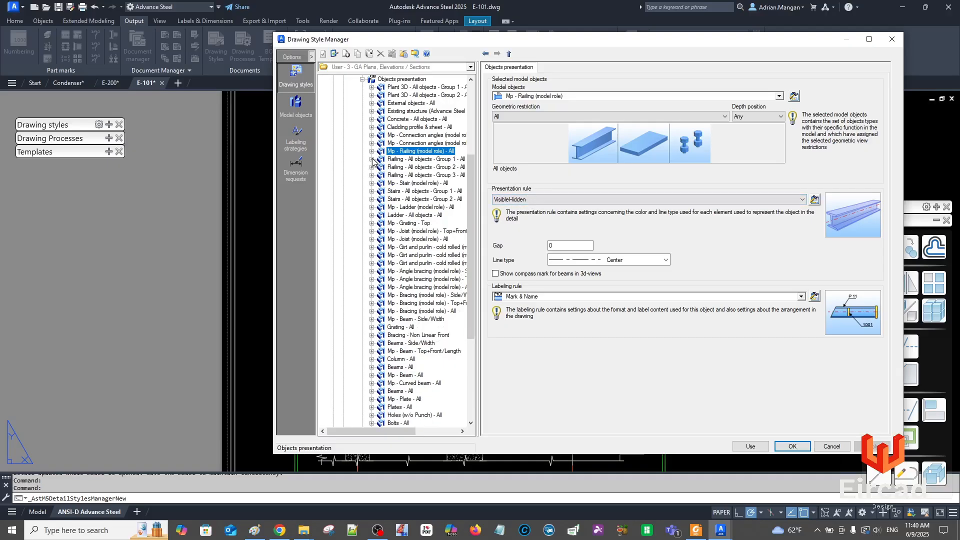
{"action": "left_click", "coordinate": [429, 167]}
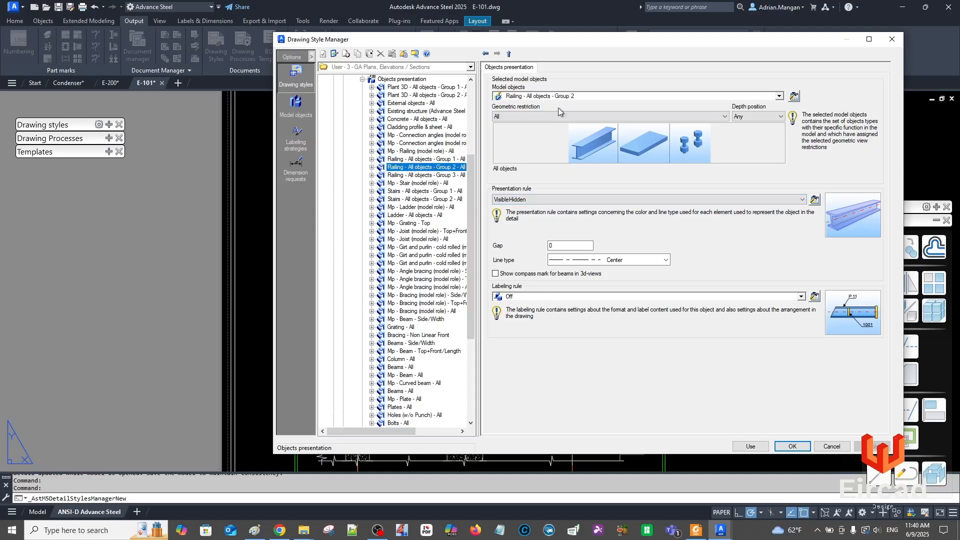
{"action": "left_click", "coordinate": [794, 96]}
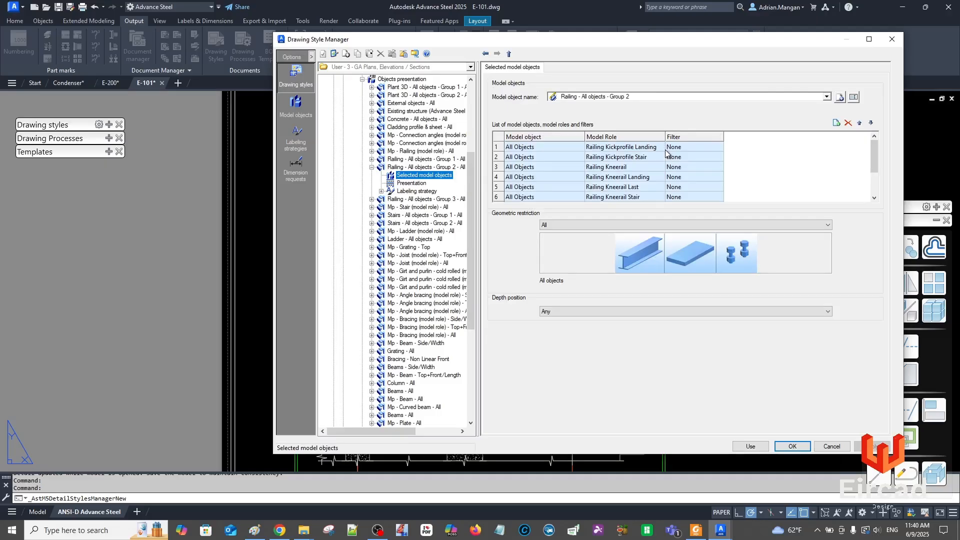
{"action": "left_click", "coordinate": [424, 151]}
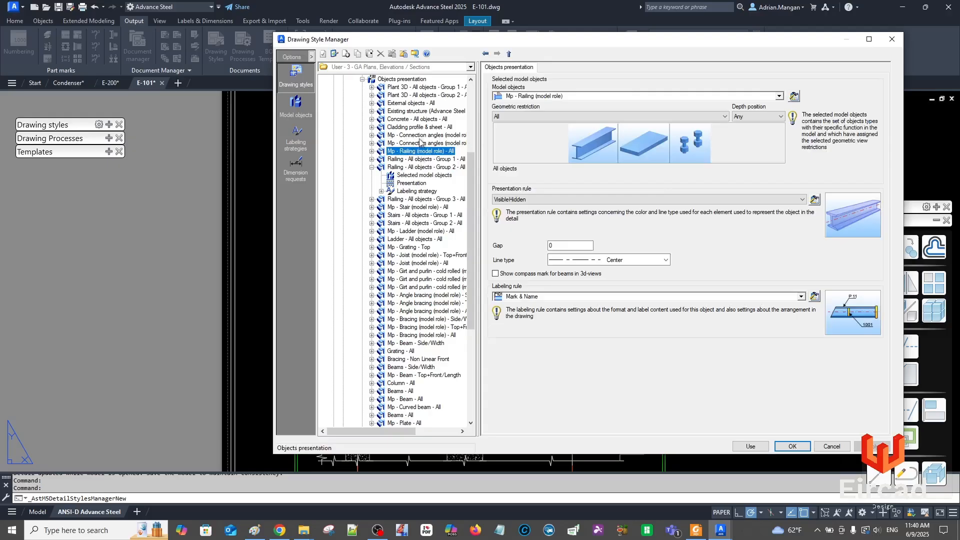
Review the full list of presentation and labeling rules for 3 - Elevation View ADM, including bracing, beams and columns, and close the style manager
{"action": "left_click", "coordinate": [401, 80]}
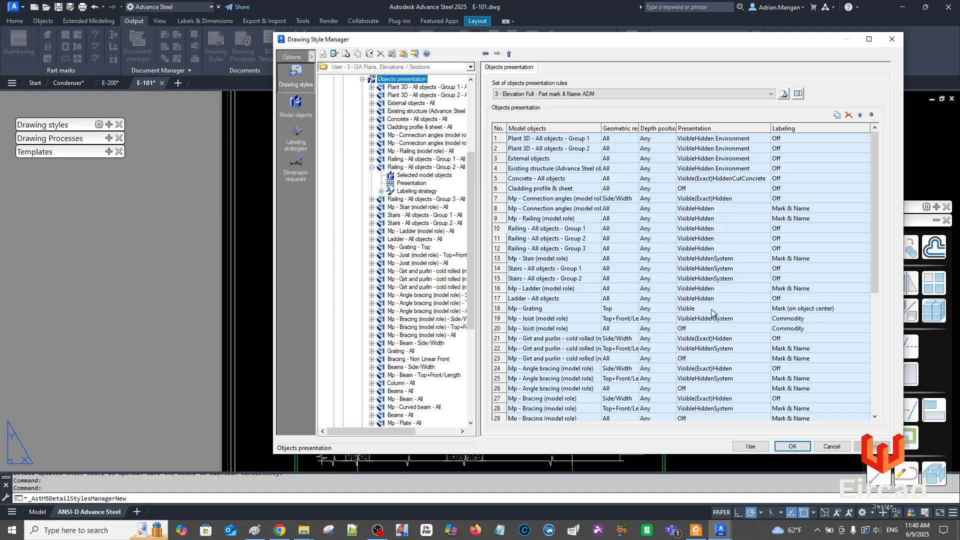
{"action": "scroll", "coordinate": [650, 309], "scroll_direction": "down", "scroll_amount": 2}
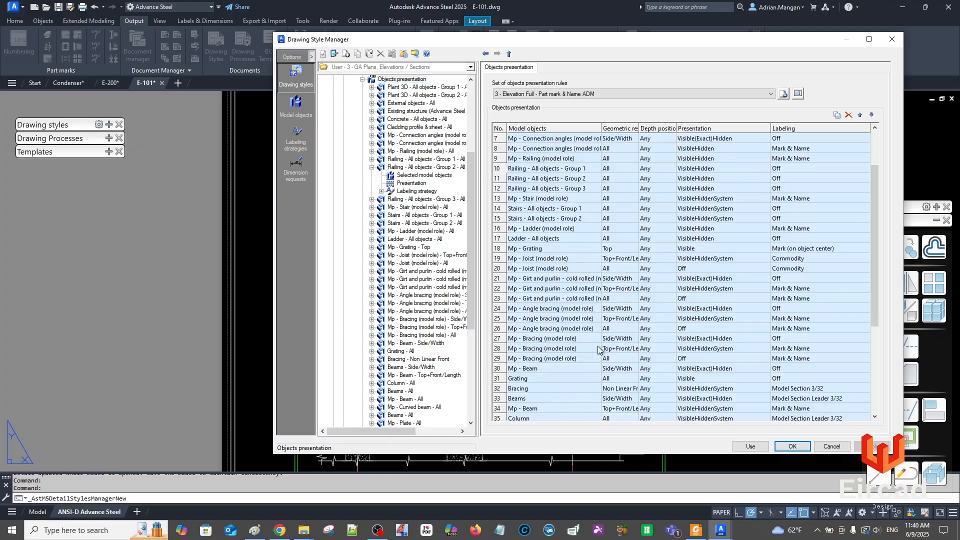
{"action": "scroll", "coordinate": [588, 366], "scroll_direction": "down", "scroll_amount": 2}
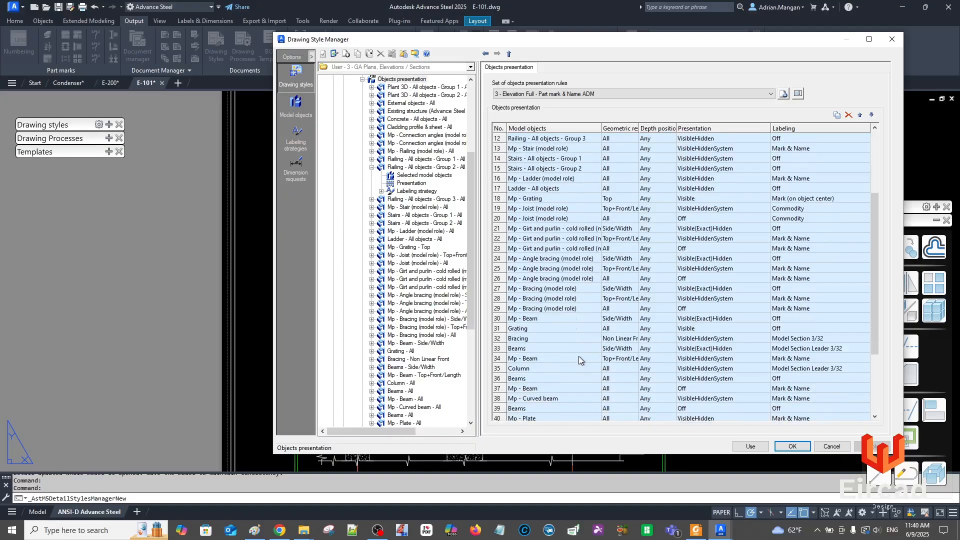
{"action": "scroll", "coordinate": [583, 344], "scroll_direction": "down", "scroll_amount": 2}
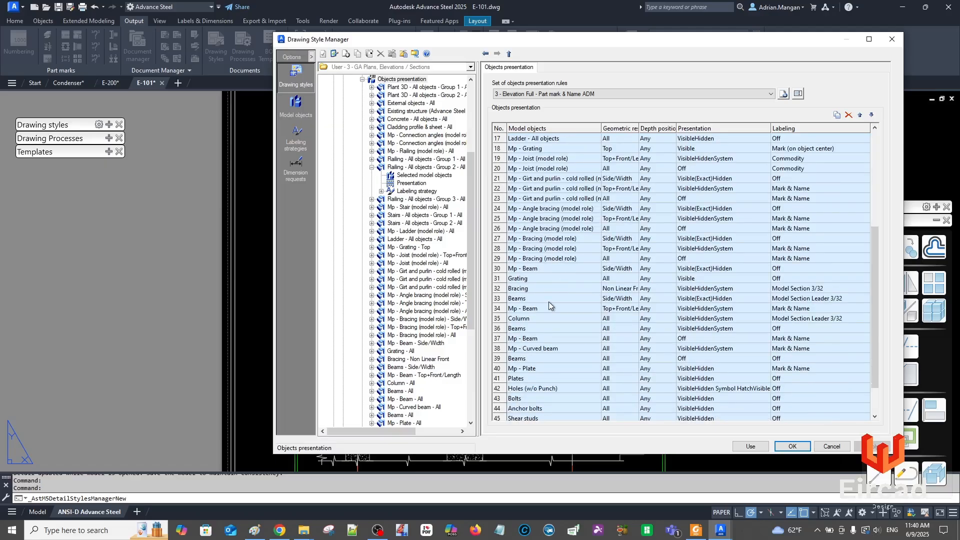
{"action": "scroll", "coordinate": [548, 302], "scroll_direction": "down", "scroll_amount": 2}
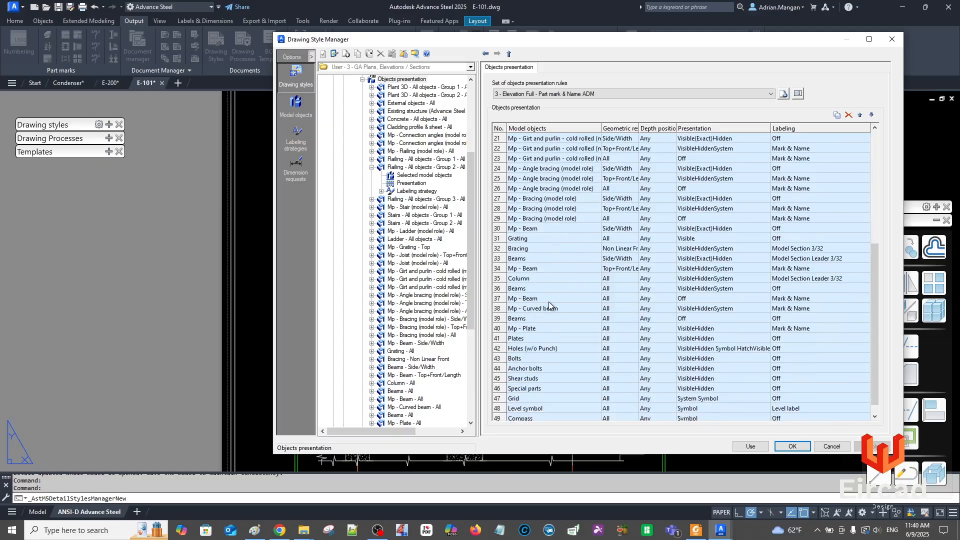
{"action": "scroll", "coordinate": [550, 305], "scroll_direction": "down", "scroll_amount": 1}
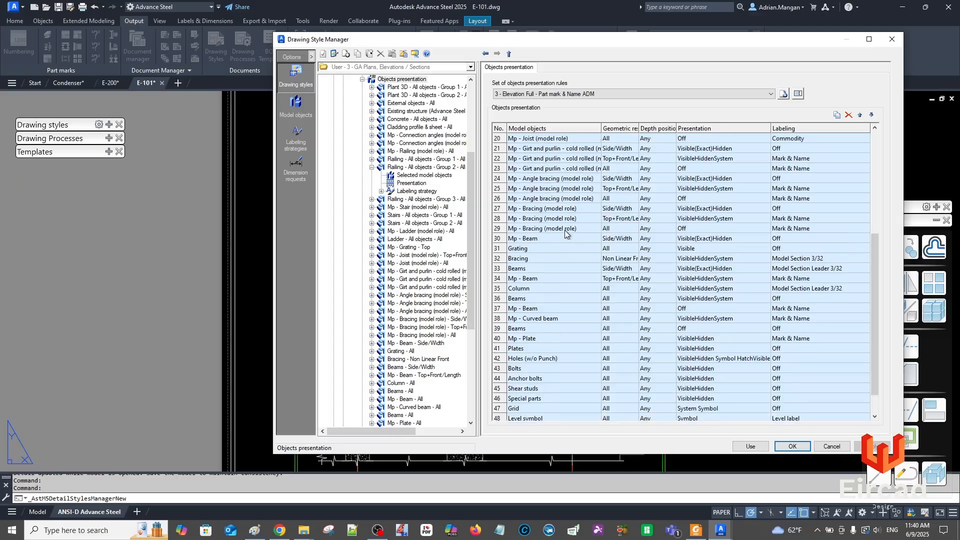
{"action": "scroll", "coordinate": [565, 231], "scroll_direction": "up", "scroll_amount": 4}
{"action": "scroll", "coordinate": [566, 231], "scroll_direction": "up", "scroll_amount": 2}
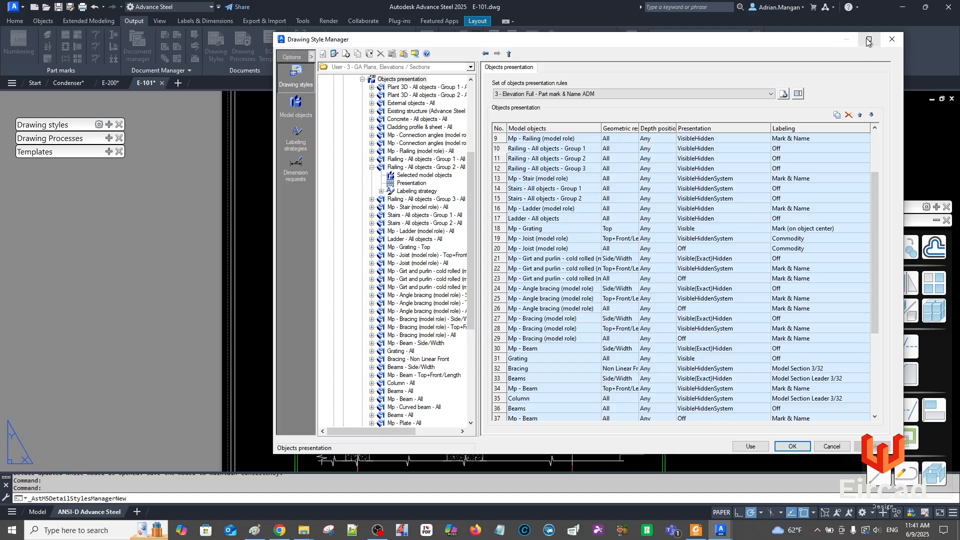
{"action": "left_click", "coordinate": [889, 39]}
Apply the 3 - Elevation View ADM drawing style to the gridline J elevation view in the E-200 drawing
{"action": "left_click", "coordinate": [117, 84]}
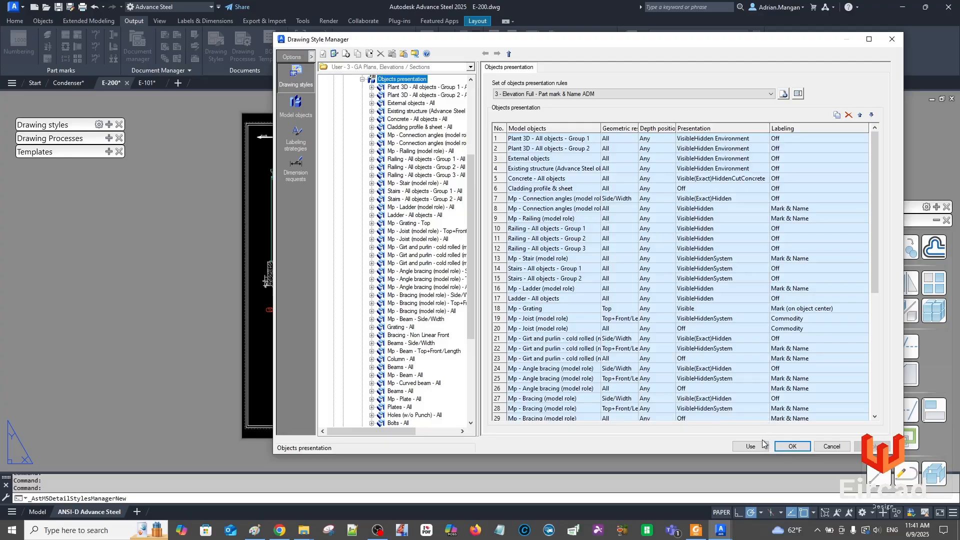
{"action": "left_click", "coordinate": [752, 445]}
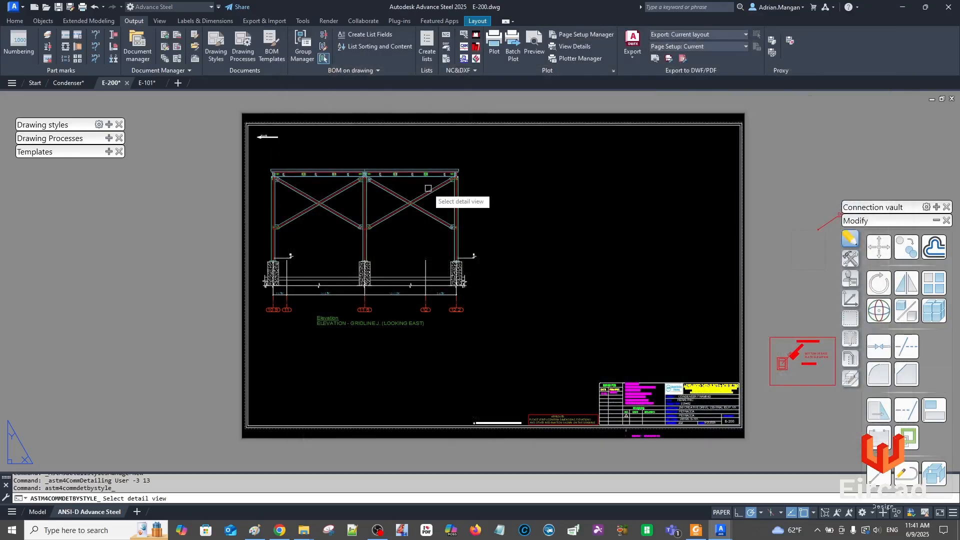
{"action": "left_click", "coordinate": [428, 188]}
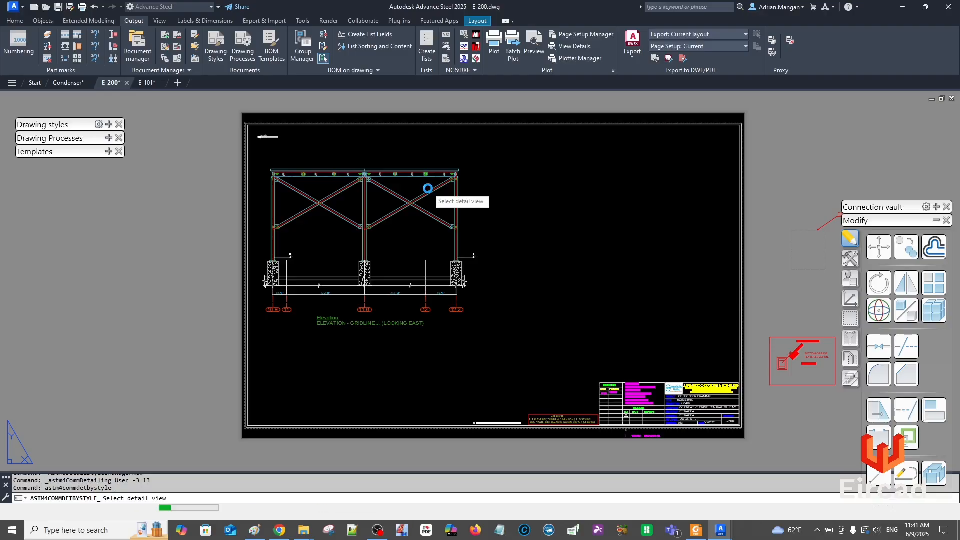
{"action": "left_click", "coordinate": [428, 188]}
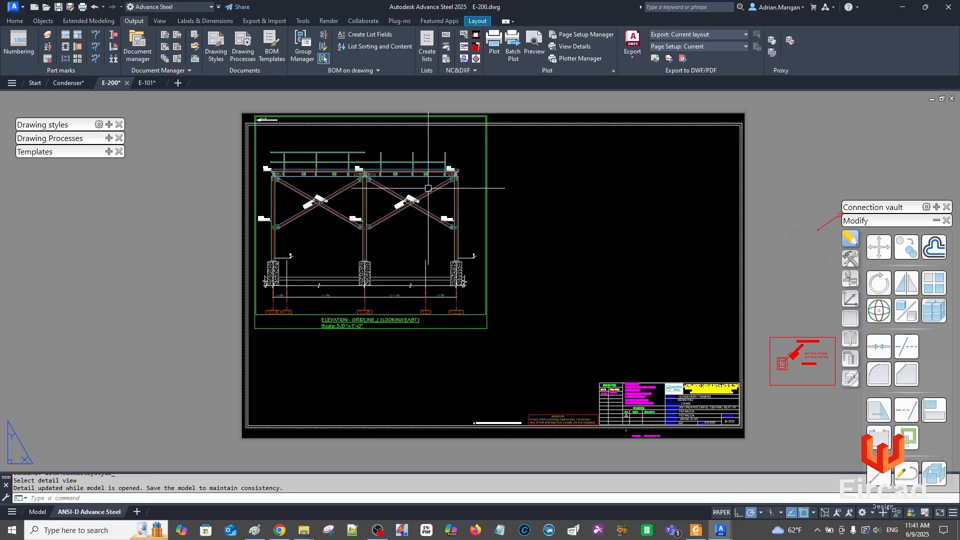
Inspect the handrails and member labels along the platform in the E-200 elevation
{"action": "scroll", "coordinate": [286, 150], "scroll_direction": "up", "scroll_amount": 8}
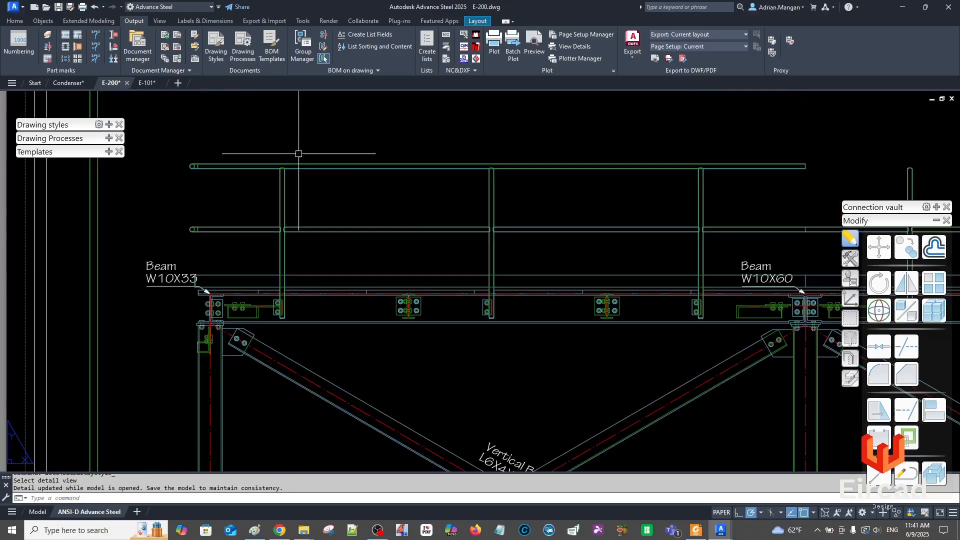
{"action": "scroll", "coordinate": [373, 165], "scroll_direction": "up", "scroll_amount": 6}
{"action": "scroll", "coordinate": [608, 180], "scroll_direction": "down", "scroll_amount": 6}
{"action": "middle_click_drag", "start_coordinate": [429, 197], "coordinate": [622, 177]}
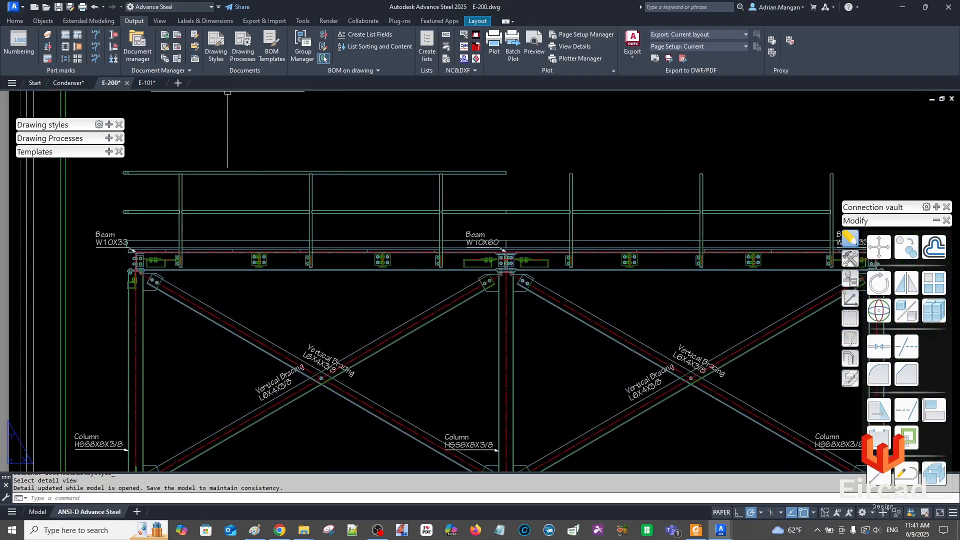
In the Condenser model, check the model role of the two top handrail segments along the platform's front edge
{"action": "left_click", "coordinate": [73, 83]}
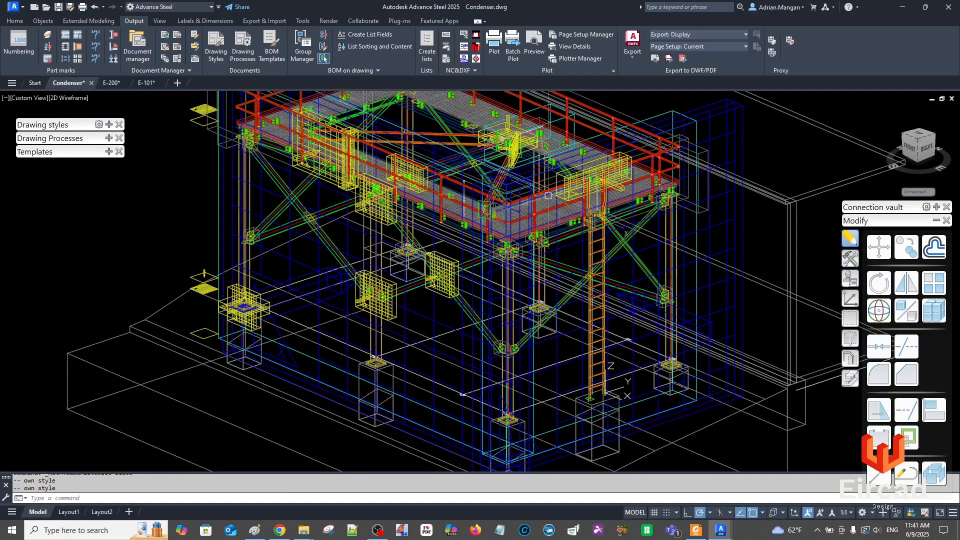
{"action": "scroll", "coordinate": [626, 193], "scroll_direction": "up", "scroll_amount": 8}
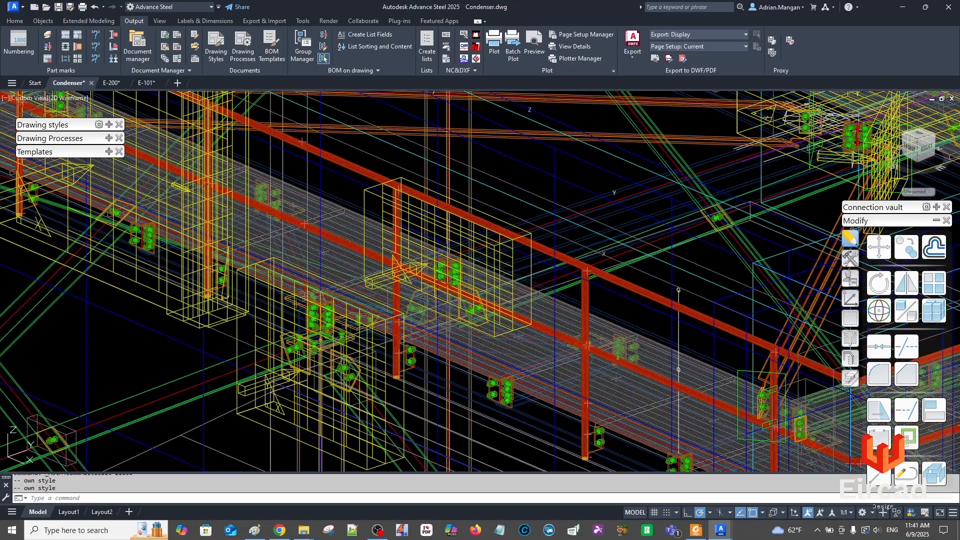
{"action": "mouse_move", "coordinate": [529, 221]}
{"action": "middle_mouse_down", "text": "shift"}
{"action": "mouse_move", "coordinate": [563, 179]}
{"action": "mouse_move", "coordinate": [566, 128]}
{"action": "middle_mouse_up", "text": "shift"}
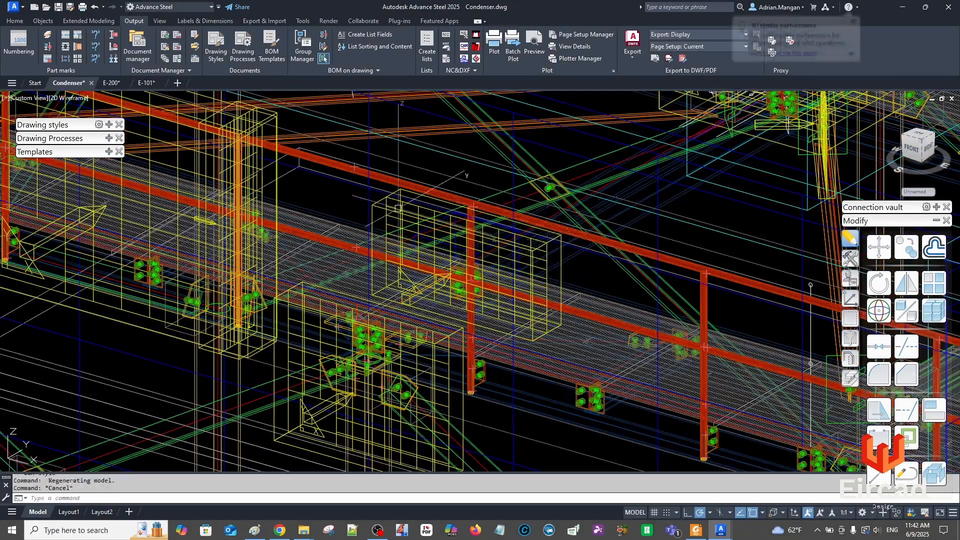
{"action": "double_click", "coordinate": [345, 166]}
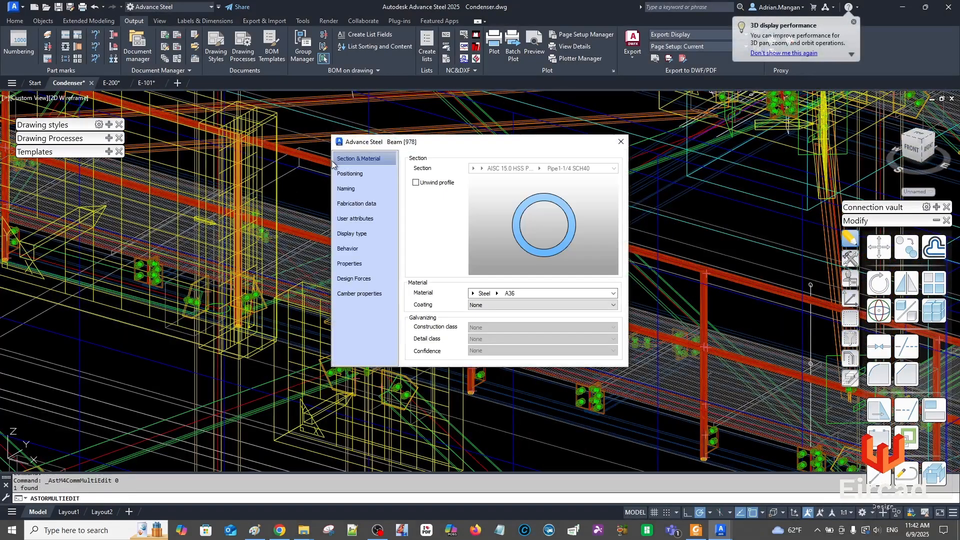
{"action": "left_click", "coordinate": [369, 191]}
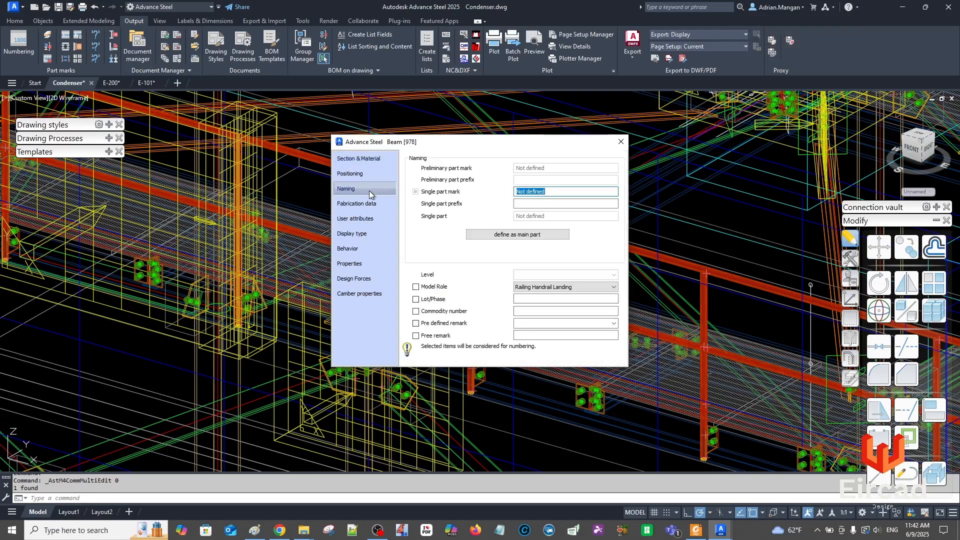
{"action": "key", "text": "Escape"}
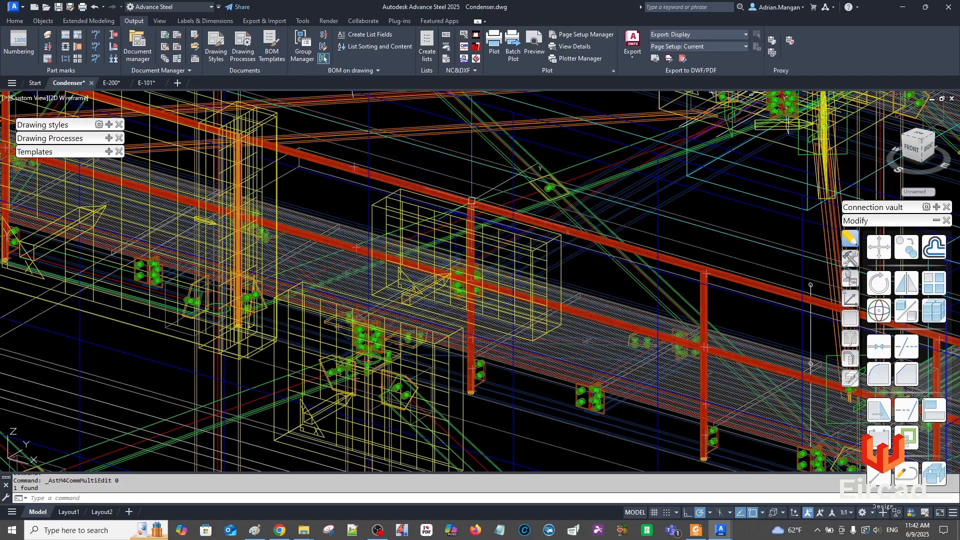
{"action": "double_click", "coordinate": [473, 206]}
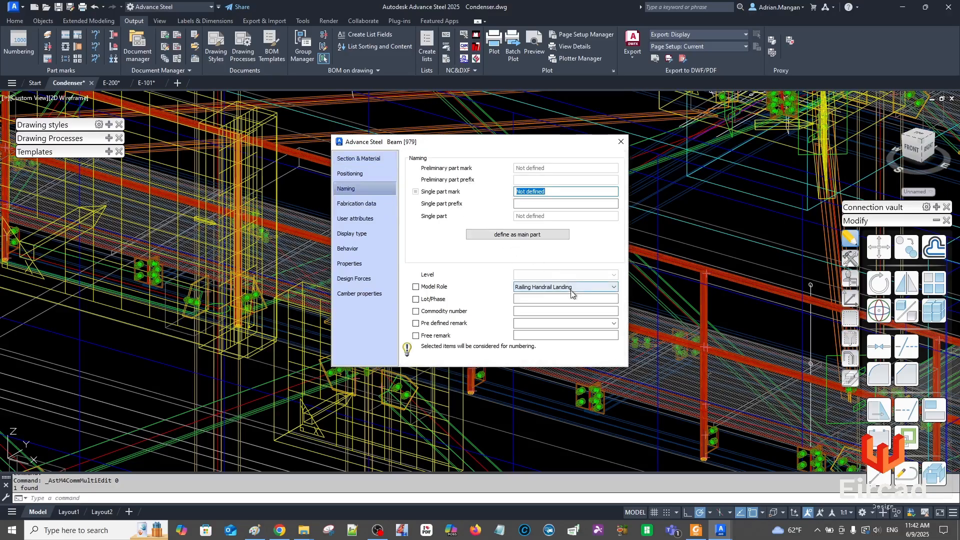
{"action": "key", "text": "Escape"}
Inspect how the top handrail runs along the platform's front edge in the Condenser model
{"action": "scroll", "coordinate": [602, 195], "scroll_direction": "down", "scroll_amount": 5}
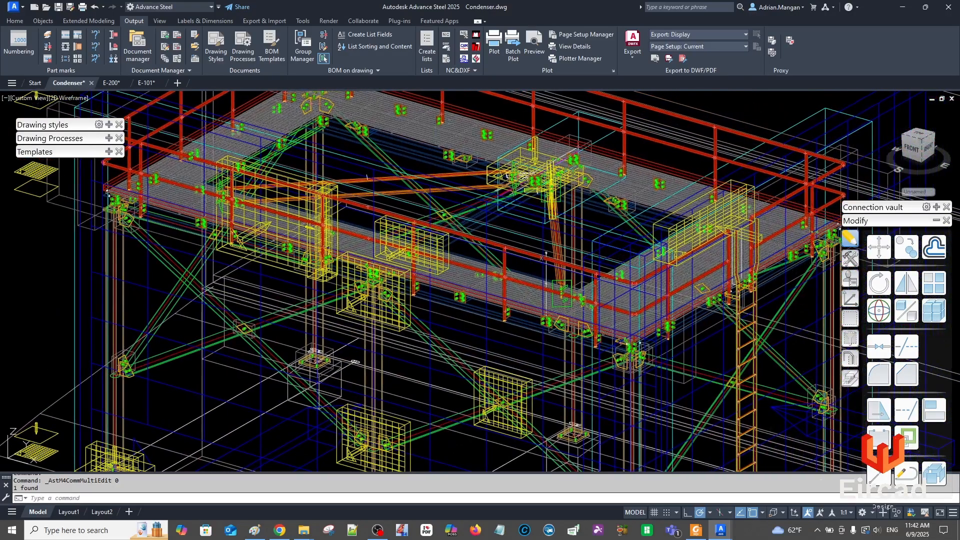
{"action": "middle_click_drag", "start_coordinate": [455, 233], "coordinate": [480, 235], "text": "shift"}
{"action": "scroll", "coordinate": [394, 217], "scroll_direction": "up", "scroll_amount": 5}
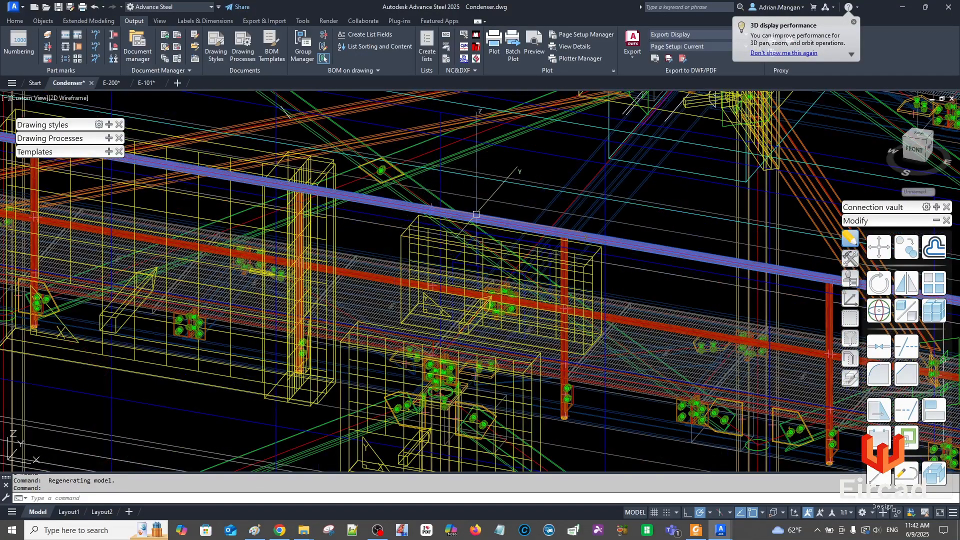
{"action": "scroll", "coordinate": [444, 233], "scroll_direction": "down", "scroll_amount": 5}
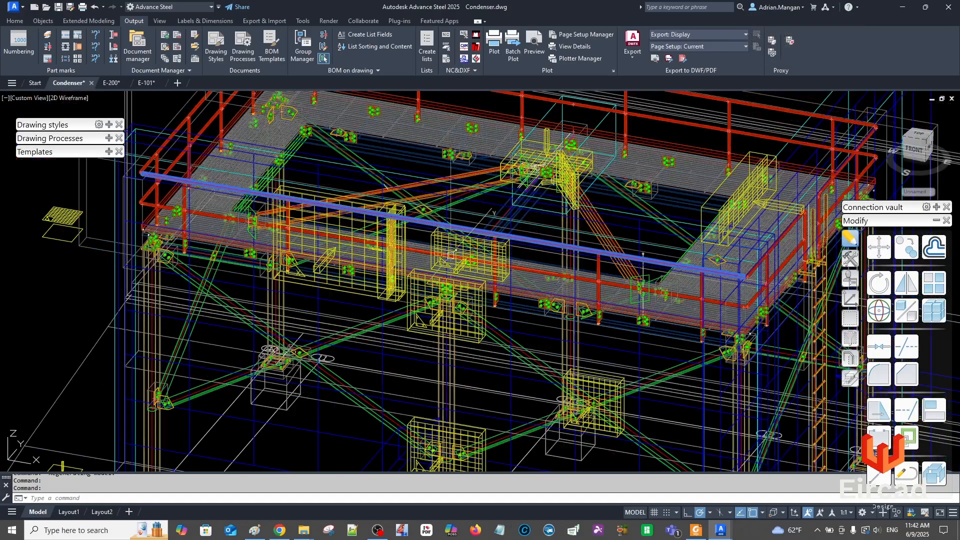
{"action": "middle_click_drag", "start_coordinate": [518, 187], "coordinate": [473, 266]}
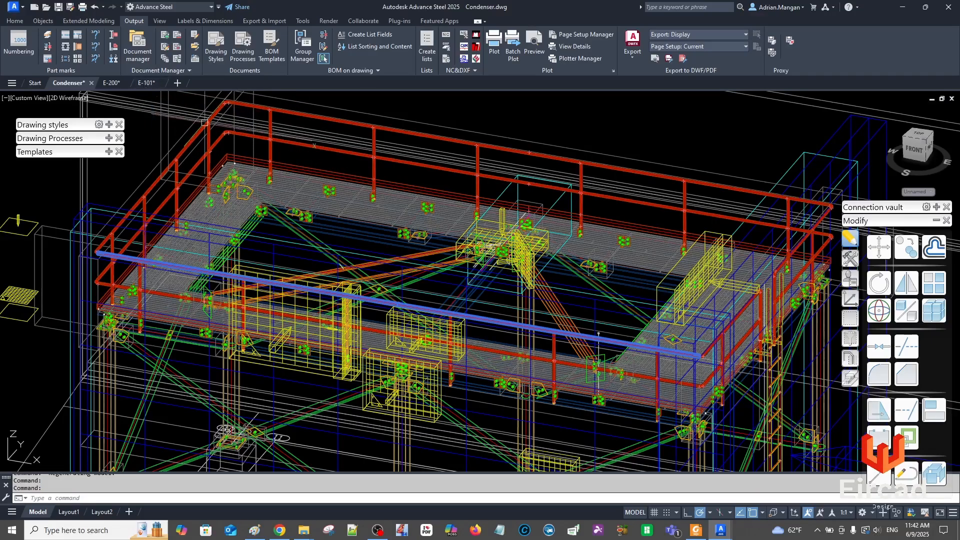
{"action": "middle_click_drag", "start_coordinate": [387, 220], "coordinate": [421, 143]}
{"action": "key", "text": "Escape"}
{"action": "scroll", "coordinate": [410, 246], "scroll_direction": "up", "scroll_amount": 4}
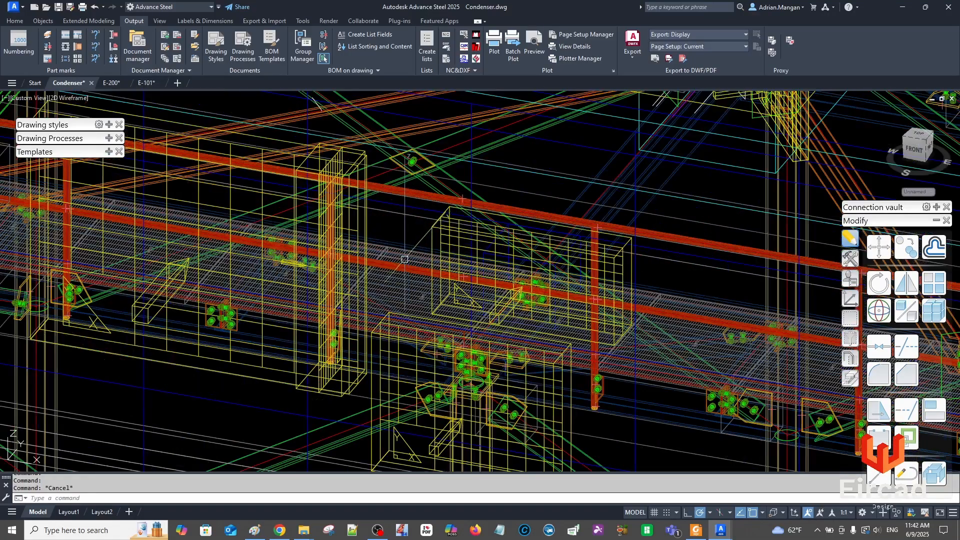
{"action": "scroll", "coordinate": [406, 264], "scroll_direction": "down", "scroll_amount": 6}
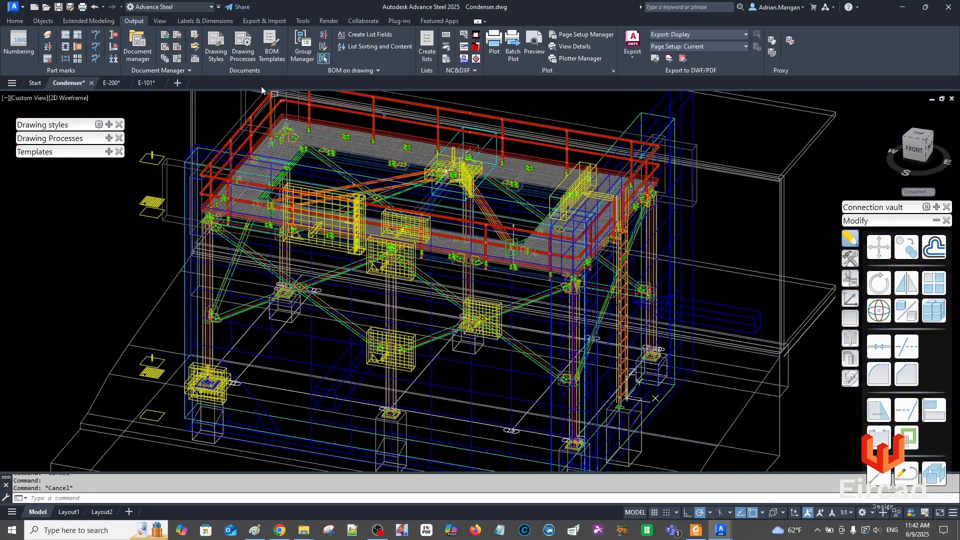
In the E-200 drawing, select a railing post in the elevation and update its detail from the model
{"action": "left_click", "coordinate": [116, 82]}
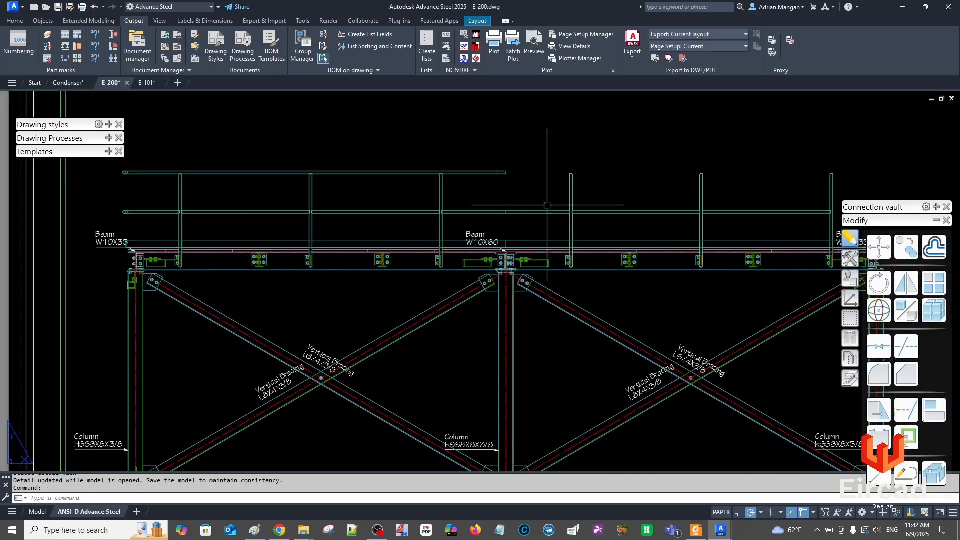
{"action": "scroll", "coordinate": [559, 168], "scroll_direction": "up", "scroll_amount": 4}
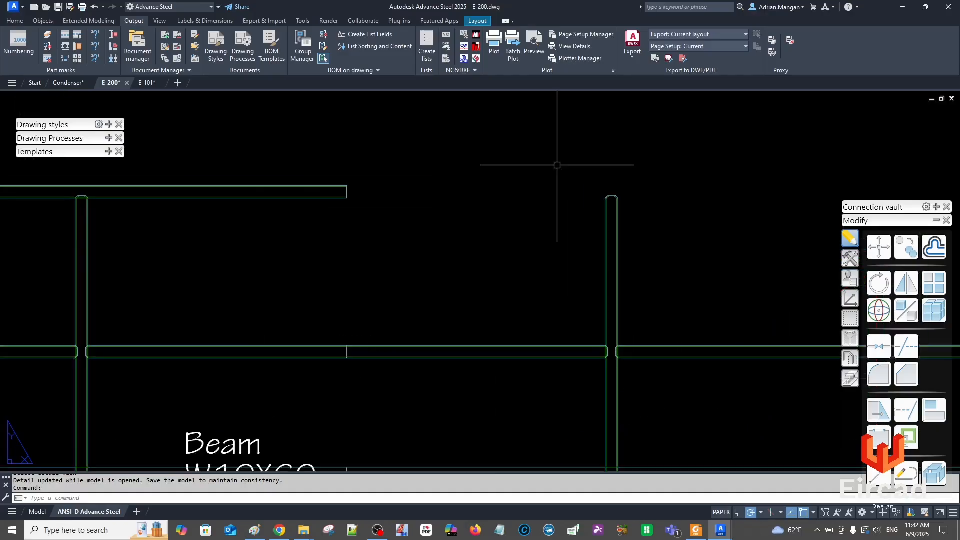
{"action": "scroll", "coordinate": [605, 227], "scroll_direction": "down", "scroll_amount": 5}
{"action": "left_click", "coordinate": [599, 228]}
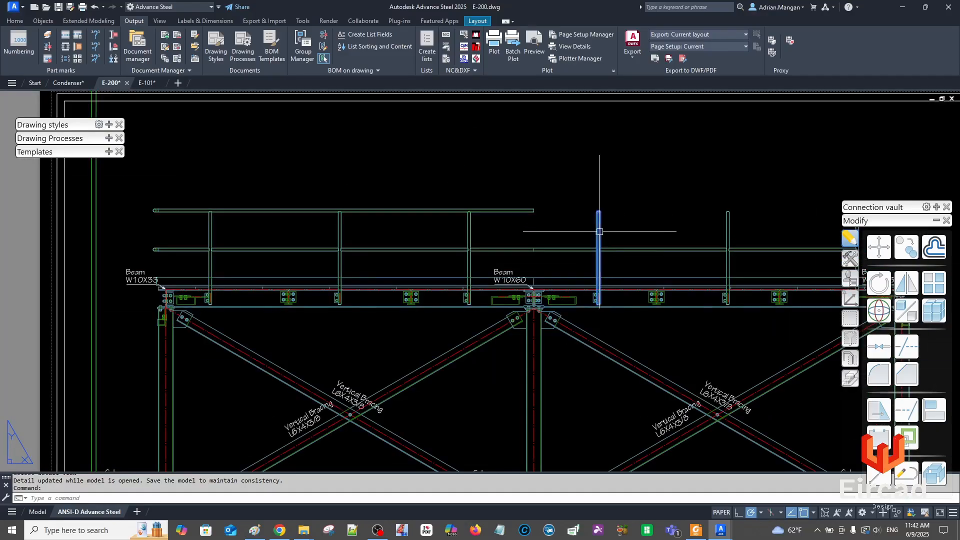
{"action": "left_click", "coordinate": [202, 21]}
{"action": "left_click", "coordinate": [19, 45]}
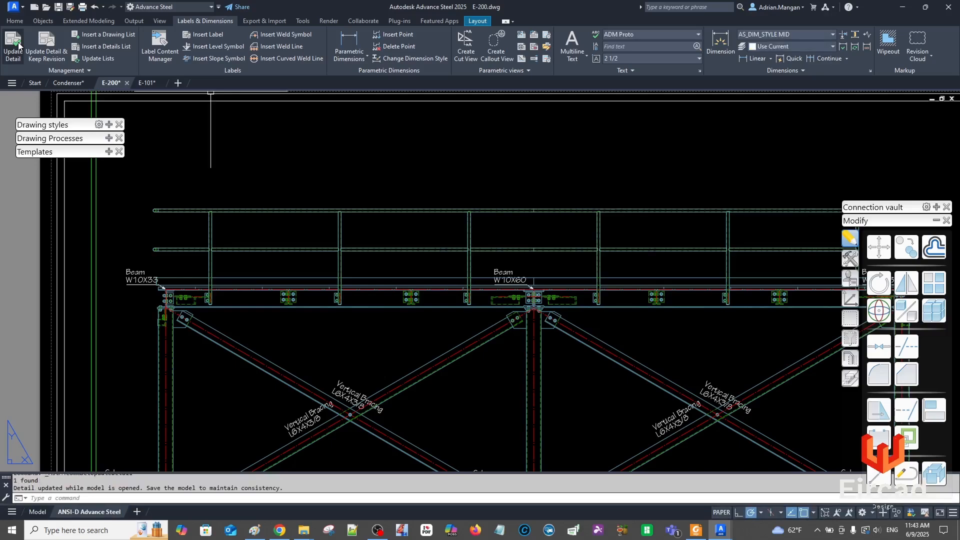
Check the railing out to the far end of the E-200 elevation and update the detail again
{"action": "key", "text": "Escape"}
{"action": "scroll", "coordinate": [300, 140], "scroll_direction": "down", "scroll_amount": 3}
{"action": "middle_click_drag", "start_coordinate": [354, 139], "coordinate": [429, 99]}
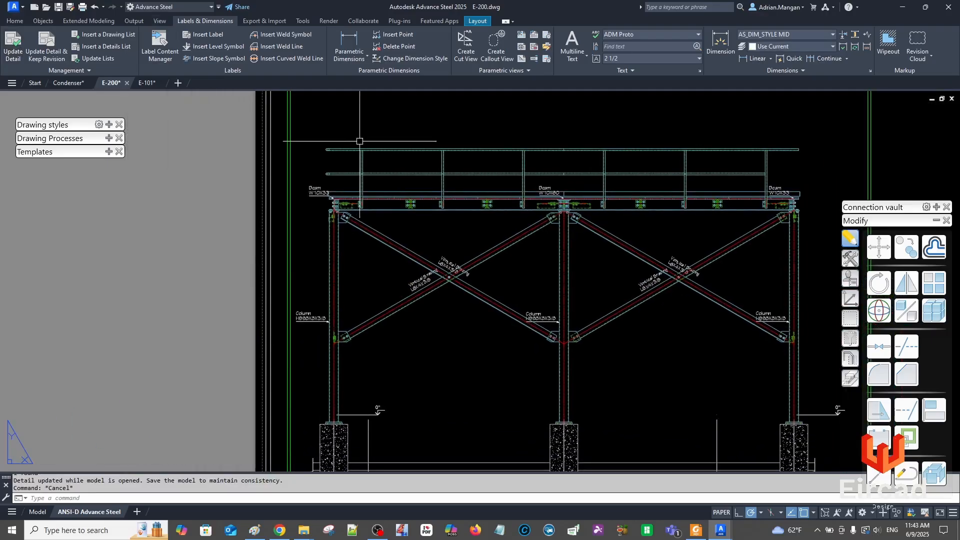
{"action": "scroll", "coordinate": [788, 178], "scroll_direction": "up", "scroll_amount": 3}
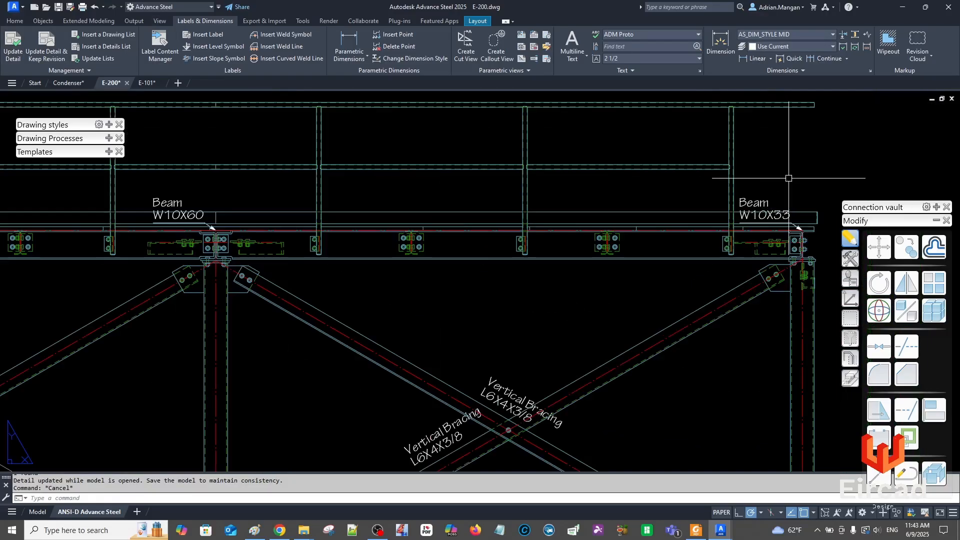
{"action": "scroll", "coordinate": [788, 178], "scroll_direction": "down", "scroll_amount": 5}
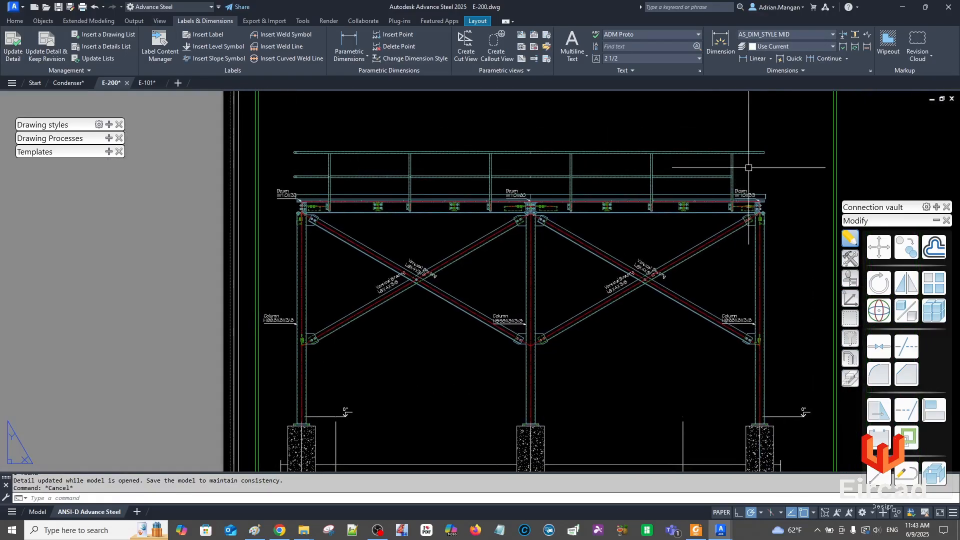
{"action": "scroll", "coordinate": [748, 151], "scroll_direction": "up", "scroll_amount": 5}
{"action": "scroll", "coordinate": [750, 151], "scroll_direction": "up", "scroll_amount": 5}
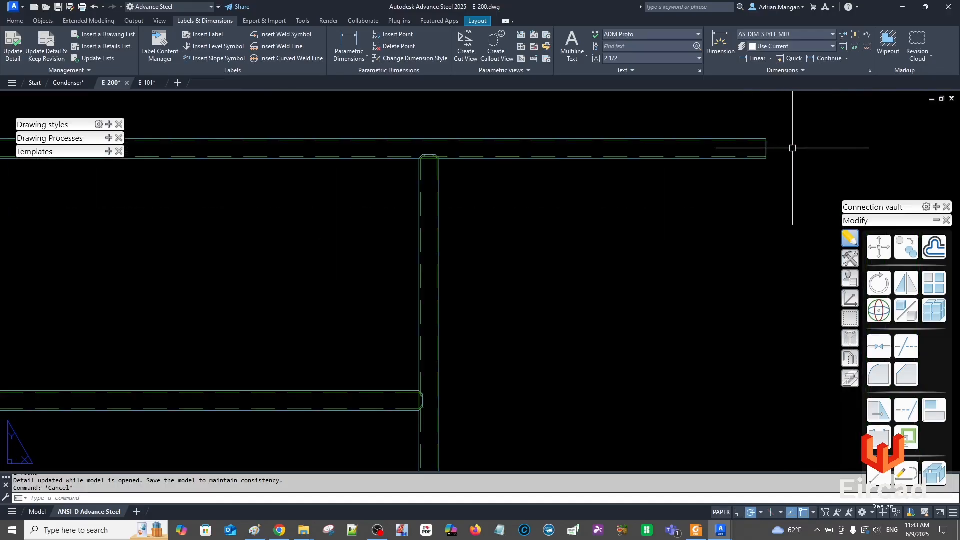
{"action": "left_click", "coordinate": [13, 49]}
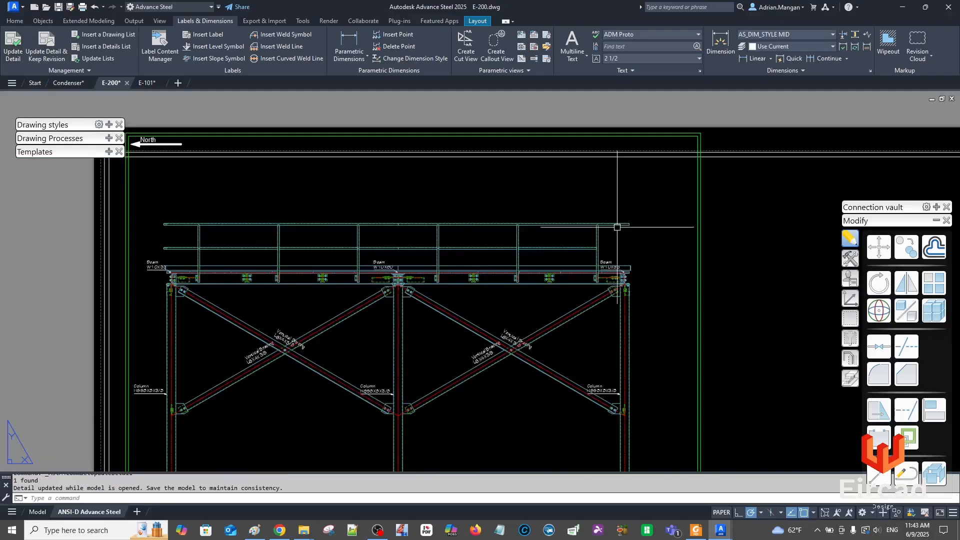
In the Condenser model, check the section and model role of the knee rail near the ladder-side platform corner
{"action": "left_click", "coordinate": [70, 83]}
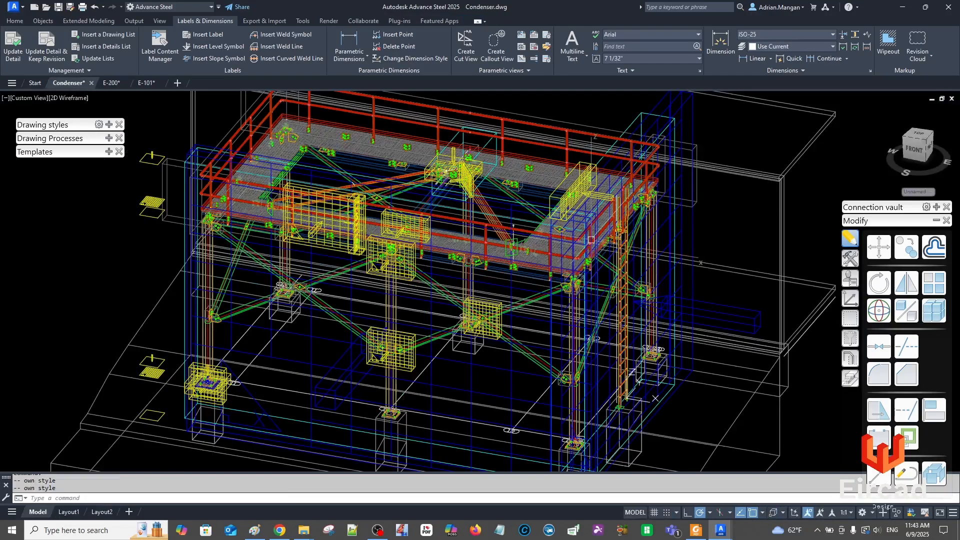
{"action": "scroll", "coordinate": [590, 245], "scroll_direction": "up", "scroll_amount": 5}
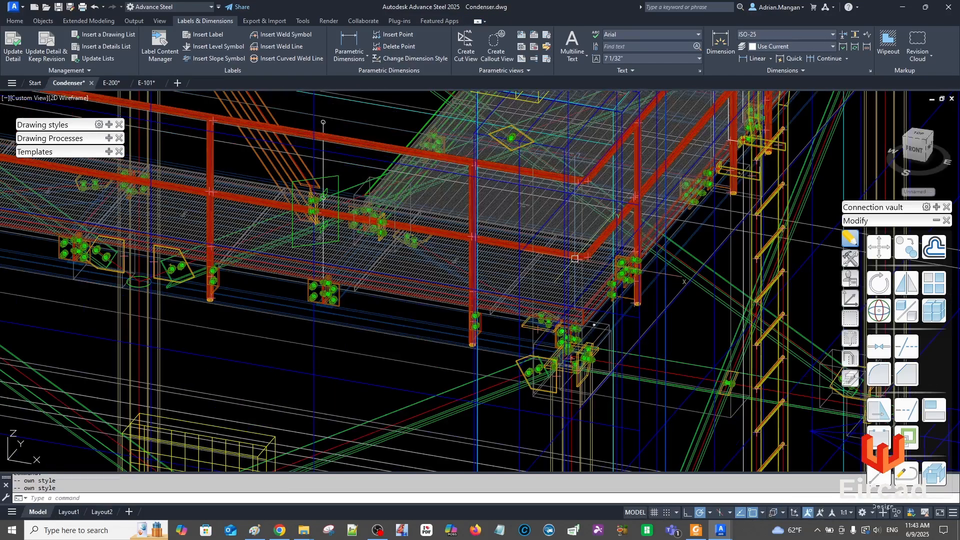
{"action": "scroll", "coordinate": [531, 248], "scroll_direction": "up", "scroll_amount": 2}
{"action": "double_click", "coordinate": [534, 248]}
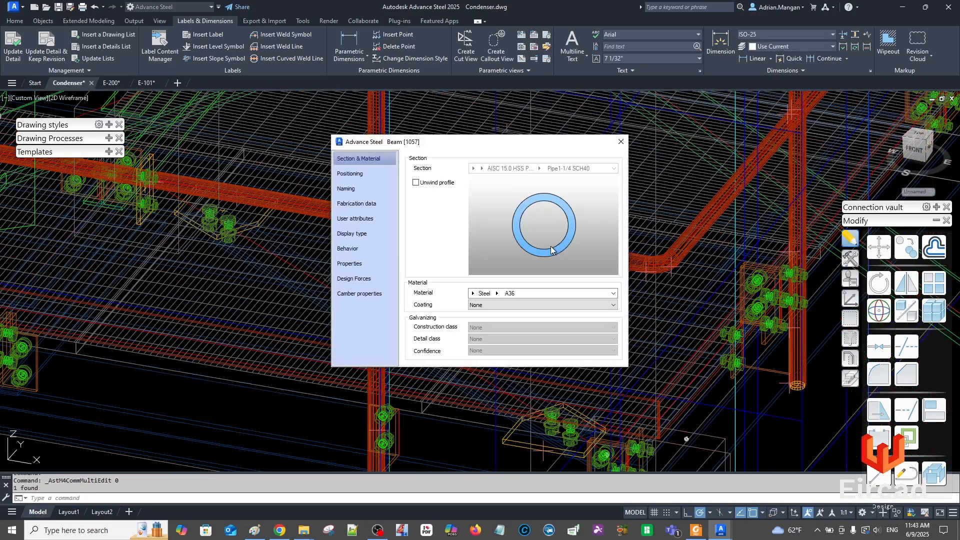
{"action": "left_click", "coordinate": [371, 192]}
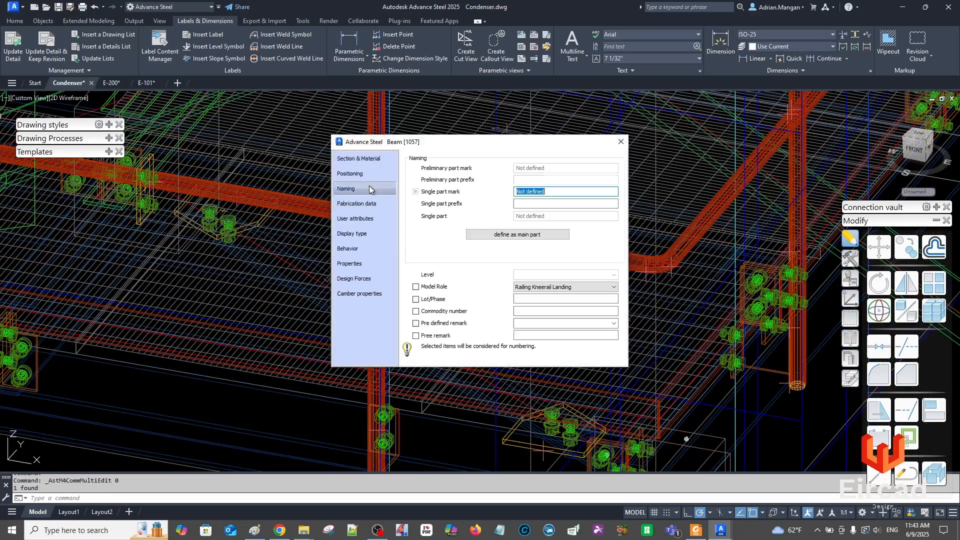
{"action": "key", "text": "Escape"}
{"action": "key", "text": "Escape"}
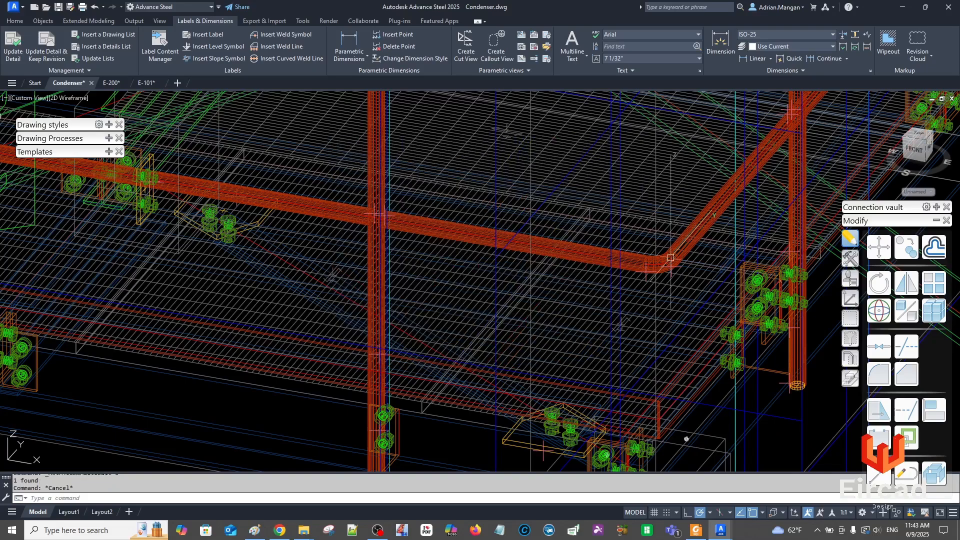
Inspect the bent knee rail piece at the platform corner and check its section and material properties
{"action": "scroll", "coordinate": [664, 256], "scroll_direction": "up", "scroll_amount": 4}
{"action": "left_click", "coordinate": [664, 256]}
{"action": "key", "text": "Escape"}
{"action": "scroll", "coordinate": [669, 250], "scroll_direction": "down", "scroll_amount": 6}
{"action": "scroll", "coordinate": [664, 254], "scroll_direction": "up", "scroll_amount": 5}
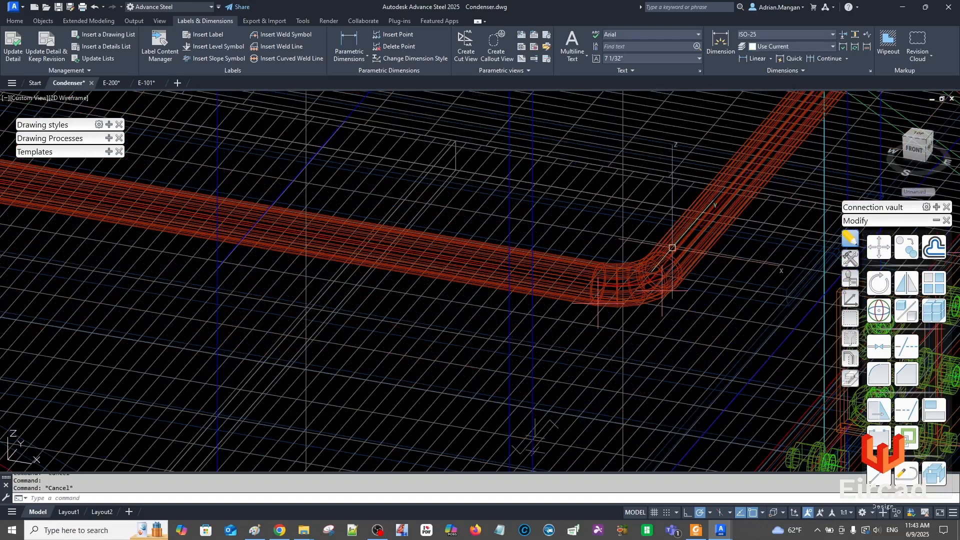
{"action": "double_click", "coordinate": [662, 289]}
{"action": "key", "text": "Escape"}
{"action": "scroll", "coordinate": [604, 201], "scroll_direction": "down", "scroll_amount": 6}
{"action": "scroll", "coordinate": [603, 200], "scroll_direction": "up", "scroll_amount": 5}
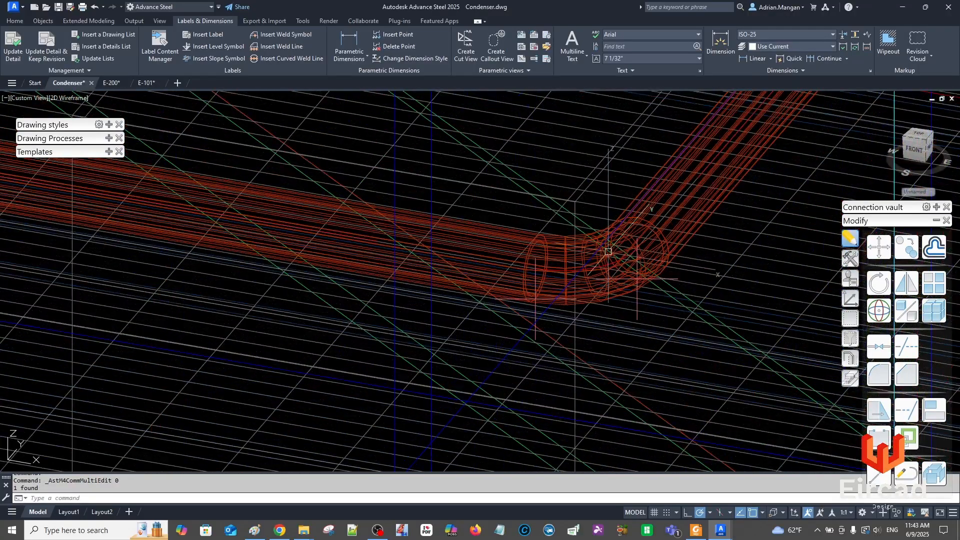
{"action": "left_click", "coordinate": [632, 274]}
{"action": "double_click", "coordinate": [587, 250]}
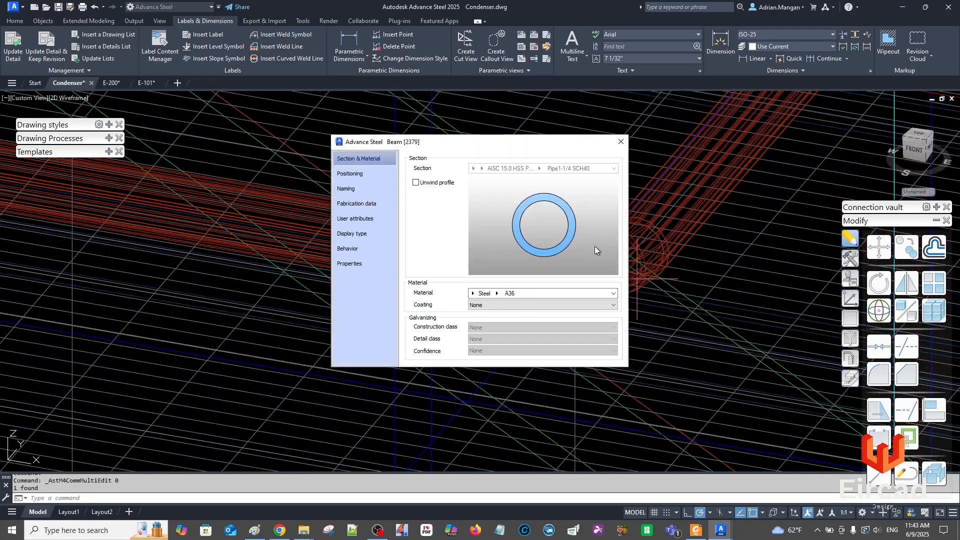
{"action": "key", "text": "Escape"}
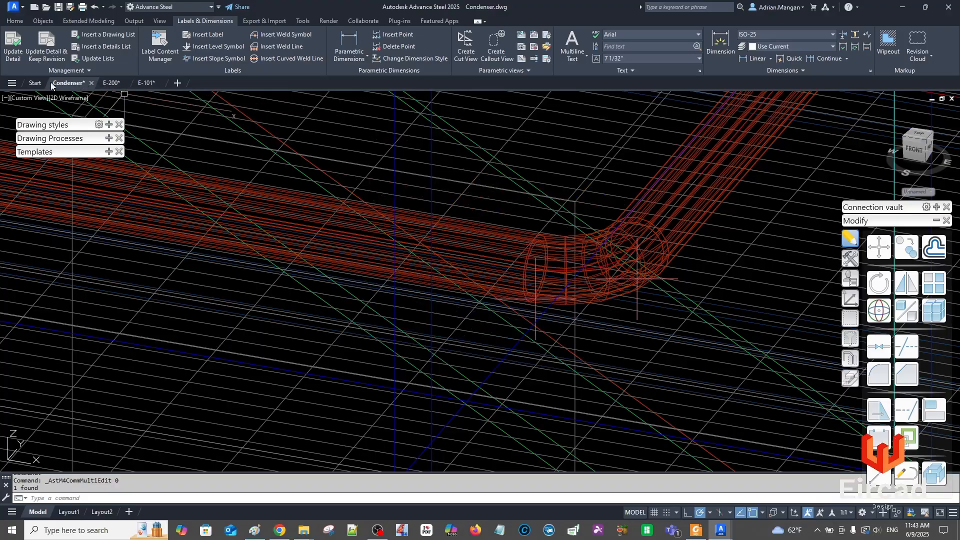
Update the E-200 elevation detail using its last knee rail segment, and check the rail ends
{"action": "left_click", "coordinate": [111, 83]}
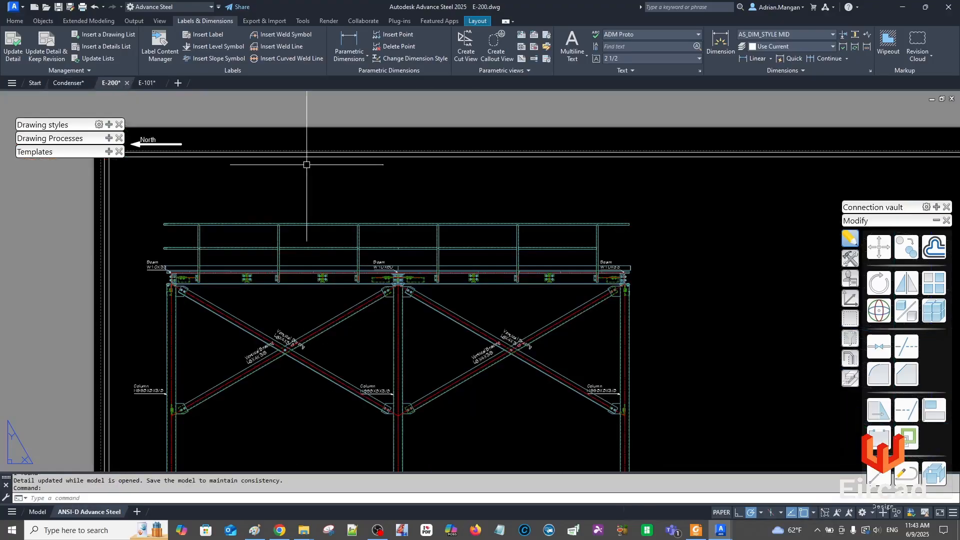
{"action": "left_click", "coordinate": [548, 251]}
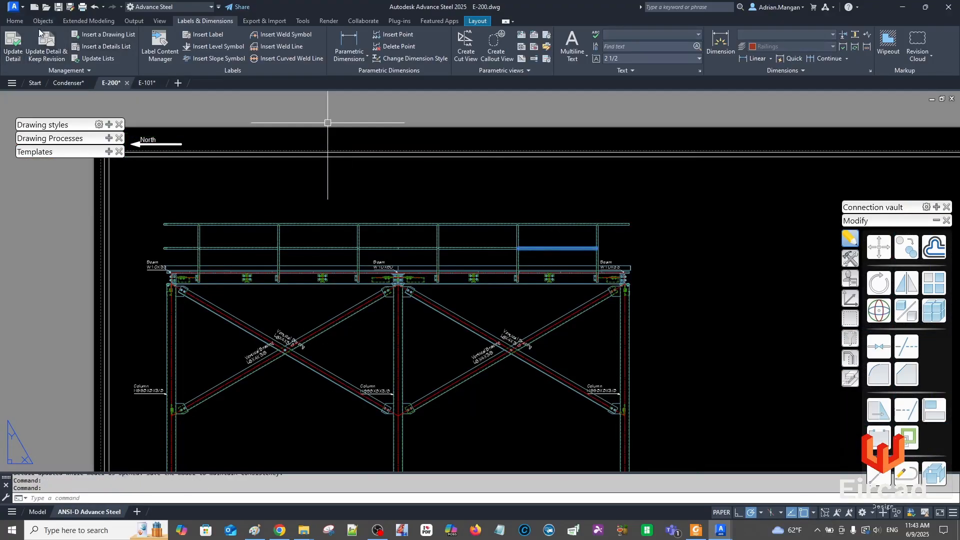
{"action": "left_click", "coordinate": [17, 48]}
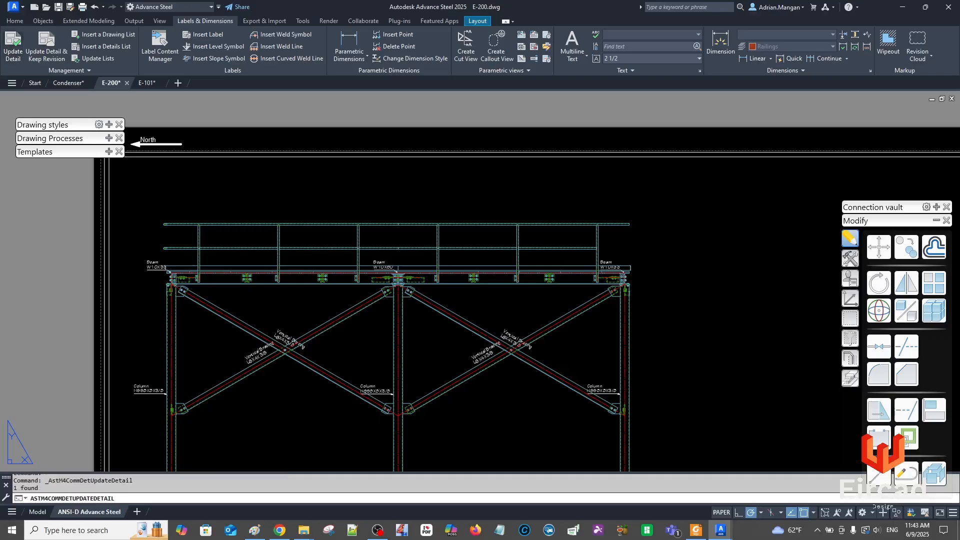
{"action": "scroll", "coordinate": [637, 228], "scroll_direction": "up", "scroll_amount": 5}
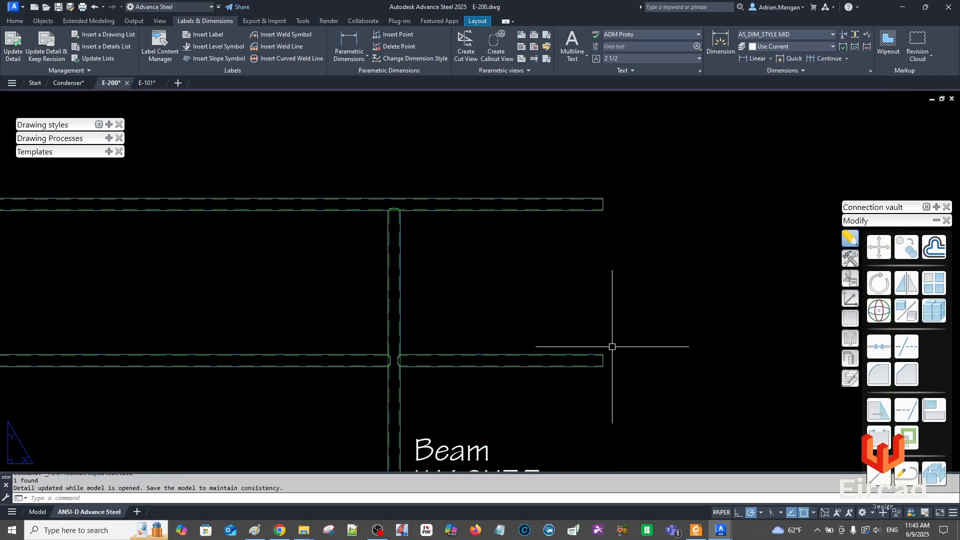
In the Condenser model, check the section properties of the top rail and the knee rail leading away from the platform corner
{"action": "scroll", "coordinate": [639, 291], "scroll_direction": "down", "scroll_amount": 3}
{"action": "key", "text": "Escape"}
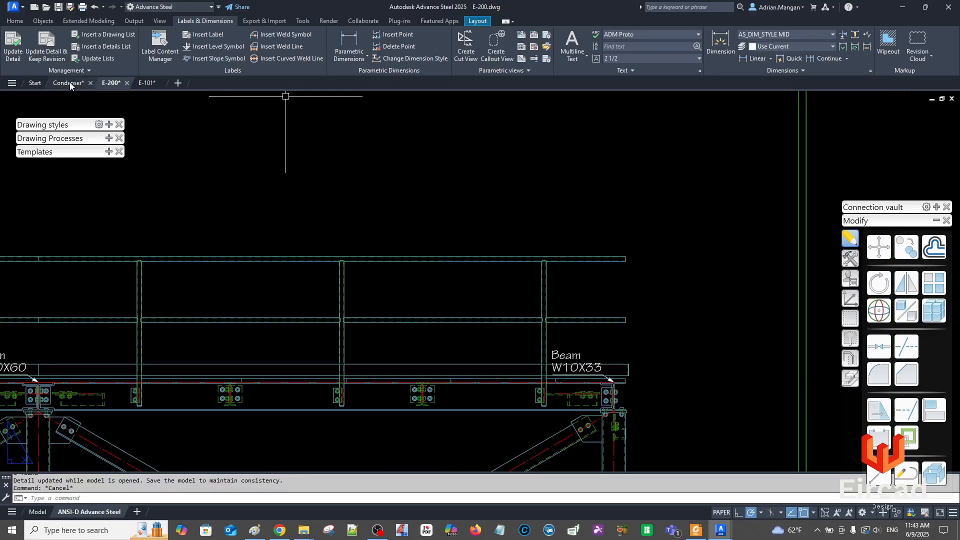
{"action": "left_click", "coordinate": [69, 83]}
{"action": "scroll", "coordinate": [555, 184], "scroll_direction": "up", "scroll_amount": 4}
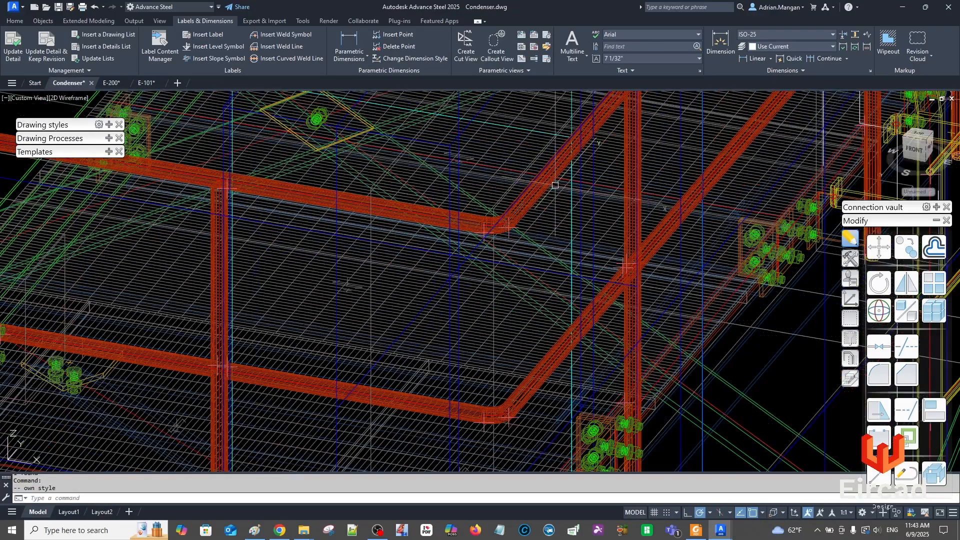
{"action": "double_click", "coordinate": [548, 185]}
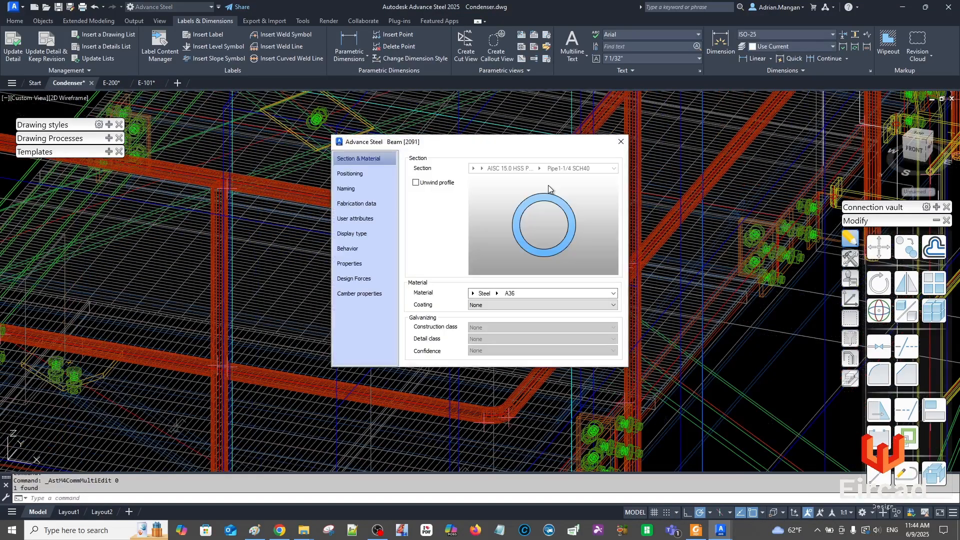
{"action": "key", "text": "Escape"}
{"action": "double_click", "coordinate": [546, 359]}
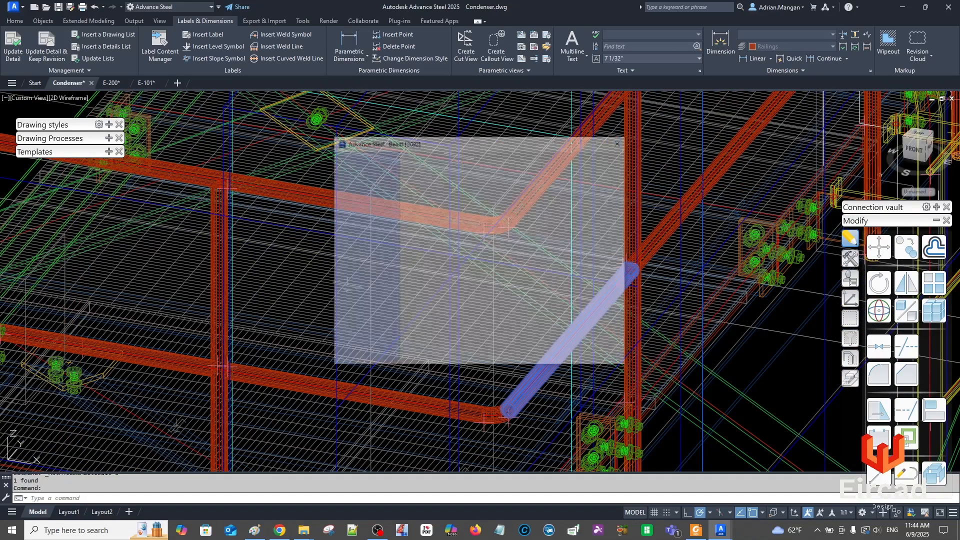
{"action": "key", "text": "Escape"}
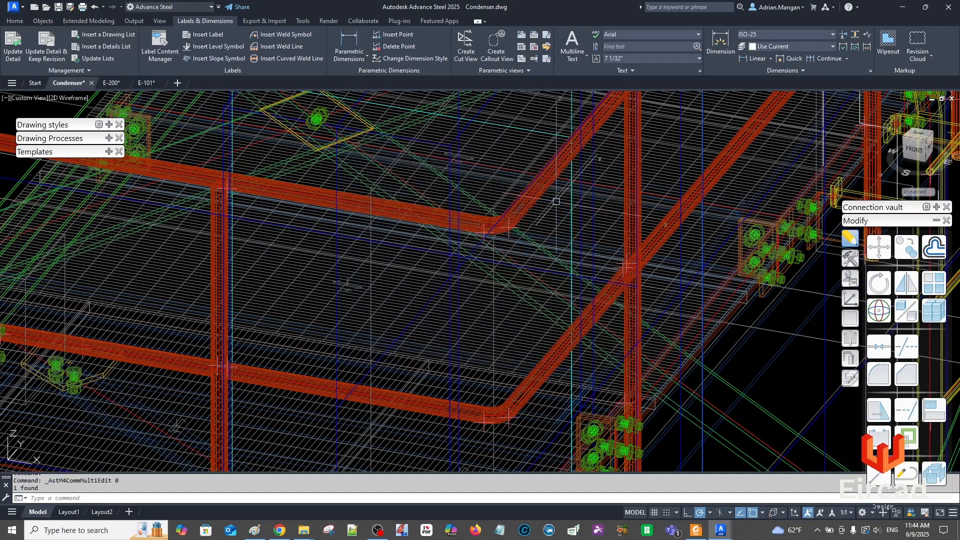
Update the E-200 elevation detail again using its top handrail
{"action": "left_click", "coordinate": [146, 82]}
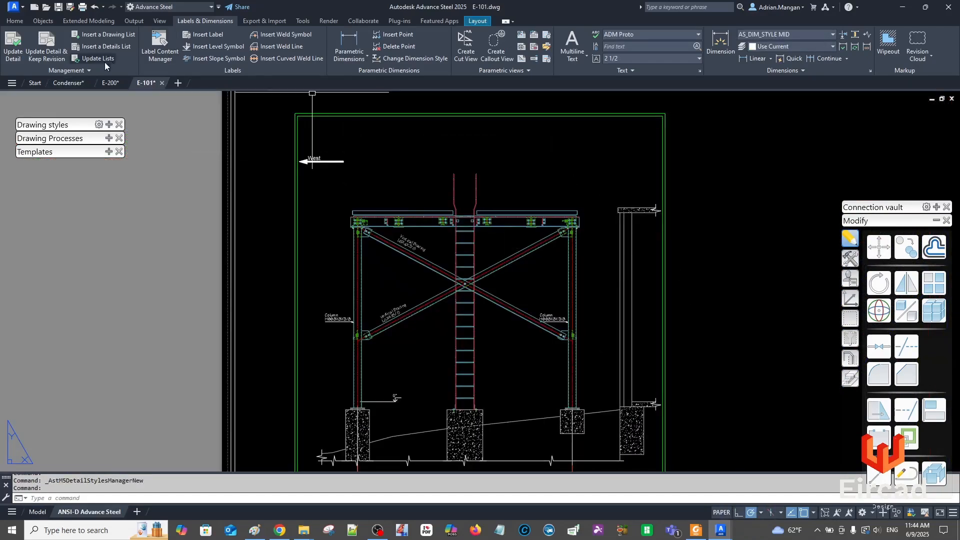
{"action": "left_click", "coordinate": [110, 83]}
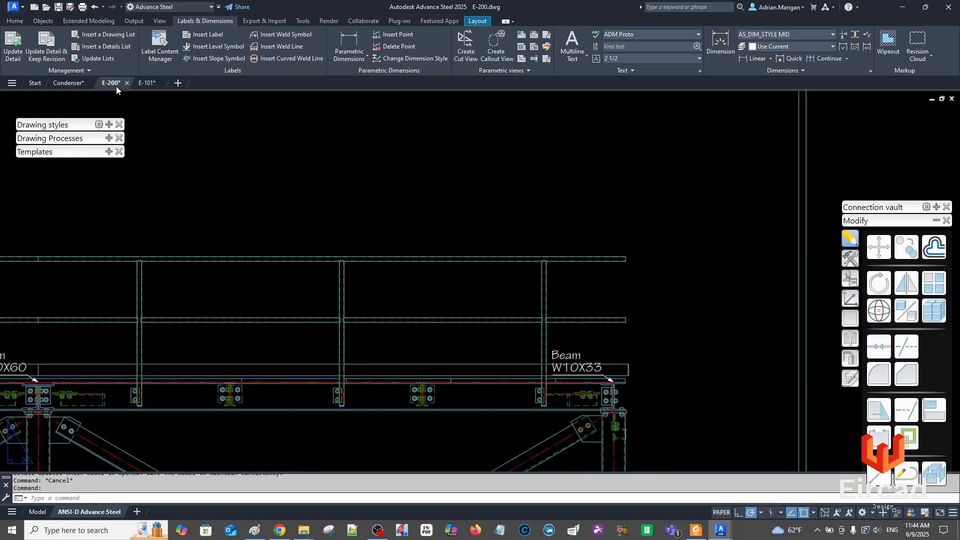
{"action": "left_click", "coordinate": [516, 259]}
{"action": "left_click", "coordinate": [13, 48]}
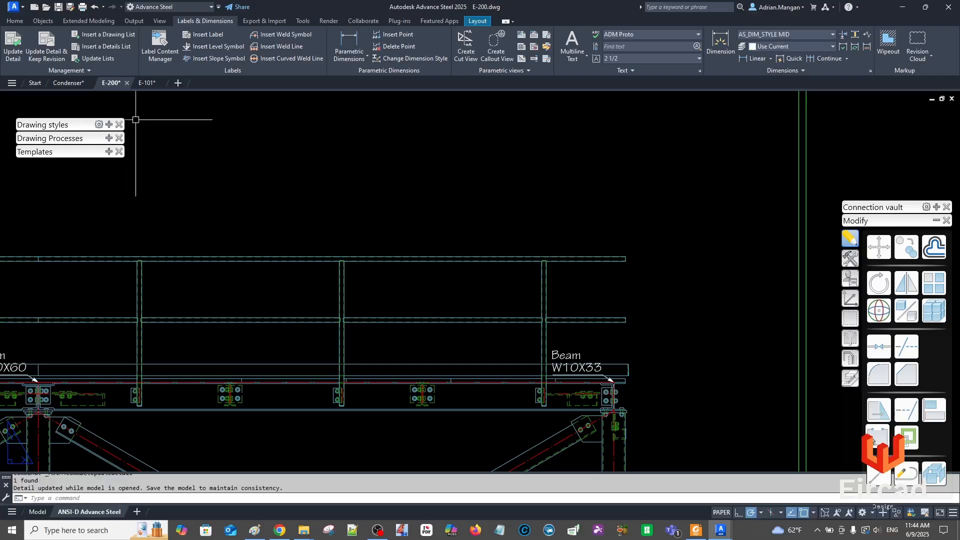
In the Condenser model, inspect the top rail's bend piece at the platform corner and review its joint's handrail fixing settings
{"action": "left_click", "coordinate": [68, 82]}
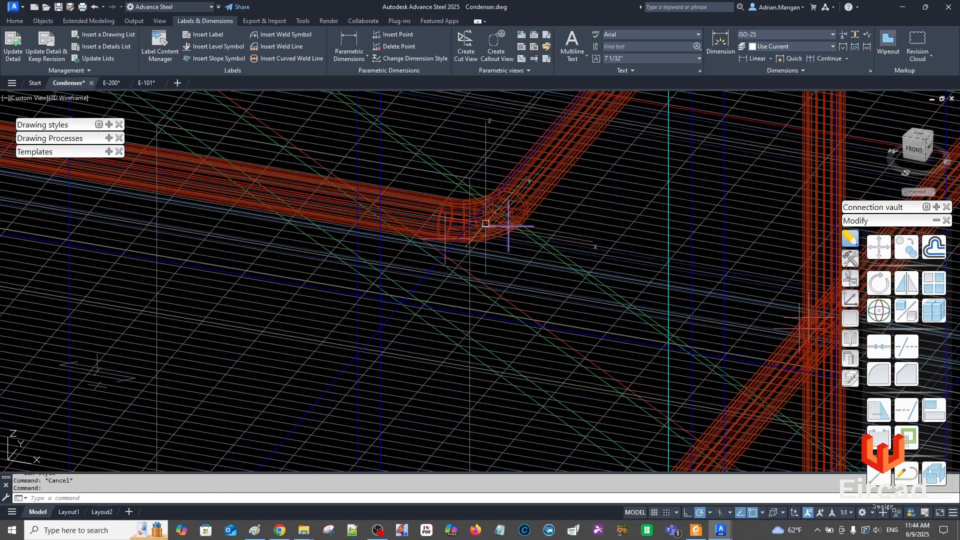
{"action": "scroll", "coordinate": [492, 220], "scroll_direction": "up", "scroll_amount": 3}
{"action": "double_click", "coordinate": [491, 218]}
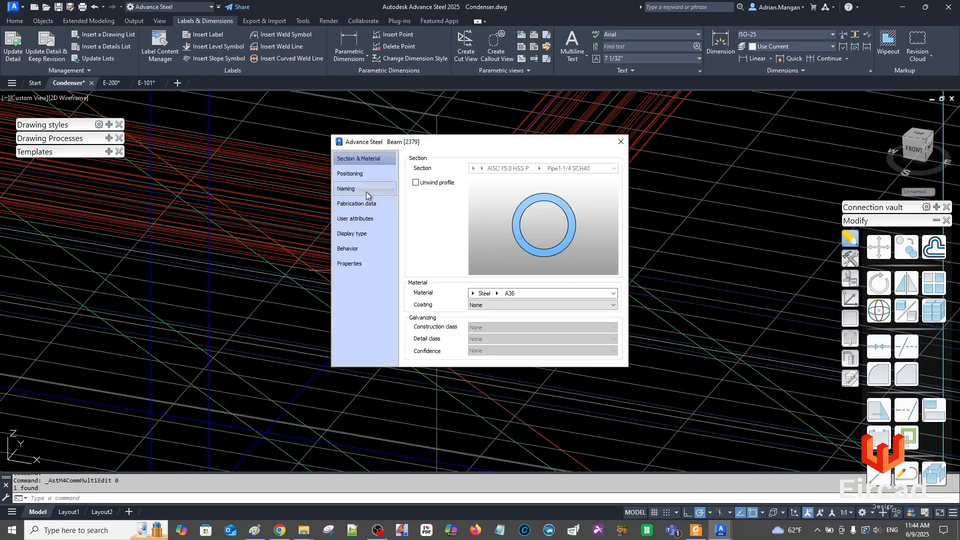
{"action": "key", "text": "Escape"}
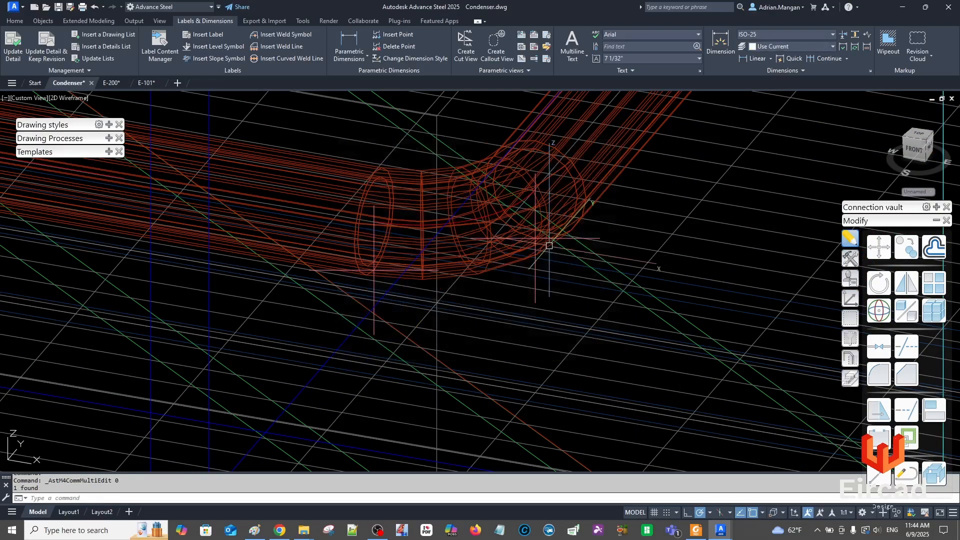
{"action": "right_click", "coordinate": [498, 212]}
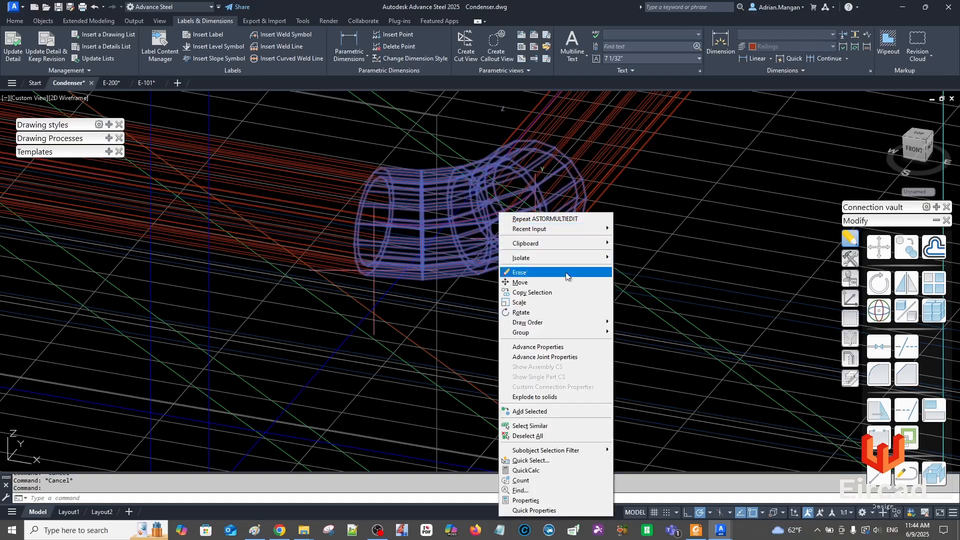
{"action": "left_click", "coordinate": [560, 358]}
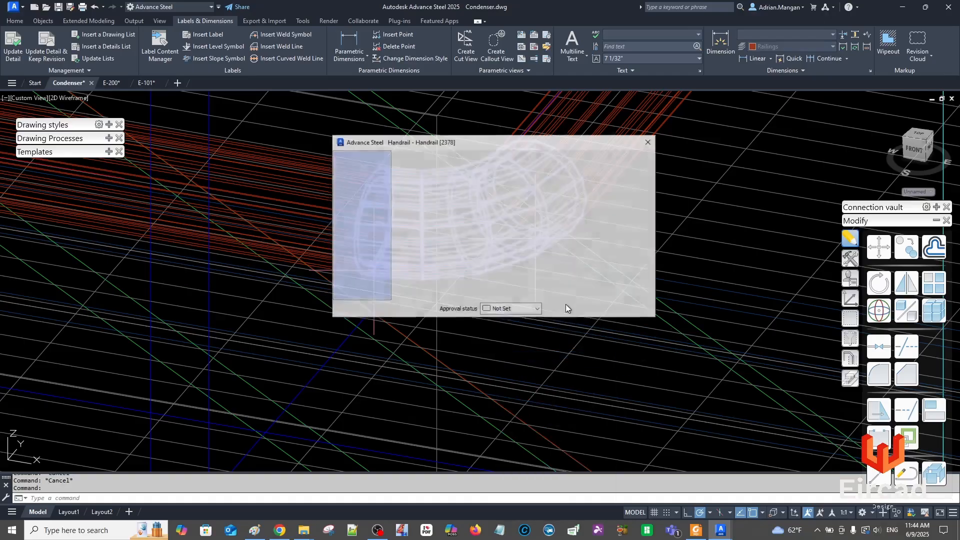
{"action": "left_click", "coordinate": [366, 175]}
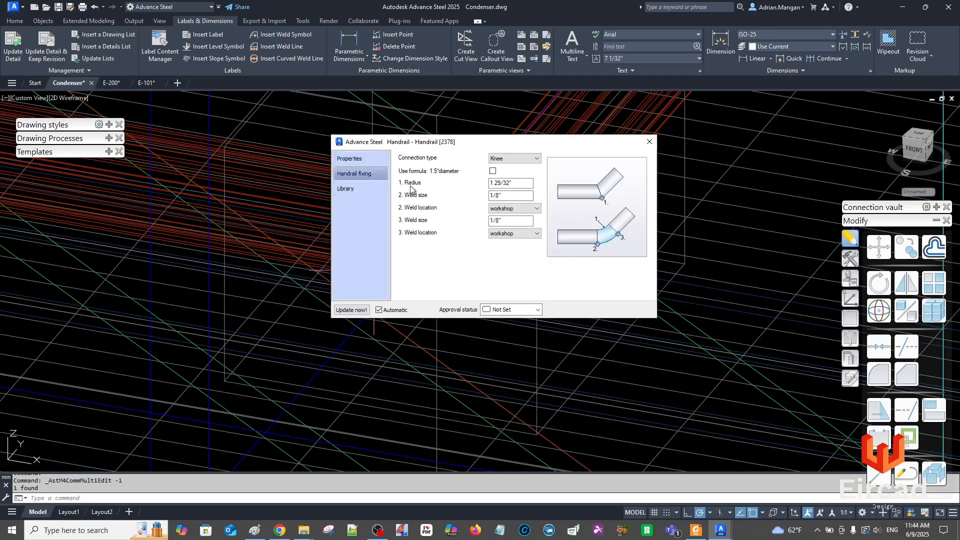
{"action": "left_click", "coordinate": [649, 142]}
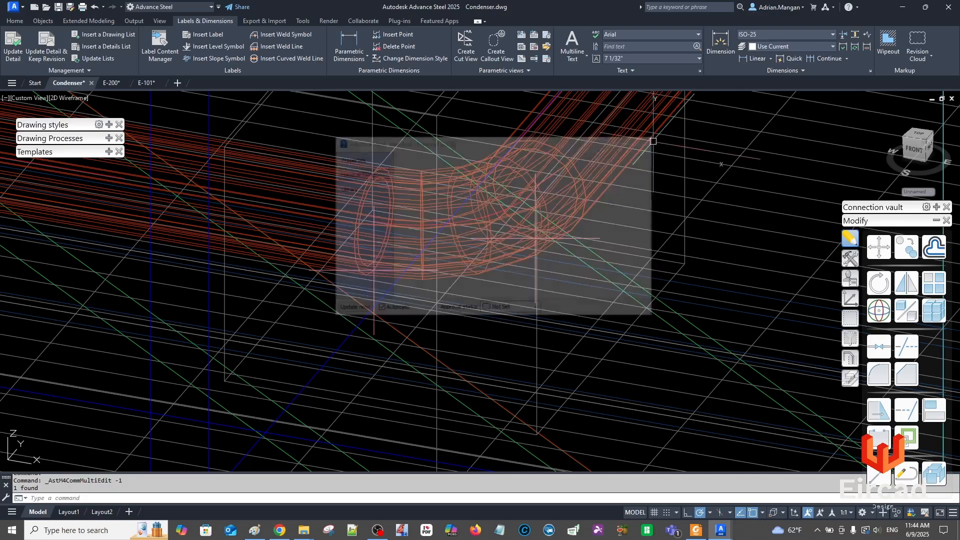
Delete the bend piece of the top rail and the one of the knee rail at the platform corner
{"action": "left_click", "coordinate": [481, 206]}
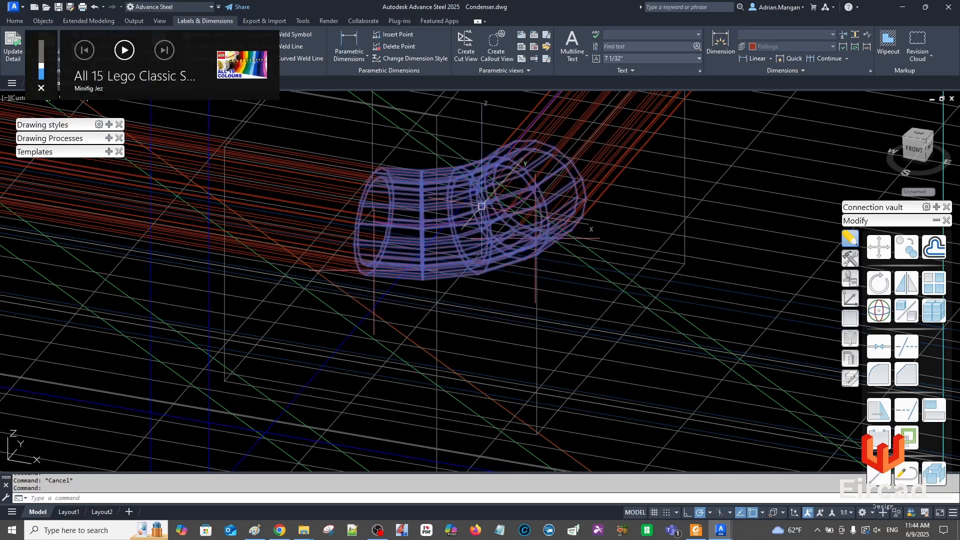
{"action": "key", "text": "Delete"}
{"action": "scroll", "coordinate": [480, 205], "scroll_direction": "down", "scroll_amount": 5}
{"action": "middle_click_drag", "start_coordinate": [478, 206], "coordinate": [437, 126]}
{"action": "scroll", "coordinate": [472, 193], "scroll_direction": "down", "scroll_amount": 5}
{"action": "scroll", "coordinate": [441, 214], "scroll_direction": "up", "scroll_amount": 5}
{"action": "scroll", "coordinate": [446, 213], "scroll_direction": "up", "scroll_amount": 3}
{"action": "left_click", "coordinate": [432, 142]}
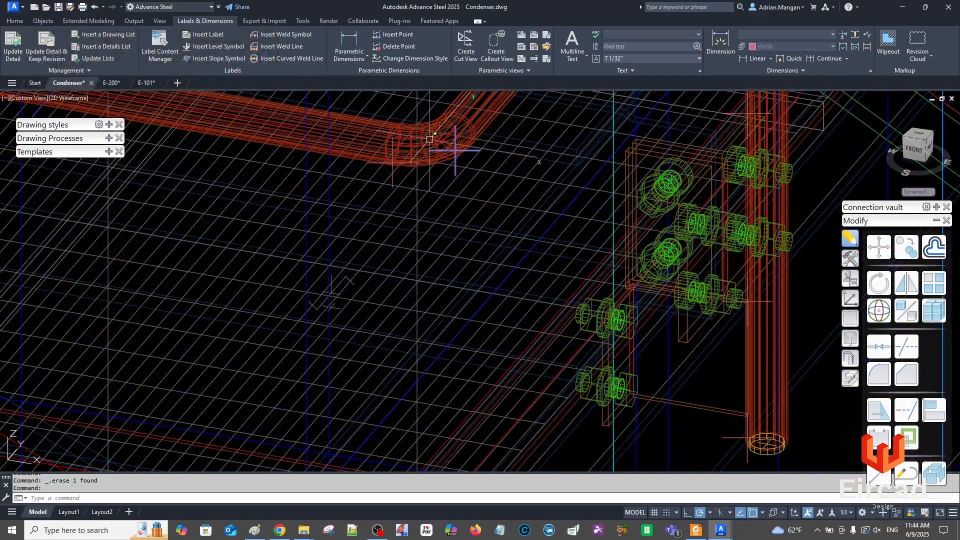
{"action": "key", "text": "Escape"}
{"action": "key", "text": "Delete"}
Examine the rail bends at another platform corner, and return to the corner with the open rail ends
{"action": "scroll", "coordinate": [426, 135], "scroll_direction": "down", "scroll_amount": 6}
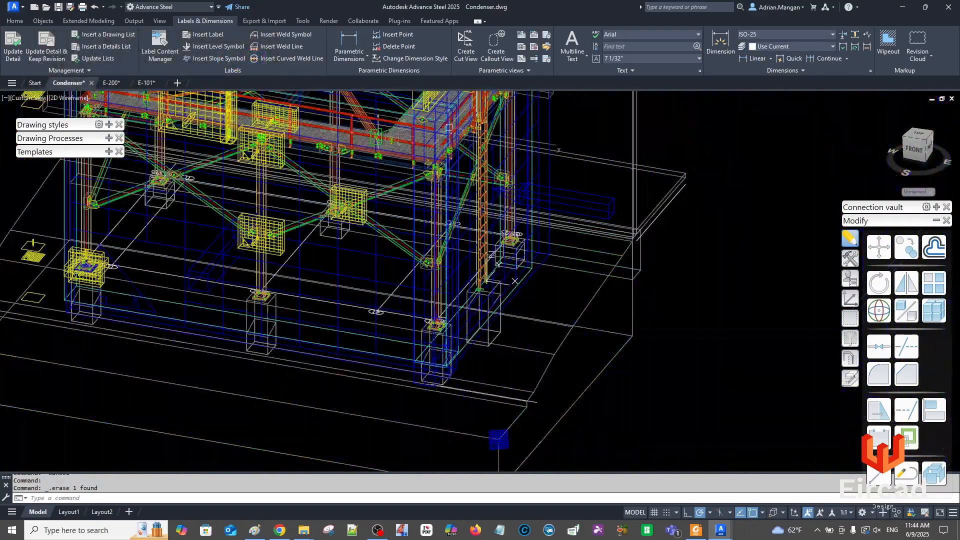
{"action": "scroll", "coordinate": [396, 192], "scroll_direction": "up", "scroll_amount": 5}
{"action": "scroll", "coordinate": [396, 193], "scroll_direction": "up", "scroll_amount": 6}
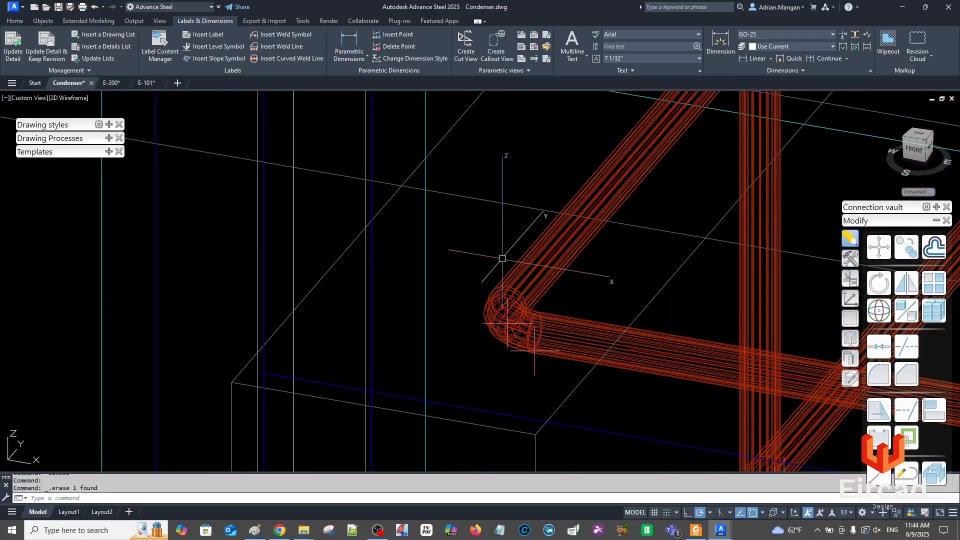
{"action": "left_click", "coordinate": [497, 299]}
{"action": "scroll", "coordinate": [498, 297], "scroll_direction": "down", "scroll_amount": 2}
{"action": "middle_click_drag", "start_coordinate": [498, 297], "coordinate": [366, 226]}
{"action": "key", "text": "Escape"}
{"action": "scroll", "coordinate": [495, 228], "scroll_direction": "down", "scroll_amount": 5}
{"action": "middle_click_drag", "start_coordinate": [464, 218], "coordinate": [188, 160]}
{"action": "scroll", "coordinate": [512, 227], "scroll_direction": "down", "scroll_amount": 3}
{"action": "middle_click_drag", "start_coordinate": [511, 227], "coordinate": [192, 177]}
{"action": "scroll", "coordinate": [621, 251], "scroll_direction": "up", "scroll_amount": 3}
{"action": "scroll", "coordinate": [621, 251], "scroll_direction": "up", "scroll_amount": 3}
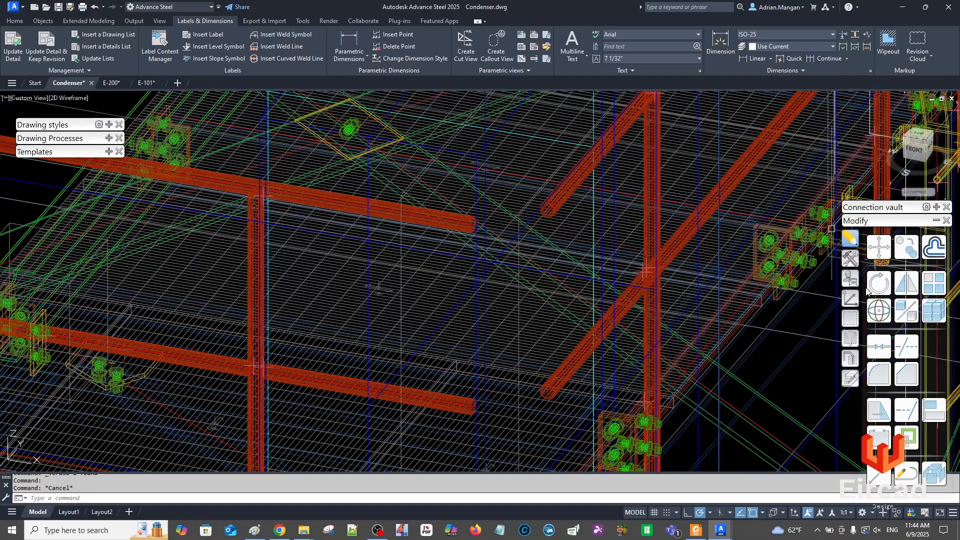
Create a Railing joint handrail connection between the two open top rail ends at the platform corner
{"action": "left_click", "coordinate": [851, 259]}
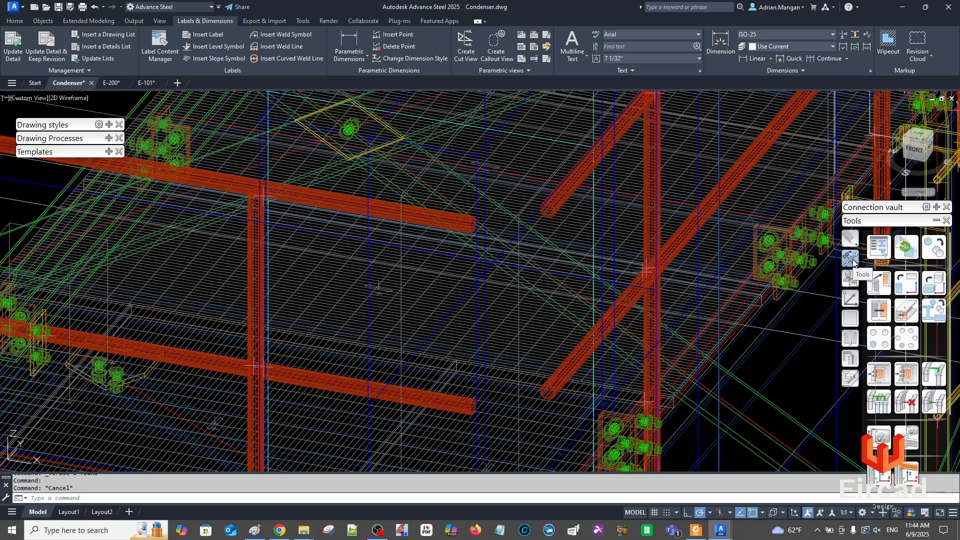
{"action": "left_click", "coordinate": [856, 324]}
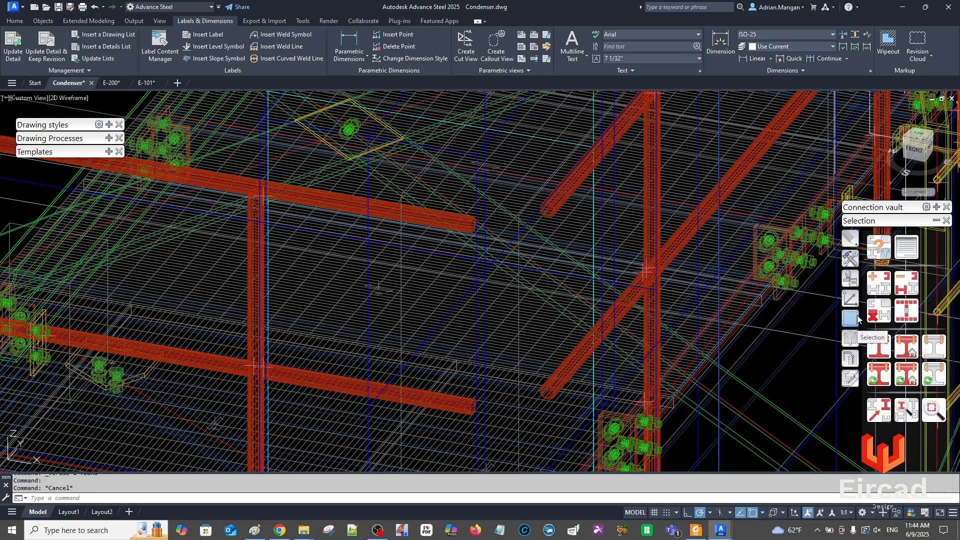
{"action": "left_click", "coordinate": [851, 299]}
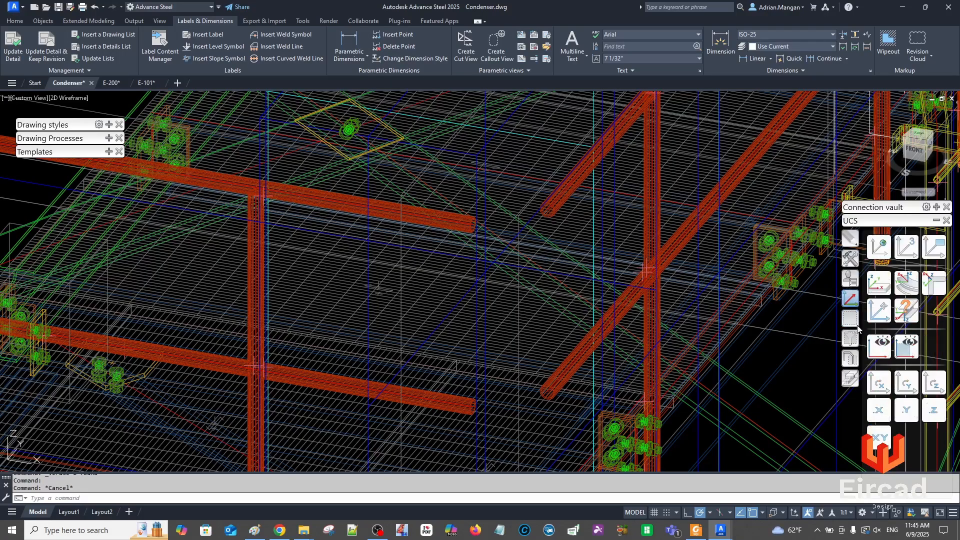
{"action": "left_click", "coordinate": [935, 220]}
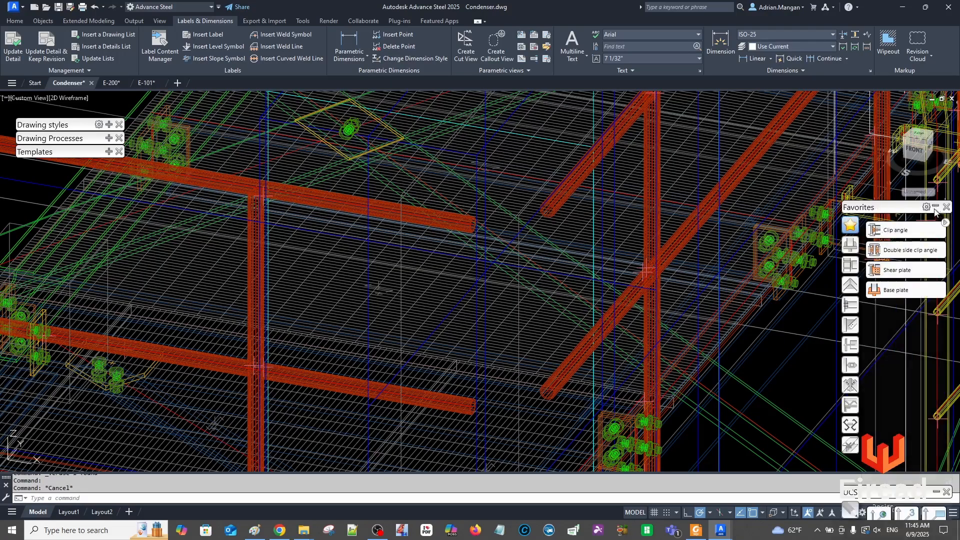
{"action": "left_click", "coordinate": [851, 402]}
{"action": "left_click", "coordinate": [887, 255]}
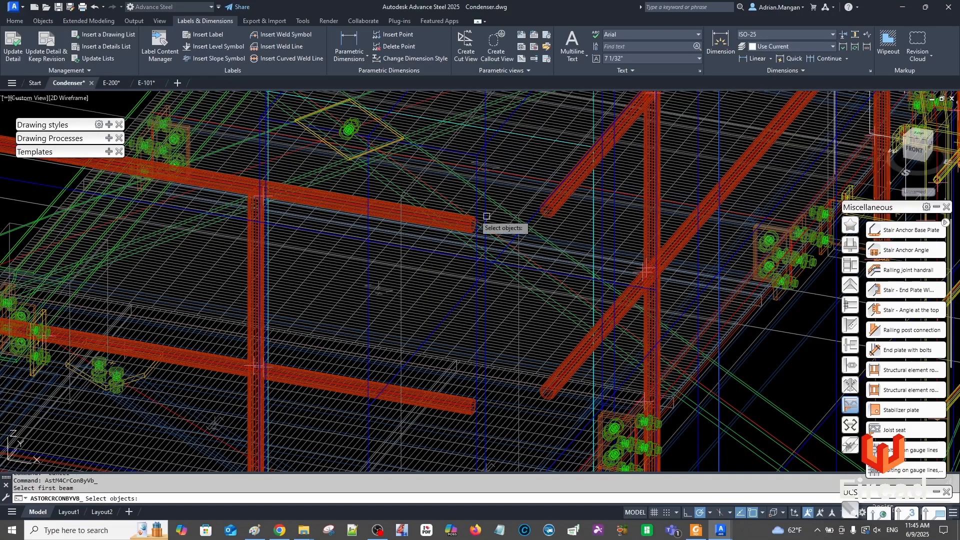
{"action": "left_click", "coordinate": [447, 219]}
{"action": "key", "text": "Return"}
{"action": "left_click", "coordinate": [557, 207]}
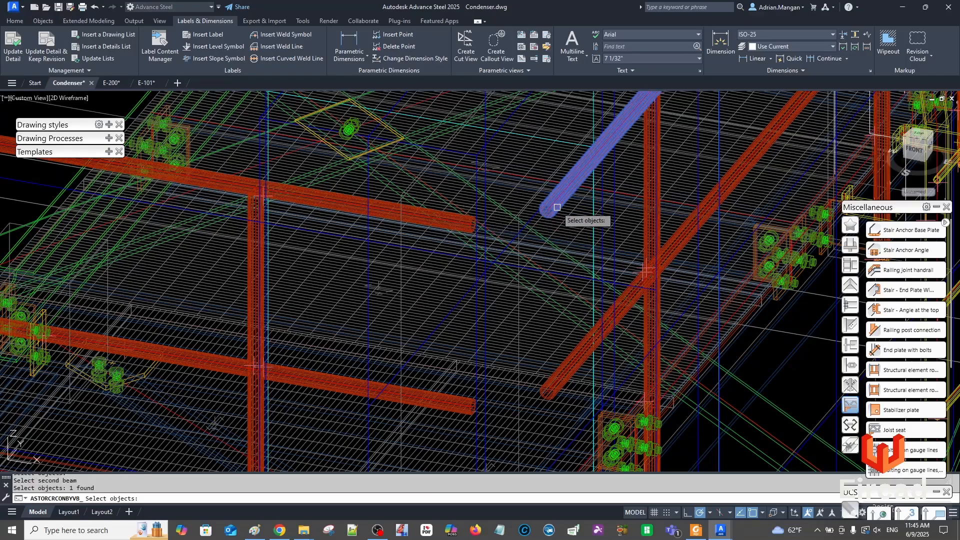
{"action": "key", "text": "Return"}
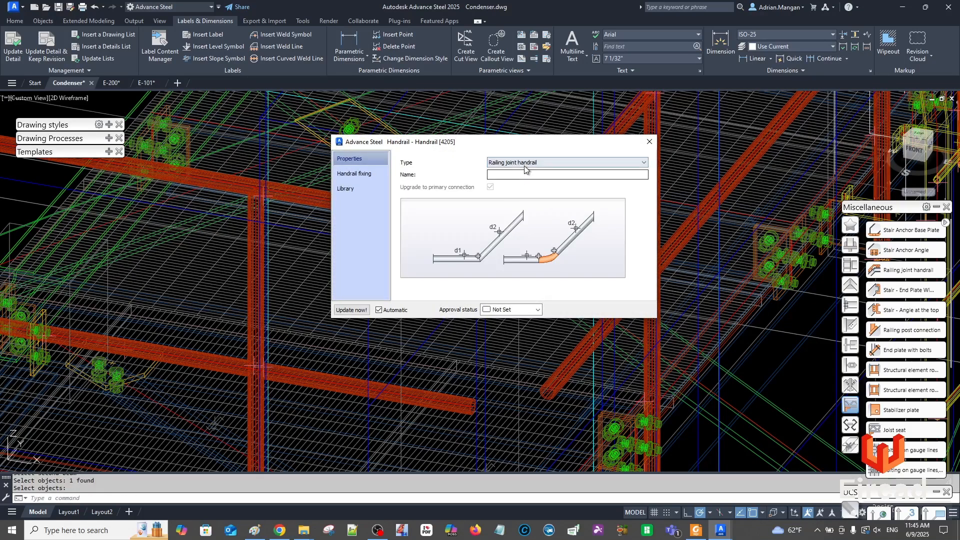
Set the new handrail joint's connection type to Knee and close its properties
{"action": "left_click", "coordinate": [353, 175]}
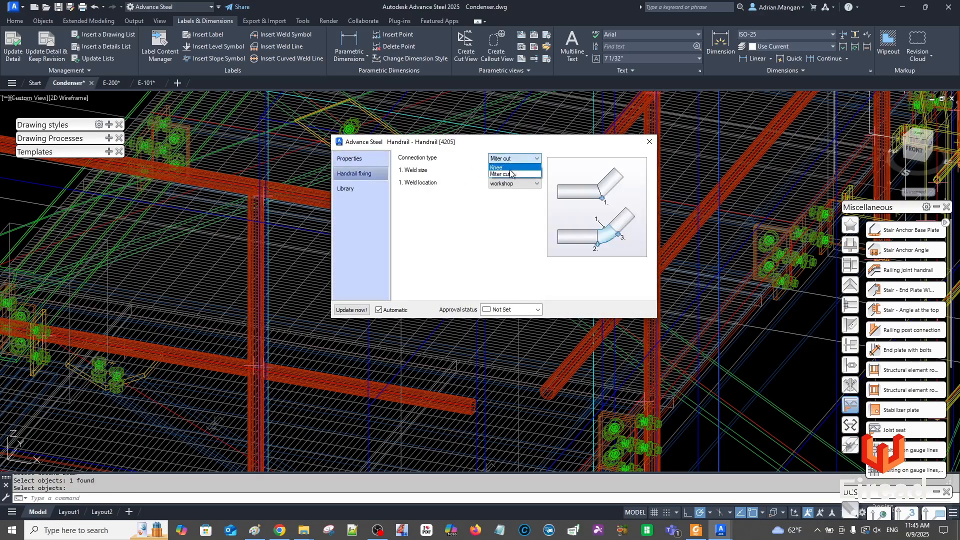
{"action": "left_click", "coordinate": [510, 169]}
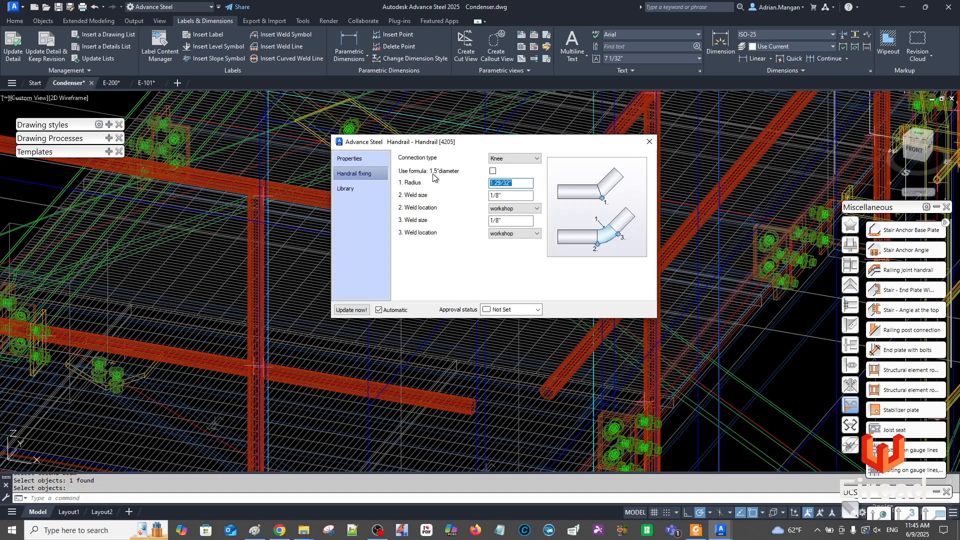
{"action": "left_click", "coordinate": [650, 141]}
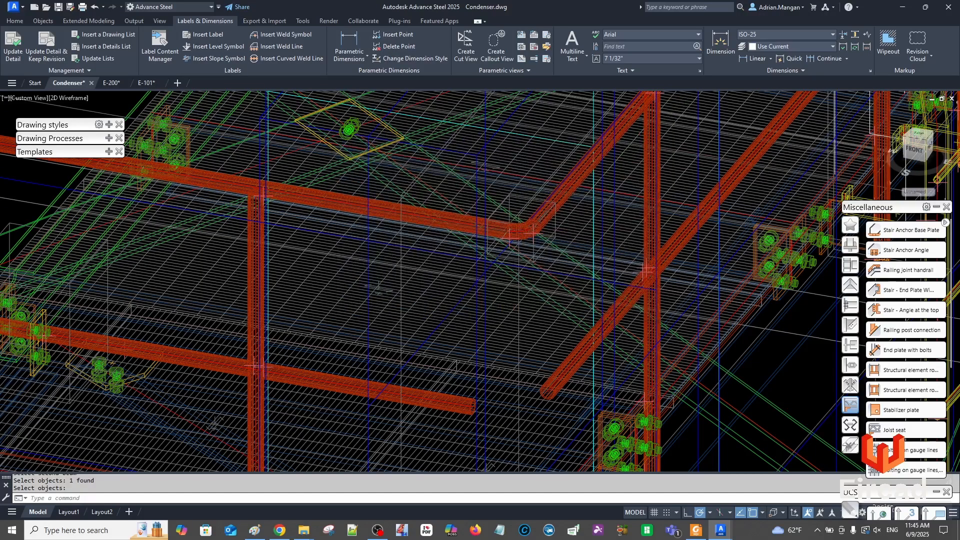
Use the new top rail joint as a template to connect the two open knee rail ends below it
{"action": "scroll", "coordinate": [659, 194], "scroll_direction": "up", "scroll_amount": 5}
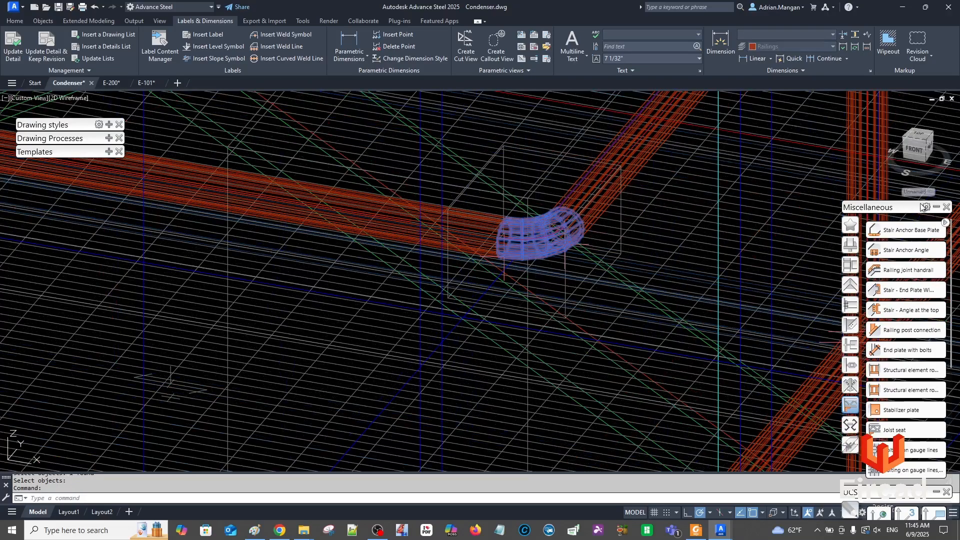
{"action": "left_click", "coordinate": [936, 208]}
{"action": "left_click", "coordinate": [857, 262]}
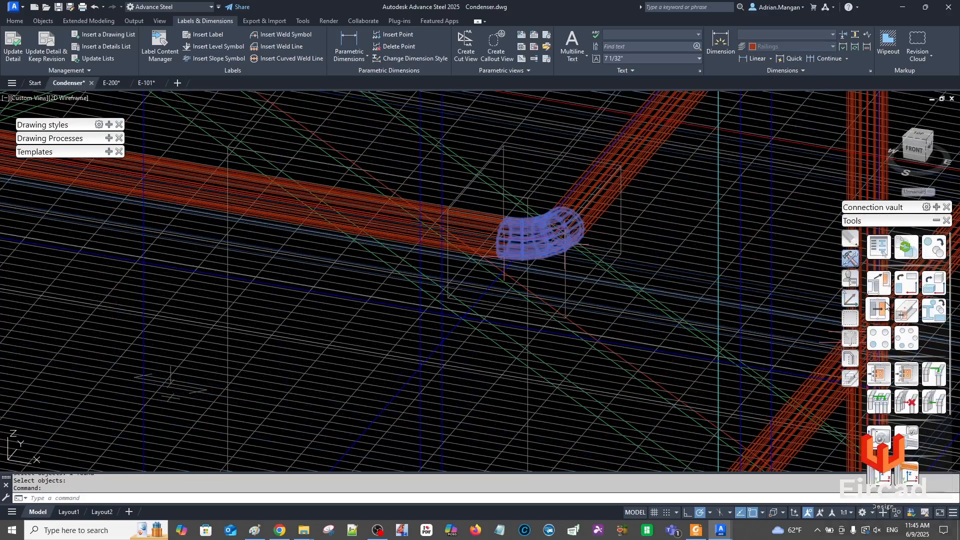
{"action": "left_click", "coordinate": [878, 372]}
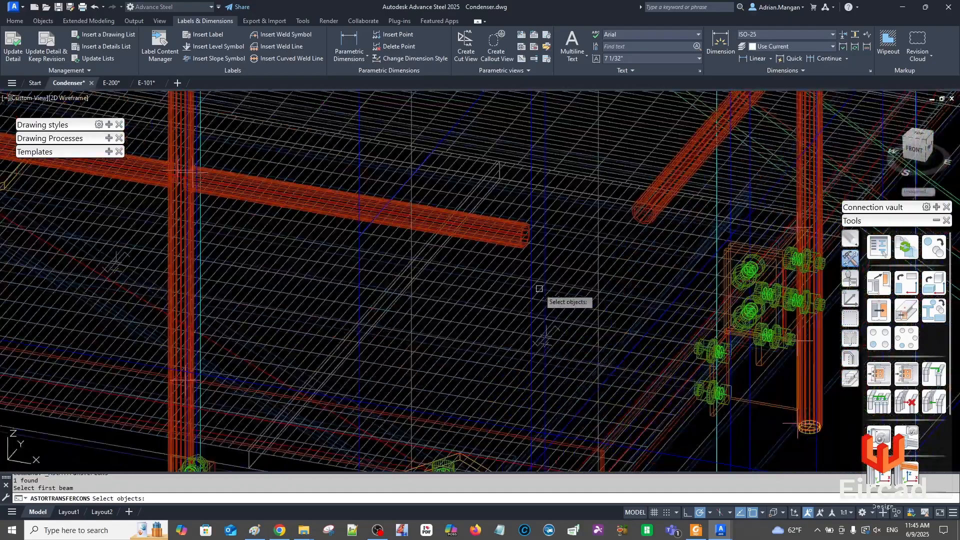
{"action": "left_click", "coordinate": [505, 232]}
{"action": "key", "text": "Return"}
{"action": "left_click", "coordinate": [659, 206]}
{"action": "key", "text": "Return"}
{"action": "key", "text": "Return"}
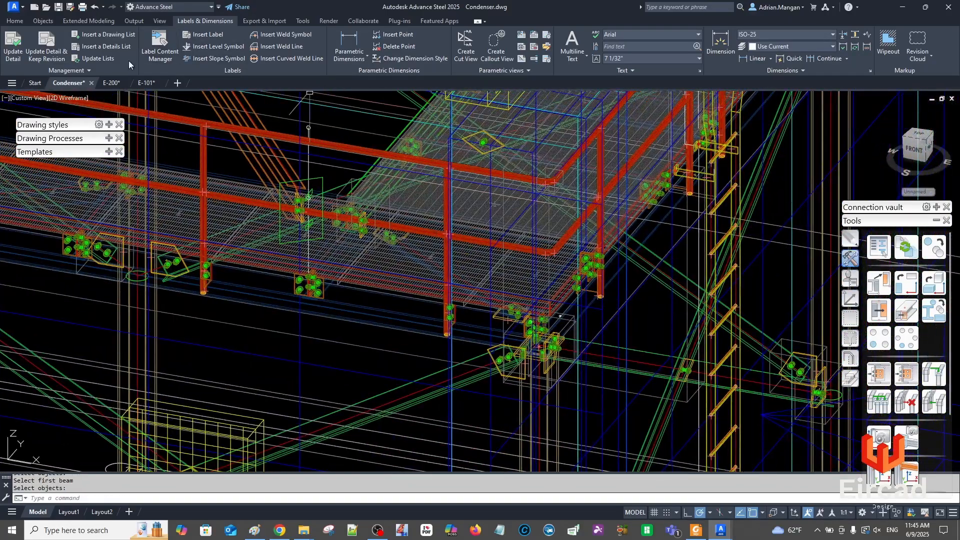
Update the Gridline J elevation detail on drawing E-200 and check its handrail ends at the platform corners
{"action": "left_click", "coordinate": [145, 83]}
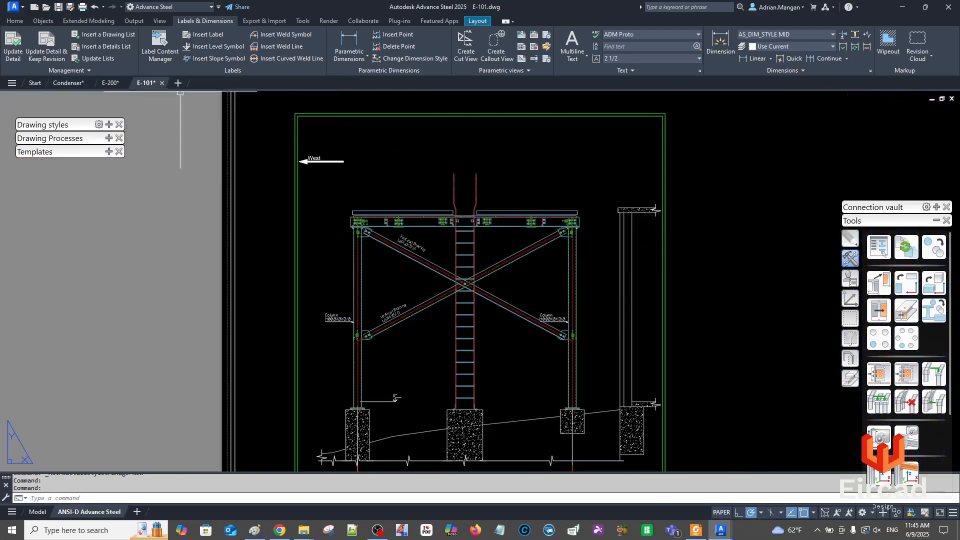
{"action": "left_click", "coordinate": [120, 83]}
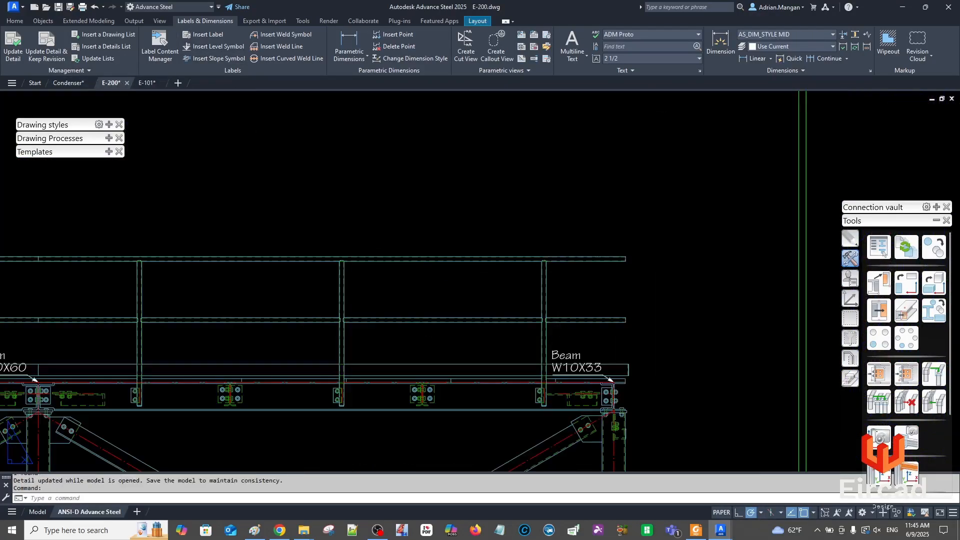
{"action": "left_click", "coordinate": [555, 259]}
{"action": "left_click", "coordinate": [13, 50]}
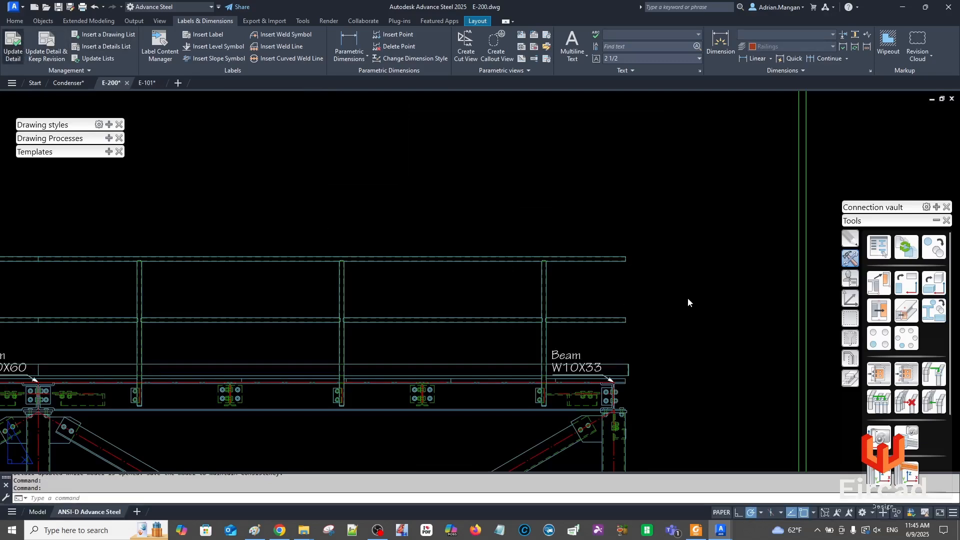
{"action": "scroll", "coordinate": [667, 278], "scroll_direction": "down", "scroll_amount": 3}
{"action": "middle_click_drag", "start_coordinate": [628, 269], "coordinate": [732, 246]}
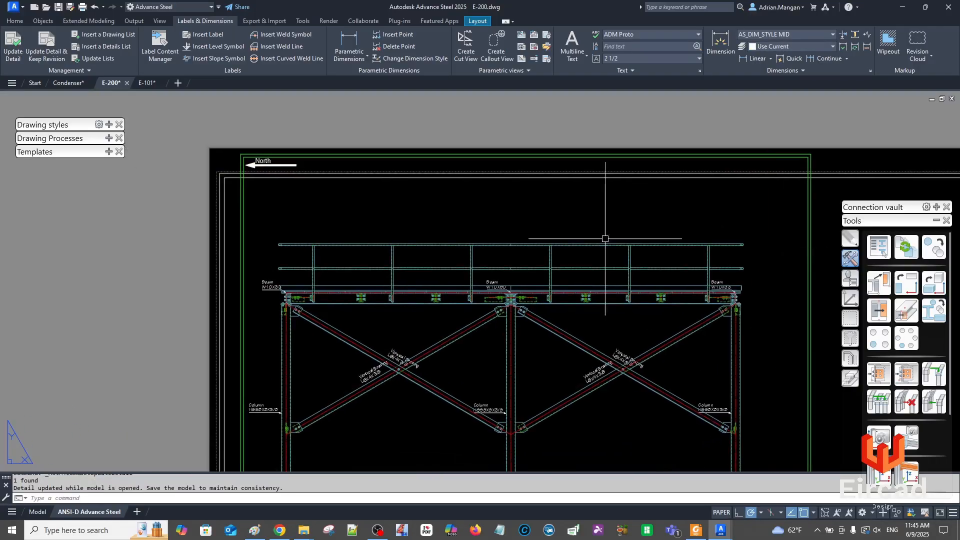
{"action": "scroll", "coordinate": [260, 246], "scroll_direction": "up", "scroll_amount": 8}
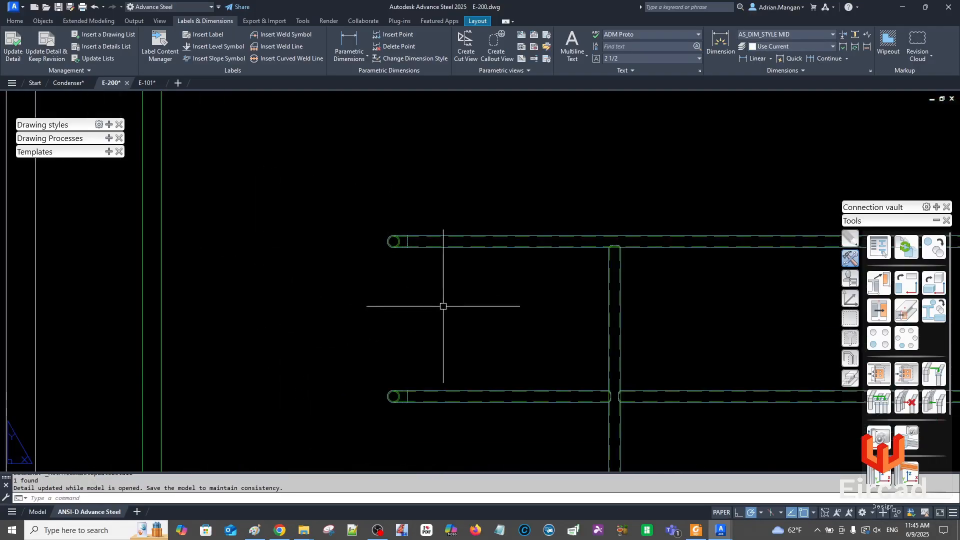
{"action": "scroll", "coordinate": [296, 276], "scroll_direction": "down", "scroll_amount": 6}
{"action": "middle_click_drag", "start_coordinate": [300, 274], "coordinate": [238, 273]}
{"action": "scroll", "coordinate": [389, 255], "scroll_direction": "down", "scroll_amount": 6}
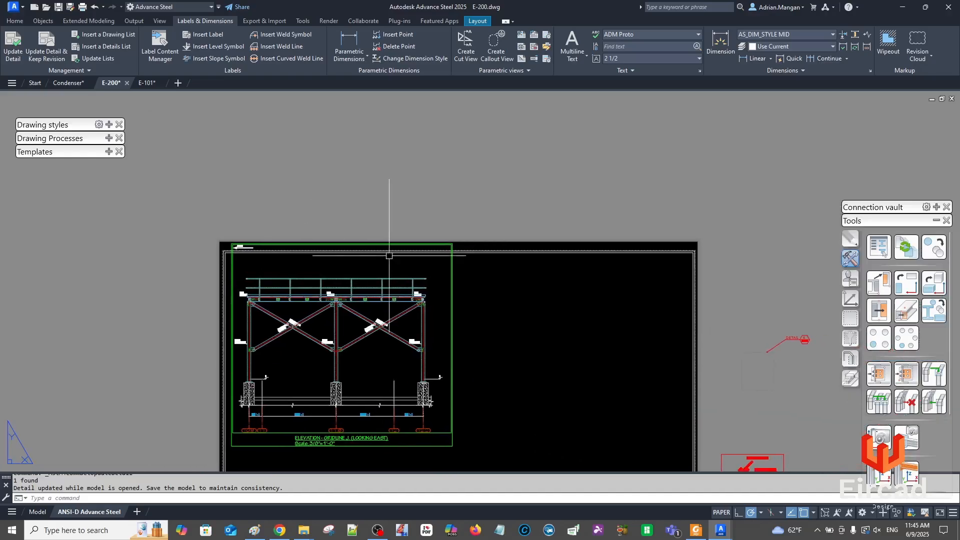
Update the west-facing ladder elevation detail on drawing E-101 from one of its railing members
{"action": "left_click", "coordinate": [147, 85]}
{"action": "left_click", "coordinate": [574, 206]}
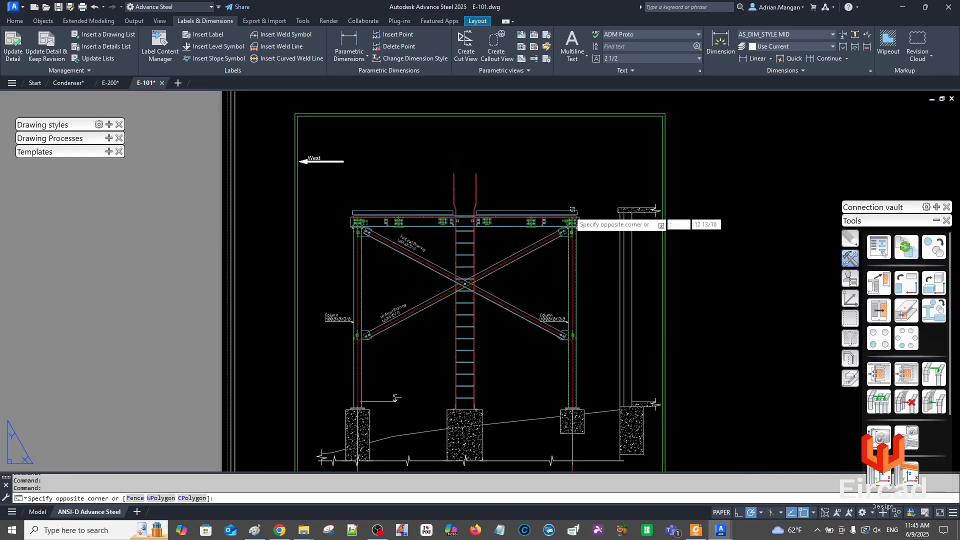
{"action": "left_click", "coordinate": [570, 215]}
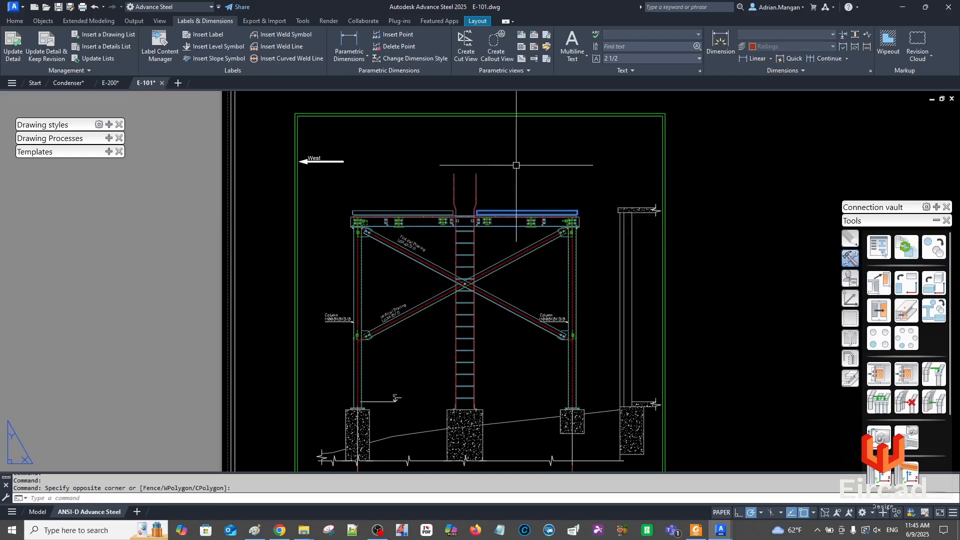
{"action": "left_click", "coordinate": [10, 54]}
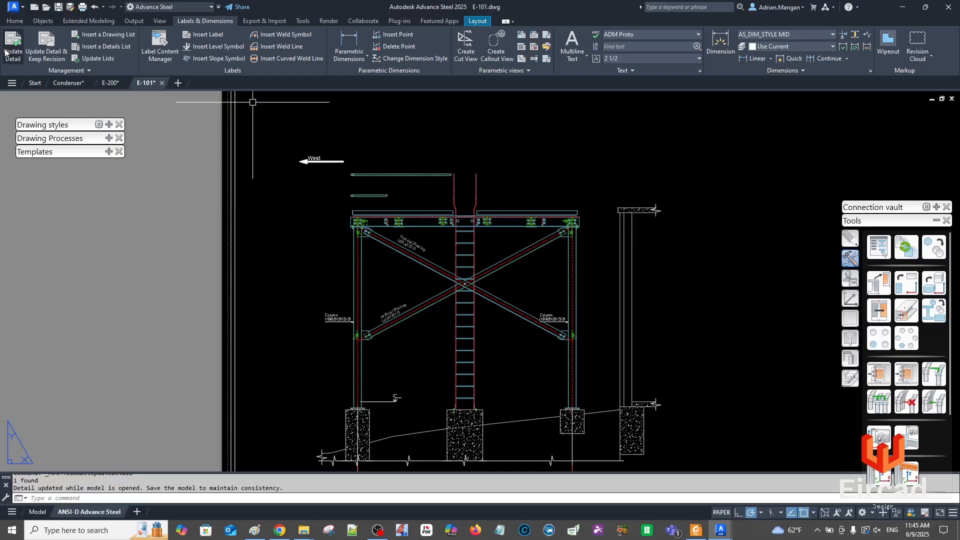
Return to the Condenser model and delete the top rail and knee rail bends at the back-right platform corner
{"action": "left_click", "coordinate": [73, 83]}
{"action": "scroll", "coordinate": [457, 227], "scroll_direction": "down", "scroll_amount": 6}
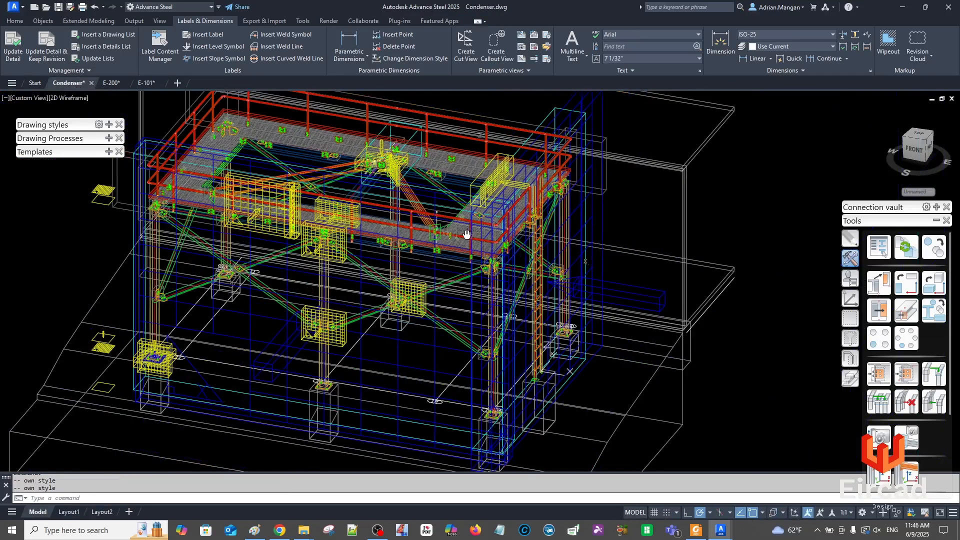
{"action": "middle_click_drag", "start_coordinate": [509, 224], "coordinate": [413, 220]}
{"action": "scroll", "coordinate": [437, 139], "scroll_direction": "up", "scroll_amount": 10}
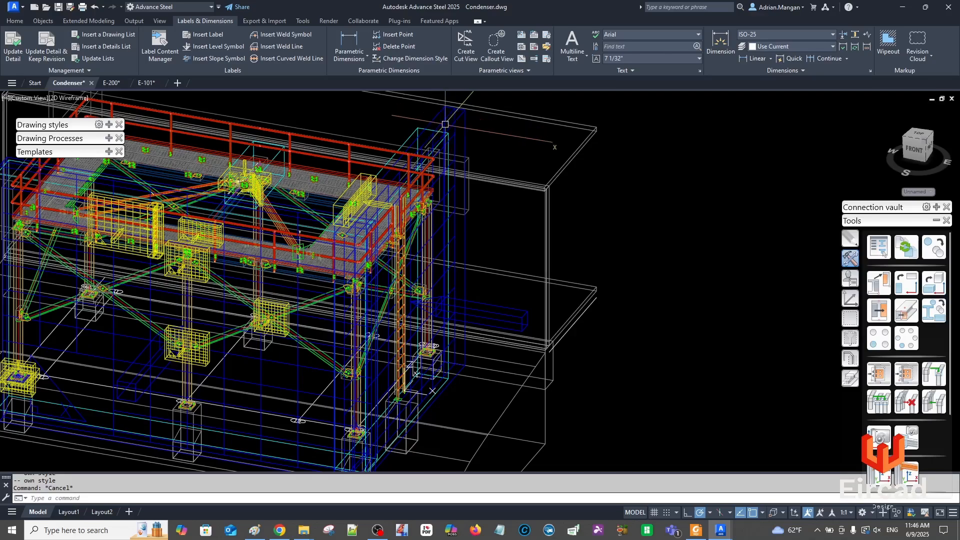
{"action": "left_click", "coordinate": [395, 154]}
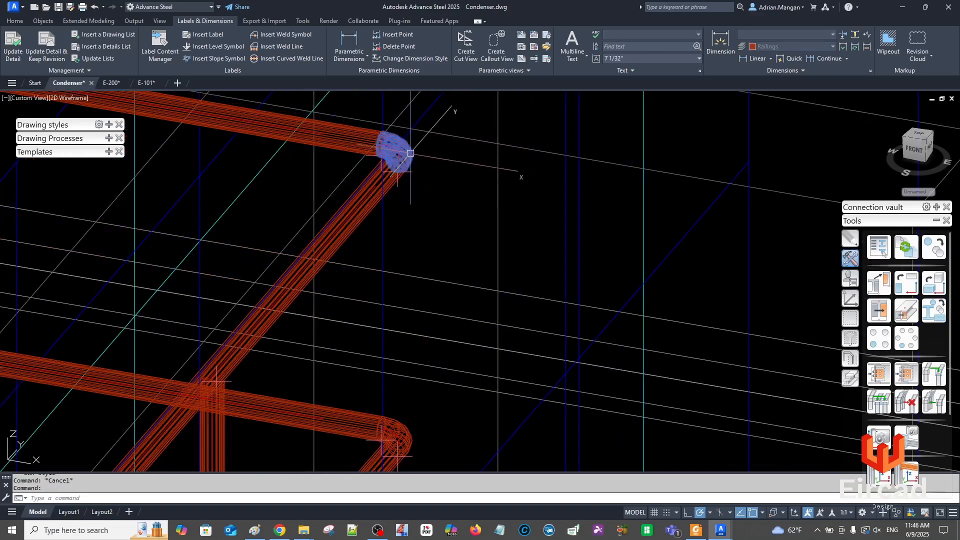
{"action": "key", "text": "Delete"}
{"action": "left_click", "coordinate": [395, 439]}
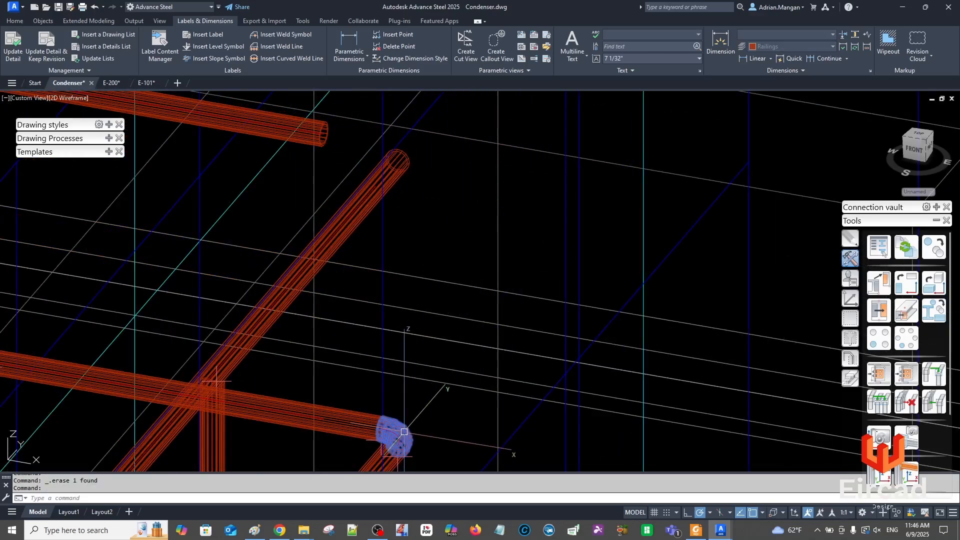
{"action": "key", "text": "Delete"}
Delete the top rail and knee rail bends at the back-left platform corner
{"action": "scroll", "coordinate": [566, 326], "scroll_direction": "down", "scroll_amount": 8}
{"action": "middle_click_drag", "start_coordinate": [566, 326], "coordinate": [610, 335]}
{"action": "middle_click_drag", "start_coordinate": [149, 199], "coordinate": [512, 221]}
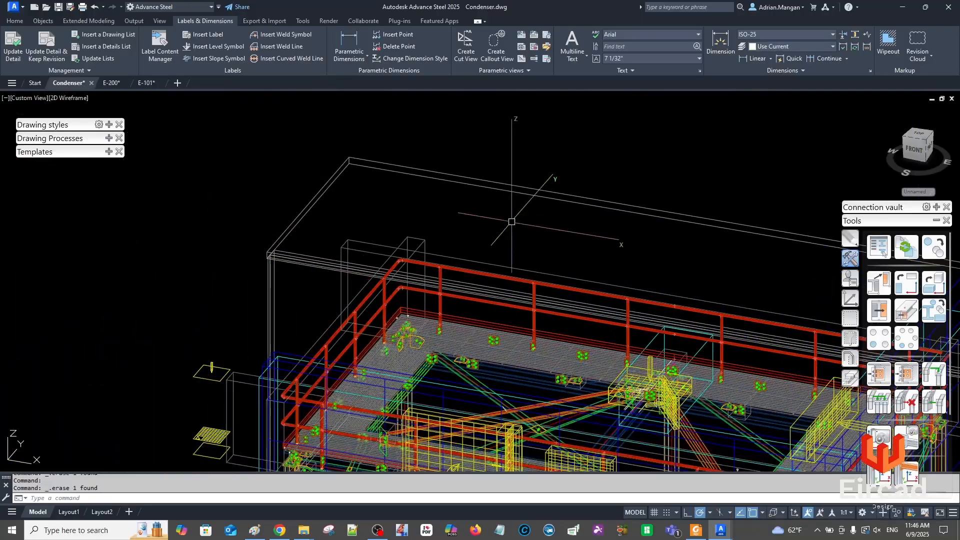
{"action": "scroll", "coordinate": [433, 248], "scroll_direction": "up", "scroll_amount": 10}
{"action": "middle_click_drag", "start_coordinate": [162, 329], "coordinate": [404, 235]}
{"action": "left_click", "coordinate": [285, 281]}
{"action": "key", "text": "Delete"}
{"action": "scroll", "coordinate": [287, 278], "scroll_direction": "down", "scroll_amount": 2}
{"action": "middle_click_drag", "start_coordinate": [297, 254], "coordinate": [300, 109]}
{"action": "left_click", "coordinate": [278, 317]}
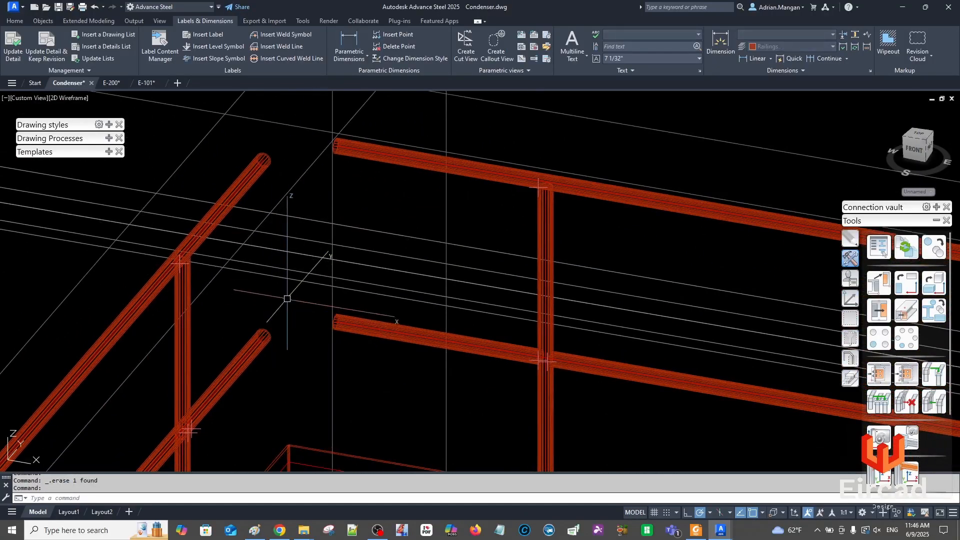
Delete both handrail bends at the front-left platform corner
{"action": "scroll", "coordinate": [335, 231], "scroll_direction": "down", "scroll_amount": 6}
{"action": "scroll", "coordinate": [200, 268], "scroll_direction": "up", "scroll_amount": 6}
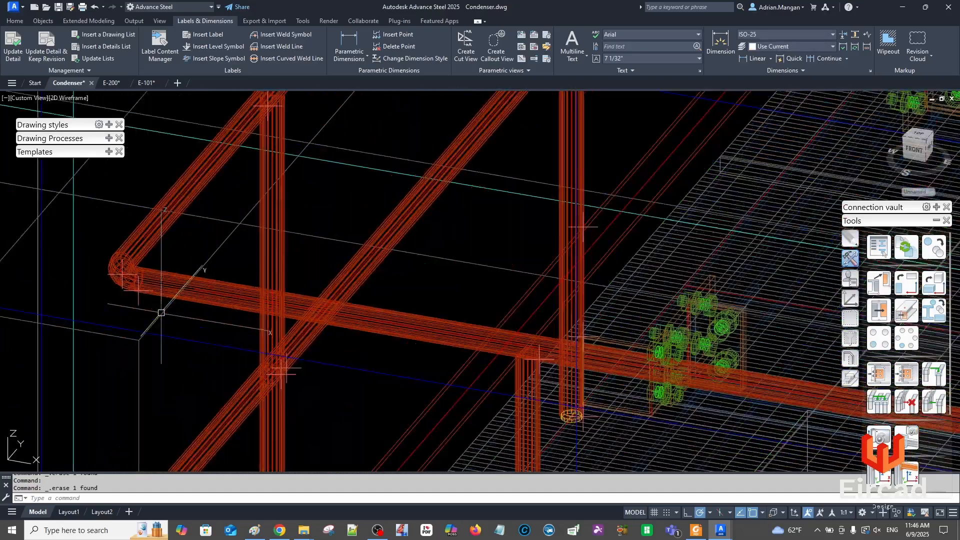
{"action": "left_click", "coordinate": [129, 265]}
{"action": "scroll", "coordinate": [129, 265], "scroll_direction": "down", "scroll_amount": 5}
{"action": "scroll", "coordinate": [167, 210], "scroll_direction": "up", "scroll_amount": 6}
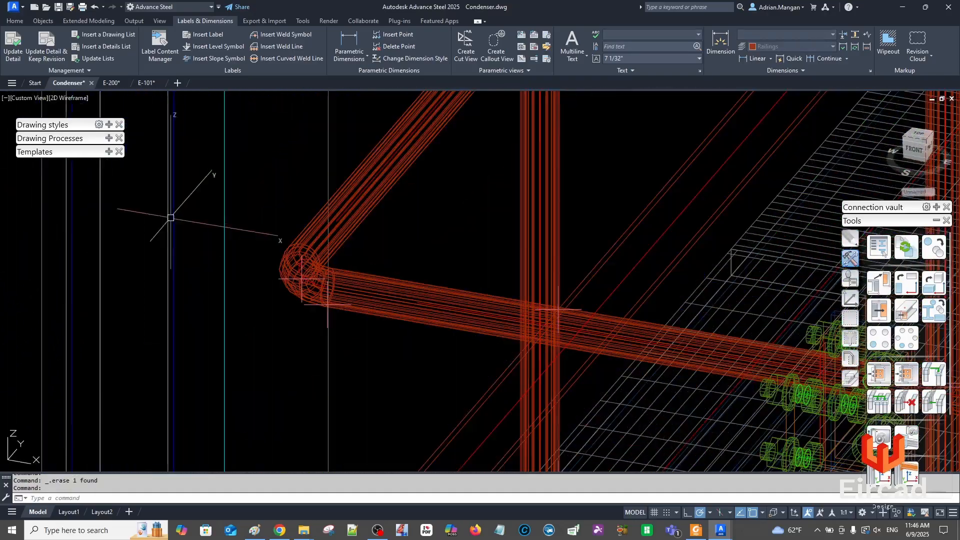
{"action": "left_click", "coordinate": [278, 261]}
{"action": "key", "text": "Delete"}
Use the front-right corner's handrail joint as a template to connect the open top rail ends at the front-left corner
{"action": "scroll", "coordinate": [270, 265], "scroll_direction": "down", "scroll_amount": 6}
{"action": "scroll", "coordinate": [663, 254], "scroll_direction": "up", "scroll_amount": 8}
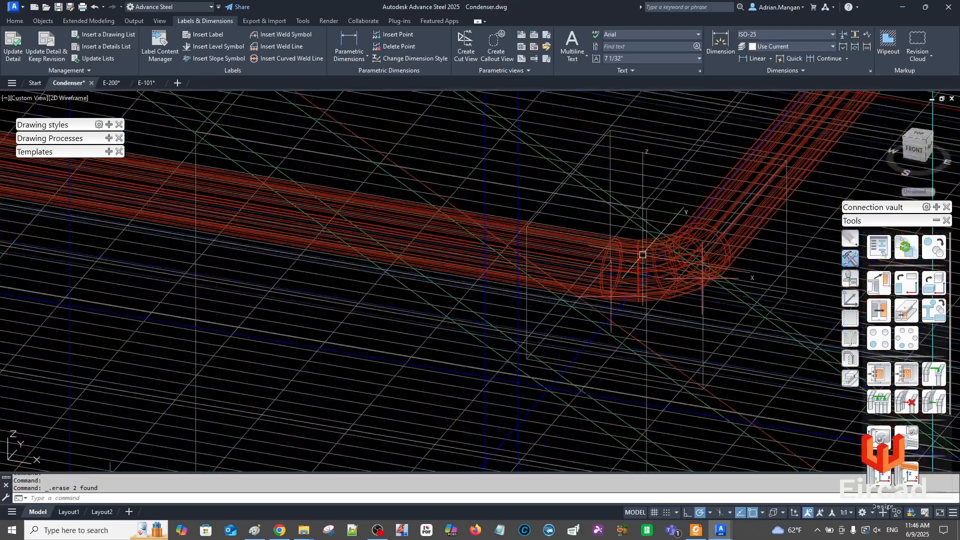
{"action": "left_click", "coordinate": [663, 254]}
{"action": "left_click", "coordinate": [874, 375]}
{"action": "scroll", "coordinate": [465, 223], "scroll_direction": "down", "scroll_amount": 7}
{"action": "middle_click_drag", "start_coordinate": [497, 220], "coordinate": [803, 242]}
{"action": "middle_click_drag", "start_coordinate": [265, 144], "coordinate": [722, 228]}
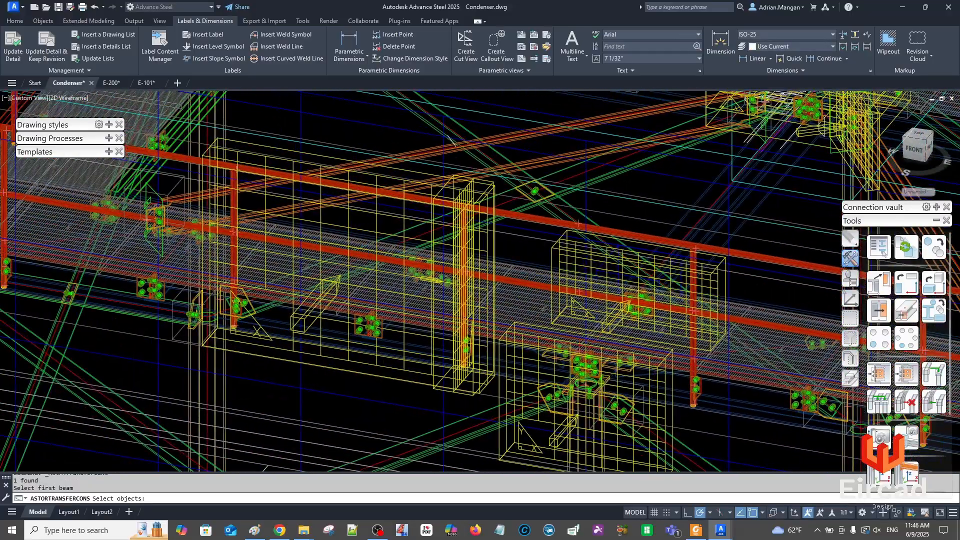
{"action": "scroll", "coordinate": [339, 183], "scroll_direction": "up", "scroll_amount": 5}
{"action": "scroll", "coordinate": [280, 159], "scroll_direction": "up", "scroll_amount": 4}
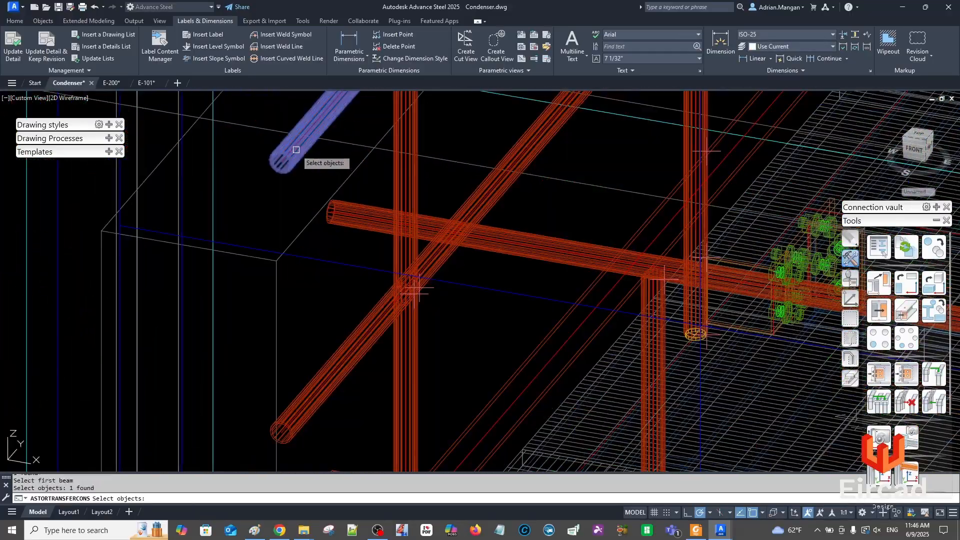
{"action": "left_click", "coordinate": [331, 205]}
Connect the two open knee rail ends at the front-left corner with the same template joint
{"action": "left_click", "coordinate": [333, 370]}
{"action": "middle_click_drag", "start_coordinate": [335, 373], "coordinate": [338, 220]}
{"action": "left_click", "coordinate": [354, 361]}
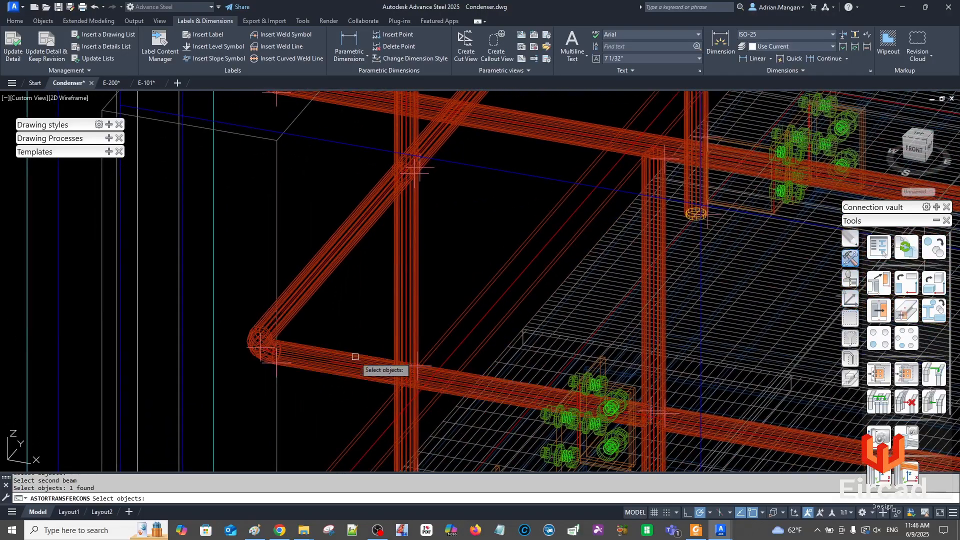
{"action": "right_click", "coordinate": [345, 368]}
Apply the template joint to the open top rail and knee rail ends at the back-left platform corner
{"action": "scroll", "coordinate": [413, 293], "scroll_direction": "down", "scroll_amount": 5}
{"action": "middle_click_drag", "start_coordinate": [413, 294], "coordinate": [295, 396]}
{"action": "middle_click_drag", "start_coordinate": [486, 149], "coordinate": [376, 290]}
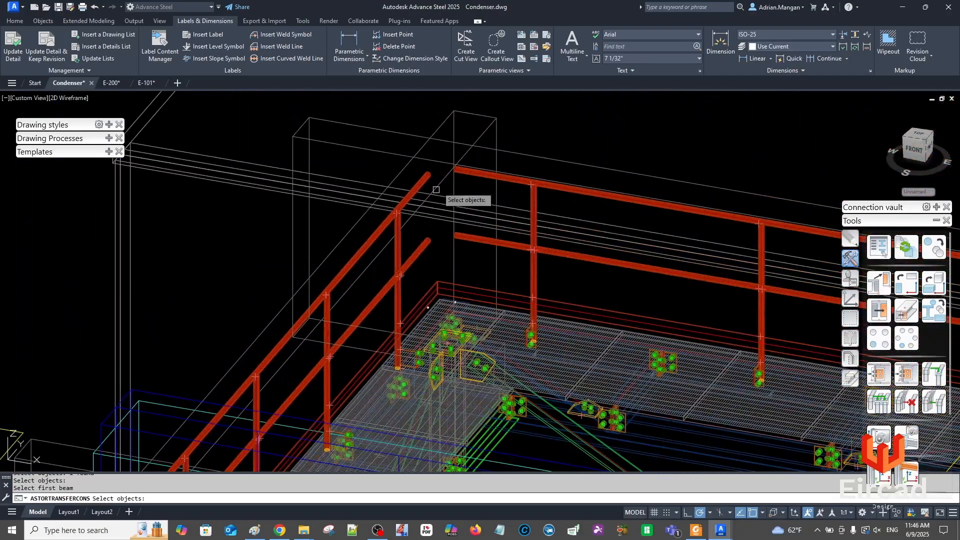
{"action": "scroll", "coordinate": [400, 234], "scroll_direction": "up", "scroll_amount": 4}
{"action": "left_click", "coordinate": [410, 204]}
{"action": "left_click", "coordinate": [486, 182]}
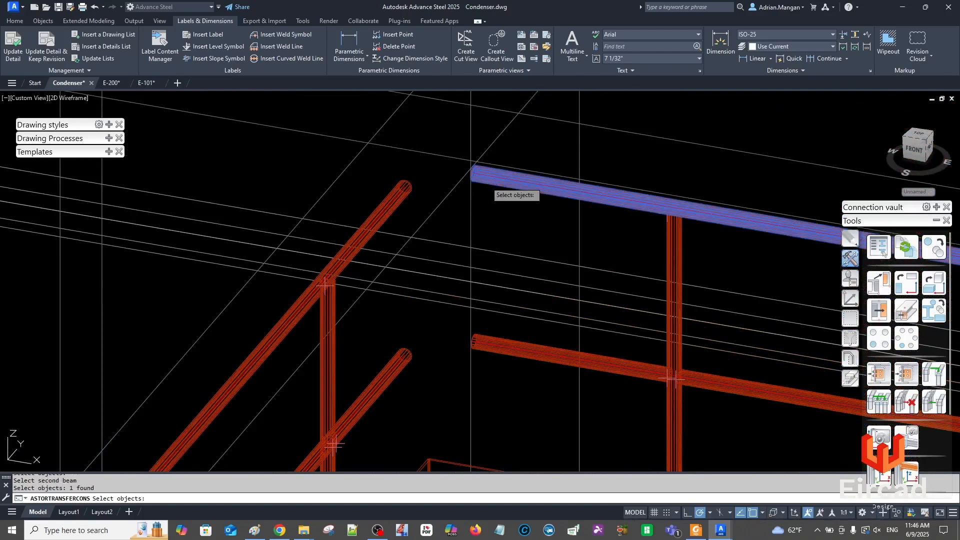
{"action": "right_click", "coordinate": [454, 262]}
{"action": "left_click", "coordinate": [386, 370]}
{"action": "left_click", "coordinate": [506, 346]}
{"action": "right_click", "coordinate": [519, 343]}
Apply the template joint to the two open top rail ends at the back-right platform corner
{"action": "scroll", "coordinate": [535, 337], "scroll_direction": "down", "scroll_amount": 4}
{"action": "scroll", "coordinate": [536, 338], "scroll_direction": "down", "scroll_amount": 3}
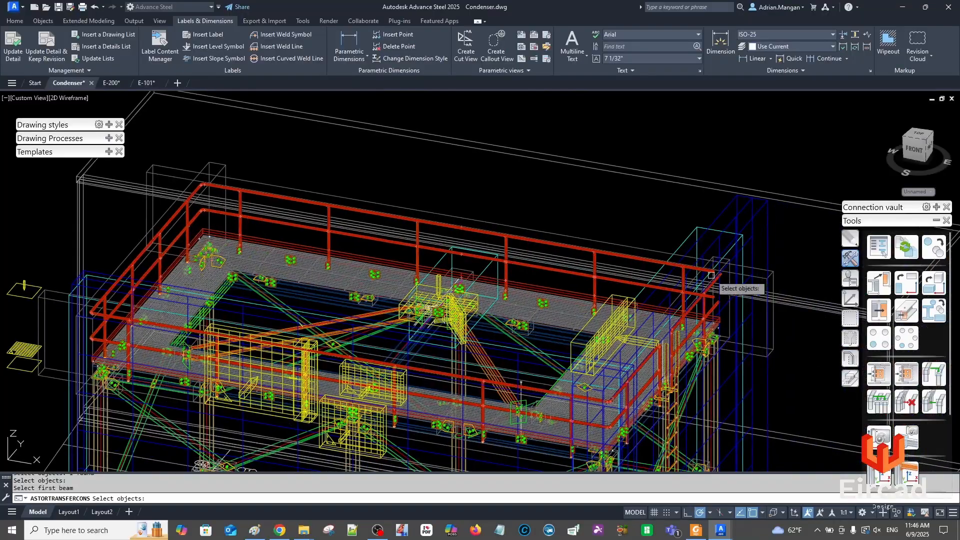
{"action": "scroll", "coordinate": [711, 256], "scroll_direction": "up", "scroll_amount": 7}
{"action": "left_click", "coordinate": [674, 278]}
{"action": "right_click", "coordinate": [712, 313]}
{"action": "left_click", "coordinate": [722, 325]}
{"action": "right_click", "coordinate": [708, 330]}
Apply the template joint to the two open knee rail ends at the back-right corner and finish the template command
{"action": "middle_click_drag", "start_coordinate": [708, 330], "coordinate": [631, 215]}
{"action": "left_click", "coordinate": [591, 335]}
{"action": "right_click", "coordinate": [597, 338]}
{"action": "left_click", "coordinate": [630, 389]}
{"action": "right_click", "coordinate": [631, 388]}
{"action": "scroll", "coordinate": [634, 373], "scroll_direction": "down", "scroll_amount": 8}
{"action": "middle_click_drag", "start_coordinate": [634, 363], "coordinate": [614, 201]}
{"action": "right_click", "coordinate": [642, 245]}
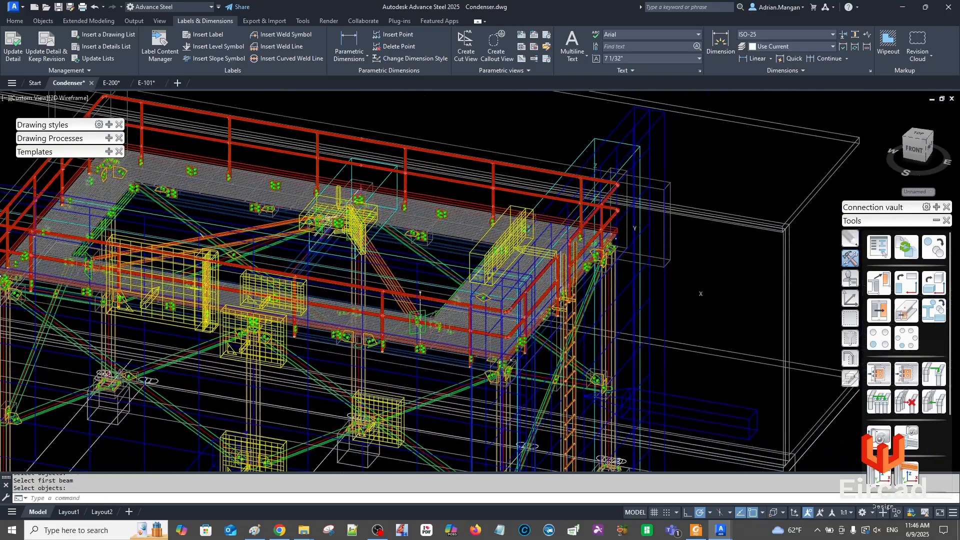
Try deleting the rail bend beside the ladder opening, and undo the deletion
{"action": "scroll", "coordinate": [589, 260], "scroll_direction": "up", "scroll_amount": 8}
{"action": "scroll", "coordinate": [449, 108], "scroll_direction": "up", "scroll_amount": 4}
{"action": "left_click", "coordinate": [448, 117]}
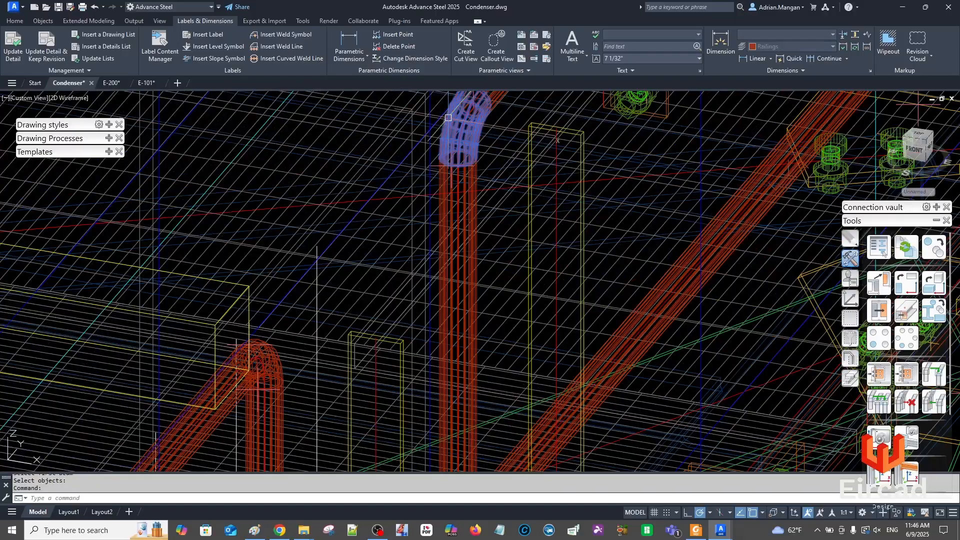
{"action": "key", "text": "Delete"}
{"action": "scroll", "coordinate": [455, 130], "scroll_direction": "down", "scroll_amount": 6}
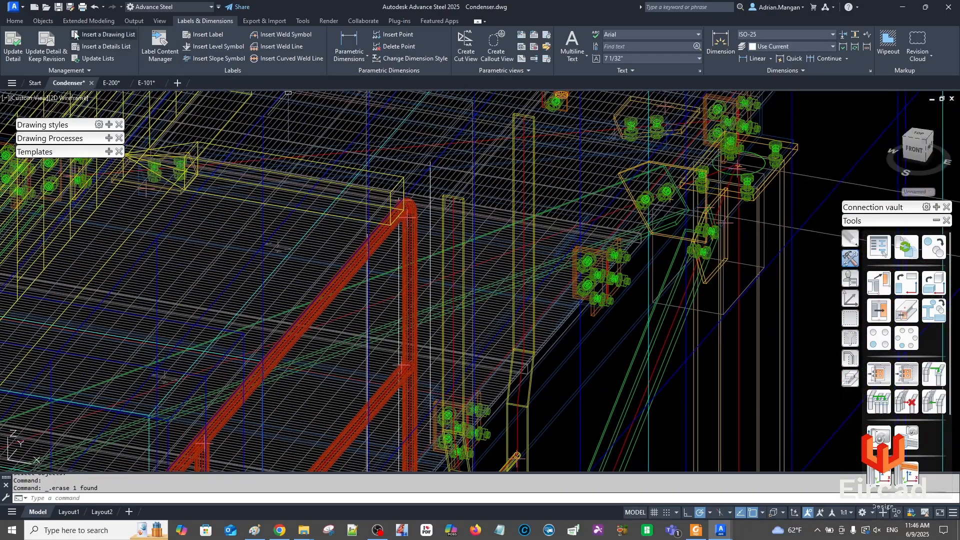
{"action": "left_click", "coordinate": [97, 7]}
{"action": "left_click", "coordinate": [97, 7]}
Open drawing E-101 again and update its ladder elevation detail from the corrected model
{"action": "scroll", "coordinate": [408, 103], "scroll_direction": "down", "scroll_amount": 5}
{"action": "left_click", "coordinate": [145, 83]}
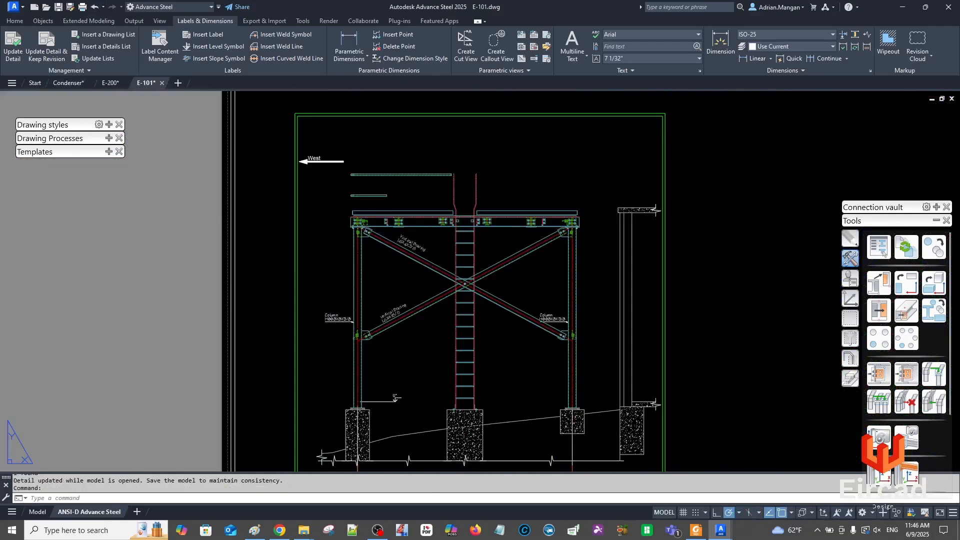
{"action": "left_click", "coordinate": [12, 56]}
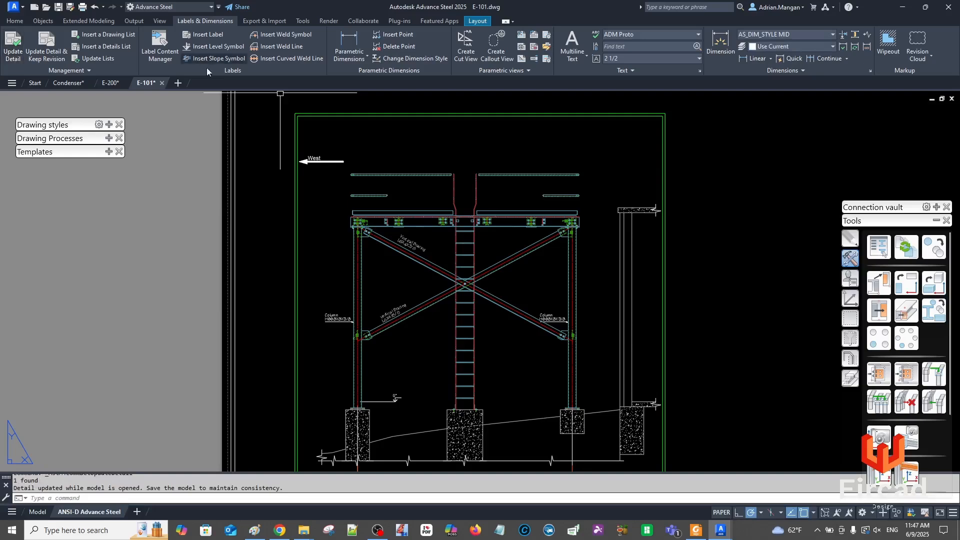
Return to the Condenser model and check the properties of the toe plate, post and rails at the platform corner beyond the ladder
{"action": "left_click", "coordinate": [66, 84]}
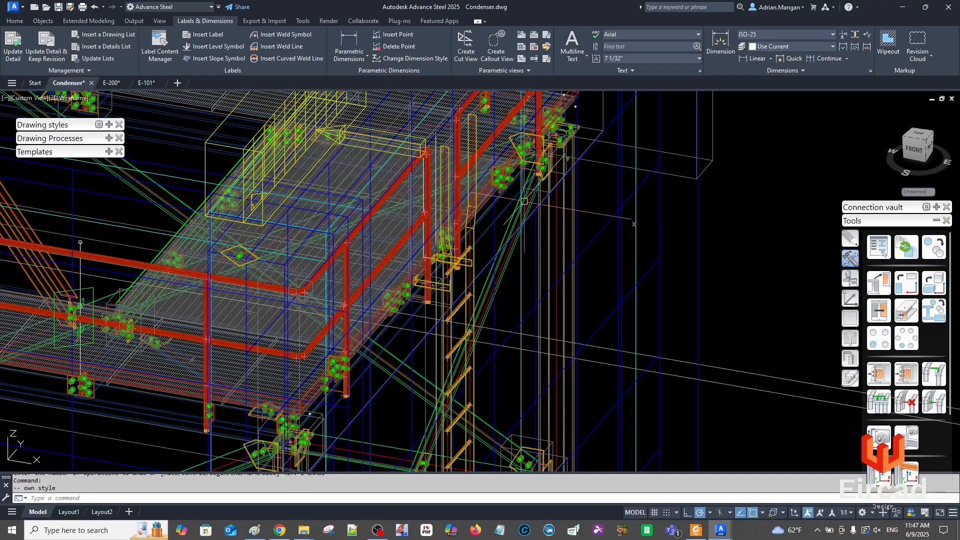
{"action": "mouse_move", "coordinate": [524, 201]}
{"action": "middle_mouse_down", "text": "shift"}
{"action": "mouse_move", "coordinate": [503, 227]}
{"action": "mouse_move", "coordinate": [526, 198]}
{"action": "middle_mouse_up", "text": "shift"}
{"action": "double_click", "coordinate": [528, 181]}
{"action": "left_click", "coordinate": [620, 141]}
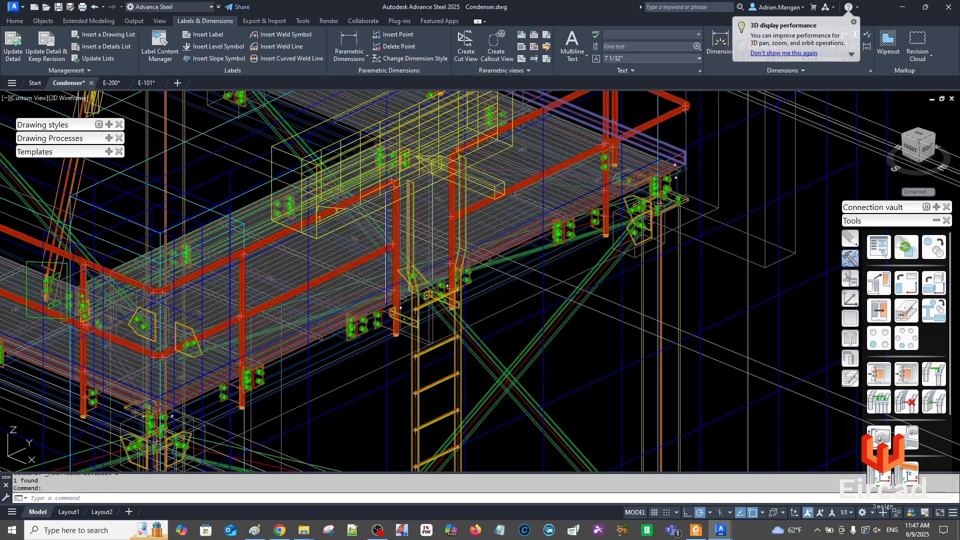
{"action": "double_click", "coordinate": [603, 116]}
{"action": "left_click", "coordinate": [620, 141]}
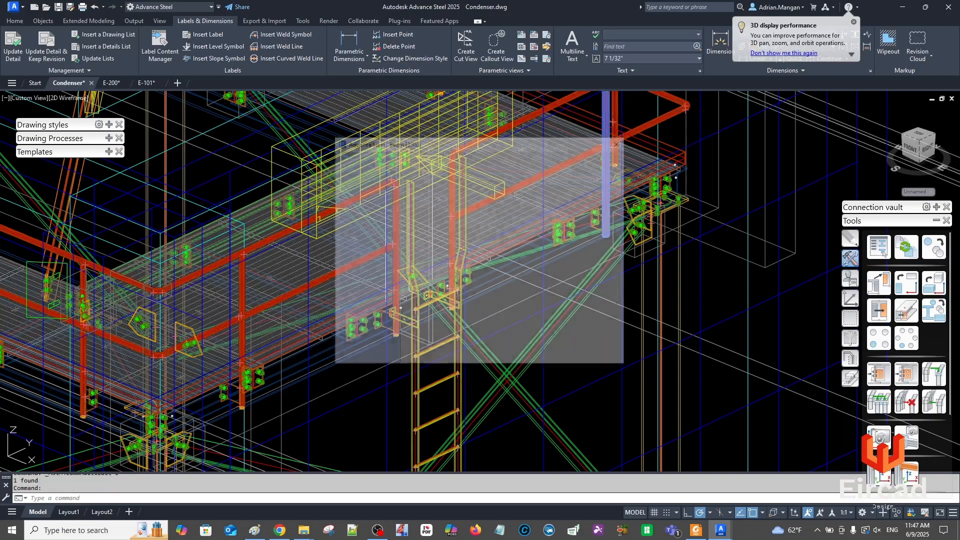
{"action": "double_click", "coordinate": [606, 125]}
{"action": "left_click", "coordinate": [621, 141]}
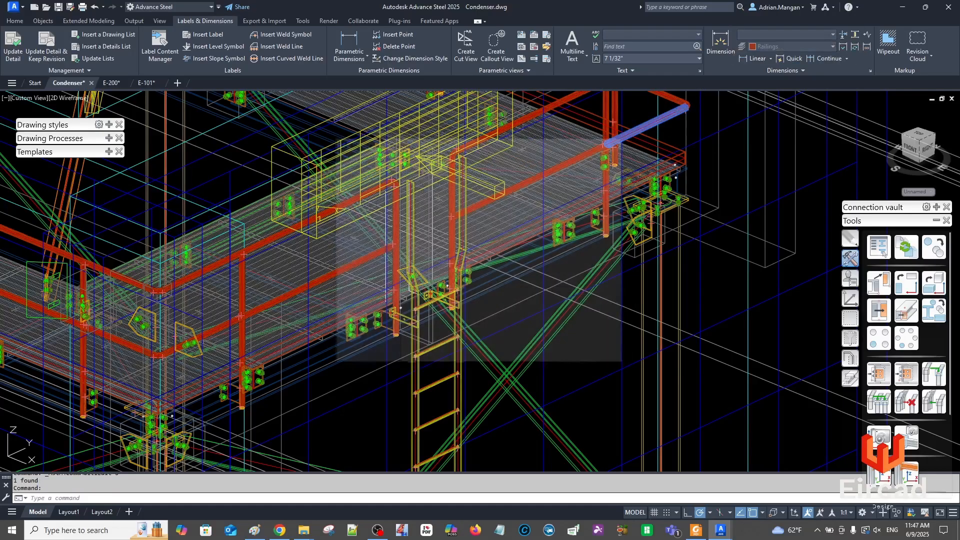
{"action": "double_click", "coordinate": [629, 133]}
{"action": "left_click", "coordinate": [621, 141]}
{"action": "double_click", "coordinate": [623, 131]}
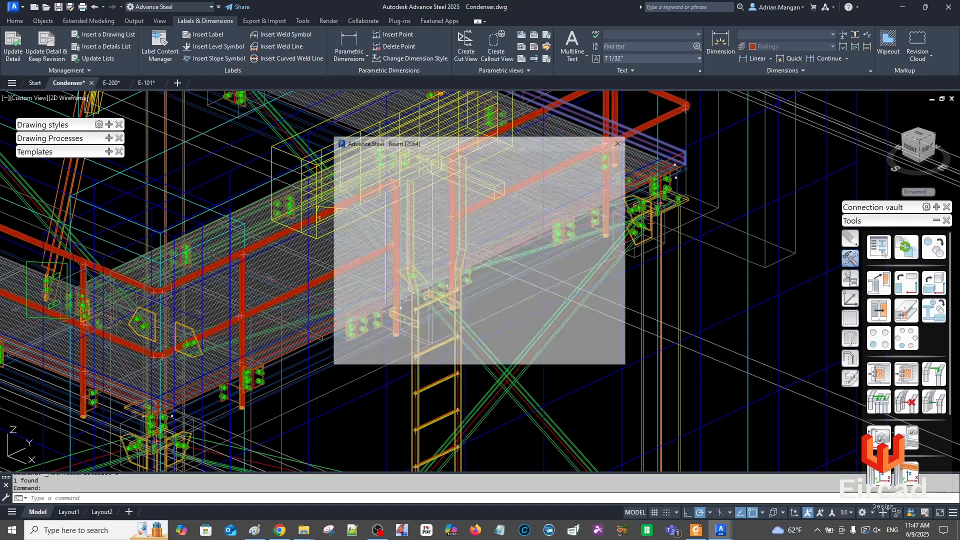
{"action": "left_click", "coordinate": [620, 141]}
{"action": "double_click", "coordinate": [612, 122]}
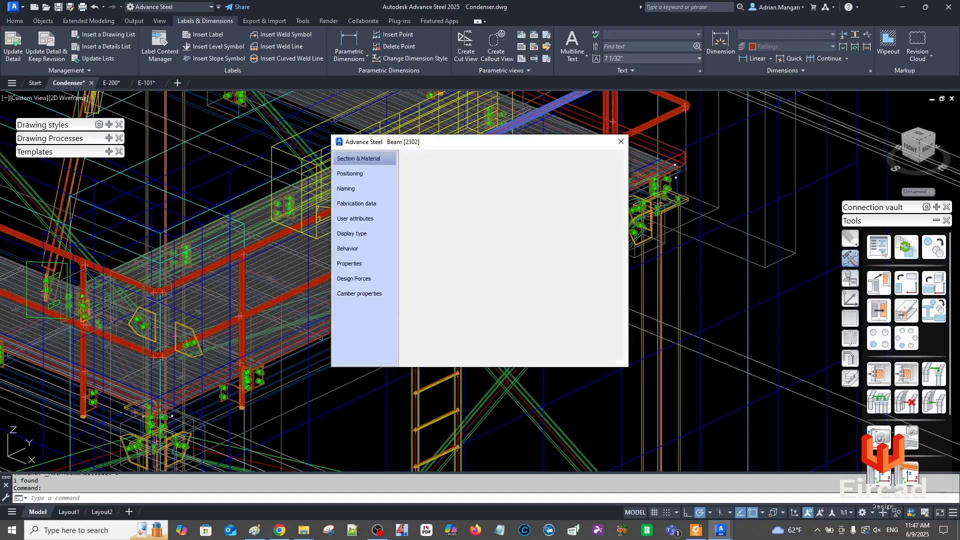
{"action": "left_click", "coordinate": [620, 141]}
{"action": "left_click", "coordinate": [399, 226]}
{"action": "key", "text": "Escape"}
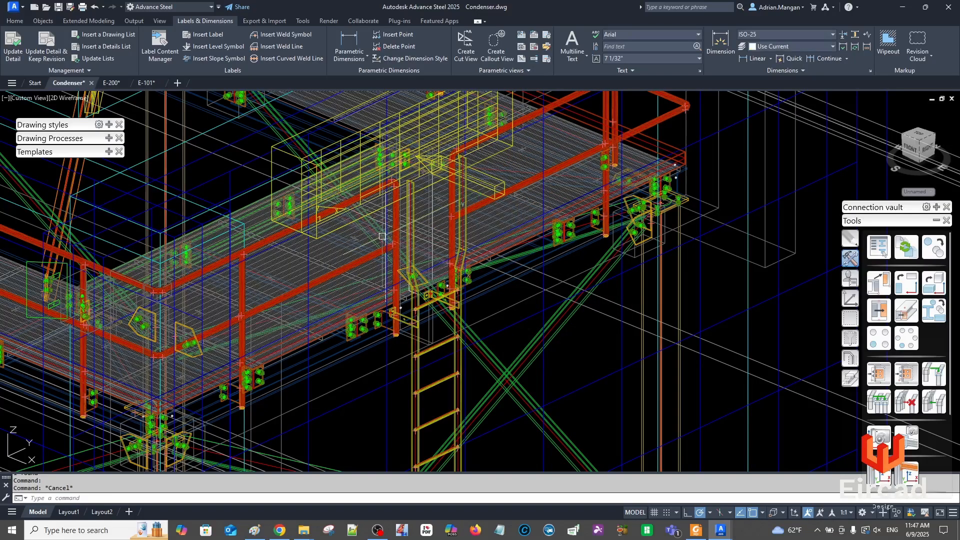
Check the beam properties of the knee rail and the railing post on the near side of the ladder opening
{"action": "double_click", "coordinate": [366, 255]}
{"action": "left_click", "coordinate": [620, 141]}
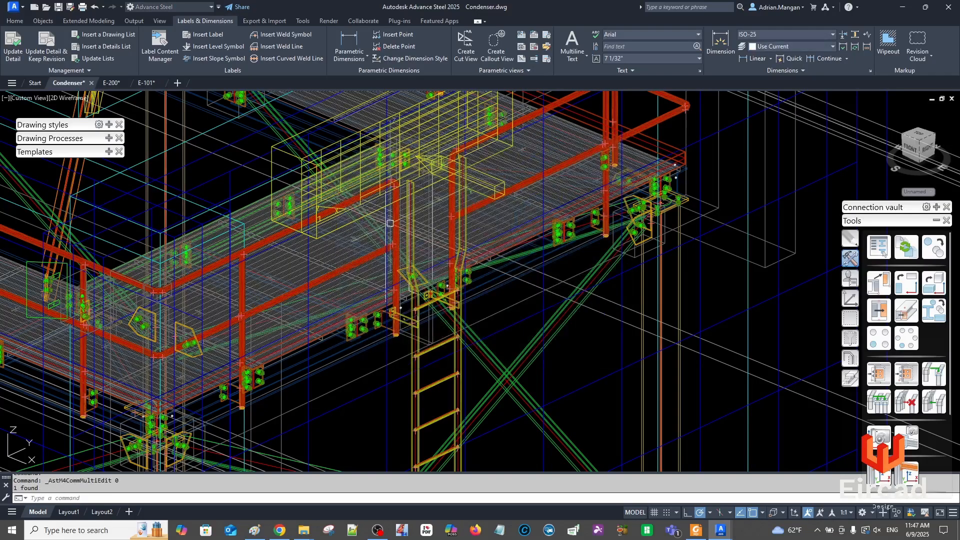
{"action": "double_click", "coordinate": [396, 260]}
{"action": "left_click", "coordinate": [621, 141]}
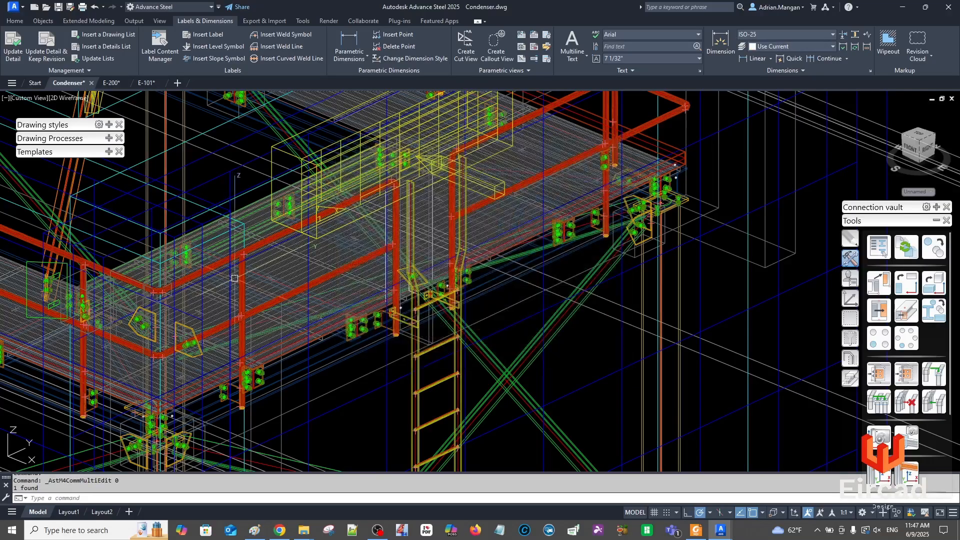
Update the ladder elevation detail in drawing E-101 once more, and delete the whole detail from the sheet
{"action": "left_click", "coordinate": [143, 83]}
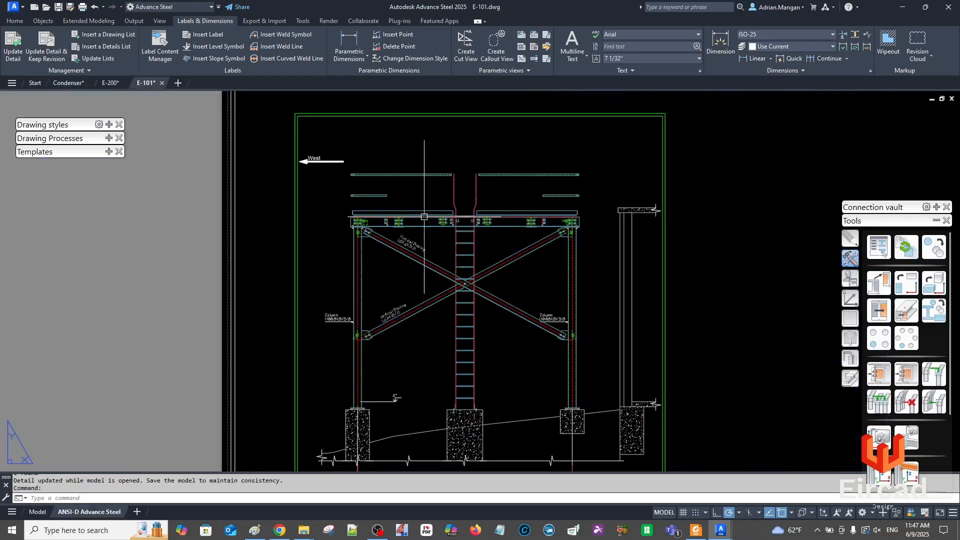
{"action": "left_click", "coordinate": [17, 46]}
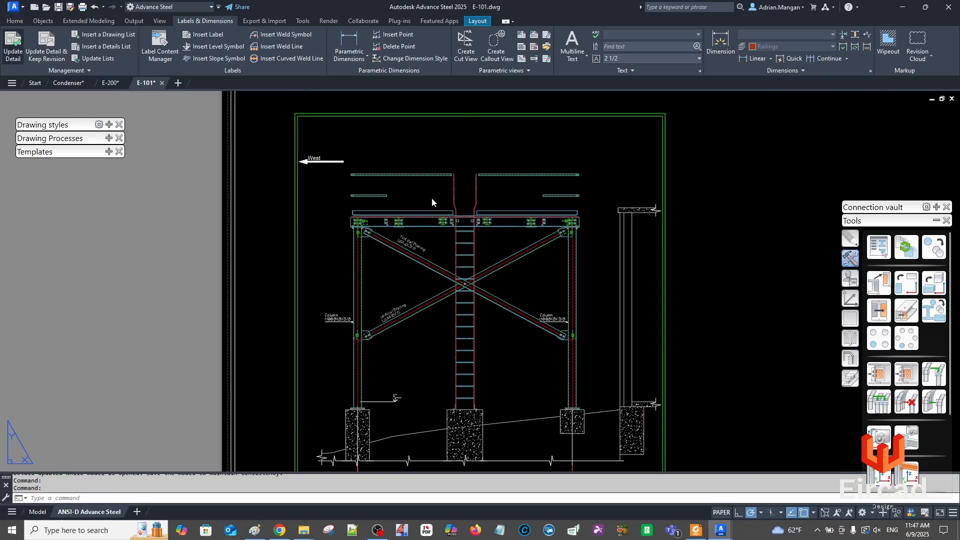
{"action": "scroll", "coordinate": [432, 198], "scroll_direction": "down", "scroll_amount": 4}
{"action": "middle_click_drag", "start_coordinate": [431, 198], "coordinate": [423, 149]}
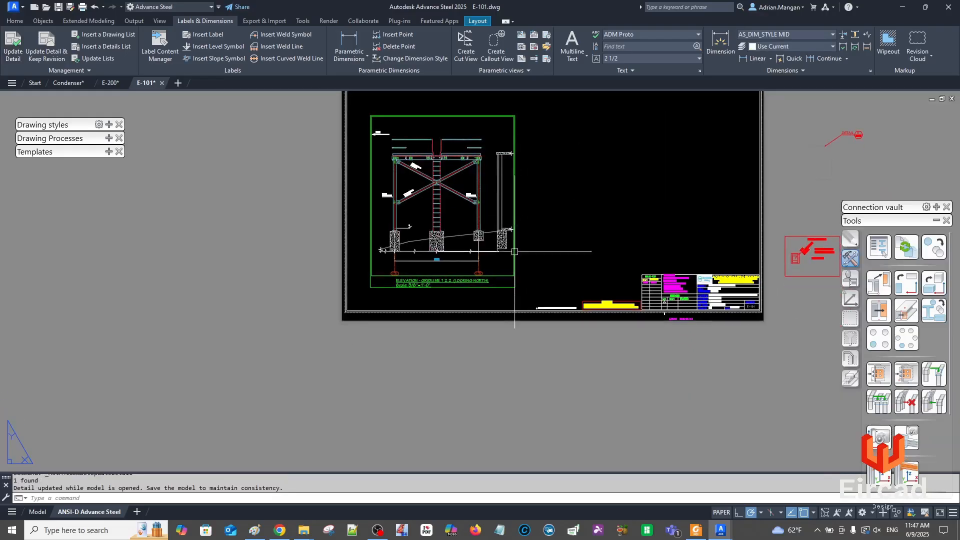
{"action": "key", "text": "Escape"}
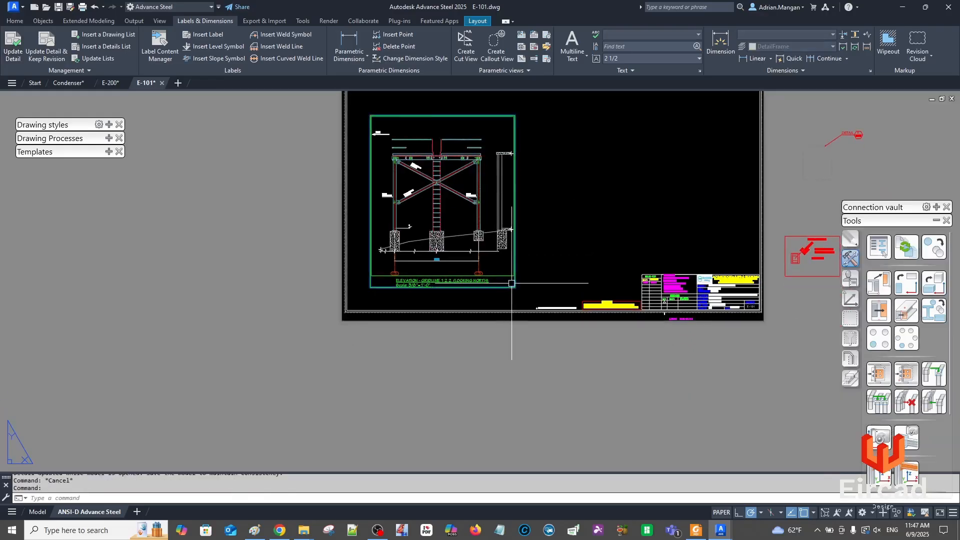
{"action": "key", "text": "Delete"}
Run a Selected Cameras drawing process on the ladder elevation camera in the Condenser model with E-200.dwg as existing drawing, and check sheet E-101
{"action": "left_click", "coordinate": [52, 83]}
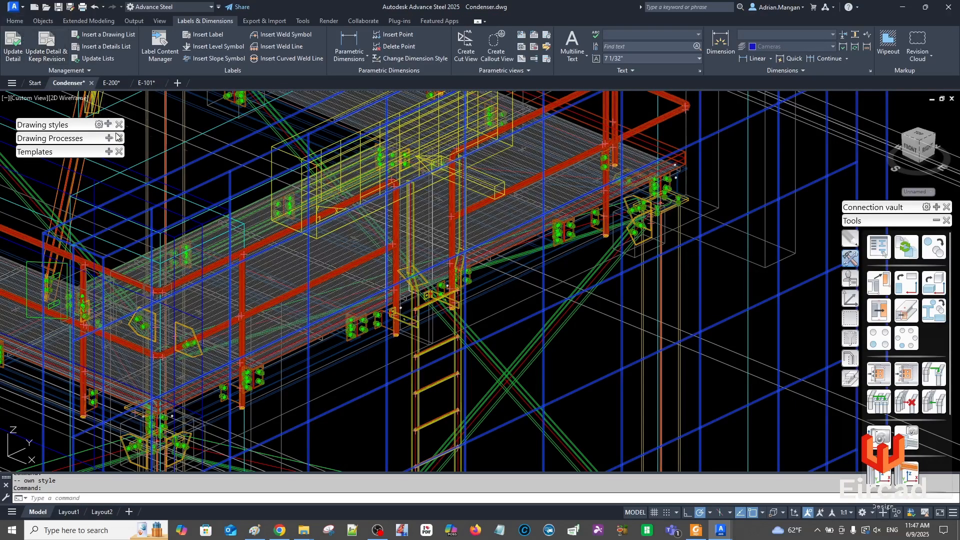
{"action": "mouse_move", "coordinate": [108, 141]}
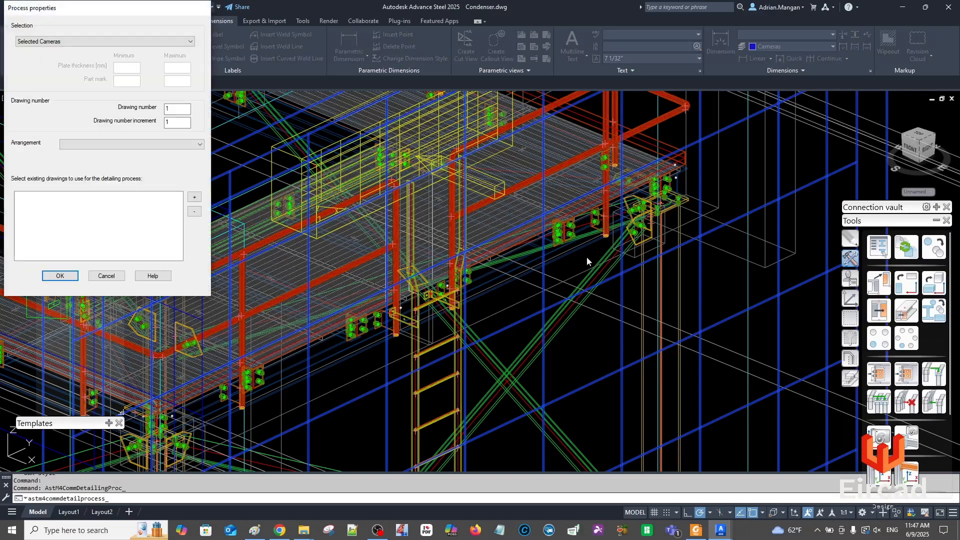
{"action": "left_click", "coordinate": [194, 197]}
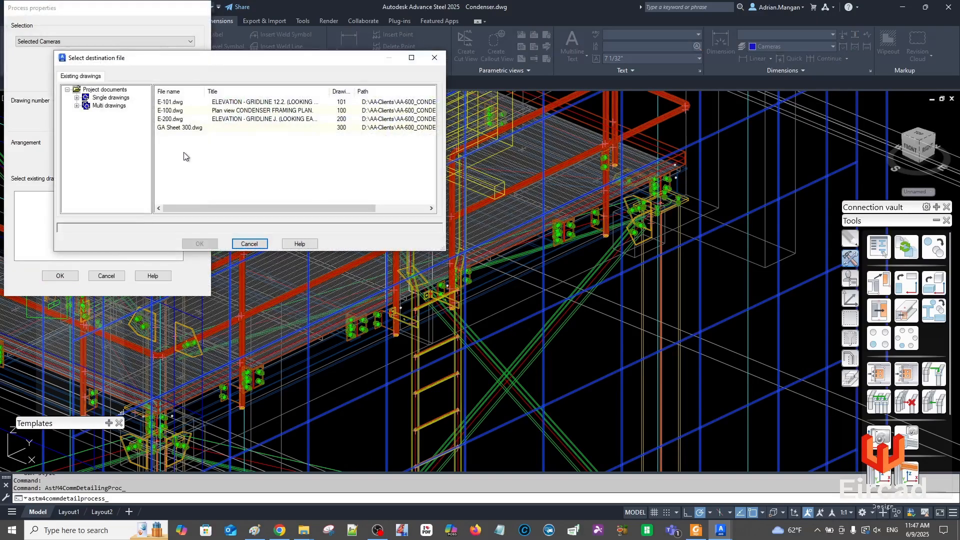
{"action": "left_click_drag", "start_coordinate": [216, 63], "coordinate": [398, 131]}
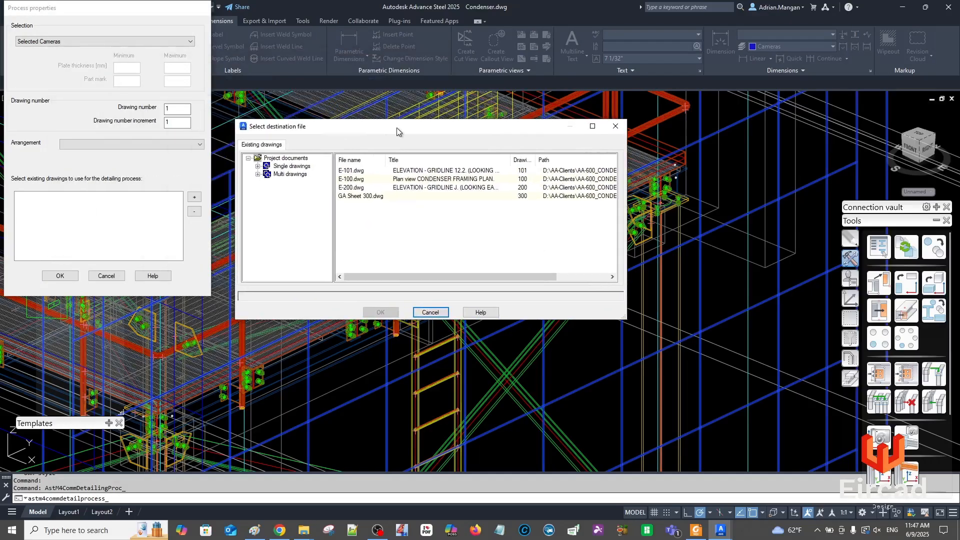
{"action": "left_click", "coordinate": [357, 187]}
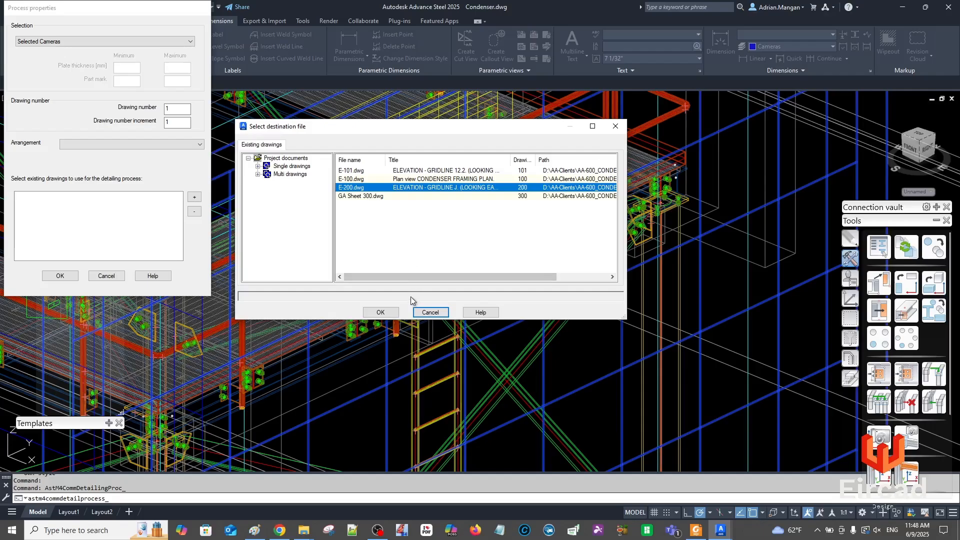
{"action": "left_click", "coordinate": [394, 314]}
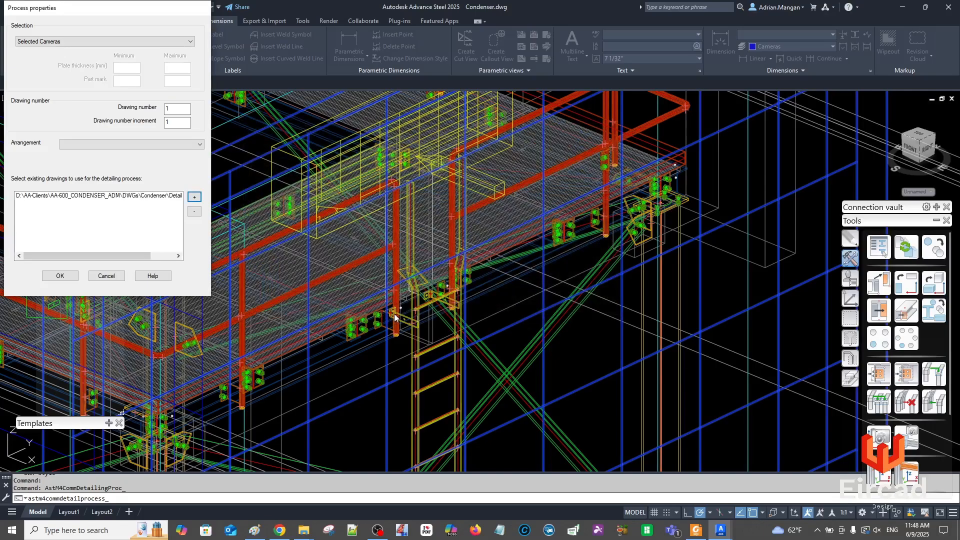
{"action": "left_click", "coordinate": [59, 276]}
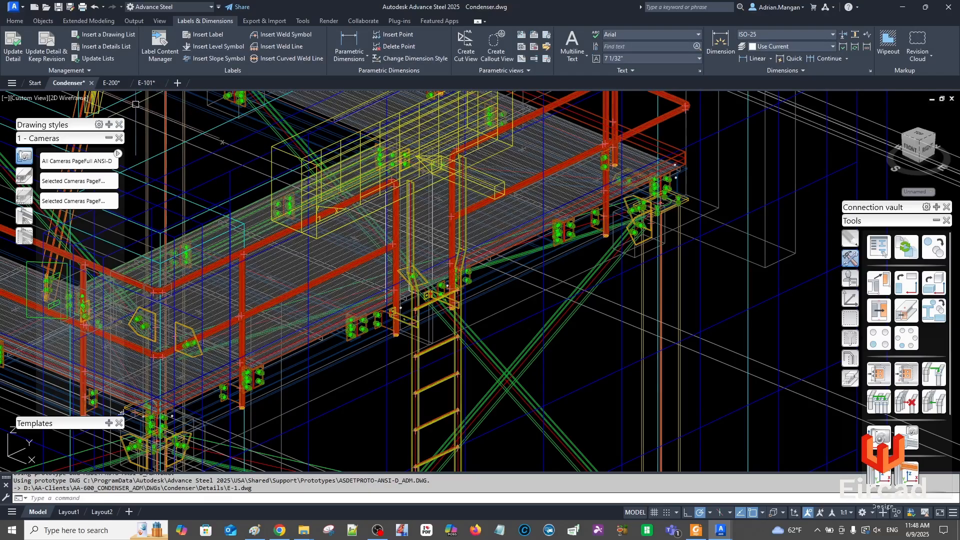
{"action": "mouse_move", "coordinate": [115, 83]}
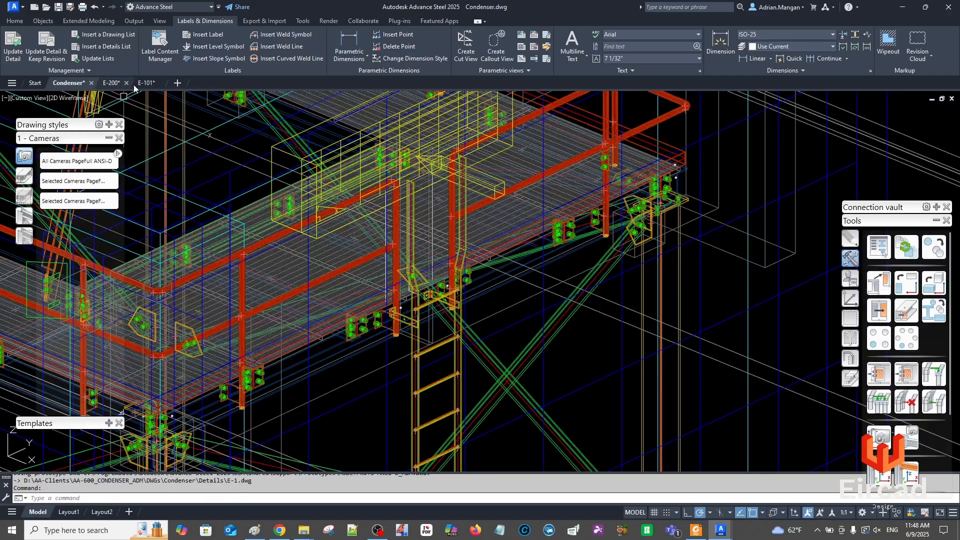
{"action": "mouse_move", "coordinate": [151, 82]}
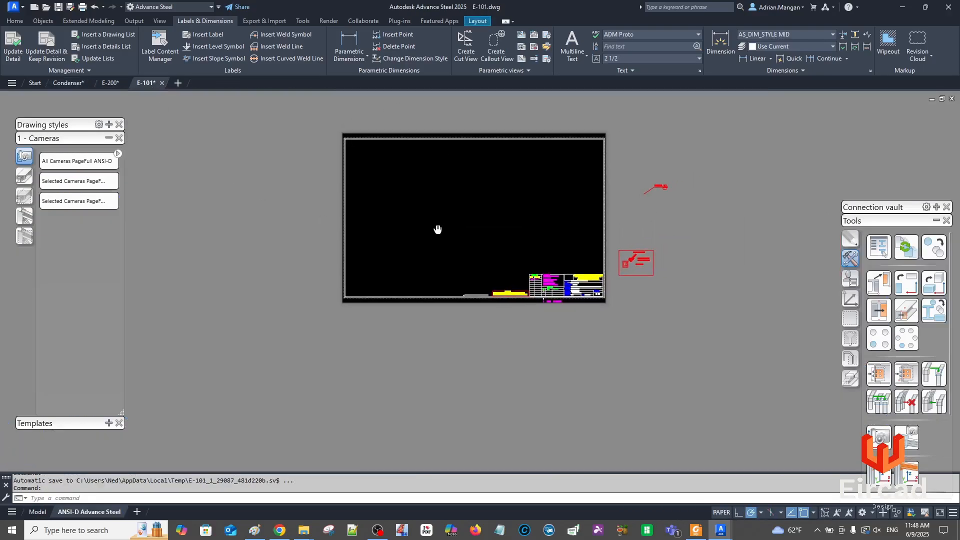
Select the ladder elevation camera in the Condenser model again and run the Selected Cameras process into existing drawing E-101.dwg
{"action": "left_click", "coordinate": [66, 85]}
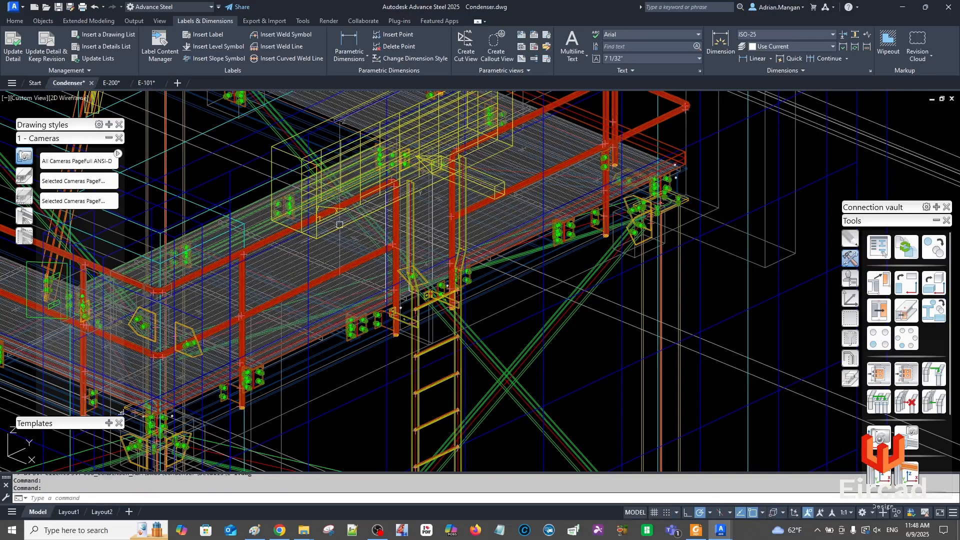
{"action": "left_click", "coordinate": [231, 172]}
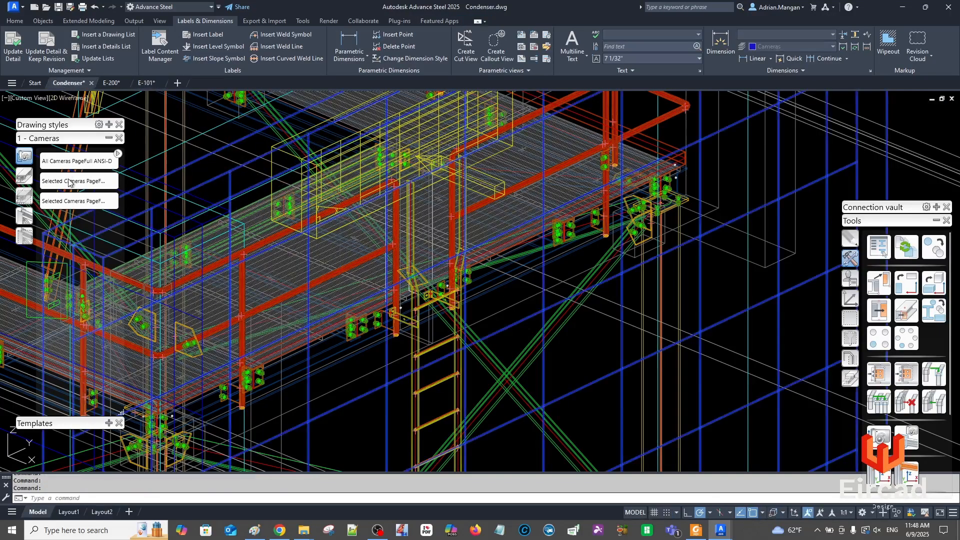
{"action": "left_click", "coordinate": [71, 200]}
{"action": "left_click", "coordinate": [195, 197]}
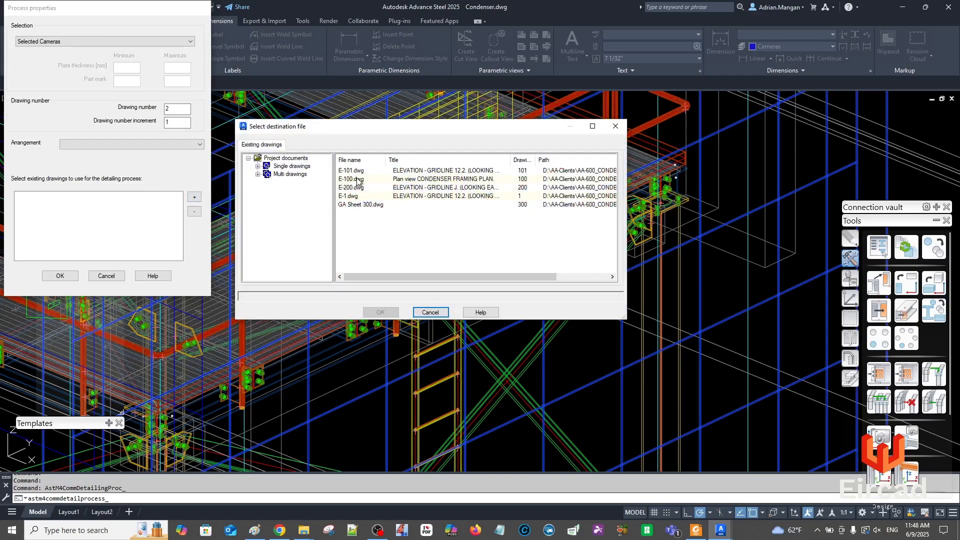
{"action": "left_click", "coordinate": [358, 180]}
{"action": "left_click", "coordinate": [380, 312]}
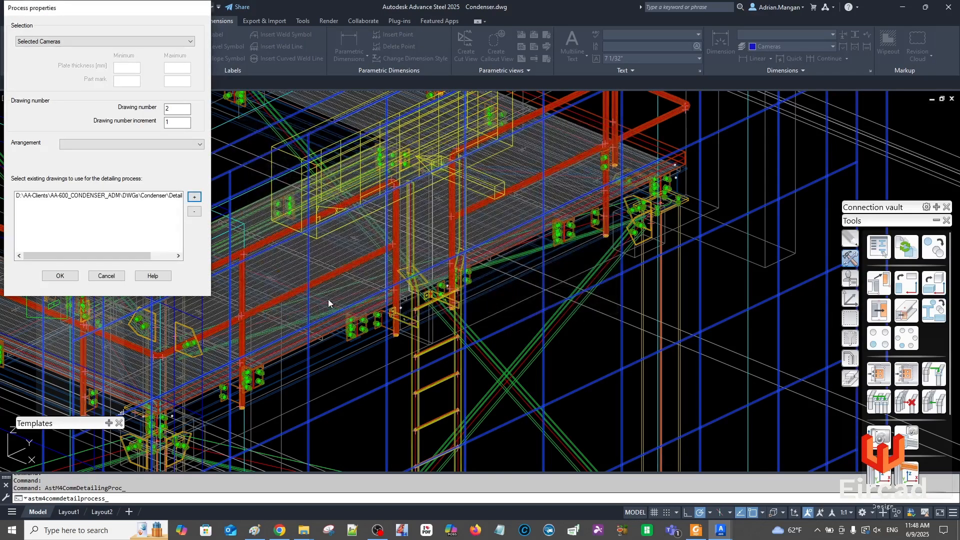
{"action": "left_click", "coordinate": [65, 276]}
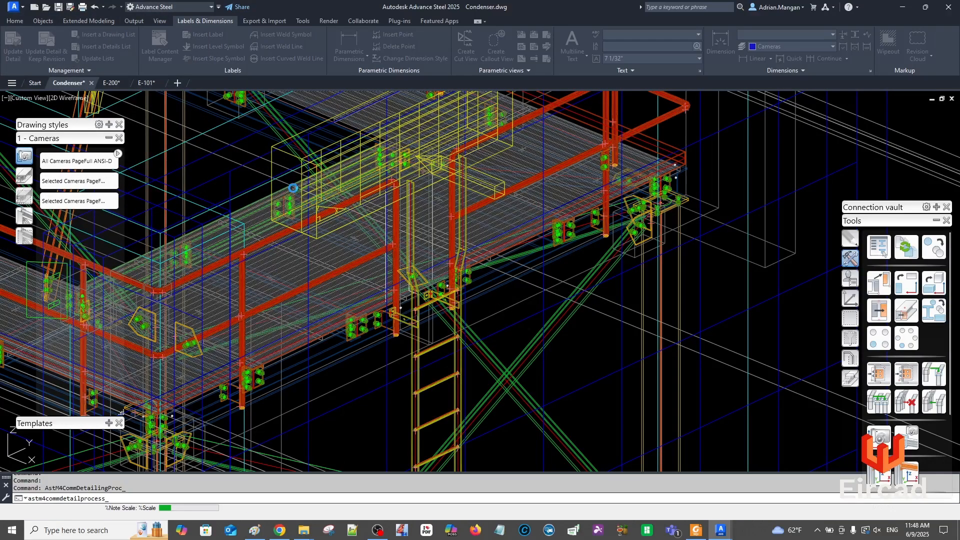
Examine the railing display around the ladder opening in the regenerated elevation on drawing E-101
{"action": "left_click", "coordinate": [148, 83]}
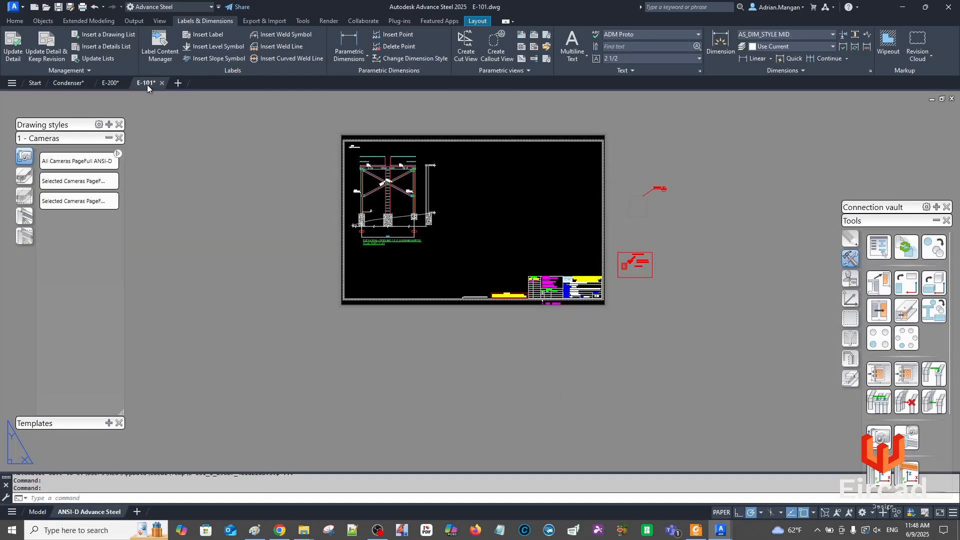
{"action": "scroll", "coordinate": [398, 154], "scroll_direction": "up", "scroll_amount": 5}
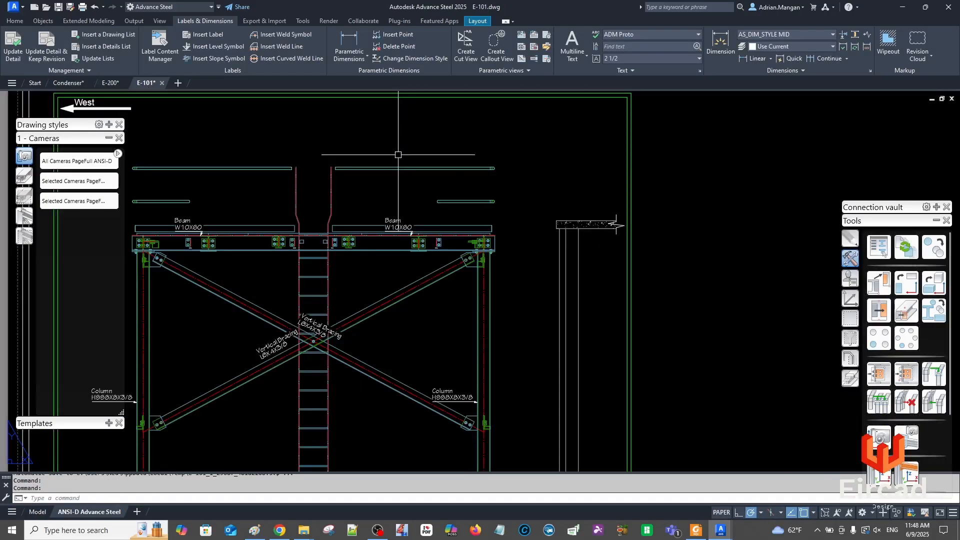
{"action": "scroll", "coordinate": [338, 161], "scroll_direction": "up", "scroll_amount": 4}
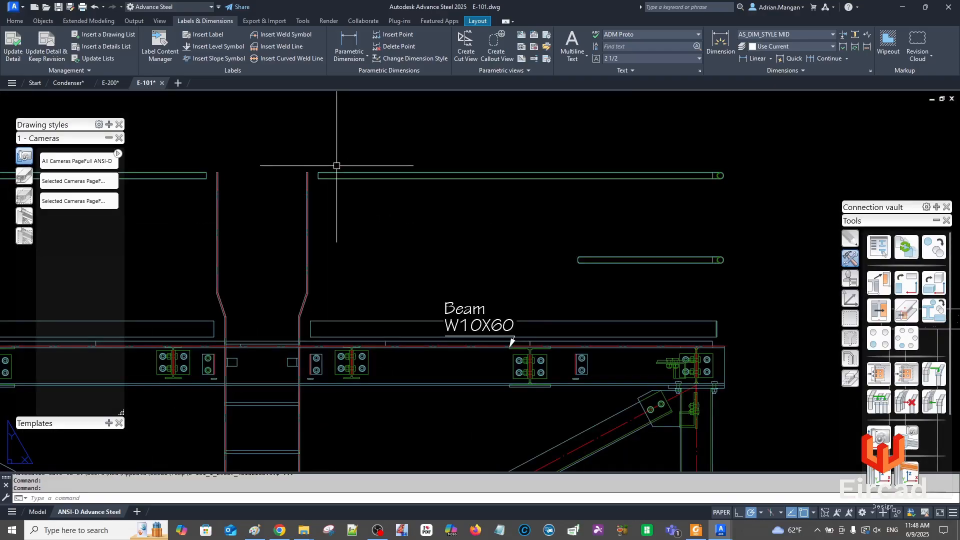
{"action": "scroll", "coordinate": [369, 162], "scroll_direction": "down", "scroll_amount": 4}
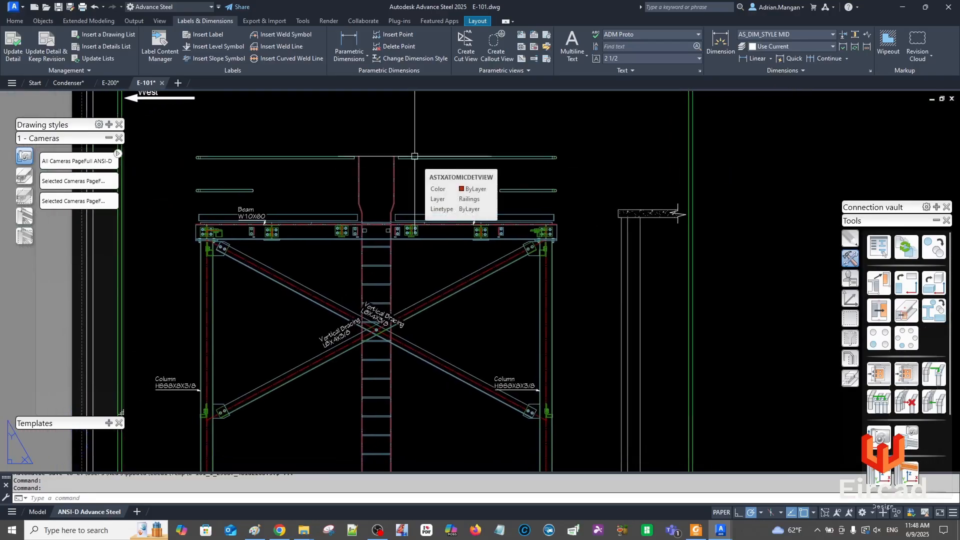
{"action": "scroll", "coordinate": [446, 174], "scroll_direction": "up", "scroll_amount": 3}
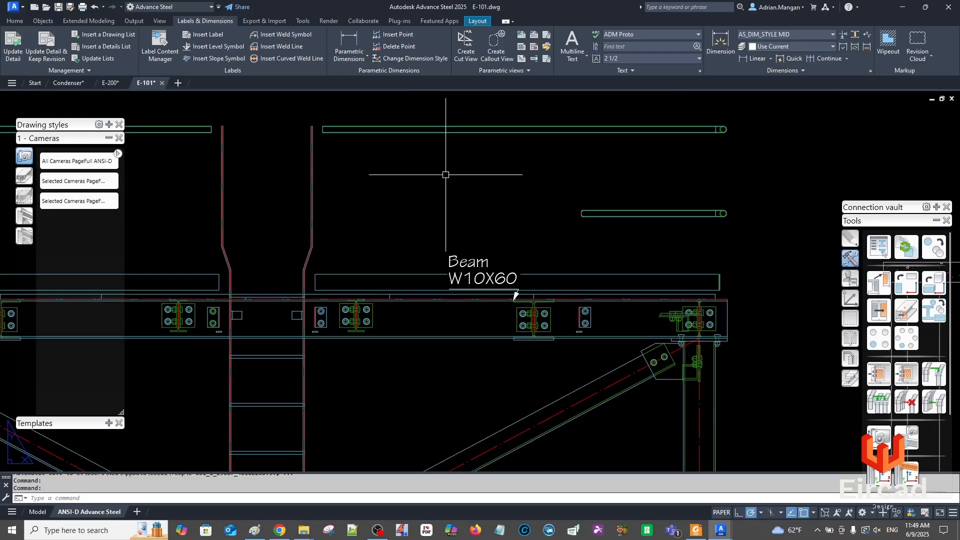
{"action": "scroll", "coordinate": [446, 175], "scroll_direction": "down", "scroll_amount": 2}
{"action": "middle_click_drag", "start_coordinate": [443, 171], "coordinate": [495, 180]}
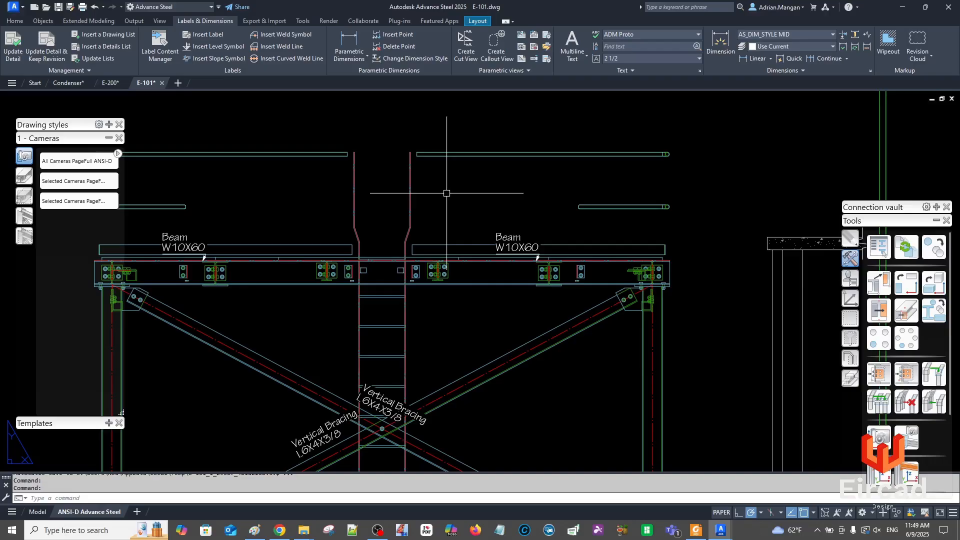
Open drawing E-200 and examine how the railing posts and rails display in the Gridline J elevation
{"action": "left_click", "coordinate": [110, 83]}
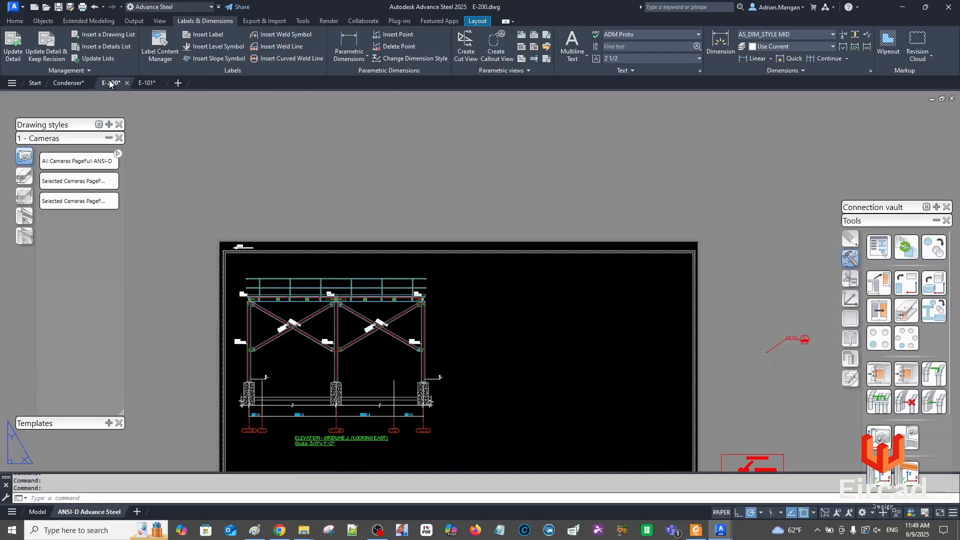
{"action": "scroll", "coordinate": [298, 275], "scroll_direction": "up", "scroll_amount": 5}
{"action": "scroll", "coordinate": [301, 277], "scroll_direction": "up", "scroll_amount": 2}
{"action": "scroll", "coordinate": [302, 277], "scroll_direction": "down", "scroll_amount": 6}
{"action": "middle_click_drag", "start_coordinate": [303, 276], "coordinate": [298, 183]}
{"action": "scroll", "coordinate": [306, 210], "scroll_direction": "up", "scroll_amount": 4}
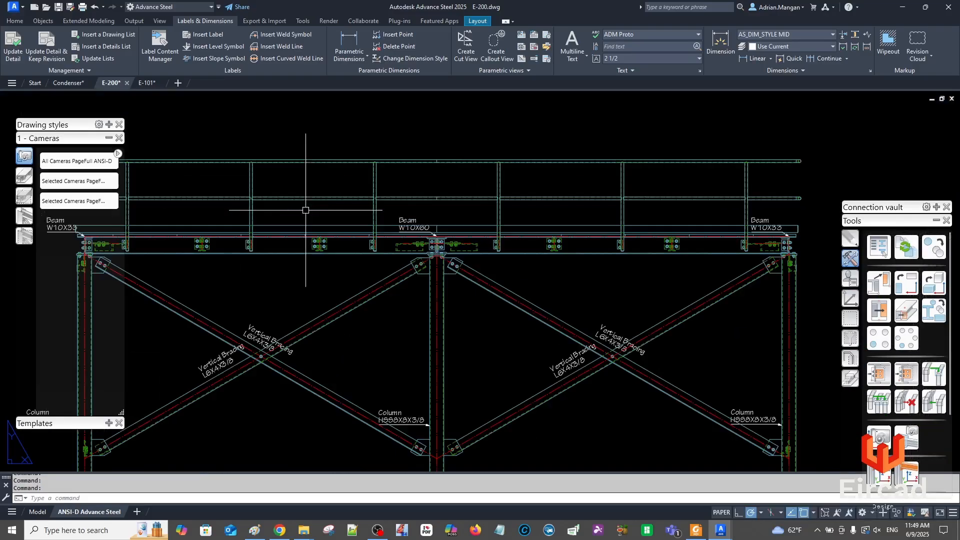
Compare the railing display in the Gridline J elevation on E-200 with the ladder elevation on E-101
{"action": "scroll", "coordinate": [305, 210], "scroll_direction": "up", "scroll_amount": 2}
{"action": "scroll", "coordinate": [306, 210], "scroll_direction": "down", "scroll_amount": 7}
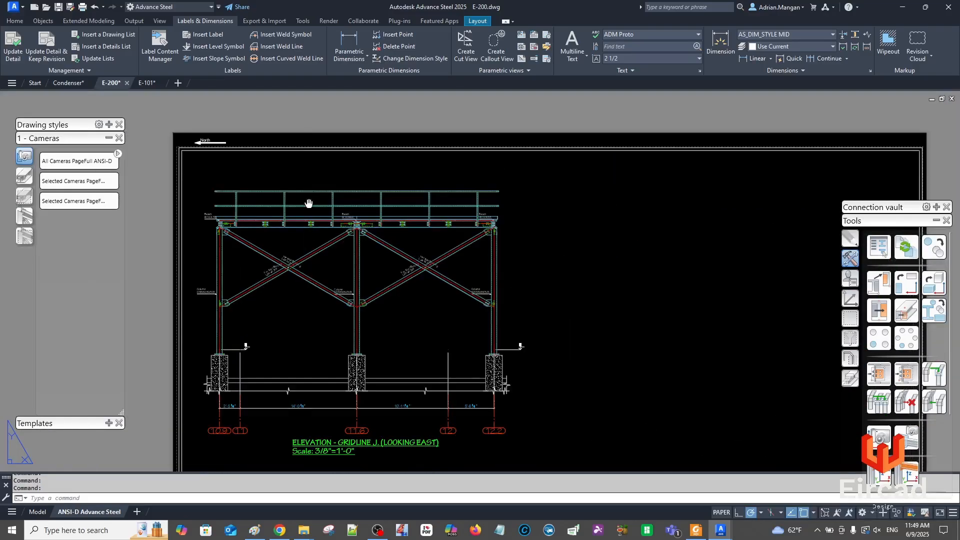
{"action": "left_click", "coordinate": [148, 82]}
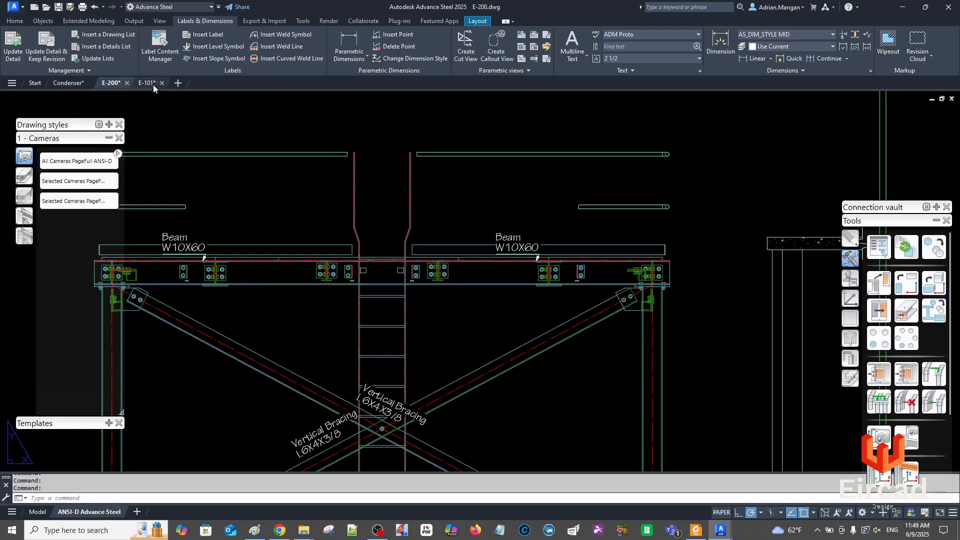
{"action": "scroll", "coordinate": [528, 200], "scroll_direction": "up", "scroll_amount": 4}
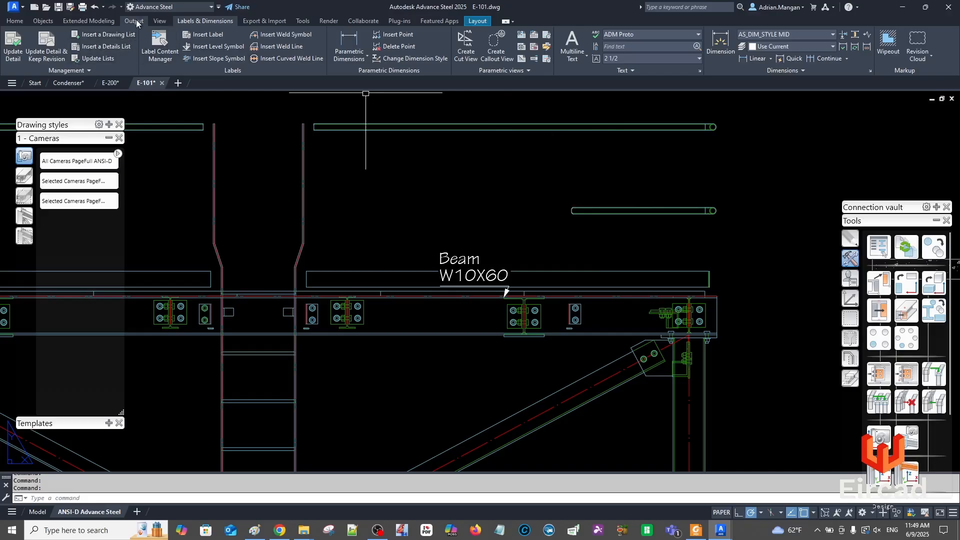
{"action": "left_click", "coordinate": [115, 83]}
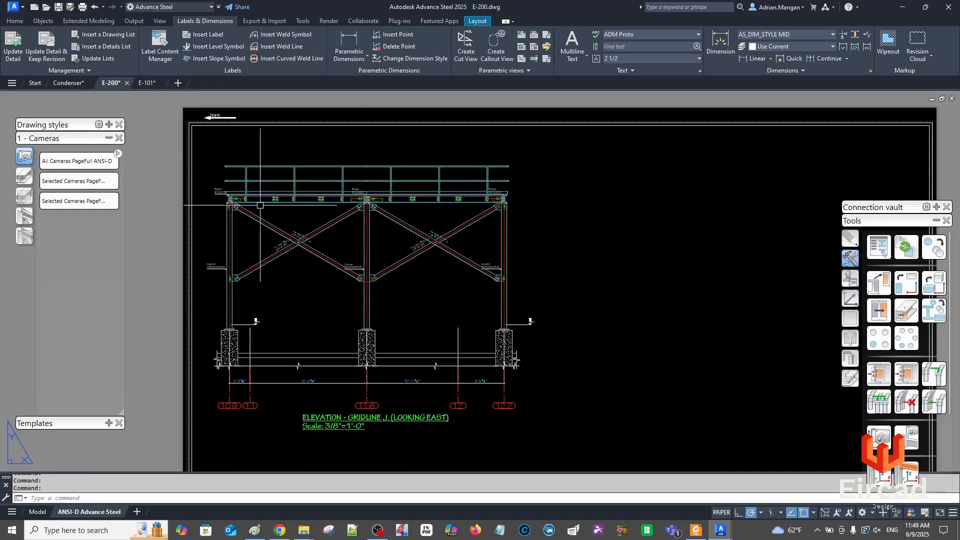
In the Condenser model, open the properties of the corner railing near the ladder and show its top handrail settings
{"action": "left_click", "coordinate": [70, 83]}
{"action": "middle_click_drag", "start_coordinate": [515, 170], "coordinate": [550, 198]}
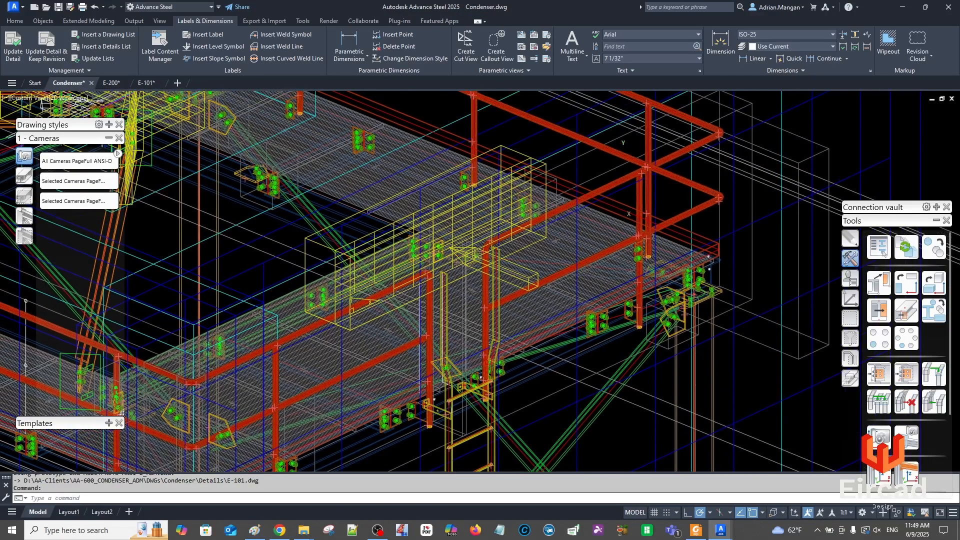
{"action": "double_click", "coordinate": [720, 128]}
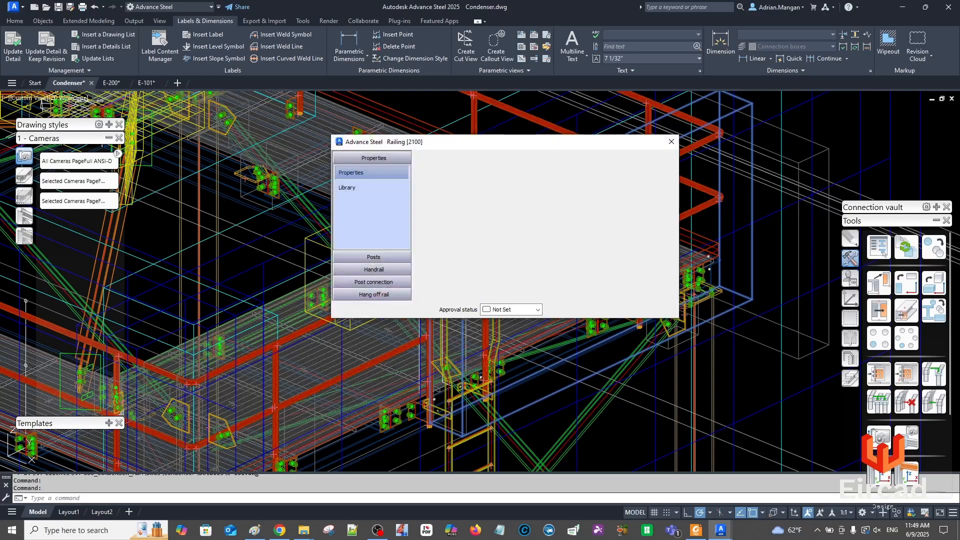
{"action": "left_click", "coordinate": [380, 269]}
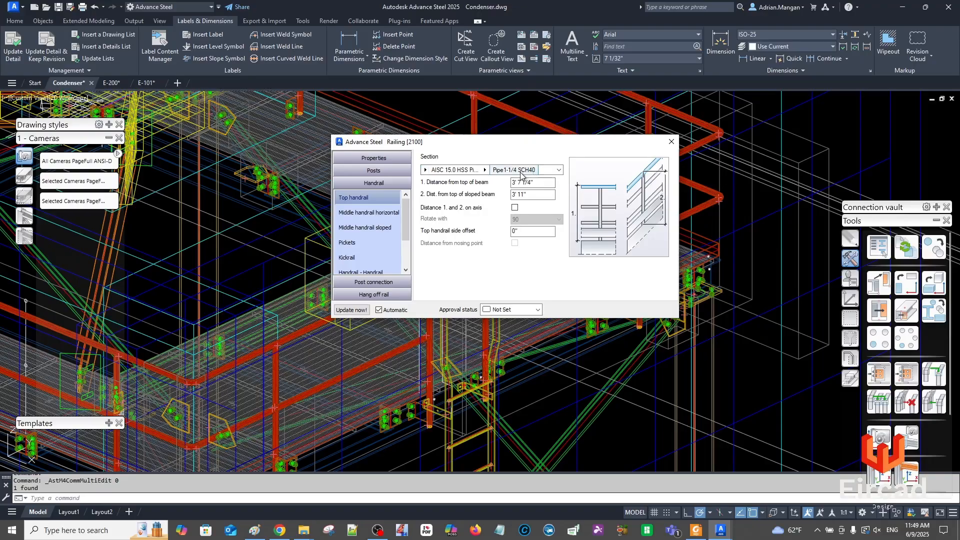
Set the railing's top handrail and post sections to Pipe1-1/4 SCH40 from the AISC 15.0 HSS pipe class
{"action": "left_click", "coordinate": [484, 171]}
{"action": "left_click", "coordinate": [495, 249]}
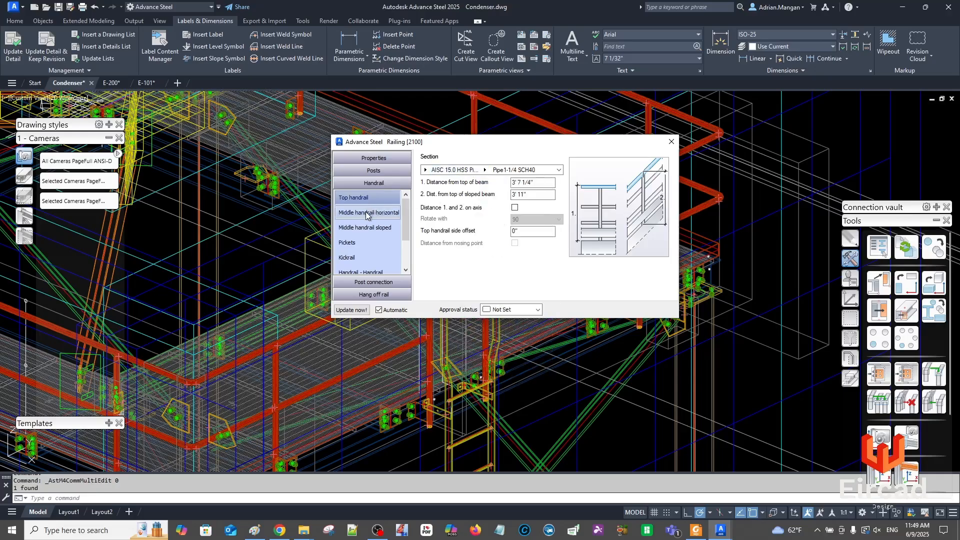
{"action": "left_click", "coordinate": [373, 170]}
{"action": "left_click", "coordinate": [484, 171]}
{"action": "left_click", "coordinate": [492, 247]}
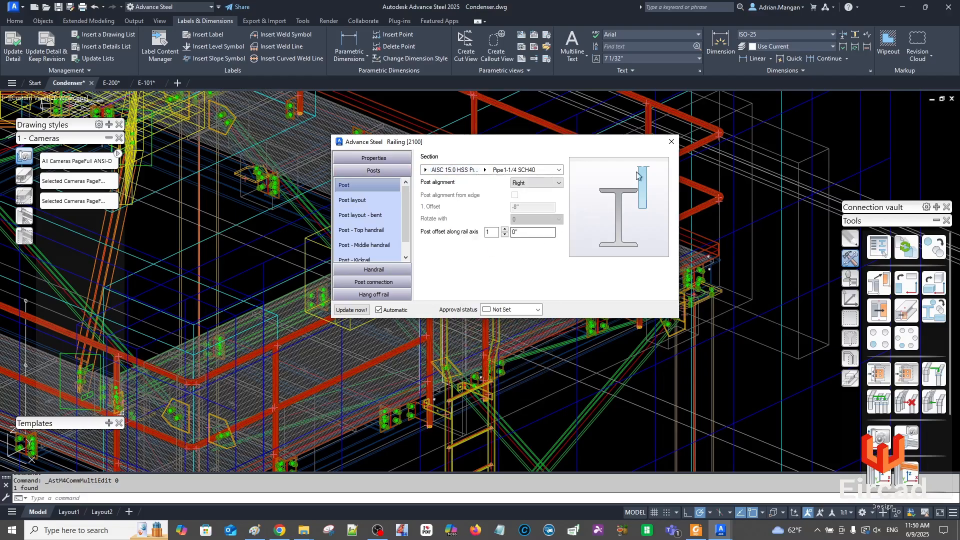
{"action": "left_click", "coordinate": [671, 141]}
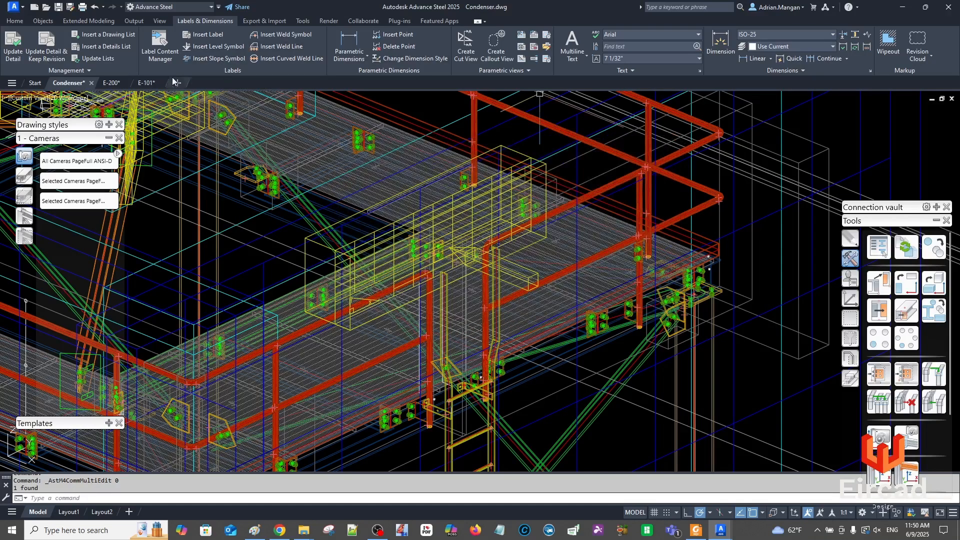
Switch to the E-101 drawing and update the elevation detail that contains the ladder
{"action": "left_click", "coordinate": [151, 81]}
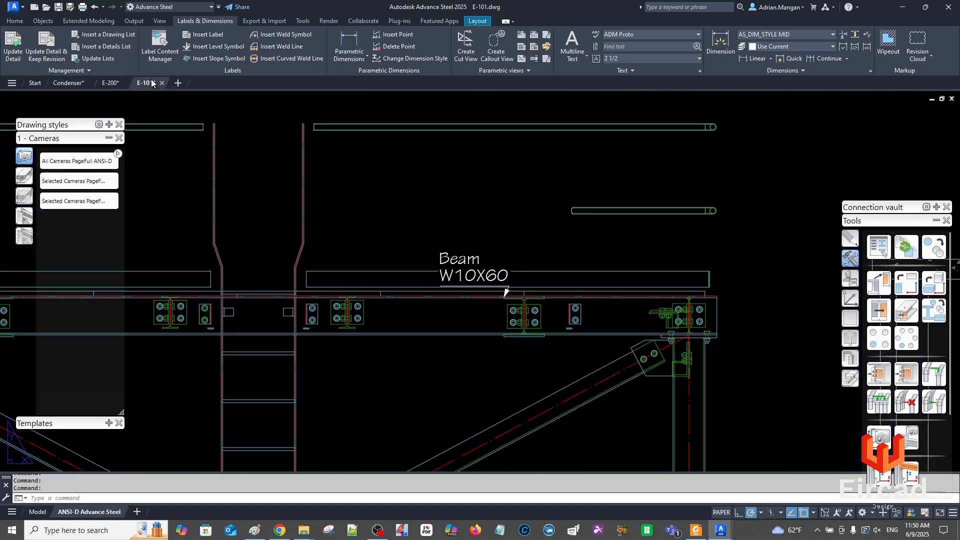
{"action": "left_click", "coordinate": [298, 244]}
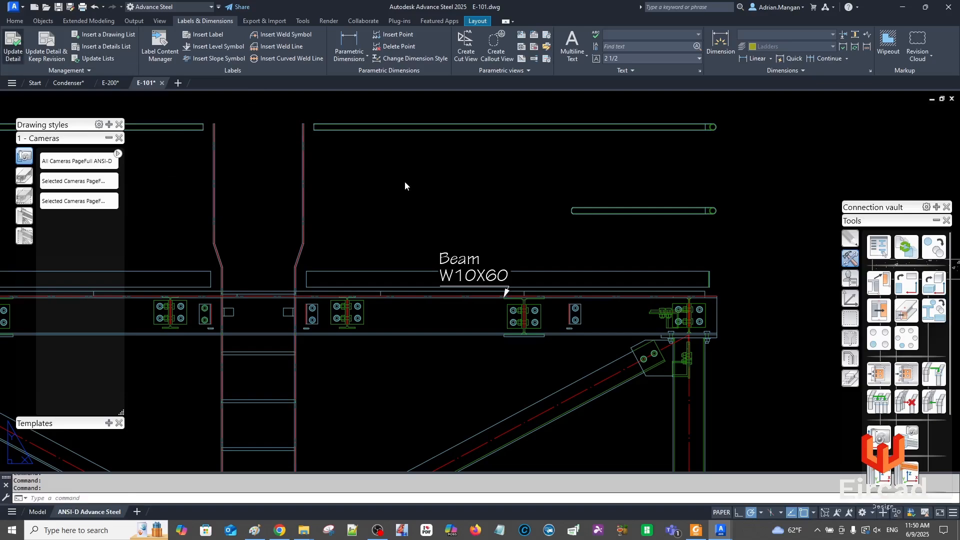
{"action": "middle_click_drag", "start_coordinate": [405, 181], "coordinate": [583, 180]}
{"action": "scroll", "coordinate": [590, 166], "scroll_direction": "down", "scroll_amount": 2}
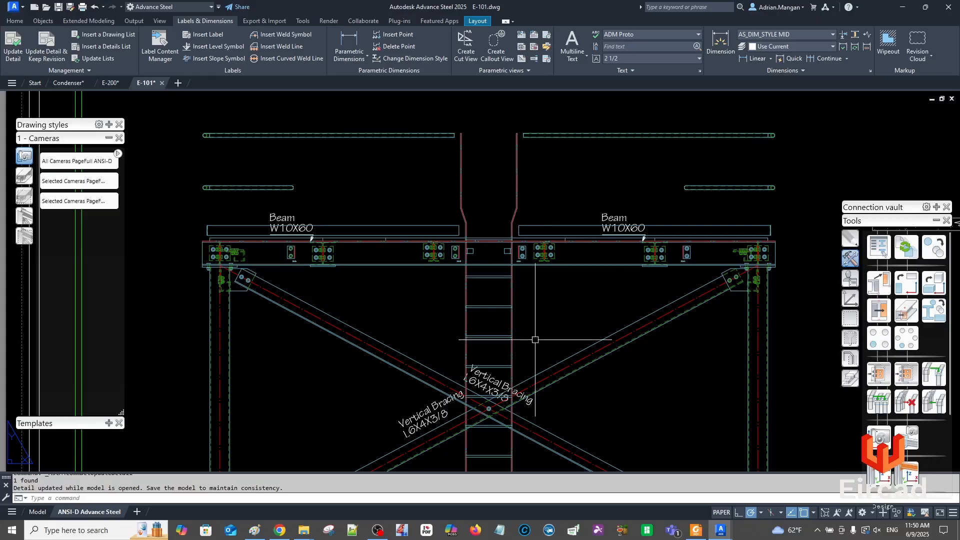
{"action": "left_click", "coordinate": [490, 378]}
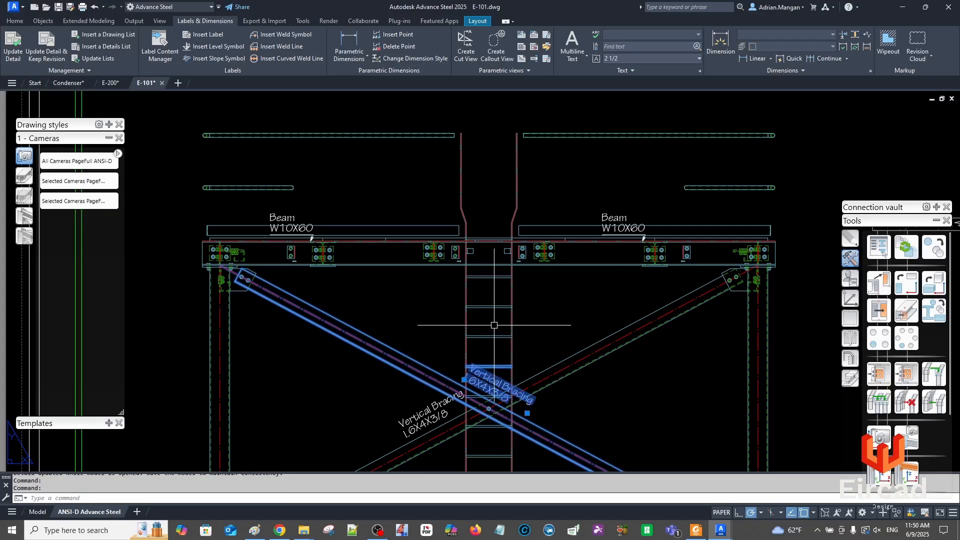
{"action": "key", "text": "Escape"}
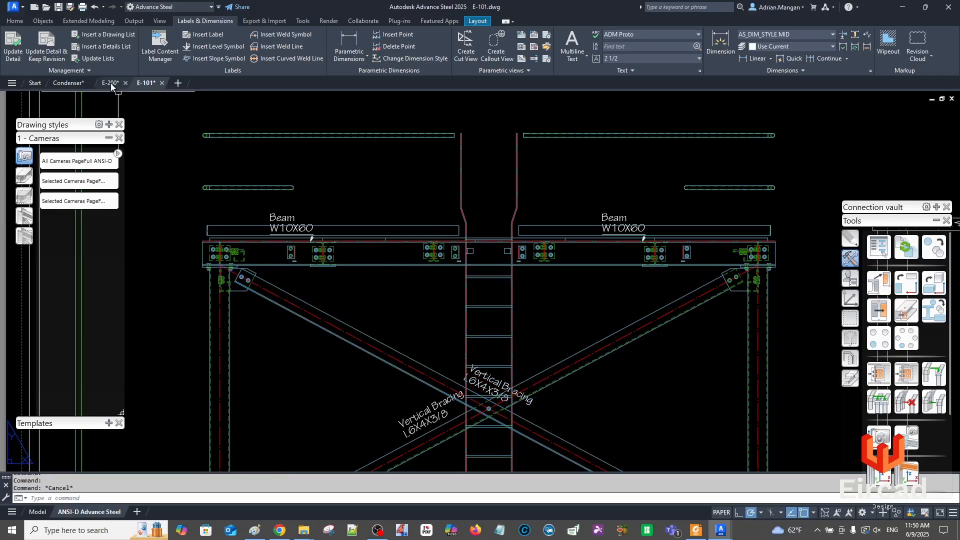
{"action": "mouse_move", "coordinate": [110, 83]}
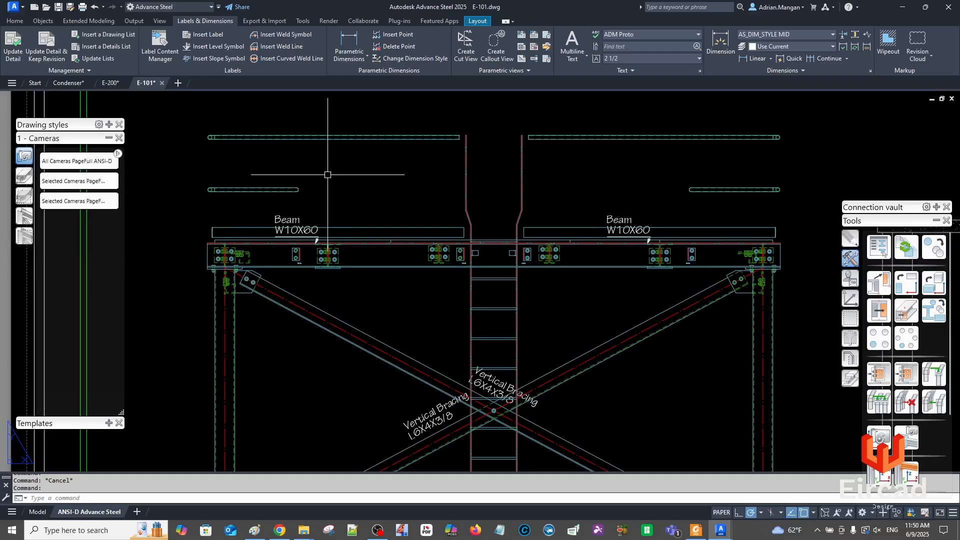
Return to the Condenser model and inspect a railing post's section properties and its lower end at the platform edge
{"action": "left_click", "coordinate": [64, 85]}
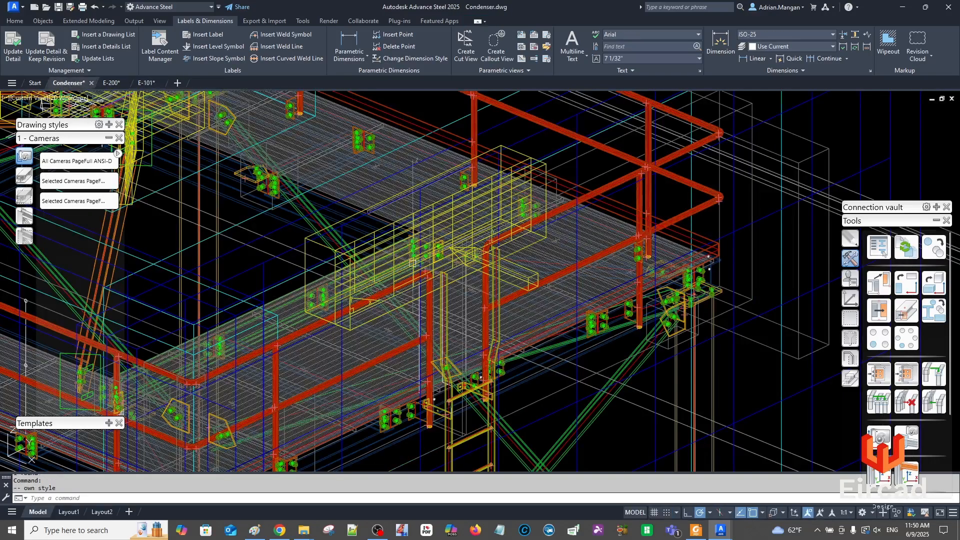
{"action": "double_click", "coordinate": [280, 367]}
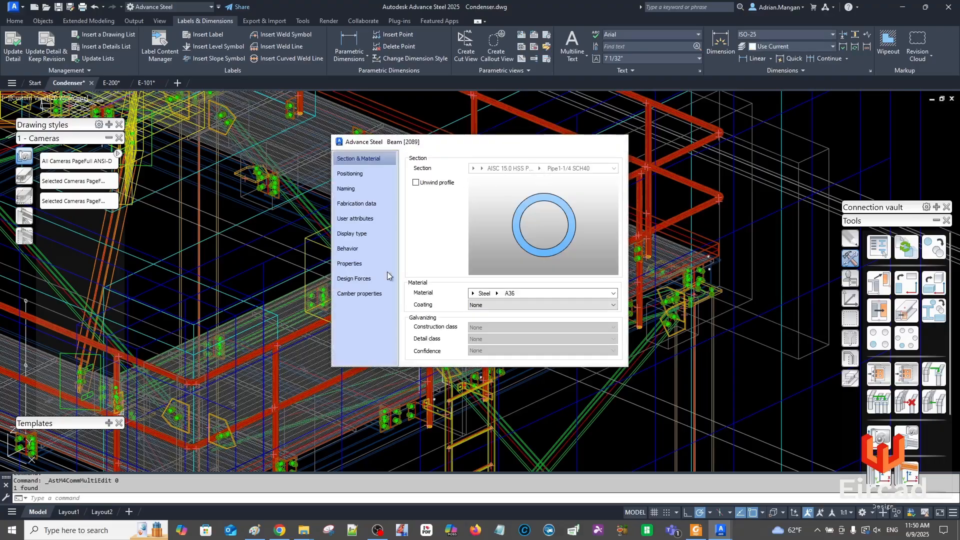
{"action": "key", "text": "Escape"}
{"action": "scroll", "coordinate": [363, 271], "scroll_direction": "up", "scroll_amount": 6}
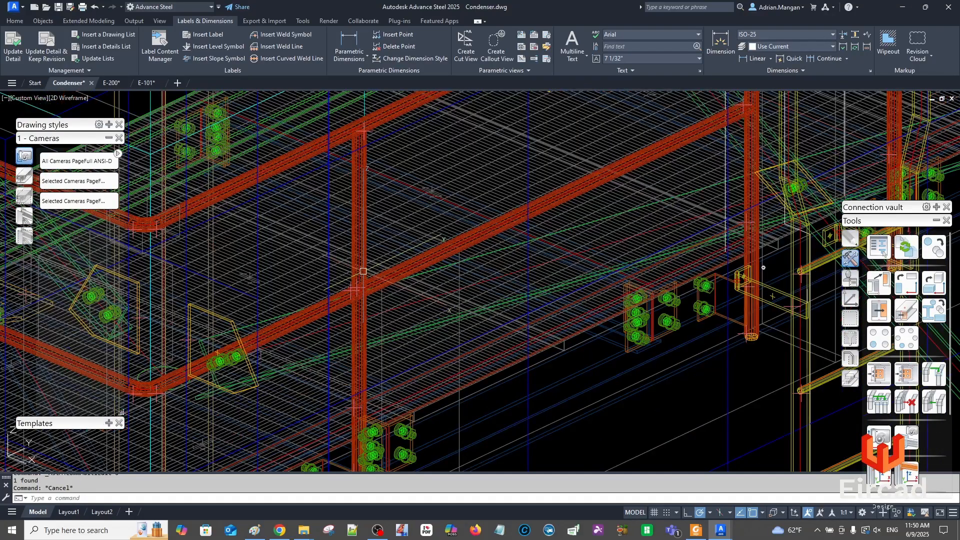
{"action": "scroll", "coordinate": [450, 220], "scroll_direction": "down", "scroll_amount": 5}
{"action": "scroll", "coordinate": [446, 224], "scroll_direction": "up", "scroll_amount": 5}
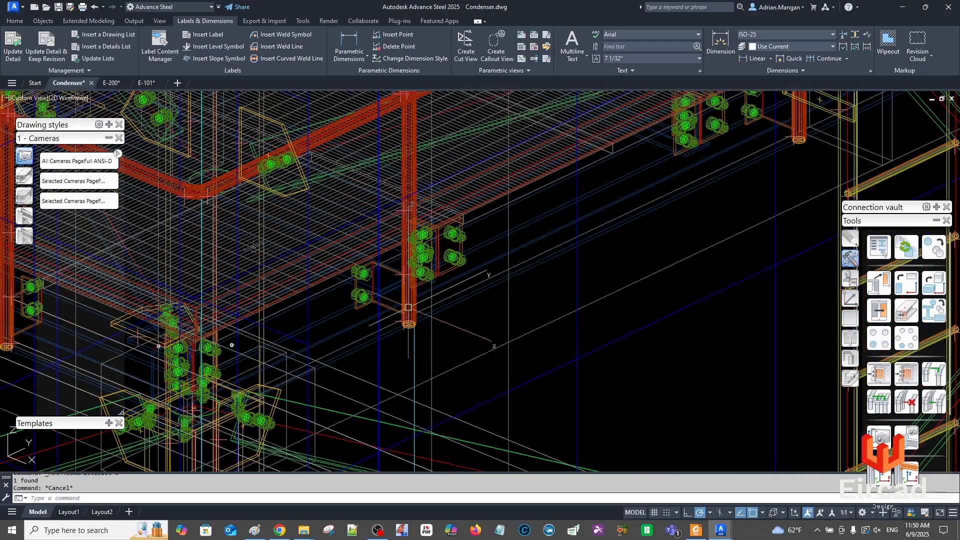
{"action": "left_click", "coordinate": [408, 306]}
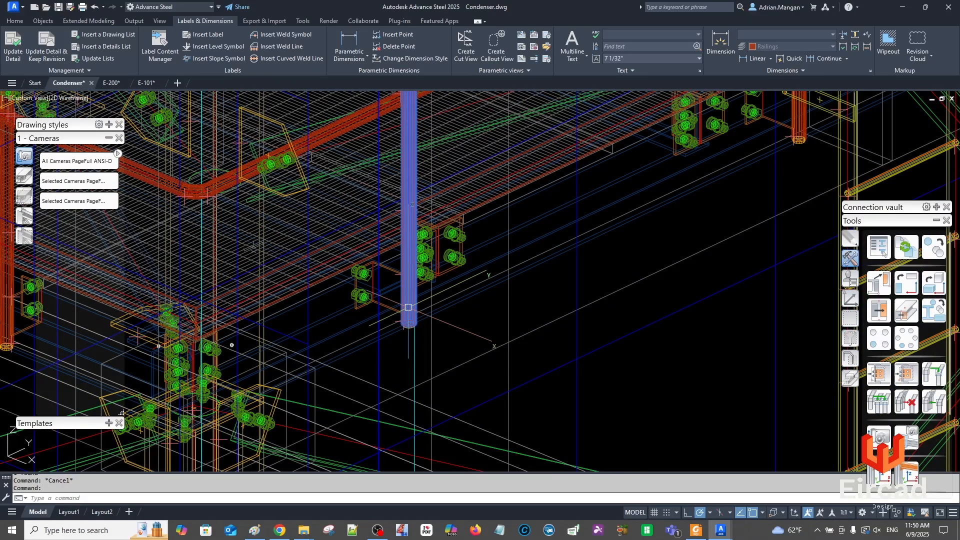
{"action": "key", "text": "Escape"}
Switch to the E-200 drawing and examine the handrails and posts in the gridline J elevation
{"action": "left_click", "coordinate": [108, 83]}
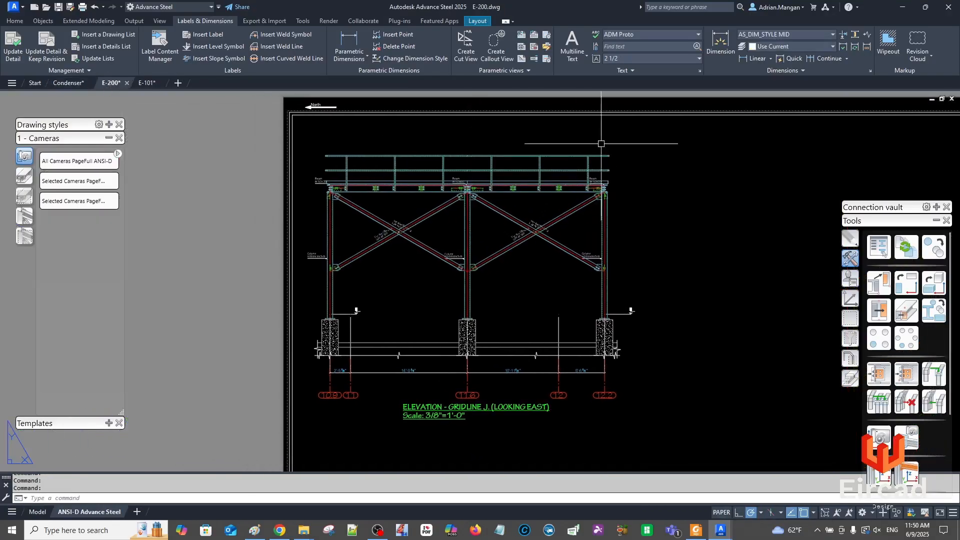
{"action": "scroll", "coordinate": [585, 148], "scroll_direction": "up", "scroll_amount": 6}
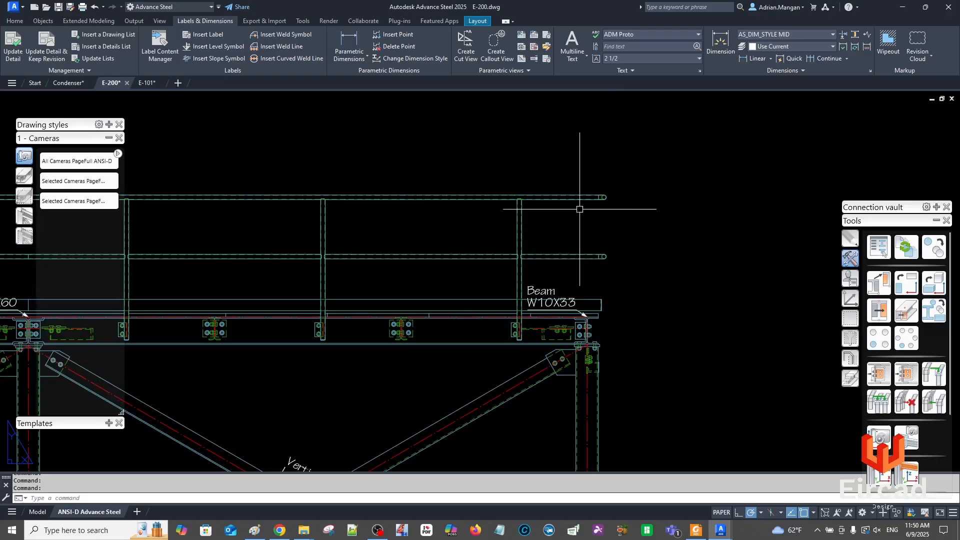
{"action": "scroll", "coordinate": [581, 202], "scroll_direction": "down", "scroll_amount": 6}
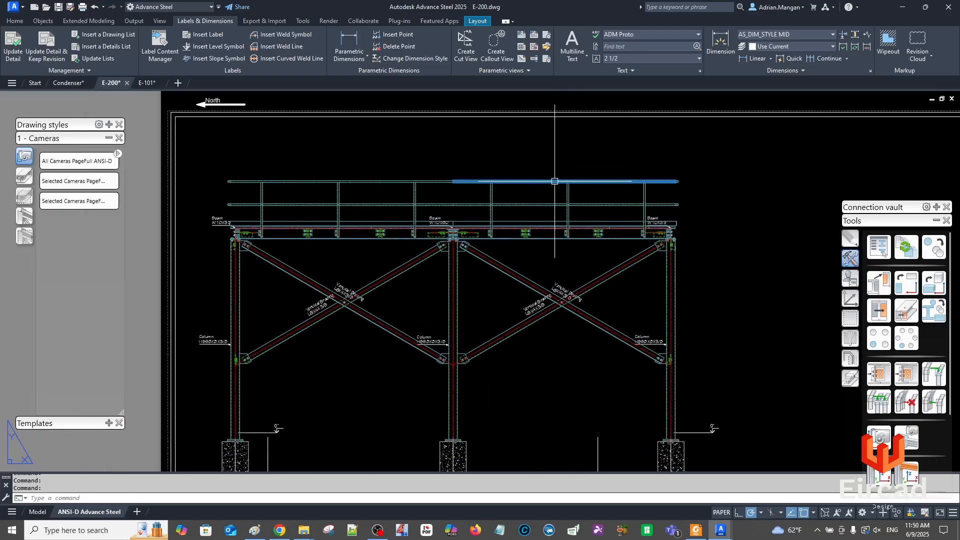
{"action": "key", "text": "Escape"}
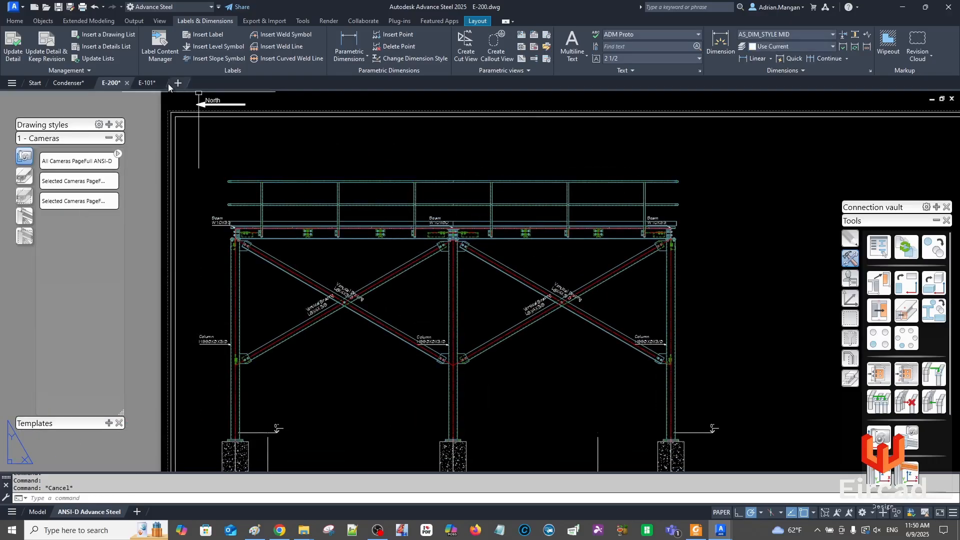
In the Drawing Style Manager, set the labeling of Railing - All objects - Group 1 to Model Section Leader 3/32
{"action": "left_click", "coordinate": [139, 20]}
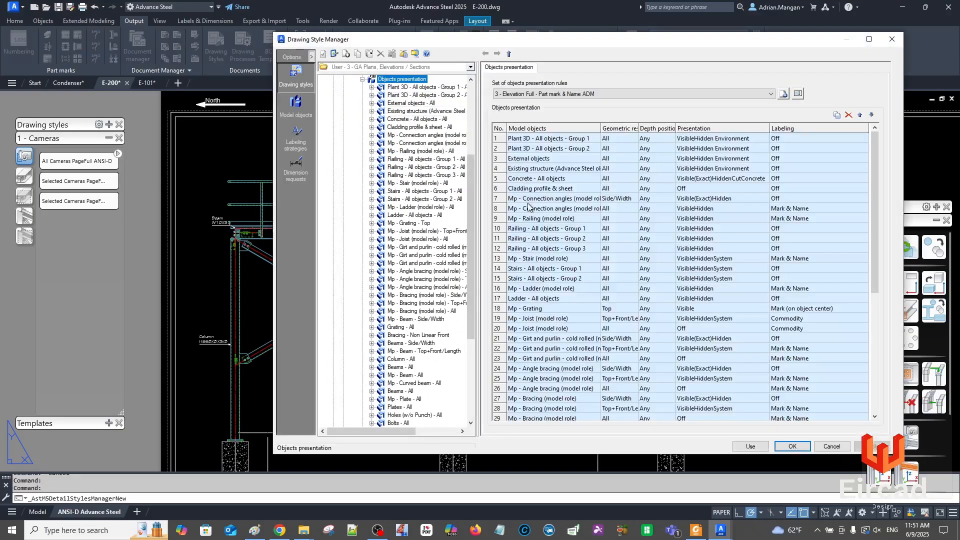
{"action": "left_click", "coordinate": [548, 228]}
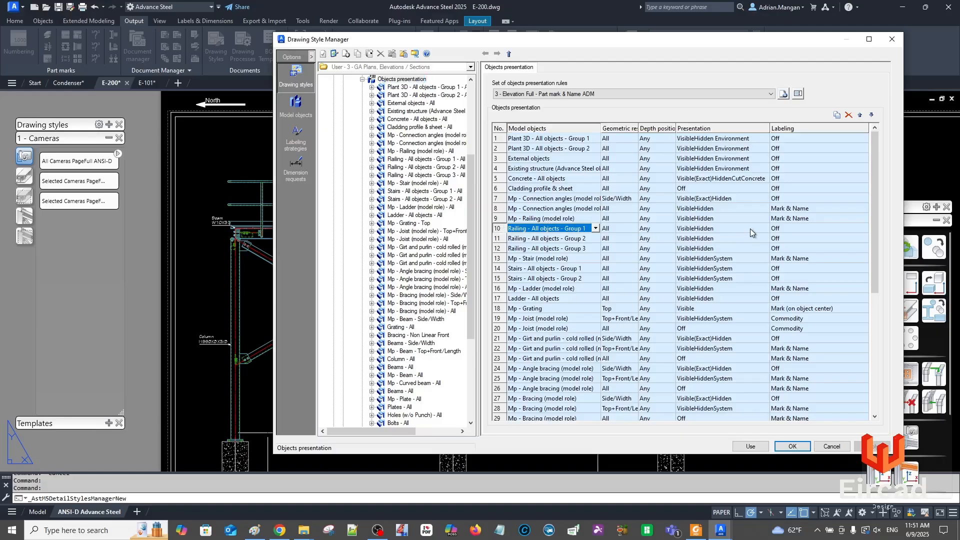
{"action": "left_click", "coordinate": [832, 228]}
{"action": "left_click", "coordinate": [863, 228]}
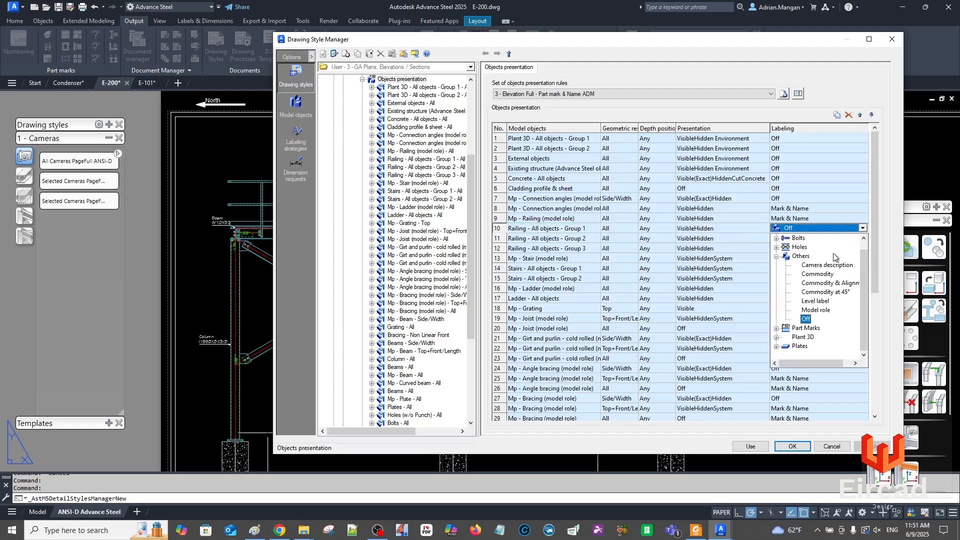
{"action": "left_click", "coordinate": [776, 257]}
{"action": "left_click", "coordinate": [775, 239]}
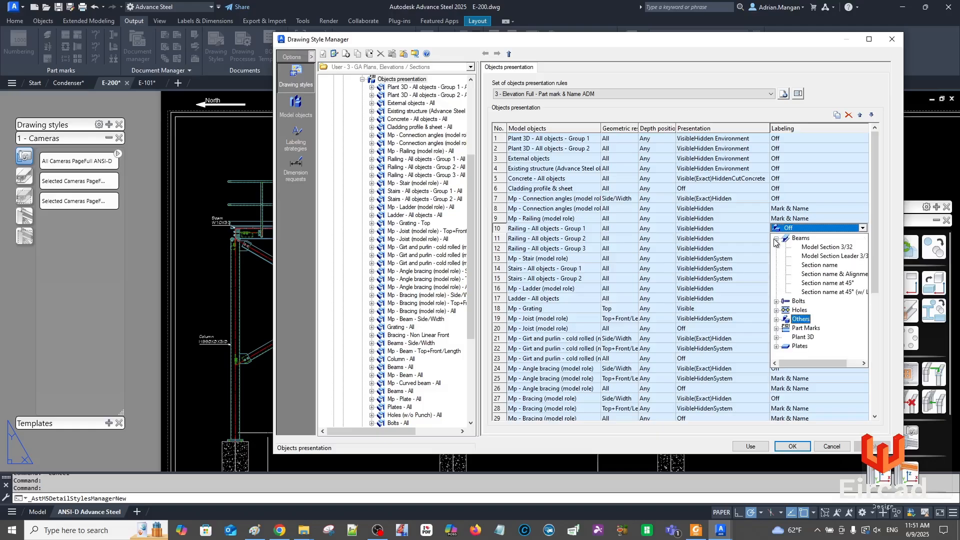
{"action": "double_click", "coordinate": [822, 247]}
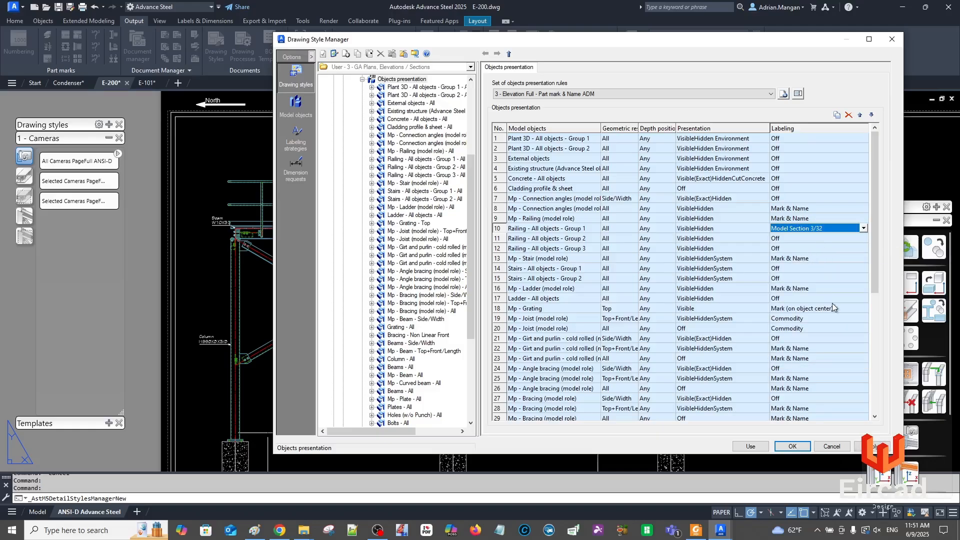
{"action": "left_click", "coordinate": [863, 229]}
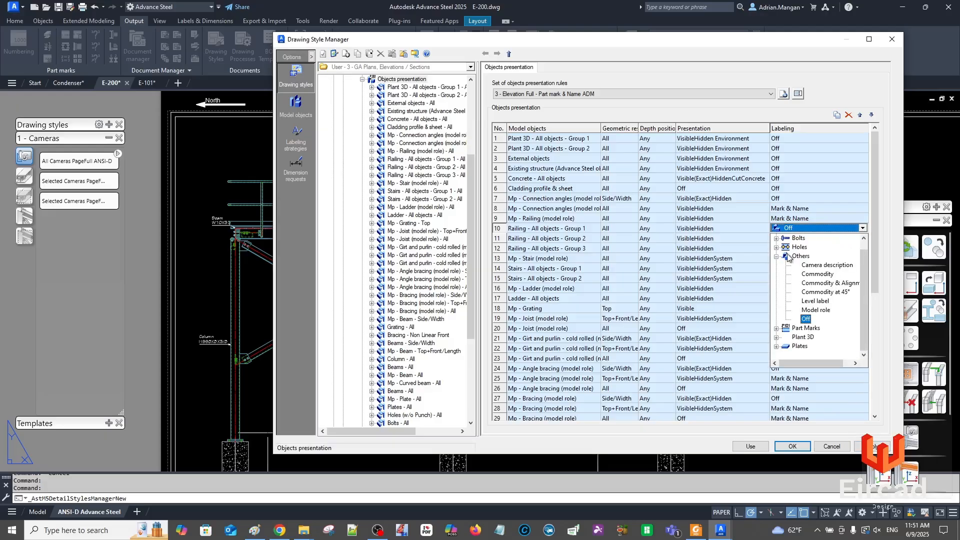
{"action": "scroll", "coordinate": [778, 243], "scroll_direction": "up", "scroll_amount": 1}
{"action": "left_click", "coordinate": [777, 239]}
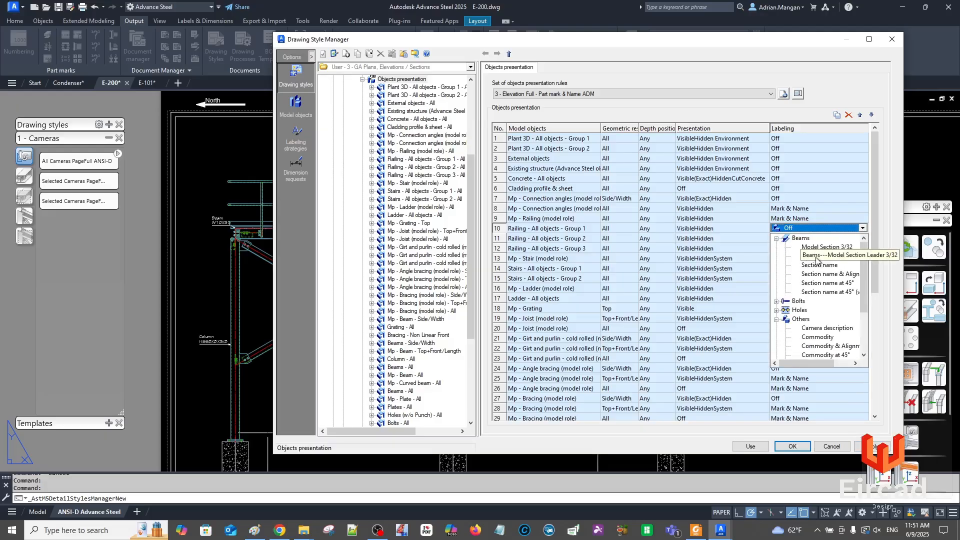
{"action": "left_click", "coordinate": [816, 256]}
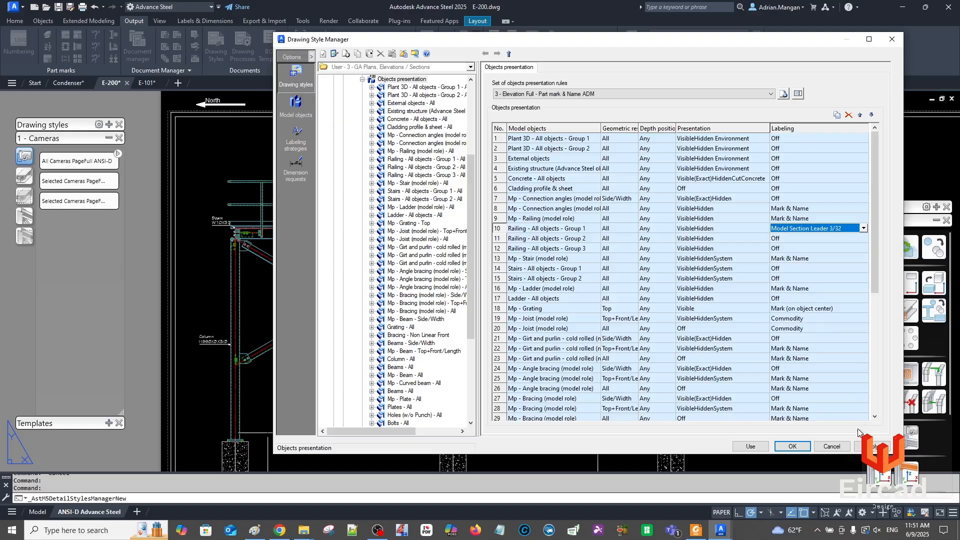
Save the drawing style changes and apply the style to the gridline J elevation view
{"action": "left_click", "coordinate": [793, 446]}
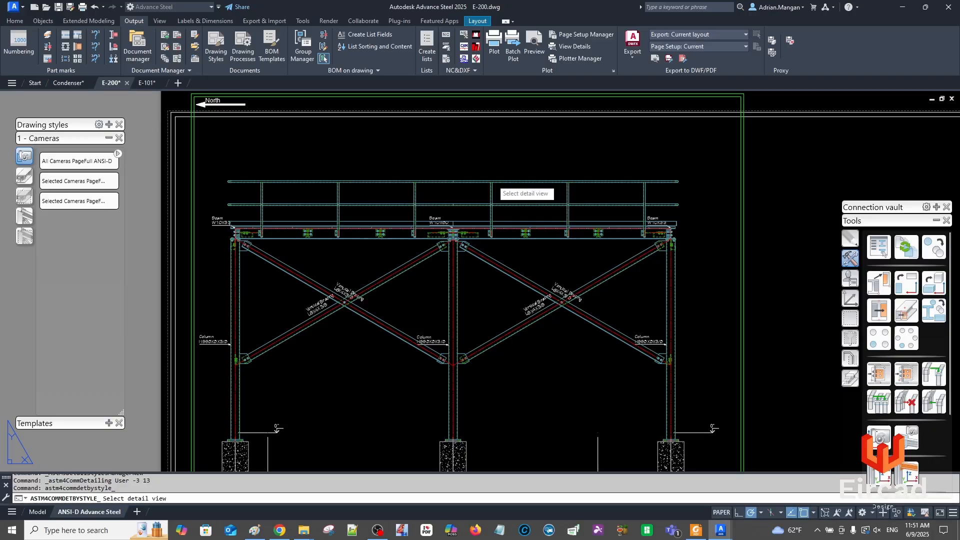
{"action": "left_click", "coordinate": [492, 180]}
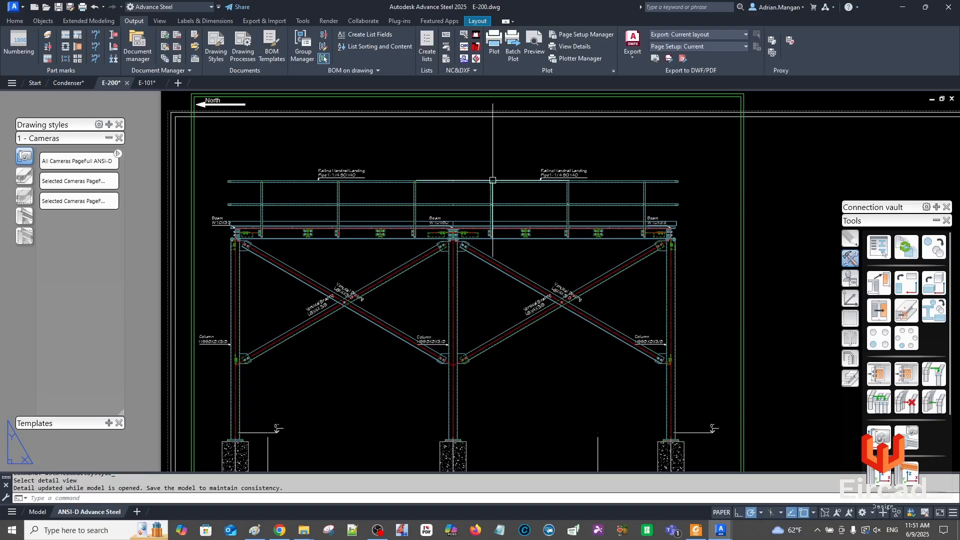
{"action": "scroll", "coordinate": [327, 173], "scroll_direction": "up", "scroll_amount": 4}
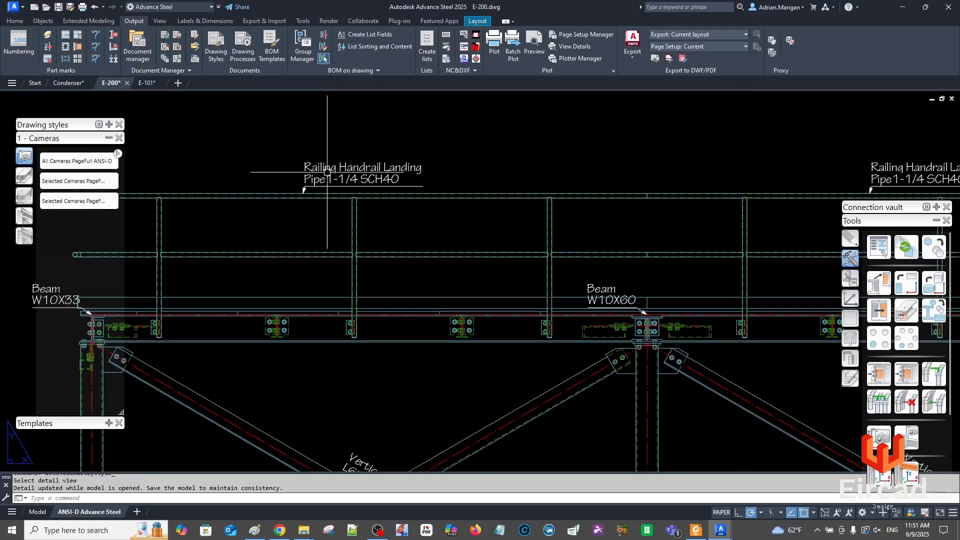
Move the text of the first handrail label up and away from its arrow so the leader runs diagonally to the top rail
{"action": "scroll", "coordinate": [334, 170], "scroll_direction": "down", "scroll_amount": 2}
{"action": "middle_click_drag", "start_coordinate": [353, 161], "coordinate": [437, 136]}
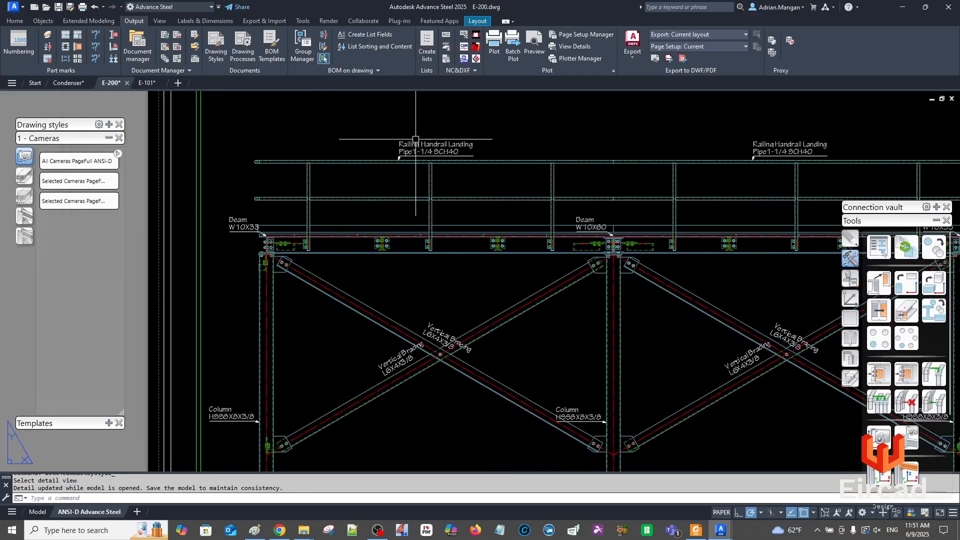
{"action": "left_click", "coordinate": [415, 143]}
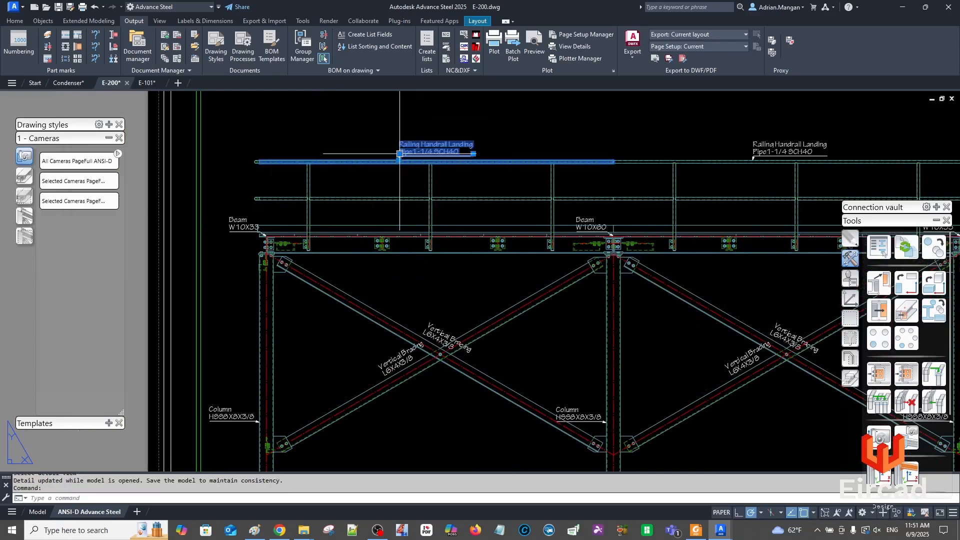
{"action": "left_click", "coordinate": [399, 152]}
{"action": "left_click", "coordinate": [326, 142]}
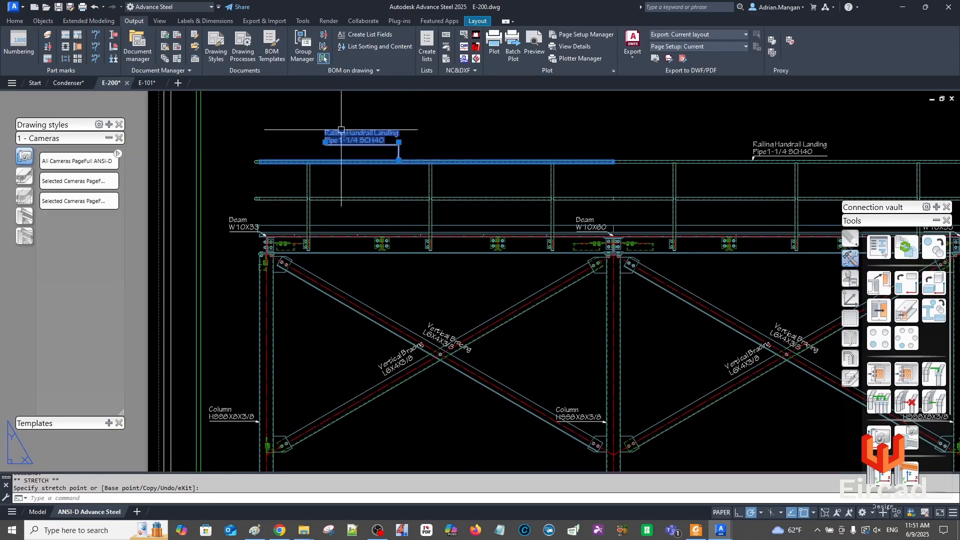
{"action": "left_click", "coordinate": [325, 142]}
{"action": "left_click", "coordinate": [309, 142]}
{"action": "key", "text": "Escape"}
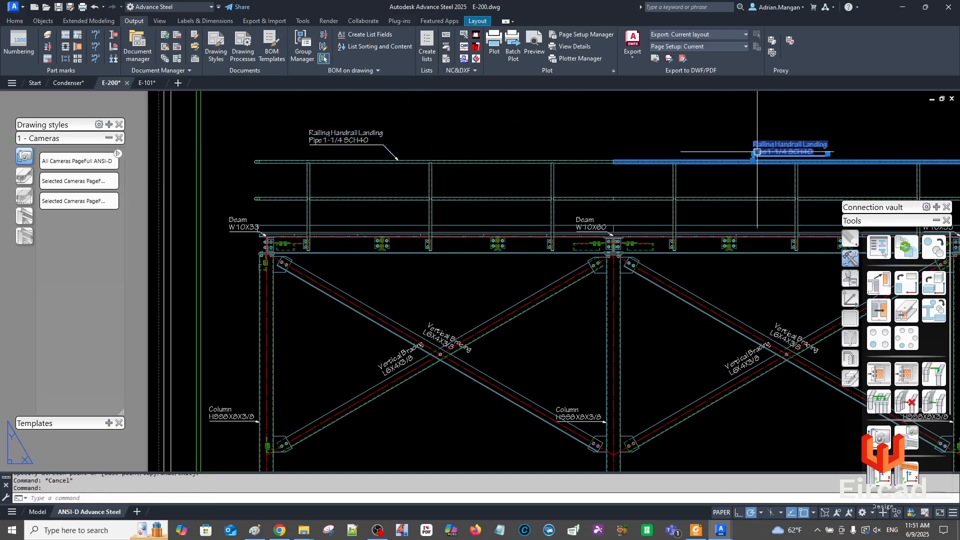
Reposition the second handrail label above the top rail with a matching diagonal leader
{"action": "left_click", "coordinate": [750, 153]}
{"action": "left_click", "coordinate": [751, 153]}
{"action": "left_click", "coordinate": [755, 146]}
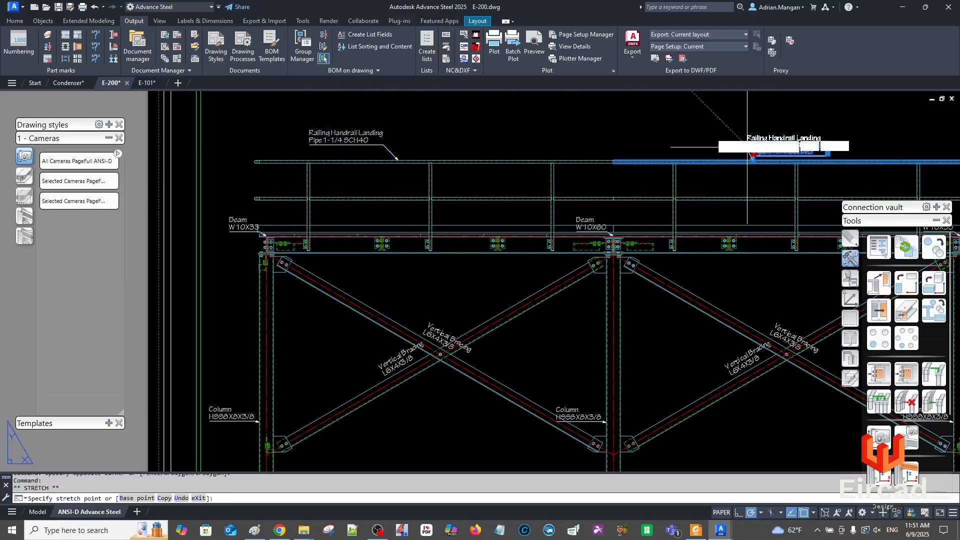
{"action": "key", "text": "Escape"}
{"action": "scroll", "coordinate": [557, 146], "scroll_direction": "down", "scroll_amount": 3}
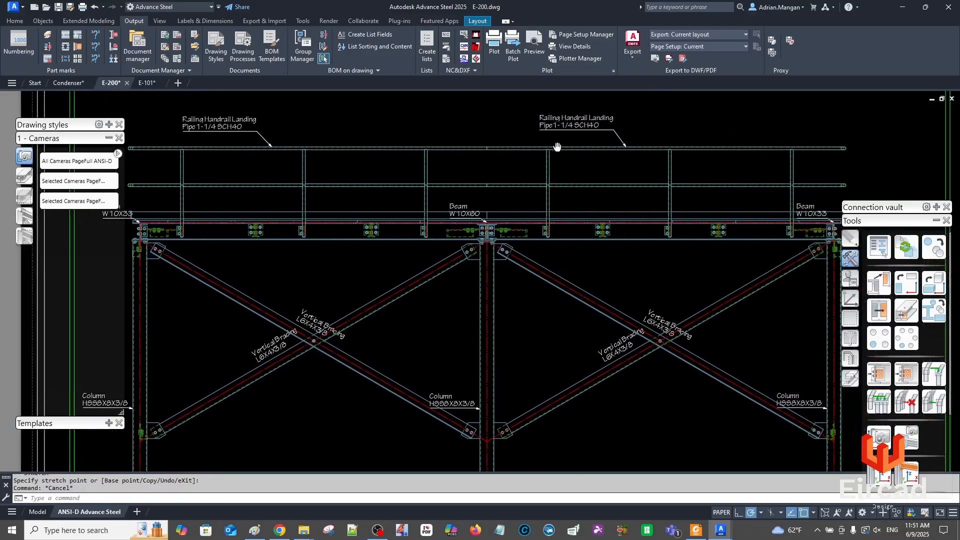
Move the outer right column's HSS8X8X3/8 label below the bracing and shift its arrow down the column to form a short diagonal leader
{"action": "scroll", "coordinate": [556, 146], "scroll_direction": "up", "scroll_amount": 5}
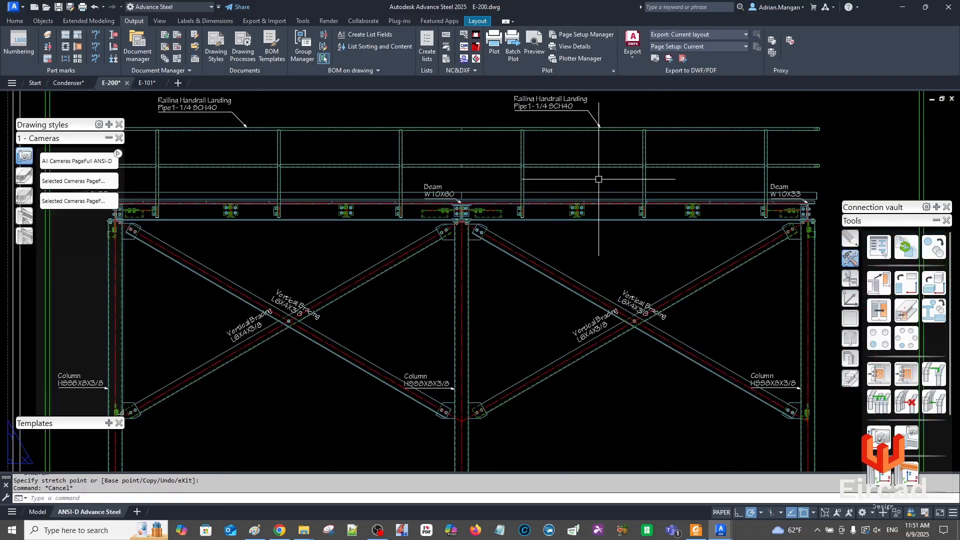
{"action": "middle_click_drag", "start_coordinate": [556, 147], "coordinate": [537, 148]}
{"action": "scroll", "coordinate": [599, 188], "scroll_direction": "down", "scroll_amount": 5}
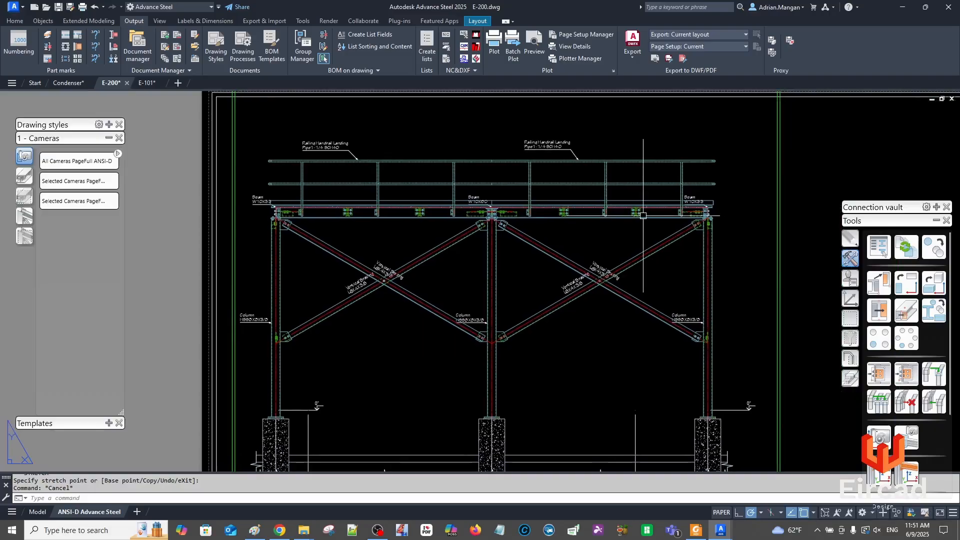
{"action": "scroll", "coordinate": [600, 188], "scroll_direction": "down", "scroll_amount": 2}
{"action": "scroll", "coordinate": [600, 188], "scroll_direction": "up", "scroll_amount": 7}
{"action": "left_click", "coordinate": [650, 266]}
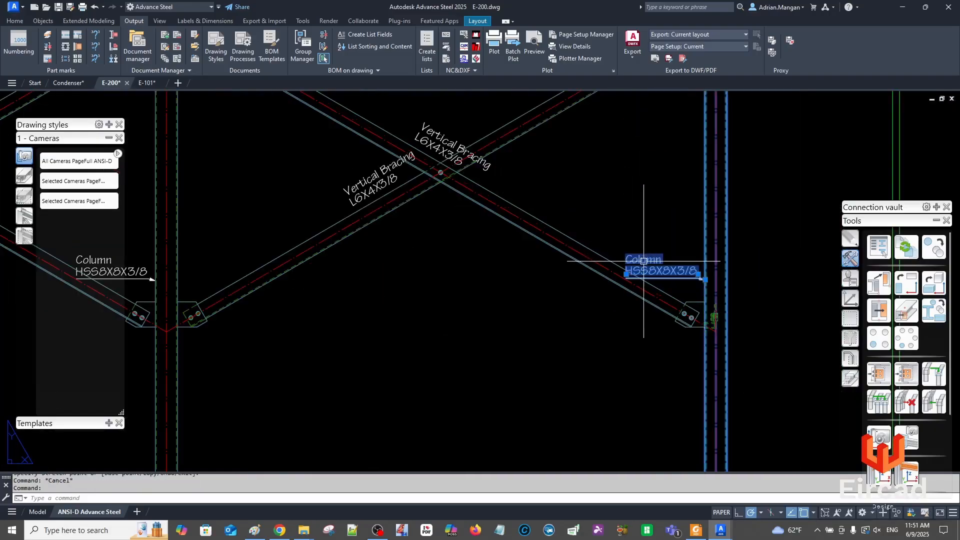
{"action": "left_click", "coordinate": [626, 274]}
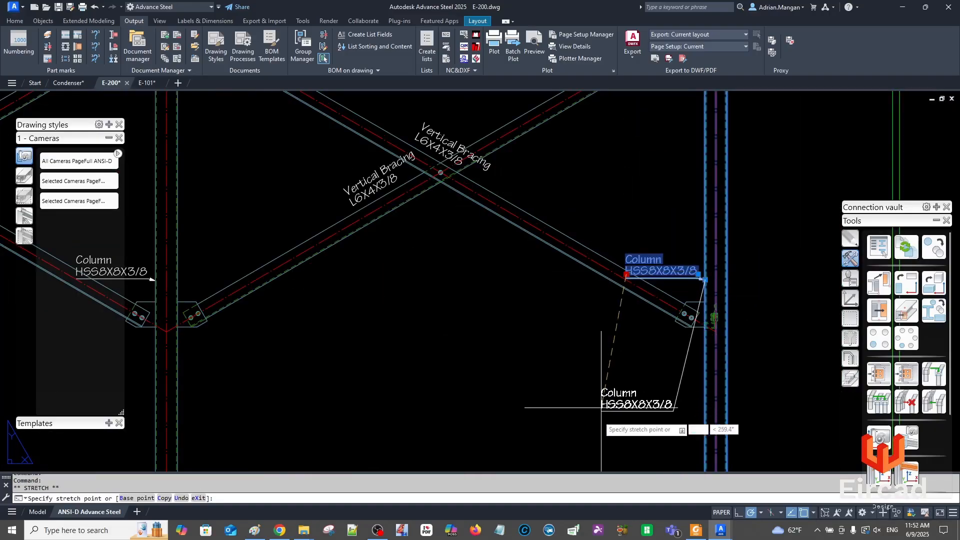
{"action": "left_click", "coordinate": [607, 436]}
{"action": "left_click", "coordinate": [705, 280]}
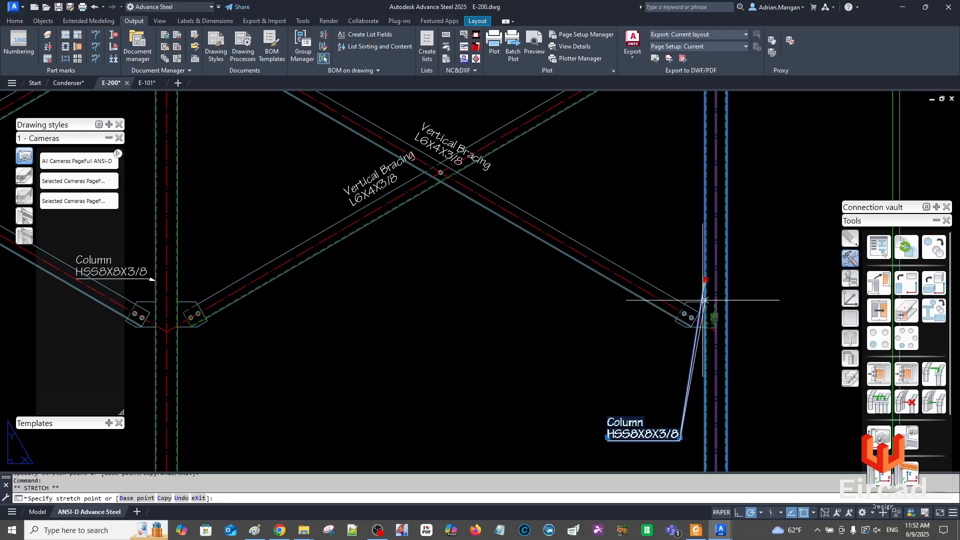
{"action": "key", "text": "Escape"}
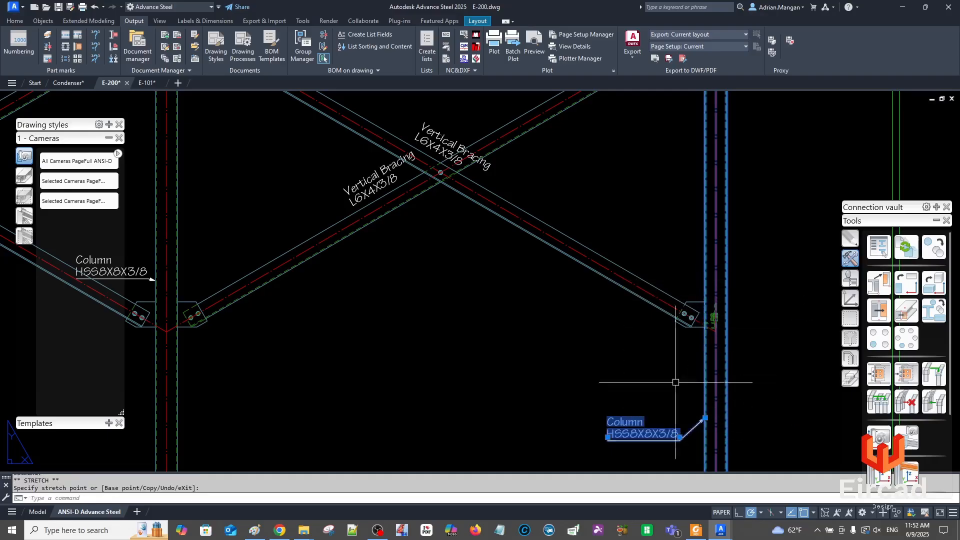
Slide both Vertical Bracing labels in the right bay away from the brace crossing, along their braces toward the middle column
{"action": "scroll", "coordinate": [603, 248], "scroll_direction": "down", "scroll_amount": 4}
{"action": "left_click", "coordinate": [587, 215]}
{"action": "left_click_drag", "start_coordinate": [580, 214], "coordinate": [487, 160]}
{"action": "left_click", "coordinate": [524, 236]}
{"action": "left_click_drag", "start_coordinate": [532, 240], "coordinate": [493, 253]}
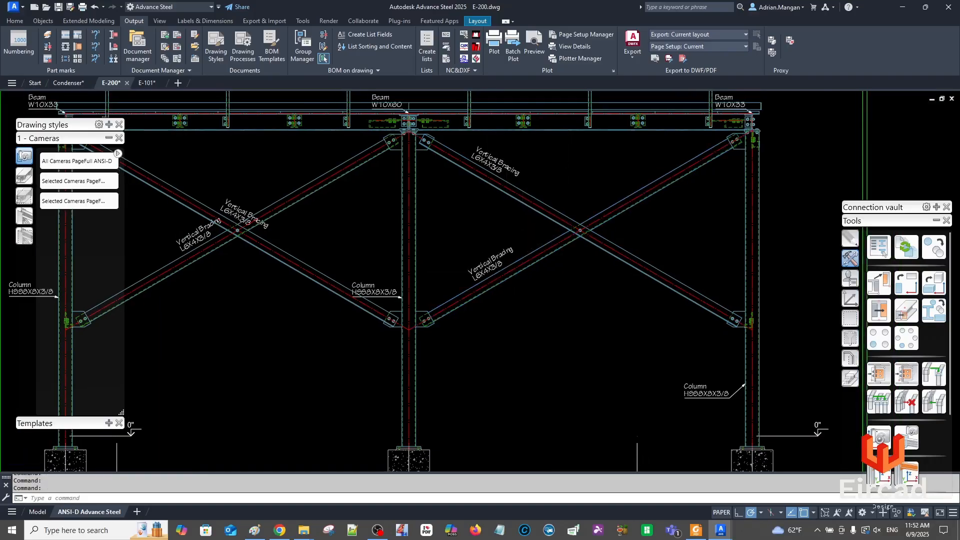
{"action": "scroll", "coordinate": [492, 253], "scroll_direction": "down", "scroll_amount": 3}
{"action": "key", "text": "Escape"}
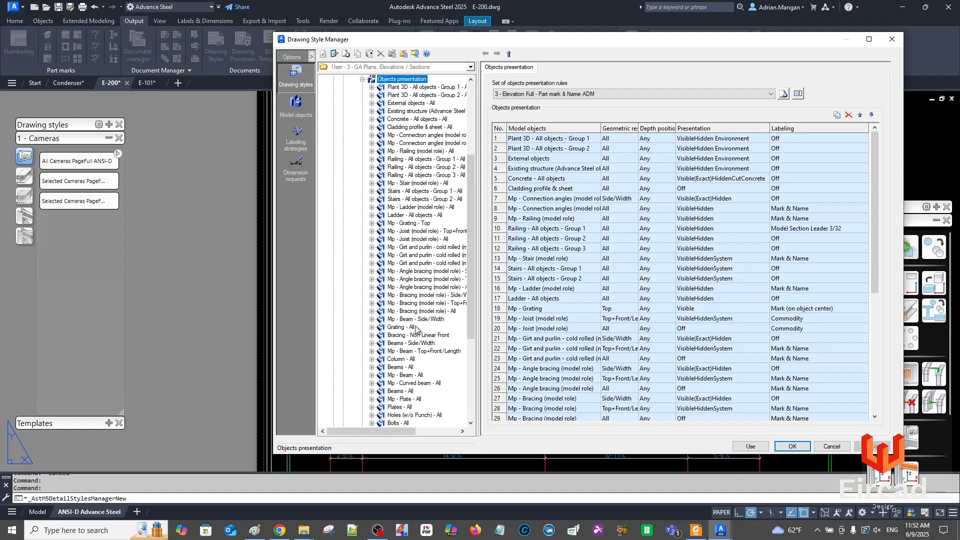
In the drawing style's Column - All labeling strategy, set the arrangement strategy to Bottom - 100% (1/4" to 1")
{"action": "double_click", "coordinate": [411, 360]}
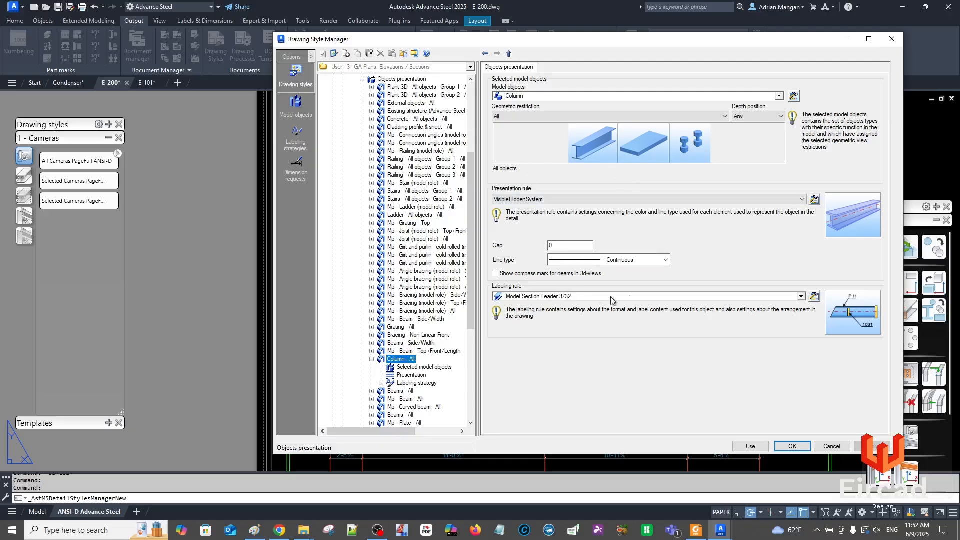
{"action": "left_click", "coordinate": [814, 296]}
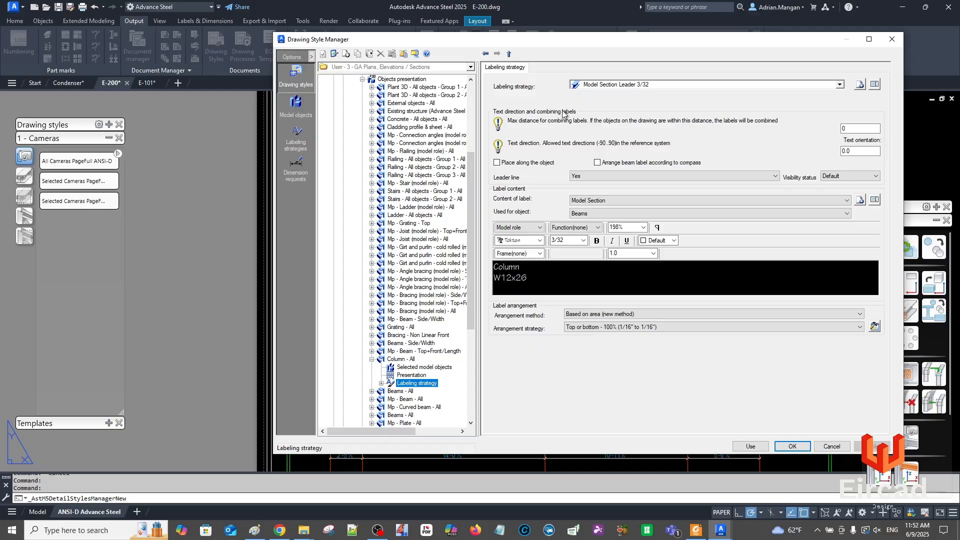
{"action": "left_click_drag", "start_coordinate": [560, 46], "coordinate": [453, 41]}
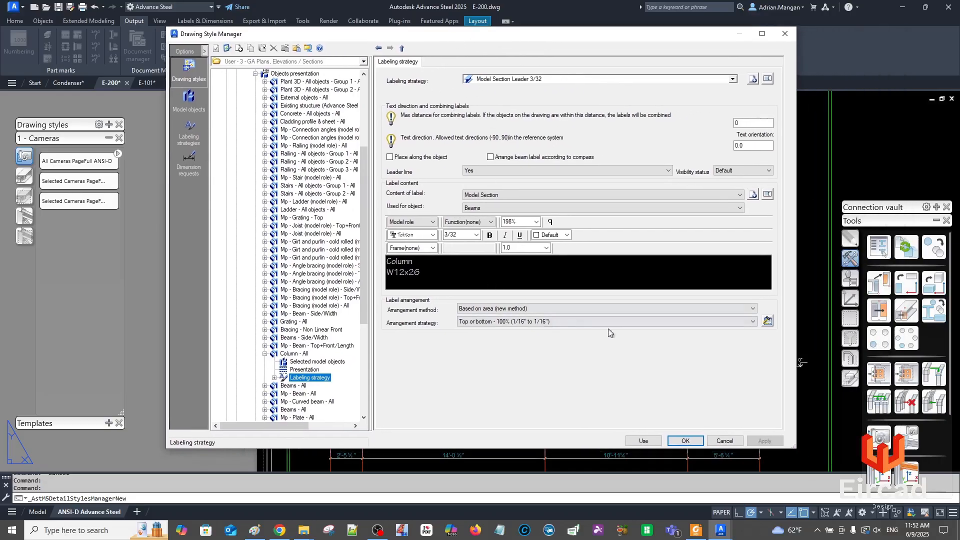
{"action": "left_click", "coordinate": [750, 322]}
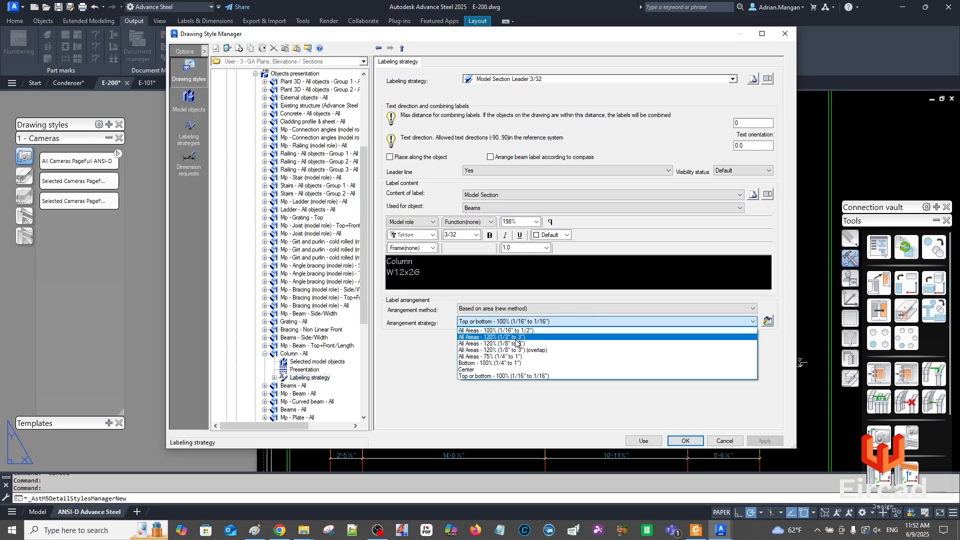
{"action": "left_click", "coordinate": [498, 364]}
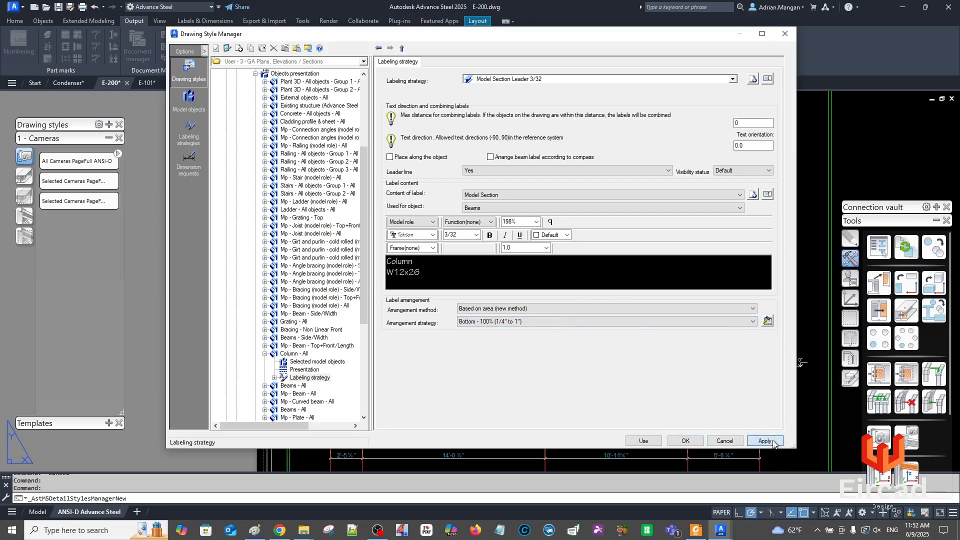
Save the drawing style changes and apply the style to the gridline J elevation detail view
{"action": "left_click", "coordinate": [685, 440]}
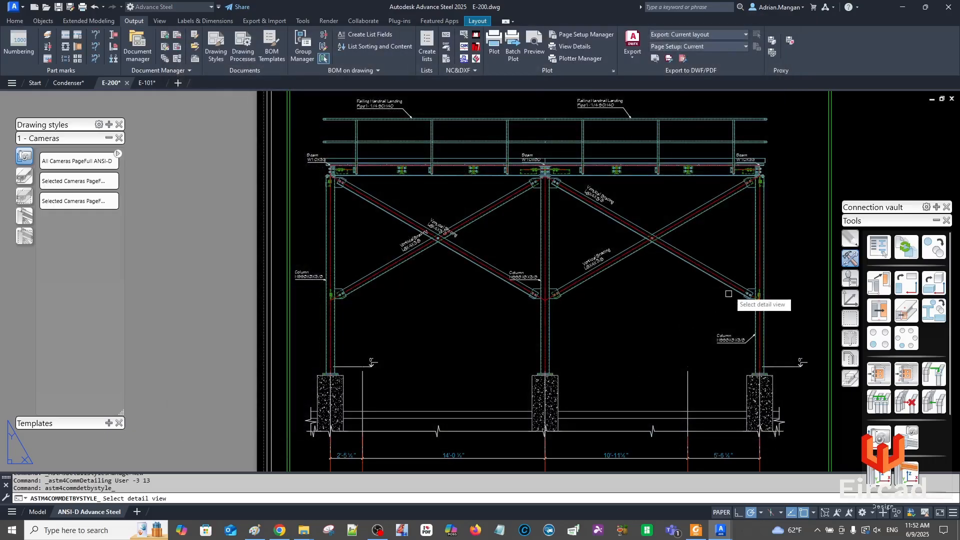
{"action": "left_click", "coordinate": [730, 283]}
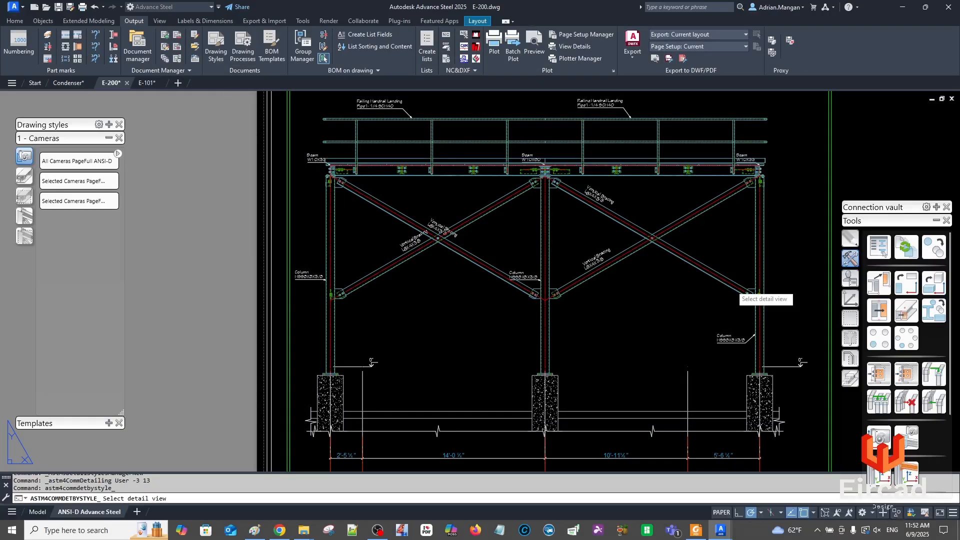
{"action": "left_click", "coordinate": [731, 285]}
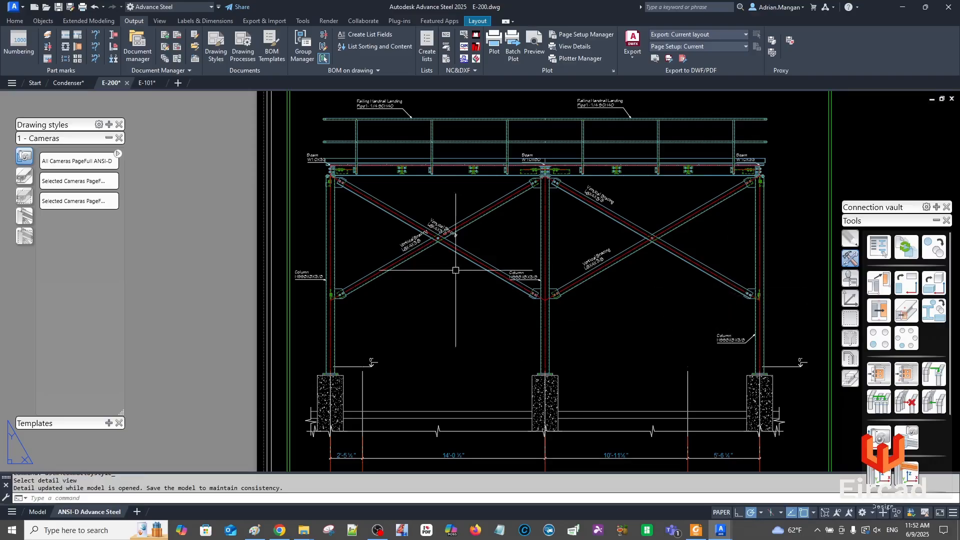
Slide both Vertical Bracing labels in the left bay away from the brace crossing, along their braces toward the outer left column
{"action": "left_click", "coordinate": [414, 237]}
{"action": "left_click_drag", "start_coordinate": [407, 242], "coordinate": [369, 268]}
{"action": "left_click", "coordinate": [434, 224]}
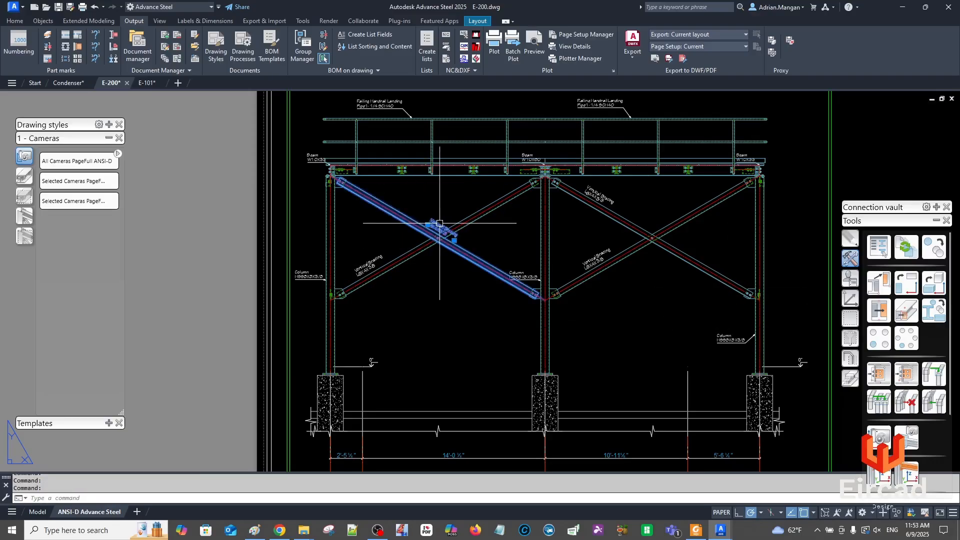
{"action": "left_click_drag", "start_coordinate": [434, 224], "coordinate": [373, 183]}
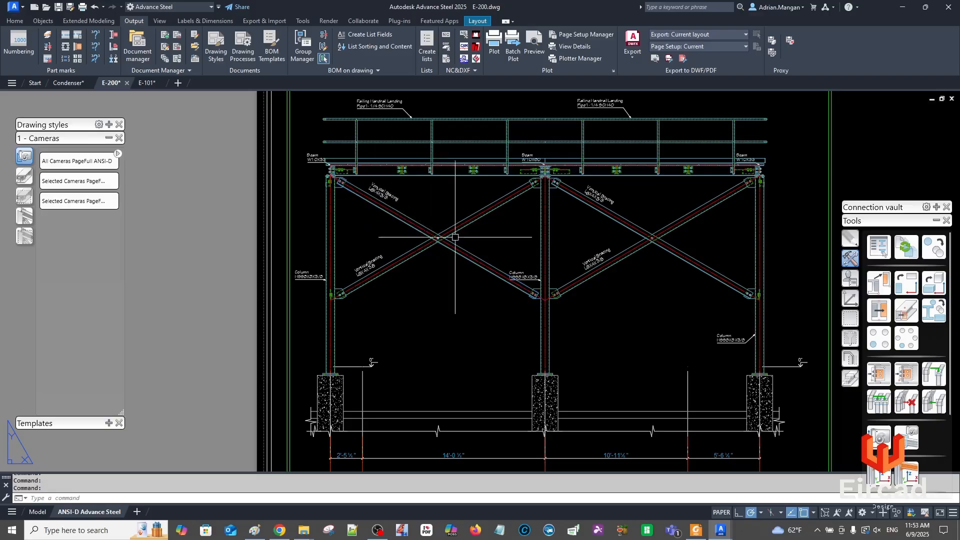
Move the whole gridline J elevation view off the sheet into the empty space to its left
{"action": "scroll", "coordinate": [522, 272], "scroll_direction": "down", "scroll_amount": 2}
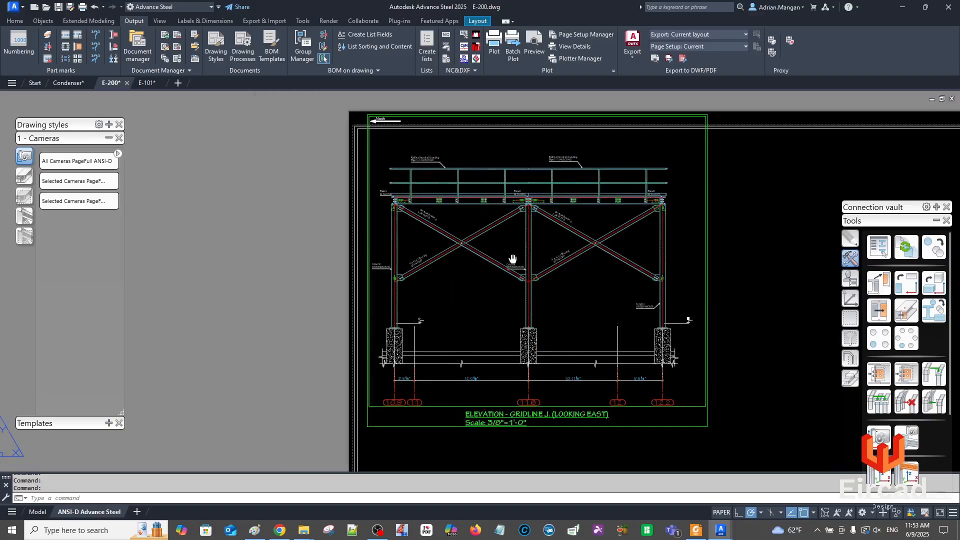
{"action": "scroll", "coordinate": [488, 256], "scroll_direction": "down", "scroll_amount": 2}
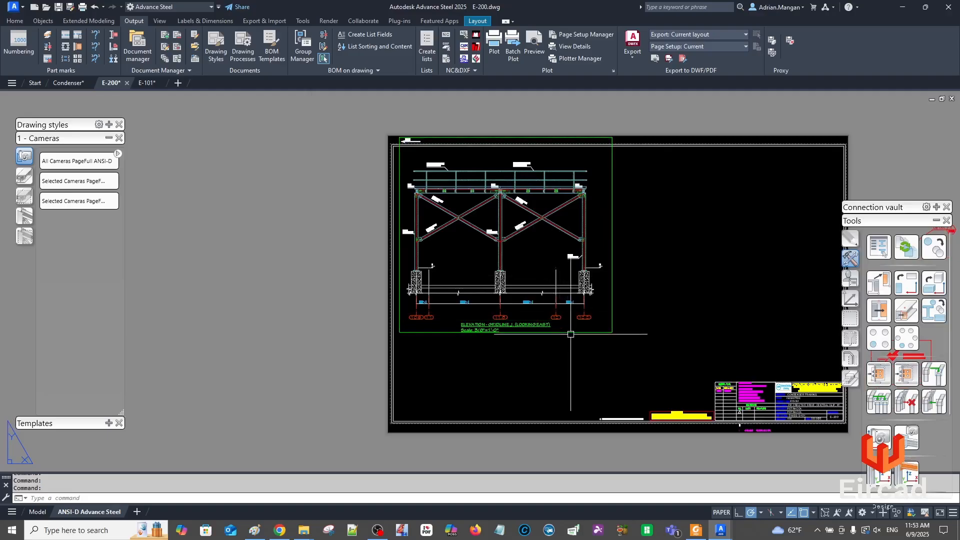
{"action": "left_click_drag", "start_coordinate": [555, 333], "coordinate": [306, 355]}
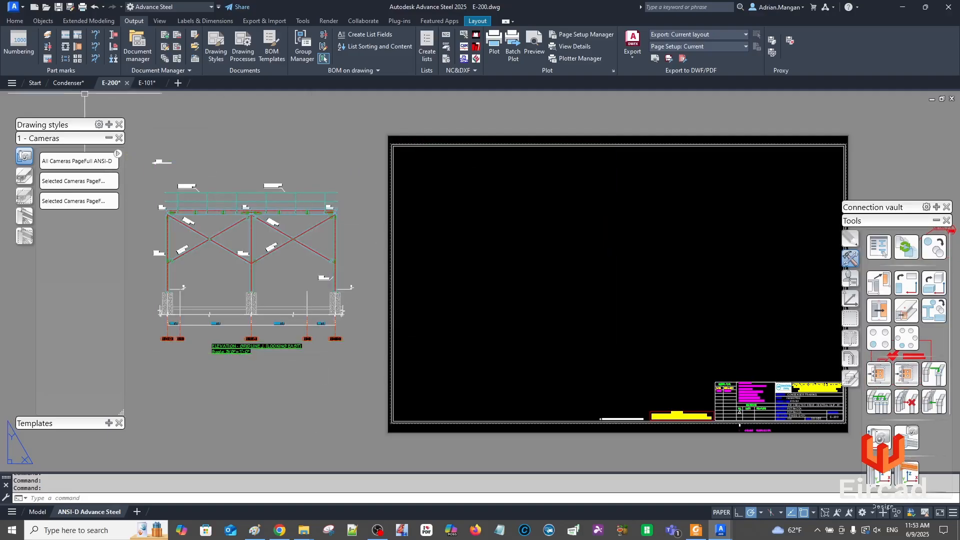
Switch from drawing E-200 to the Condenser model
{"action": "left_click", "coordinate": [34, 83]}
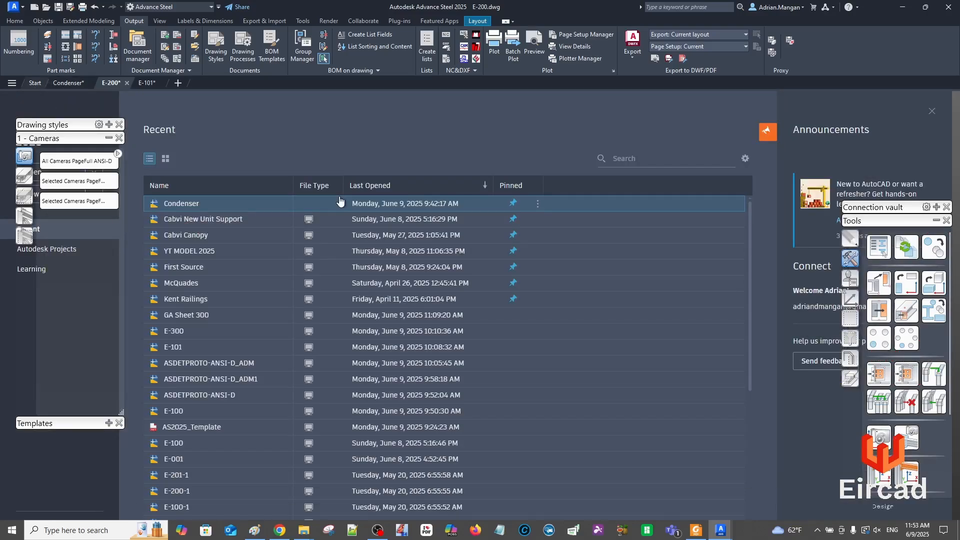
{"action": "left_click", "coordinate": [111, 83]}
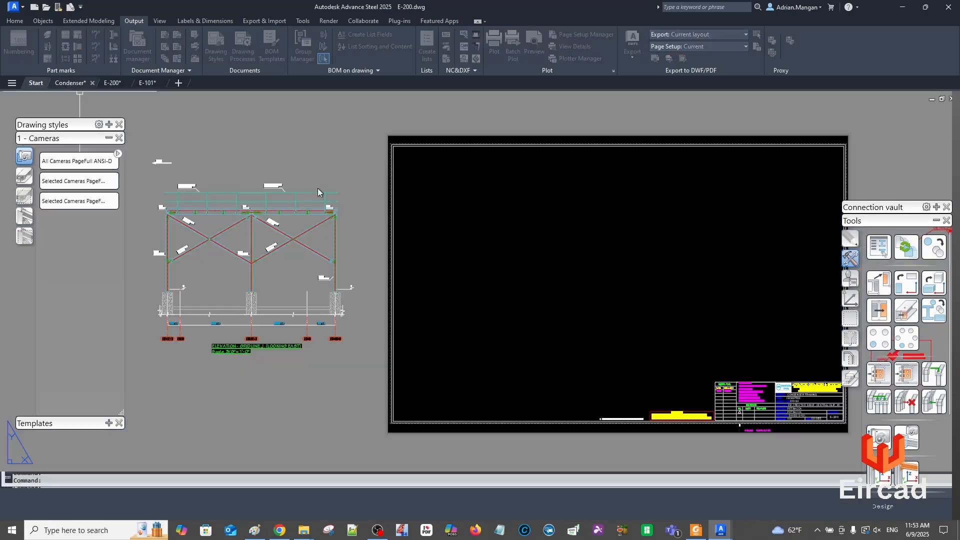
{"action": "left_click", "coordinate": [70, 83]}
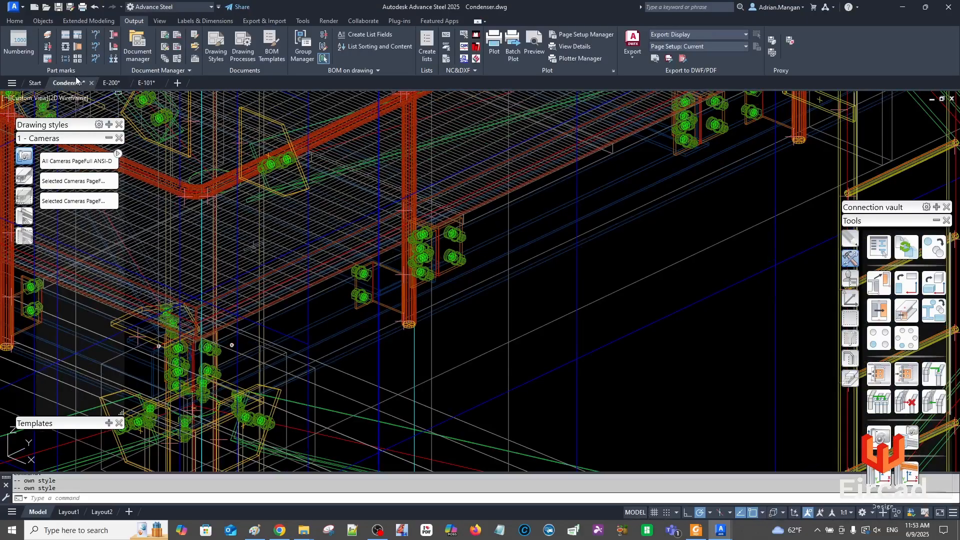
{"action": "scroll", "coordinate": [394, 194], "scroll_direction": "down", "scroll_amount": 7}
{"action": "middle_click_drag", "start_coordinate": [485, 207], "coordinate": [582, 217]}
{"action": "scroll", "coordinate": [583, 217], "scroll_direction": "down", "scroll_amount": 2}
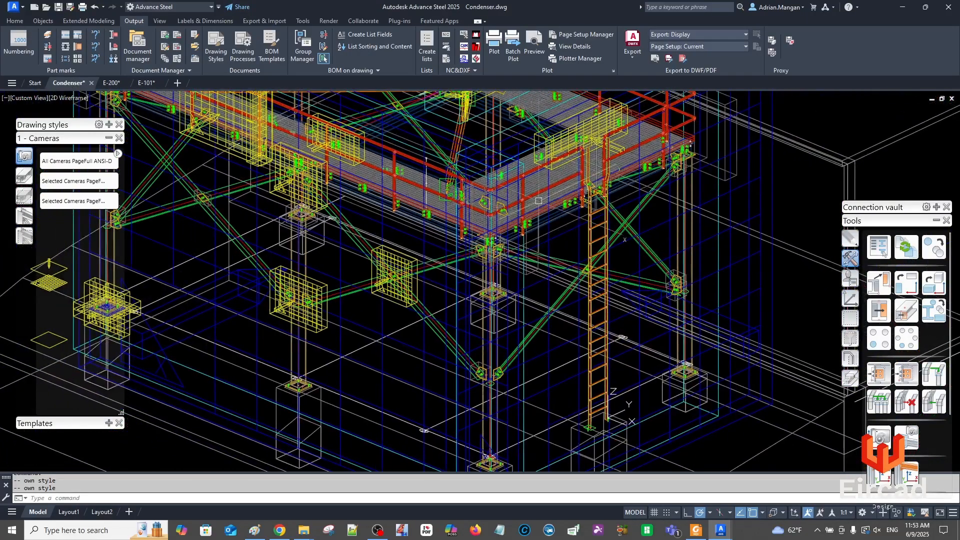
Run the Selected Cameras drawing process on the gridline J camera, adding its view to the existing drawing E-200.dwg
{"action": "left_click", "coordinate": [421, 134]}
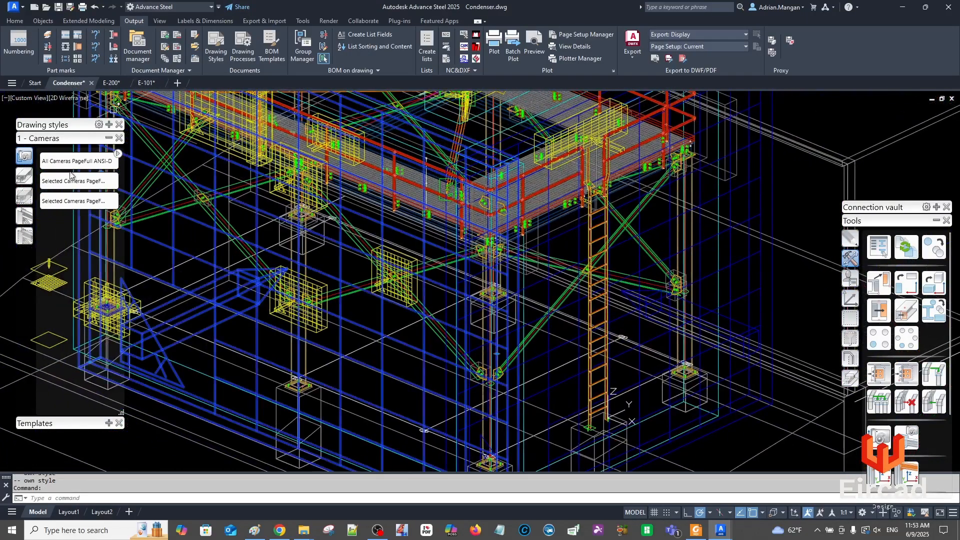
{"action": "left_click", "coordinate": [73, 202]}
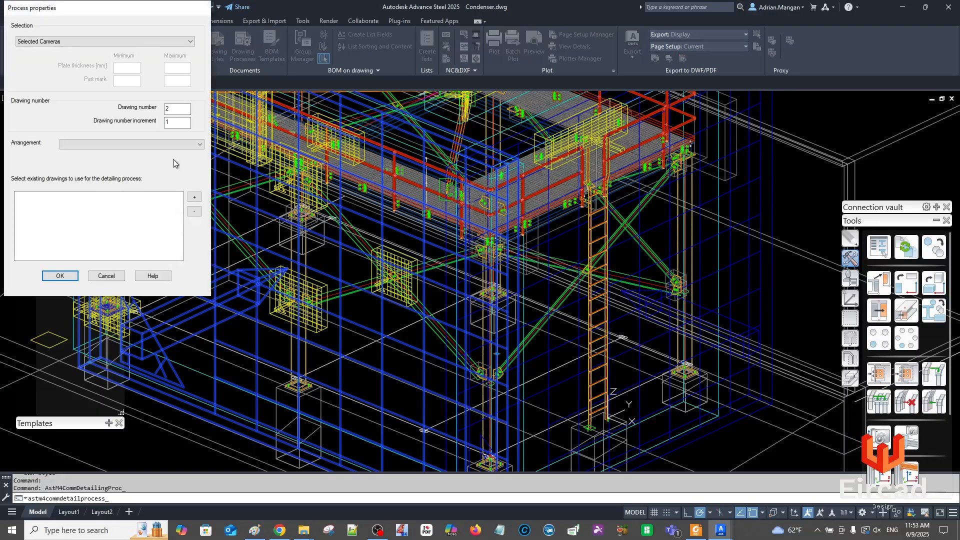
{"action": "left_click", "coordinate": [194, 196]}
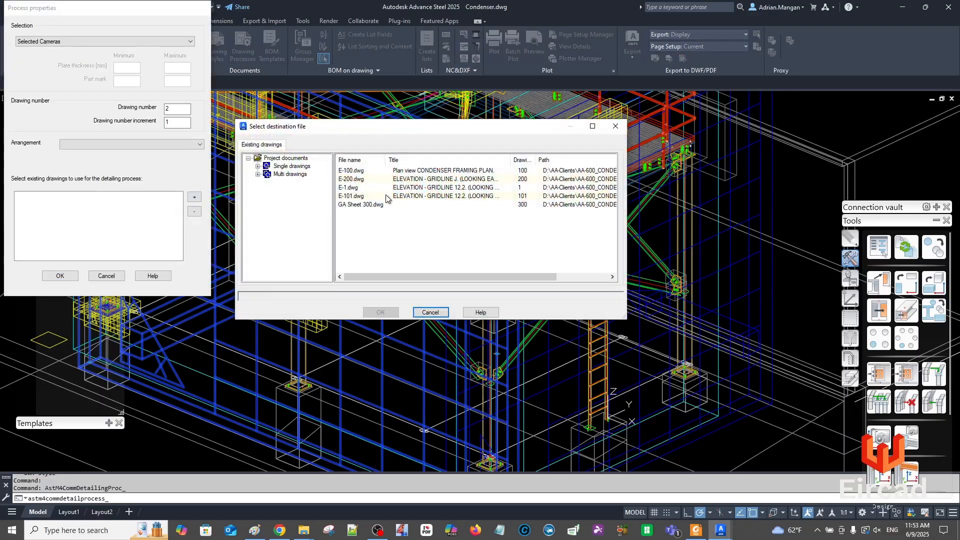
{"action": "left_click", "coordinate": [365, 180]}
{"action": "left_click", "coordinate": [381, 312]}
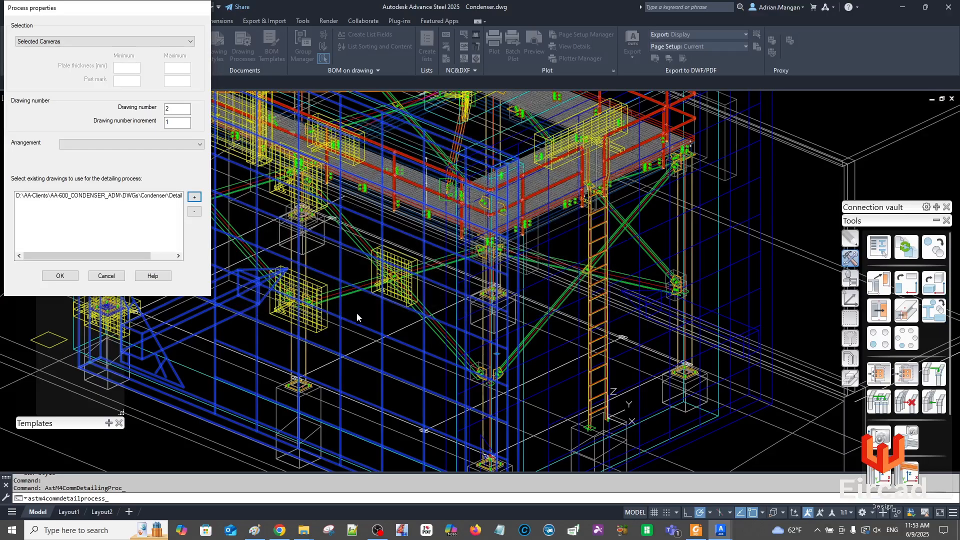
{"action": "left_click", "coordinate": [60, 275]}
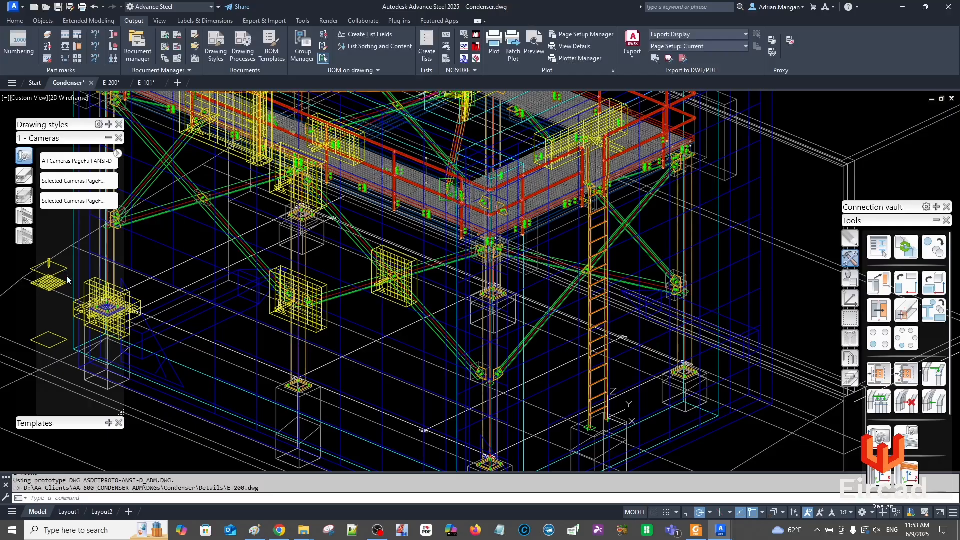
Switch to drawing E-200 and examine the column, beam, bracing and handrail label placement in the new gridline J elevation
{"action": "left_click", "coordinate": [110, 82]}
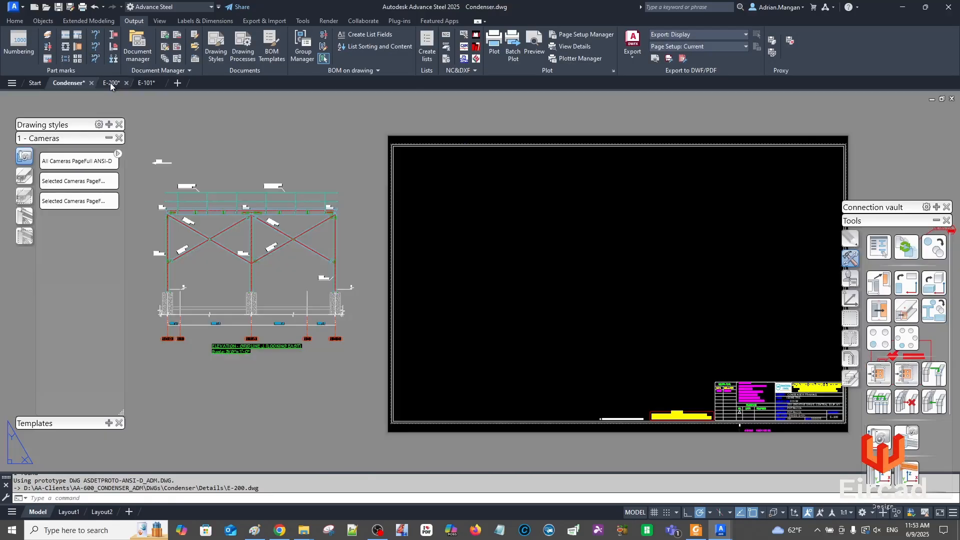
{"action": "scroll", "coordinate": [499, 168], "scroll_direction": "up", "scroll_amount": 5}
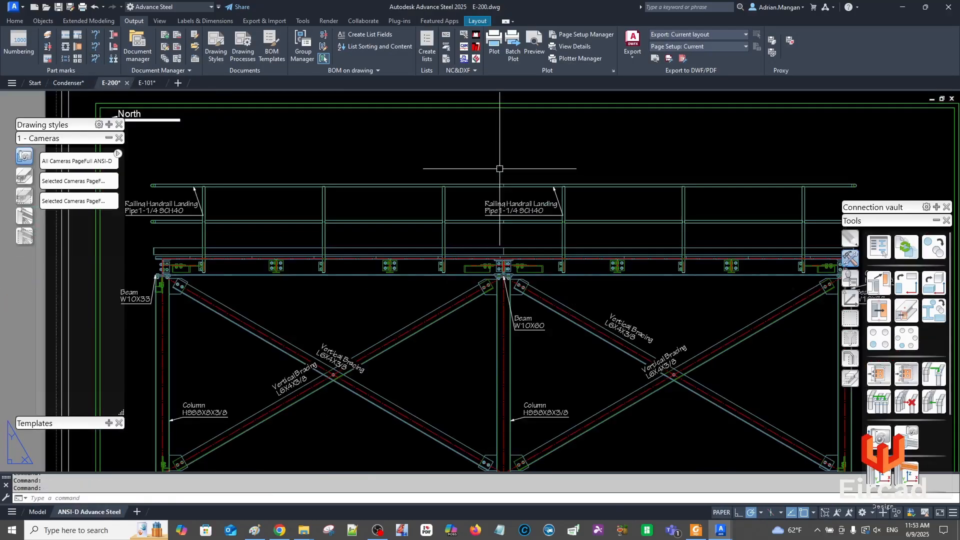
{"action": "scroll", "coordinate": [500, 169], "scroll_direction": "down", "scroll_amount": 5}
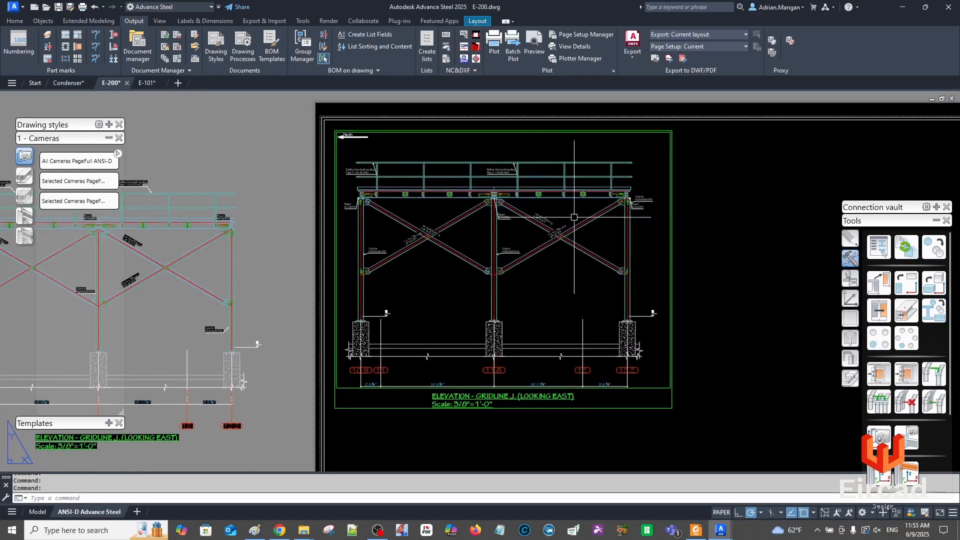
{"action": "scroll", "coordinate": [592, 219], "scroll_direction": "up", "scroll_amount": 3}
{"action": "scroll", "coordinate": [679, 176], "scroll_direction": "up", "scroll_amount": 3}
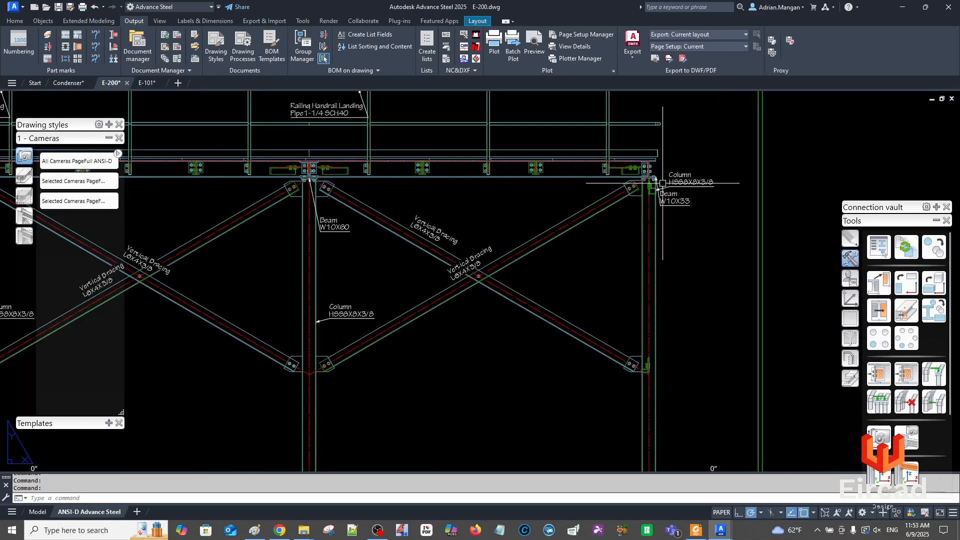
{"action": "left_click", "coordinate": [679, 176]}
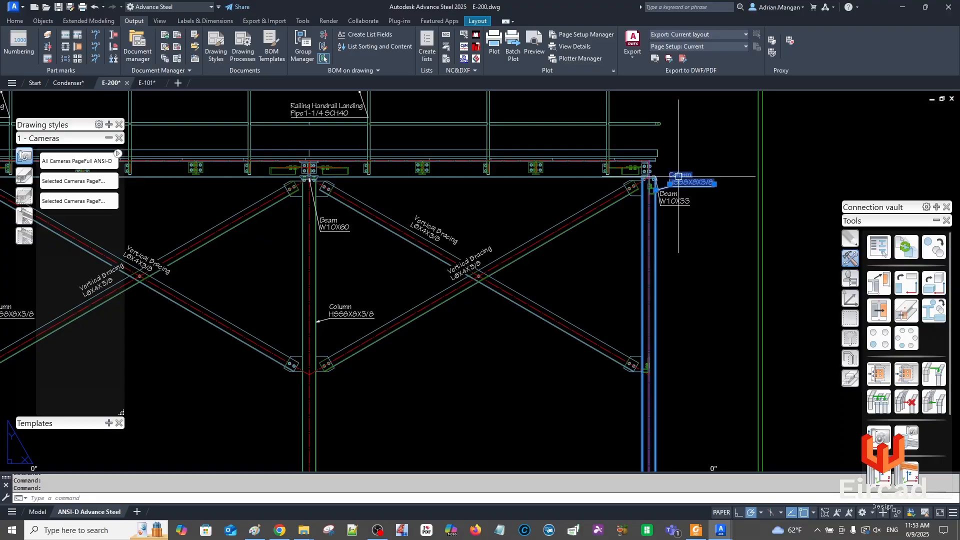
{"action": "scroll", "coordinate": [678, 176], "scroll_direction": "down", "scroll_amount": 4}
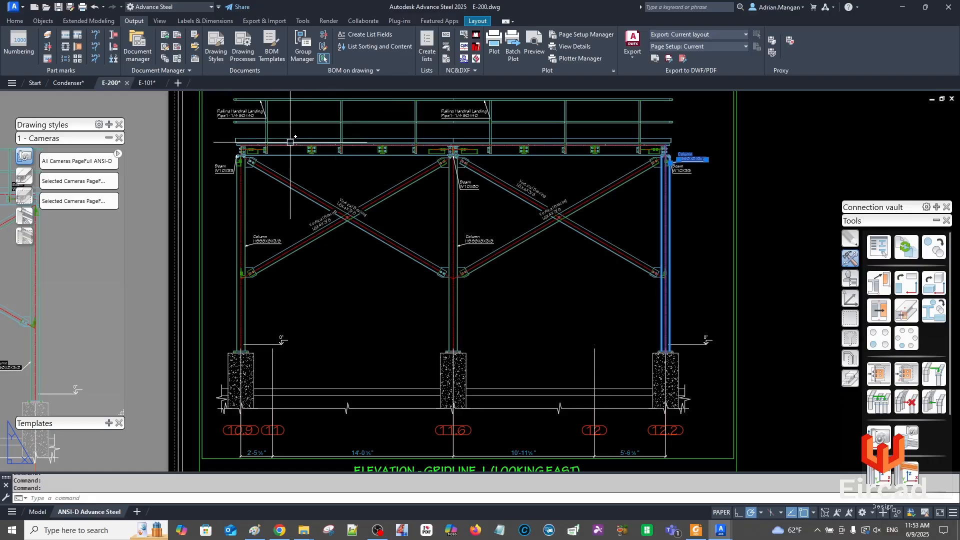
{"action": "scroll", "coordinate": [317, 178], "scroll_direction": "up", "scroll_amount": 4}
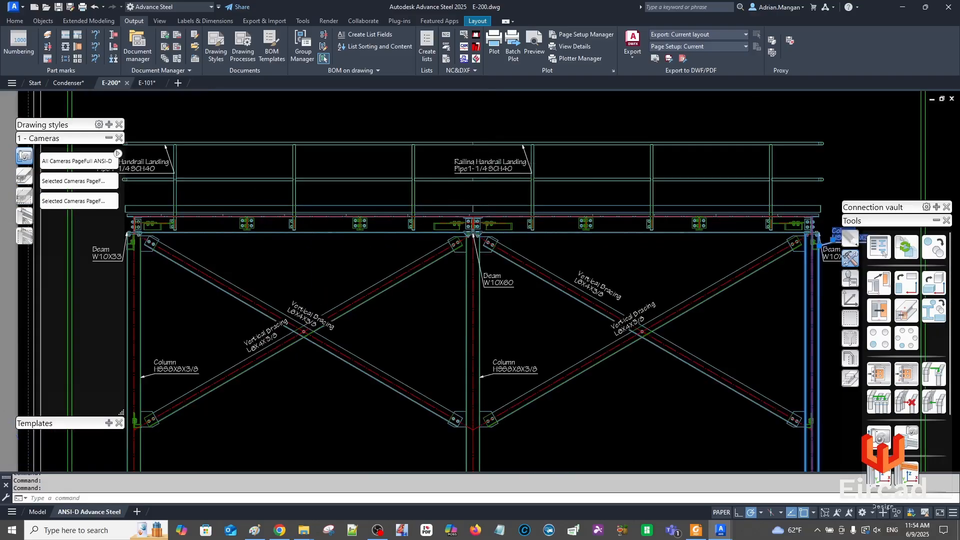
{"action": "scroll", "coordinate": [484, 162], "scroll_direction": "up", "scroll_amount": 2}
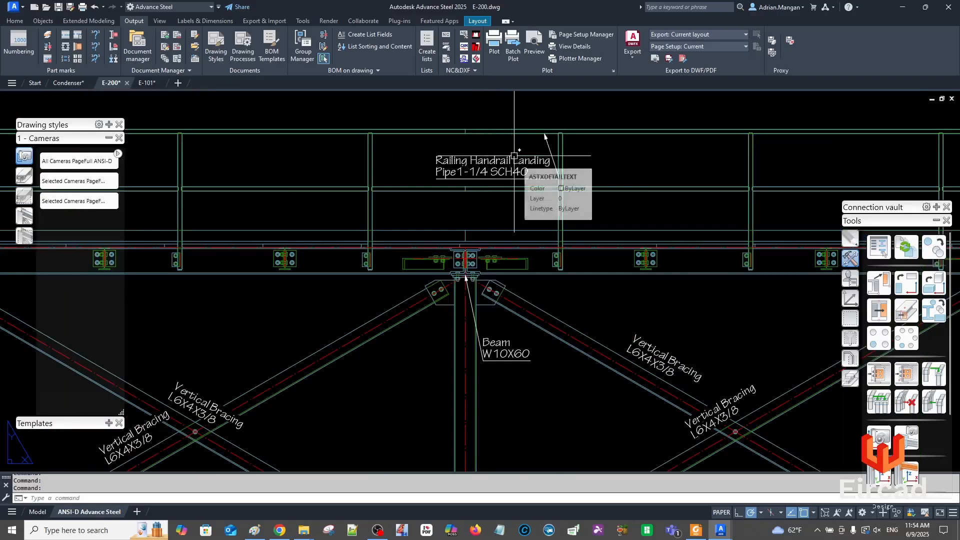
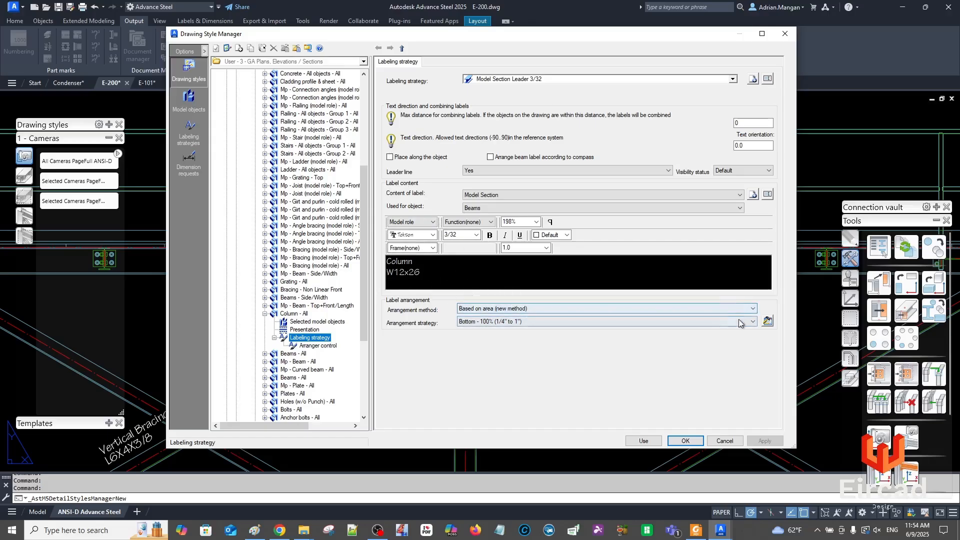
Set the Column - All label arrangement strategy to Top or bottom - 100% (1/16" to 1/16") and save the drawing style
{"action": "left_click", "coordinate": [636, 322]}
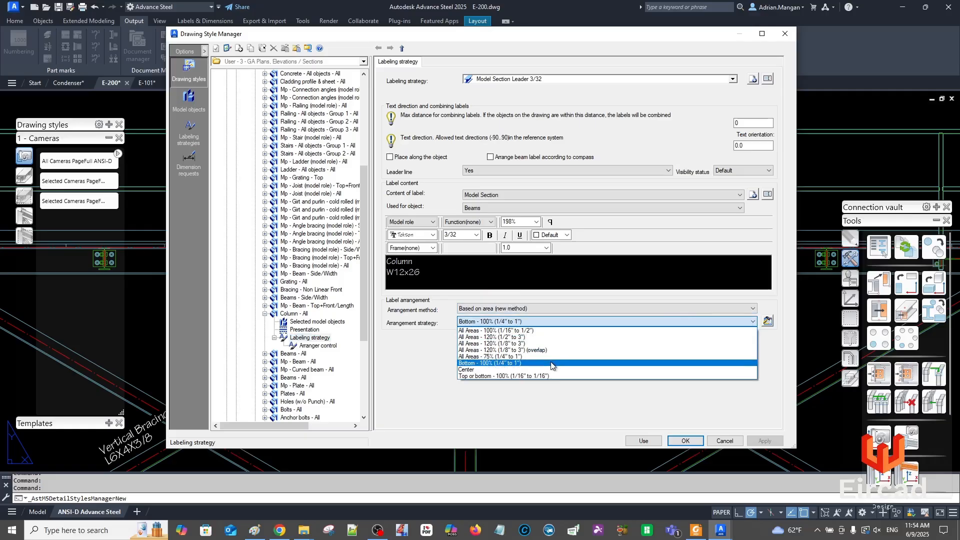
{"action": "left_click", "coordinate": [515, 376]}
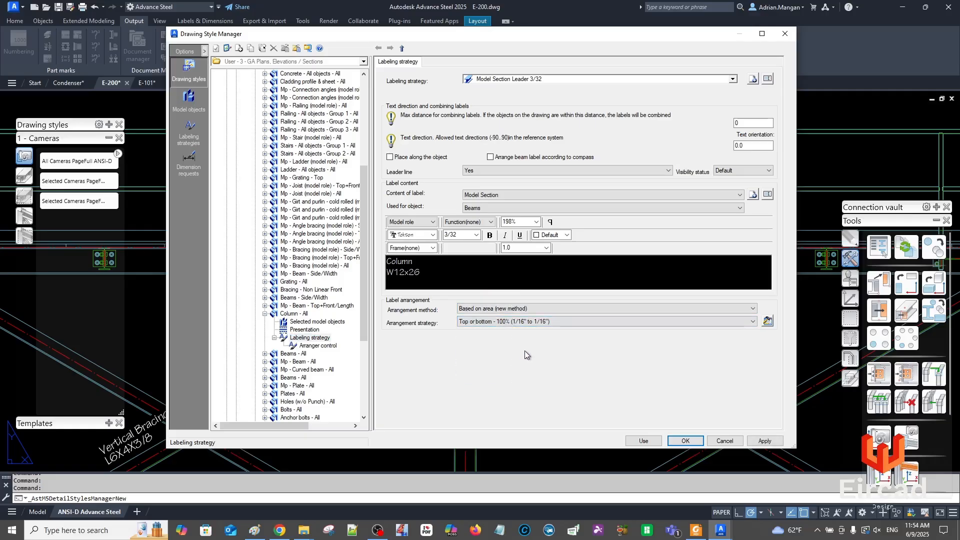
{"action": "left_click", "coordinate": [764, 440]}
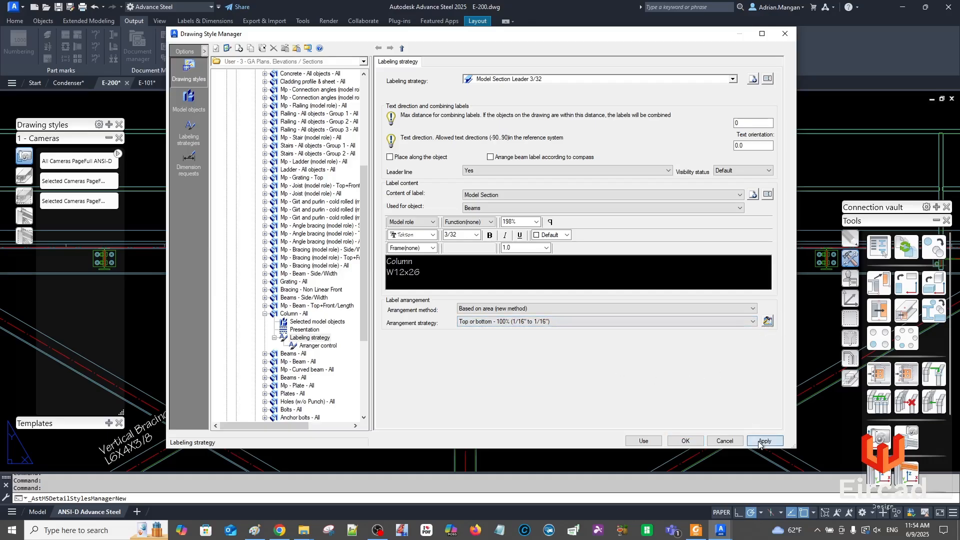
{"action": "left_click", "coordinate": [684, 442]}
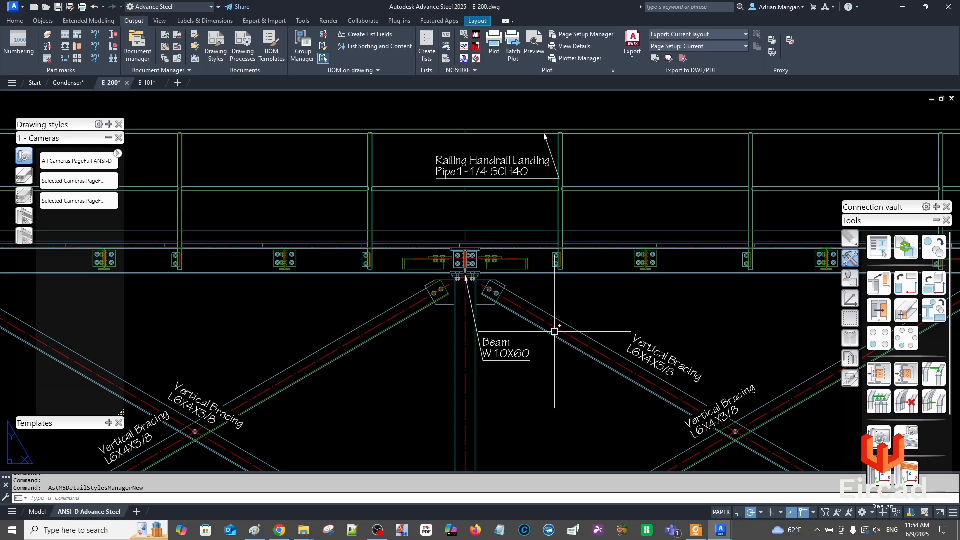
Delete the gridline J elevation view from sheet E-200
{"action": "scroll", "coordinate": [554, 331], "scroll_direction": "down", "scroll_amount": 6}
{"action": "middle_click_drag", "start_coordinate": [550, 323], "coordinate": [475, 253]}
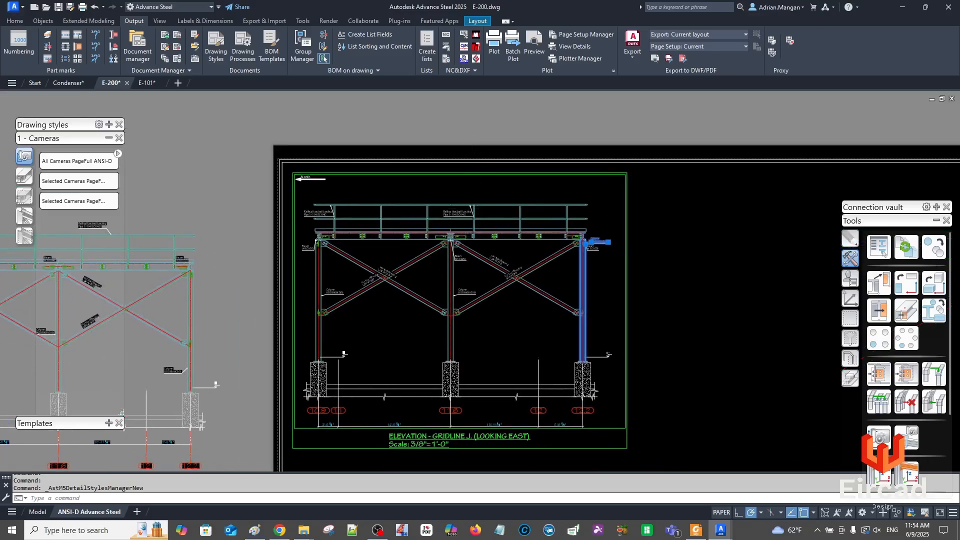
{"action": "scroll", "coordinate": [474, 220], "scroll_direction": "up", "scroll_amount": 4}
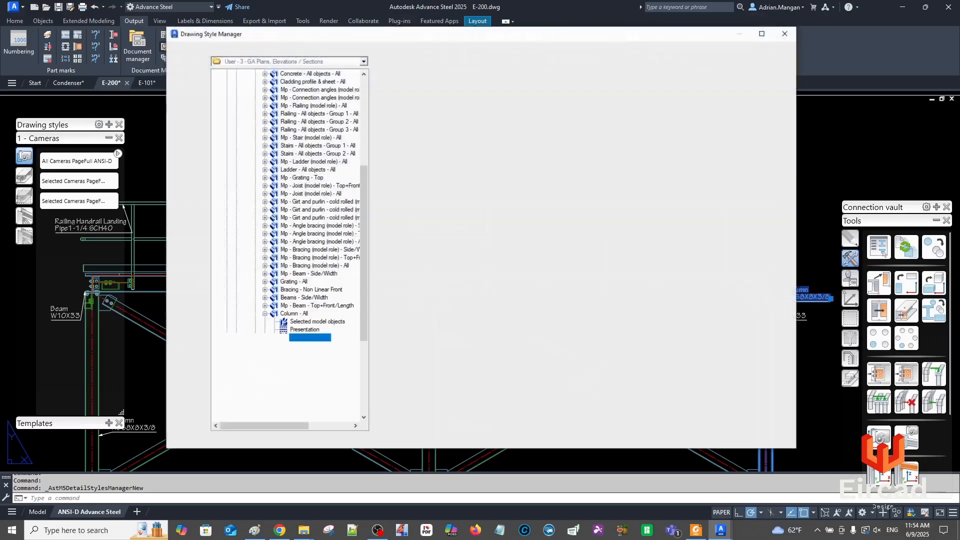
{"action": "key", "text": "Escape"}
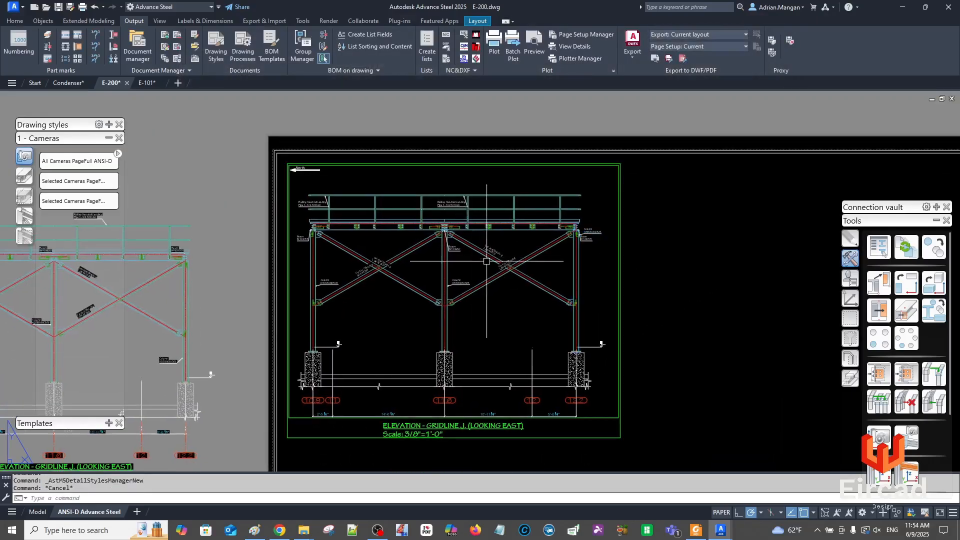
{"action": "left_click", "coordinate": [564, 438]}
{"action": "key", "text": "Delete"}
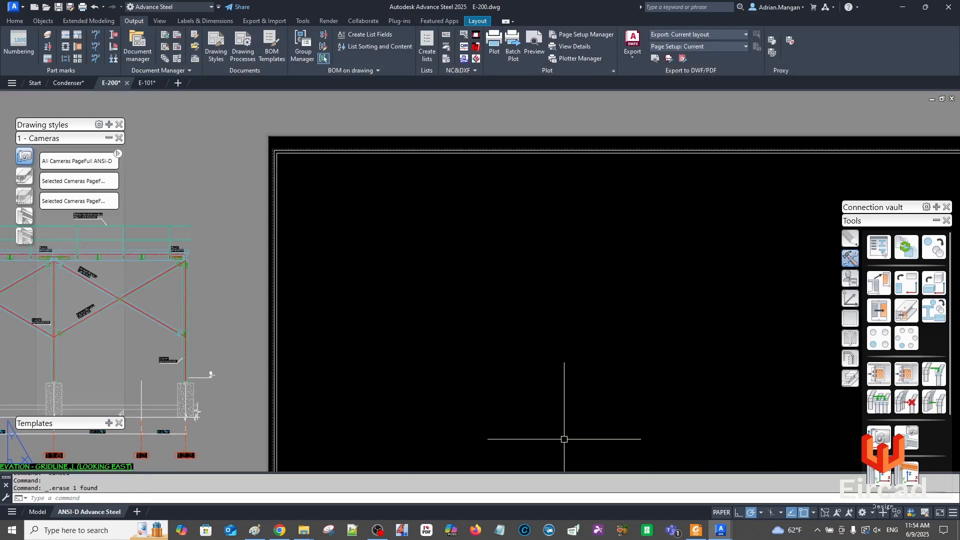
In the Condenser model, rerun the Selected Cameras process for the gridline J camera, using existing drawing E-200.dwg as the destination
{"action": "left_click", "coordinate": [65, 83]}
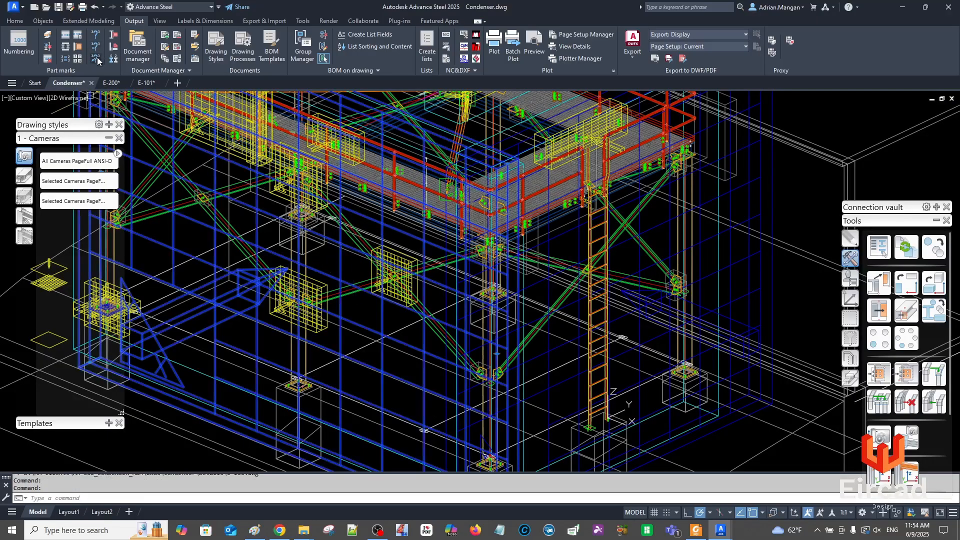
{"action": "left_click", "coordinate": [75, 200]}
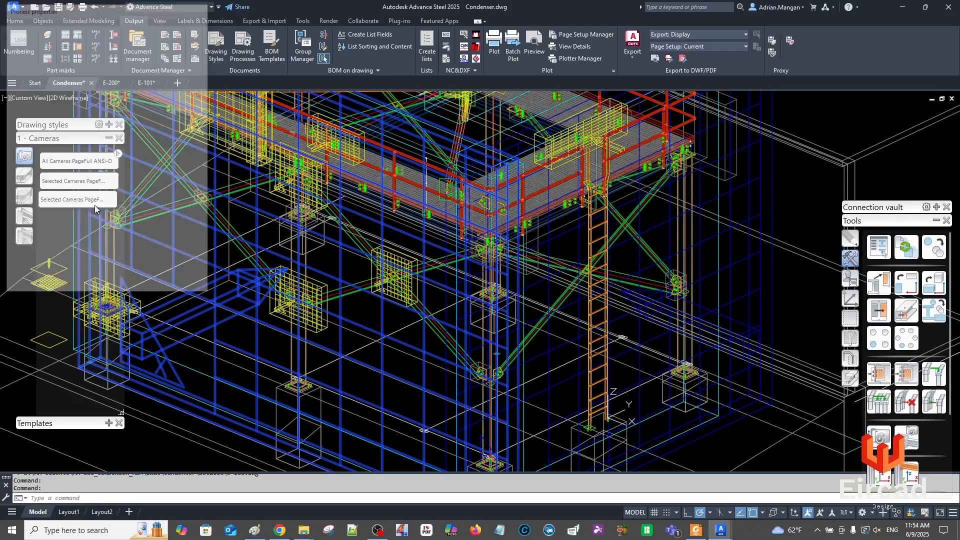
{"action": "left_click", "coordinate": [195, 198]}
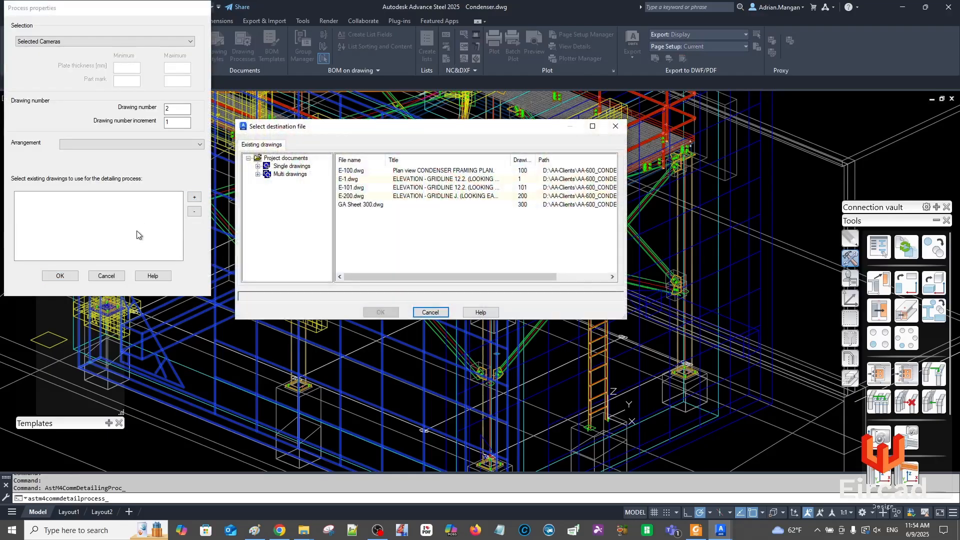
{"action": "left_click", "coordinate": [347, 195]}
{"action": "left_click", "coordinate": [381, 312]}
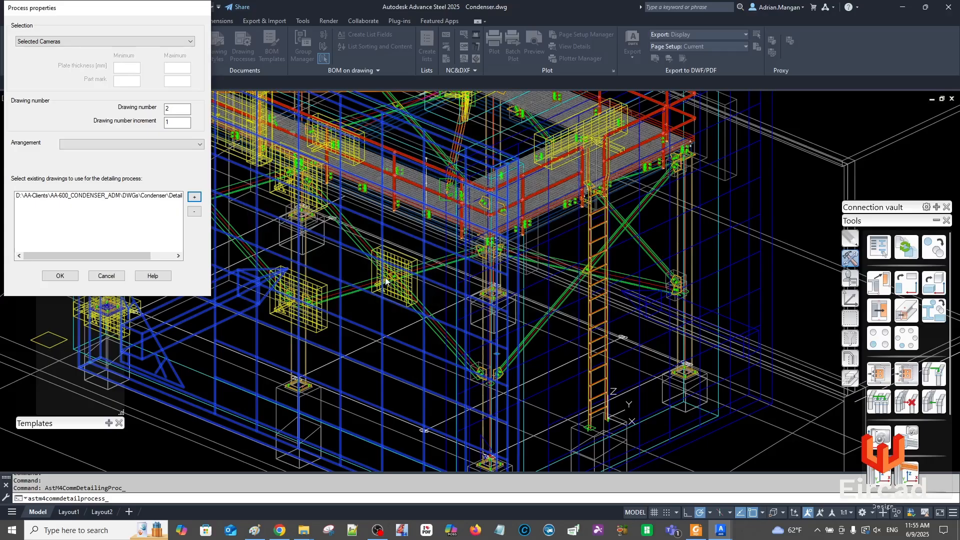
{"action": "left_click", "coordinate": [59, 276]}
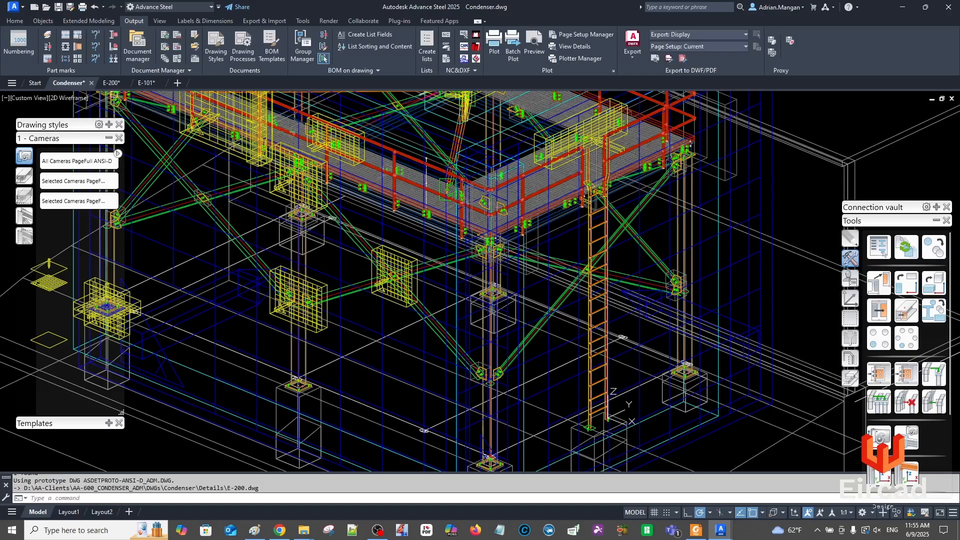
Return to drawing E-200 and move the left Railing Handrail Landing label slightly up and right from the top rail
{"action": "left_click", "coordinate": [114, 83]}
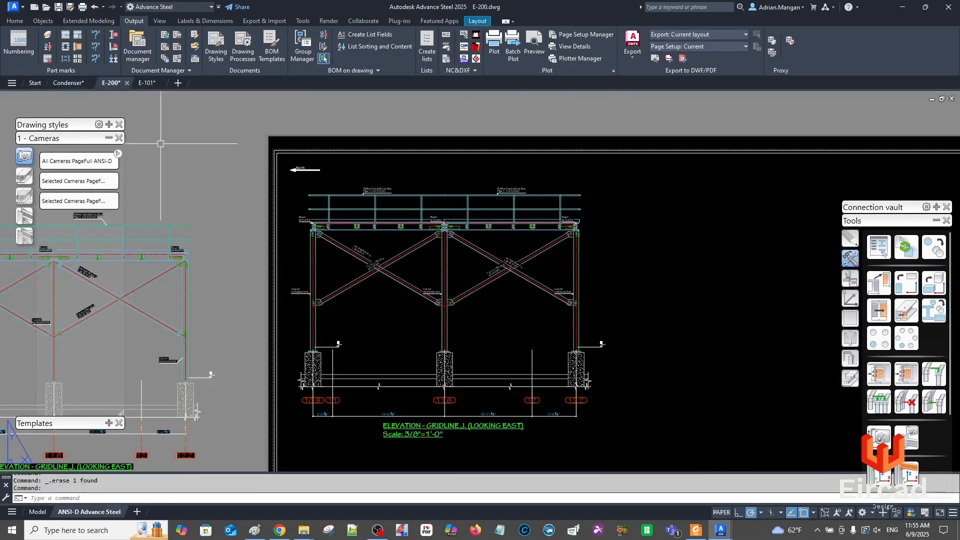
{"action": "scroll", "coordinate": [364, 193], "scroll_direction": "up", "scroll_amount": 4}
{"action": "left_click", "coordinate": [364, 195]}
{"action": "scroll", "coordinate": [363, 195], "scroll_direction": "up", "scroll_amount": 2}
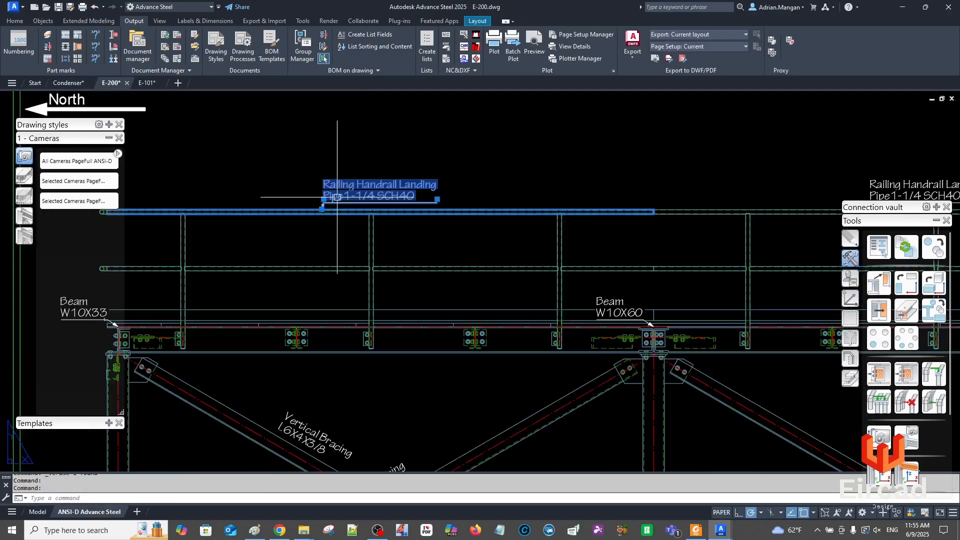
{"action": "left_click", "coordinate": [323, 200]}
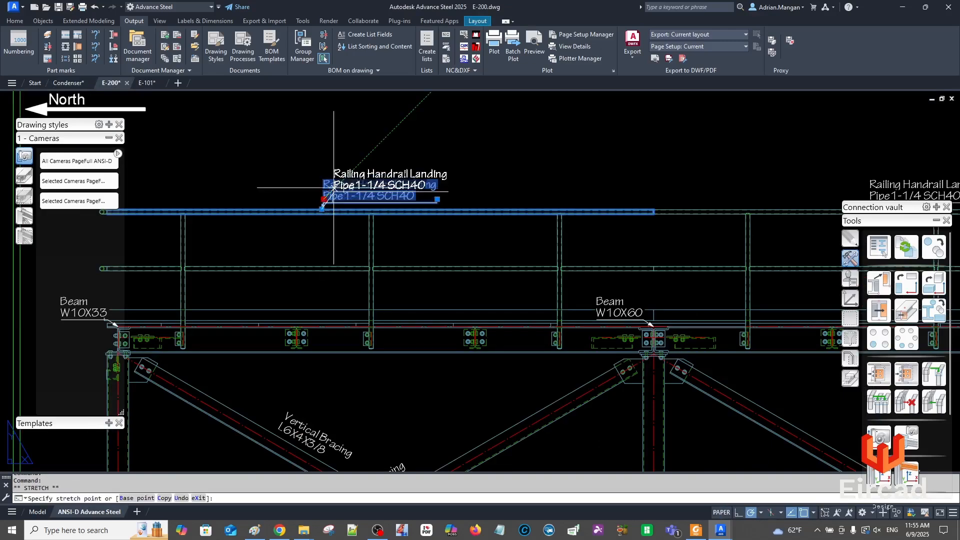
{"action": "scroll", "coordinate": [410, 159], "scroll_direction": "down", "scroll_amount": 5}
{"action": "scroll", "coordinate": [396, 173], "scroll_direction": "up", "scroll_amount": 4}
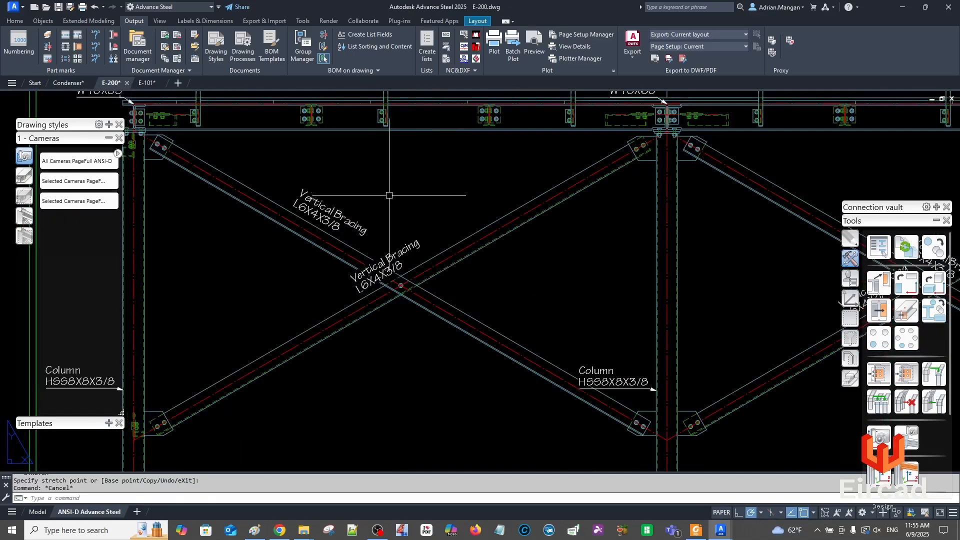
{"action": "key", "text": "Escape"}
Slide the left bay's two Vertical Bracing labels along their braces, away from the crossing and toward the column at gridline 10.9
{"action": "left_click_drag", "start_coordinate": [339, 295], "coordinate": [202, 374]}
{"action": "left_click", "coordinate": [319, 225]}
{"action": "left_click_drag", "start_coordinate": [318, 225], "coordinate": [245, 183]}
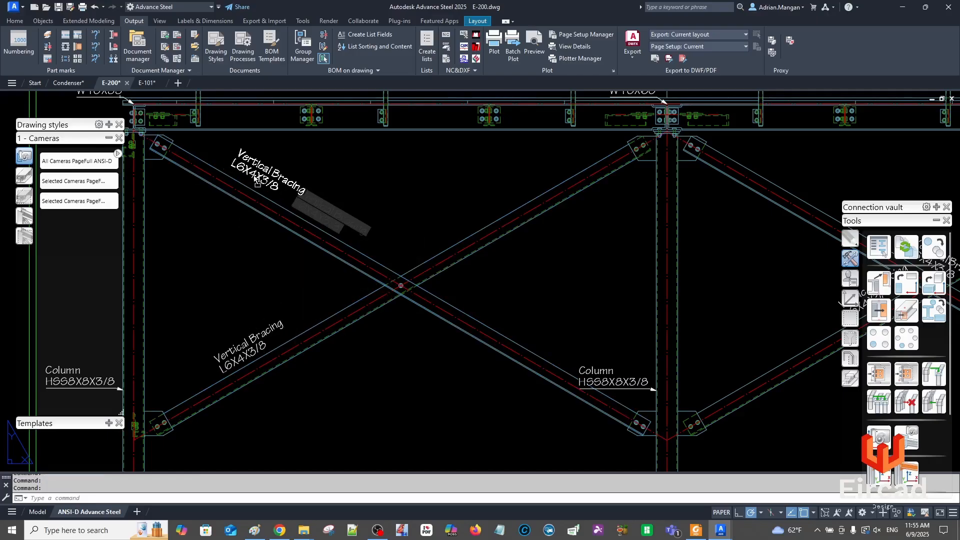
Move the middle column's HSS8X8X3/8 label below the brace connection and shift its leader arrow down the column
{"action": "scroll", "coordinate": [245, 182], "scroll_direction": "down", "scroll_amount": 10}
{"action": "scroll", "coordinate": [374, 236], "scroll_direction": "up", "scroll_amount": 8}
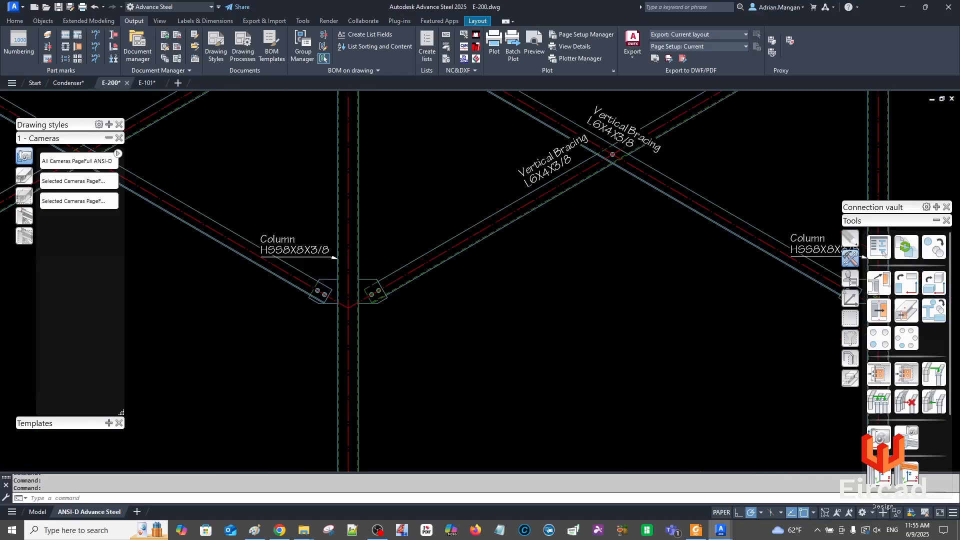
{"action": "scroll", "coordinate": [325, 229], "scroll_direction": "down", "scroll_amount": 6}
{"action": "scroll", "coordinate": [358, 187], "scroll_direction": "up", "scroll_amount": 5}
{"action": "left_click", "coordinate": [320, 220]}
{"action": "left_click", "coordinate": [305, 224]}
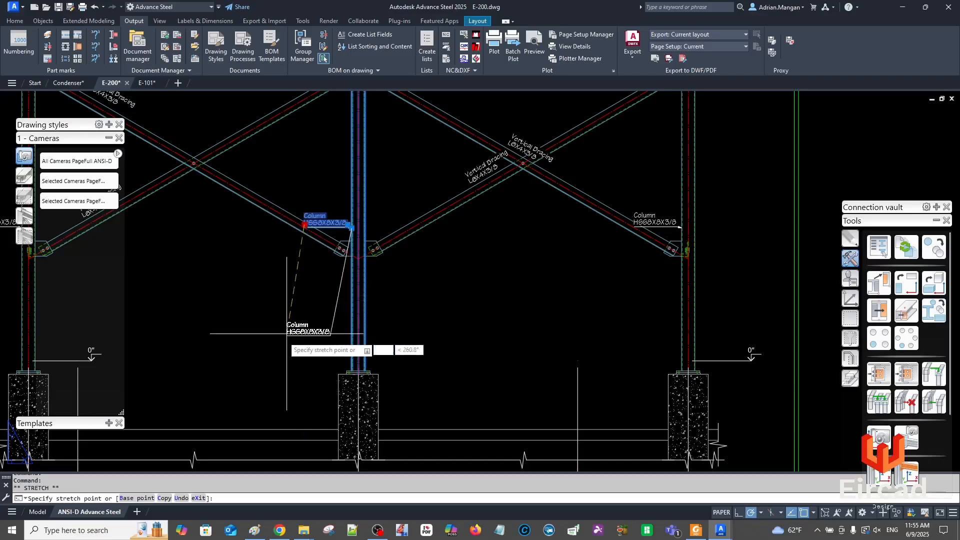
{"action": "left_click", "coordinate": [282, 342]}
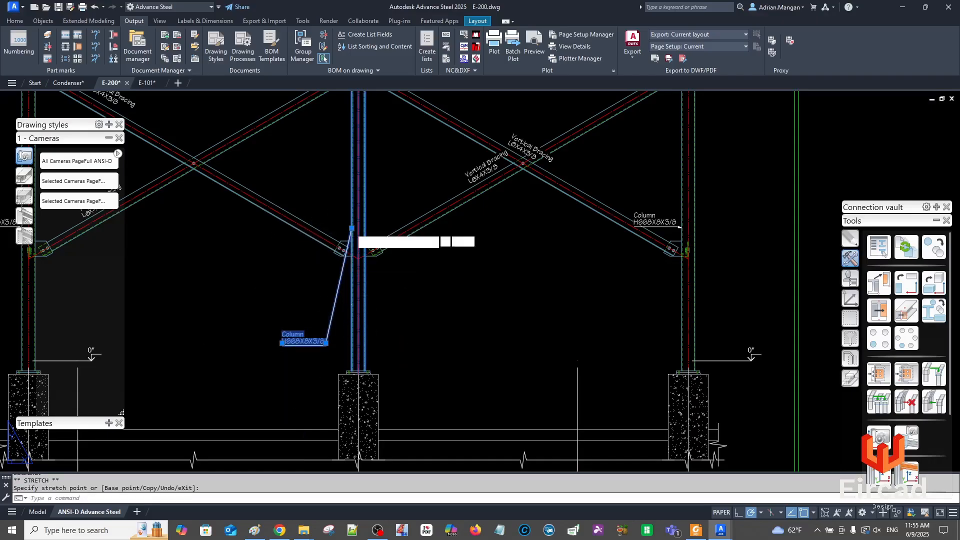
{"action": "left_click", "coordinate": [351, 228]}
{"action": "key", "text": "Escape"}
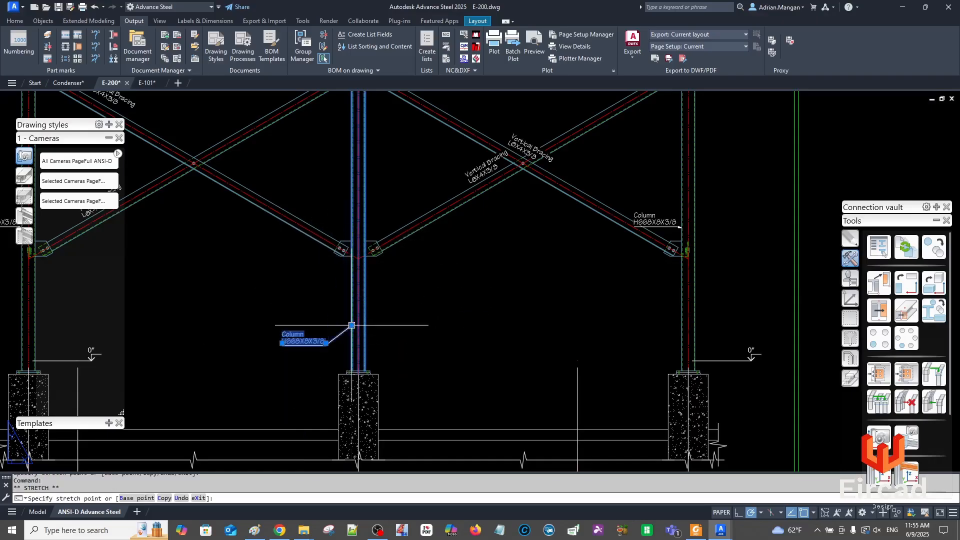
Move the column label at gridline 10.9 below the brace connection and lower its leader arrow along the column
{"action": "scroll", "coordinate": [371, 299], "scroll_direction": "down", "scroll_amount": 5}
{"action": "scroll", "coordinate": [300, 260], "scroll_direction": "up", "scroll_amount": 5}
{"action": "left_click", "coordinate": [336, 224]}
{"action": "left_click", "coordinate": [319, 231]}
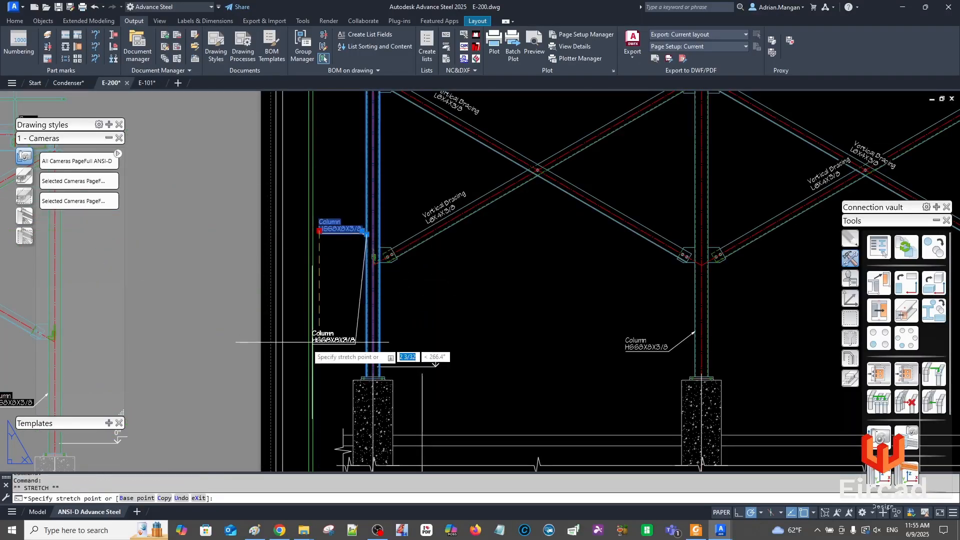
{"action": "left_click", "coordinate": [305, 344]}
{"action": "left_click", "coordinate": [366, 235]}
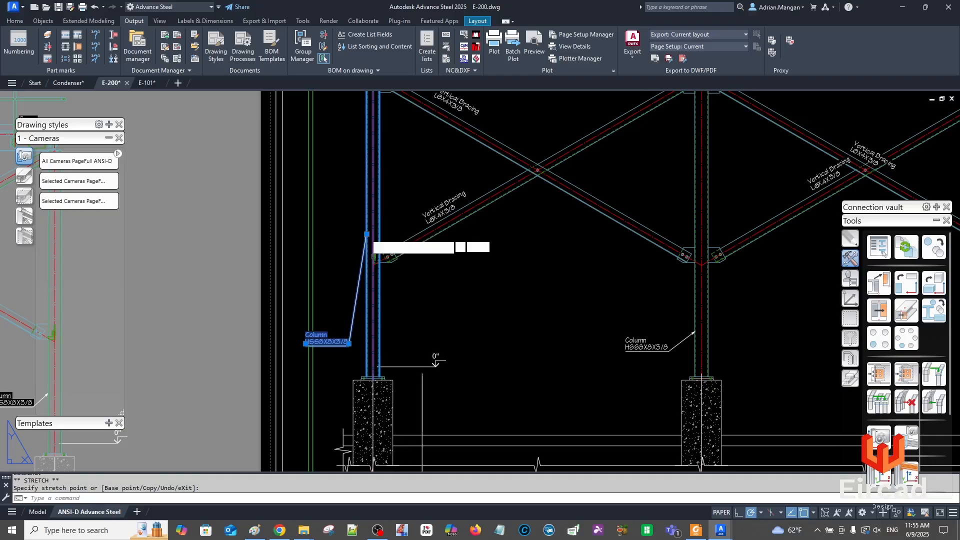
{"action": "key", "text": "Escape"}
{"action": "scroll", "coordinate": [366, 325], "scroll_direction": "down", "scroll_amount": 6}
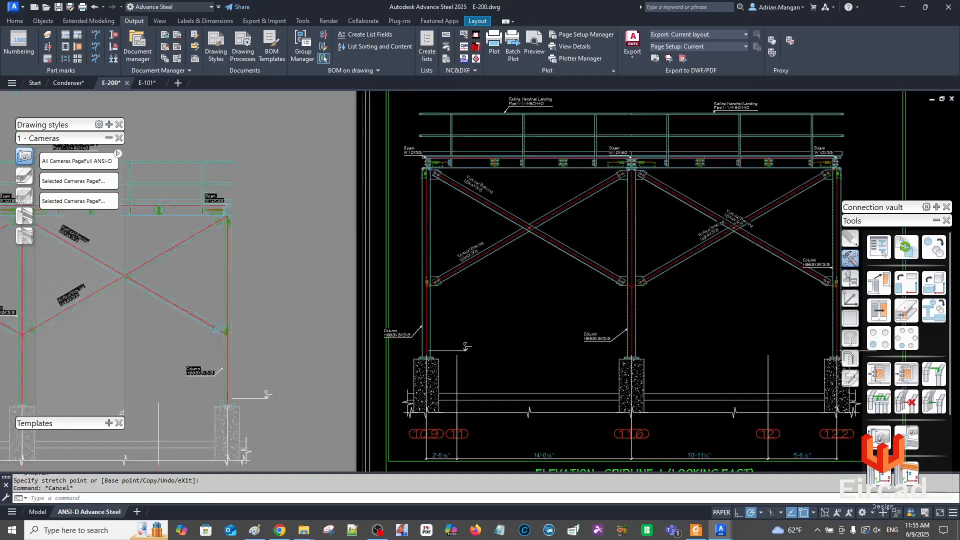
{"action": "scroll", "coordinate": [501, 272], "scroll_direction": "up", "scroll_amount": 2}
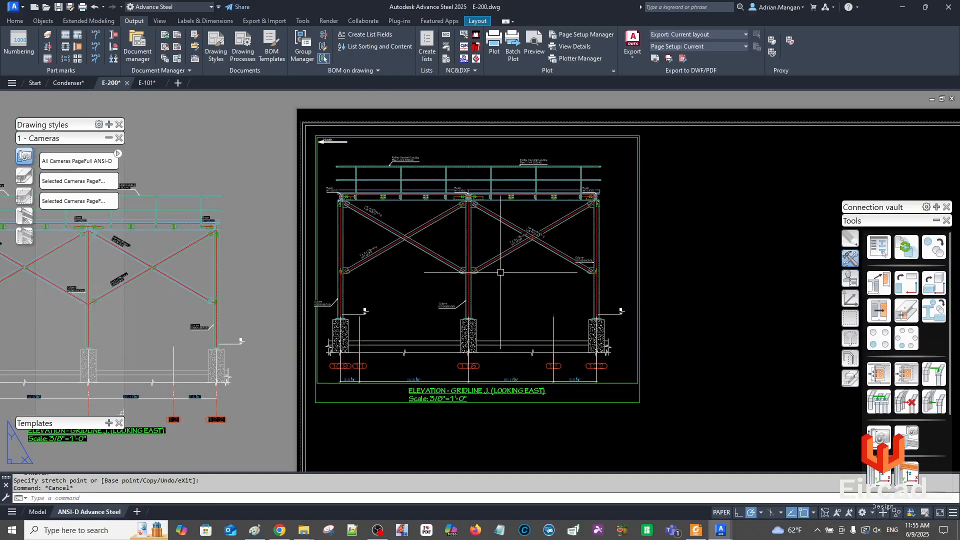
Move the gridline J elevation view slightly right on sheet E-200, clear of the sheet border
{"action": "scroll", "coordinate": [389, 244], "scroll_direction": "down", "scroll_amount": 2}
{"action": "middle_click_drag", "start_coordinate": [390, 243], "coordinate": [363, 212]}
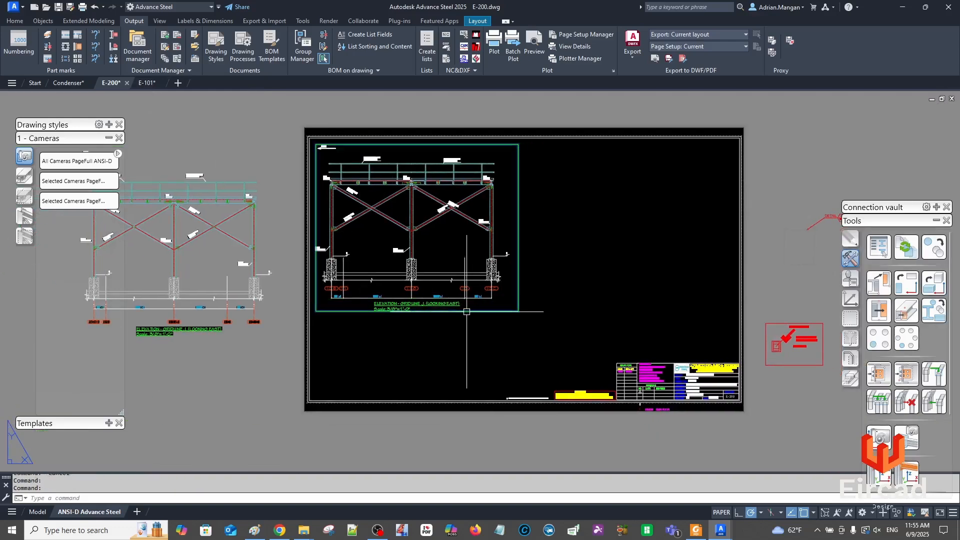
{"action": "left_click_drag", "start_coordinate": [467, 312], "coordinate": [502, 317]}
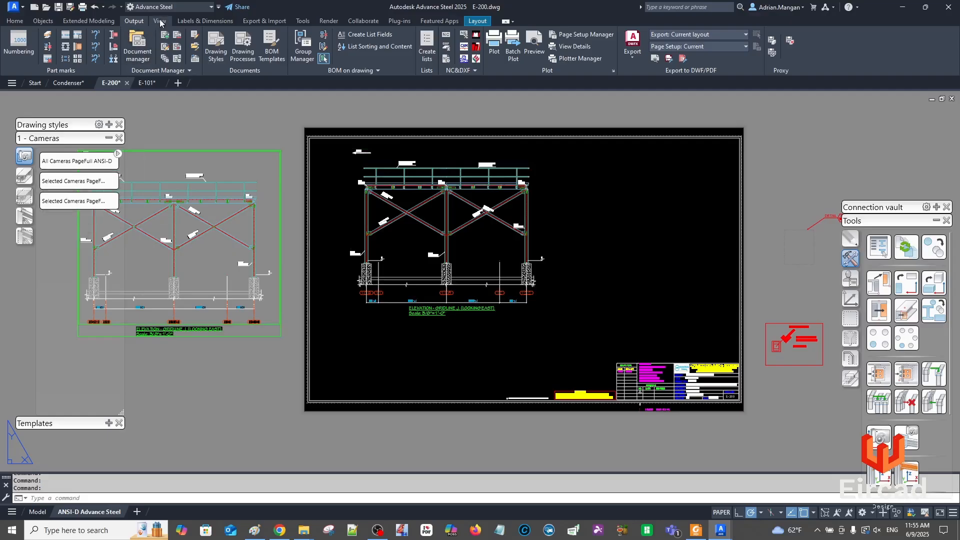
Open the Drawing Process Manager and display the user camera process step Selected Cameras PageFull ANSI-D ADM
{"action": "left_click", "coordinate": [167, 57]}
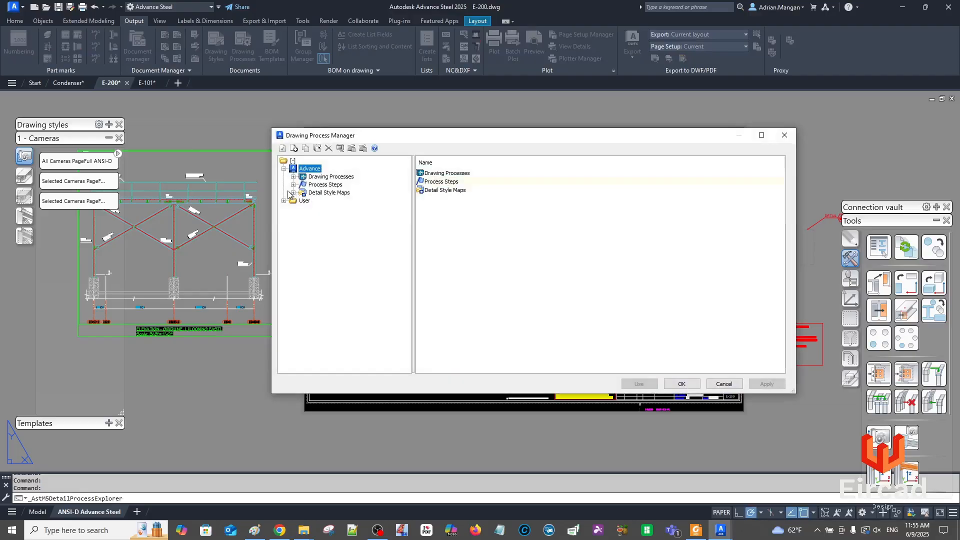
{"action": "left_click", "coordinate": [283, 201]}
{"action": "left_click", "coordinate": [293, 217]}
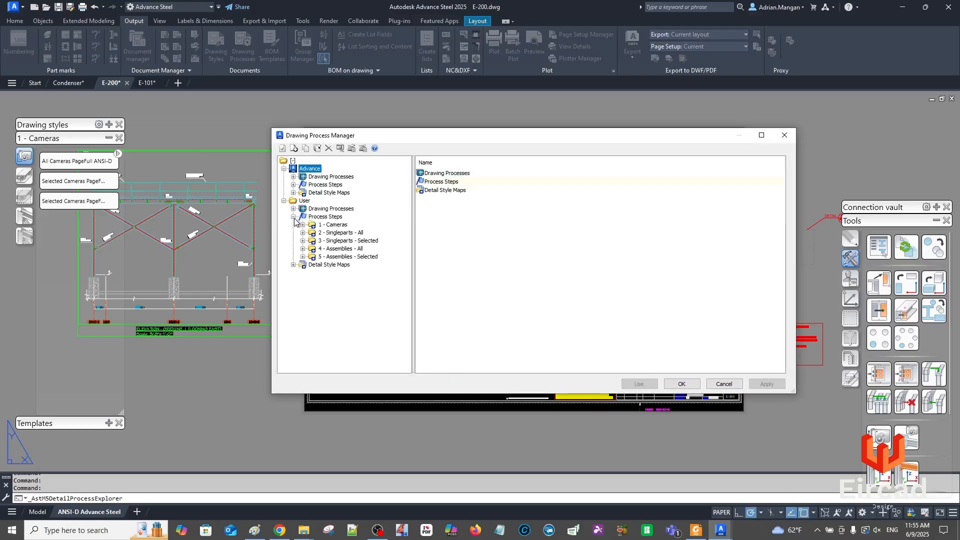
{"action": "left_click", "coordinate": [330, 257]}
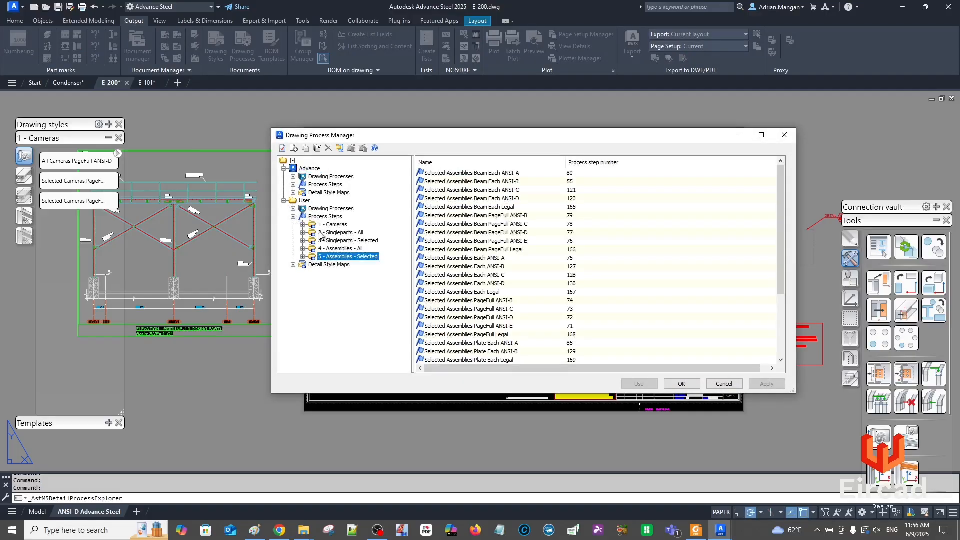
{"action": "left_click", "coordinate": [303, 225]}
{"action": "left_click_drag", "start_coordinate": [413, 266], "coordinate": [494, 266]}
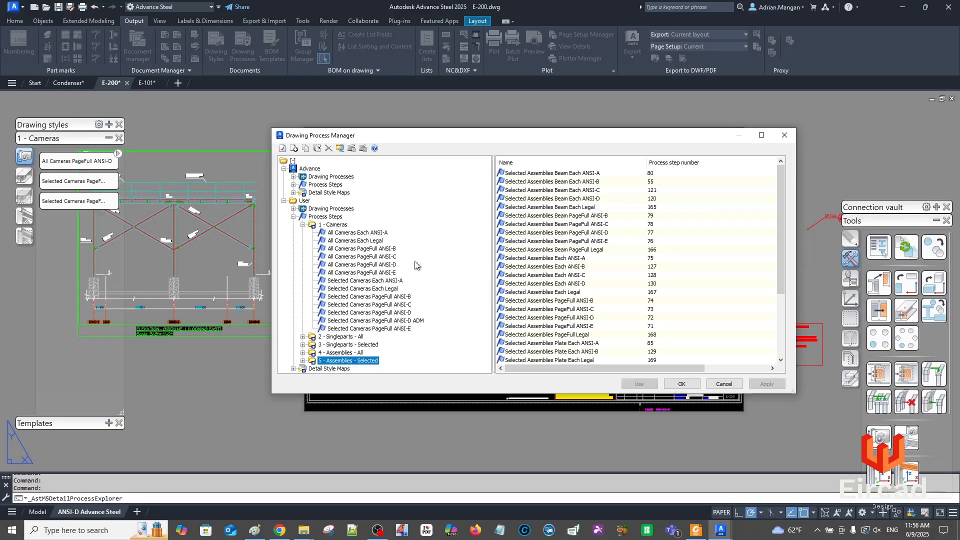
{"action": "left_click", "coordinate": [367, 320]}
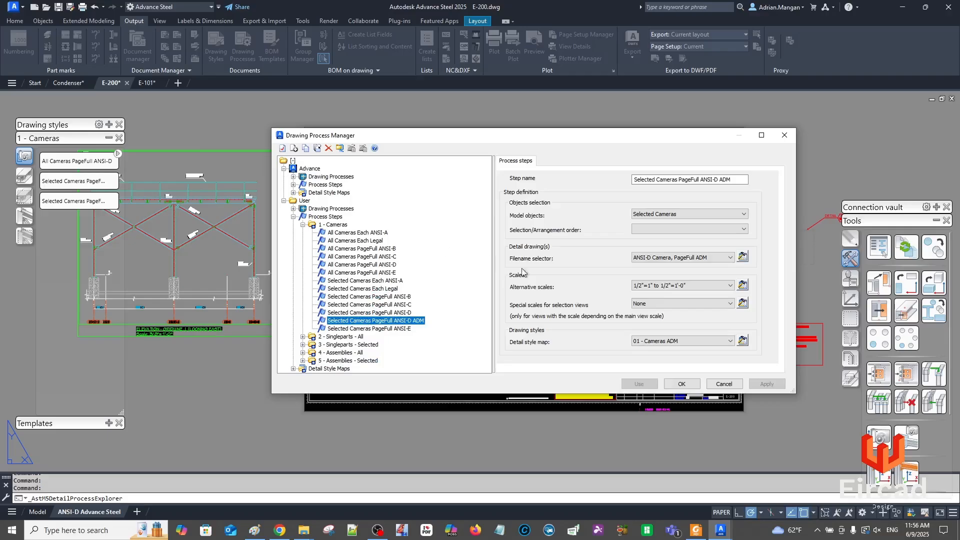
Set the prototype of filename selector ANSI-D Camera, PageFull ADM to ASDETPROTO-ANSI-D.DWG and save the process step
{"action": "left_click", "coordinate": [742, 257]}
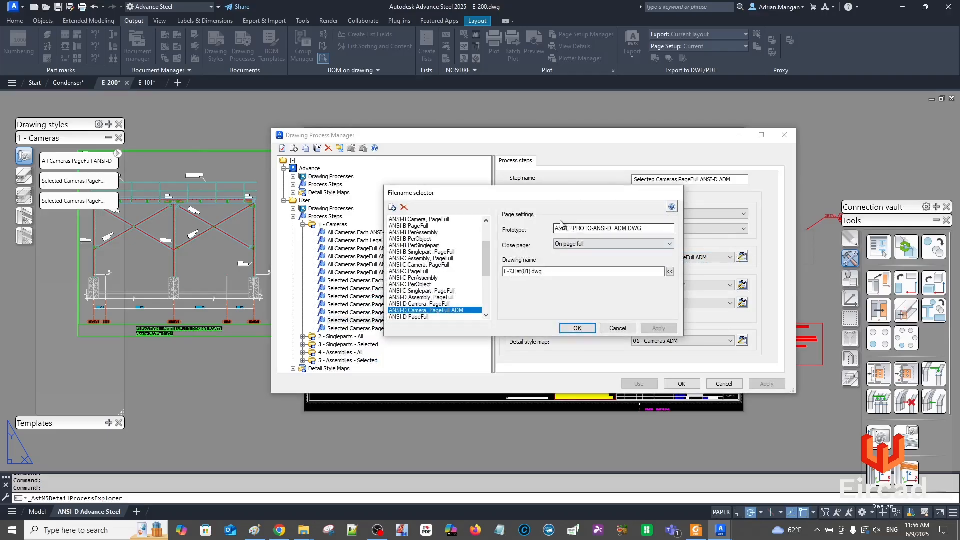
{"action": "left_click", "coordinate": [627, 228]}
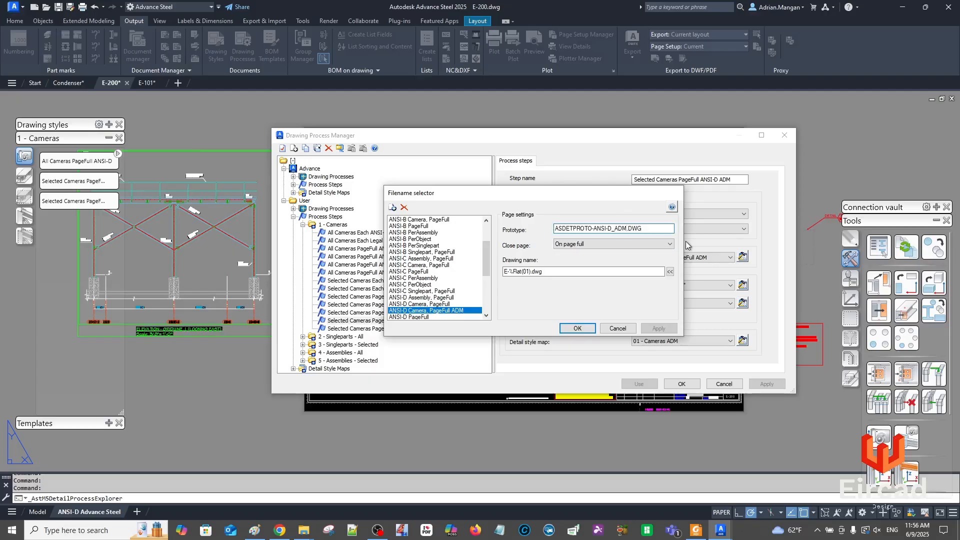
{"action": "key", "text": "BackSpace"}
{"action": "key", "text": "BackSpace"}
{"action": "key", "text": "BackSpace"}
{"action": "key", "text": "BackSpace"}
{"action": "left_click", "coordinate": [658, 328]}
{"action": "left_click", "coordinate": [577, 328]}
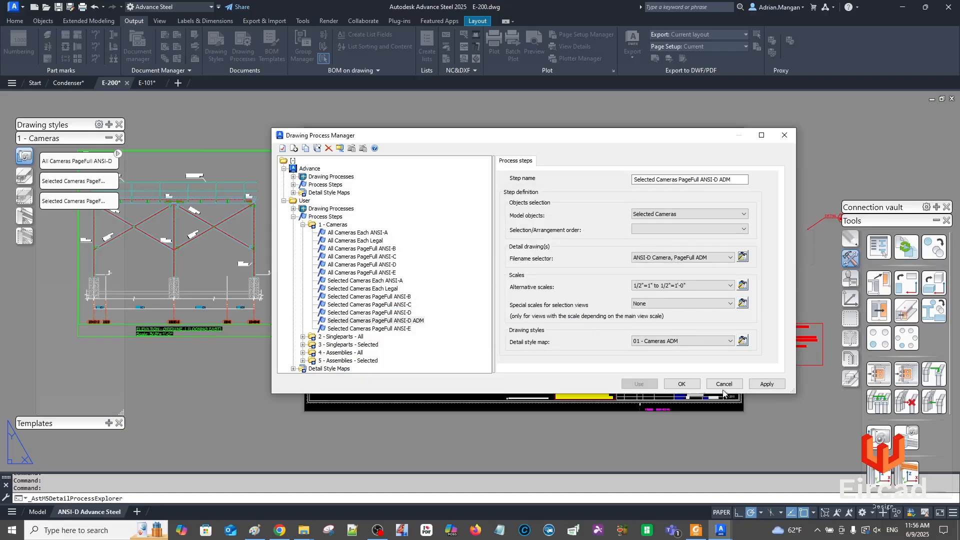
{"action": "left_click", "coordinate": [766, 383]}
{"action": "left_click", "coordinate": [681, 383]}
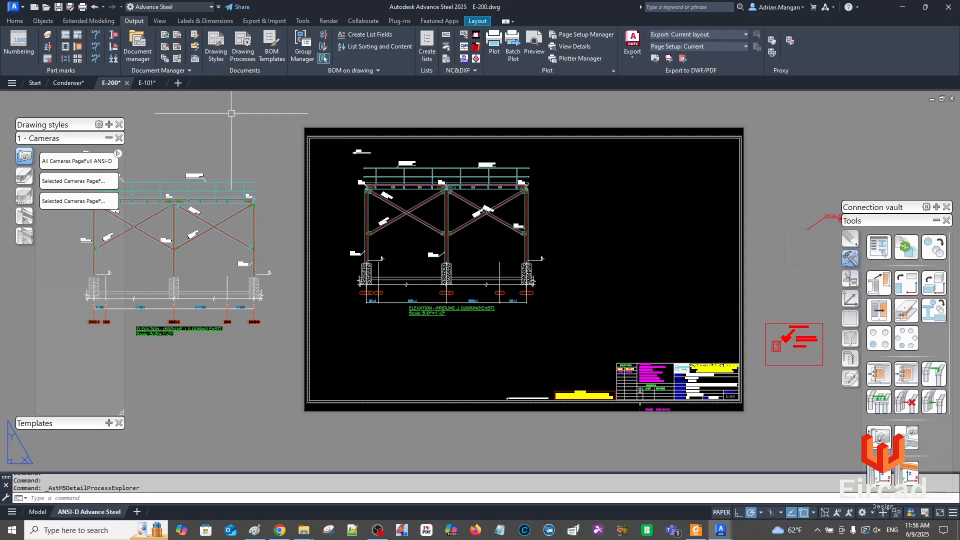
Open the default prototype ASDETPROTO-ANSI-D.dwg to inspect its title block and close it again
{"action": "left_click", "coordinate": [195, 49]}
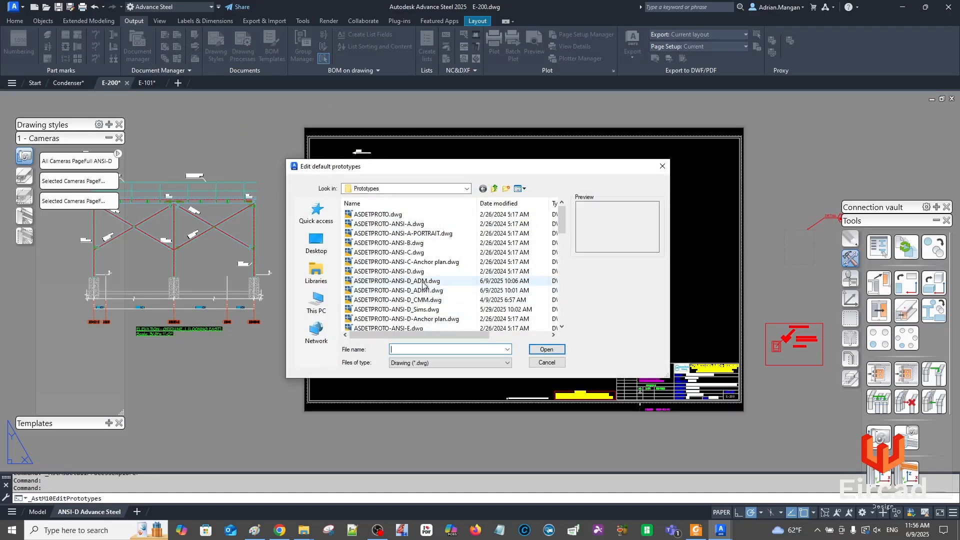
{"action": "left_click", "coordinate": [423, 280]}
{"action": "left_click", "coordinate": [420, 271]}
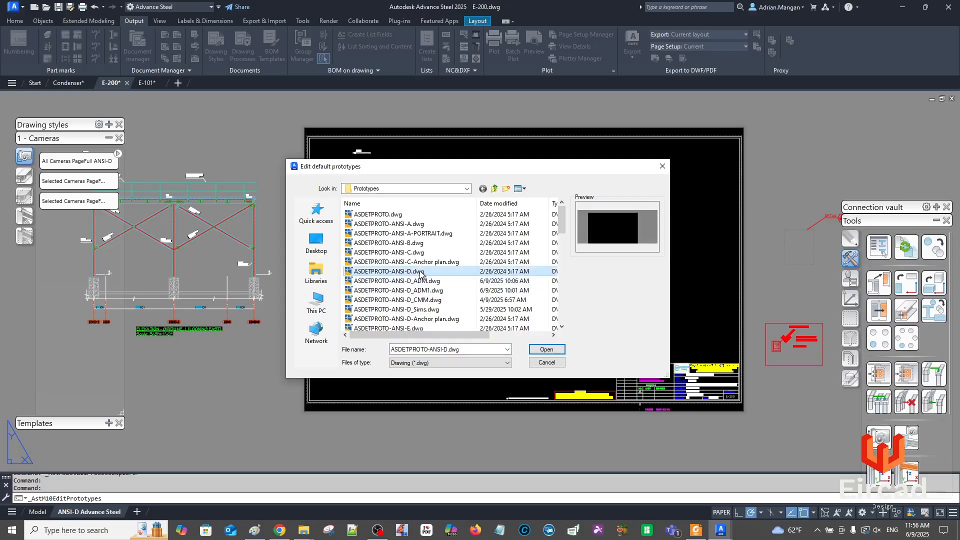
{"action": "double_click", "coordinate": [420, 272]}
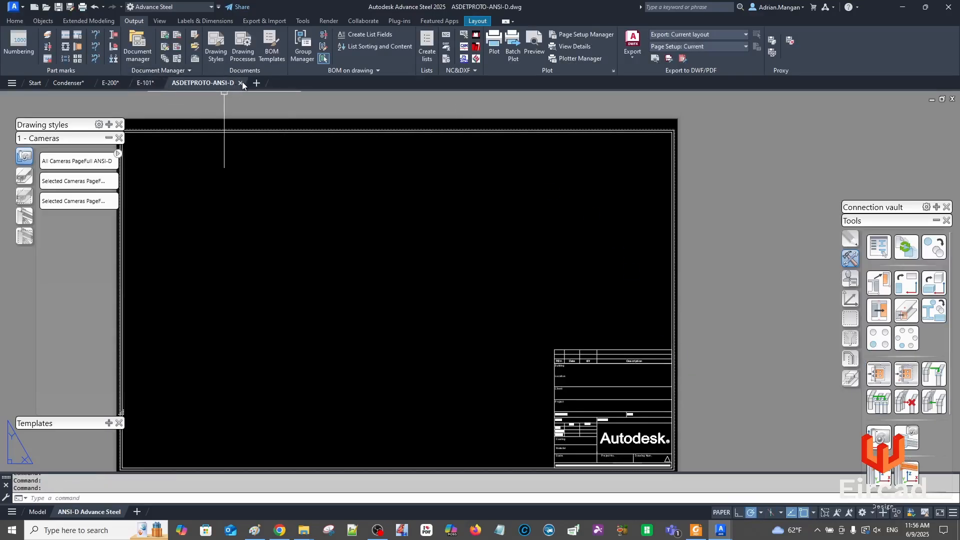
{"action": "mouse_move", "coordinate": [243, 86]}
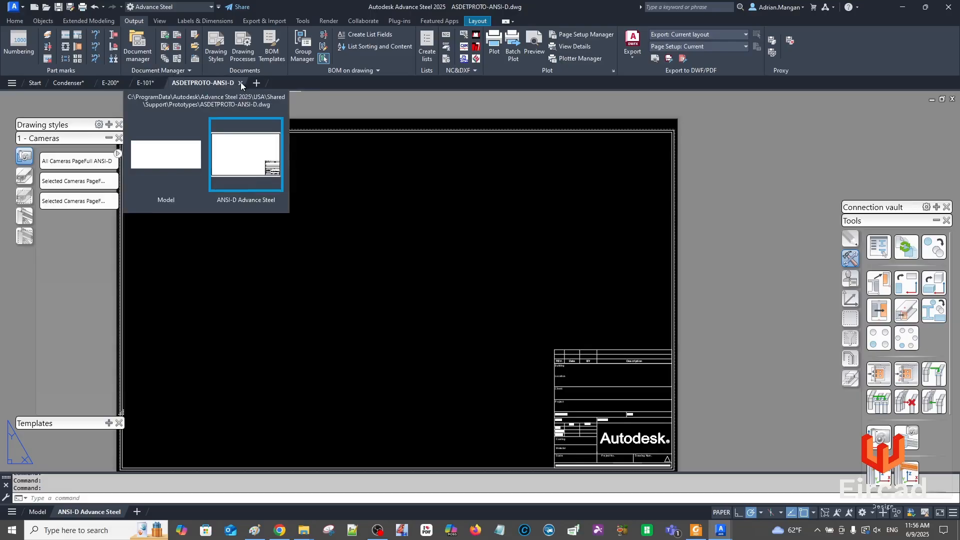
{"action": "left_click", "coordinate": [241, 83]}
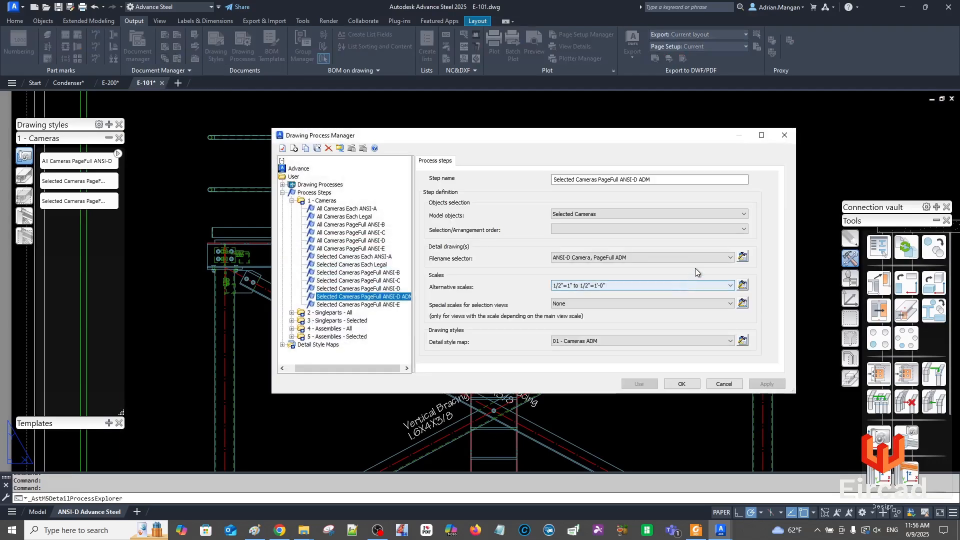
Recheck the prototype file name assigned to the filename selector ANSI-D Camera, PageFull ADM
{"action": "left_click", "coordinate": [743, 257]}
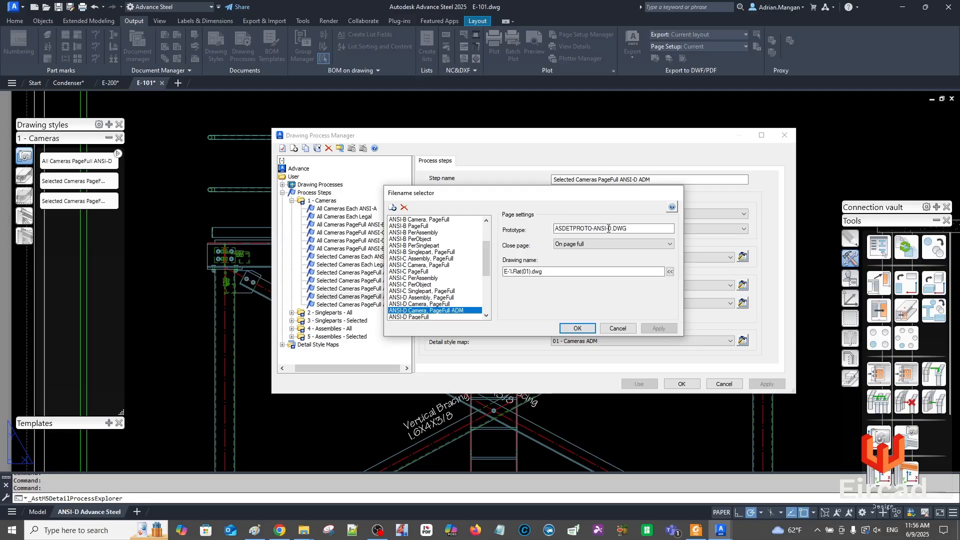
{"action": "left_click", "coordinate": [623, 327]}
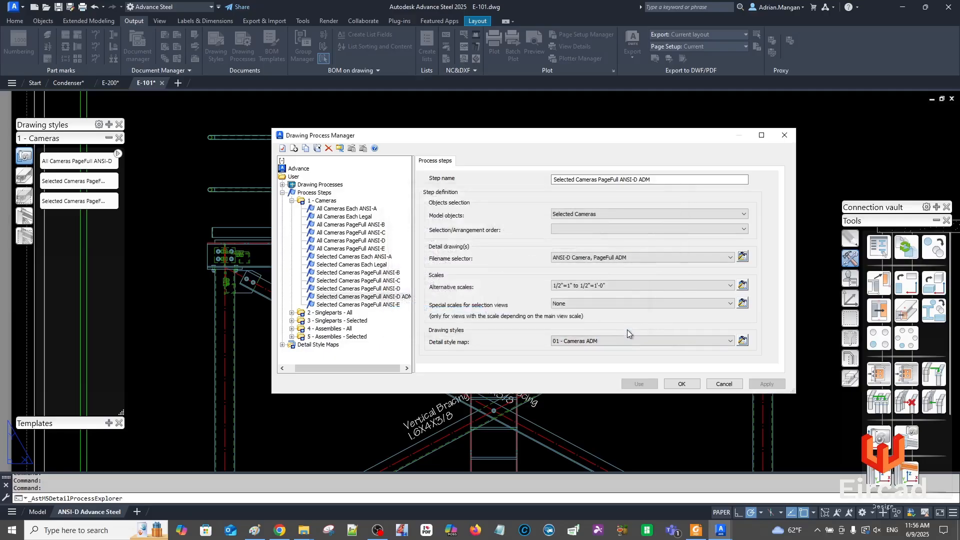
{"action": "left_click", "coordinate": [680, 383]}
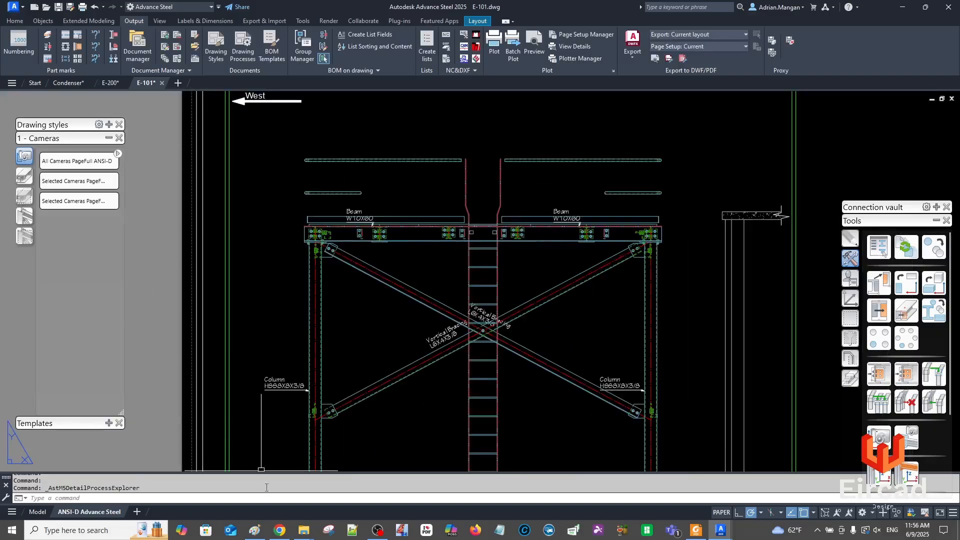
Switch to File Explorer and preview ASDETPROTO-ANSI-D.dwg in the Condenser project's Prototypes folder
{"action": "mouse_move", "coordinate": [304, 530]}
{"action": "left_click", "coordinate": [400, 483]}
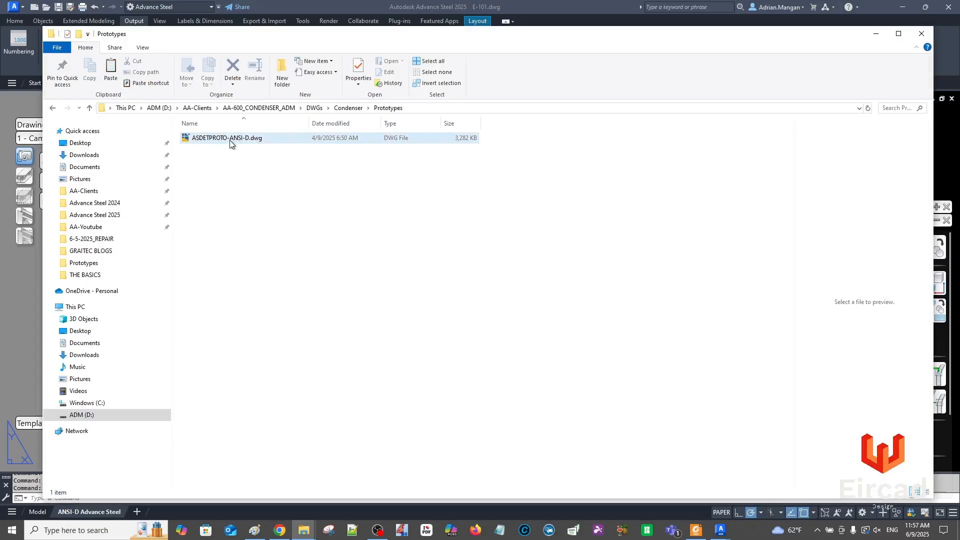
{"action": "left_click", "coordinate": [230, 143]}
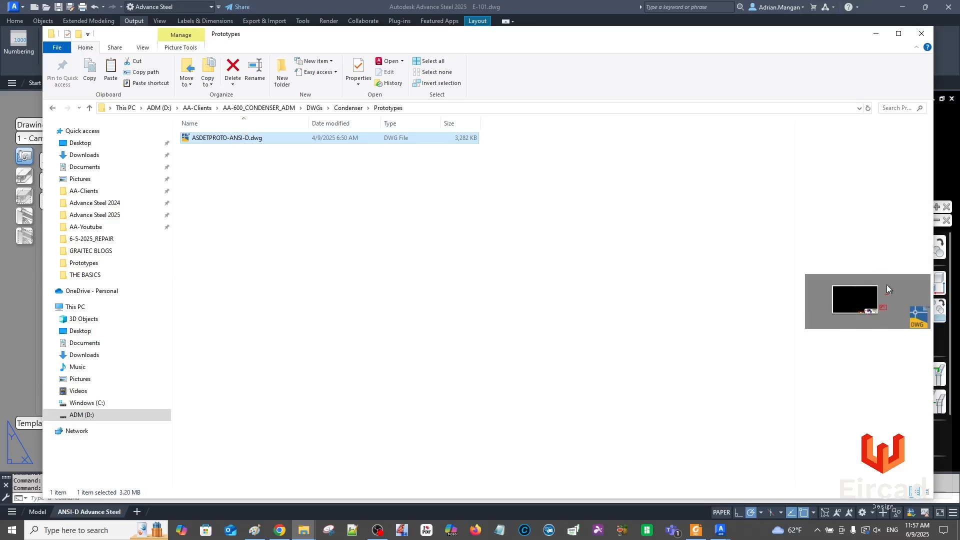
{"action": "left_click", "coordinate": [876, 37]}
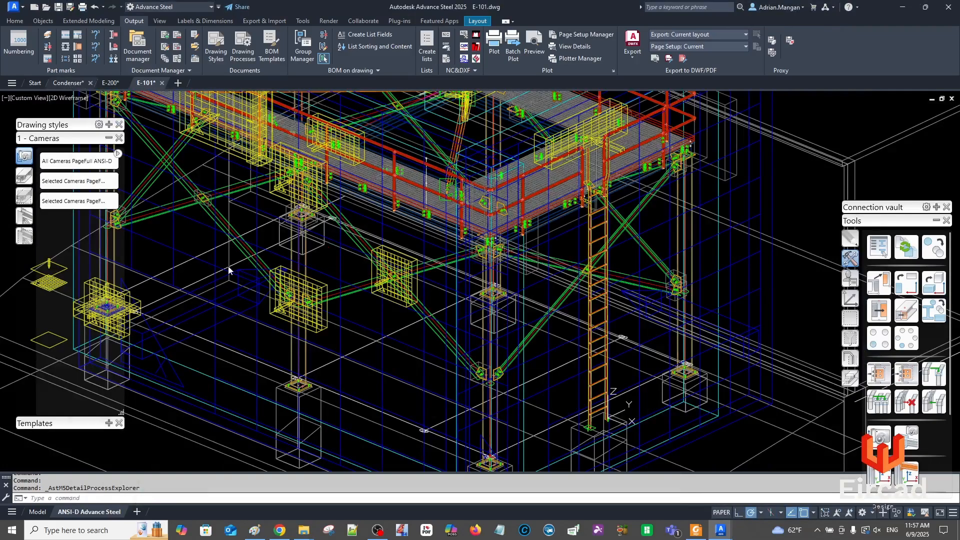
Return to the Condenser model and start the Selected Cameras PageFull drawing process for the gridline J elevation camera
{"action": "key", "text": "ctrl+Tab"}
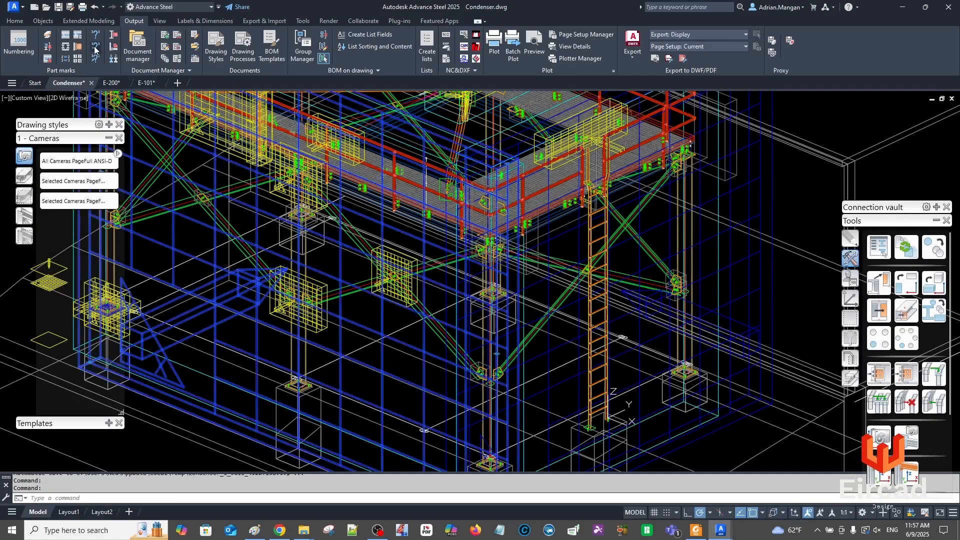
{"action": "left_click", "coordinate": [84, 201]}
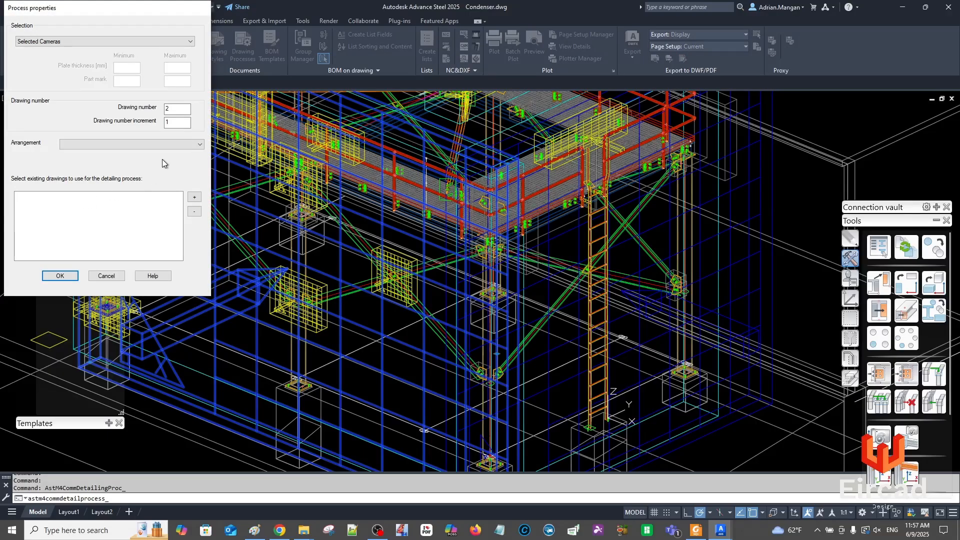
Review the project's existing single and multi drawings offered as destinations for the detailing process, without choosing one
{"action": "left_click", "coordinate": [194, 198]}
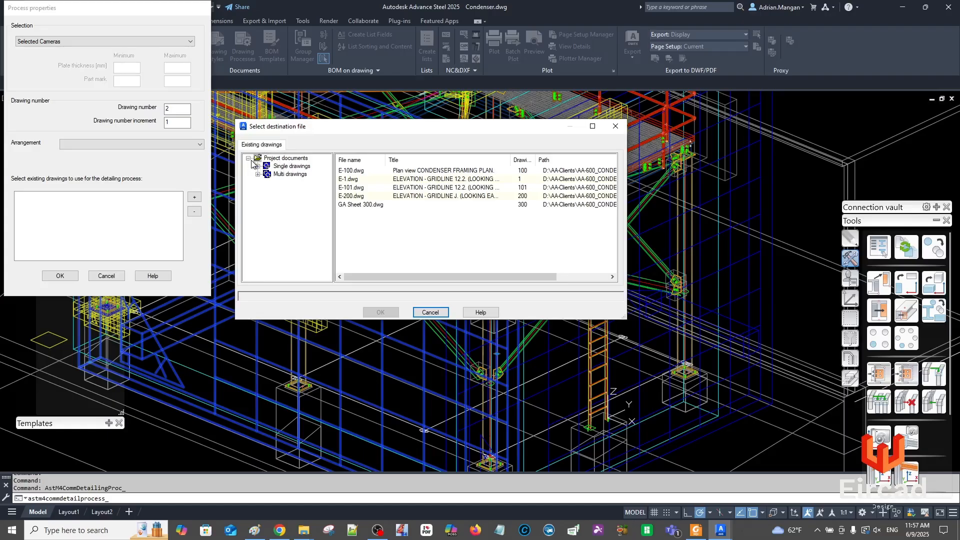
{"action": "left_click", "coordinate": [251, 161]}
{"action": "left_click", "coordinate": [258, 167]}
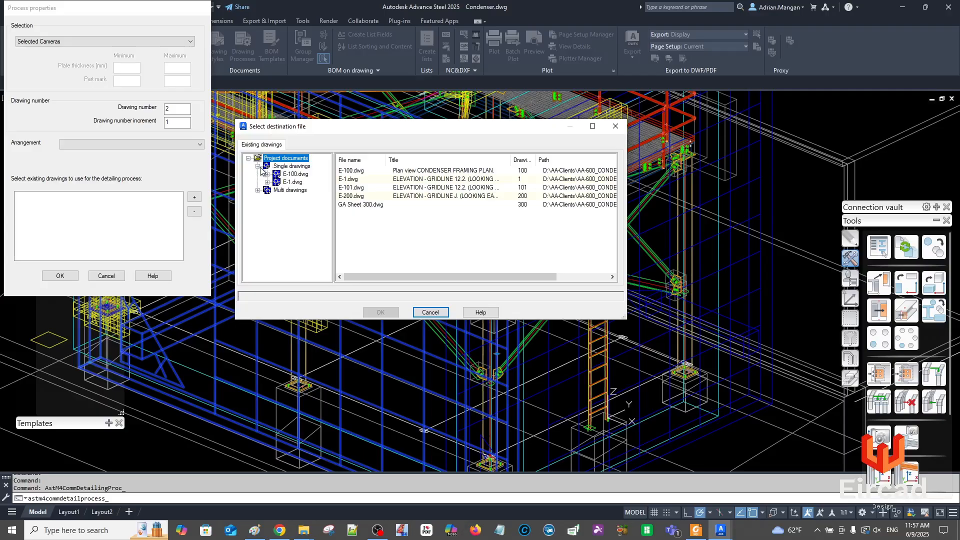
{"action": "left_click", "coordinate": [258, 190]}
{"action": "left_click", "coordinate": [249, 158]}
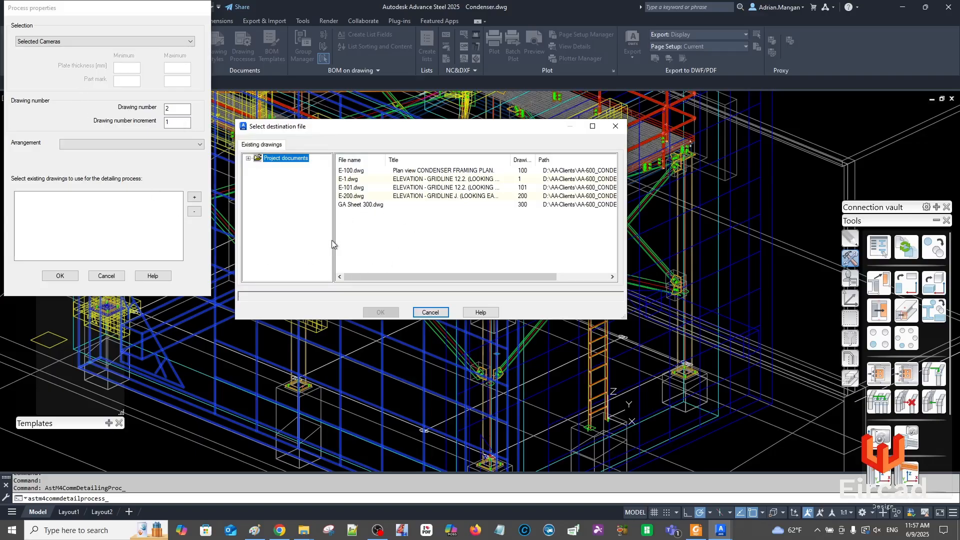
{"action": "left_click", "coordinate": [441, 314]}
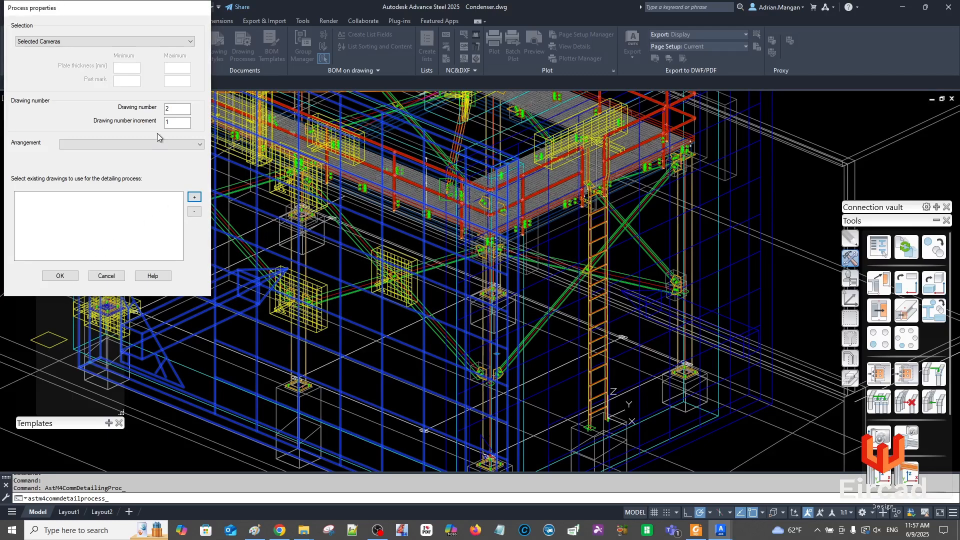
Set the drawing number to 201 and run the detailing process to create the new elevation drawing
{"action": "left_click", "coordinate": [182, 109]}
{"action": "type", "text": "01"}
{"action": "left_click", "coordinate": [60, 275]}
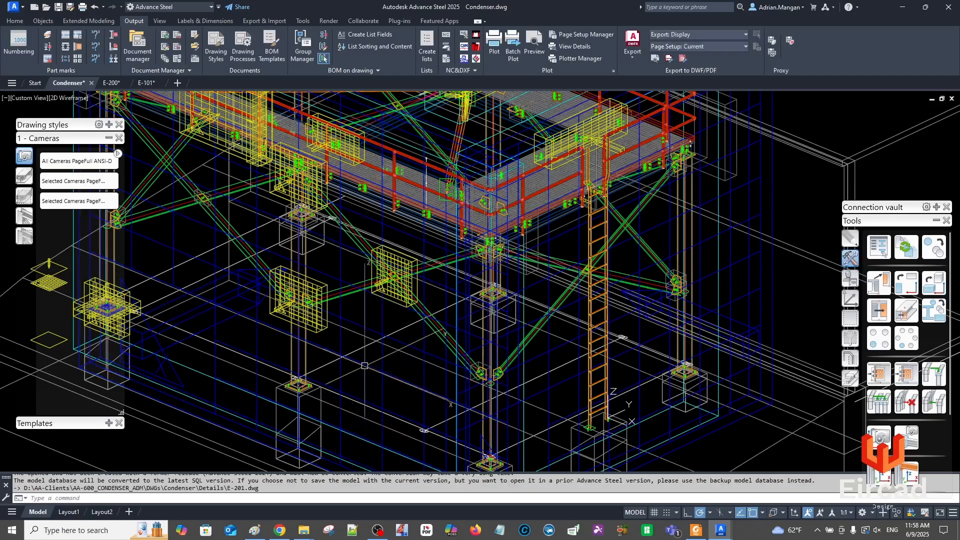
Open drawing E-201.dwg from the up-to-date details in the Document Manager
{"action": "left_click", "coordinate": [142, 36]}
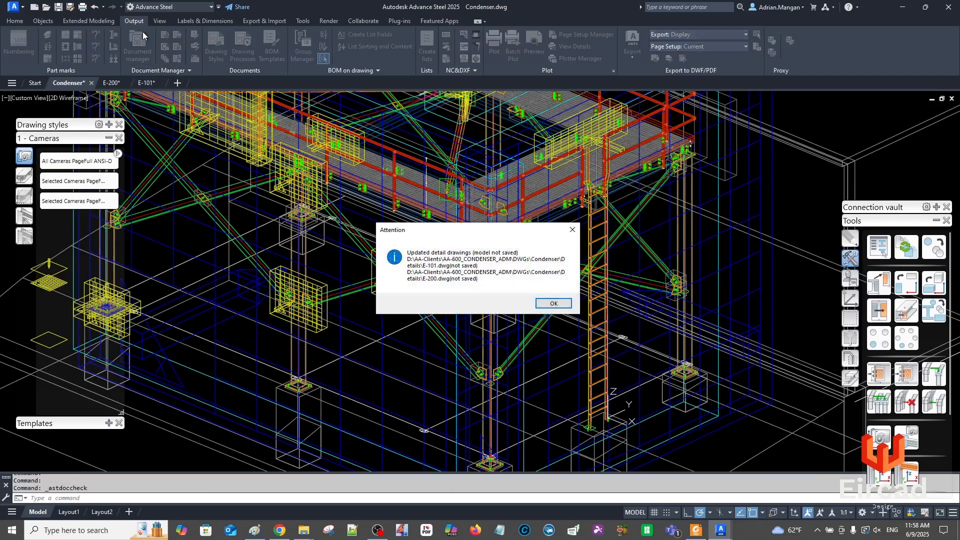
{"action": "left_click", "coordinate": [550, 303]}
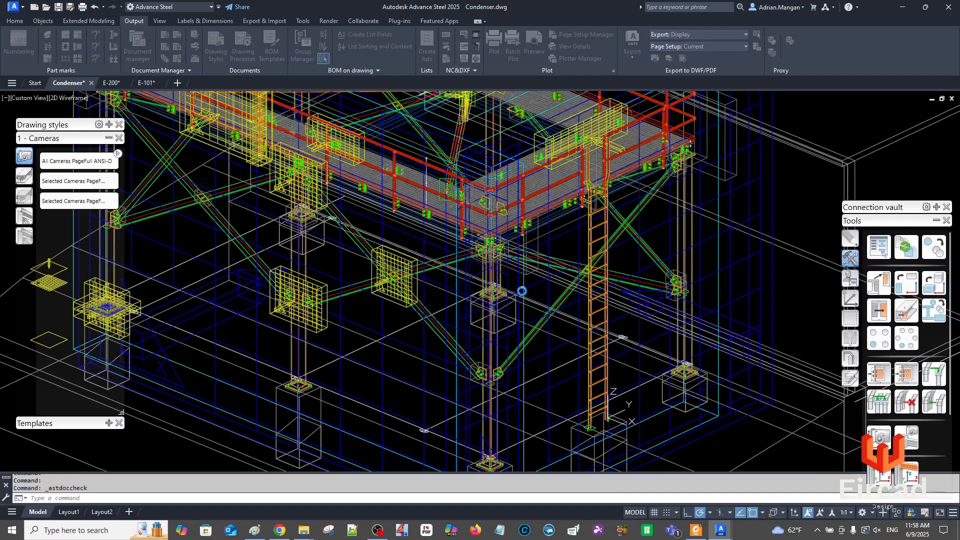
{"action": "left_click", "coordinate": [307, 180]}
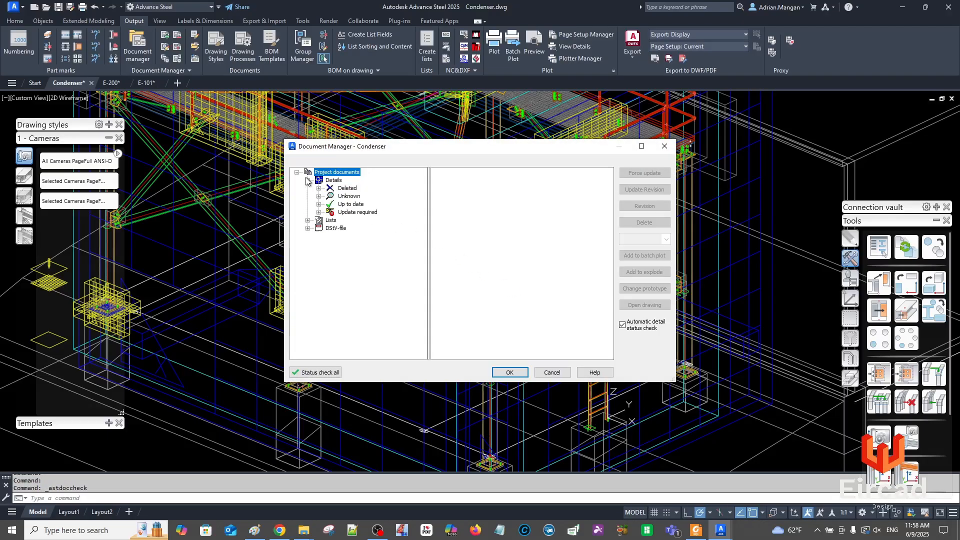
{"action": "left_click", "coordinate": [318, 204]}
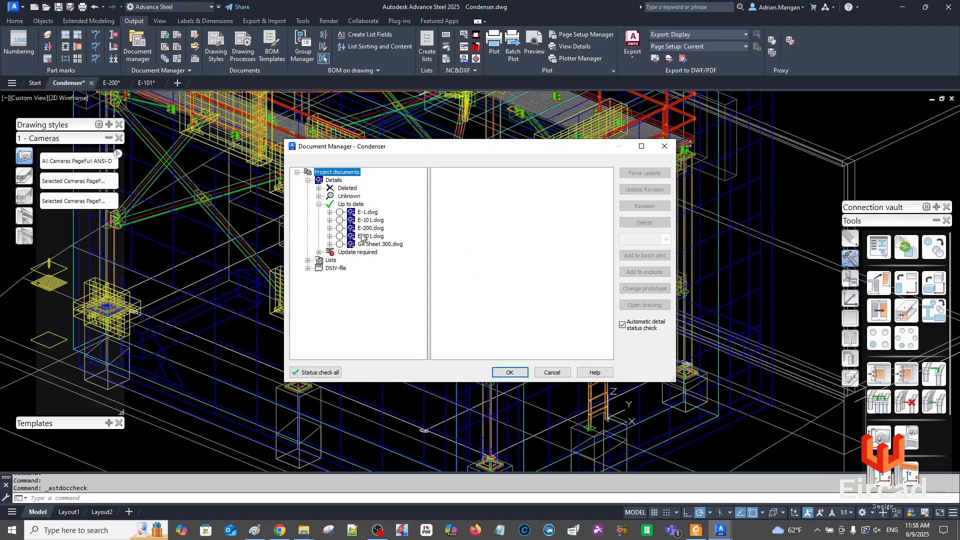
{"action": "left_click", "coordinate": [364, 236]}
{"action": "left_click", "coordinate": [474, 173]}
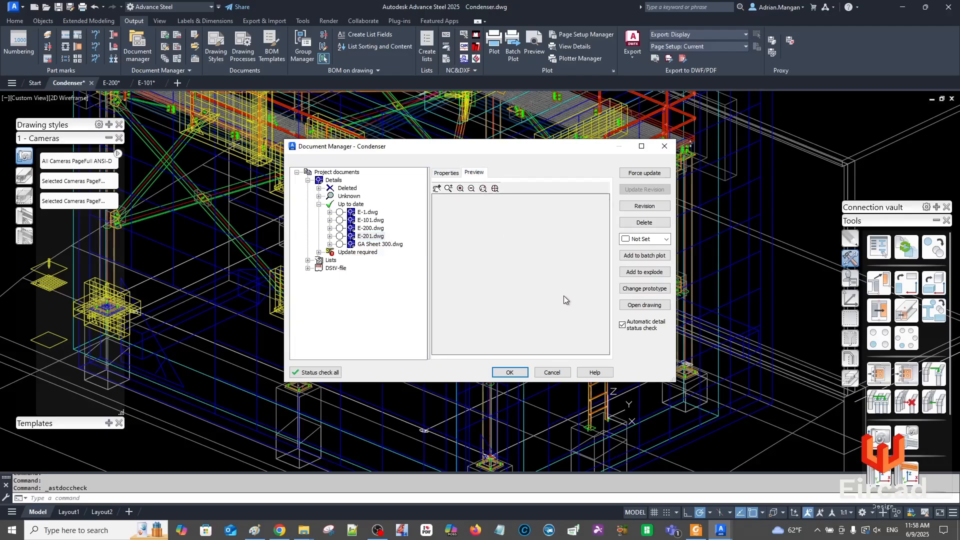
{"action": "left_click", "coordinate": [371, 237]}
{"action": "double_click", "coordinate": [370, 236]}
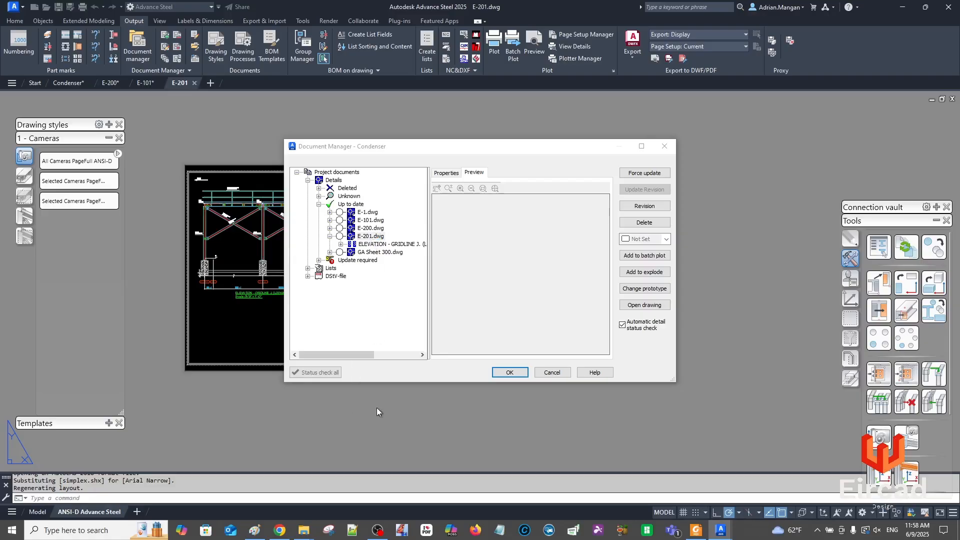
Close the Document Manager and move the right bay's two vertical bracing labels apart, toward the left ends of their braces
{"action": "left_click", "coordinate": [521, 376]}
{"action": "scroll", "coordinate": [263, 222], "scroll_direction": "up", "scroll_amount": 2}
{"action": "scroll", "coordinate": [262, 222], "scroll_direction": "up", "scroll_amount": 2}
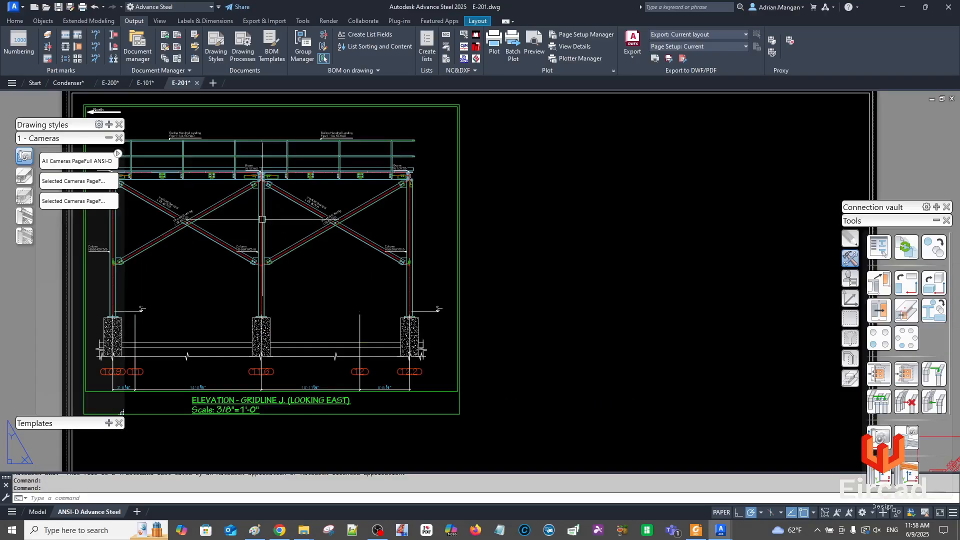
{"action": "middle_click_drag", "start_coordinate": [262, 222], "coordinate": [409, 213]}
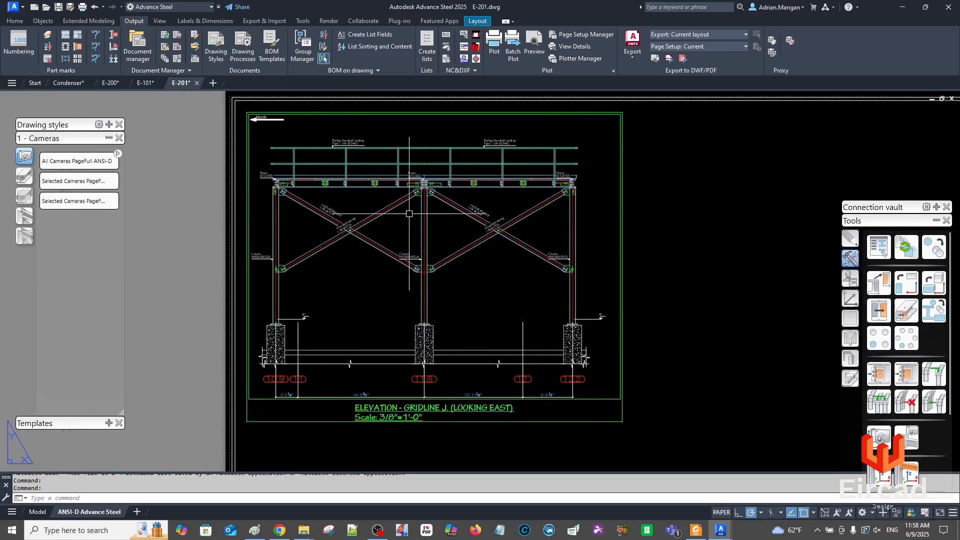
{"action": "scroll", "coordinate": [477, 225], "scroll_direction": "up", "scroll_amount": 2}
{"action": "left_click", "coordinate": [511, 222]}
{"action": "left_click", "coordinate": [509, 225]}
{"action": "left_click", "coordinate": [448, 260]}
{"action": "left_click", "coordinate": [480, 204]}
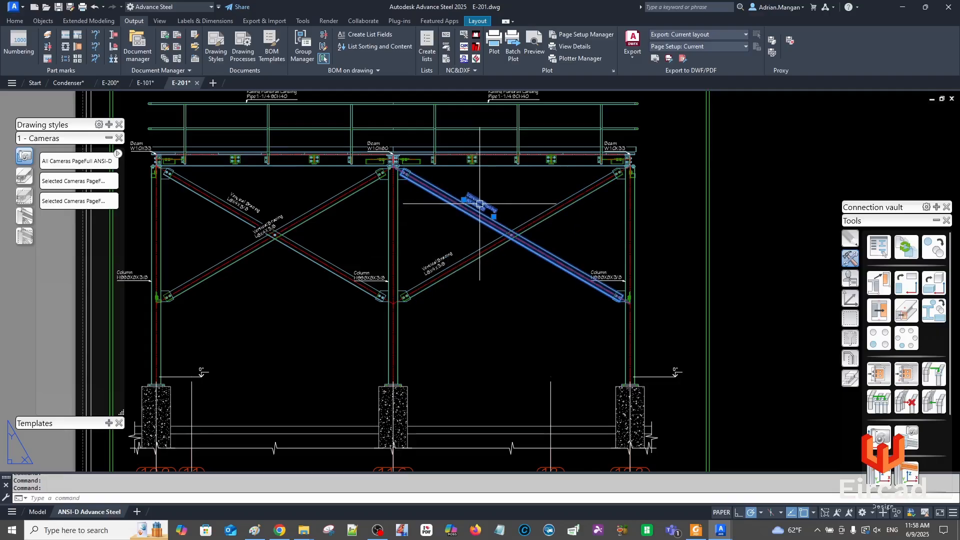
{"action": "left_click", "coordinate": [480, 203]}
{"action": "left_click", "coordinate": [449, 183]}
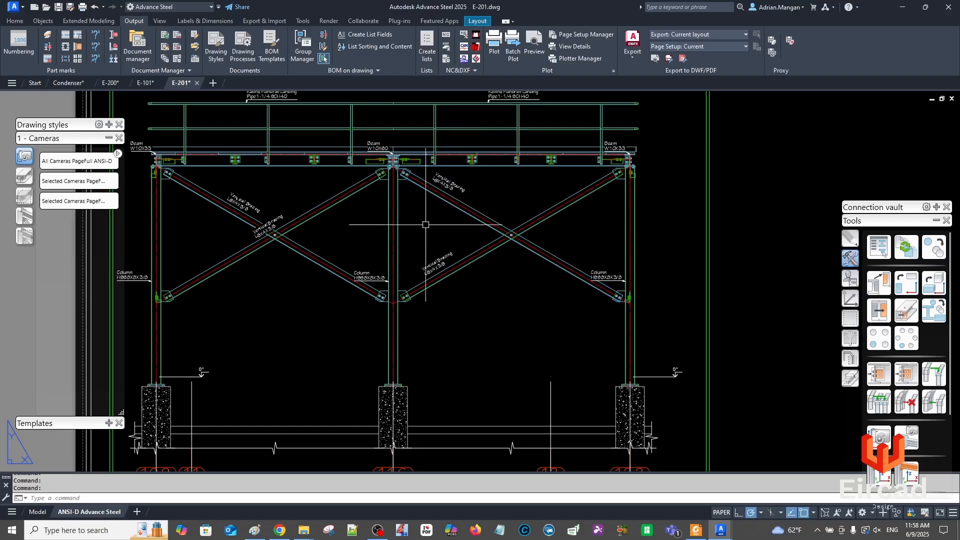
Move the left bay's two vertical bracing labels apart, placing each along its own brace near the left column
{"action": "middle_click_drag", "start_coordinate": [260, 210], "coordinate": [310, 225]}
{"action": "scroll", "coordinate": [312, 215], "scroll_direction": "up", "scroll_amount": 3}
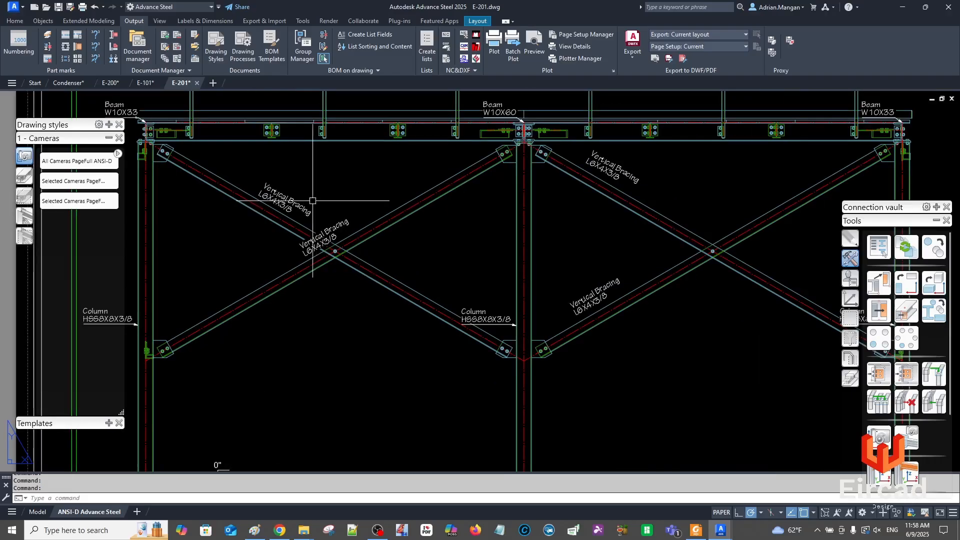
{"action": "scroll", "coordinate": [285, 195], "scroll_direction": "up", "scroll_amount": 2}
{"action": "left_click", "coordinate": [295, 205]}
{"action": "left_click", "coordinate": [290, 202]}
{"action": "left_click", "coordinate": [213, 173]}
{"action": "left_click", "coordinate": [313, 275]}
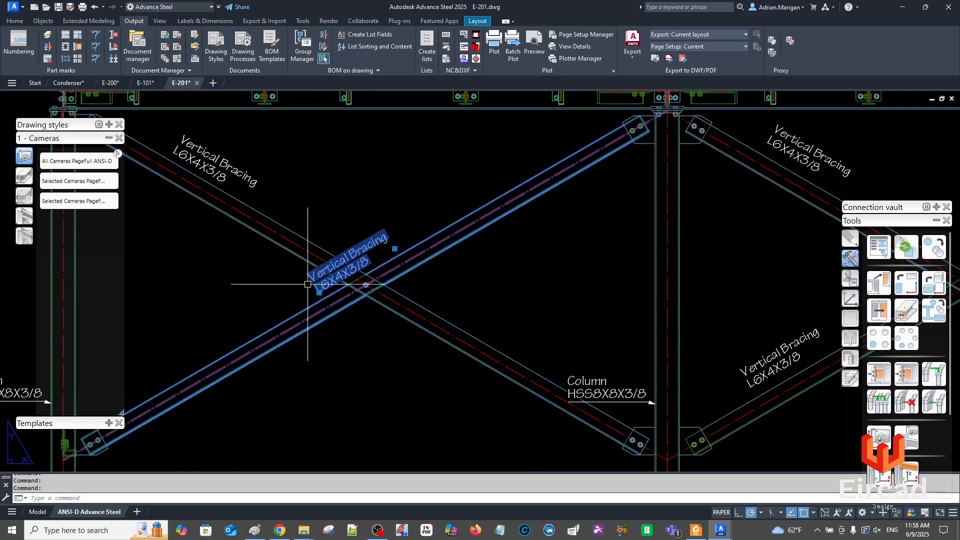
{"action": "left_click", "coordinate": [319, 293]}
{"action": "left_click", "coordinate": [166, 384]}
Move the gridline dimension string up to just above the grid bubbles
{"action": "scroll", "coordinate": [298, 267], "scroll_direction": "down", "scroll_amount": 6}
{"action": "middle_click_drag", "start_coordinate": [301, 265], "coordinate": [340, 233]}
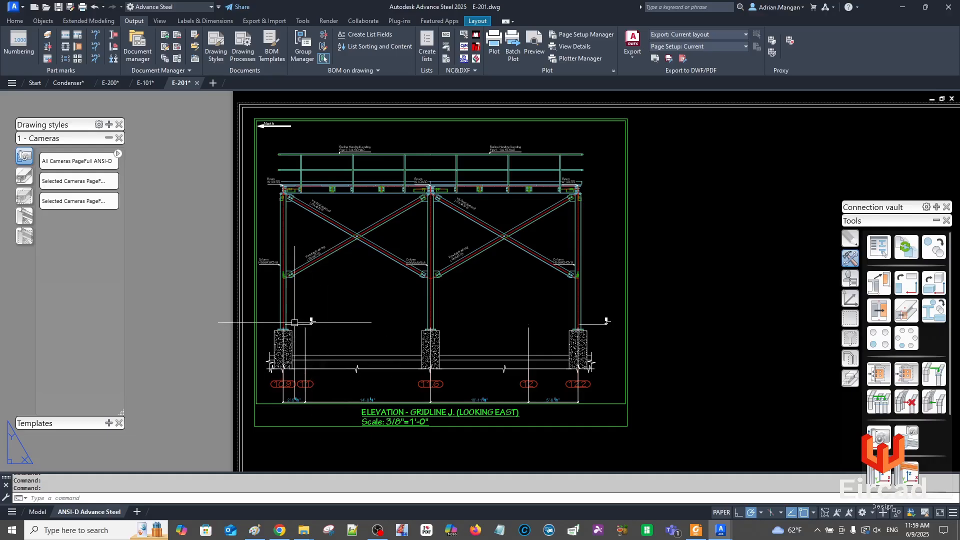
{"action": "scroll", "coordinate": [308, 380], "scroll_direction": "up", "scroll_amount": 4}
{"action": "left_click", "coordinate": [358, 386]}
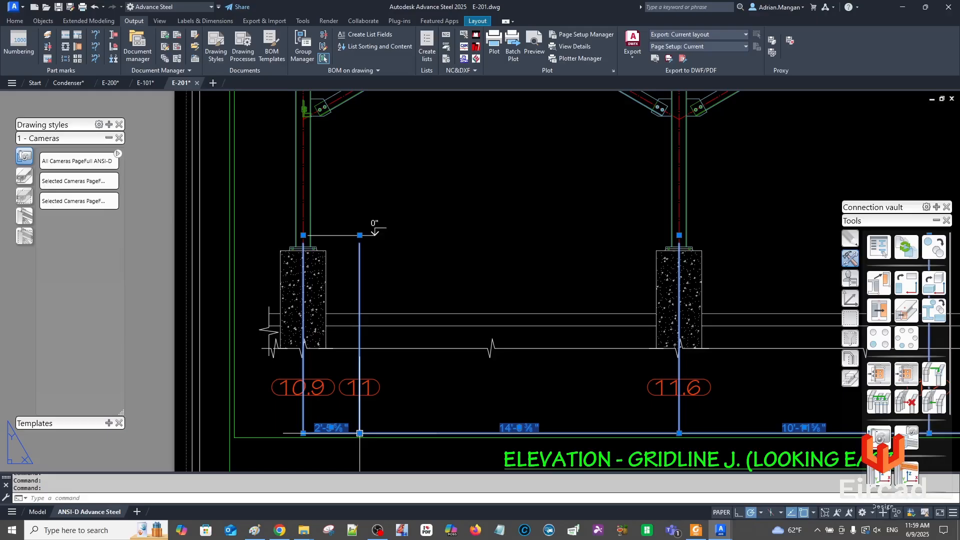
{"action": "left_click", "coordinate": [359, 433]}
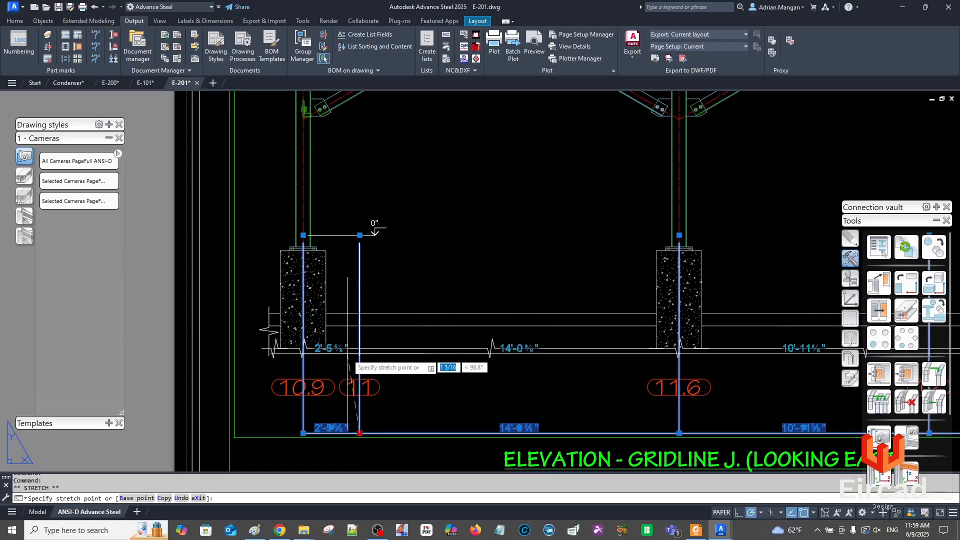
{"action": "key", "text": "Escape"}
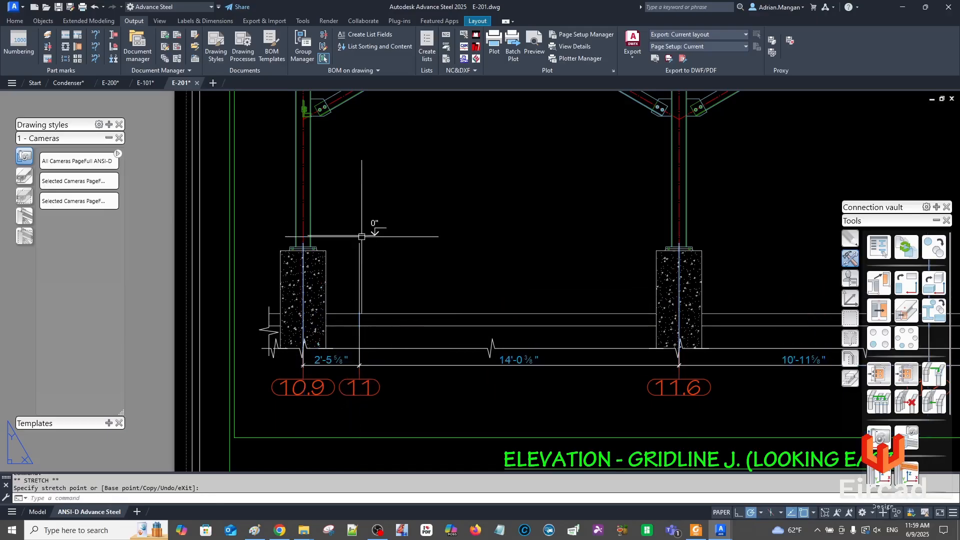
Move the gridline dimension string up between the columns, above the concrete piers and the level symbols
{"action": "scroll", "coordinate": [470, 267], "scroll_direction": "down", "scroll_amount": 4}
{"action": "scroll", "coordinate": [460, 270], "scroll_direction": "down", "scroll_amount": 3}
{"action": "scroll", "coordinate": [460, 270], "scroll_direction": "up", "scroll_amount": 5}
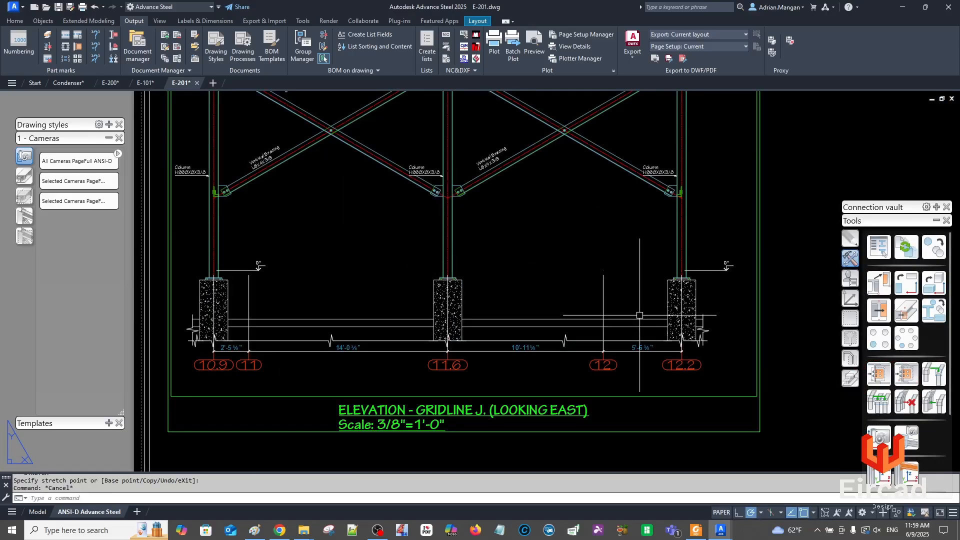
{"action": "left_click", "coordinate": [480, 351]}
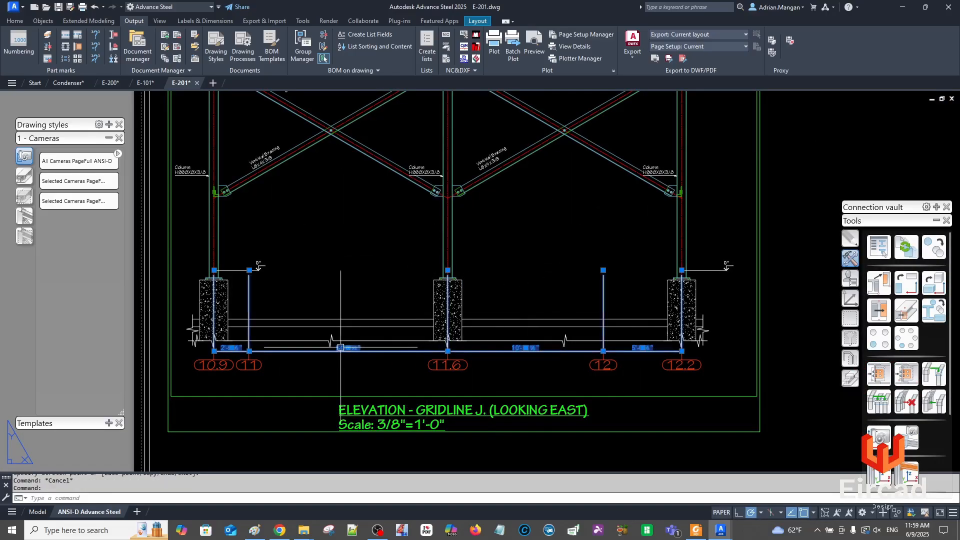
{"action": "left_click", "coordinate": [249, 350]}
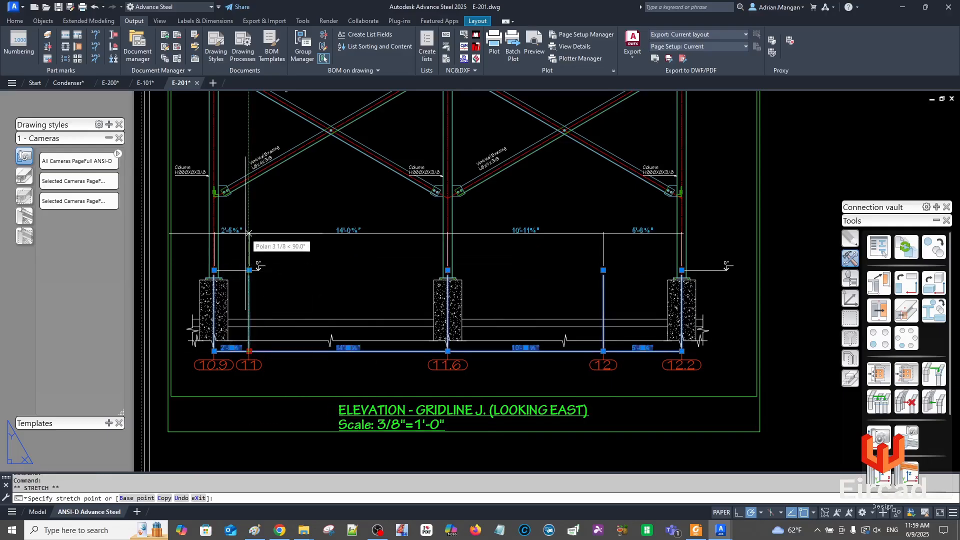
{"action": "key", "text": "Escape"}
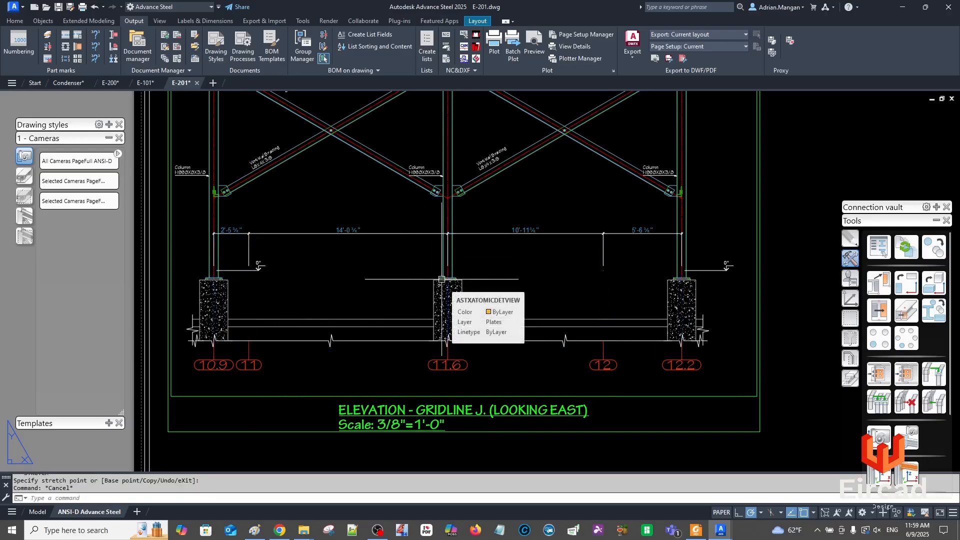
Examine the top beams and their section labels across both bays of the gridline J elevation
{"action": "mouse_move", "coordinate": [543, 284]}
{"action": "middle_mouse_down"}
{"action": "mouse_move", "coordinate": [615, 303]}
{"action": "mouse_move", "coordinate": [588, 319]}
{"action": "middle_mouse_up"}
{"action": "scroll", "coordinate": [599, 295], "scroll_direction": "down", "scroll_amount": 2}
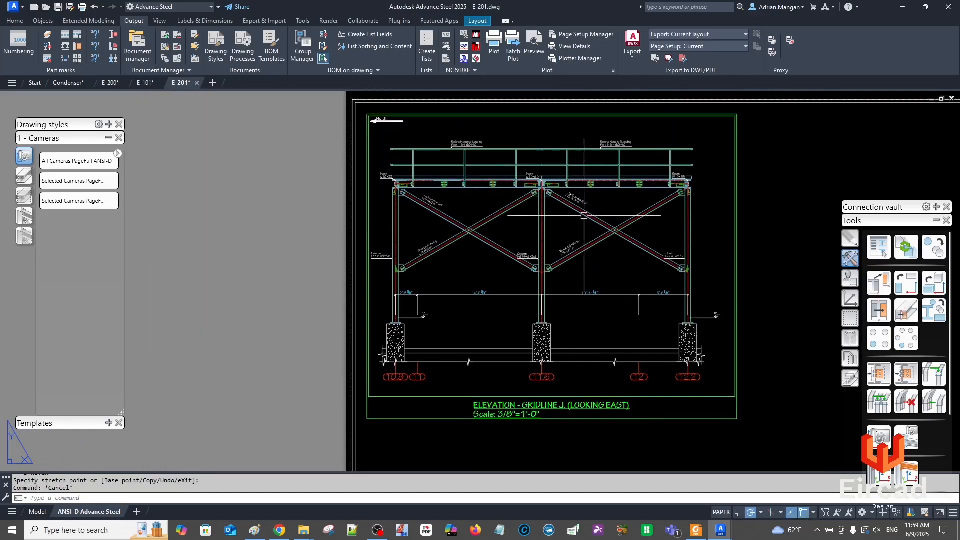
{"action": "scroll", "coordinate": [587, 193], "scroll_direction": "up", "scroll_amount": 4}
{"action": "middle_click_drag", "start_coordinate": [598, 177], "coordinate": [737, 189]}
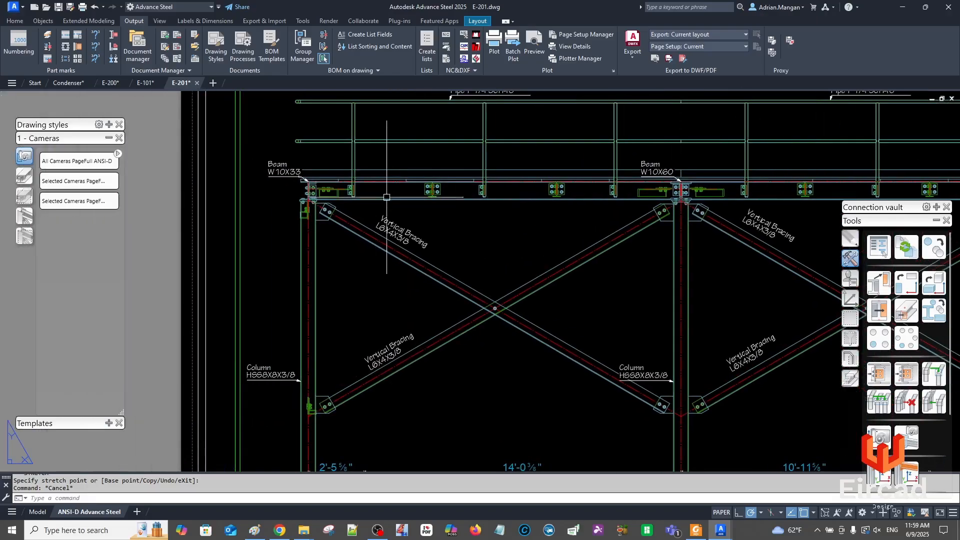
{"action": "middle_click_drag", "start_coordinate": [497, 214], "coordinate": [297, 222]}
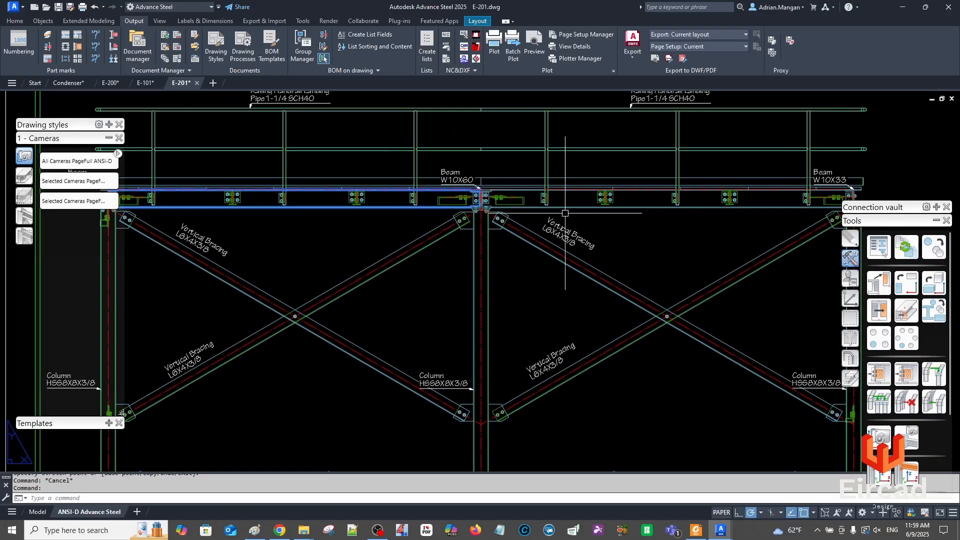
{"action": "left_click", "coordinate": [569, 206]}
{"action": "key", "text": "Escape"}
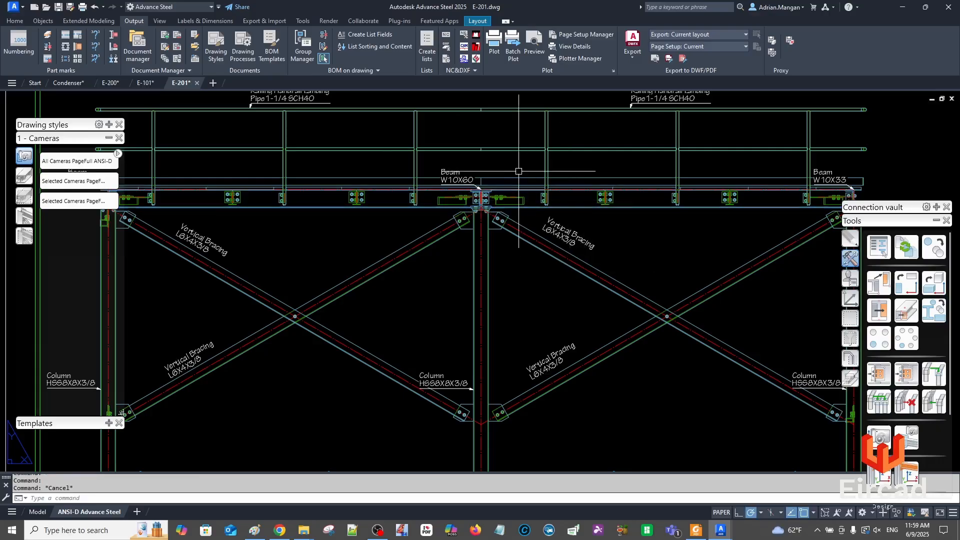
{"action": "scroll", "coordinate": [570, 165], "scroll_direction": "down", "scroll_amount": 2}
{"action": "mouse_move", "coordinate": [495, 176]}
{"action": "middle_mouse_down"}
{"action": "mouse_move", "coordinate": [488, 162]}
{"action": "mouse_move", "coordinate": [456, 176]}
{"action": "middle_mouse_up"}
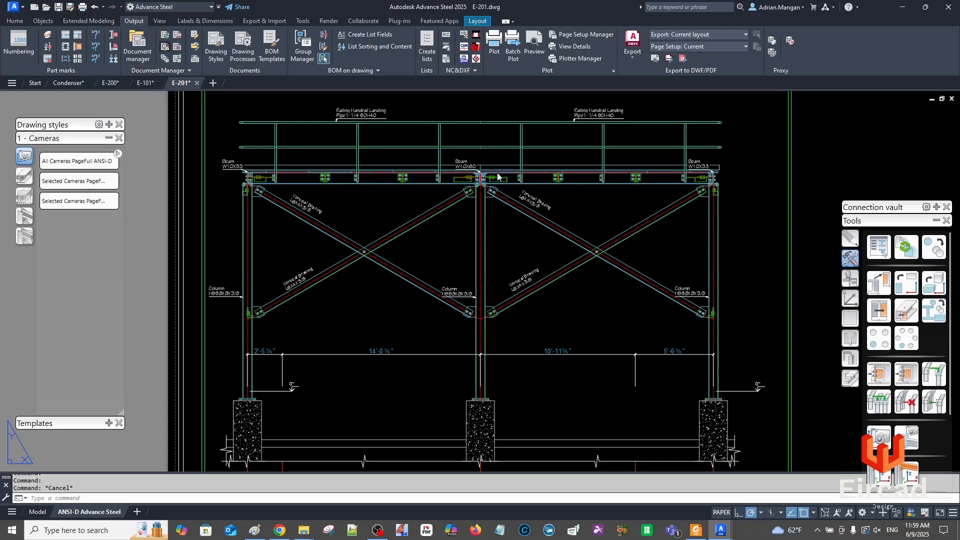
In the Drawing Style Manager, duplicate the Beams Side/Width rule in the 3 - Elevation View ADM objects presentation
{"action": "left_click", "coordinate": [323, 59]}
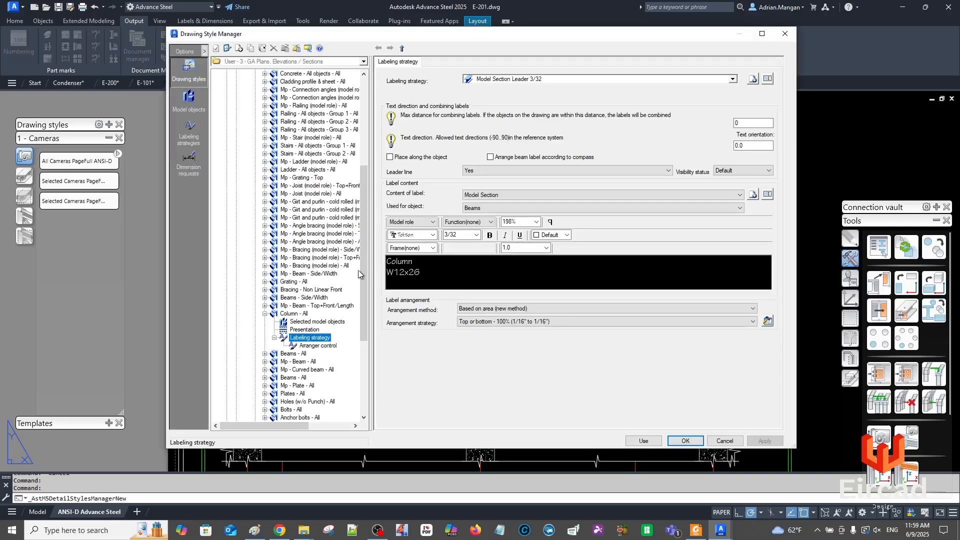
{"action": "left_click", "coordinate": [265, 313]}
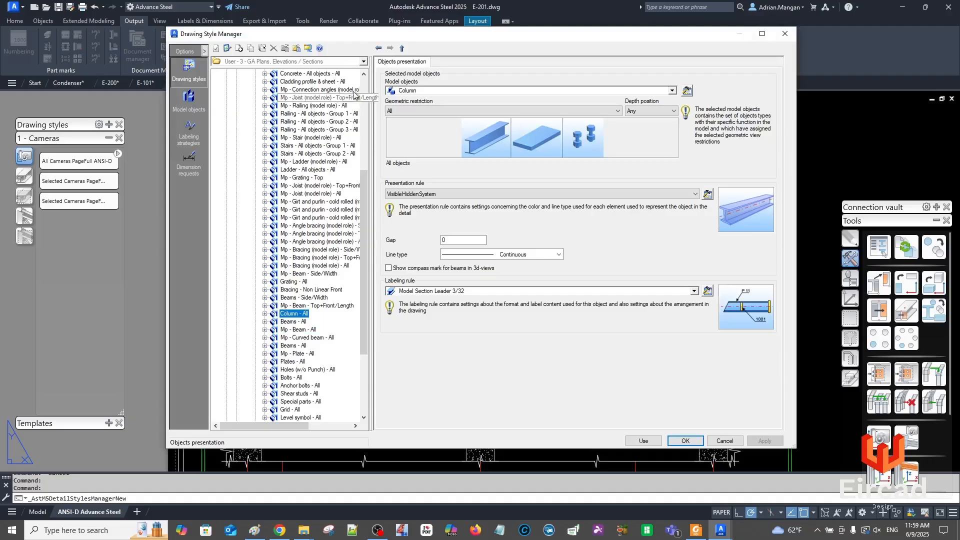
{"action": "scroll", "coordinate": [288, 102], "scroll_direction": "up", "scroll_amount": 2}
{"action": "left_click", "coordinate": [295, 82]}
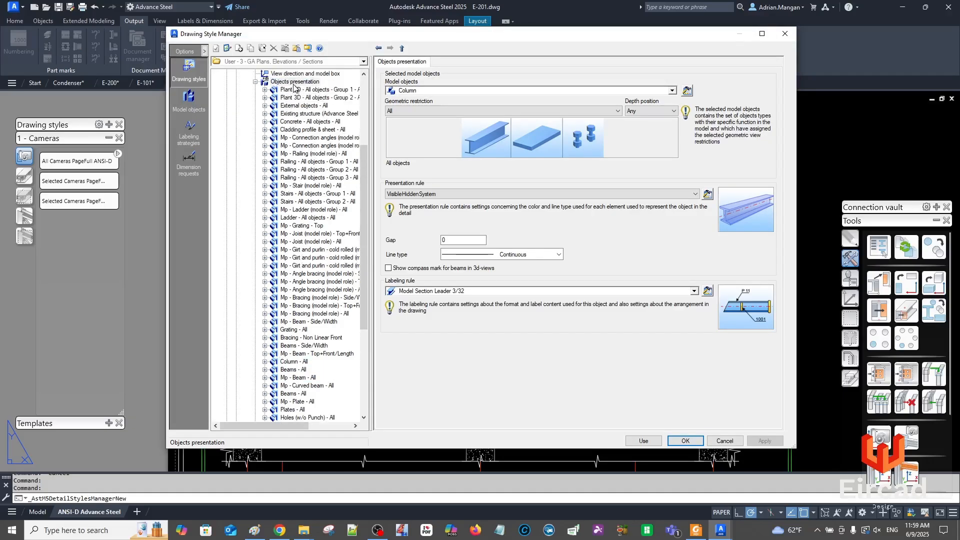
{"action": "scroll", "coordinate": [462, 326], "scroll_direction": "down", "scroll_amount": 1}
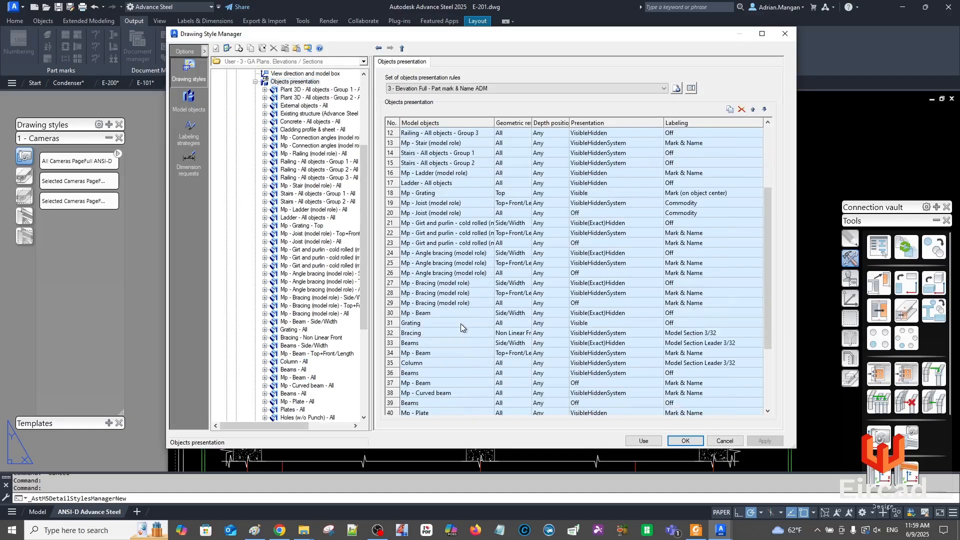
{"action": "left_click", "coordinate": [395, 344]}
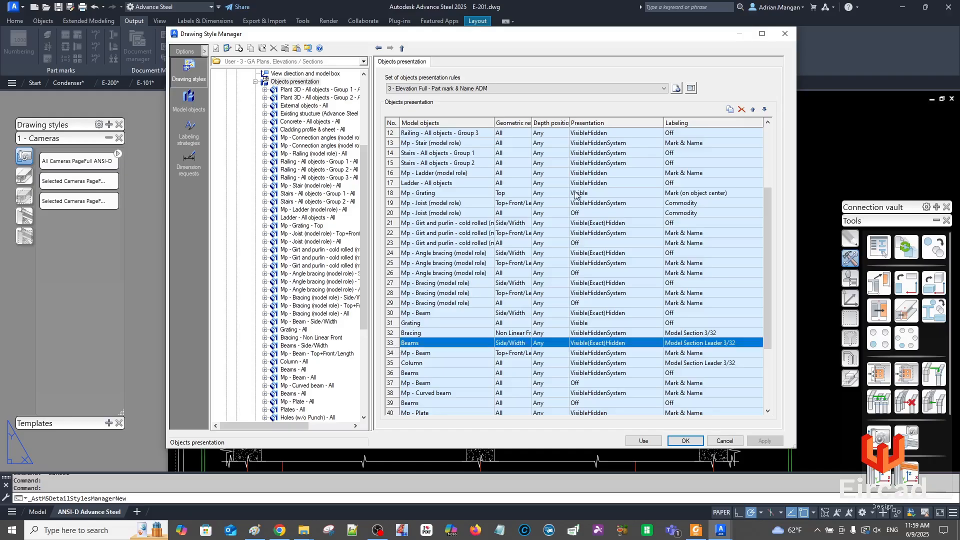
{"action": "left_click", "coordinate": [730, 109]}
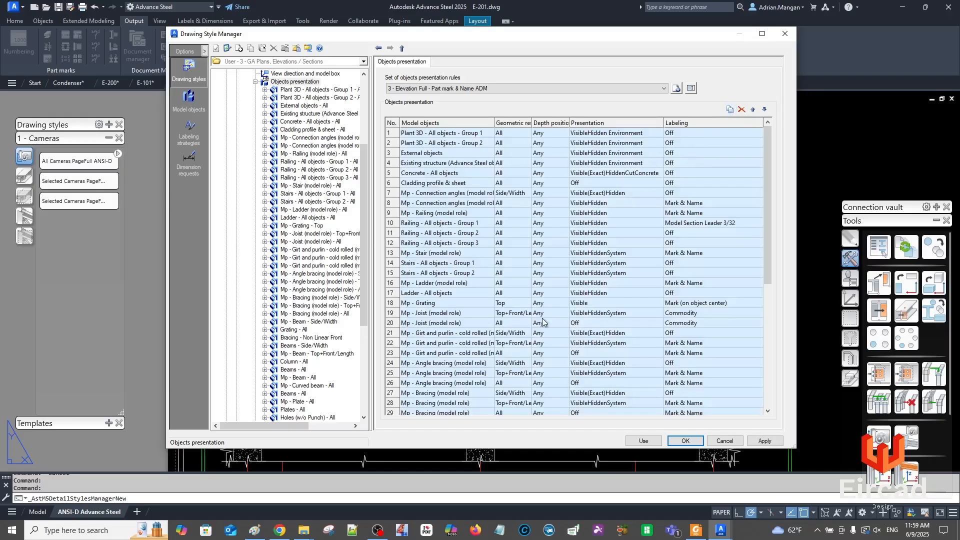
Set the geometric restriction of the copied Beams rule at the end of the list to Front/Length
{"action": "scroll", "coordinate": [461, 355], "scroll_direction": "down", "scroll_amount": 1}
{"action": "scroll", "coordinate": [462, 354], "scroll_direction": "down", "scroll_amount": 3}
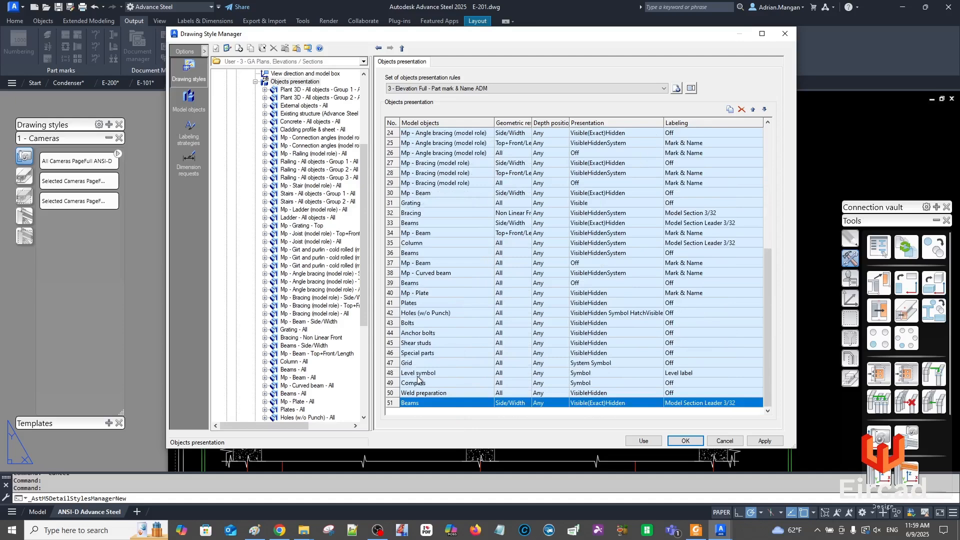
{"action": "left_click", "coordinate": [531, 402]}
{"action": "left_click", "coordinate": [530, 404]}
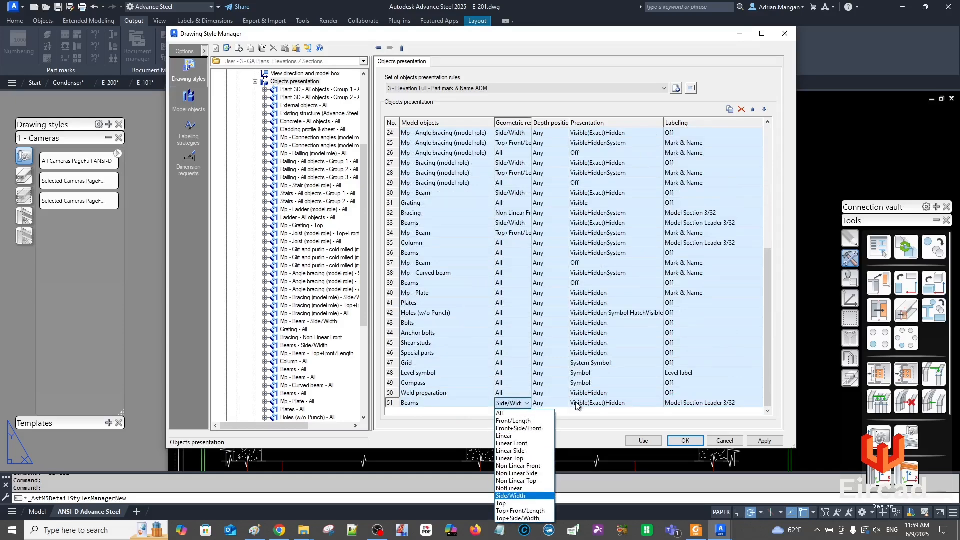
{"action": "left_click", "coordinate": [515, 421]}
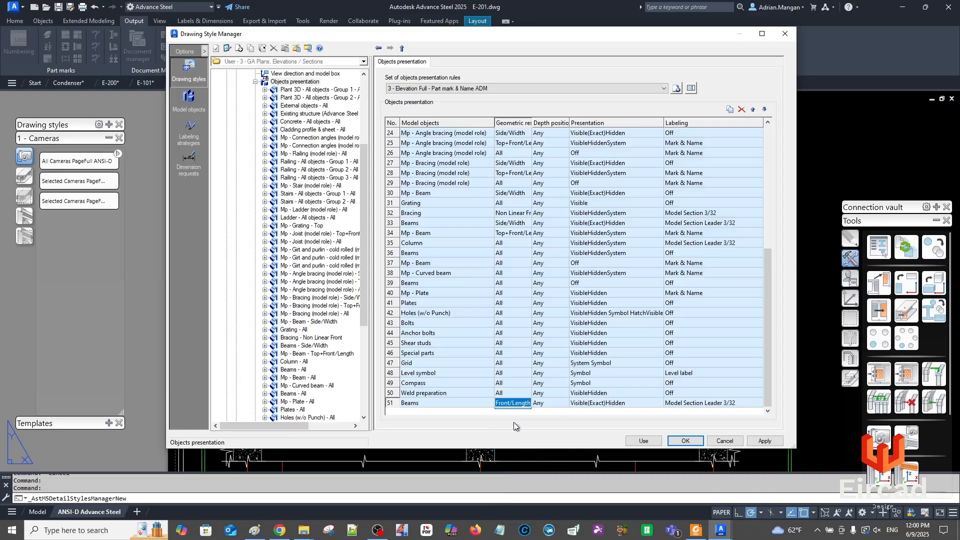
Set the labeling rule of the Beams Front/Length presentation to Model Section 3/32 and apply it
{"action": "double_click", "coordinate": [393, 403]}
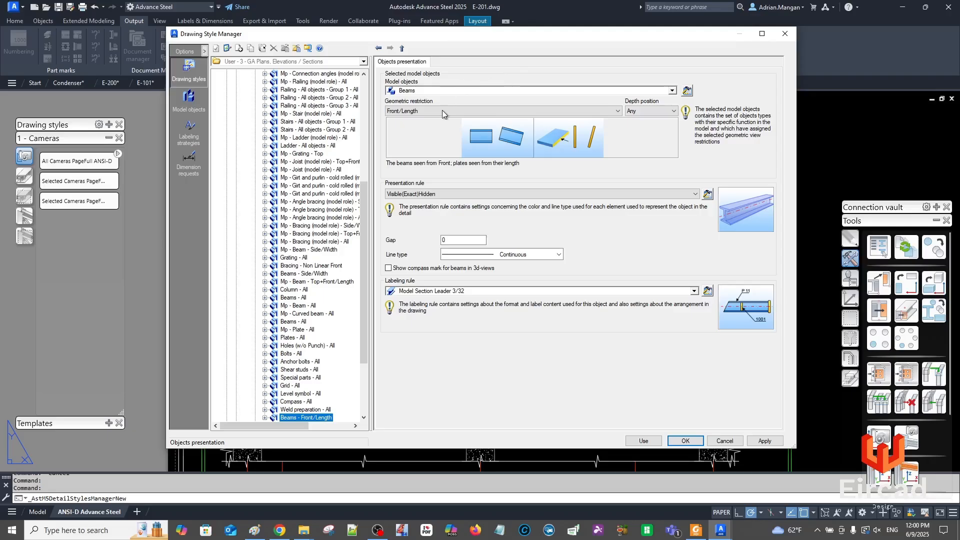
{"action": "left_click", "coordinate": [694, 291]}
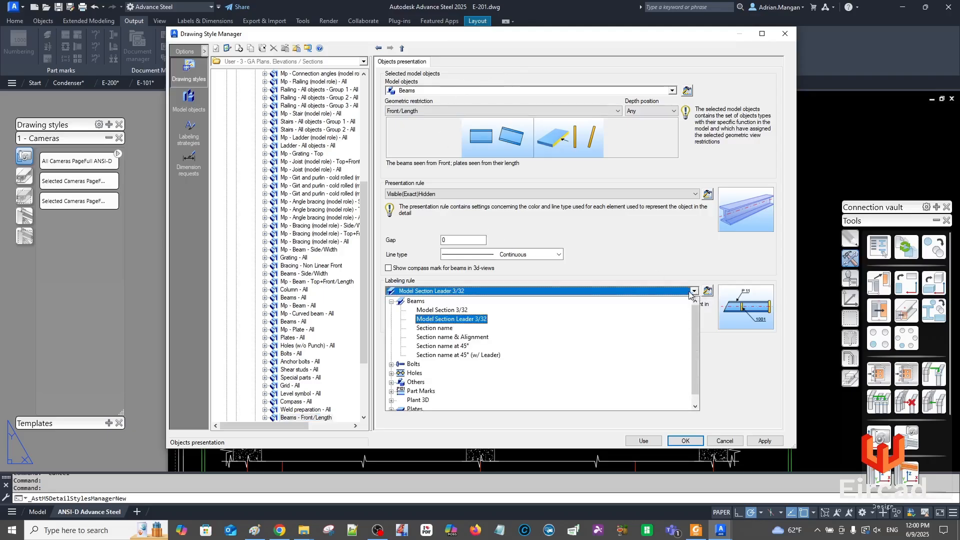
{"action": "left_click", "coordinate": [460, 310]}
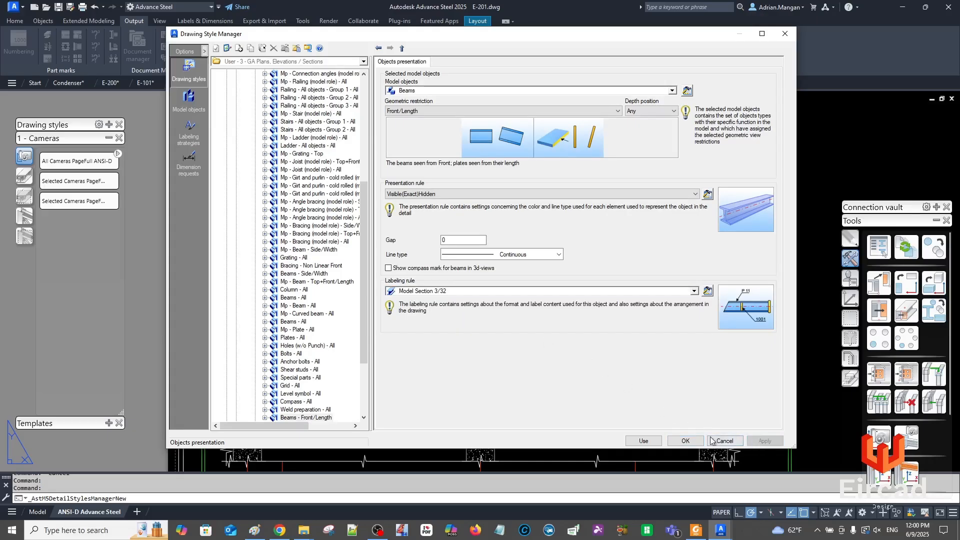
Move the Beams Front/Length rule up the objects presentation list to directly below the Column rule and apply it
{"action": "scroll", "coordinate": [292, 89], "scroll_direction": "up", "scroll_amount": 2}
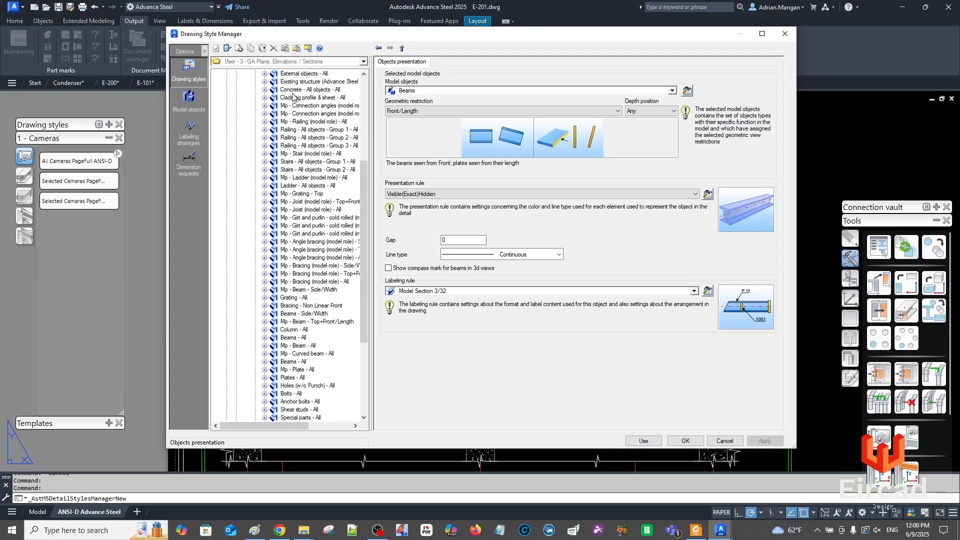
{"action": "scroll", "coordinate": [292, 95], "scroll_direction": "up", "scroll_amount": 3}
{"action": "left_click", "coordinate": [294, 122]}
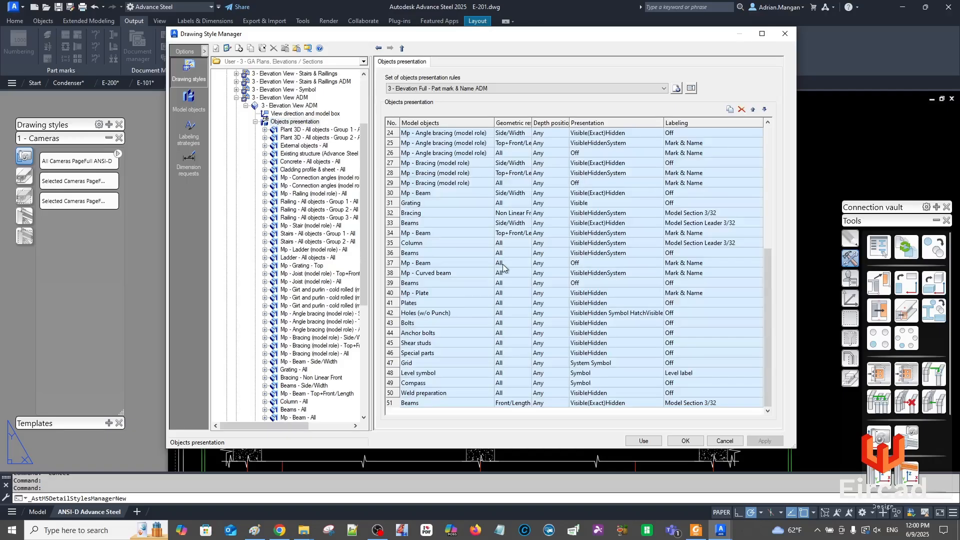
{"action": "left_click", "coordinate": [400, 403]}
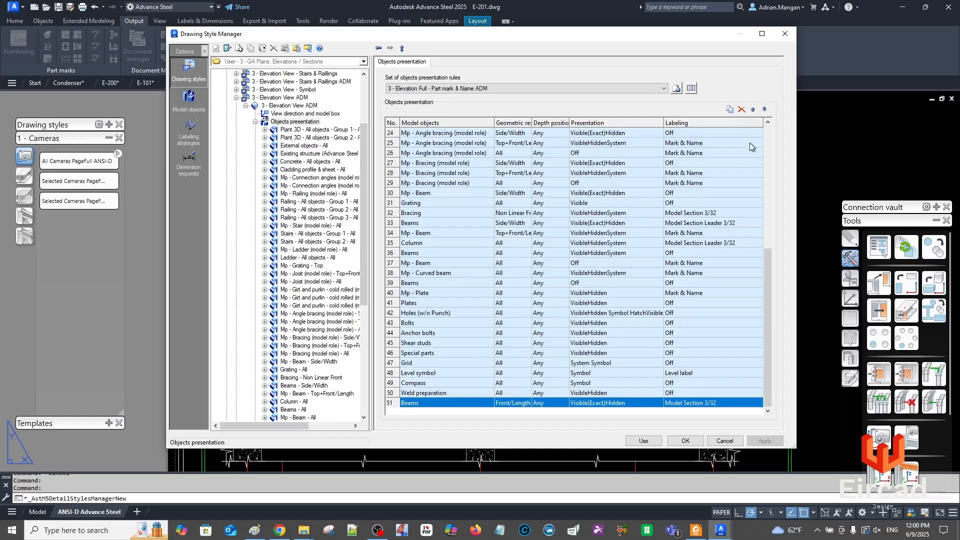
{"action": "left_click", "coordinate": [753, 109]}
{"action": "left_click", "coordinate": [753, 109]}
{"action": "left_click", "coordinate": [753, 110]}
{"action": "left_click", "coordinate": [753, 110]}
{"action": "left_click", "coordinate": [752, 109]}
{"action": "left_click", "coordinate": [752, 110]}
{"action": "left_click", "coordinate": [753, 109]}
{"action": "left_click", "coordinate": [752, 109]}
{"action": "left_click", "coordinate": [753, 110]}
{"action": "left_click", "coordinate": [753, 109]}
{"action": "left_click", "coordinate": [752, 109]}
{"action": "left_click", "coordinate": [752, 109]}
{"action": "left_click", "coordinate": [752, 109]}
{"action": "left_click", "coordinate": [753, 110]}
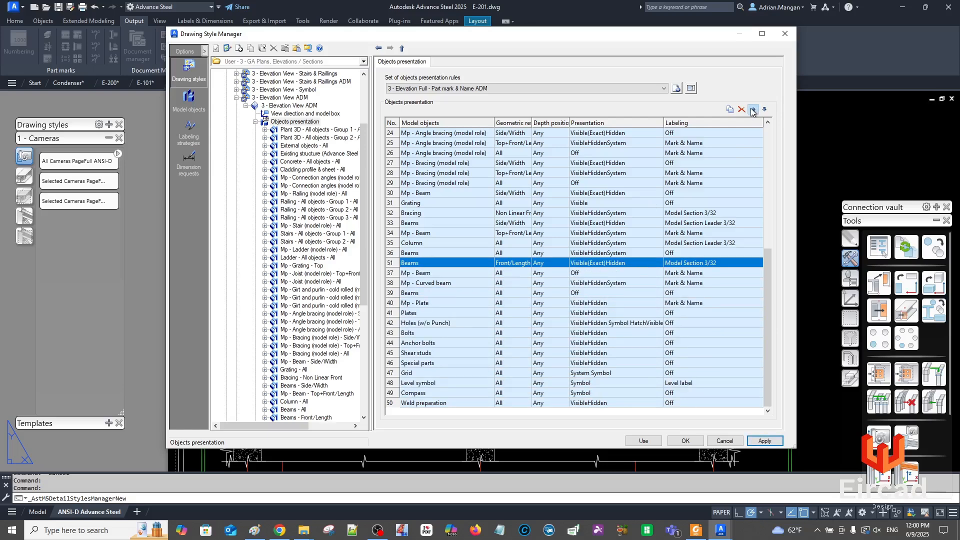
{"action": "left_click", "coordinate": [753, 109]}
{"action": "left_click", "coordinate": [753, 110]}
{"action": "left_click", "coordinate": [752, 109]}
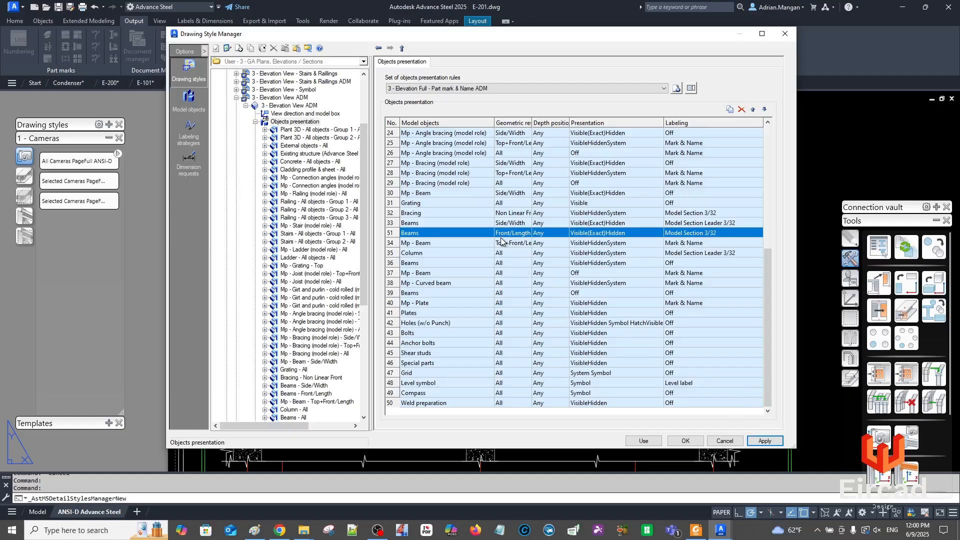
{"action": "left_click", "coordinate": [764, 109]}
{"action": "left_click", "coordinate": [764, 109]}
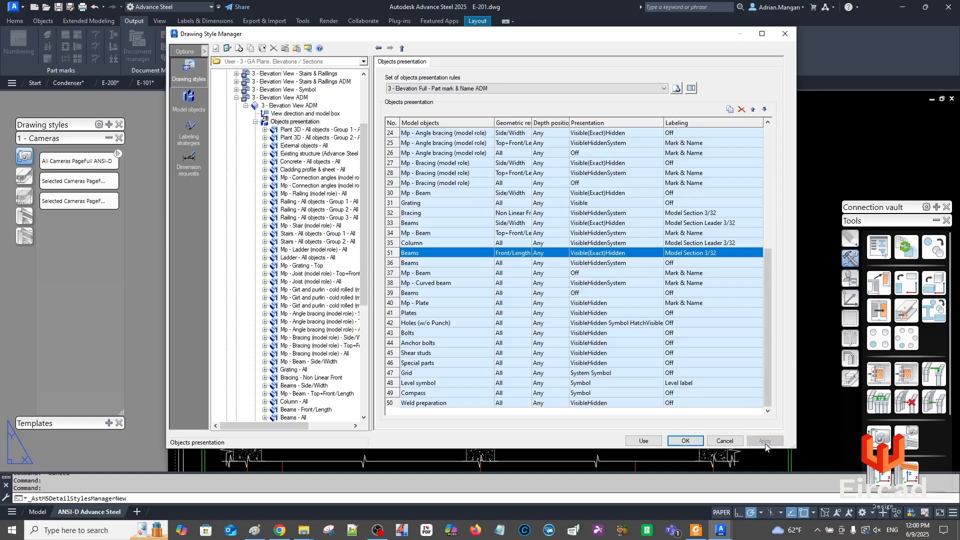
Try the revised style on the elevation view with the left bay's beam label moved below the beam, and undo both changes
{"action": "left_click", "coordinate": [640, 441]}
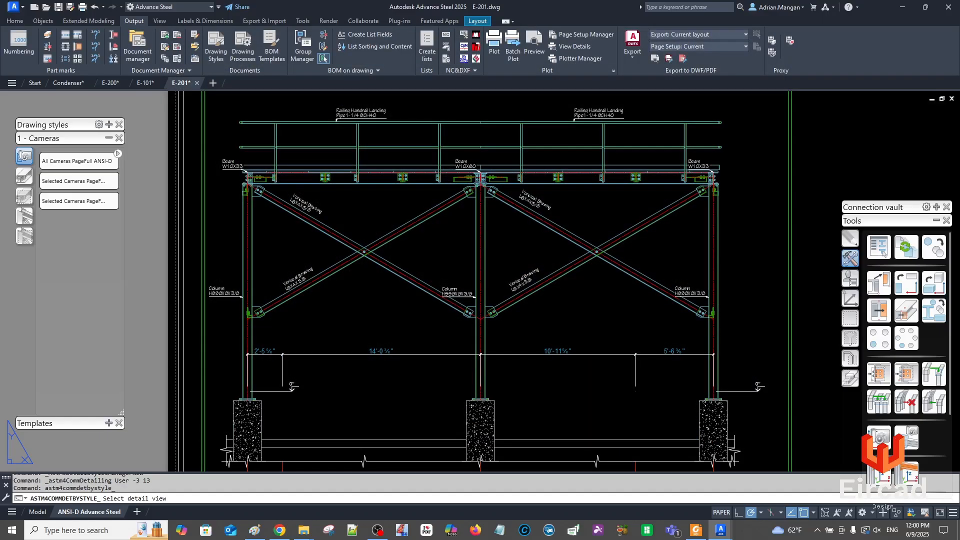
{"action": "left_click", "coordinate": [423, 183]}
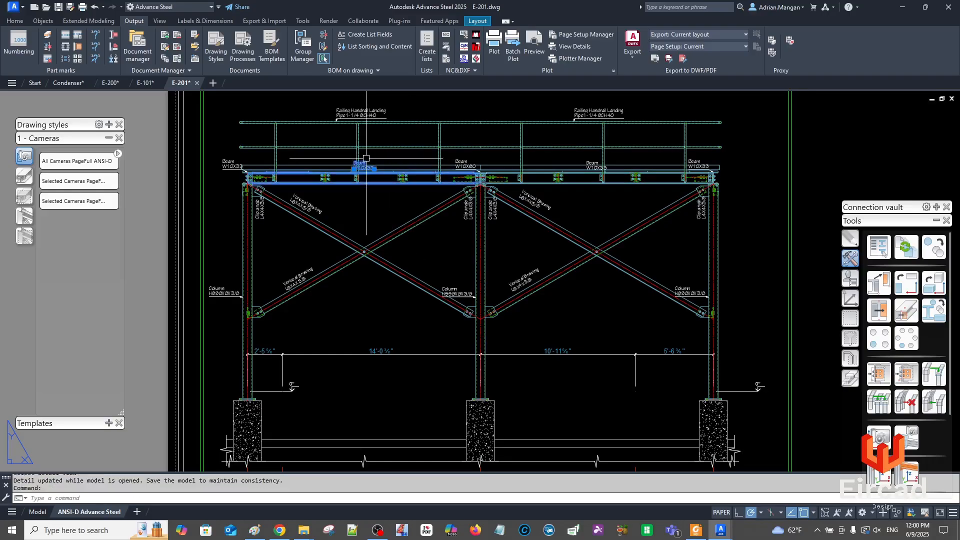
{"action": "left_click_drag", "start_coordinate": [365, 165], "coordinate": [323, 189]}
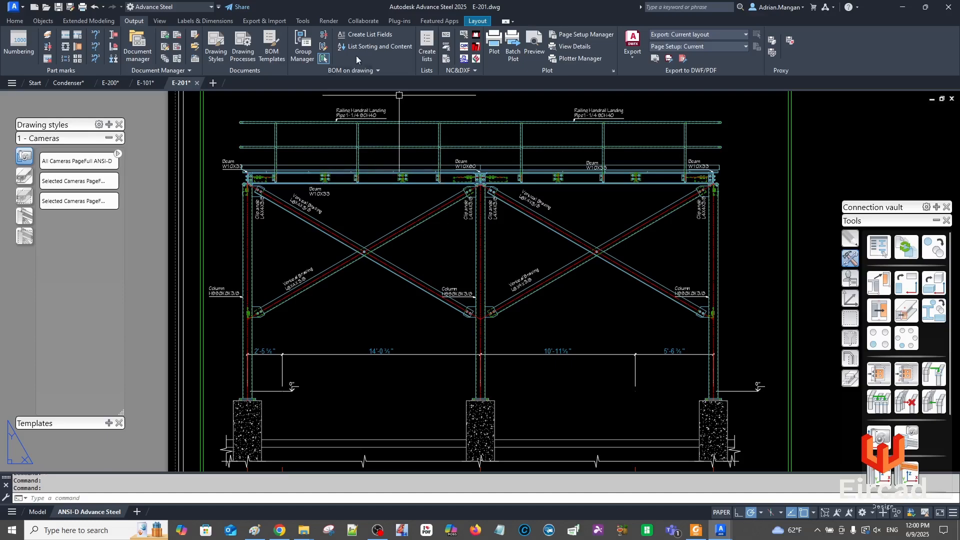
{"action": "left_click", "coordinate": [95, 7]}
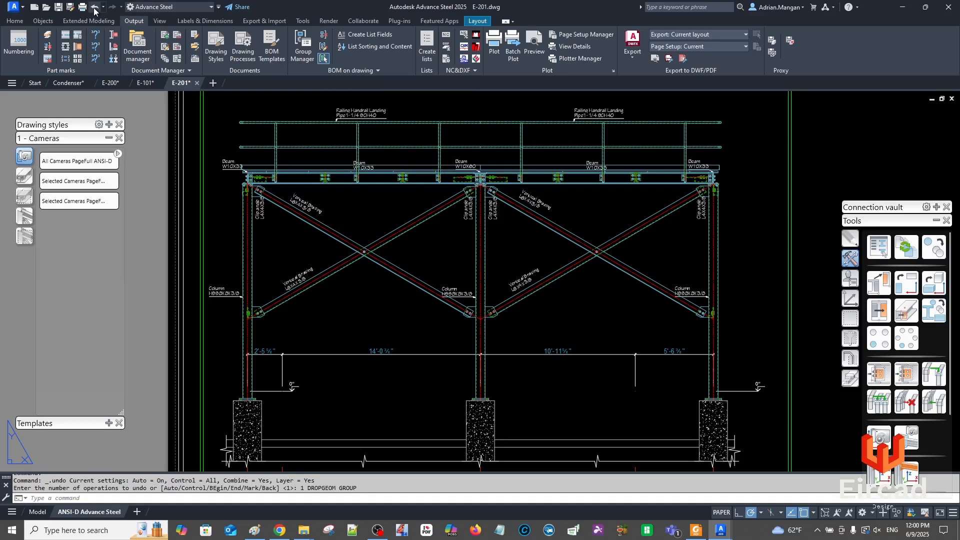
{"action": "left_click", "coordinate": [95, 7]}
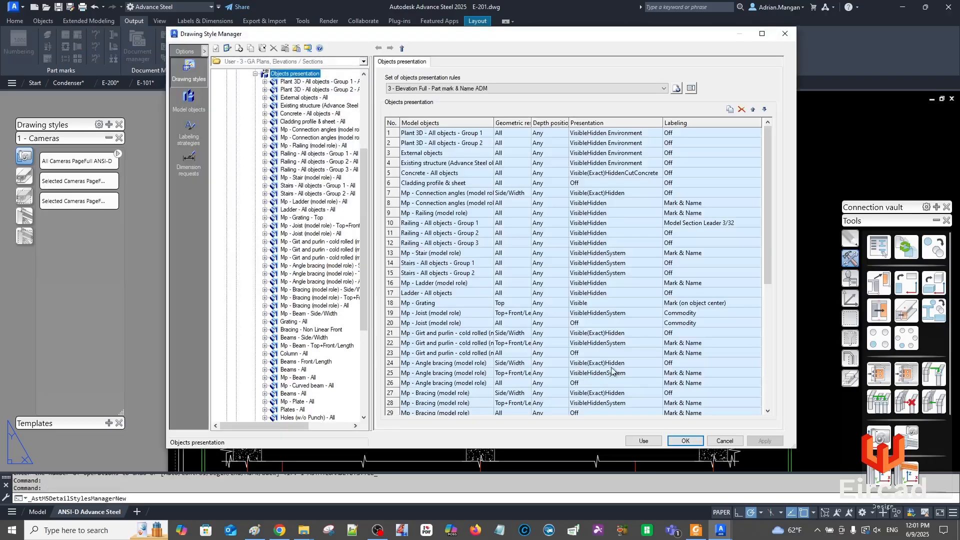
Update the elevation view with the revised style and examine the clip angle label at the middle column's beam connection
{"action": "left_click", "coordinate": [643, 440]}
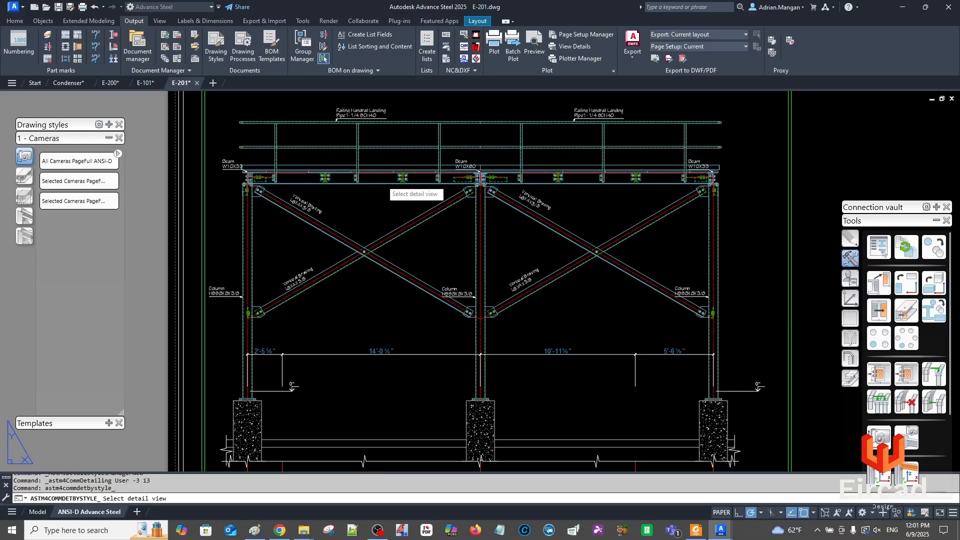
{"action": "left_click", "coordinate": [478, 194]}
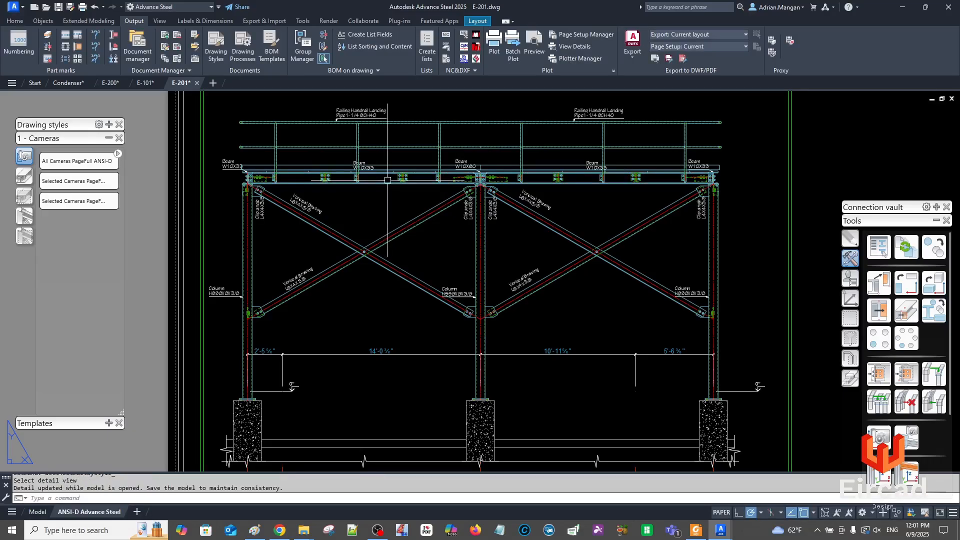
{"action": "scroll", "coordinate": [478, 194], "scroll_direction": "up", "scroll_amount": 4}
{"action": "left_click", "coordinate": [450, 228]}
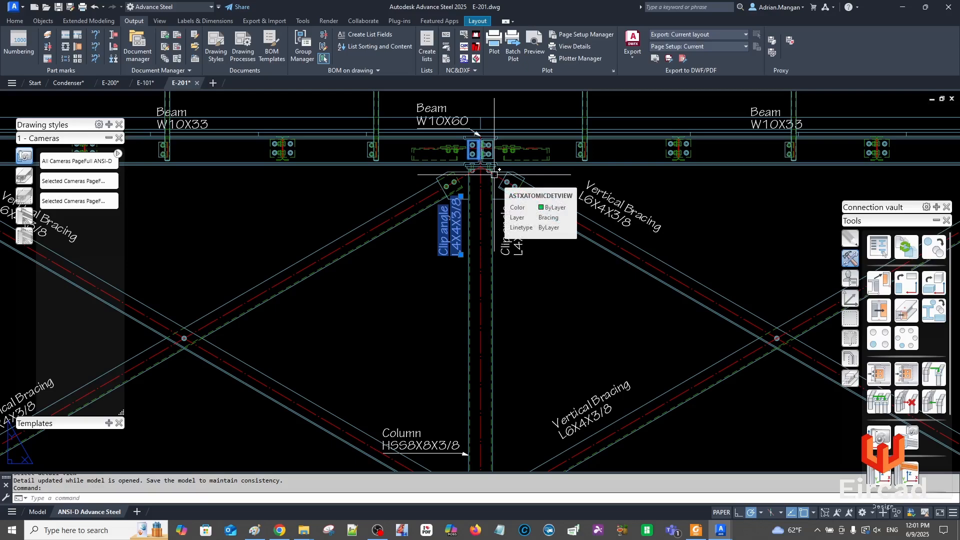
{"action": "scroll", "coordinate": [485, 147], "scroll_direction": "up", "scroll_amount": 8}
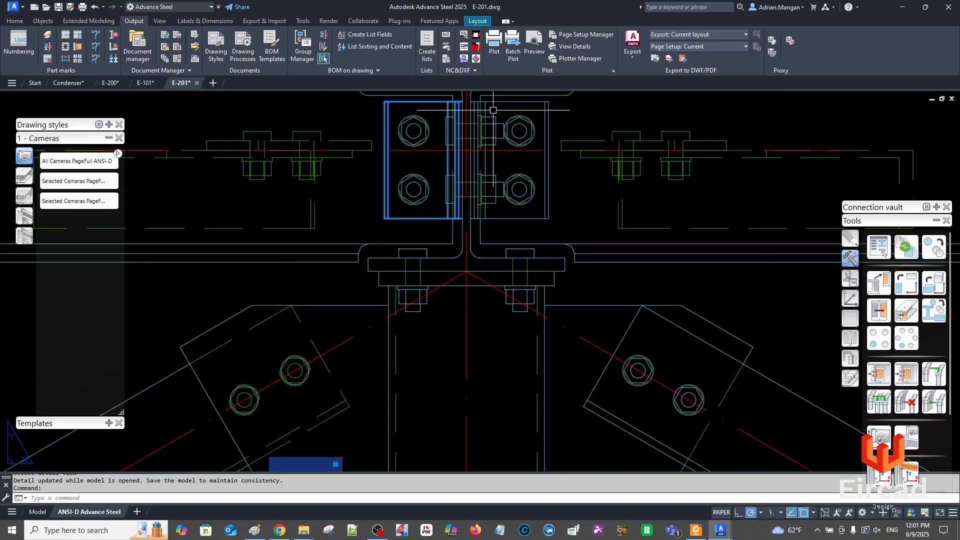
{"action": "scroll", "coordinate": [493, 110], "scroll_direction": "down", "scroll_amount": 5}
{"action": "scroll", "coordinate": [510, 133], "scroll_direction": "up", "scroll_amount": 9}
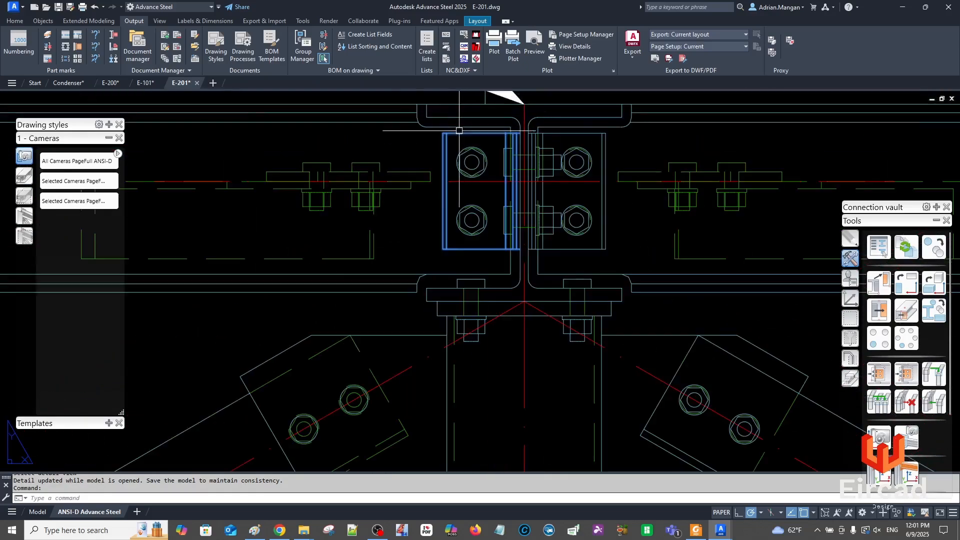
{"action": "scroll", "coordinate": [572, 160], "scroll_direction": "down", "scroll_amount": 7}
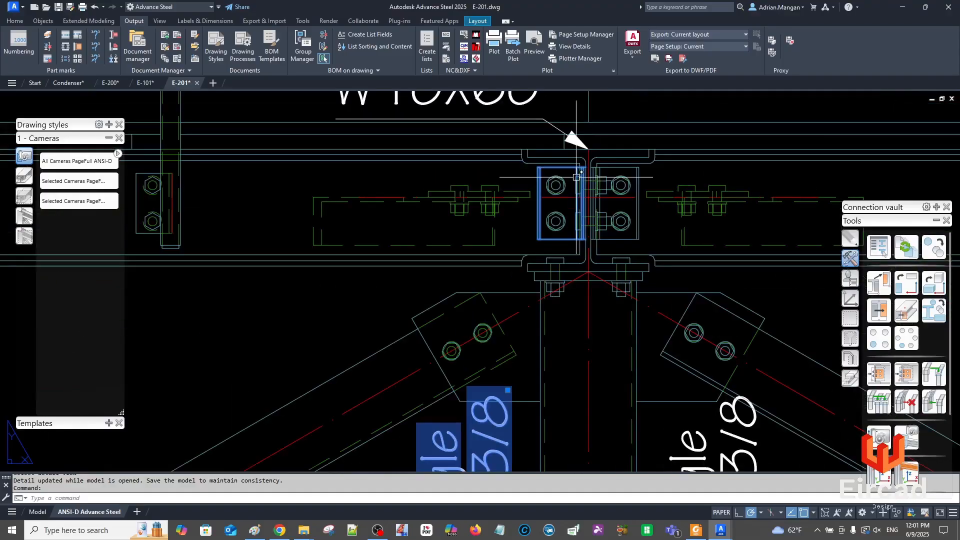
{"action": "scroll", "coordinate": [576, 177], "scroll_direction": "down", "scroll_amount": 5}
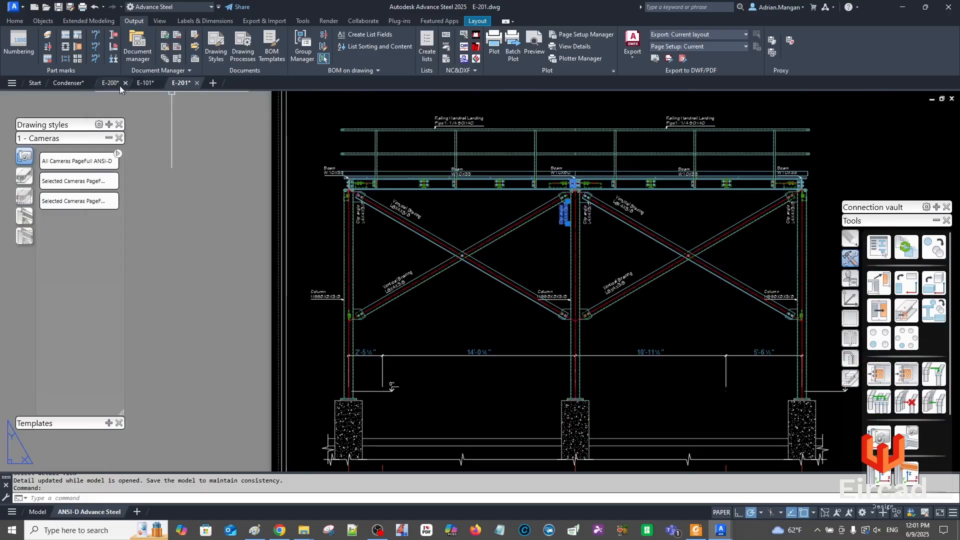
In the Drawing Style Manager, duplicate the Beams - All rule just below Beams Front/Length and open the copy at the list's end
{"action": "left_click", "coordinate": [174, 51]}
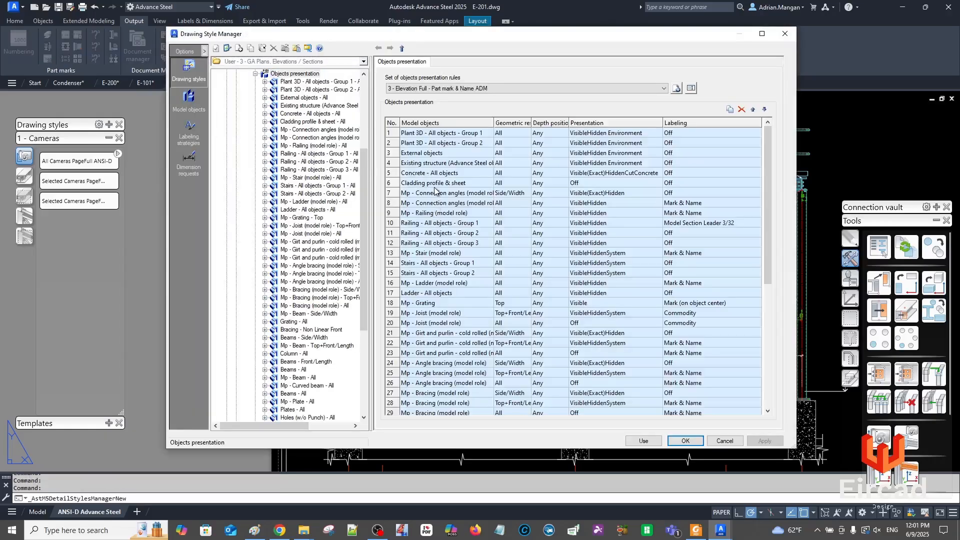
{"action": "scroll", "coordinate": [436, 197], "scroll_direction": "down", "scroll_amount": 2}
{"action": "scroll", "coordinate": [435, 210], "scroll_direction": "down", "scroll_amount": 6}
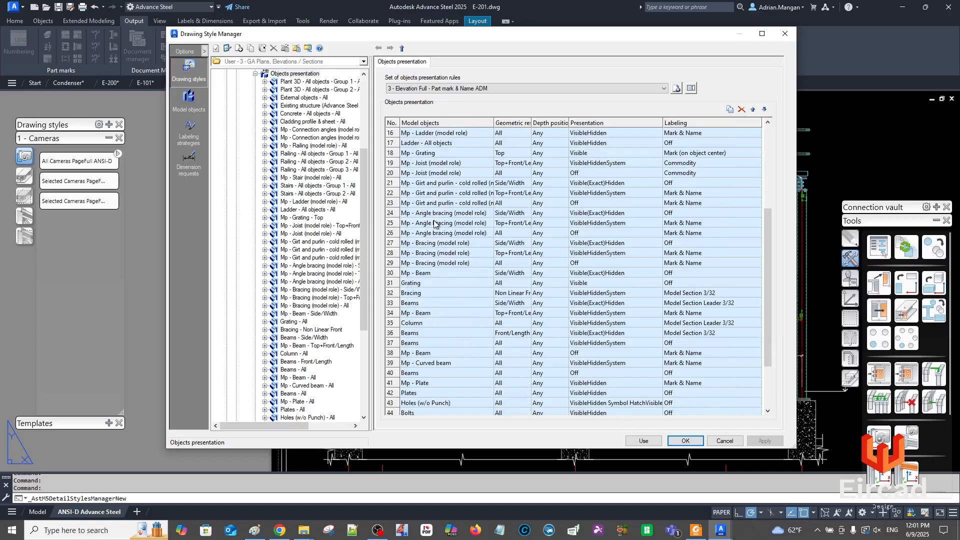
{"action": "left_click", "coordinate": [397, 244]}
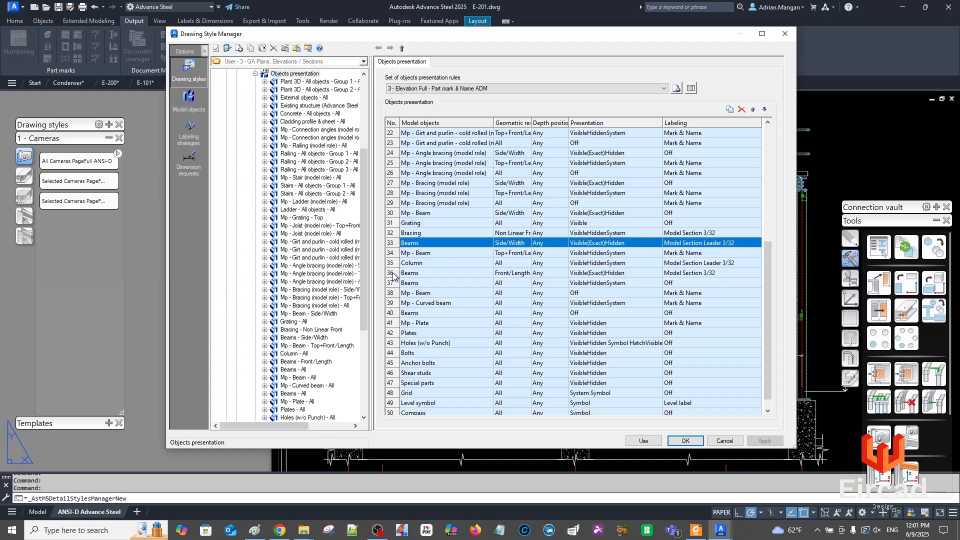
{"action": "left_click", "coordinate": [391, 284]}
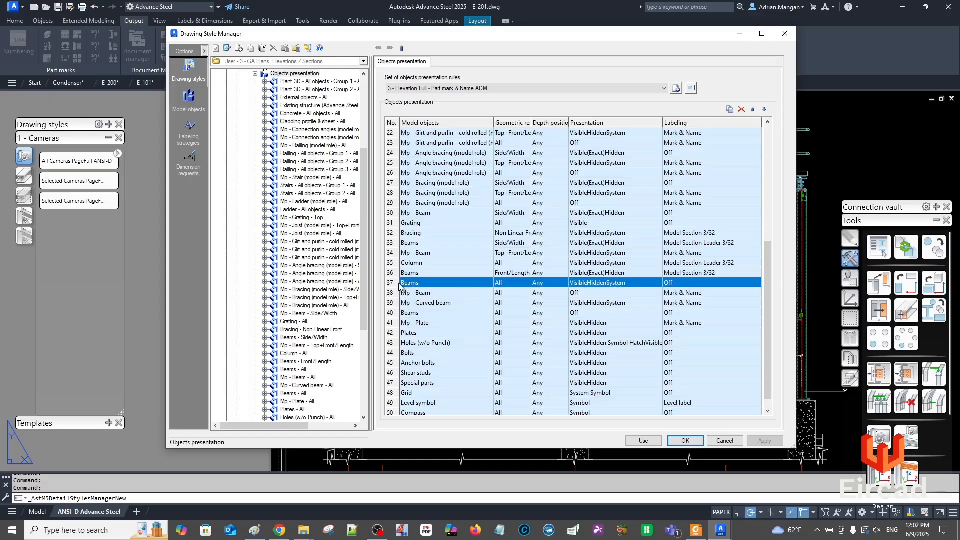
{"action": "left_click", "coordinate": [731, 110]}
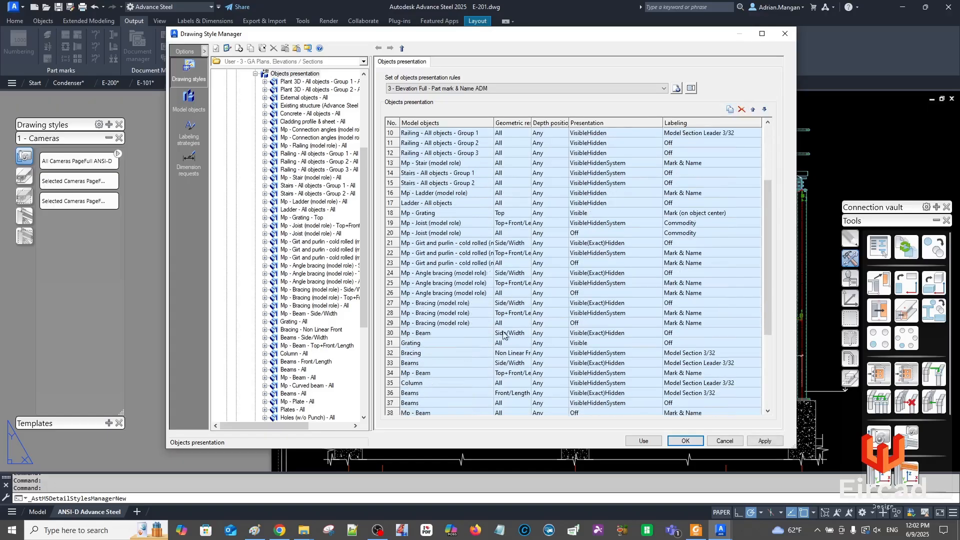
{"action": "scroll", "coordinate": [470, 331], "scroll_direction": "down", "scroll_amount": 8}
{"action": "double_click", "coordinate": [391, 403]}
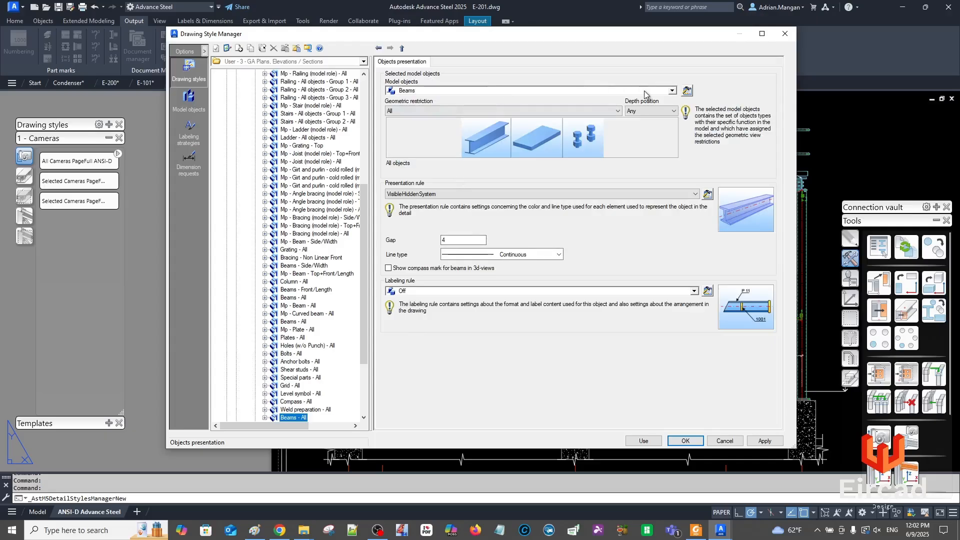
Set the copied rule's model objects to Clip angle from Parts (w/ model roles)
{"action": "left_click", "coordinate": [671, 91]}
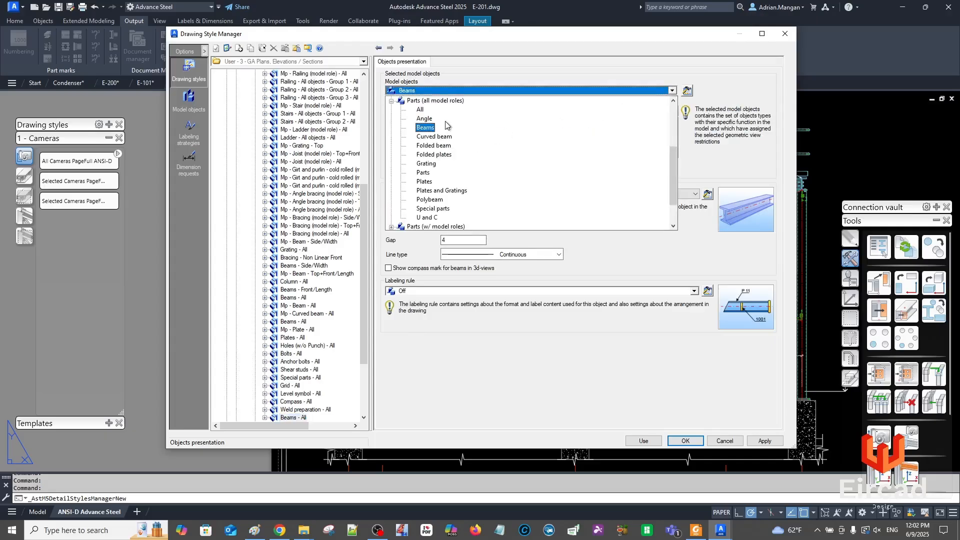
{"action": "left_click", "coordinate": [391, 101]}
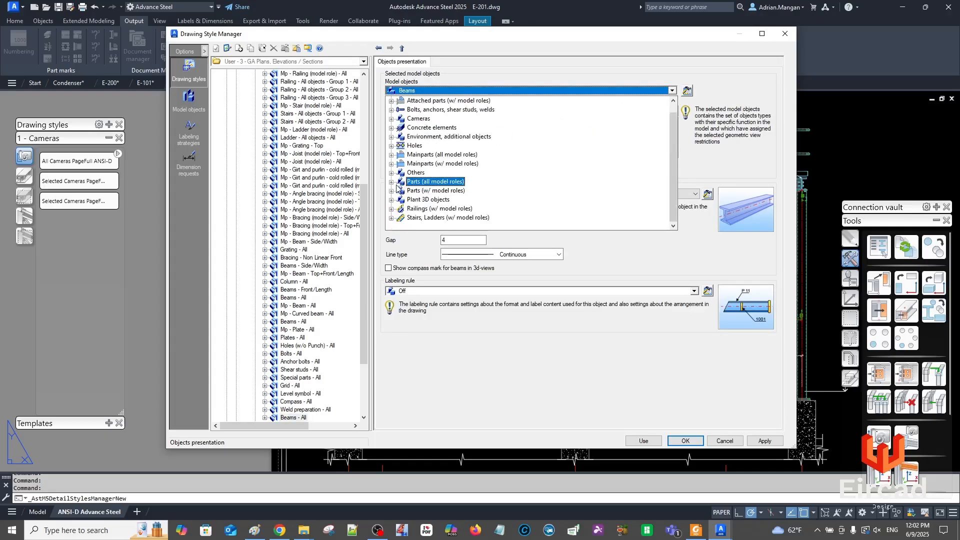
{"action": "left_click", "coordinate": [392, 190]}
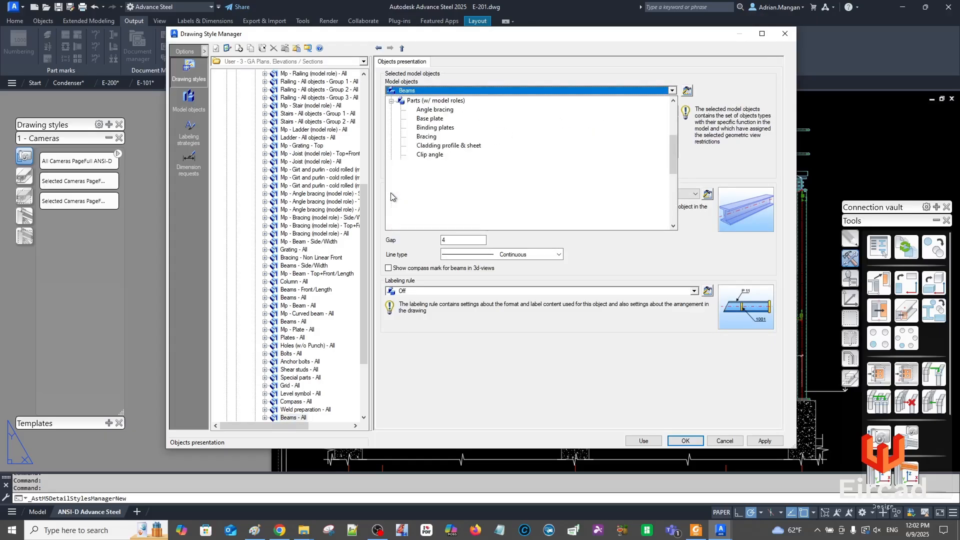
{"action": "left_click", "coordinate": [430, 154]}
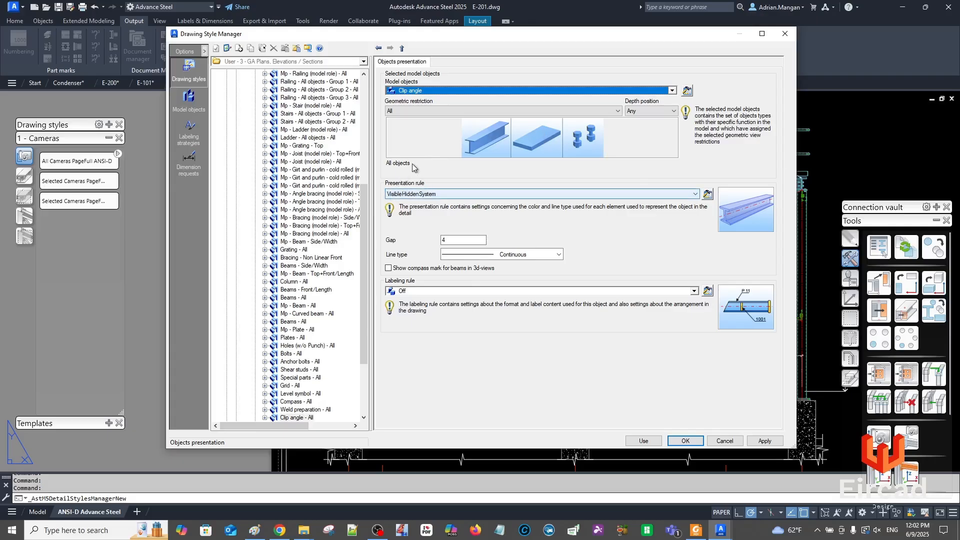
Set the Clip angle presentation rule to Visible, apply it, and use the style on the drawing
{"action": "left_click", "coordinate": [542, 196]}
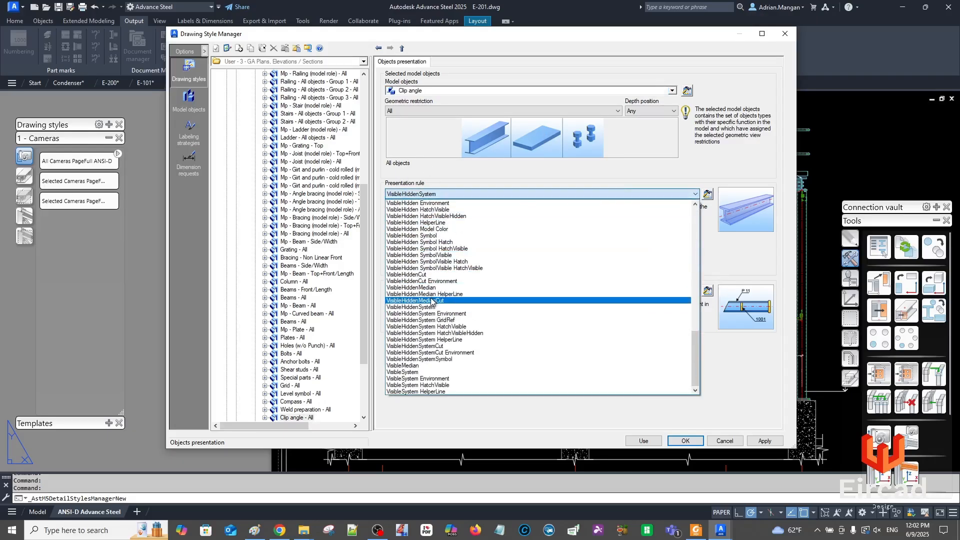
{"action": "scroll", "coordinate": [432, 347], "scroll_direction": "up", "scroll_amount": 2}
{"action": "scroll", "coordinate": [434, 250], "scroll_direction": "up", "scroll_amount": 5}
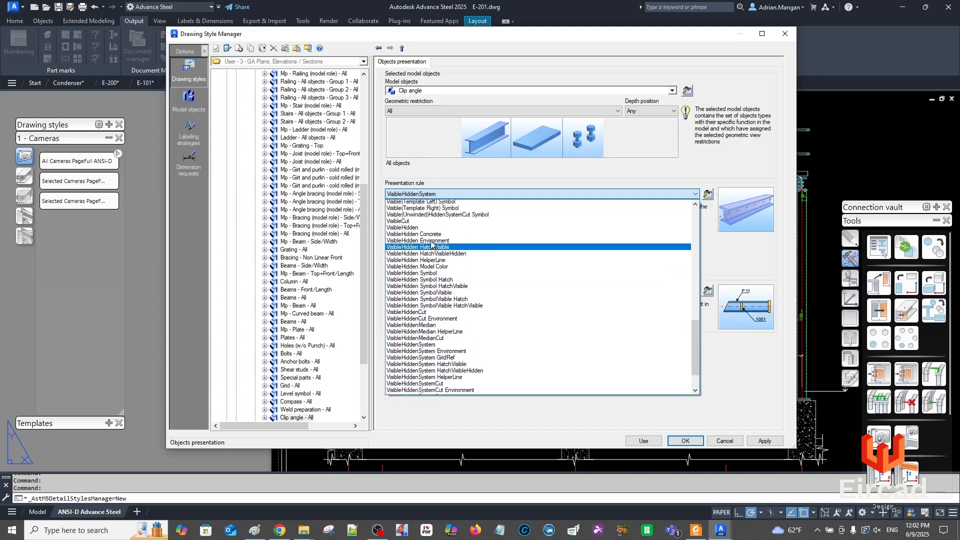
{"action": "scroll", "coordinate": [433, 241], "scroll_direction": "up", "scroll_amount": 2}
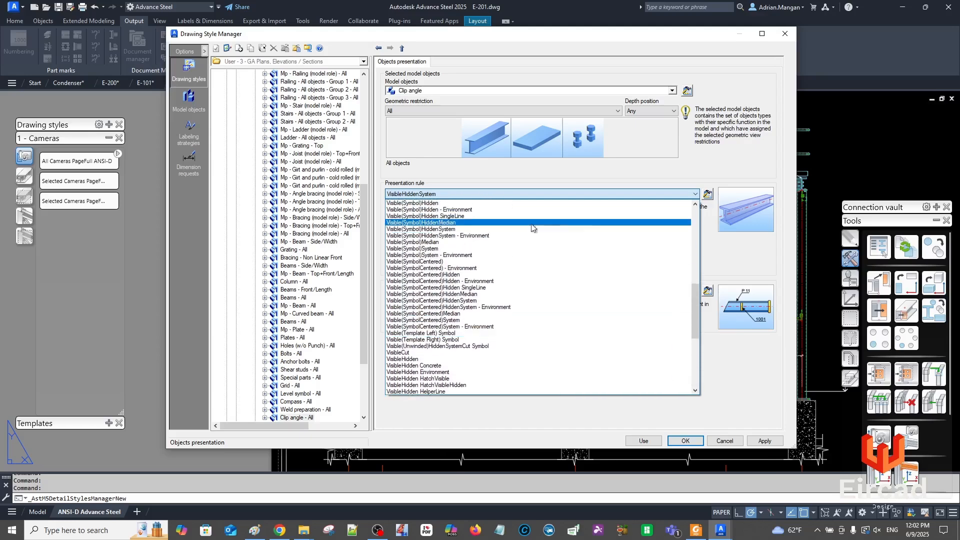
{"action": "left_click", "coordinate": [693, 226]}
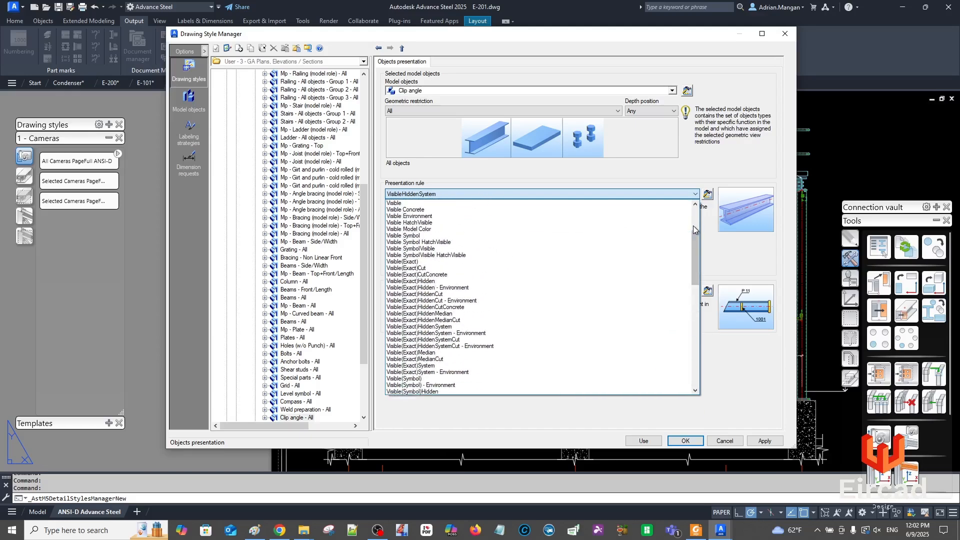
{"action": "left_click", "coordinate": [436, 203]}
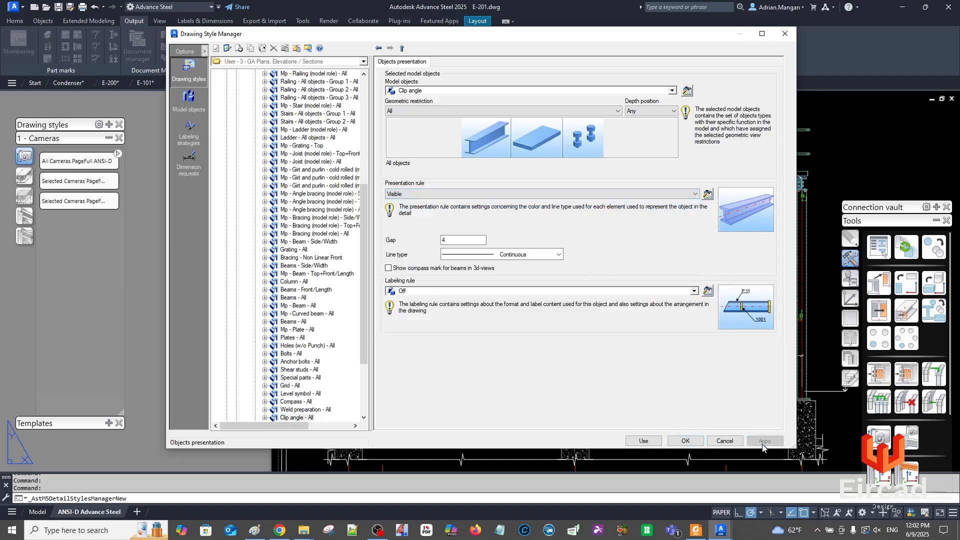
{"action": "left_click", "coordinate": [645, 441]}
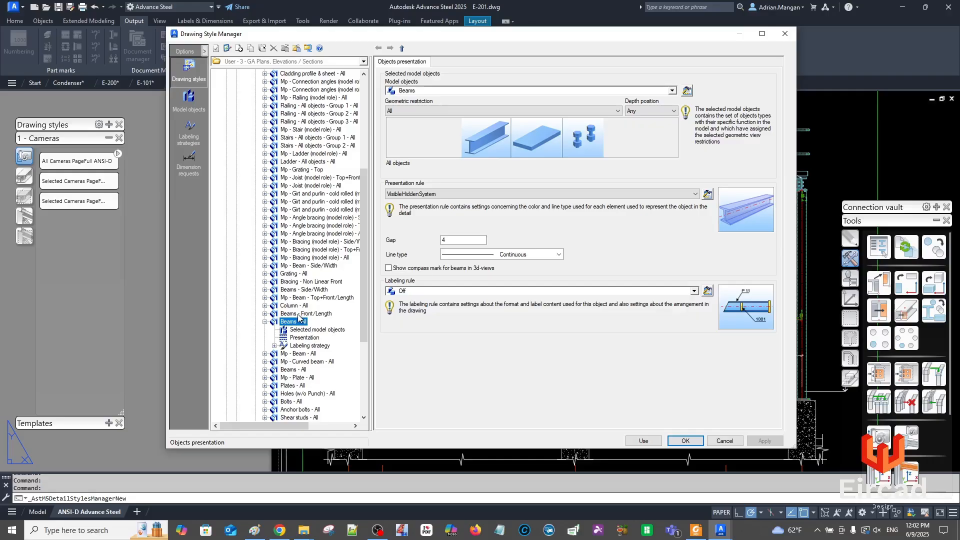
{"action": "scroll", "coordinate": [279, 150], "scroll_direction": "up", "scroll_amount": 3}
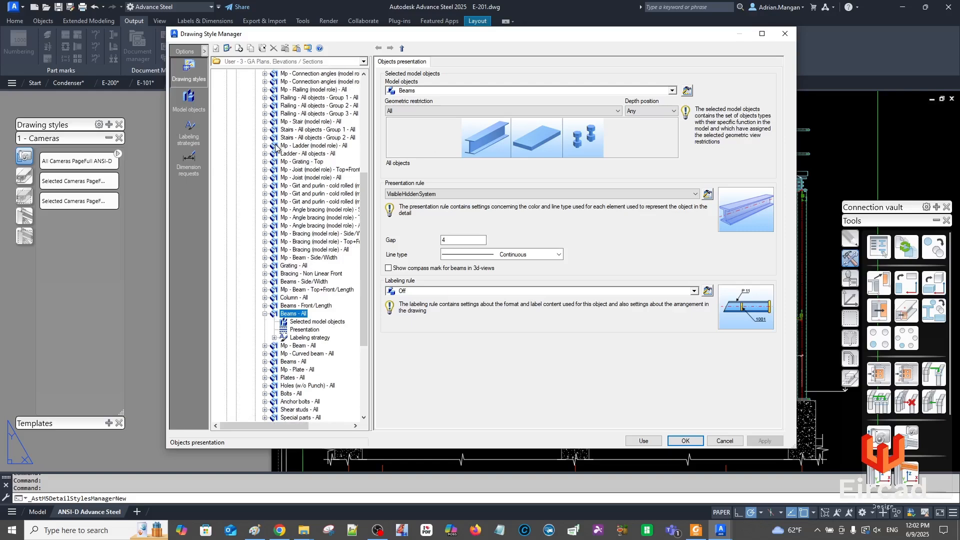
In the objects presentation list, move the Clip angle rule up to sit directly below Bracing and above Beams Side/Width
{"action": "left_click", "coordinate": [295, 82]}
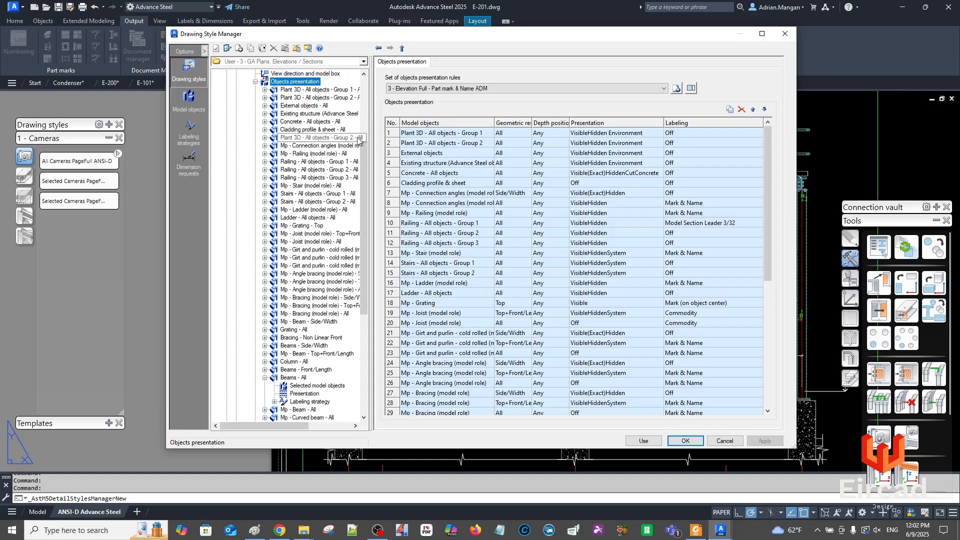
{"action": "scroll", "coordinate": [572, 350], "scroll_direction": "down", "scroll_amount": 8}
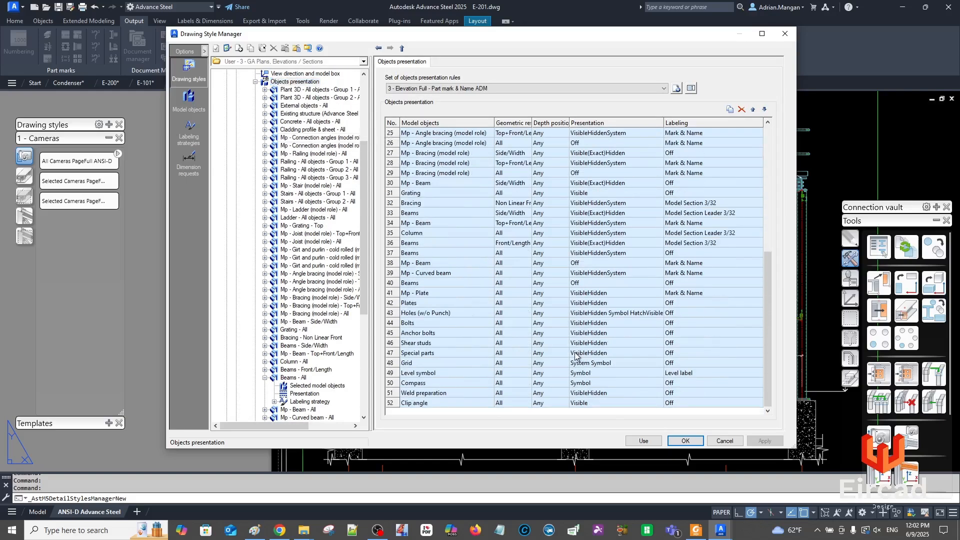
{"action": "left_click", "coordinate": [397, 403]}
{"action": "left_click", "coordinate": [755, 111]}
{"action": "left_click", "coordinate": [754, 111]}
{"action": "left_click", "coordinate": [754, 111]}
{"action": "triple_click", "coordinate": [754, 110]}
{"action": "triple_click", "coordinate": [754, 110]}
{"action": "double_click", "coordinate": [754, 110]}
{"action": "left_click", "coordinate": [754, 110]}
{"action": "double_click", "coordinate": [754, 110]}
{"action": "left_click", "coordinate": [754, 110]}
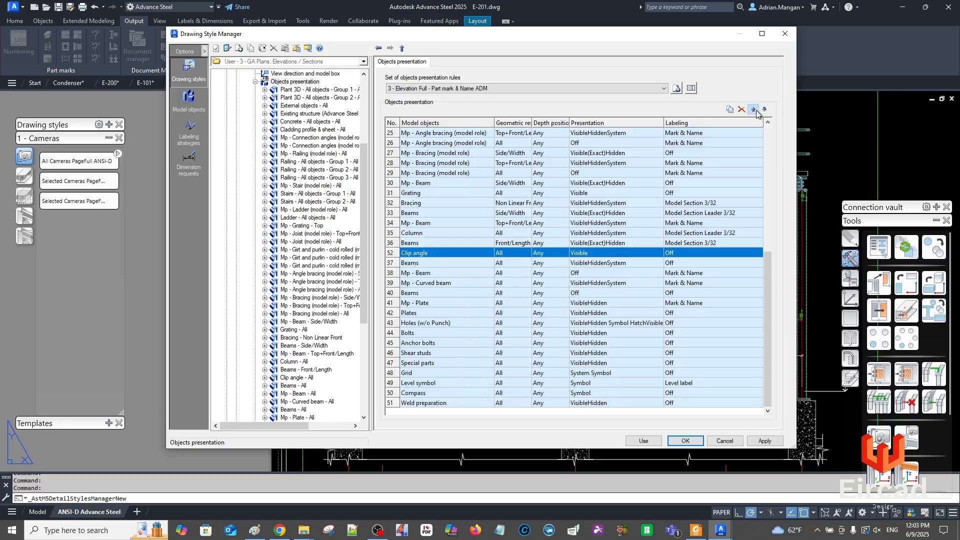
{"action": "left_click", "coordinate": [753, 110]}
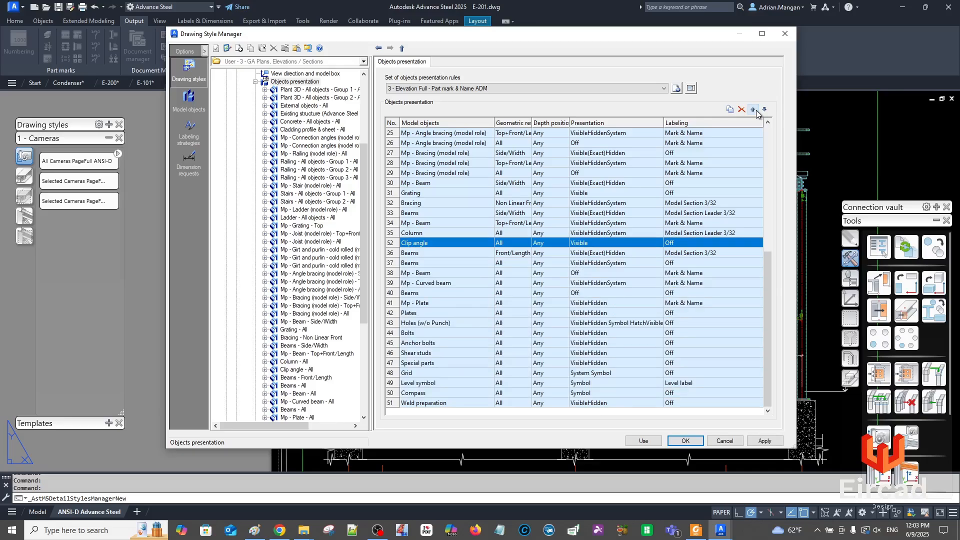
{"action": "left_click", "coordinate": [753, 110]}
{"action": "left_click", "coordinate": [754, 110]}
{"action": "left_click", "coordinate": [754, 110]}
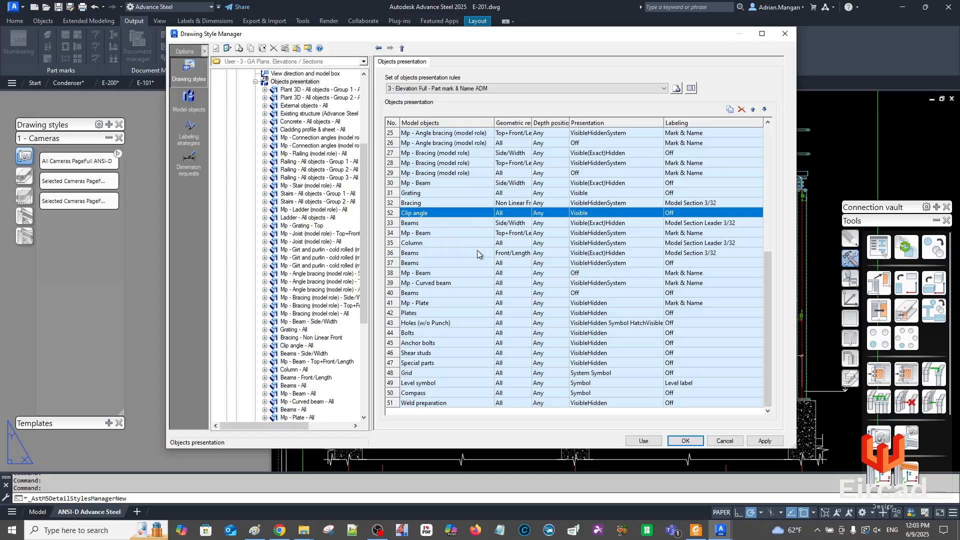
Check the presentation choice of the Beams Front/Length rule, apply the reordered rules, and update the elevation view with the style
{"action": "left_click", "coordinate": [599, 253]}
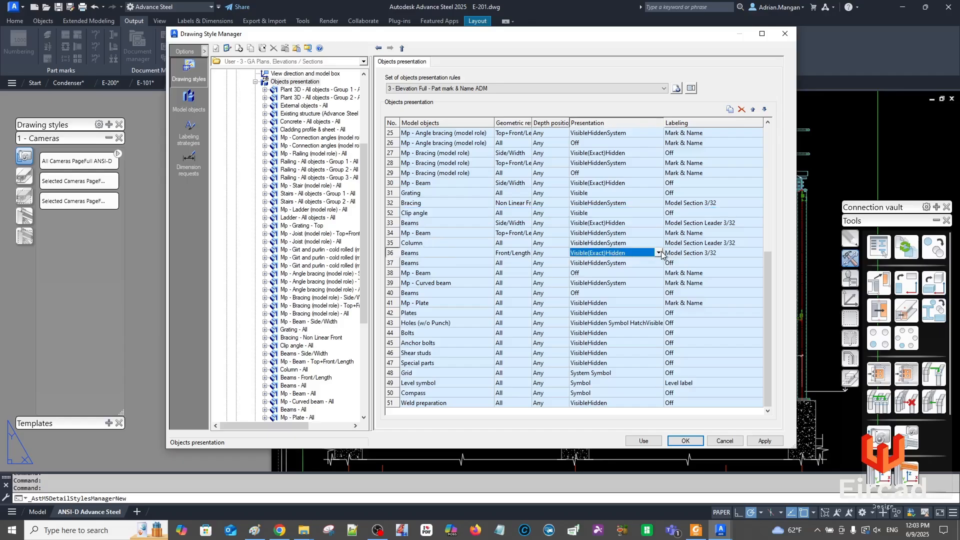
{"action": "left_click", "coordinate": [660, 254]}
{"action": "left_click", "coordinate": [661, 253]}
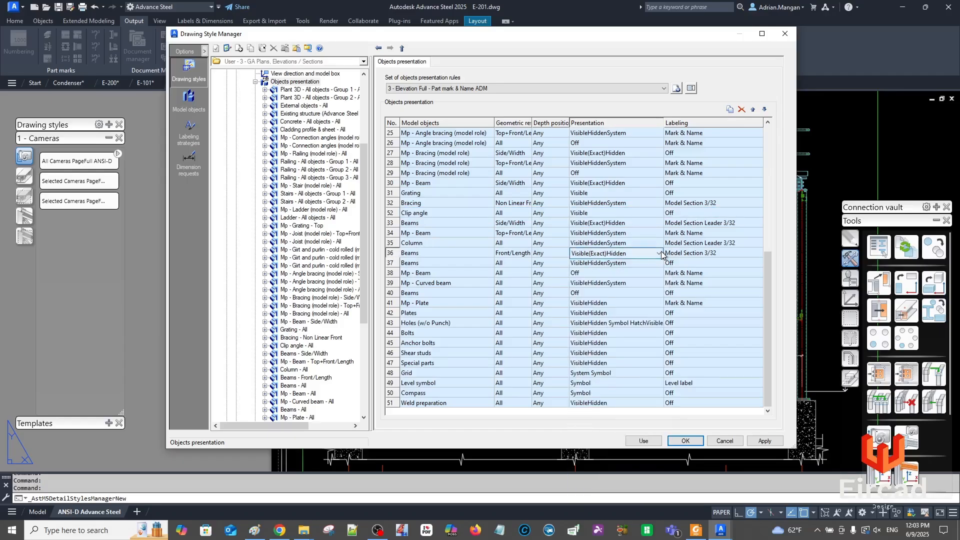
{"action": "left_click", "coordinate": [750, 442]}
{"action": "left_click", "coordinate": [683, 442]}
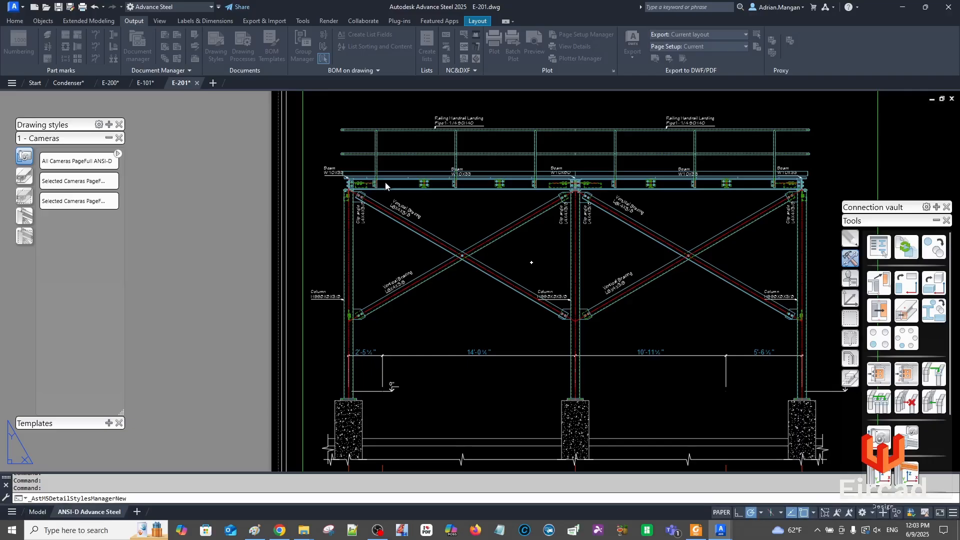
Examine the beam labels and clip angle connections along the top beam, especially at the left column
{"action": "scroll", "coordinate": [453, 182], "scroll_direction": "up", "scroll_amount": 2}
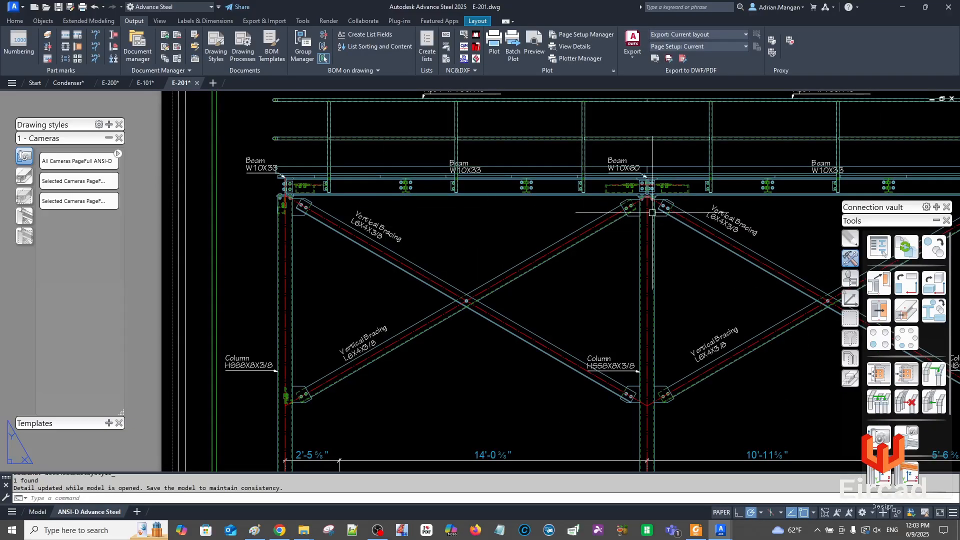
{"action": "scroll", "coordinate": [641, 204], "scroll_direction": "up", "scroll_amount": 2}
{"action": "scroll", "coordinate": [632, 206], "scroll_direction": "up", "scroll_amount": 1}
{"action": "scroll", "coordinate": [554, 167], "scroll_direction": "down", "scroll_amount": 1}
{"action": "scroll", "coordinate": [449, 165], "scroll_direction": "down", "scroll_amount": 1}
{"action": "middle_click_drag", "start_coordinate": [295, 156], "coordinate": [474, 162]}
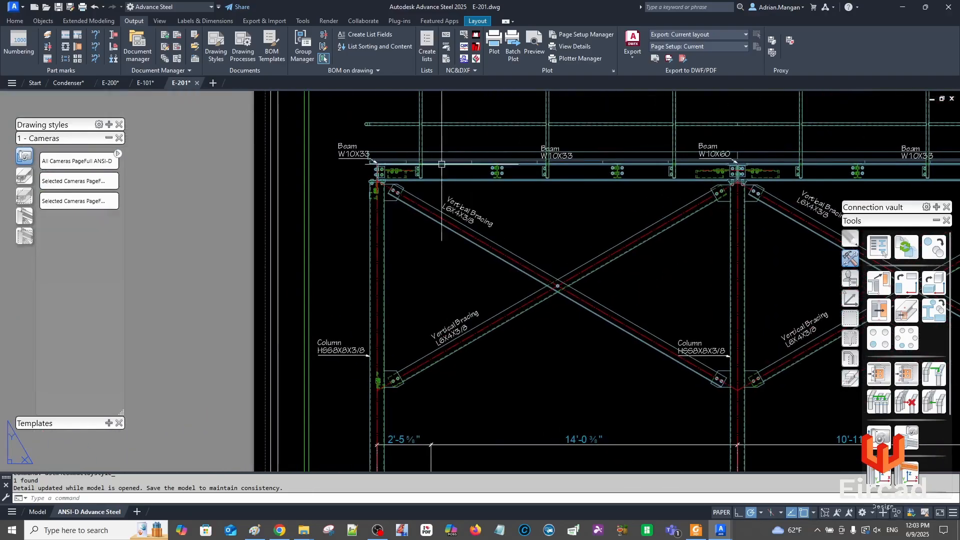
{"action": "scroll", "coordinate": [388, 169], "scroll_direction": "up", "scroll_amount": 4}
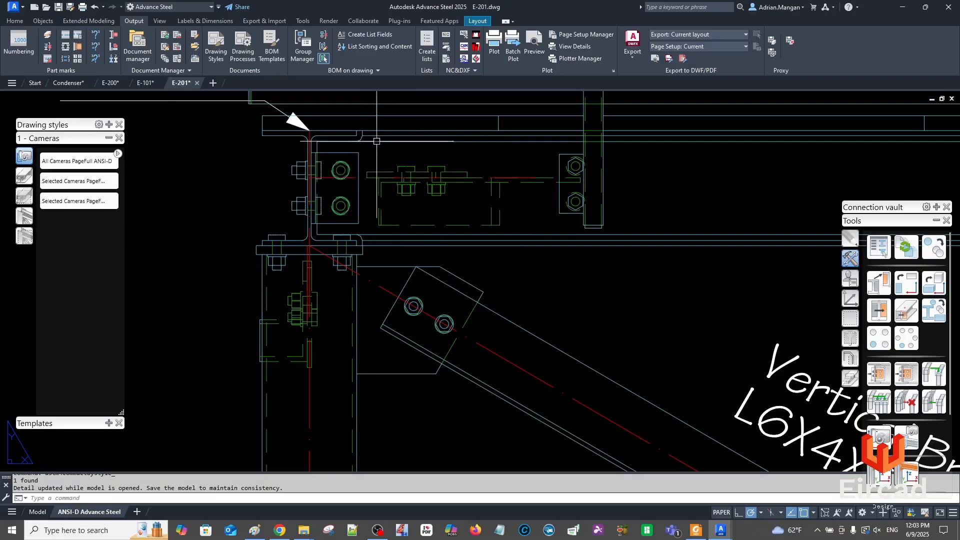
{"action": "scroll", "coordinate": [374, 144], "scroll_direction": "down", "scroll_amount": 3}
{"action": "scroll", "coordinate": [440, 180], "scroll_direction": "down", "scroll_amount": 3}
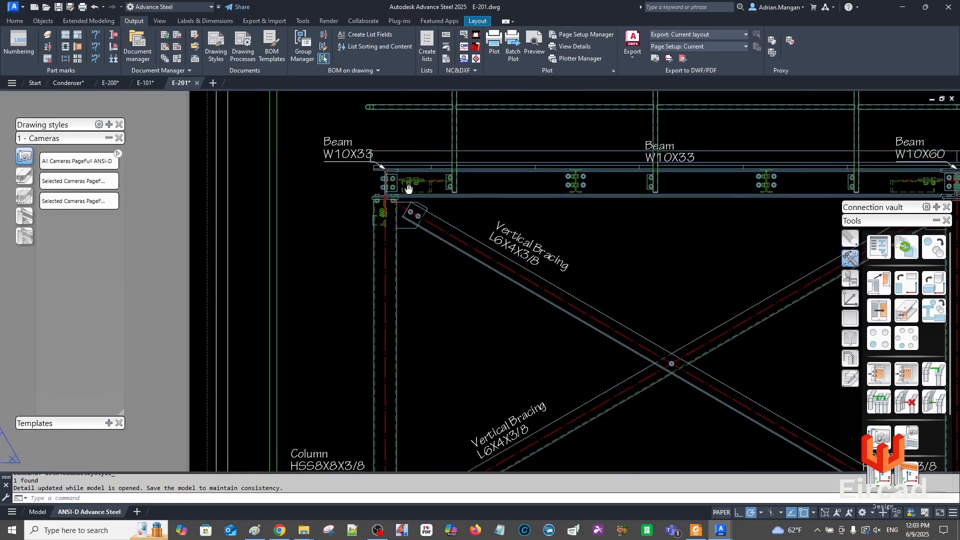
{"action": "scroll", "coordinate": [358, 191], "scroll_direction": "up", "scroll_amount": 3}
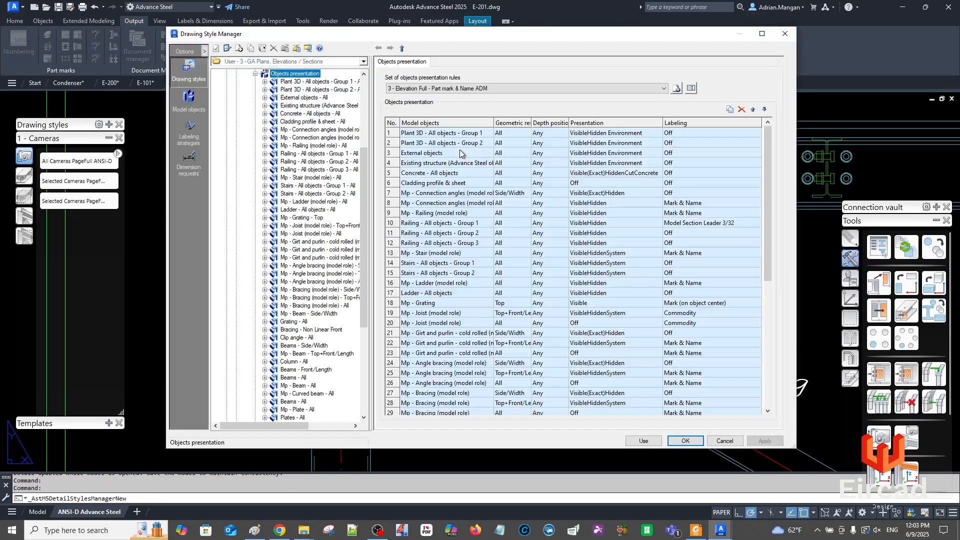
In the style's objects presentation list, set the Clip angle rule's presentation to VisibleHidden
{"action": "left_click", "coordinate": [487, 187]}
{"action": "scroll", "coordinate": [564, 202], "scroll_direction": "down", "scroll_amount": 3}
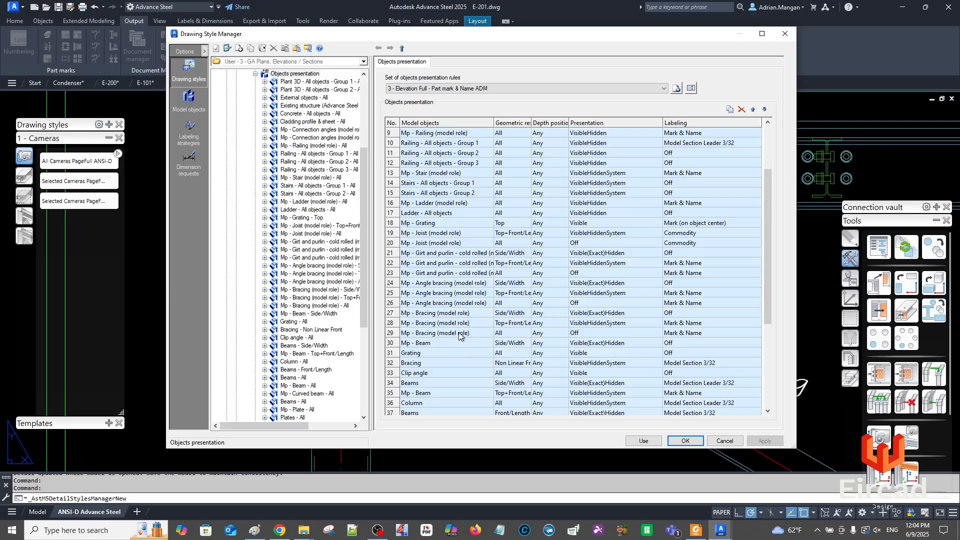
{"action": "left_click", "coordinate": [590, 373]}
{"action": "left_click", "coordinate": [628, 376]}
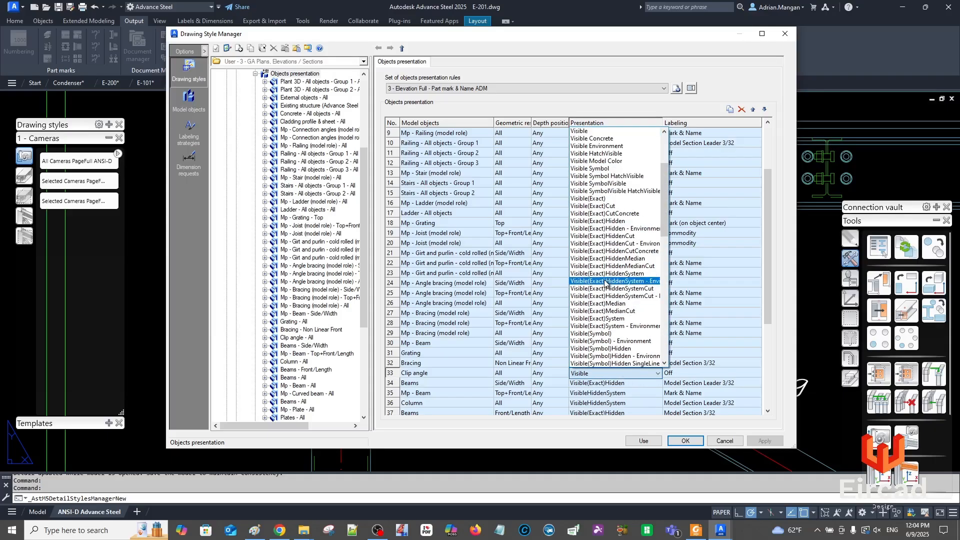
{"action": "scroll", "coordinate": [665, 325], "scroll_direction": "down", "scroll_amount": 10}
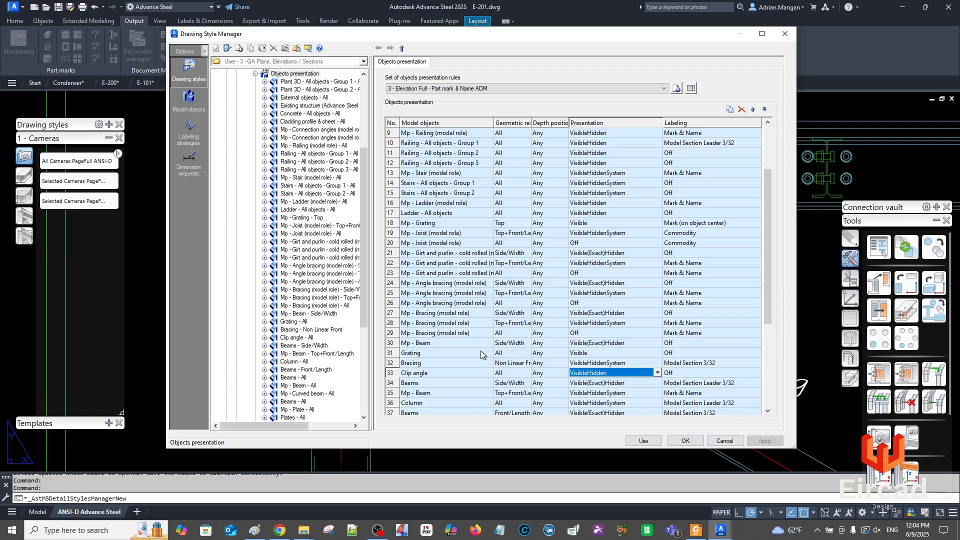
Set the presentation of the Mp - Beam Top+Front/Length rule to Visible, apply it, and update the elevation view with the style
{"action": "scroll", "coordinate": [457, 358], "scroll_direction": "down", "scroll_amount": 2}
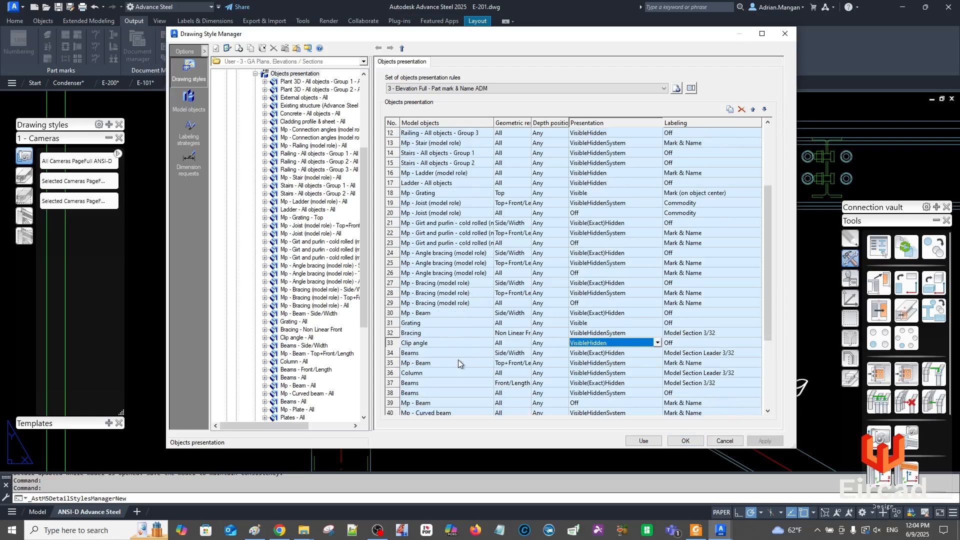
{"action": "left_click", "coordinate": [630, 344]}
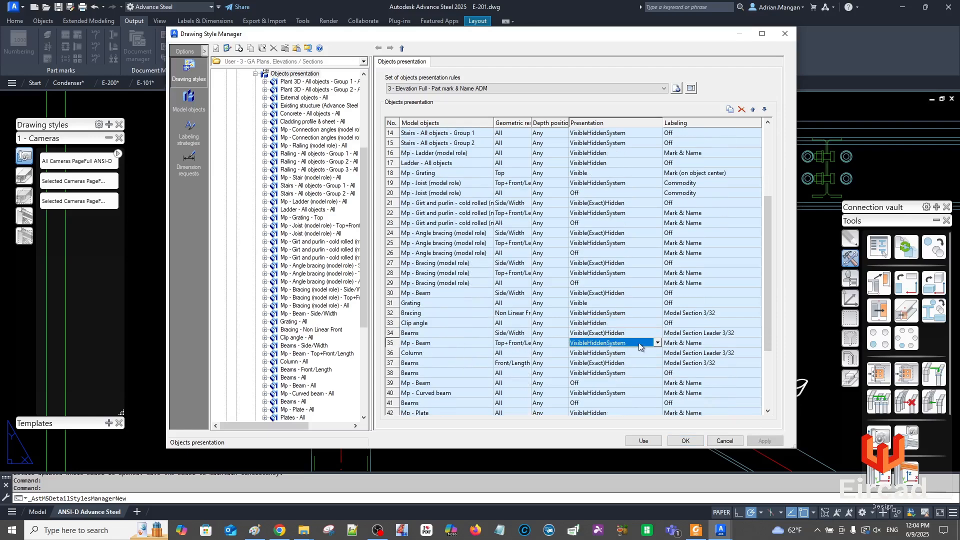
{"action": "left_click", "coordinate": [658, 343]}
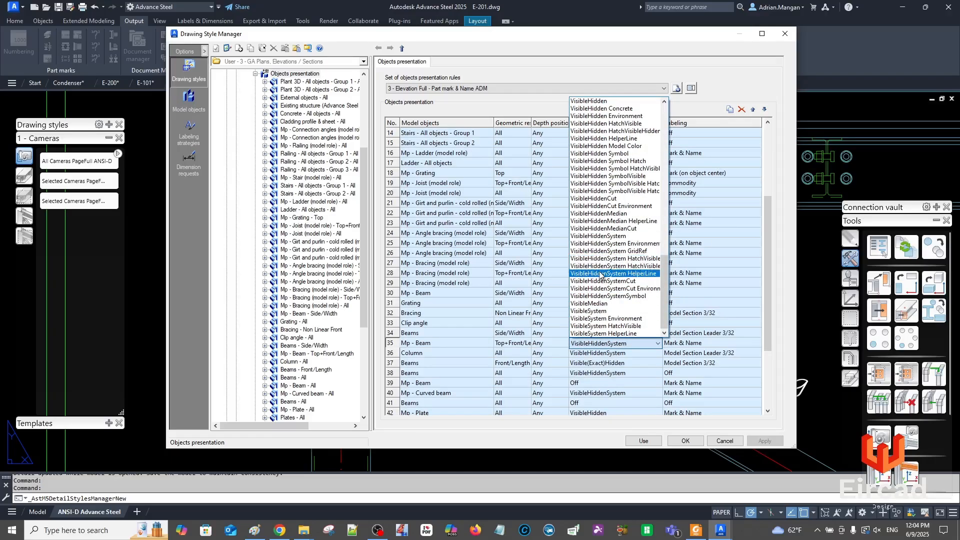
{"action": "scroll", "coordinate": [613, 127], "scroll_direction": "up", "scroll_amount": 2}
{"action": "scroll", "coordinate": [663, 115], "scroll_direction": "up", "scroll_amount": 10}
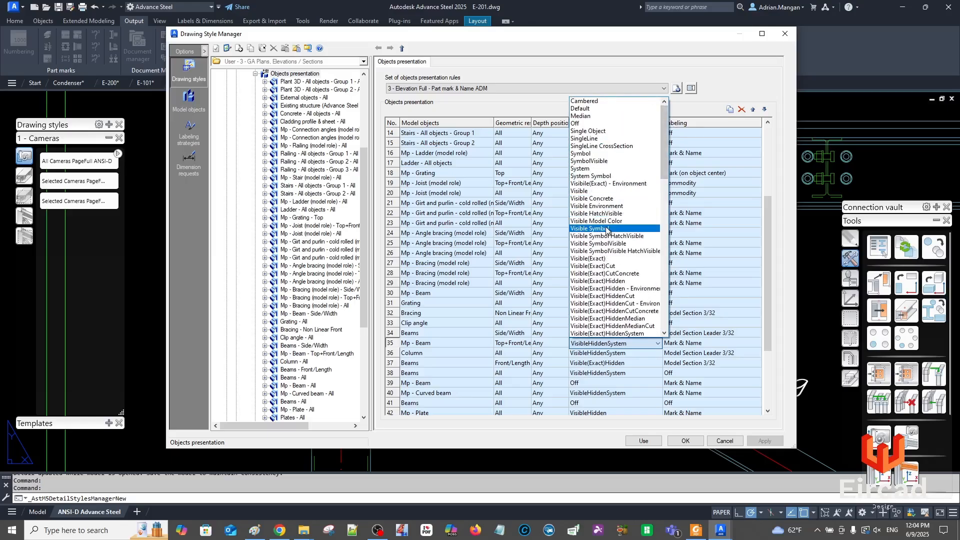
{"action": "left_click", "coordinate": [603, 192]}
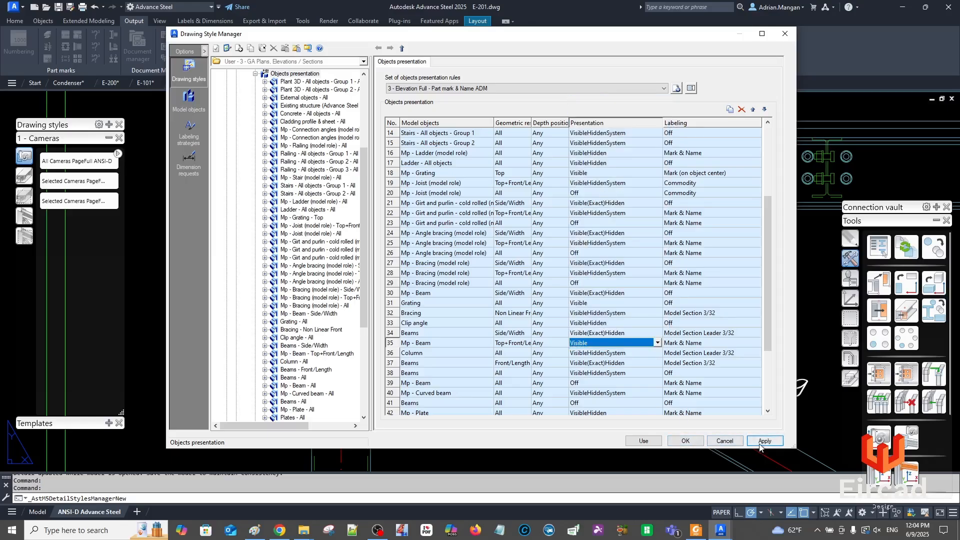
{"action": "left_click", "coordinate": [655, 442]}
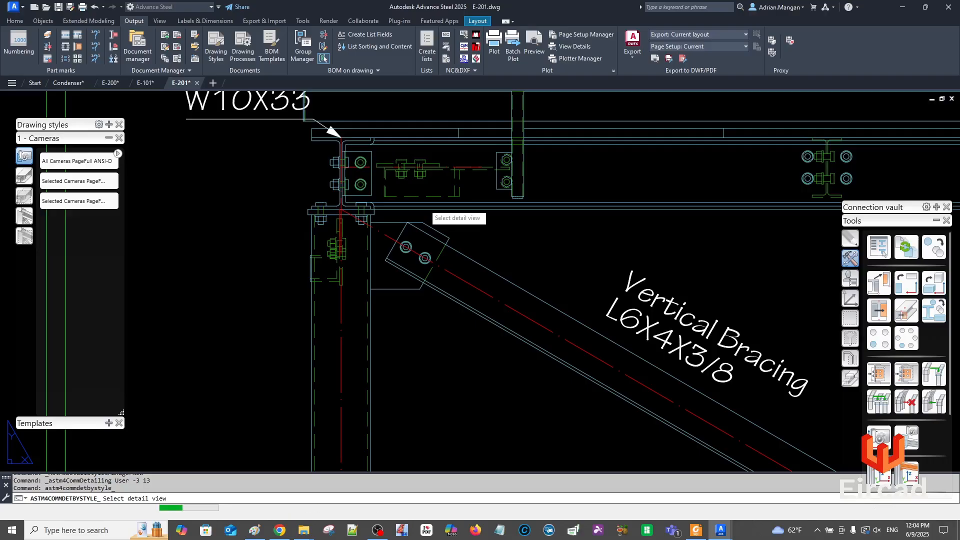
{"action": "left_click", "coordinate": [424, 205]}
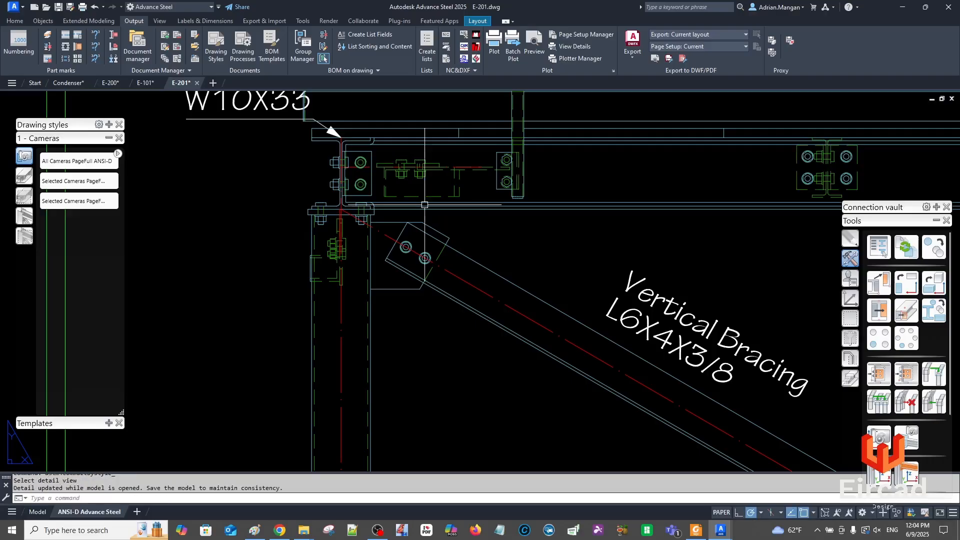
Examine the top beam's connections in the updated elevation and review the beam's line color and linetype settings at the left column
{"action": "scroll", "coordinate": [452, 165], "scroll_direction": "down", "scroll_amount": 3}
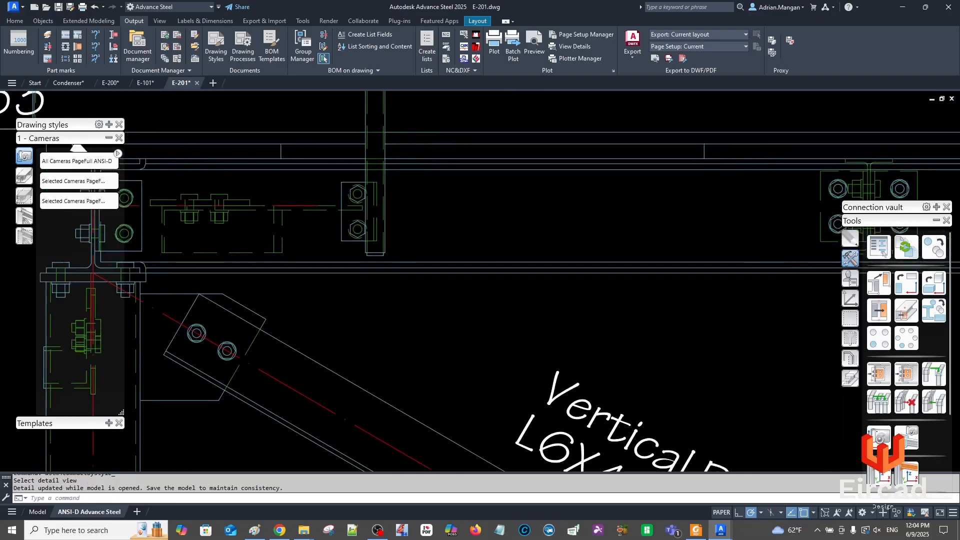
{"action": "scroll", "coordinate": [587, 186], "scroll_direction": "up", "scroll_amount": 3}
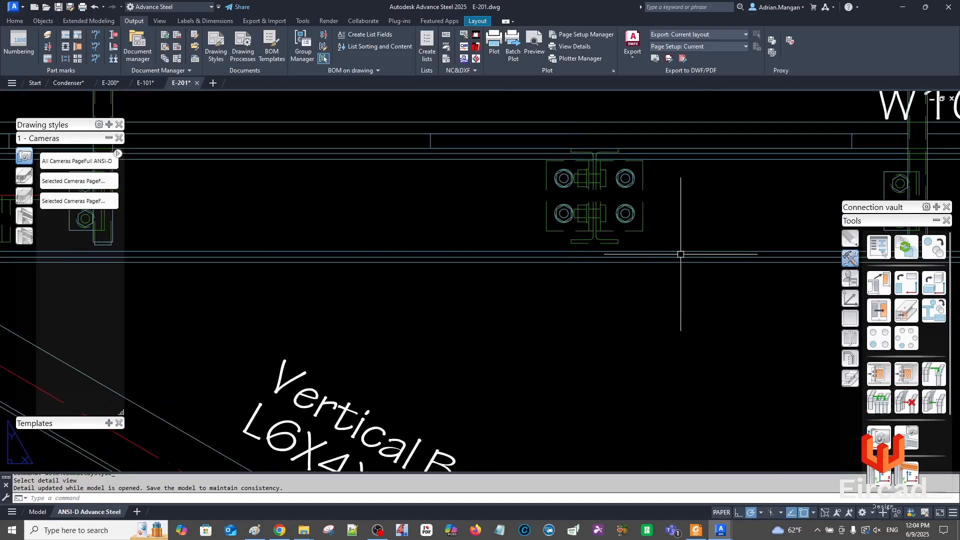
{"action": "scroll", "coordinate": [680, 254], "scroll_direction": "down", "scroll_amount": 5}
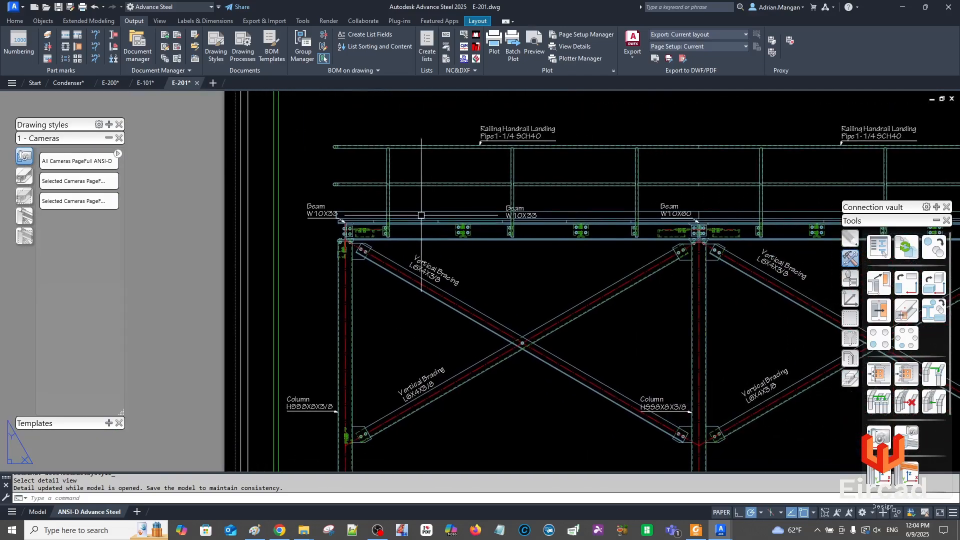
{"action": "scroll", "coordinate": [378, 243], "scroll_direction": "up", "scroll_amount": 4}
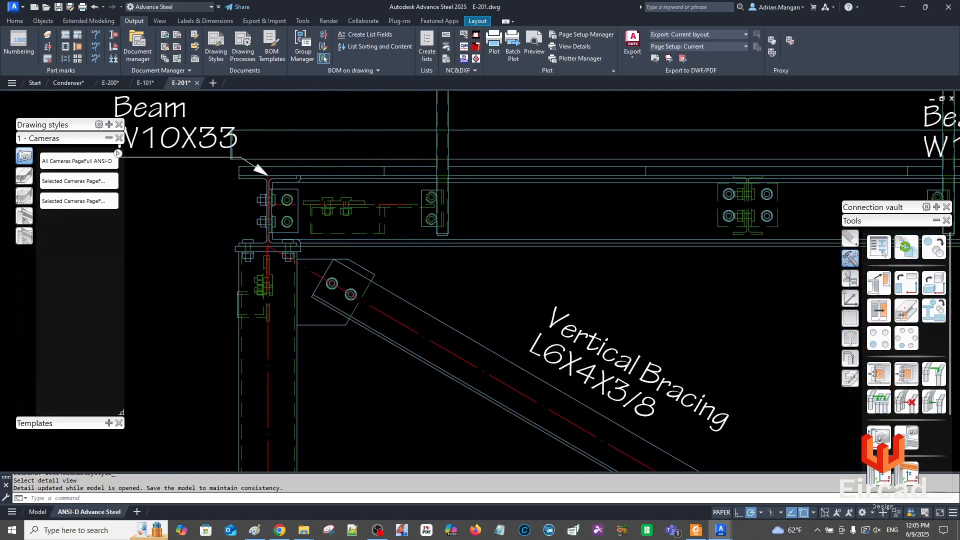
{"action": "scroll", "coordinate": [319, 179], "scroll_direction": "up", "scroll_amount": 3}
{"action": "double_click", "coordinate": [318, 179]}
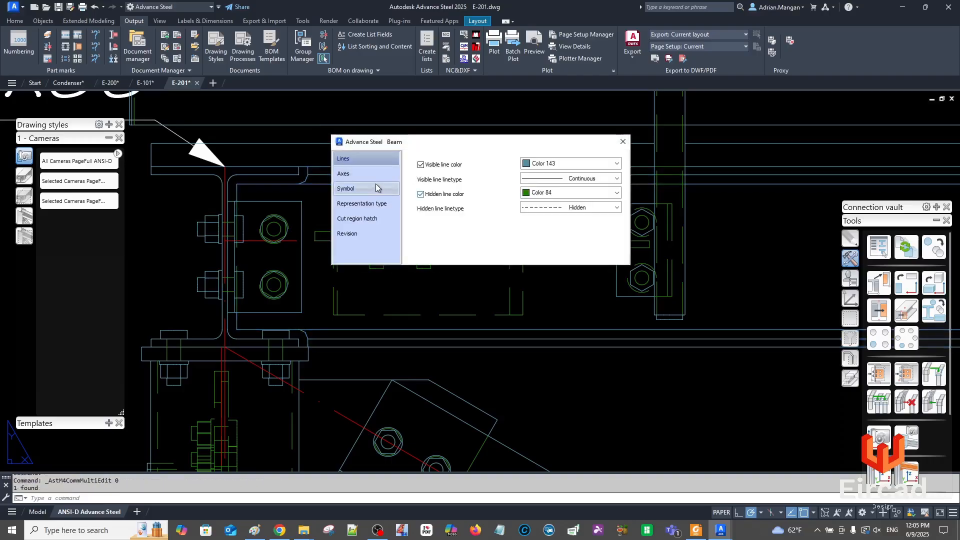
{"action": "key", "text": "Escape"}
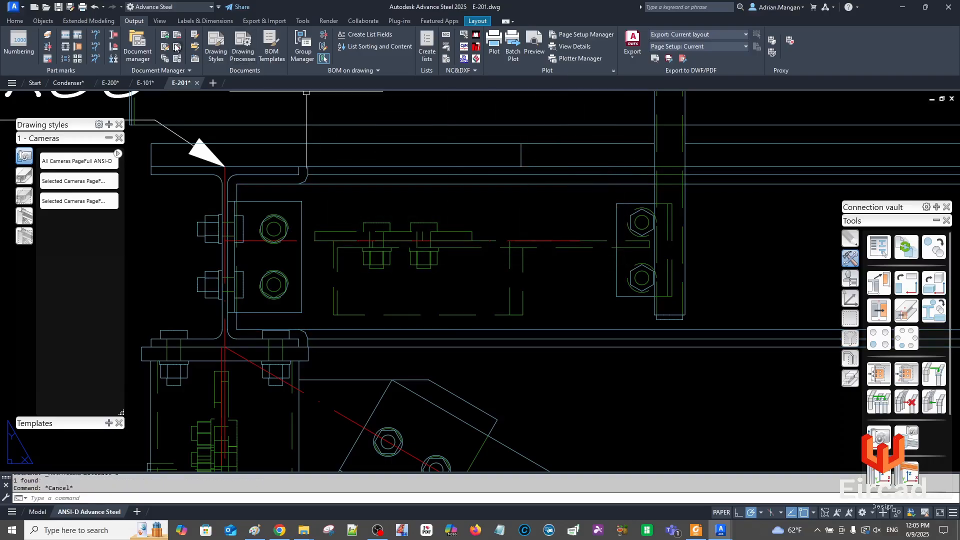
{"action": "double_click", "coordinate": [320, 181]}
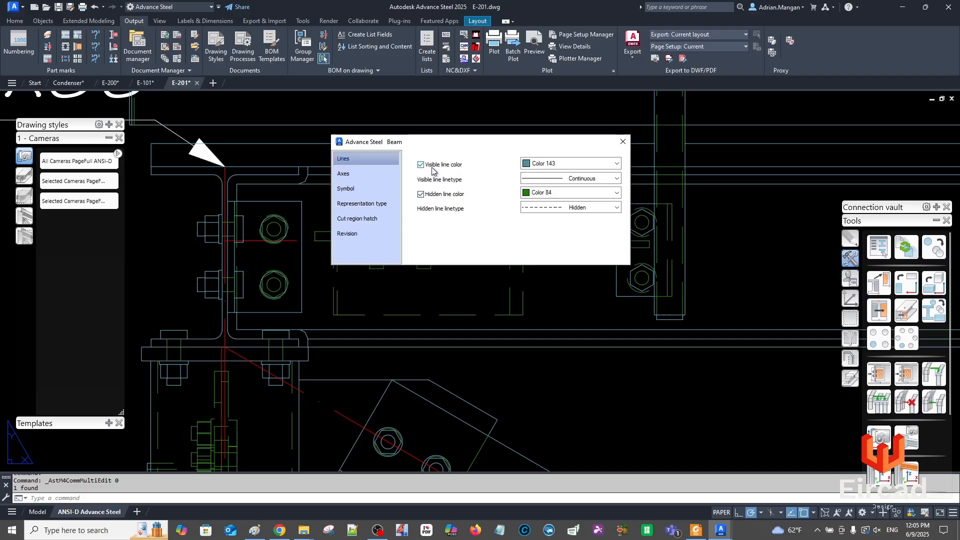
{"action": "left_click", "coordinate": [623, 142]}
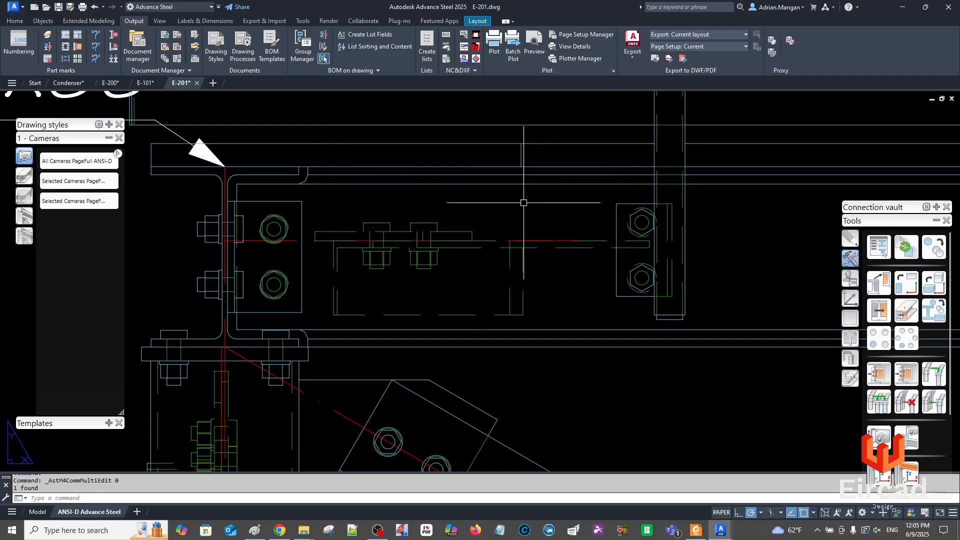
{"action": "scroll", "coordinate": [500, 205], "scroll_direction": "down", "scroll_amount": 6}
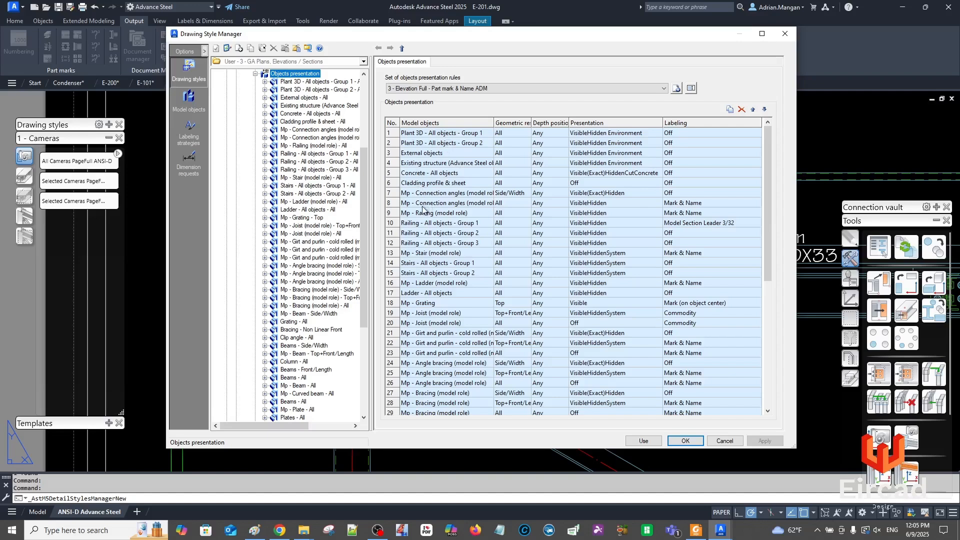
In the objects presentation list, set the presentation of the Railing - All objects - Group 1 rule to Visible
{"action": "left_click", "coordinate": [620, 223]}
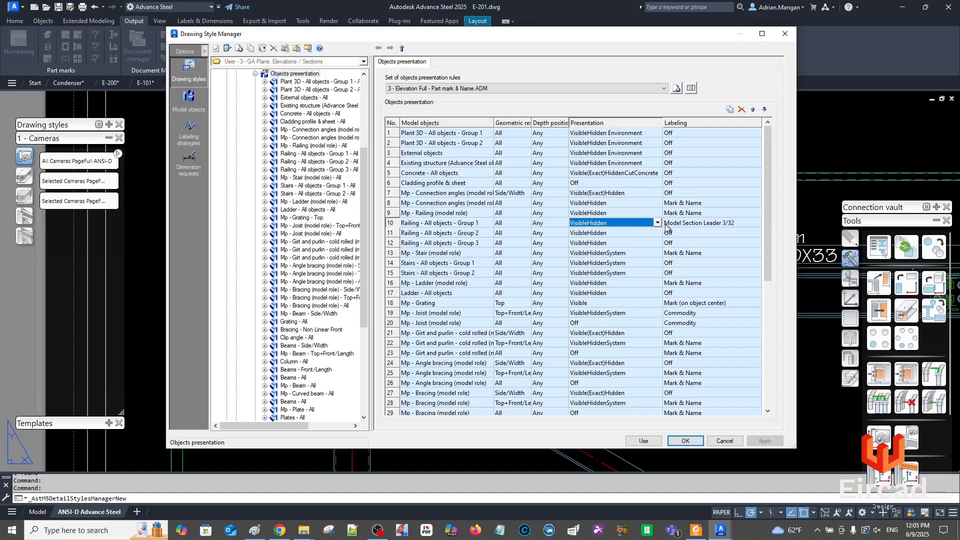
{"action": "left_click", "coordinate": [659, 223]}
{"action": "scroll", "coordinate": [668, 250], "scroll_direction": "up", "scroll_amount": 4}
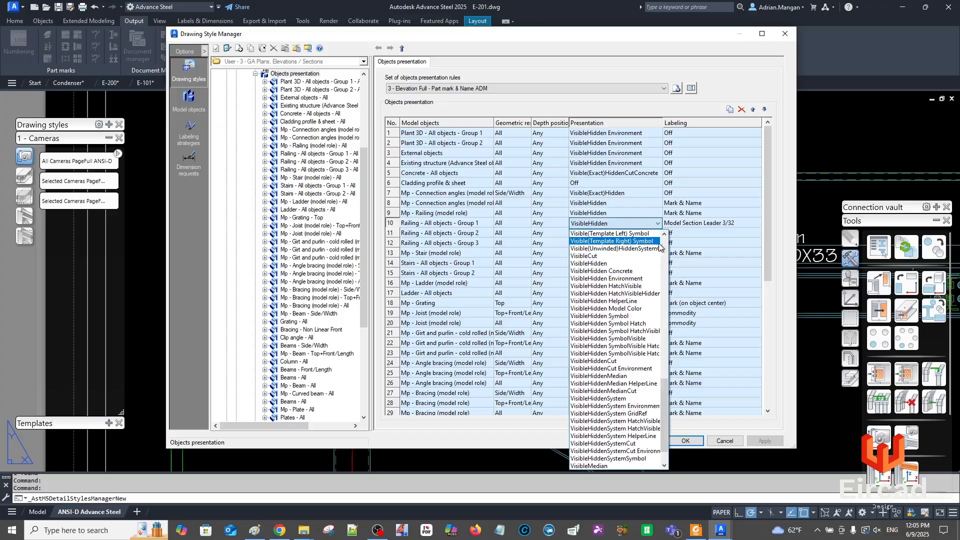
{"action": "scroll", "coordinate": [667, 250], "scroll_direction": "up", "scroll_amount": 10}
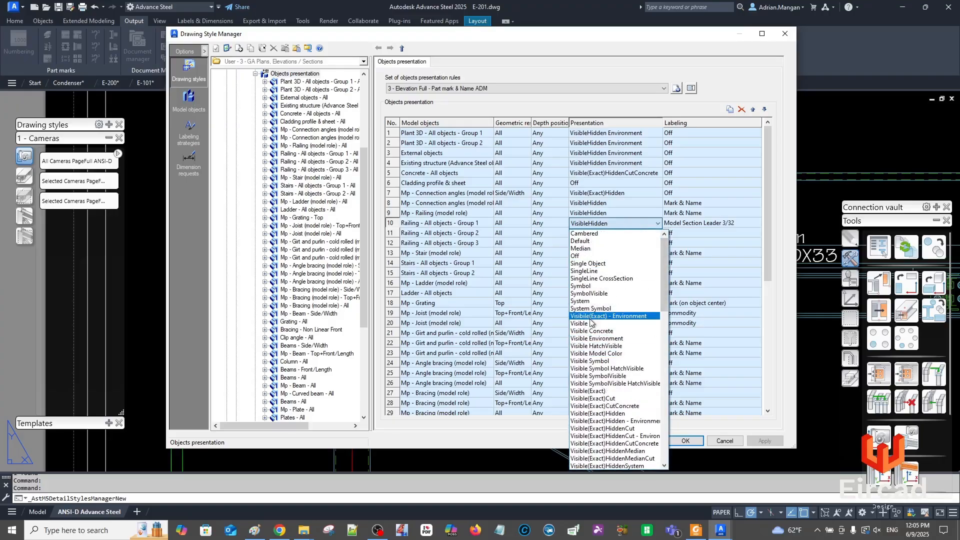
{"action": "left_click", "coordinate": [588, 324]}
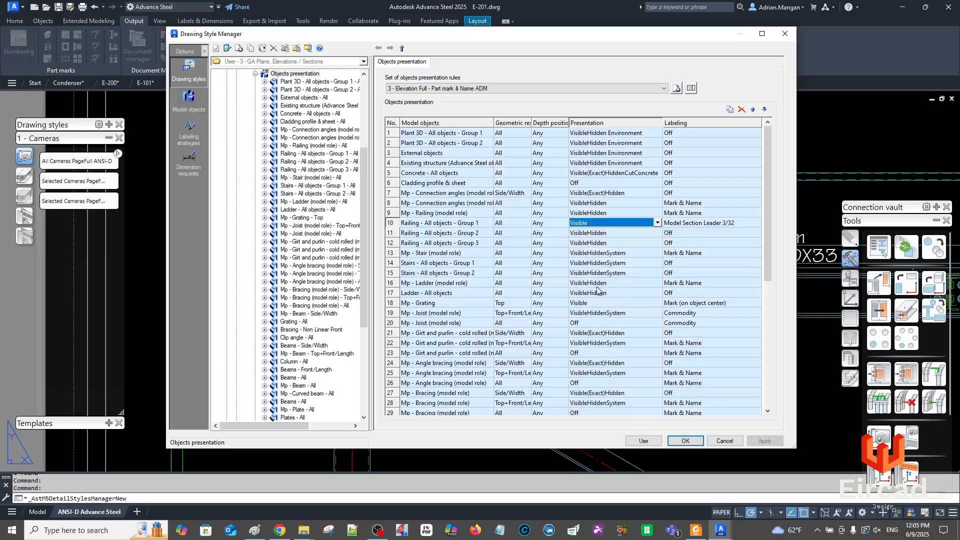
Set the presentation of the Beams Front/Length rule to Visible, apply it, and update the elevation view with the style
{"action": "scroll", "coordinate": [482, 327], "scroll_direction": "down", "scroll_amount": 2}
{"action": "scroll", "coordinate": [475, 340], "scroll_direction": "down", "scroll_amount": 5}
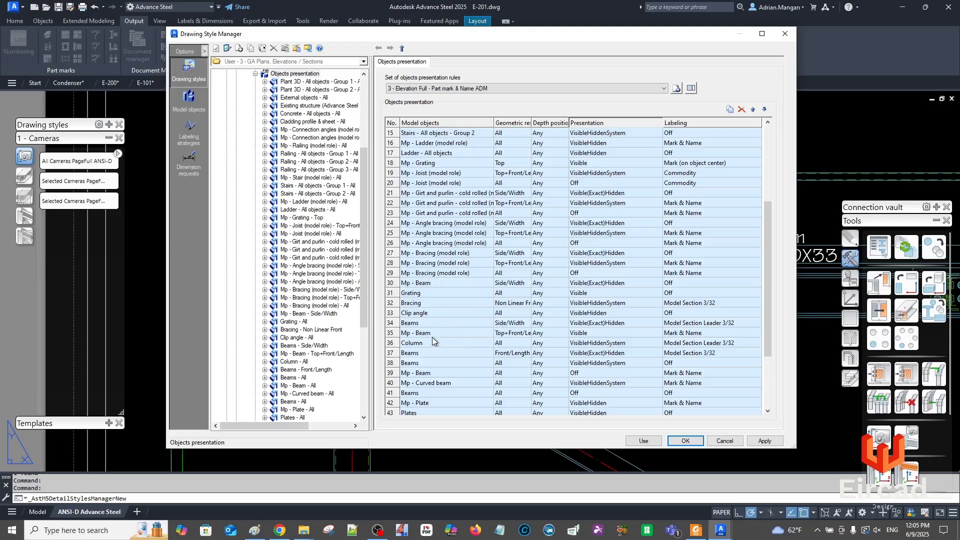
{"action": "left_click", "coordinate": [600, 353]}
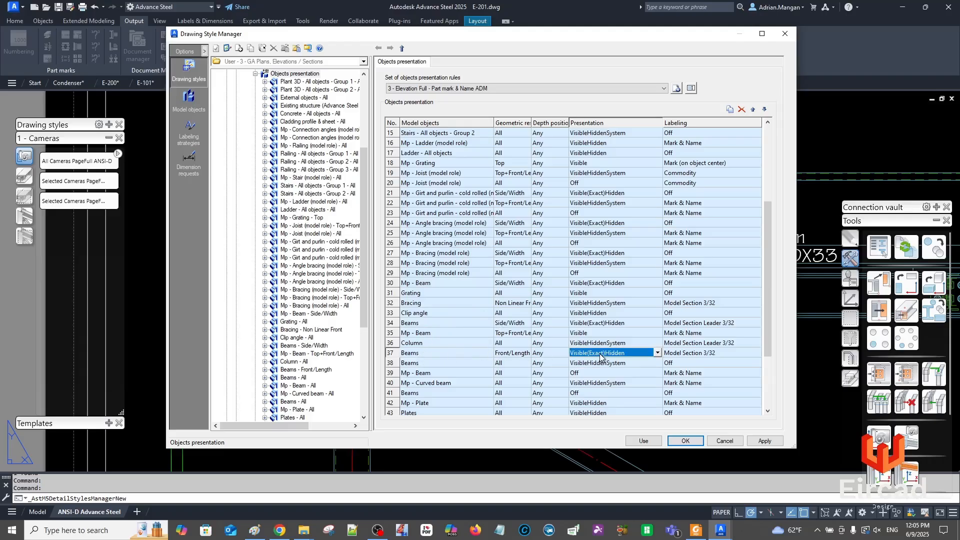
{"action": "left_click", "coordinate": [657, 353]}
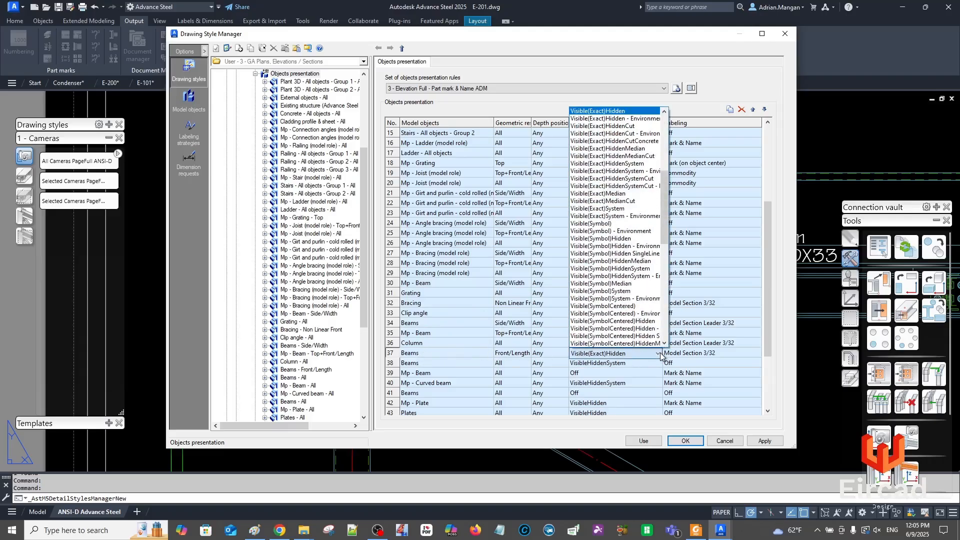
{"action": "left_click_drag", "start_coordinate": [665, 175], "coordinate": [665, 124]}
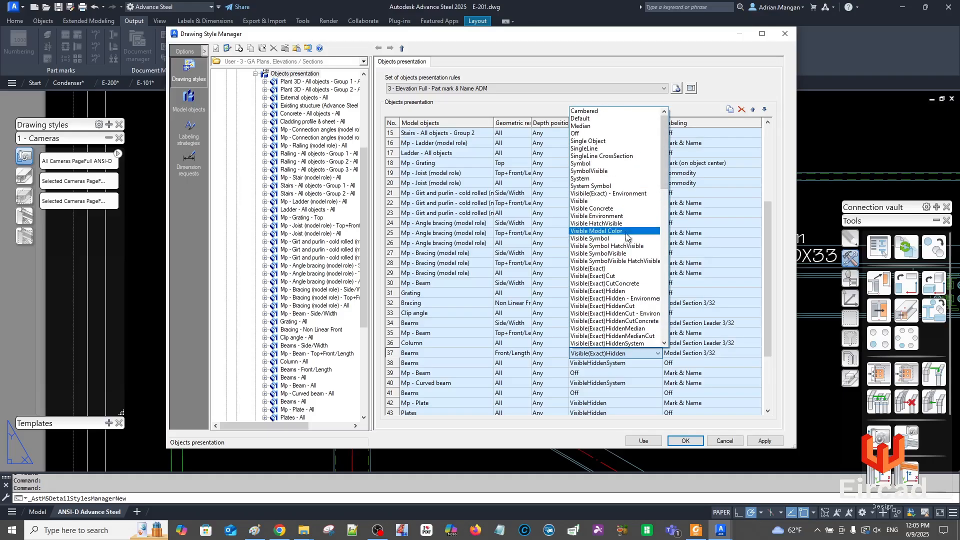
{"action": "left_click", "coordinate": [611, 201]}
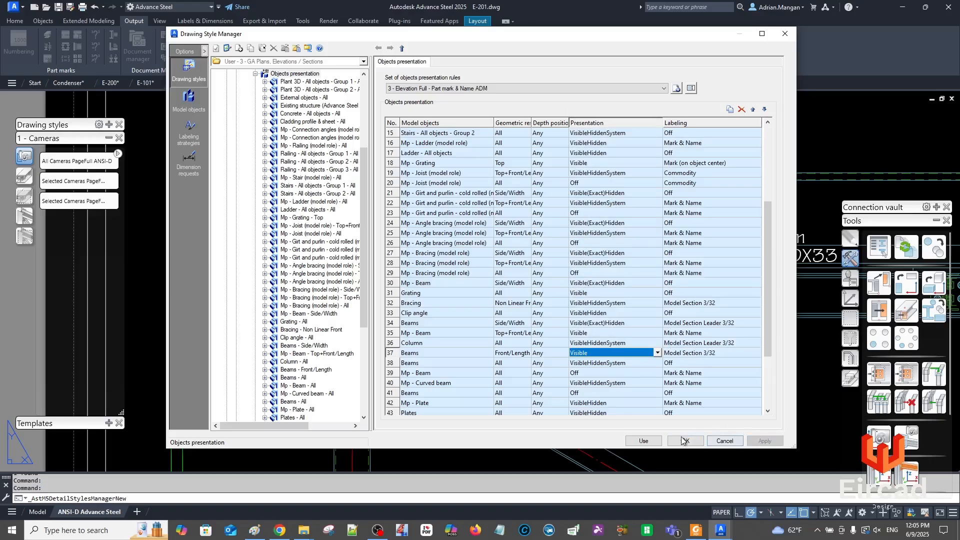
{"action": "left_click", "coordinate": [642, 441]}
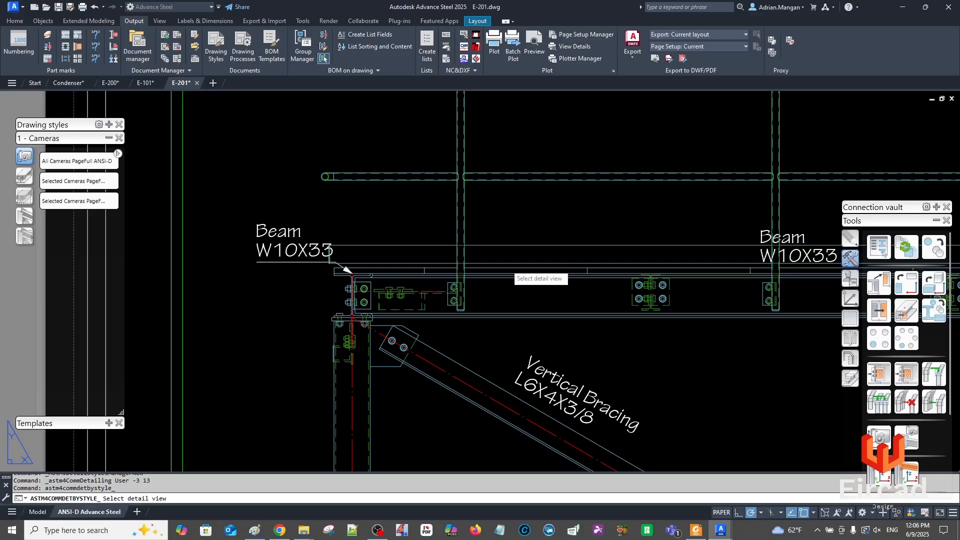
{"action": "left_click", "coordinate": [506, 270]}
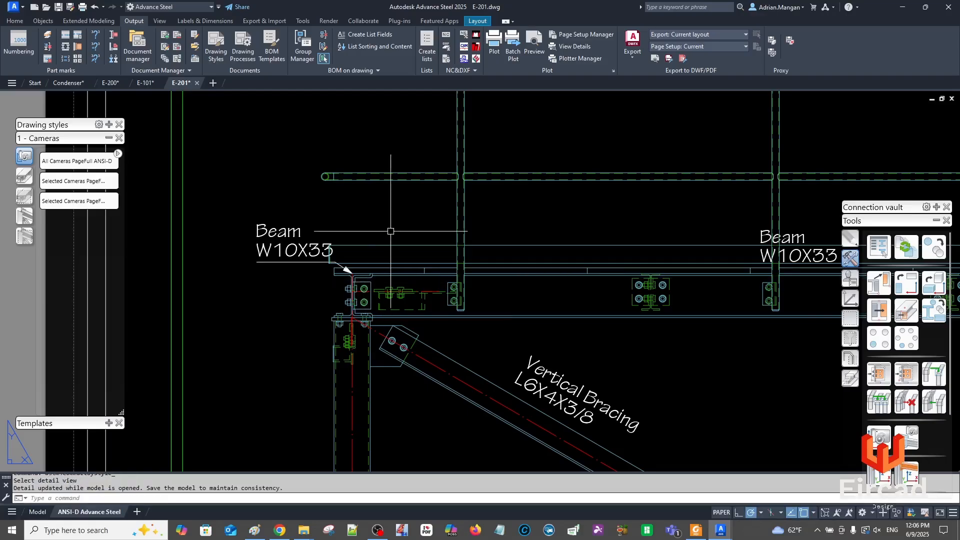
Examine the updated elevation, checking the lines of the top beam and the railing
{"action": "scroll", "coordinate": [504, 268], "scroll_direction": "down", "scroll_amount": 5}
{"action": "middle_click_drag", "start_coordinate": [468, 258], "coordinate": [324, 223]}
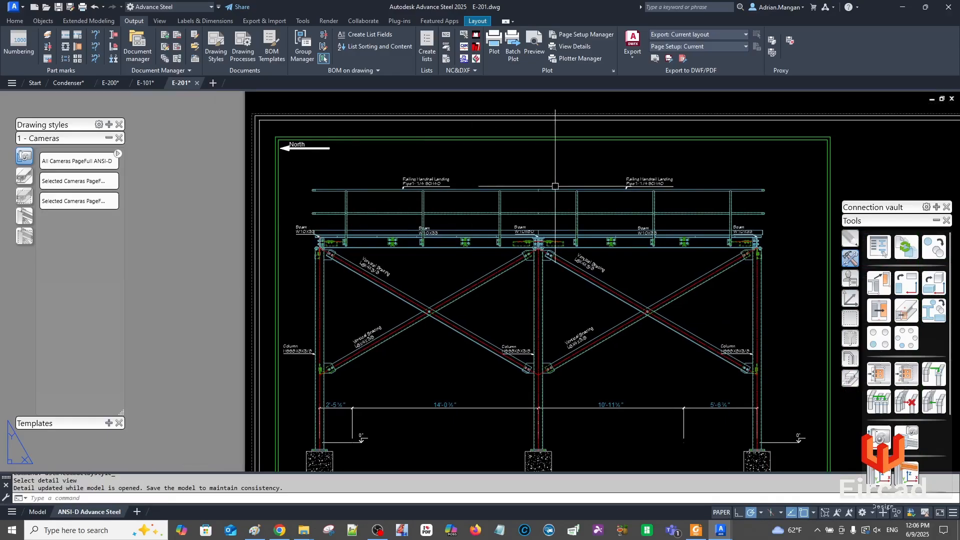
{"action": "scroll", "coordinate": [608, 179], "scroll_direction": "up", "scroll_amount": 5}
{"action": "scroll", "coordinate": [620, 222], "scroll_direction": "down", "scroll_amount": 4}
{"action": "scroll", "coordinate": [278, 216], "scroll_direction": "up", "scroll_amount": 6}
{"action": "scroll", "coordinate": [279, 216], "scroll_direction": "down", "scroll_amount": 2}
{"action": "middle_click_drag", "start_coordinate": [278, 220], "coordinate": [614, 208]}
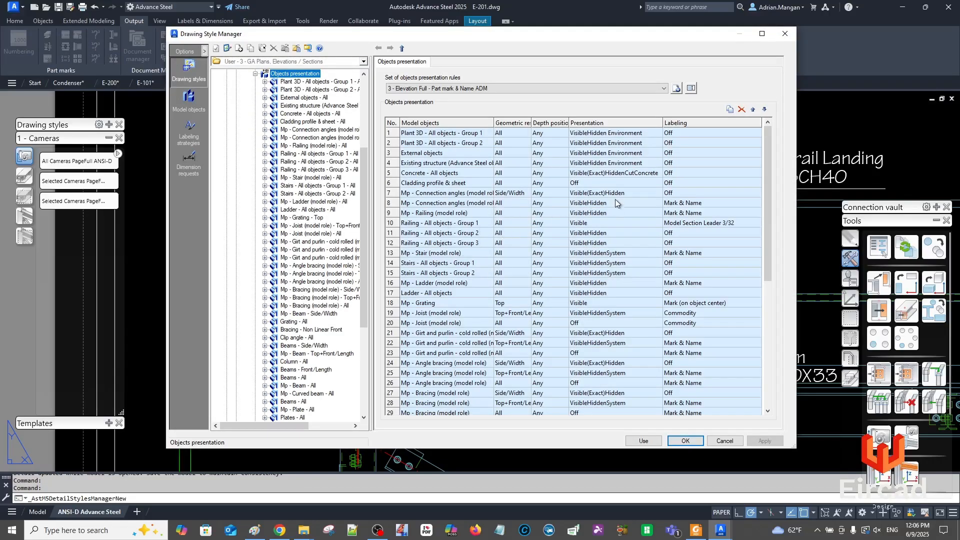
In the style's objects presentation list, set the Railing - All objects - Group 2 rule to Visible
{"action": "left_click", "coordinate": [634, 234]}
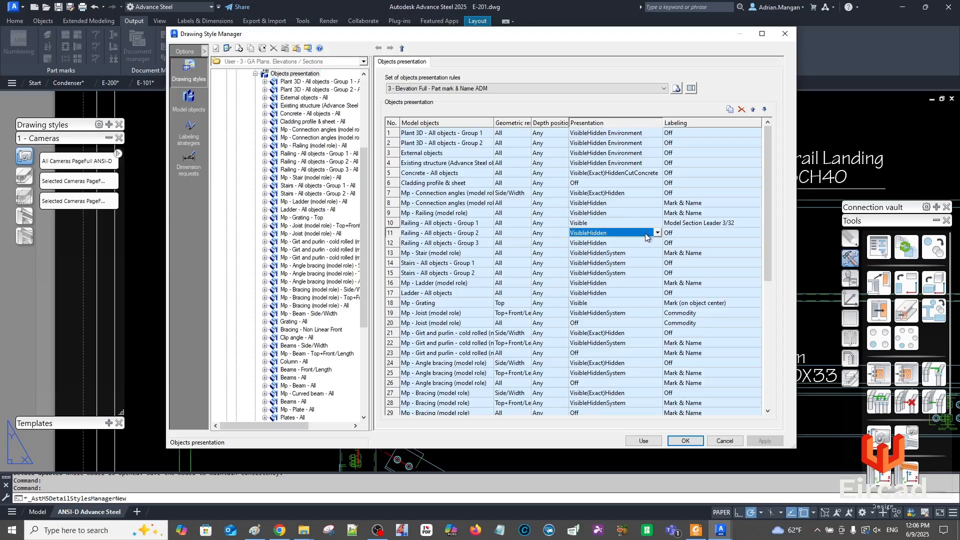
{"action": "left_click", "coordinate": [647, 235]}
{"action": "scroll", "coordinate": [667, 258], "scroll_direction": "up", "scroll_amount": 10}
{"action": "scroll", "coordinate": [666, 258], "scroll_direction": "up", "scroll_amount": 10}
{"action": "left_click", "coordinate": [589, 314]}
Set the presentation of the Railing - All objects - Group 3 rule to Visible, apply it, and update the elevation view
{"action": "left_click", "coordinate": [623, 244]}
{"action": "left_click", "coordinate": [631, 244]}
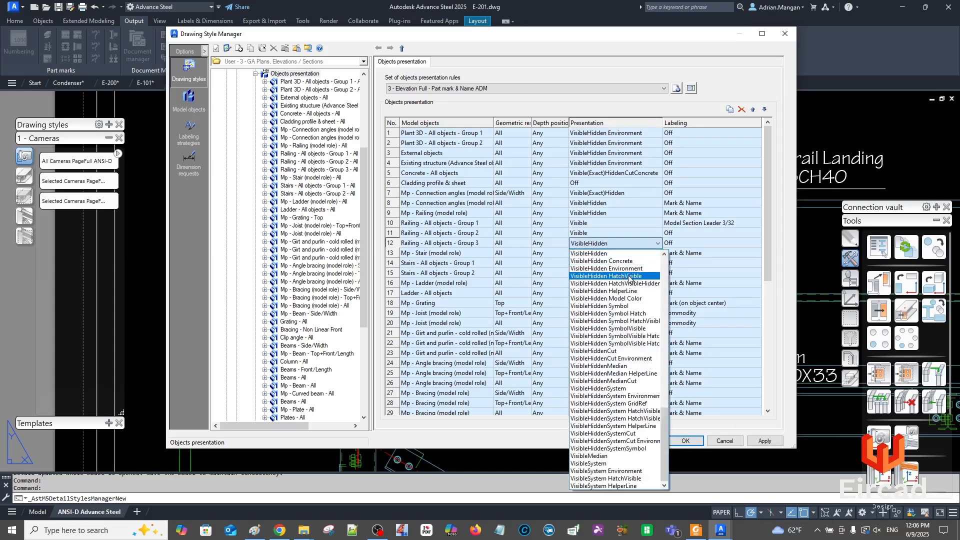
{"action": "scroll", "coordinate": [664, 271], "scroll_direction": "up", "scroll_amount": 5}
{"action": "scroll", "coordinate": [664, 272], "scroll_direction": "up", "scroll_amount": 5}
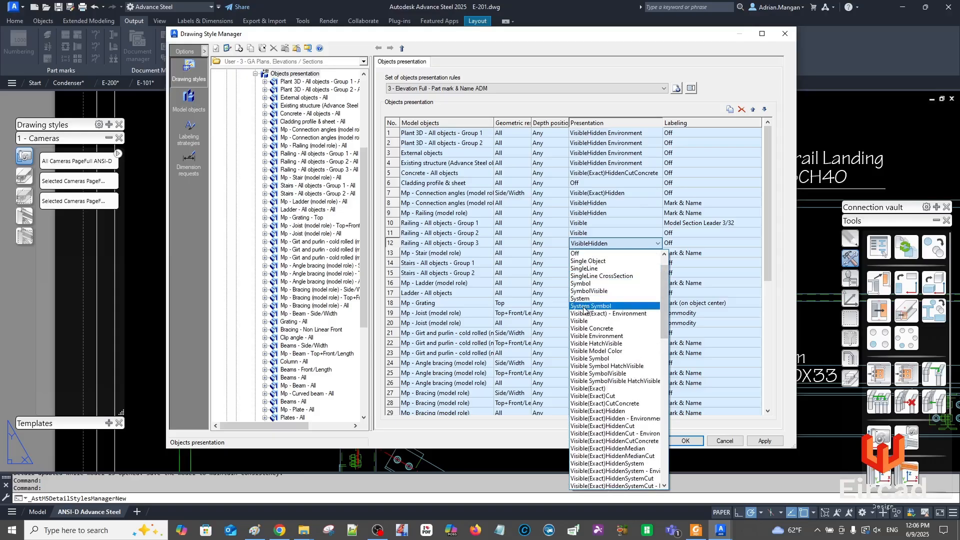
{"action": "left_click", "coordinate": [587, 323]}
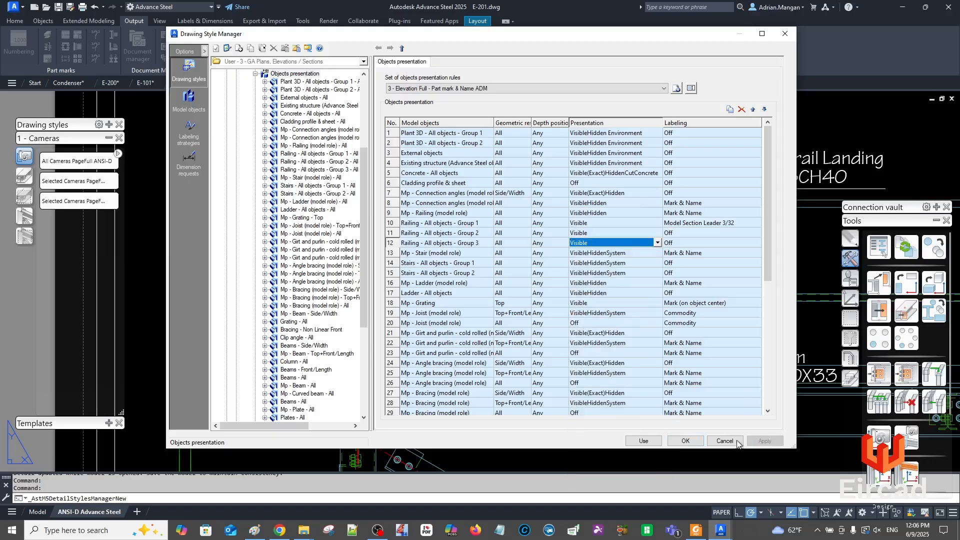
{"action": "left_click", "coordinate": [646, 441]}
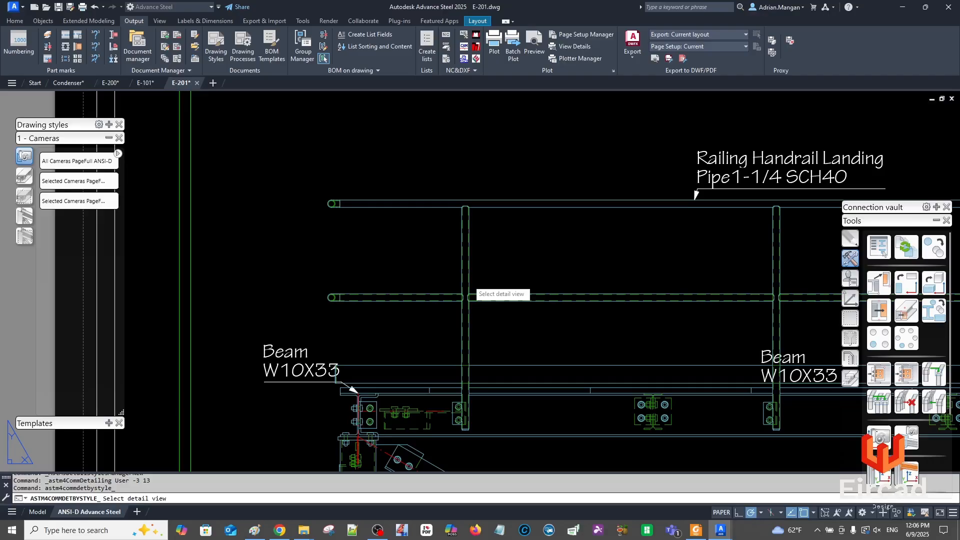
{"action": "left_click", "coordinate": [475, 278]}
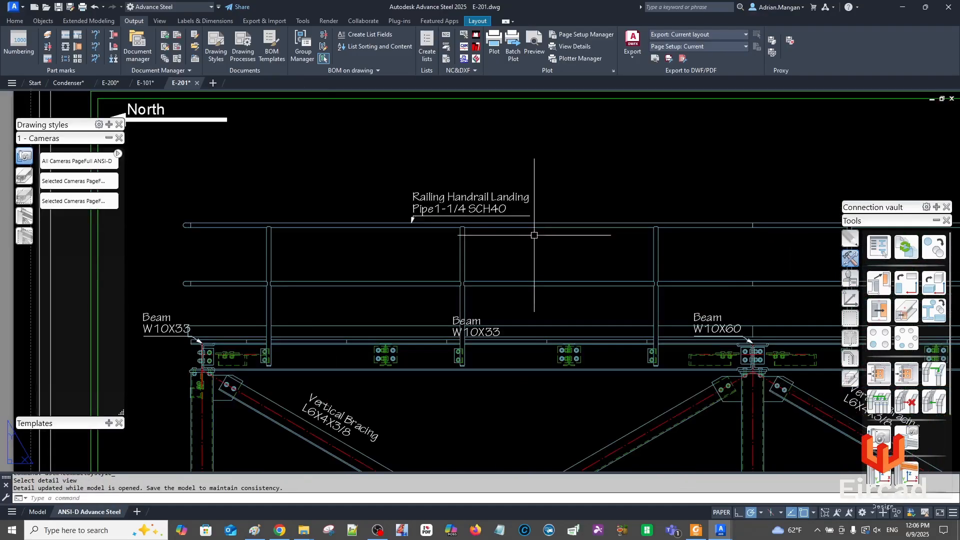
Move the left bay's Beam W10X33 label below the top beam and raise the Beam W10X60 label at the middle column
{"action": "left_click", "coordinate": [472, 330]}
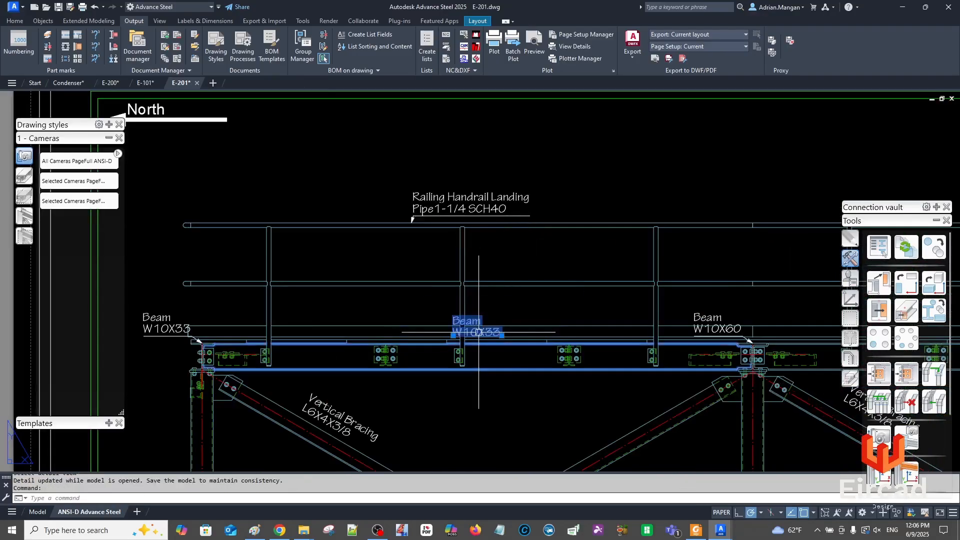
{"action": "left_click_drag", "start_coordinate": [471, 336], "coordinate": [363, 393]}
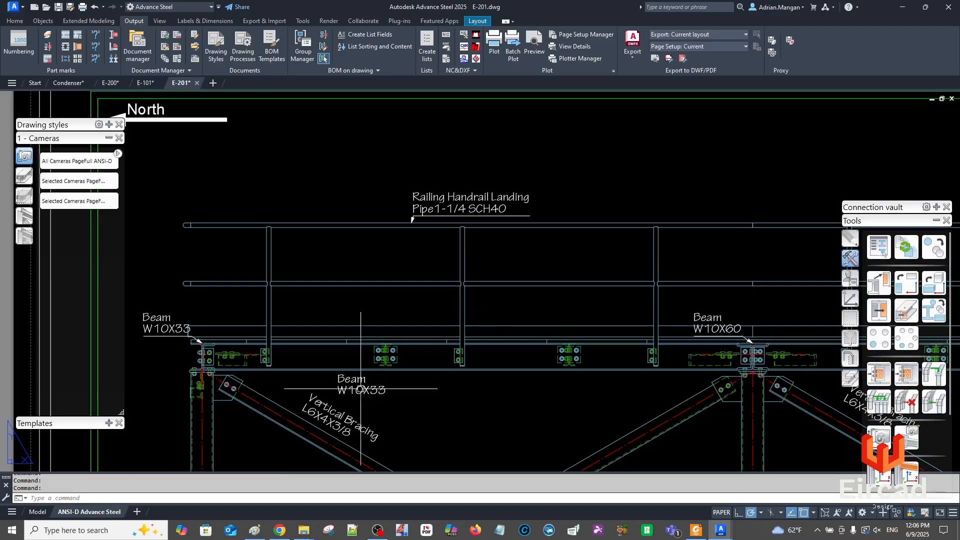
{"action": "mouse_move", "coordinate": [744, 320]}
{"action": "middle_mouse_down"}
{"action": "mouse_move", "coordinate": [700, 277]}
{"action": "mouse_move", "coordinate": [427, 230]}
{"action": "middle_mouse_up"}
{"action": "scroll", "coordinate": [457, 238], "scroll_direction": "up", "scroll_amount": 2}
{"action": "left_click", "coordinate": [457, 238]}
{"action": "left_click", "coordinate": [412, 270]}
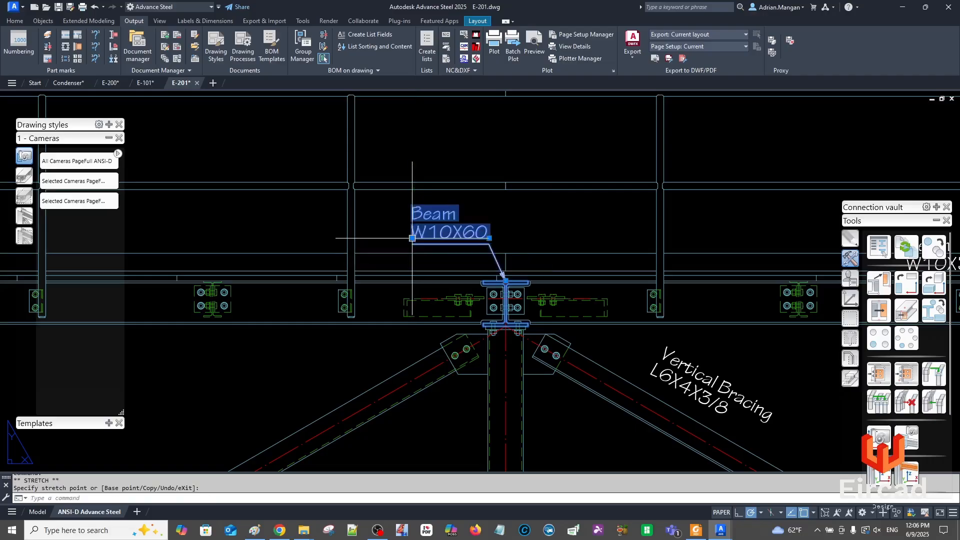
{"action": "scroll", "coordinate": [542, 245], "scroll_direction": "down", "scroll_amount": 4}
{"action": "middle_click_drag", "start_coordinate": [649, 245], "coordinate": [672, 225]}
{"action": "key", "text": "Escape"}
Move the right bay's Beam W10X33 label below the top beam and shift the adjacent Vertical Bracing label down along its brace
{"action": "scroll", "coordinate": [723, 226], "scroll_direction": "up", "scroll_amount": 4}
{"action": "left_click", "coordinate": [713, 207]}
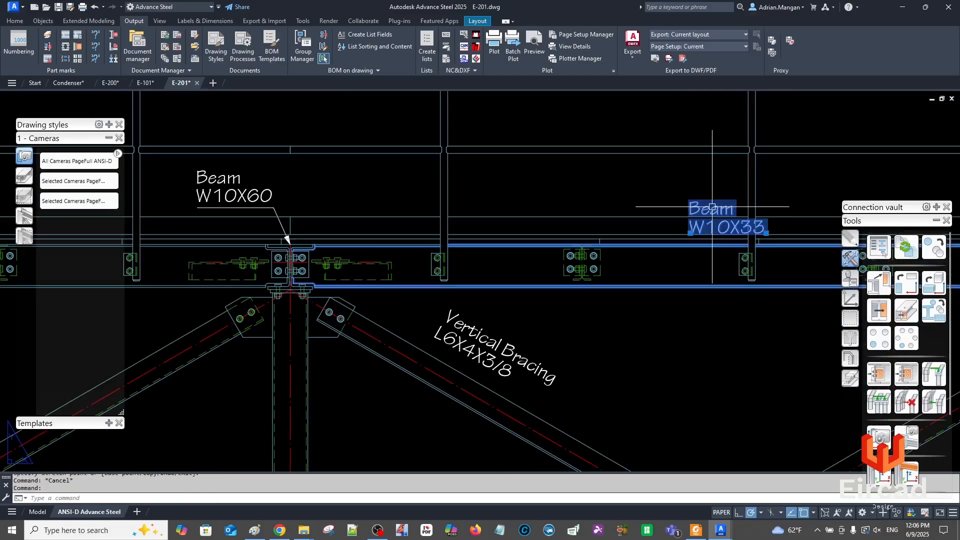
{"action": "left_click_drag", "start_coordinate": [714, 207], "coordinate": [511, 302]}
{"action": "left_click", "coordinate": [481, 336]}
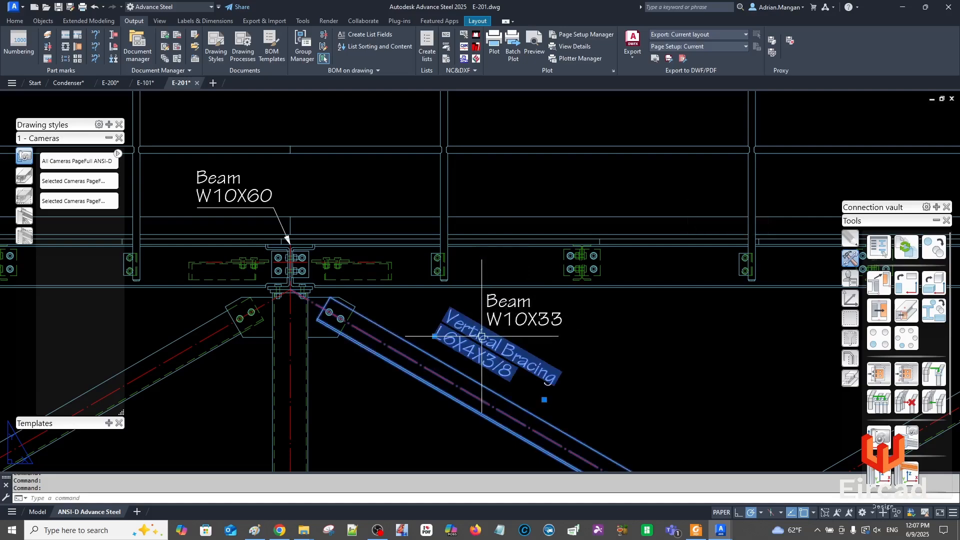
{"action": "left_click_drag", "start_coordinate": [475, 336], "coordinate": [514, 368]}
Move the Beam W10X33 leader label at the left column farther outward from the beam end
{"action": "scroll", "coordinate": [513, 359], "scroll_direction": "down", "scroll_amount": 4}
{"action": "middle_click_drag", "start_coordinate": [514, 329], "coordinate": [579, 246]}
{"action": "scroll", "coordinate": [579, 247], "scroll_direction": "down", "scroll_amount": 2}
{"action": "scroll", "coordinate": [372, 248], "scroll_direction": "up", "scroll_amount": 4}
{"action": "scroll", "coordinate": [404, 267], "scroll_direction": "down", "scroll_amount": 2}
{"action": "middle_click_drag", "start_coordinate": [403, 267], "coordinate": [465, 253]}
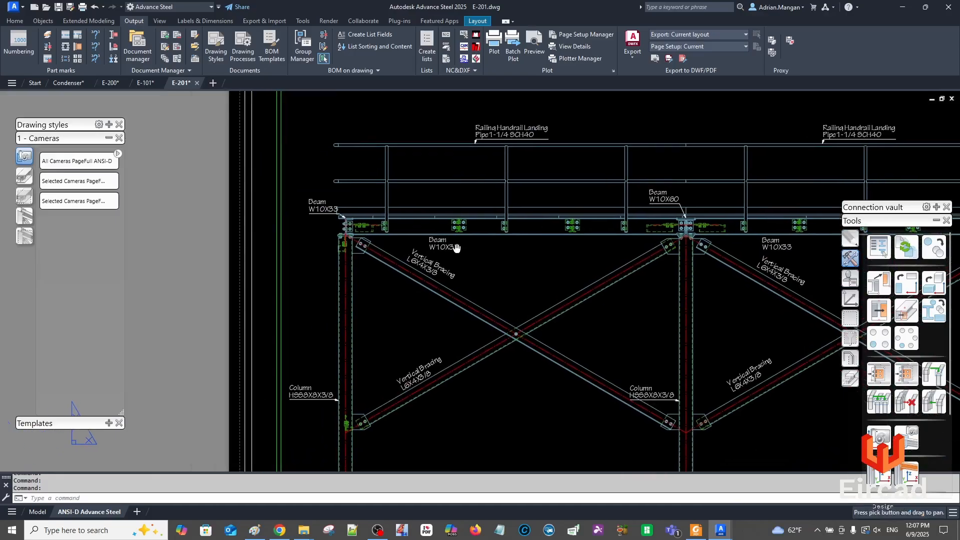
{"action": "scroll", "coordinate": [322, 199], "scroll_direction": "up", "scroll_amount": 4}
{"action": "left_click", "coordinate": [318, 205]}
{"action": "left_click", "coordinate": [289, 231]}
{"action": "key", "text": "Escape"}
Move the left column's Column HSS8X8X3/8 label and its leader arrow down near the column base, outside the frame
{"action": "scroll", "coordinate": [270, 213], "scroll_direction": "down", "scroll_amount": 3}
{"action": "middle_click_drag", "start_coordinate": [352, 309], "coordinate": [356, 183]}
{"action": "left_click", "coordinate": [372, 232]}
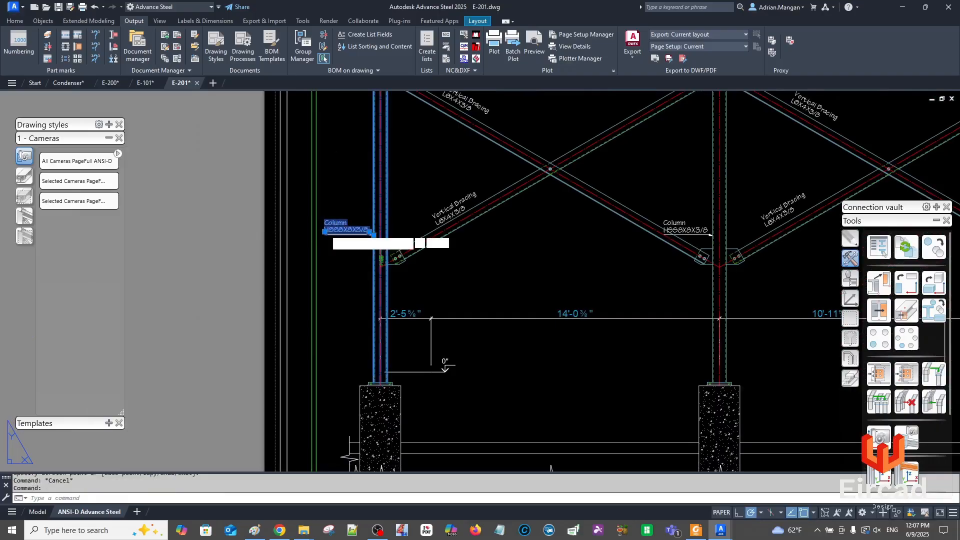
{"action": "left_click", "coordinate": [325, 231]}
{"action": "left_click", "coordinate": [312, 368]}
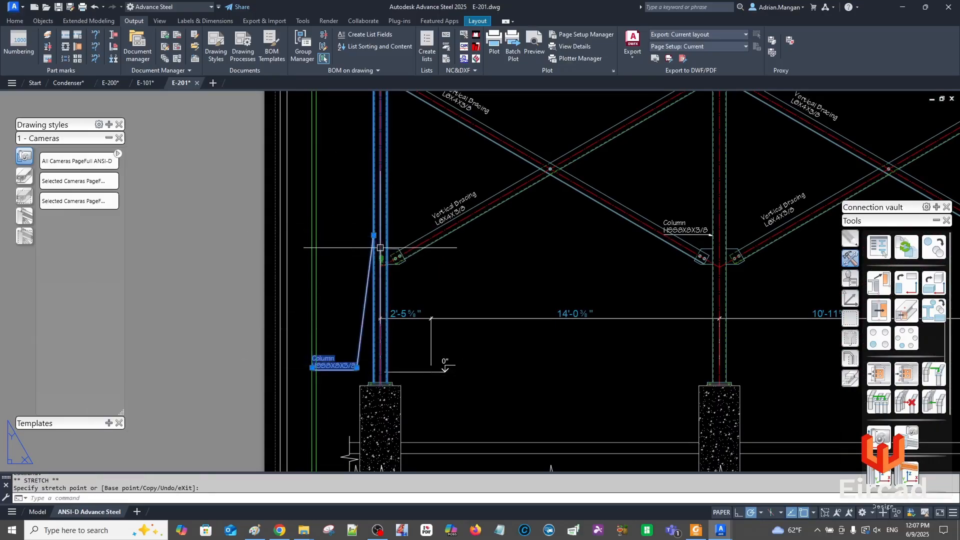
{"action": "left_click", "coordinate": [372, 354]}
{"action": "key", "text": "Escape"}
{"action": "scroll", "coordinate": [645, 299], "scroll_direction": "down", "scroll_amount": 5}
{"action": "middle_click_drag", "start_coordinate": [667, 304], "coordinate": [392, 296]}
{"action": "scroll", "coordinate": [497, 306], "scroll_direction": "up", "scroll_amount": 5}
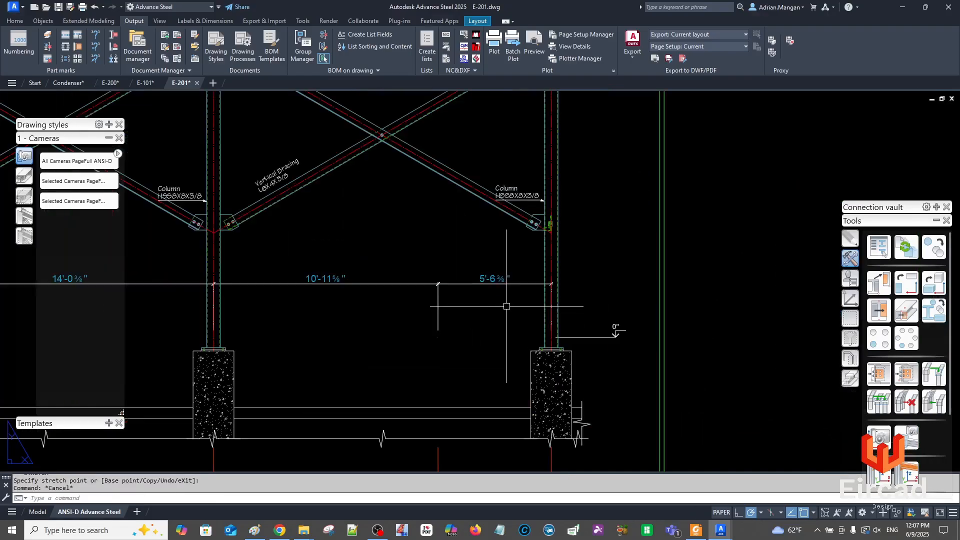
{"action": "left_click", "coordinate": [509, 192]}
{"action": "key", "text": "Escape"}
Examine the elevation's label layout and the beam, clip angle and bracing connections at the top of the right column
{"action": "scroll", "coordinate": [500, 269], "scroll_direction": "down", "scroll_amount": 5}
{"action": "scroll", "coordinate": [566, 255], "scroll_direction": "up", "scroll_amount": 1}
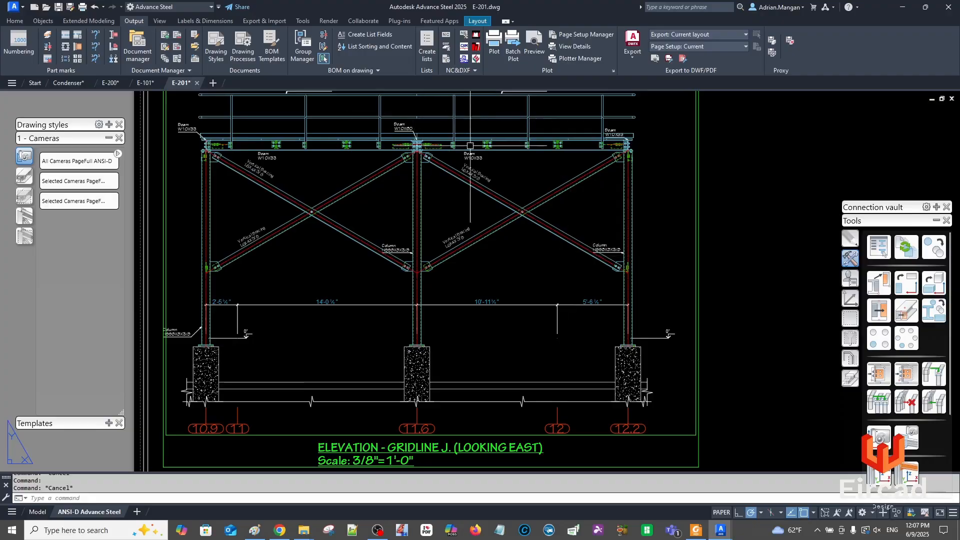
{"action": "scroll", "coordinate": [473, 169], "scroll_direction": "up", "scroll_amount": 4}
{"action": "scroll", "coordinate": [473, 169], "scroll_direction": "down", "scroll_amount": 2}
{"action": "middle_click_drag", "start_coordinate": [472, 170], "coordinate": [639, 231]}
{"action": "middle_click_drag", "start_coordinate": [672, 149], "coordinate": [478, 127]}
{"action": "scroll", "coordinate": [702, 177], "scroll_direction": "up", "scroll_amount": 8}
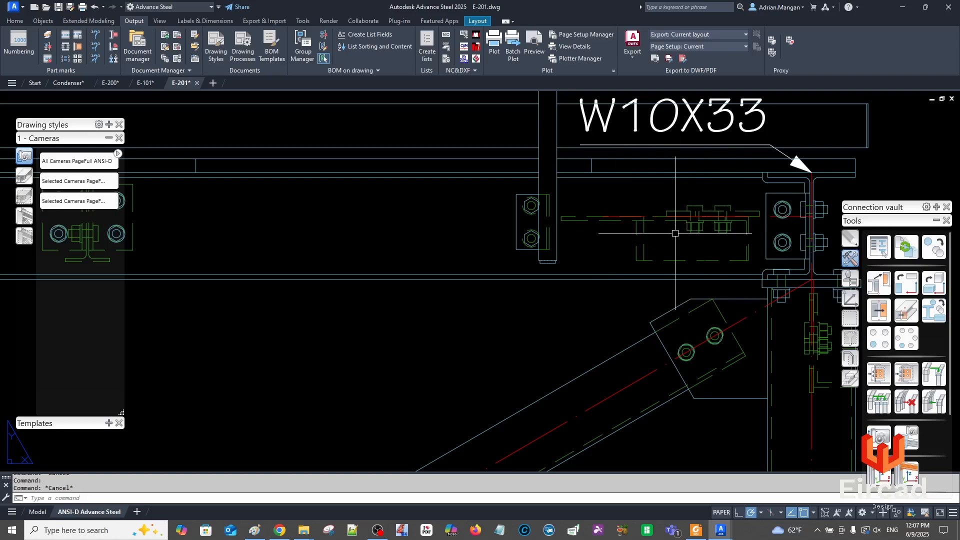
{"action": "middle_click_drag", "start_coordinate": [729, 221], "coordinate": [502, 238]}
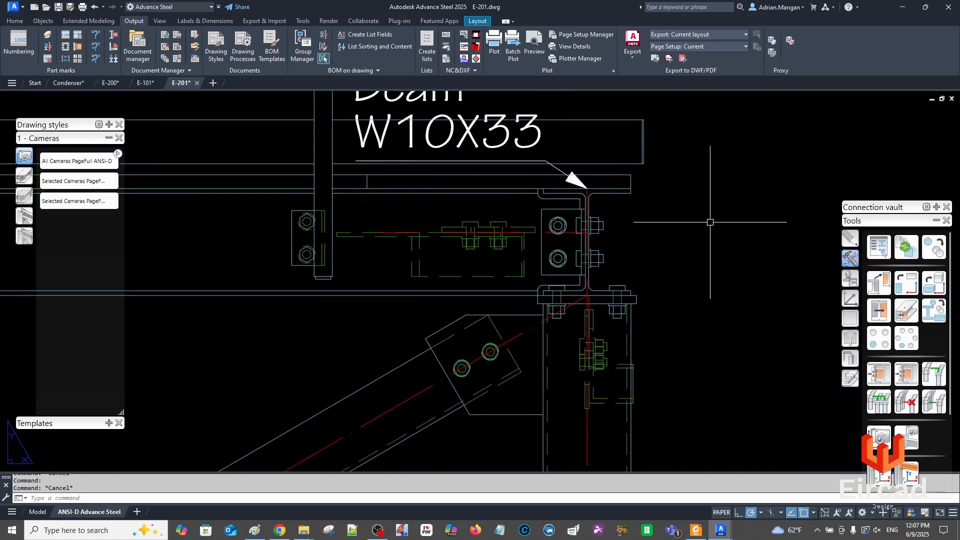
{"action": "scroll", "coordinate": [610, 230], "scroll_direction": "down", "scroll_amount": 4}
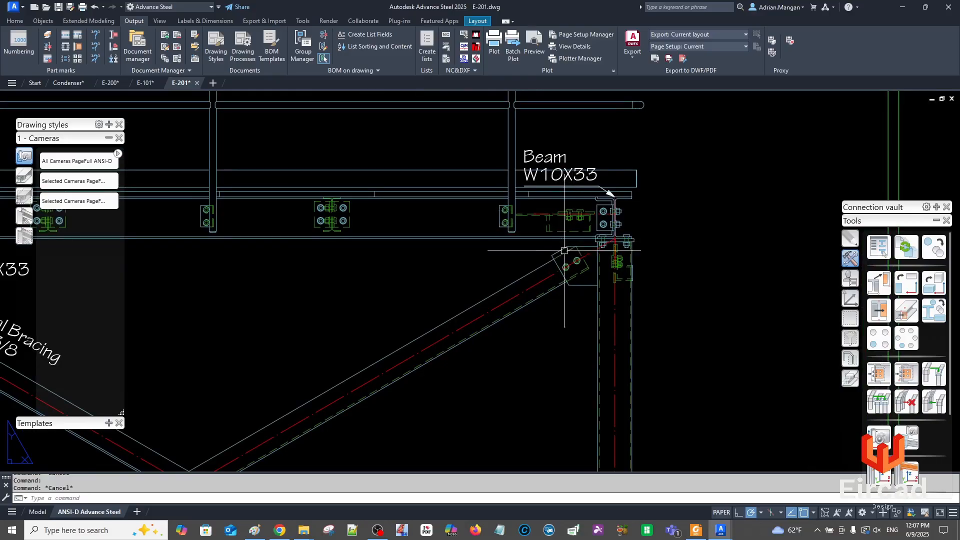
{"action": "scroll", "coordinate": [578, 247], "scroll_direction": "down", "scroll_amount": 2}
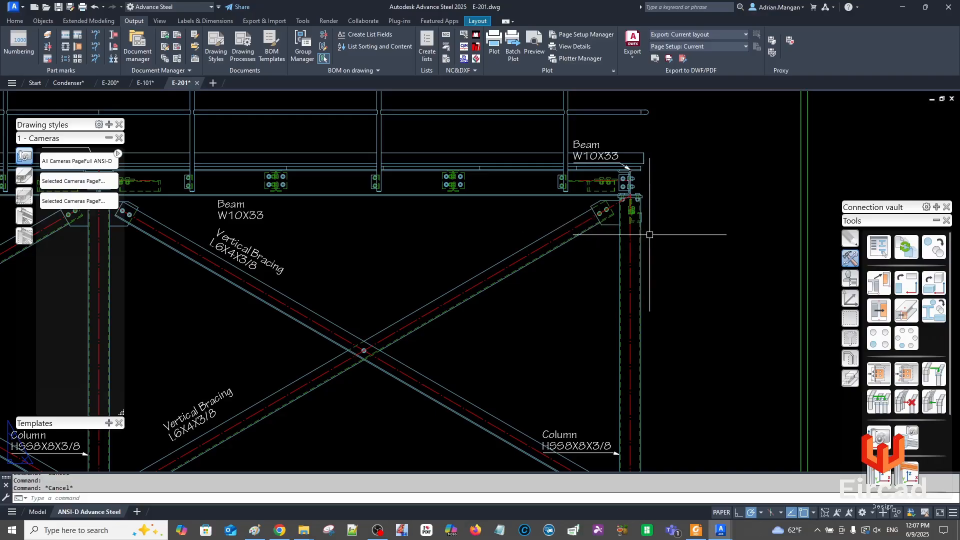
Move the middle column's Column HSS8X8X3/8 label and its leader arrow down near the column base, below the dimension line
{"action": "scroll", "coordinate": [649, 235], "scroll_direction": "down", "scroll_amount": 5}
{"action": "scroll", "coordinate": [513, 244], "scroll_direction": "up", "scroll_amount": 6}
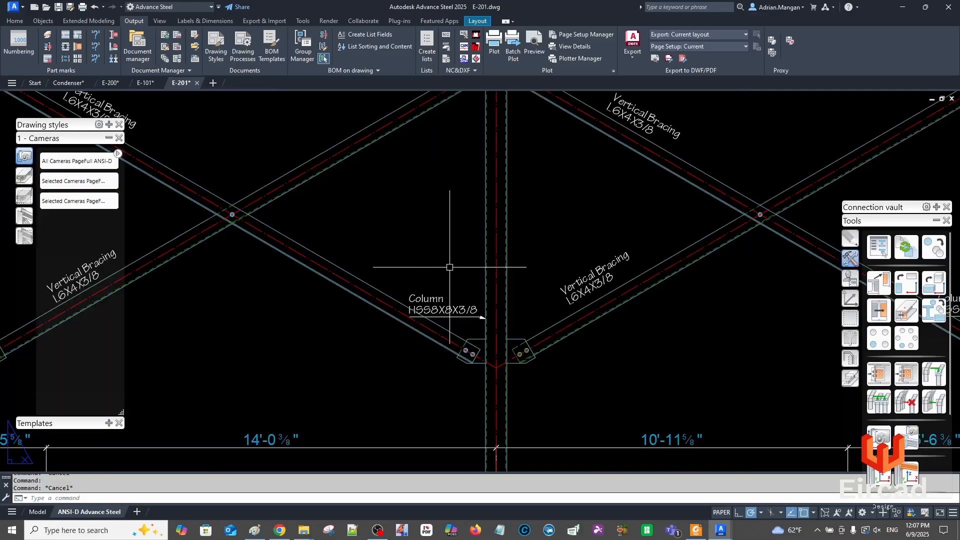
{"action": "left_click", "coordinate": [410, 311]}
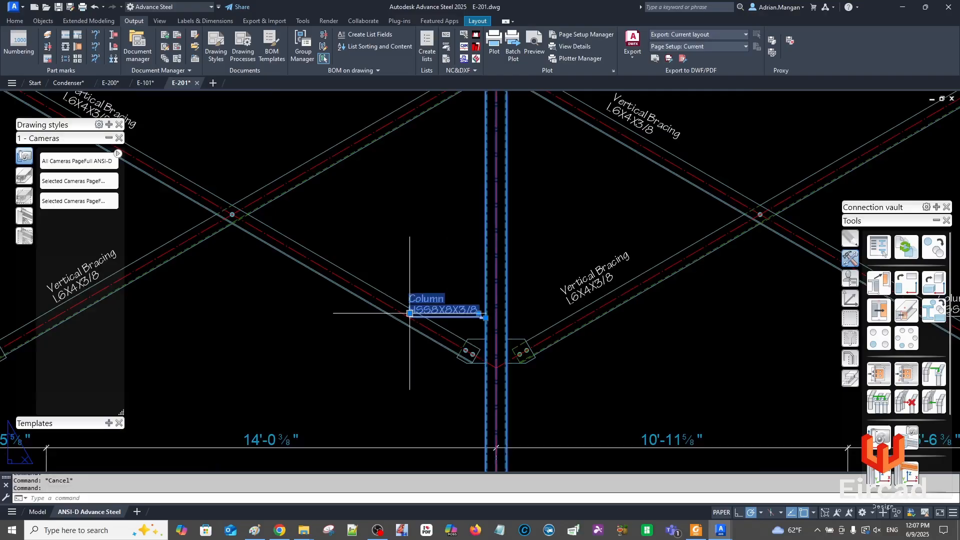
{"action": "left_click", "coordinate": [411, 310]}
{"action": "scroll", "coordinate": [499, 150], "scroll_direction": "down", "scroll_amount": 3}
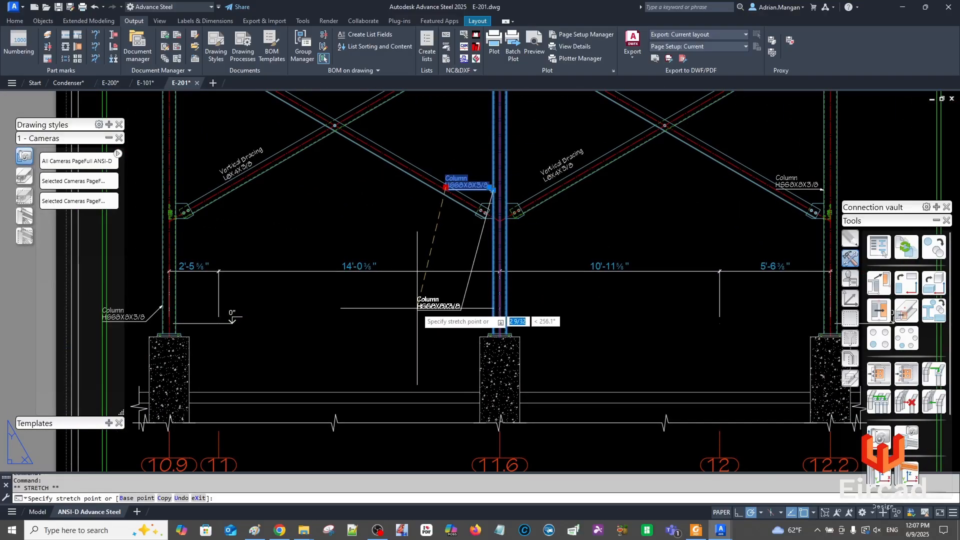
{"action": "left_click", "coordinate": [420, 310]}
{"action": "left_click", "coordinate": [495, 190]}
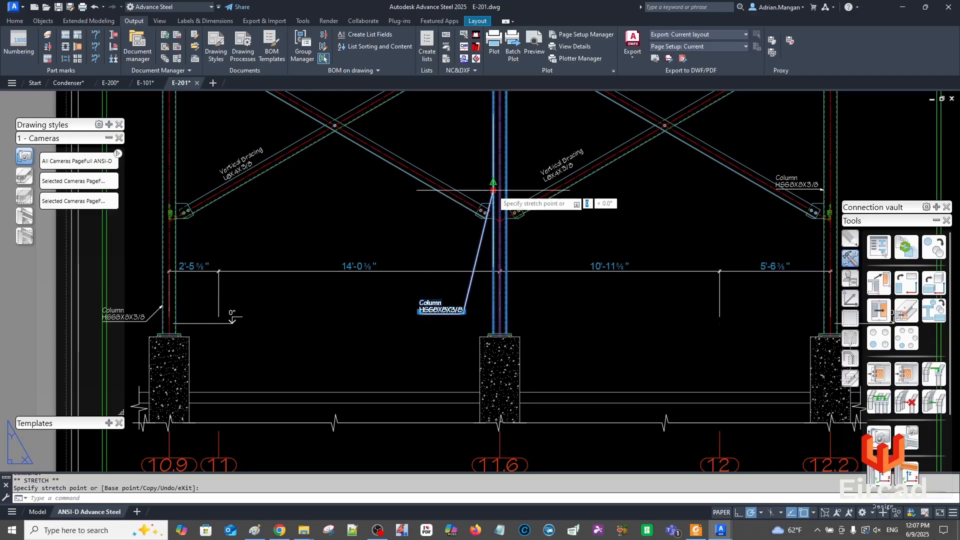
{"action": "left_click", "coordinate": [492, 297]}
{"action": "middle_click_drag", "start_coordinate": [533, 241], "coordinate": [586, 257]}
{"action": "key", "text": "Escape"}
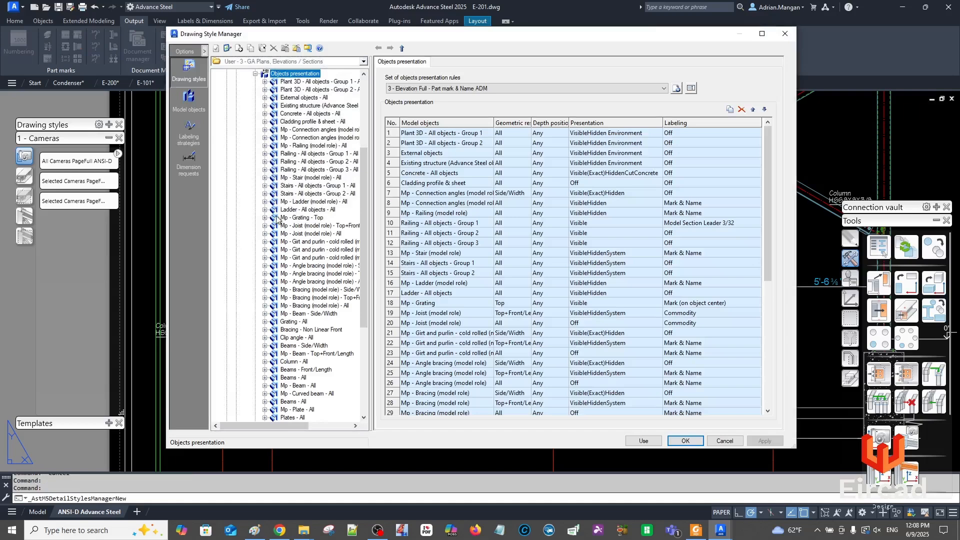
Duplicate the Bracing rule with the Non Linear Front restriction in the elevation style's objects presentation list
{"action": "scroll", "coordinate": [466, 312], "scroll_direction": "down", "scroll_amount": 4}
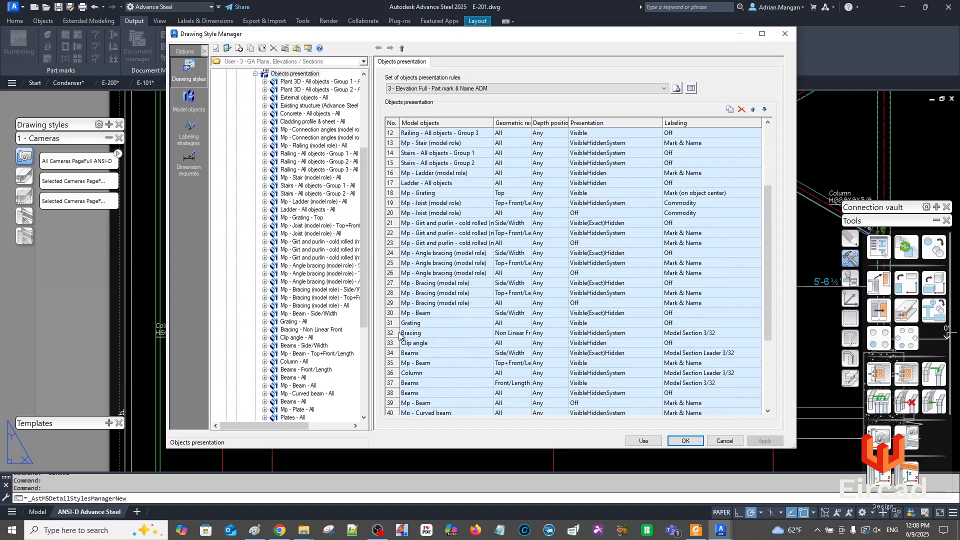
{"action": "left_click", "coordinate": [405, 334]}
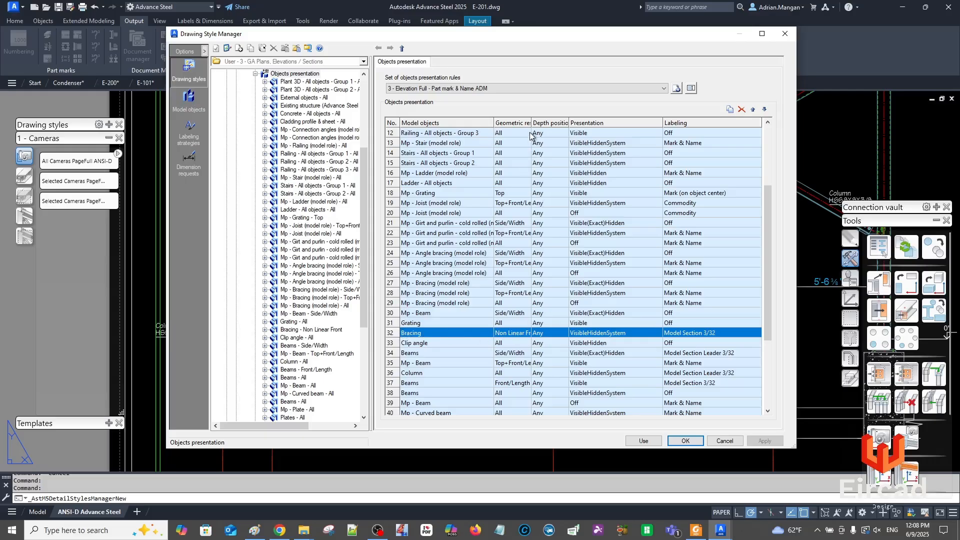
{"action": "left_click_drag", "start_coordinate": [531, 123], "coordinate": [544, 123]}
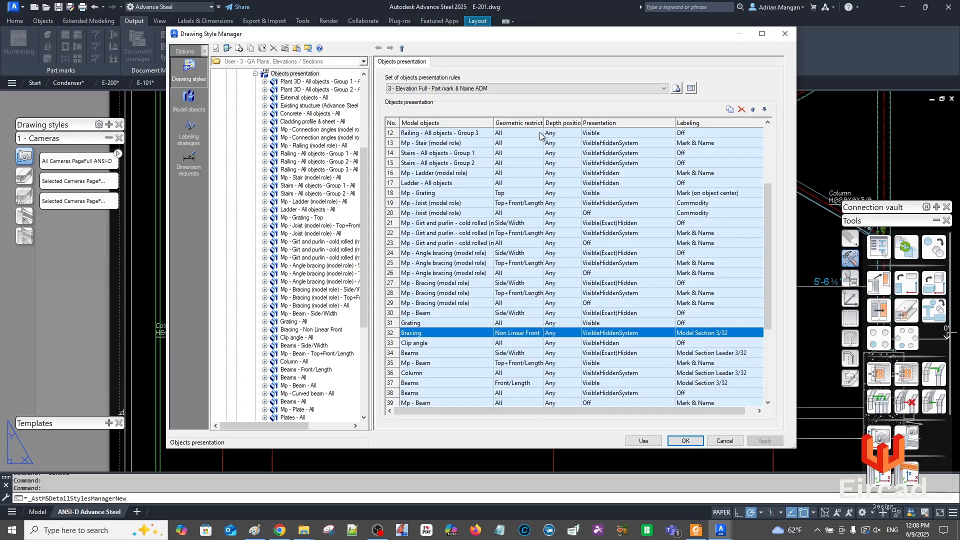
{"action": "left_click", "coordinate": [729, 110]}
{"action": "scroll", "coordinate": [463, 338], "scroll_direction": "down", "scroll_amount": 9}
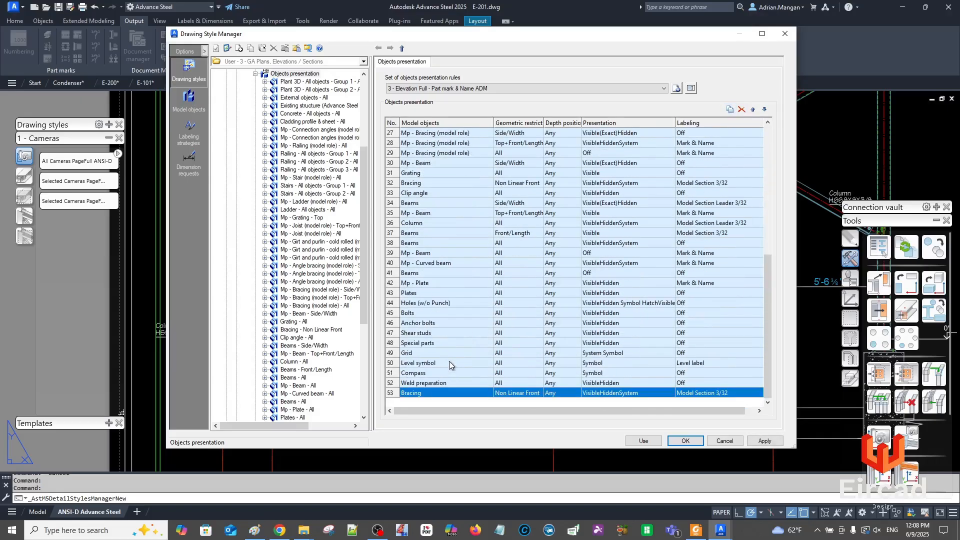
Set the duplicated Bracing rule's geometric restriction to All and its labeling to Model Section Leader 3/32
{"action": "left_click", "coordinate": [525, 391]}
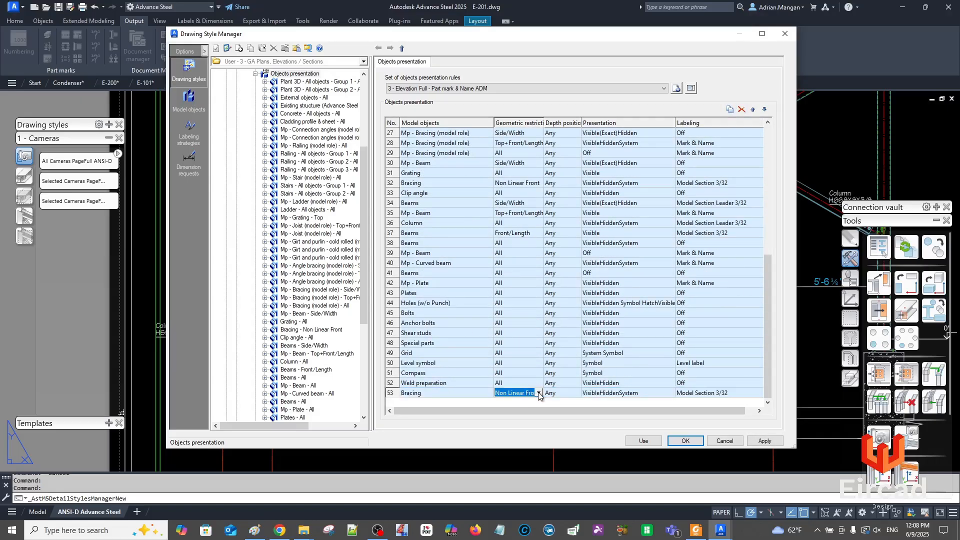
{"action": "left_click", "coordinate": [538, 393]}
{"action": "left_click", "coordinate": [525, 404]}
{"action": "left_click", "coordinate": [697, 393]}
{"action": "left_click", "coordinate": [732, 395]}
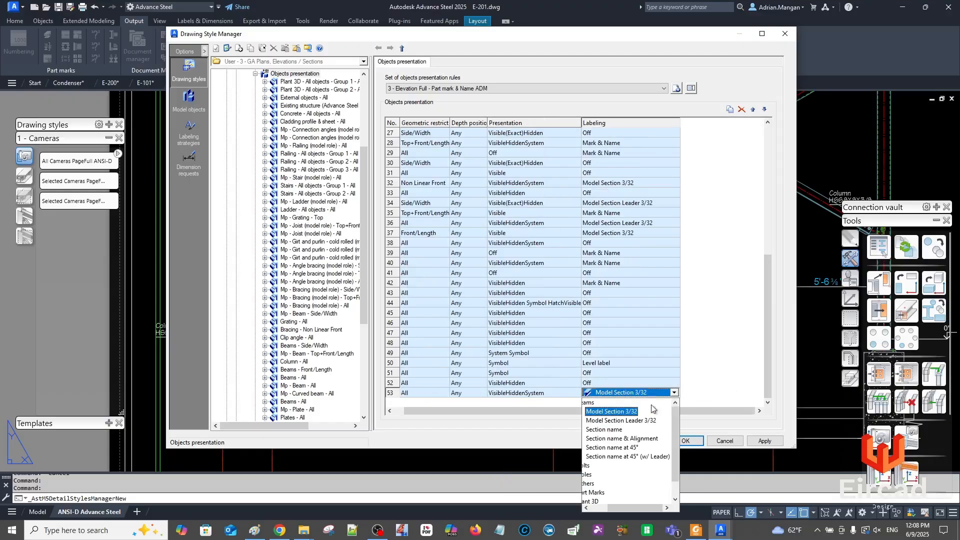
{"action": "left_click", "coordinate": [629, 422]}
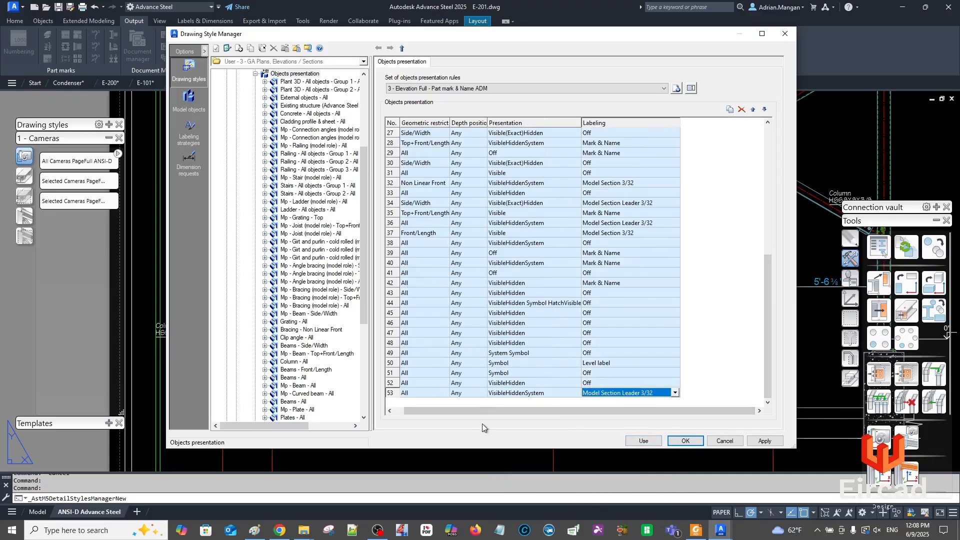
{"action": "left_click_drag", "start_coordinate": [438, 410], "coordinate": [429, 411]}
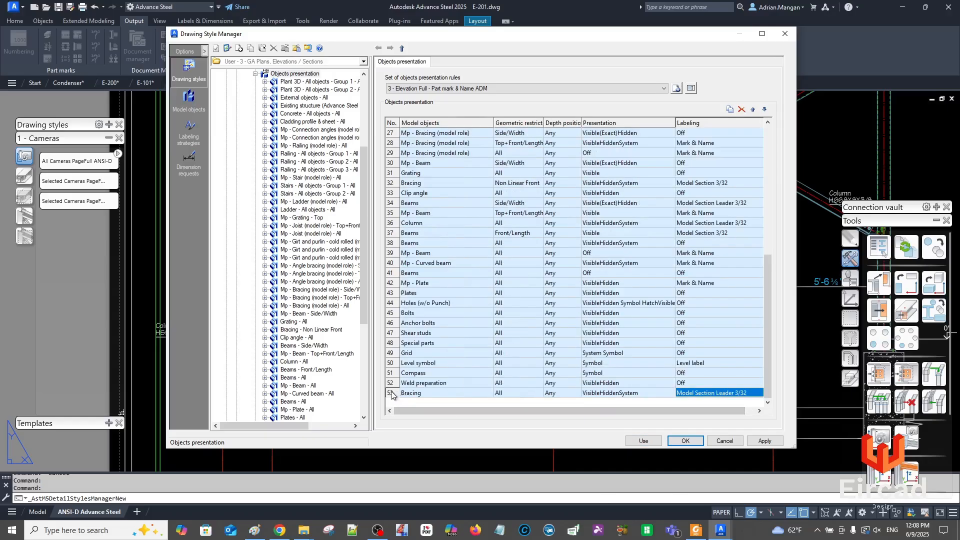
Move the duplicated Bracing rule up the objects presentation list until it sits directly below the Non Linear Front Bracing rule
{"action": "left_click", "coordinate": [396, 393]}
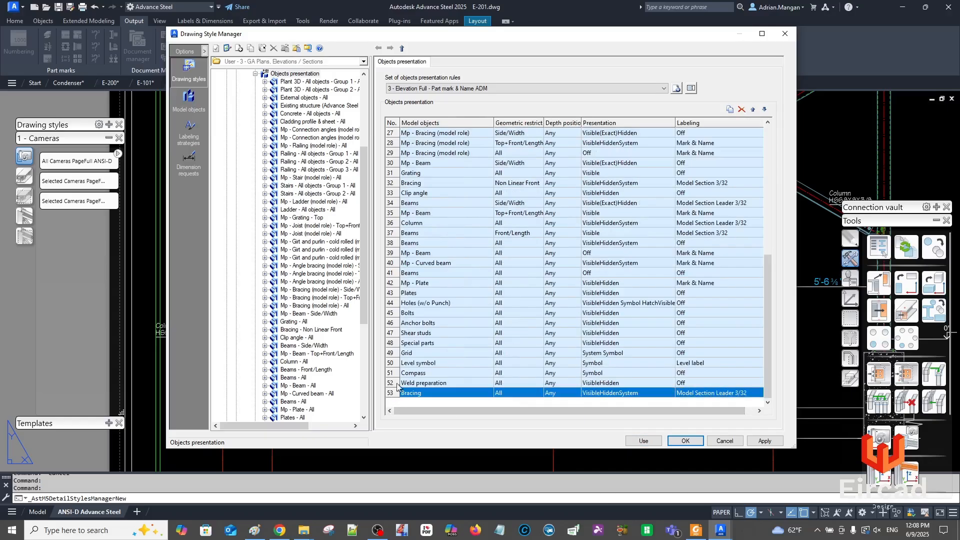
{"action": "left_click", "coordinate": [753, 109]}
{"action": "left_click", "coordinate": [753, 109]}
{"action": "left_click", "coordinate": [753, 109]}
{"action": "left_click", "coordinate": [752, 109]}
{"action": "left_click", "coordinate": [752, 109]}
{"action": "left_click", "coordinate": [753, 109]}
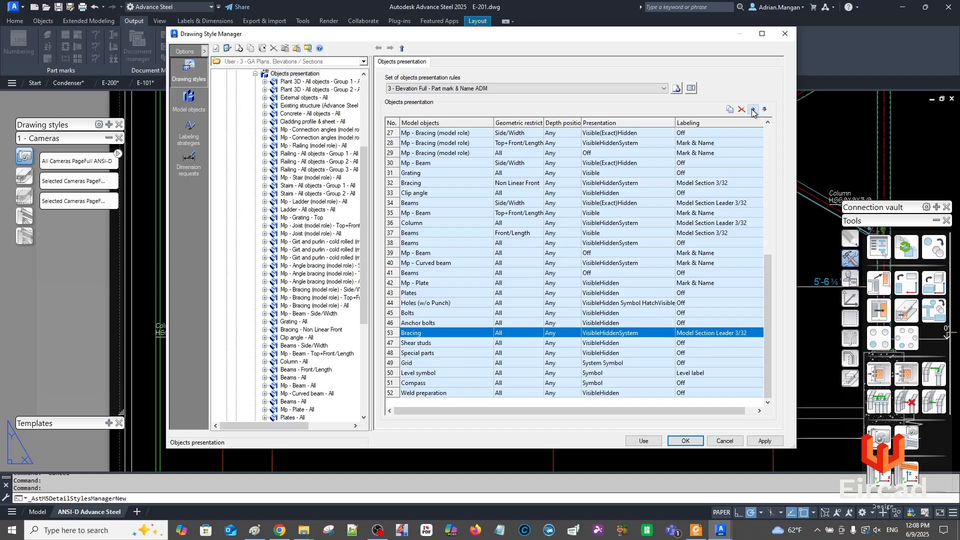
{"action": "left_click", "coordinate": [753, 109]}
{"action": "left_click", "coordinate": [753, 109]}
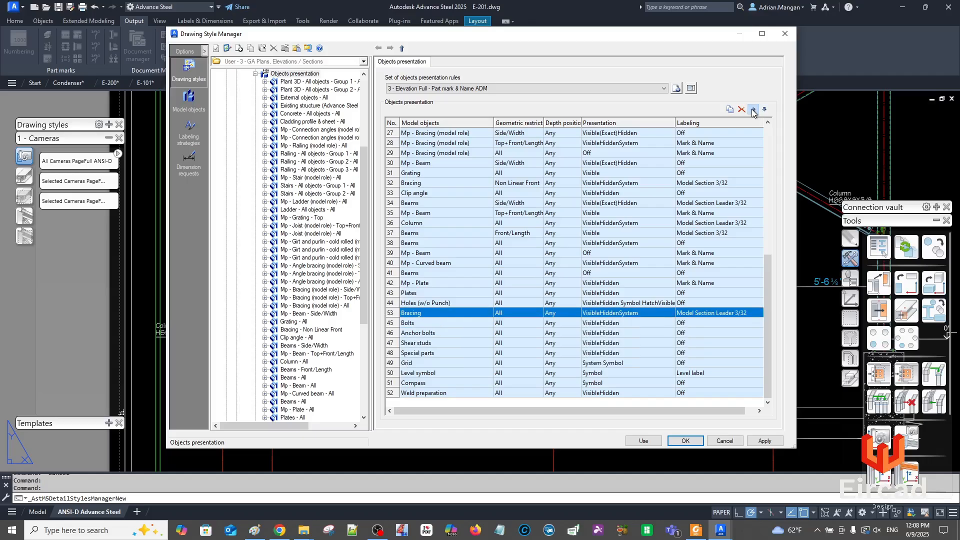
{"action": "left_click", "coordinate": [753, 109]}
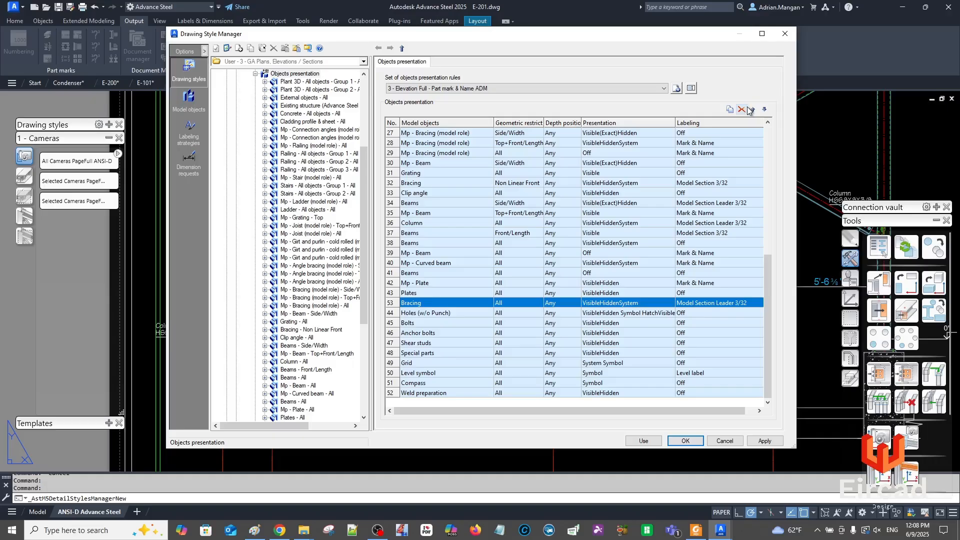
{"action": "scroll", "coordinate": [441, 282], "scroll_direction": "up", "scroll_amount": 1}
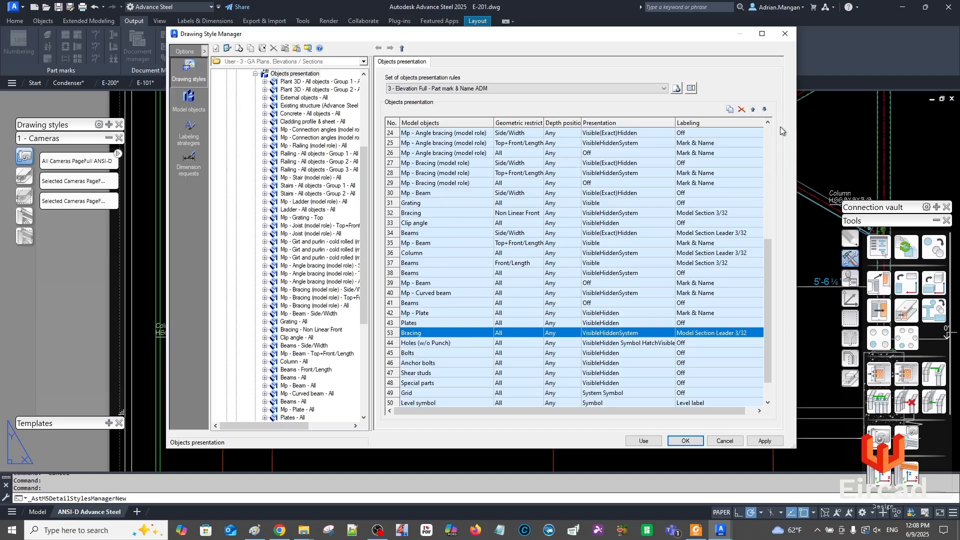
{"action": "left_click", "coordinate": [753, 109]}
{"action": "left_click", "coordinate": [754, 110]}
{"action": "left_click", "coordinate": [753, 110]}
{"action": "left_click", "coordinate": [753, 110]}
{"action": "left_click", "coordinate": [754, 110]}
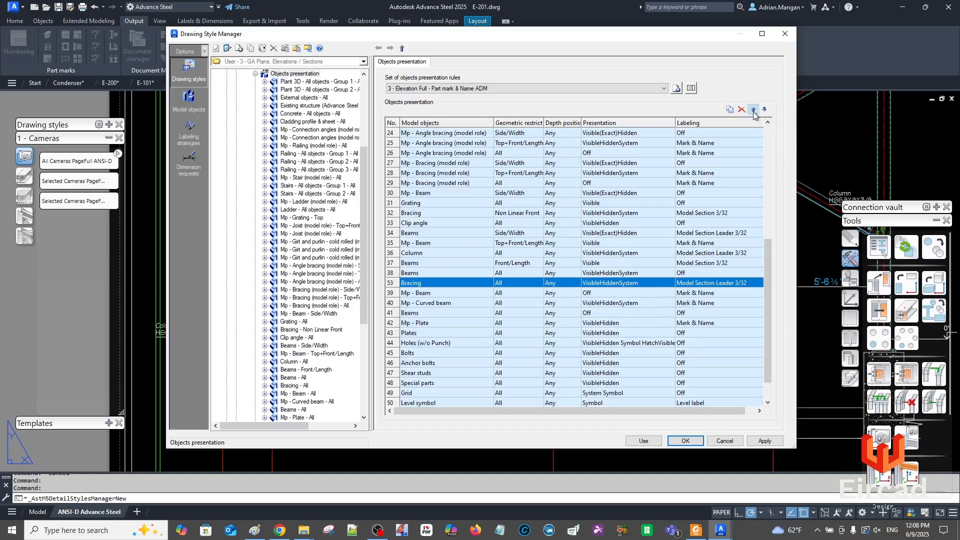
{"action": "left_click", "coordinate": [753, 110]}
{"action": "left_click", "coordinate": [754, 110]}
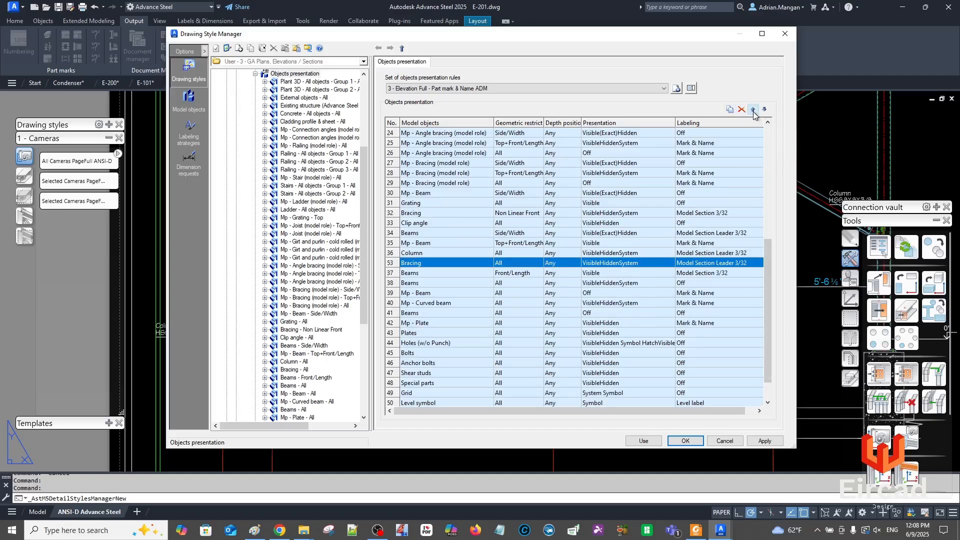
{"action": "left_click", "coordinate": [753, 110]}
{"action": "left_click", "coordinate": [753, 110]}
{"action": "left_click", "coordinate": [753, 110]}
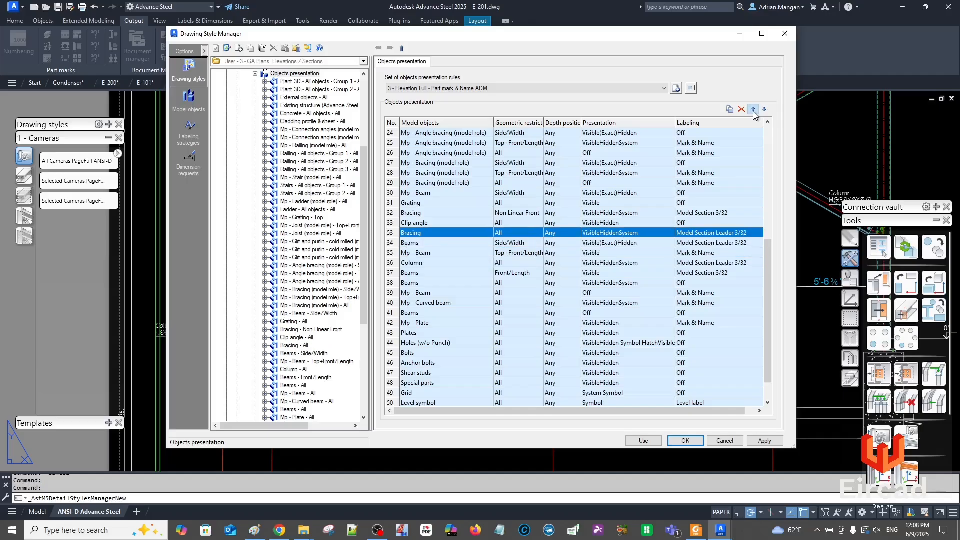
{"action": "left_click", "coordinate": [753, 110]}
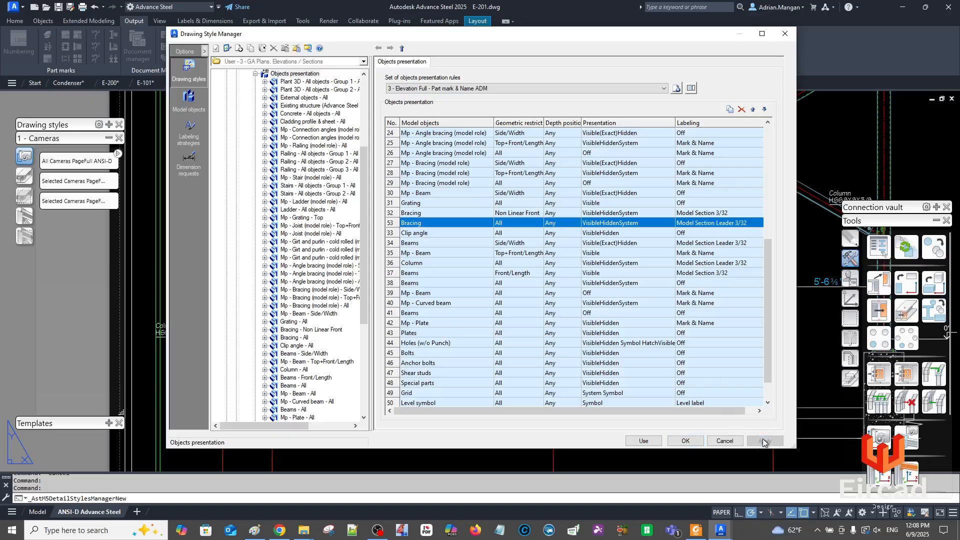
Use the edited drawing style on the Gridline J elevation detail view to update it
{"action": "left_click", "coordinate": [643, 440]}
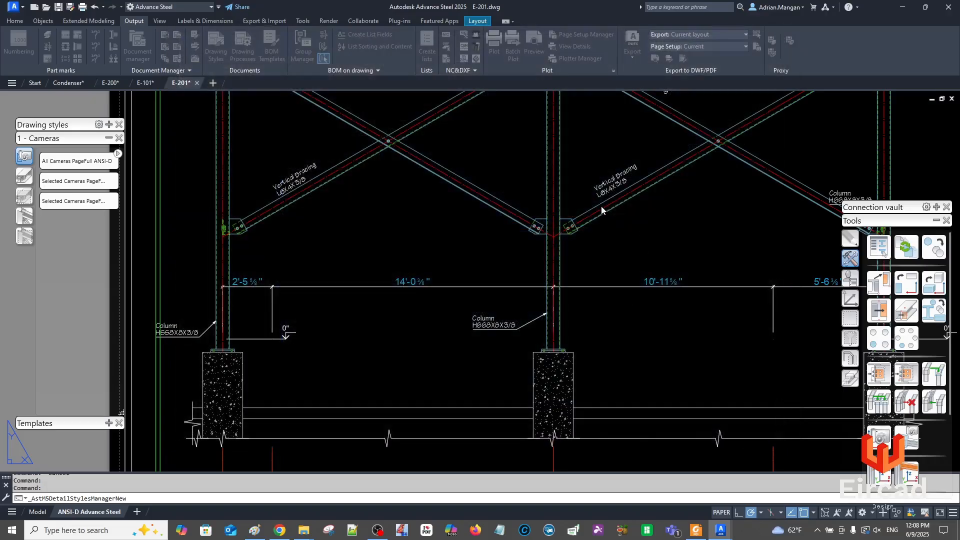
{"action": "scroll", "coordinate": [604, 214], "scroll_direction": "down", "scroll_amount": 4}
{"action": "mouse_move", "coordinate": [603, 212]}
{"action": "middle_mouse_down"}
{"action": "mouse_move", "coordinate": [509, 242]}
{"action": "mouse_move", "coordinate": [519, 232]}
{"action": "middle_mouse_up"}
{"action": "scroll", "coordinate": [629, 192], "scroll_direction": "up", "scroll_amount": 2}
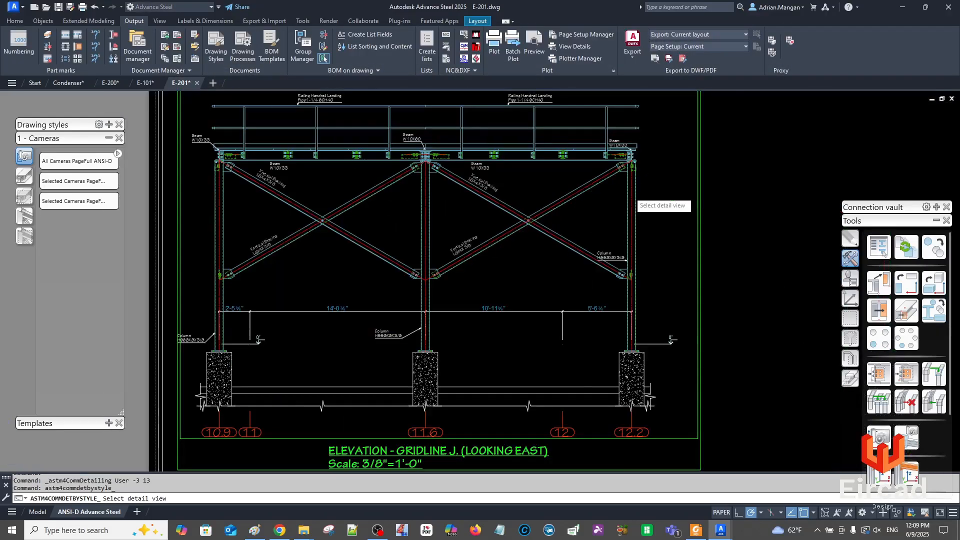
{"action": "scroll", "coordinate": [630, 192], "scroll_direction": "up", "scroll_amount": 2}
{"action": "left_click", "coordinate": [630, 185]}
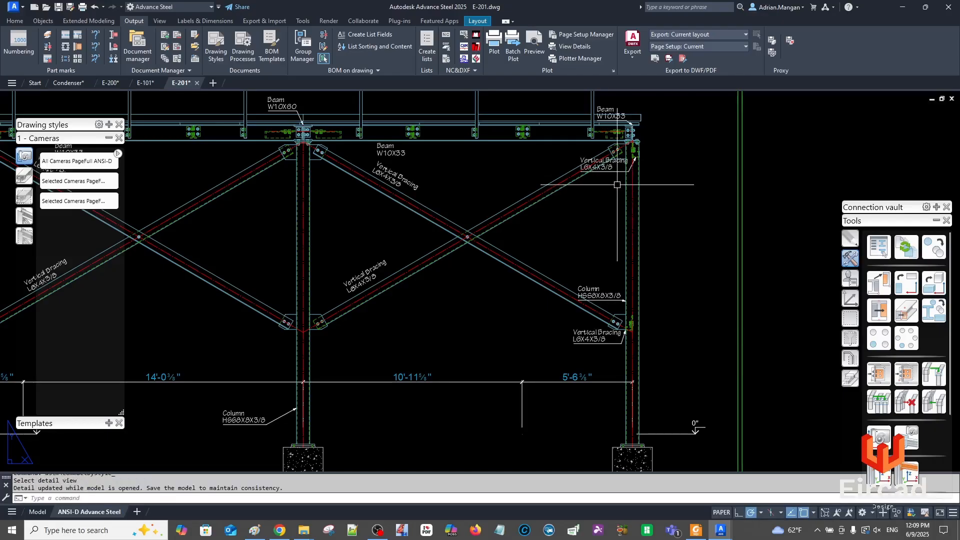
Move the upper Vertical Bracing L6X4X3/8 leader label at the right column outside the frame
{"action": "left_click", "coordinate": [599, 166]}
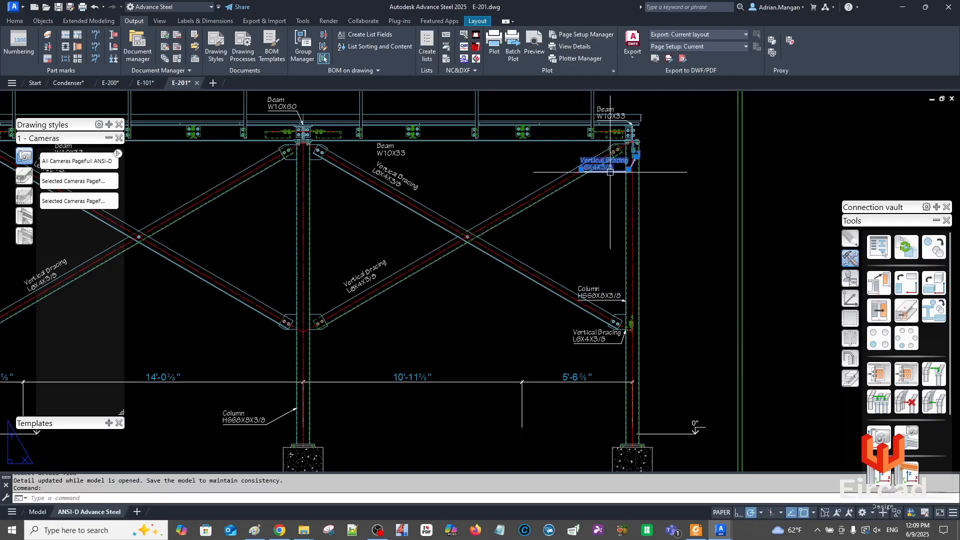
{"action": "left_click", "coordinate": [583, 170]}
{"action": "left_click", "coordinate": [655, 169]}
{"action": "middle_click_drag", "start_coordinate": [631, 204], "coordinate": [622, 177]}
{"action": "key", "text": "Escape"}
Move the lower Vertical Bracing L6X4X3/8 leader label at the right column outside the frame
{"action": "left_click", "coordinate": [577, 312]}
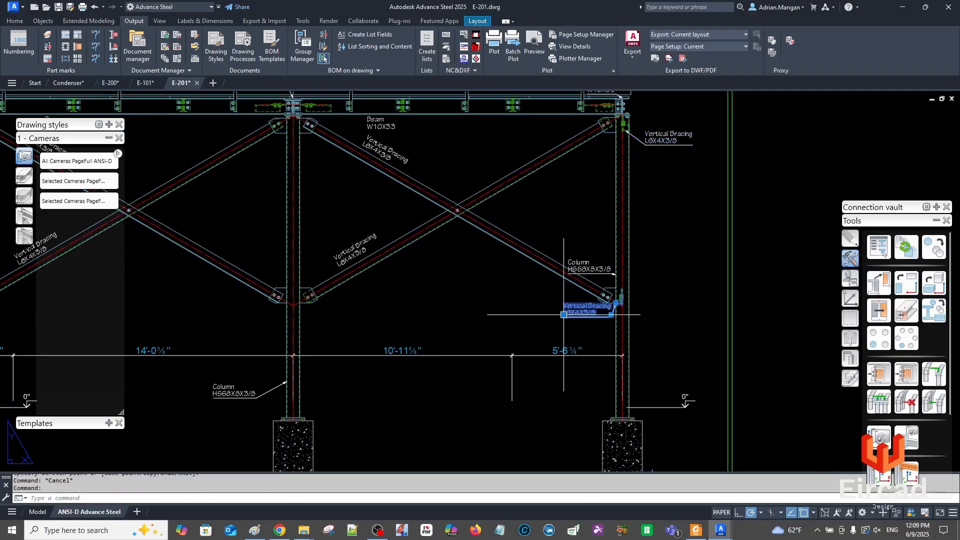
{"action": "left_click", "coordinate": [563, 315]}
{"action": "left_click", "coordinate": [641, 315]}
{"action": "key", "text": "Escape"}
Examine the whole elevation's label layout and select the 0" level symbol beside the right column's base
{"action": "scroll", "coordinate": [632, 290], "scroll_direction": "down", "scroll_amount": 1}
{"action": "middle_click_drag", "start_coordinate": [632, 290], "coordinate": [661, 249]}
{"action": "scroll", "coordinate": [662, 248], "scroll_direction": "down", "scroll_amount": 1}
{"action": "scroll", "coordinate": [447, 208], "scroll_direction": "up", "scroll_amount": 1}
{"action": "scroll", "coordinate": [426, 243], "scroll_direction": "up", "scroll_amount": 1}
{"action": "scroll", "coordinate": [423, 222], "scroll_direction": "down", "scroll_amount": 3}
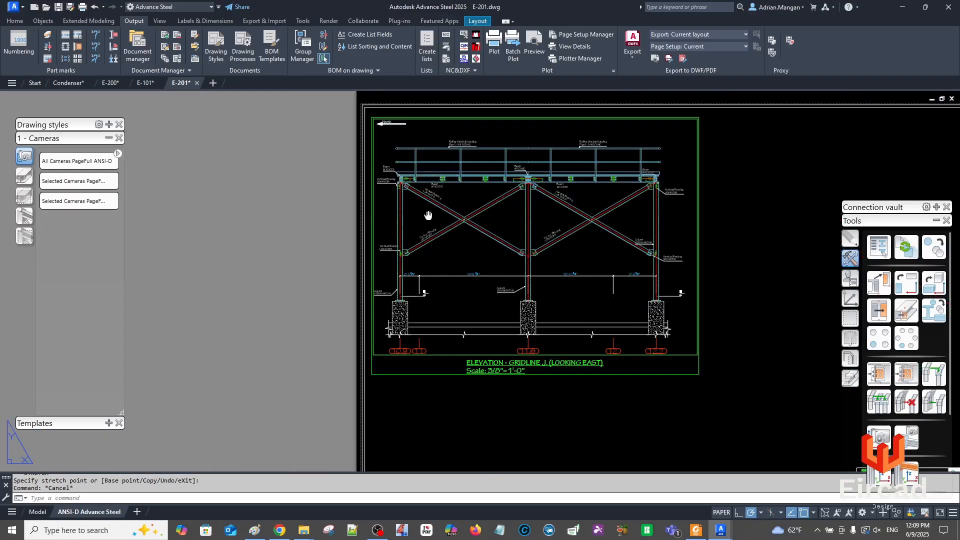
{"action": "middle_click_drag", "start_coordinate": [397, 219], "coordinate": [379, 233]}
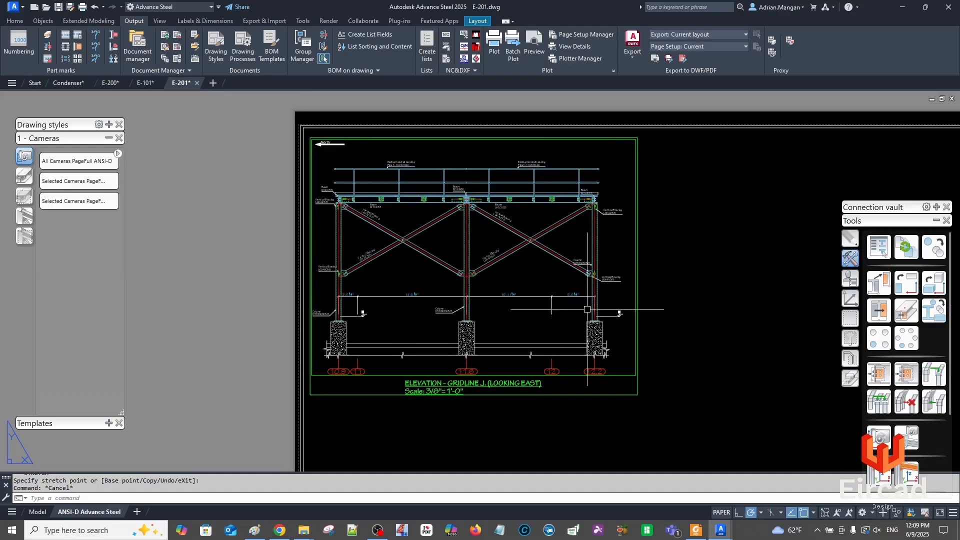
{"action": "scroll", "coordinate": [600, 307], "scroll_direction": "up", "scroll_amount": 5}
{"action": "left_click", "coordinate": [671, 324]}
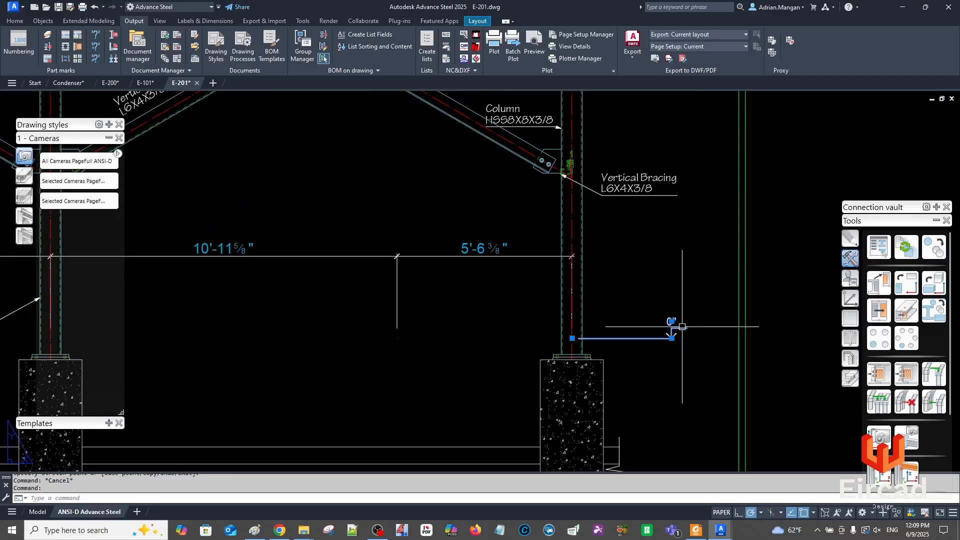
Switch to the Condenser model drawing and locate the level symbol above the column's base plate
{"action": "left_click", "coordinate": [68, 82]}
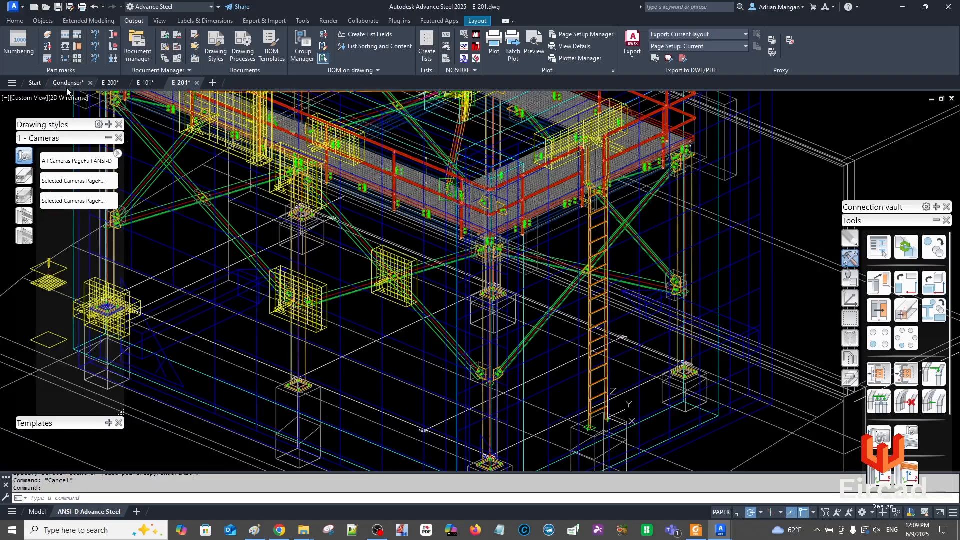
{"action": "scroll", "coordinate": [500, 225], "scroll_direction": "up", "scroll_amount": 3}
{"action": "scroll", "coordinate": [465, 350], "scroll_direction": "up", "scroll_amount": 6}
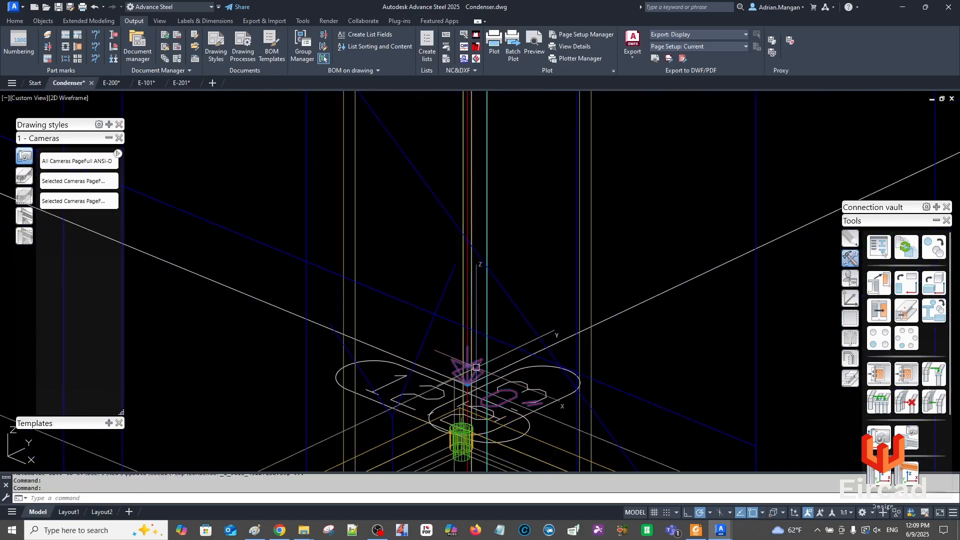
{"action": "scroll", "coordinate": [476, 367], "scroll_direction": "down", "scroll_amount": 5}
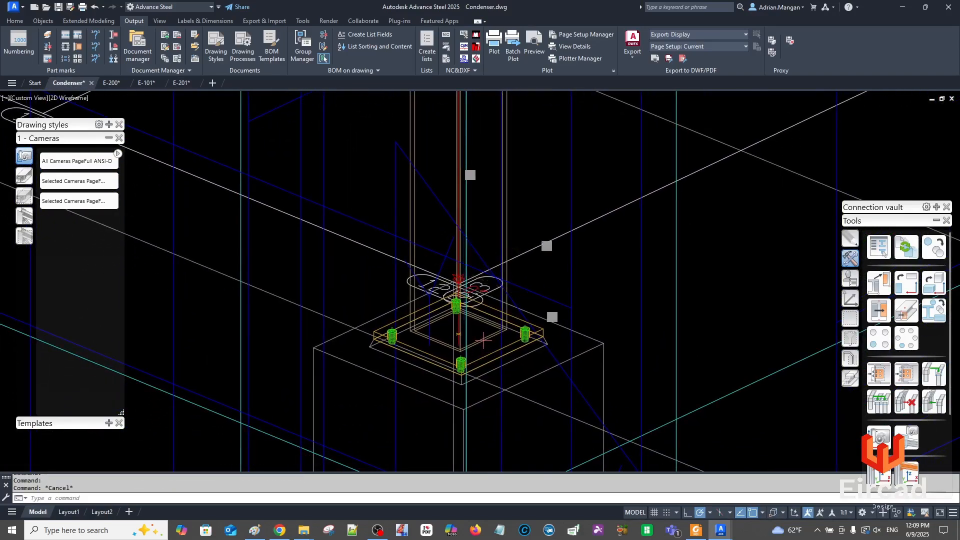
{"action": "scroll", "coordinate": [464, 272], "scroll_direction": "up", "scroll_amount": 2}
{"action": "right_click", "coordinate": [483, 217]}
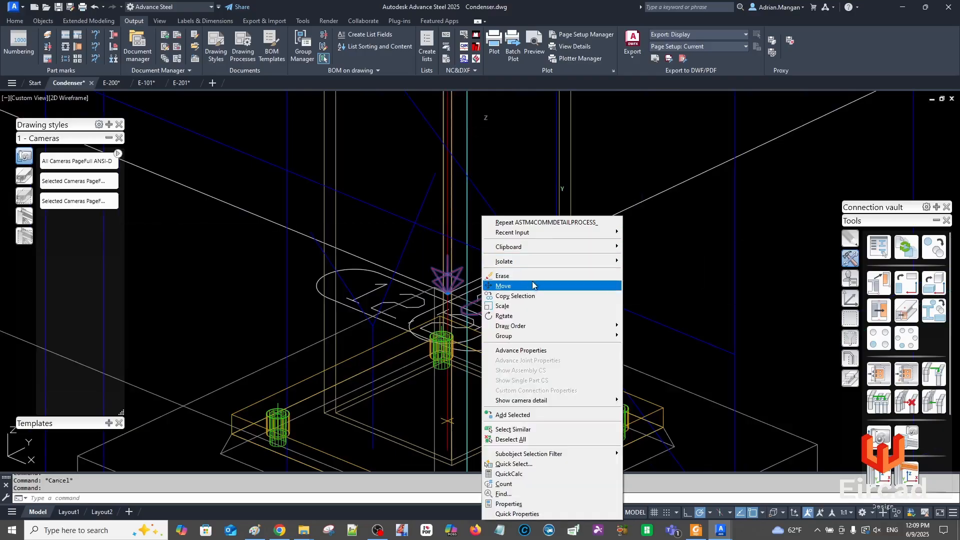
{"action": "left_click", "coordinate": [514, 296]}
{"action": "key", "text": "Escape"}
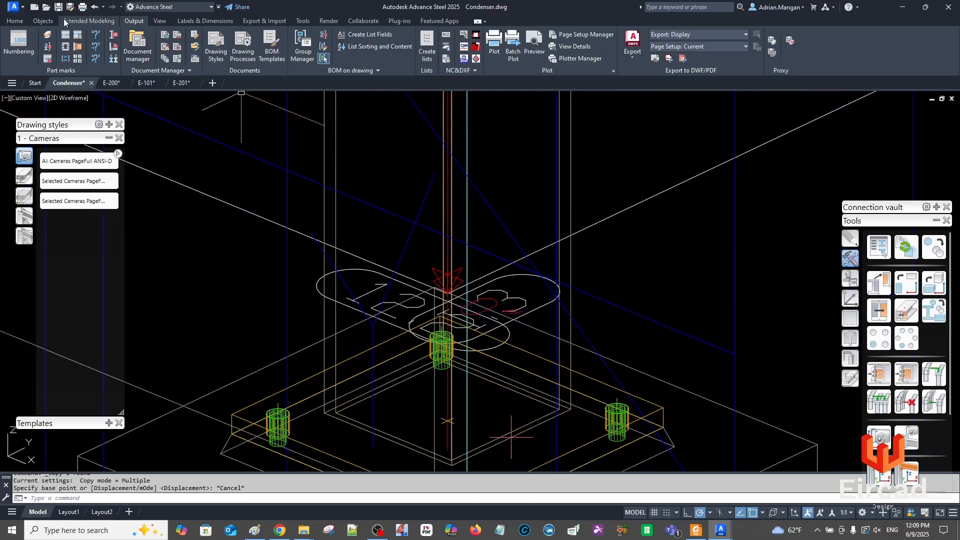
Insert a level symbol at the column base, on top of the concrete pier beneath the base plate
{"action": "left_click", "coordinate": [15, 21]}
{"action": "left_click", "coordinate": [91, 46]}
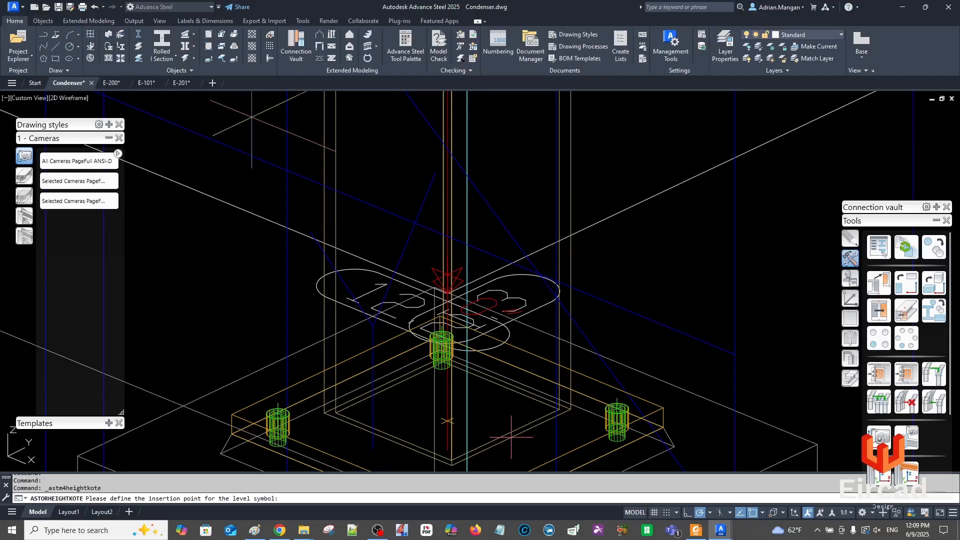
{"action": "scroll", "coordinate": [380, 160], "scroll_direction": "down", "scroll_amount": 2}
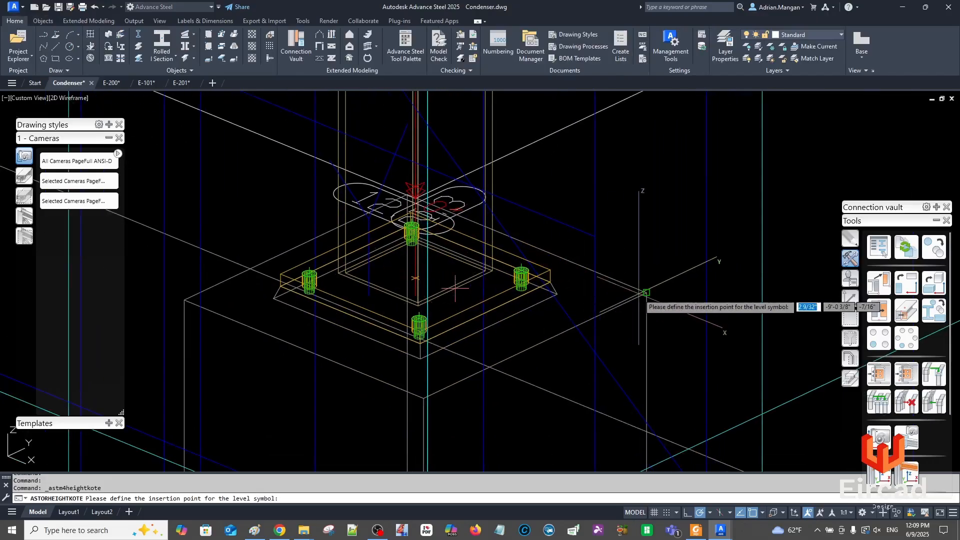
{"action": "left_click", "coordinate": [455, 288]}
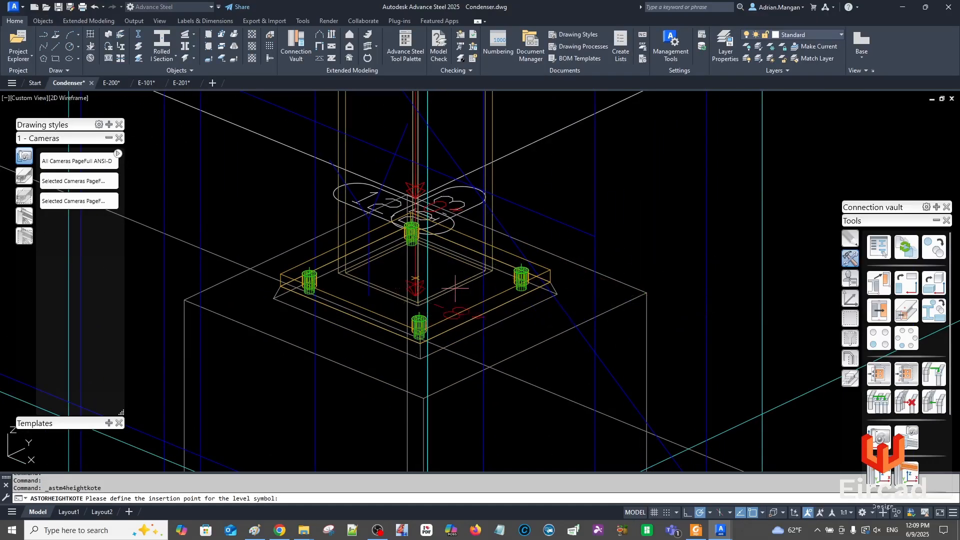
{"action": "left_click", "coordinate": [614, 141]}
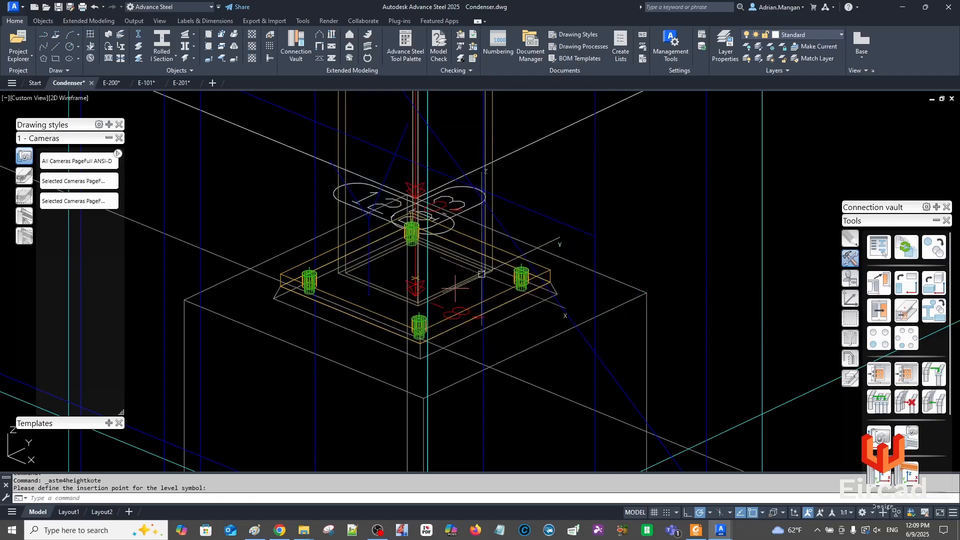
Switch to the E-201 drawing and update the Gridline J elevation detail from the model
{"action": "left_click", "coordinate": [183, 83]}
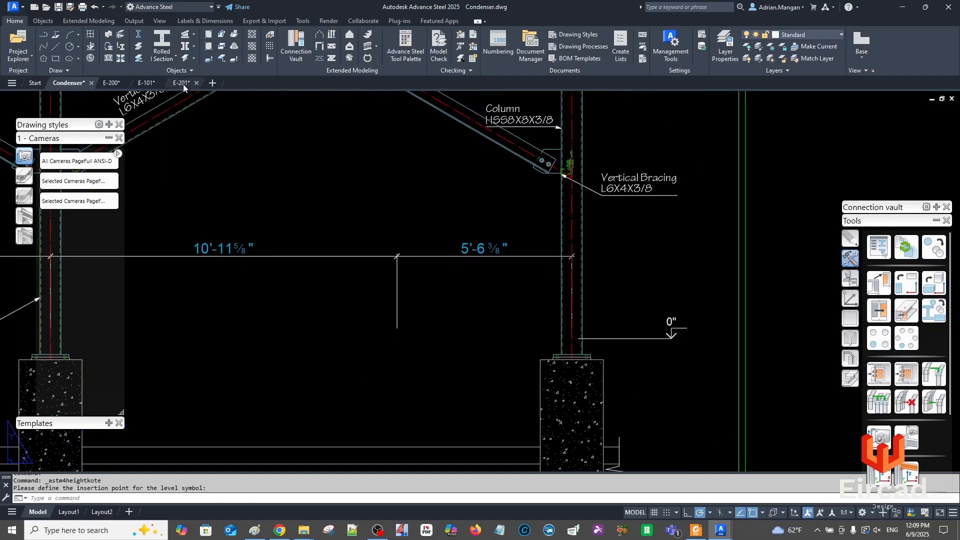
{"action": "left_click", "coordinate": [572, 281]}
{"action": "left_click", "coordinate": [564, 223]}
{"action": "left_click", "coordinate": [196, 22]}
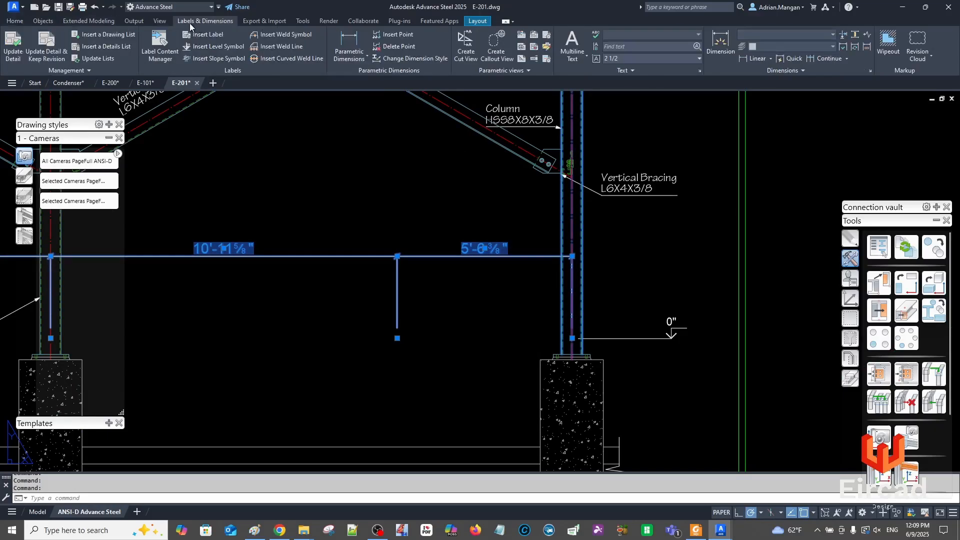
{"action": "key", "text": "Escape"}
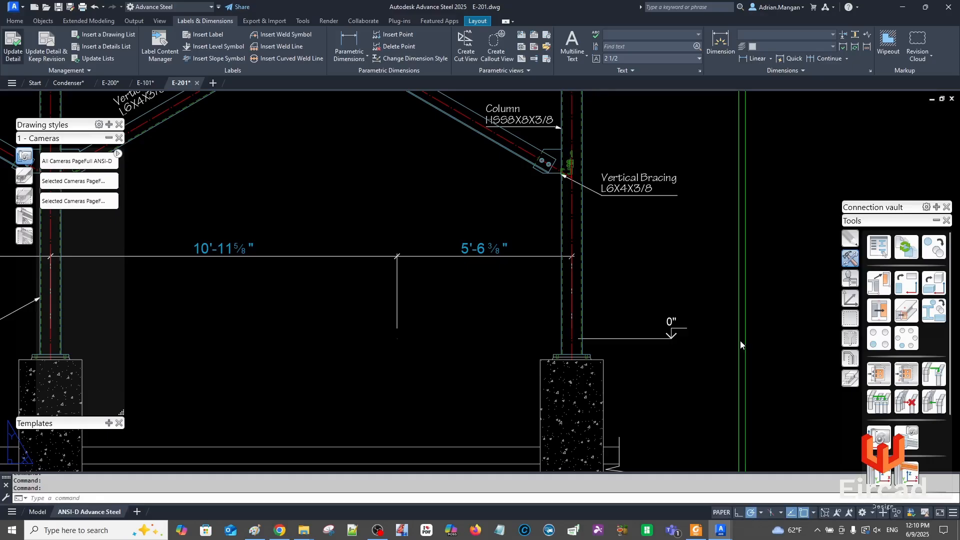
{"action": "scroll", "coordinate": [647, 328], "scroll_direction": "up", "scroll_amount": 5}
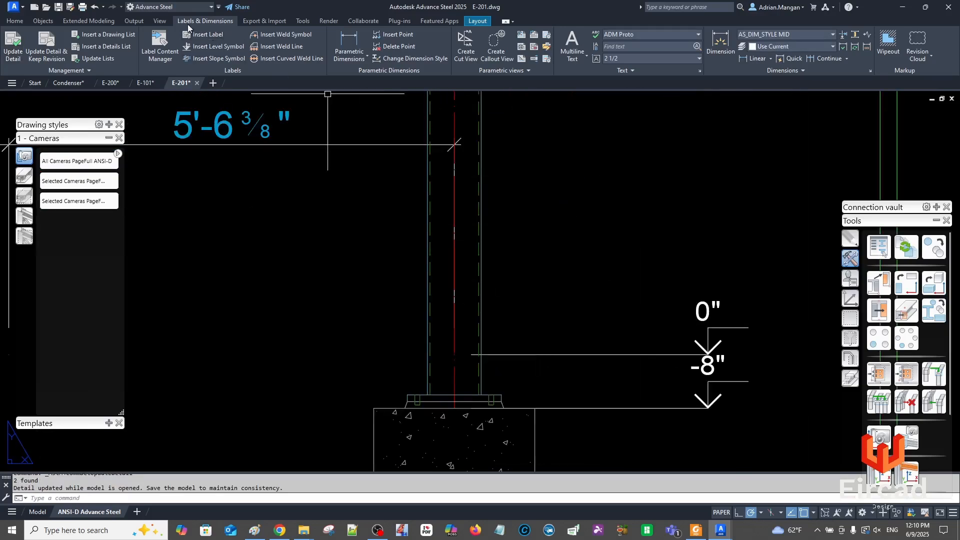
Check the anchor bolts' presentation rule in the 3 - Elevation Full - Part mark & Name ADM drawing style
{"action": "left_click", "coordinate": [133, 21]}
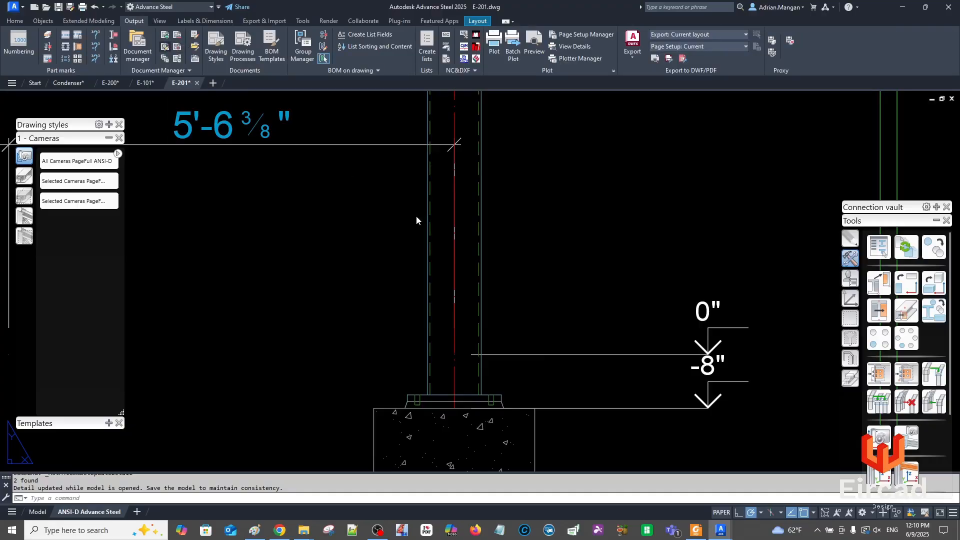
{"action": "scroll", "coordinate": [325, 292], "scroll_direction": "down", "scroll_amount": 1}
{"action": "scroll", "coordinate": [326, 295], "scroll_direction": "down", "scroll_amount": 5}
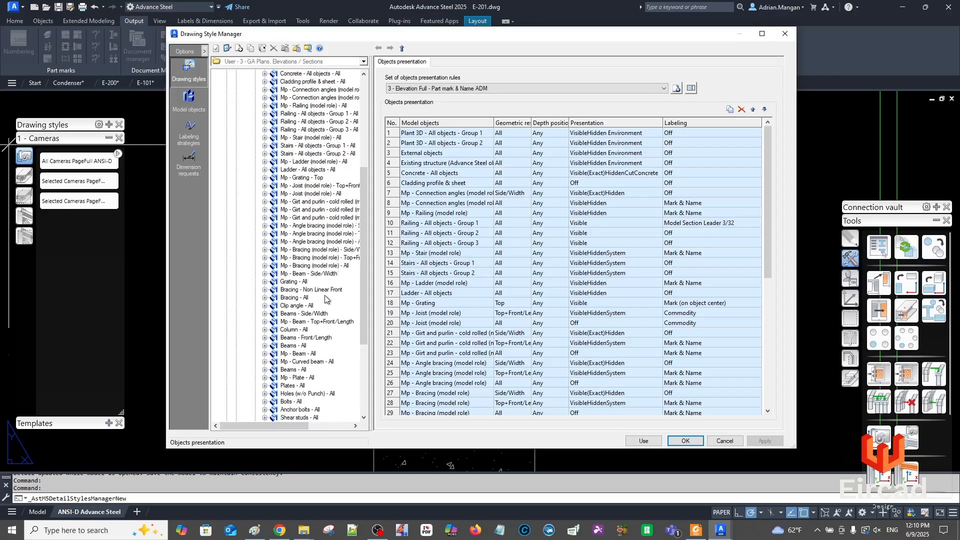
{"action": "left_click", "coordinate": [299, 313]}
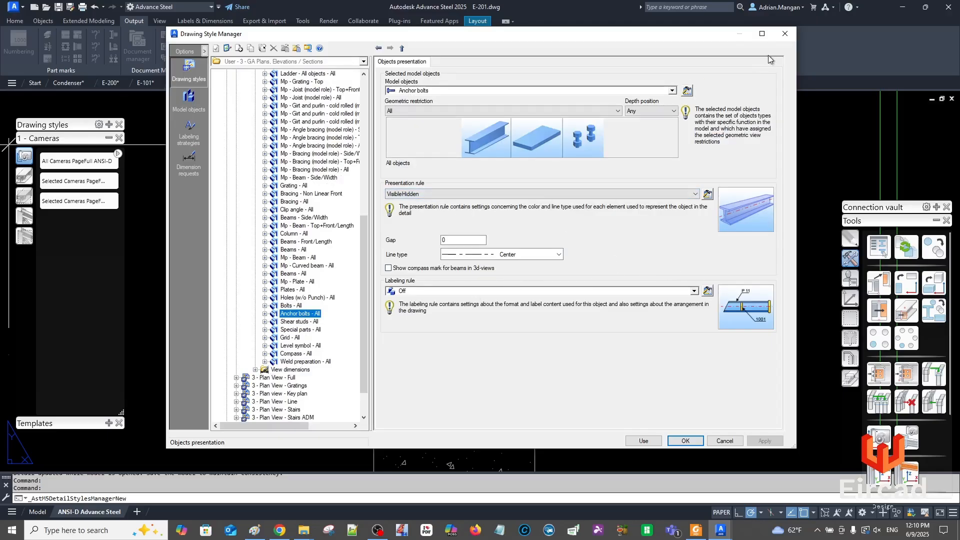
{"action": "left_click", "coordinate": [785, 33]}
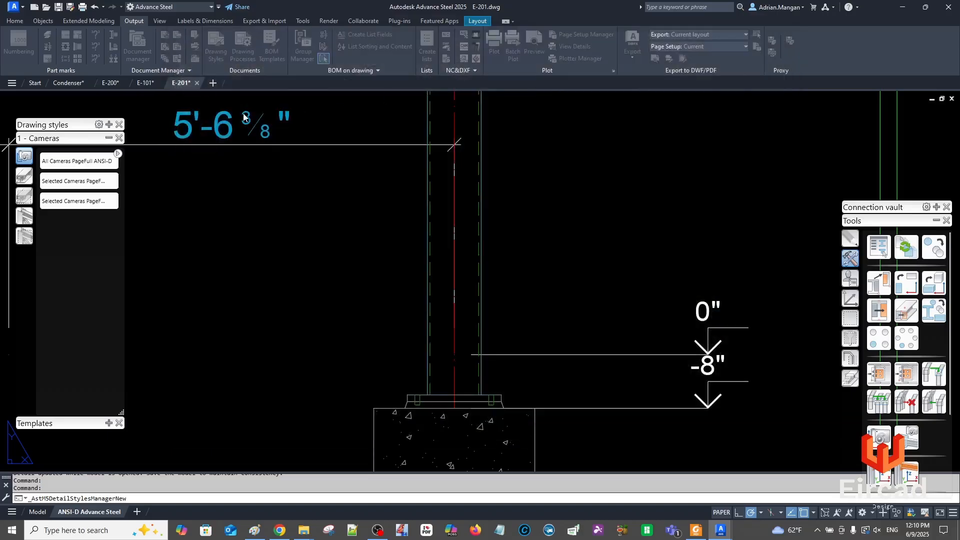
Switch to the Condenser model and inspect the base plate's hole pattern and its anchors' definition and distance properties
{"action": "left_click", "coordinate": [75, 80]}
{"action": "scroll", "coordinate": [521, 265], "scroll_direction": "up", "scroll_amount": 5}
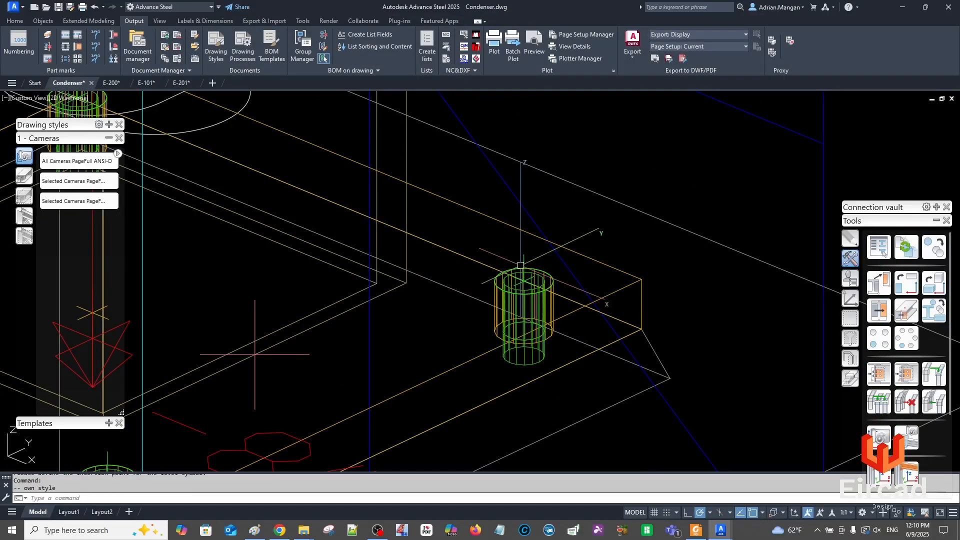
{"action": "double_click", "coordinate": [521, 265]}
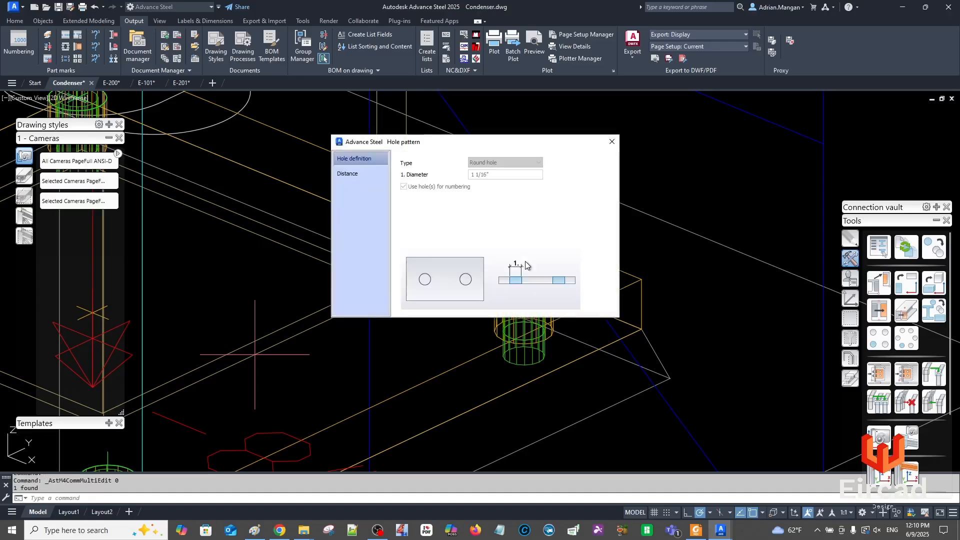
{"action": "left_click", "coordinate": [611, 142]}
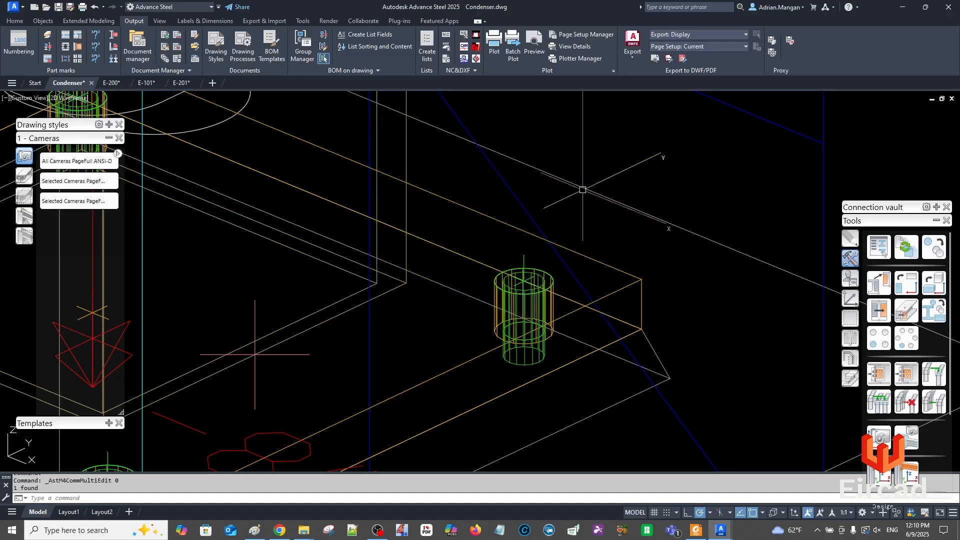
{"action": "double_click", "coordinate": [523, 358]}
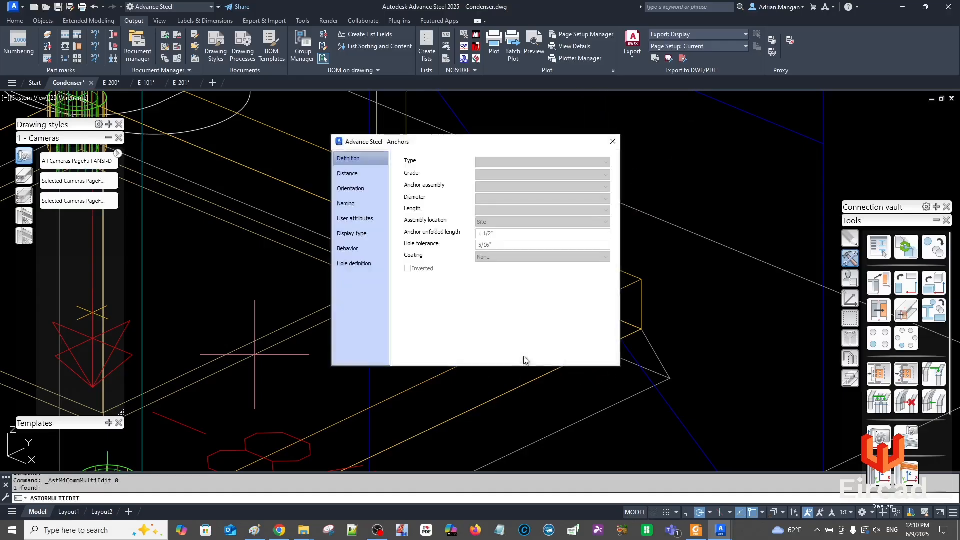
{"action": "left_click", "coordinate": [355, 181]}
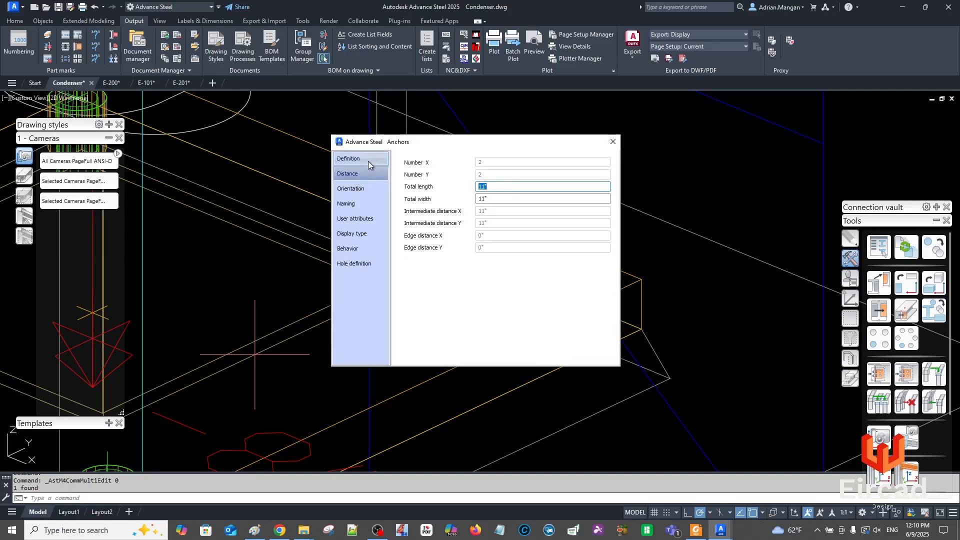
{"action": "left_click", "coordinate": [368, 161]}
{"action": "left_click", "coordinate": [612, 142]}
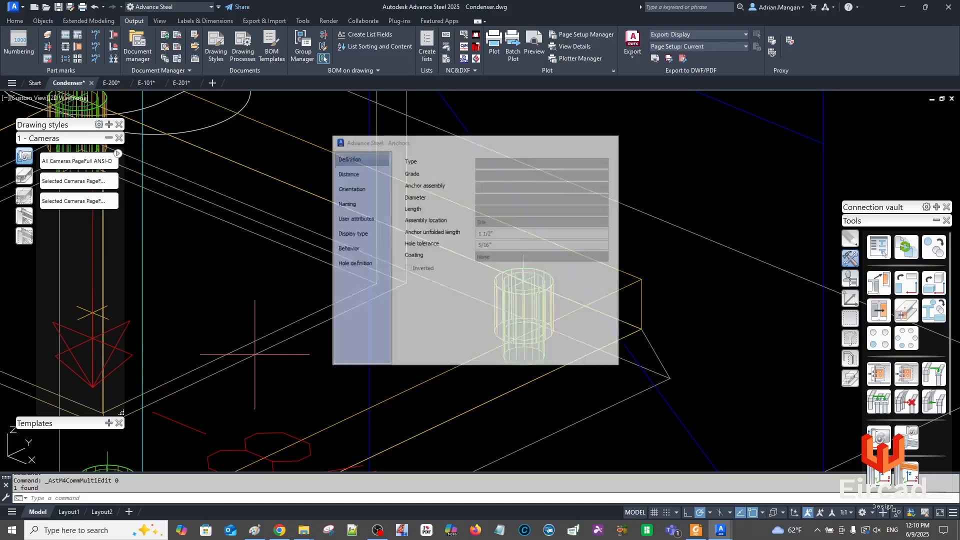
Open the base plate joint properties at another column's base and upgrade that joint to a primary connection
{"action": "scroll", "coordinate": [550, 219], "scroll_direction": "down", "scroll_amount": 9}
{"action": "middle_click_drag", "start_coordinate": [551, 220], "coordinate": [543, 259]}
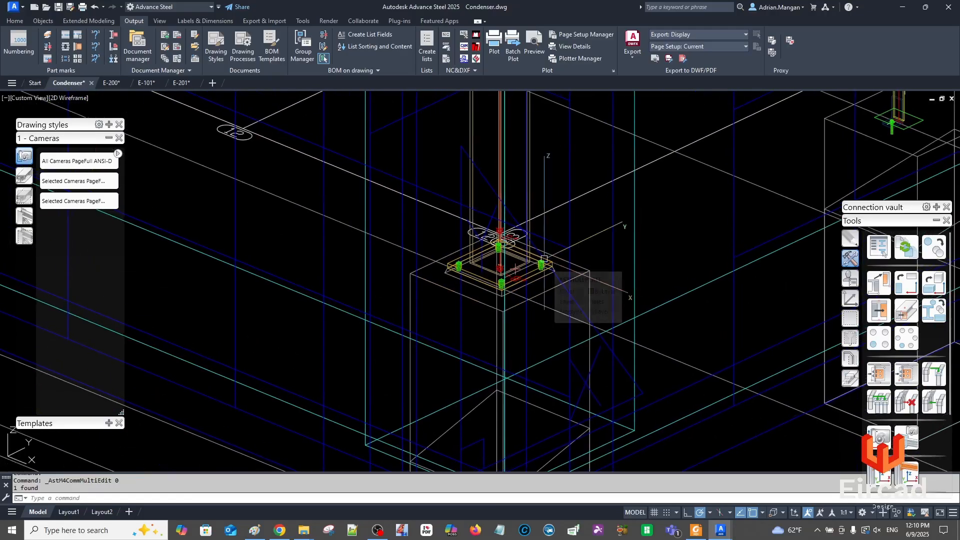
{"action": "scroll", "coordinate": [650, 186], "scroll_direction": "down", "scroll_amount": 5}
{"action": "middle_click_drag", "start_coordinate": [631, 203], "coordinate": [544, 254]}
{"action": "middle_click_drag", "start_coordinate": [697, 203], "coordinate": [619, 243]}
{"action": "scroll", "coordinate": [620, 243], "scroll_direction": "up", "scroll_amount": 10}
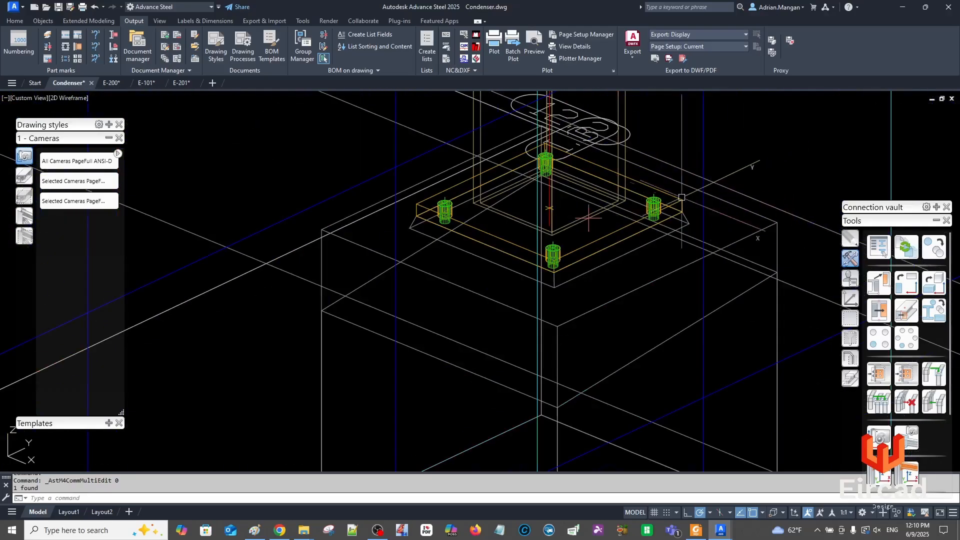
{"action": "right_click", "coordinate": [649, 188]}
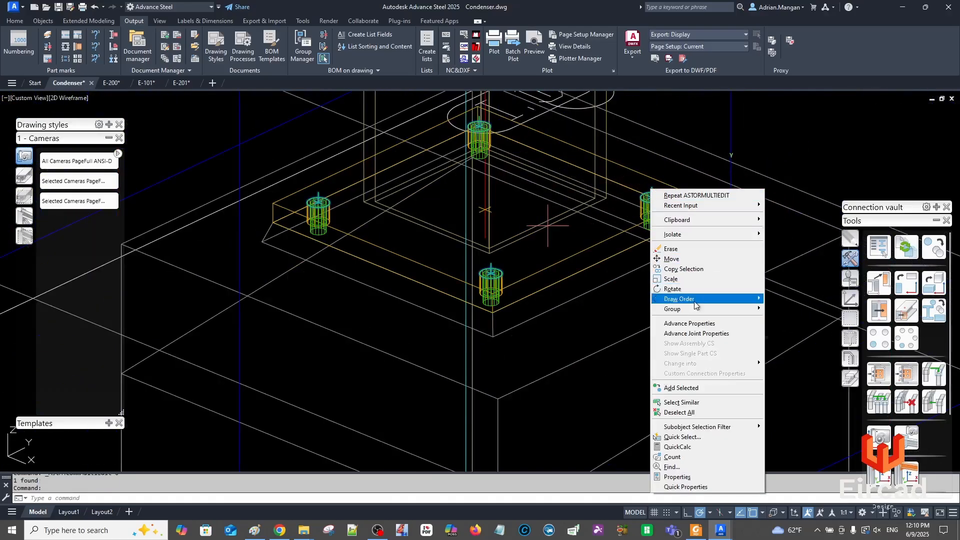
{"action": "left_click", "coordinate": [696, 333]}
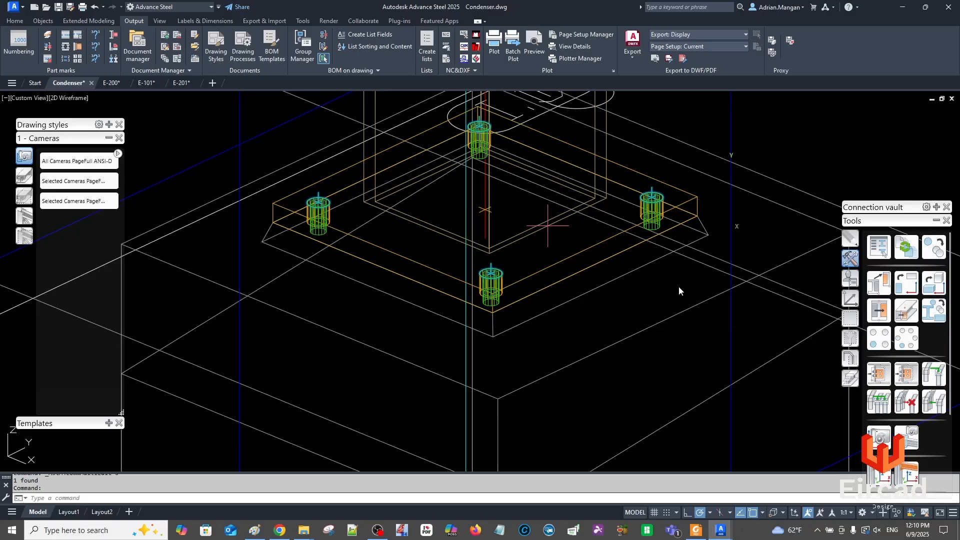
{"action": "double_click", "coordinate": [637, 185]}
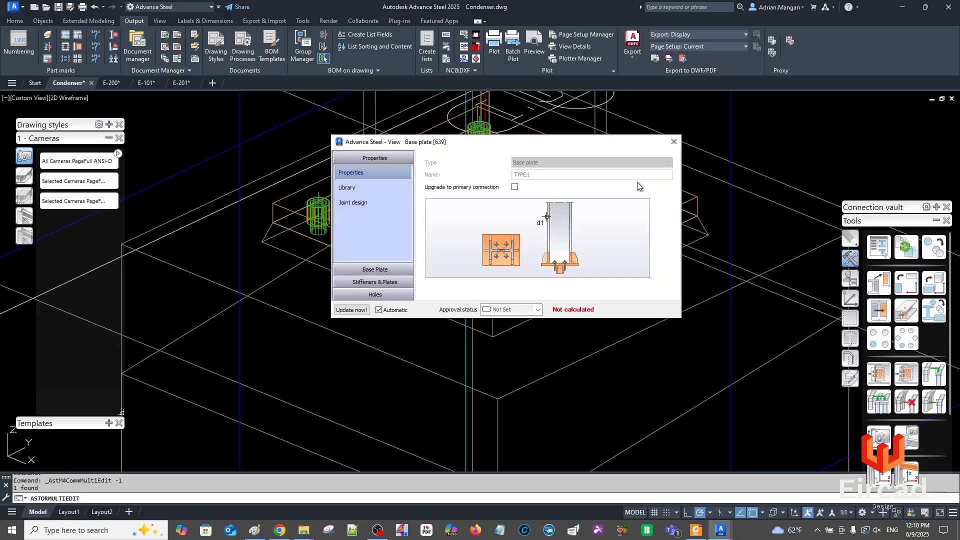
{"action": "left_click", "coordinate": [514, 187]}
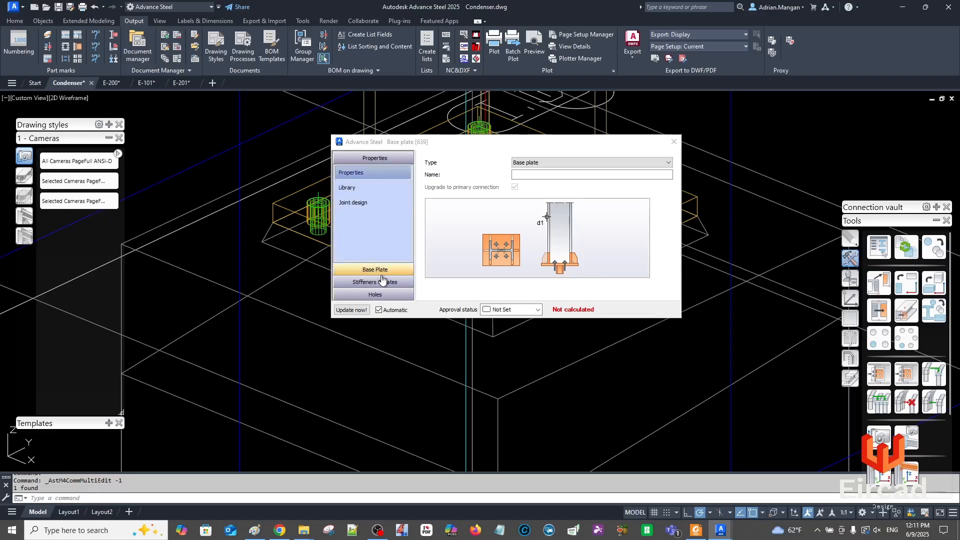
Set the base plate's anchor type to HILTI HY 150 HAS-R and close the joint properties
{"action": "left_click", "coordinate": [382, 275]}
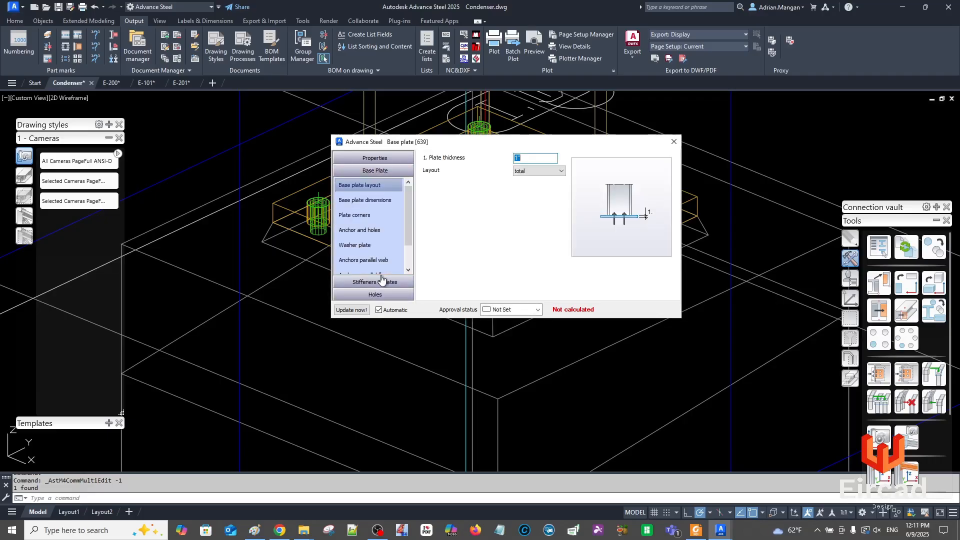
{"action": "left_click", "coordinate": [372, 231]}
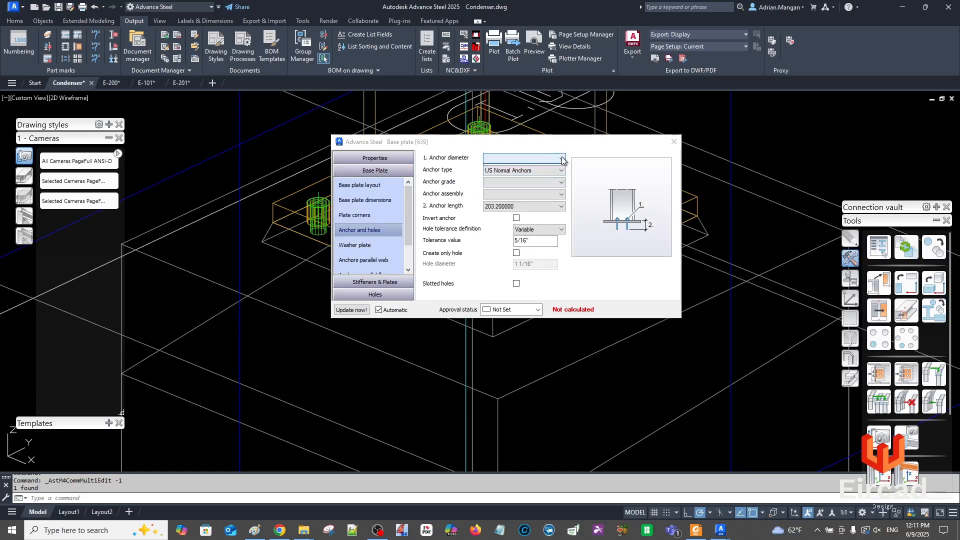
{"action": "left_click", "coordinate": [553, 172]}
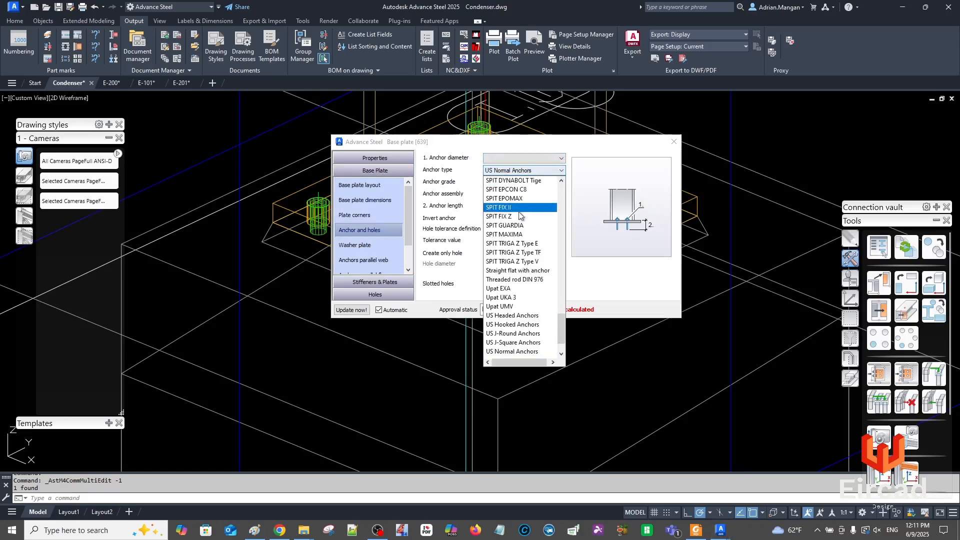
{"action": "scroll", "coordinate": [529, 279], "scroll_direction": "up", "scroll_amount": 6}
{"action": "scroll", "coordinate": [520, 271], "scroll_direction": "up", "scroll_amount": 2}
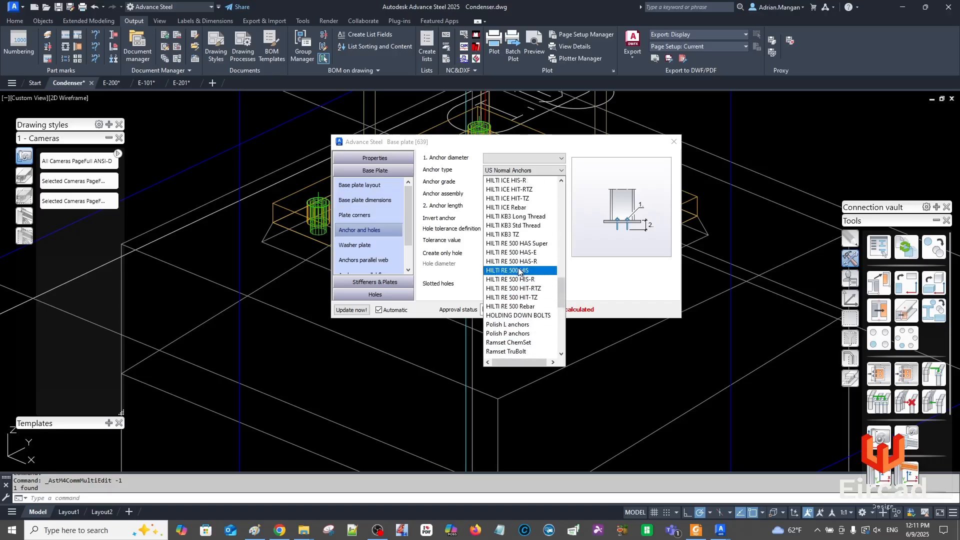
{"action": "scroll", "coordinate": [530, 255], "scroll_direction": "up", "scroll_amount": 3}
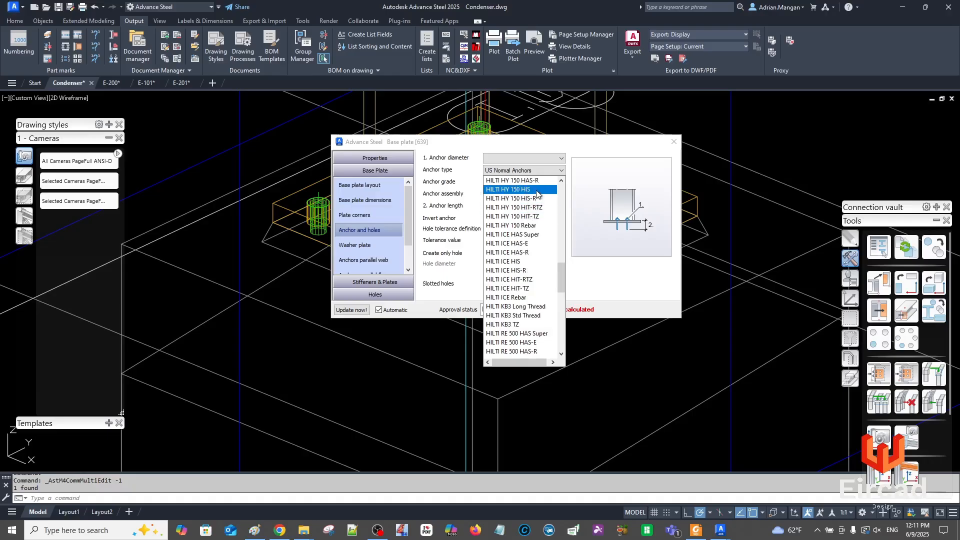
{"action": "left_click", "coordinate": [535, 200]}
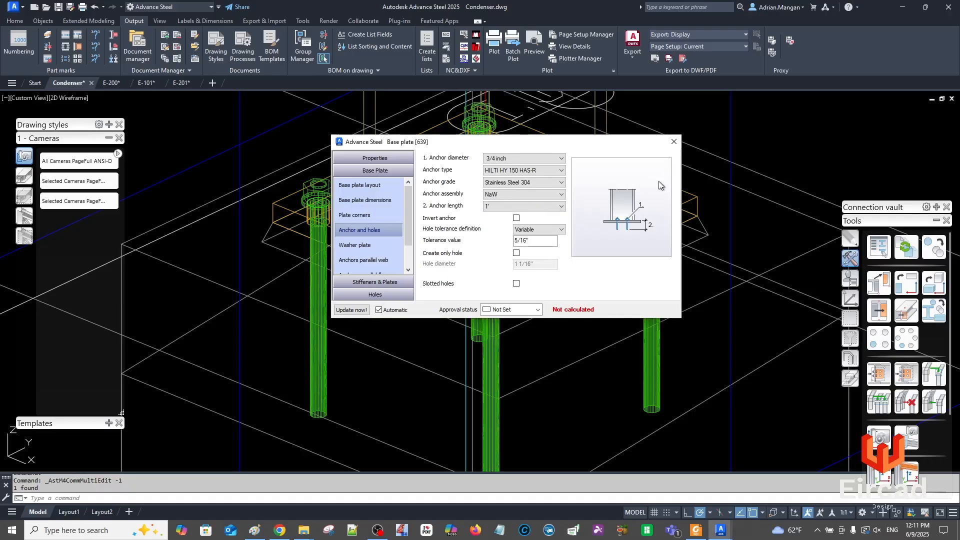
{"action": "left_click", "coordinate": [674, 142]}
{"action": "scroll", "coordinate": [553, 215], "scroll_direction": "down", "scroll_amount": 4}
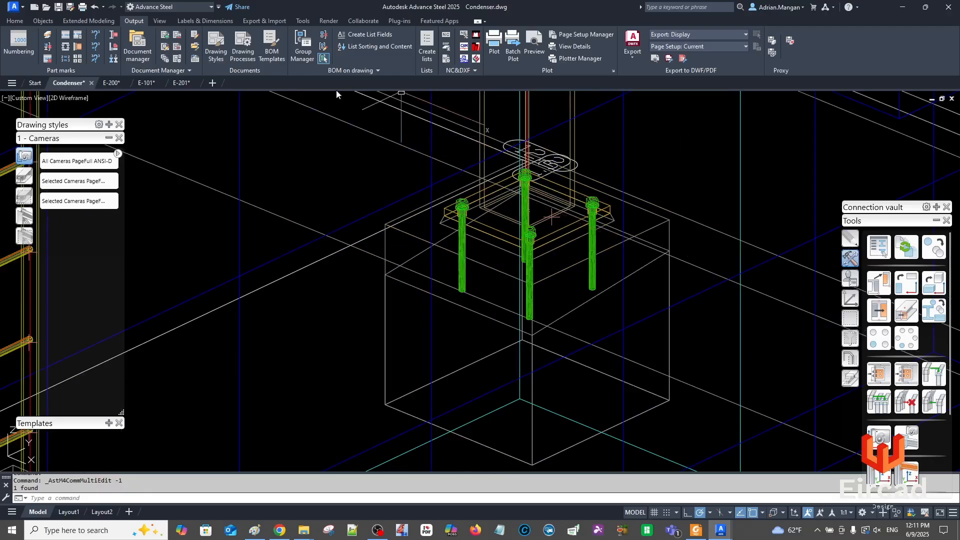
Return to the E-201 drawing and update the elevation detail with the changed base plate anchors
{"action": "left_click", "coordinate": [194, 84]}
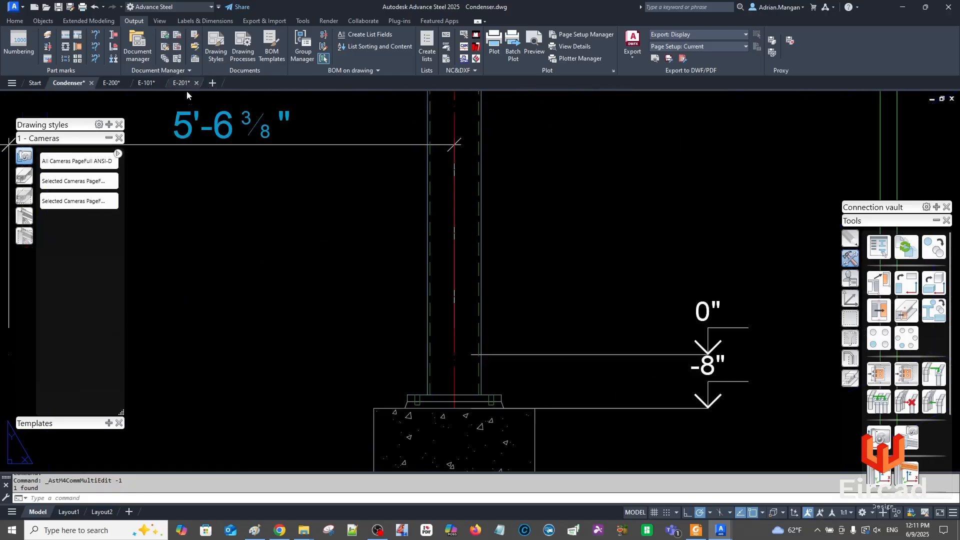
{"action": "left_click", "coordinate": [481, 335]}
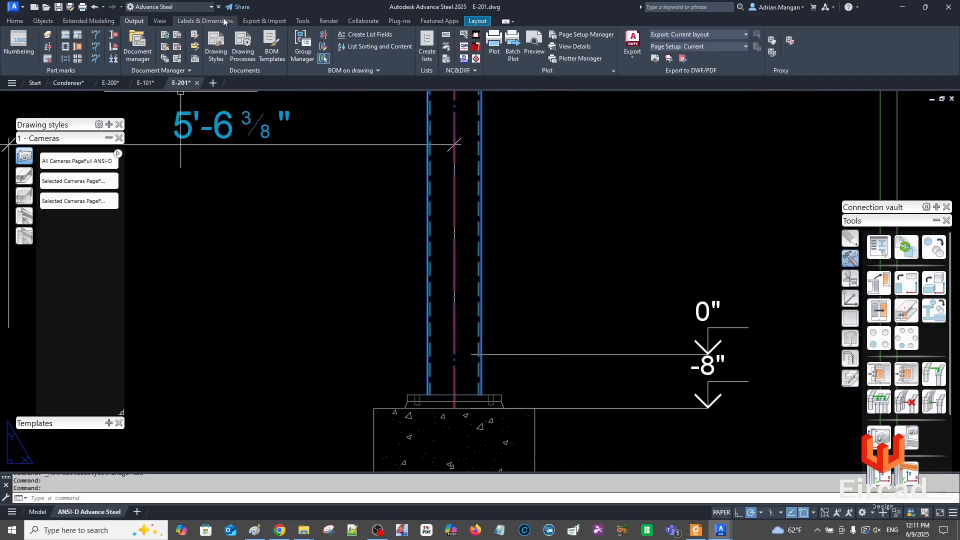
{"action": "left_click", "coordinate": [178, 22]}
{"action": "left_click", "coordinate": [7, 50]}
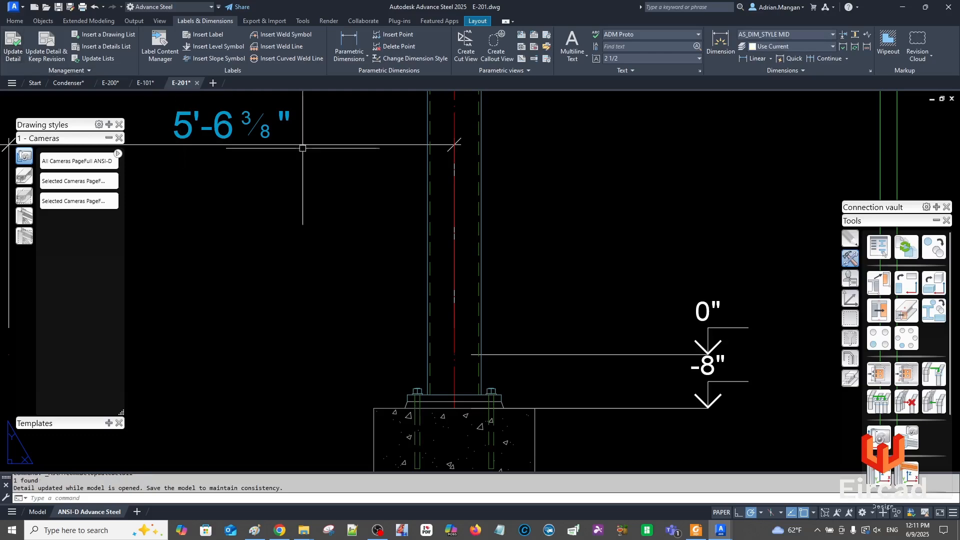
Examine the updated Gridline J elevation, from the anchors and level symbols at the column bases to the whole view
{"action": "scroll", "coordinate": [445, 224], "scroll_direction": "down", "scroll_amount": 5}
{"action": "scroll", "coordinate": [445, 224], "scroll_direction": "up", "scroll_amount": 6}
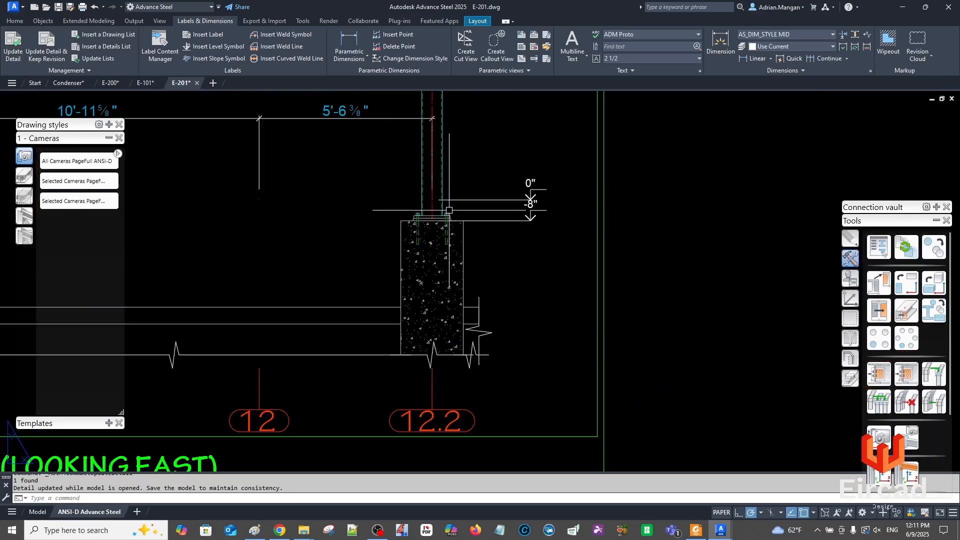
{"action": "scroll", "coordinate": [546, 209], "scroll_direction": "down", "scroll_amount": 4}
{"action": "scroll", "coordinate": [485, 140], "scroll_direction": "up", "scroll_amount": 5}
{"action": "scroll", "coordinate": [557, 186], "scroll_direction": "down", "scroll_amount": 3}
{"action": "middle_click_drag", "start_coordinate": [558, 187], "coordinate": [551, 197]}
{"action": "scroll", "coordinate": [495, 171], "scroll_direction": "down", "scroll_amount": 2}
{"action": "middle_click_drag", "start_coordinate": [500, 174], "coordinate": [623, 225]}
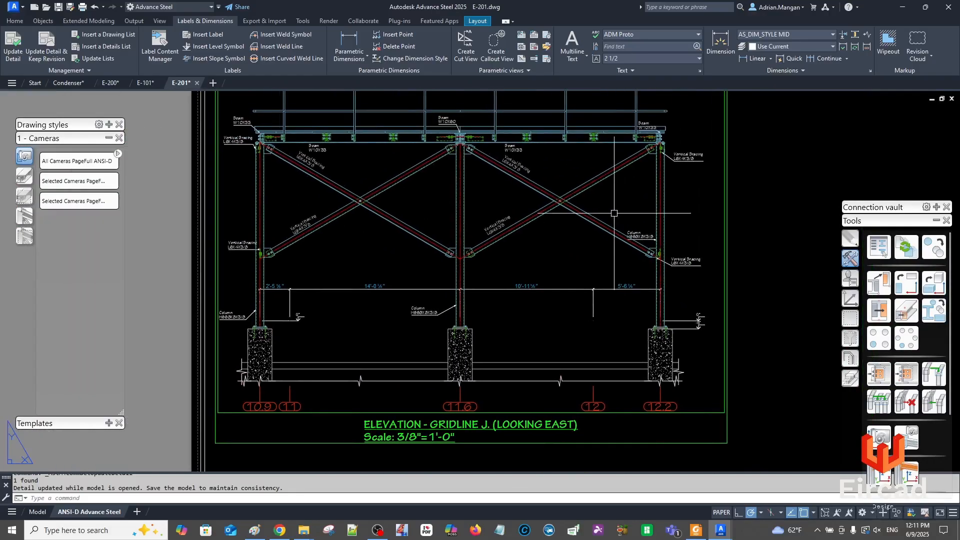
{"action": "scroll", "coordinate": [447, 121], "scroll_direction": "up", "scroll_amount": 6}
{"action": "scroll", "coordinate": [447, 122], "scroll_direction": "down", "scroll_amount": 6}
{"action": "scroll", "coordinate": [456, 141], "scroll_direction": "down", "scroll_amount": 2}
{"action": "middle_click_drag", "start_coordinate": [455, 141], "coordinate": [451, 148]}
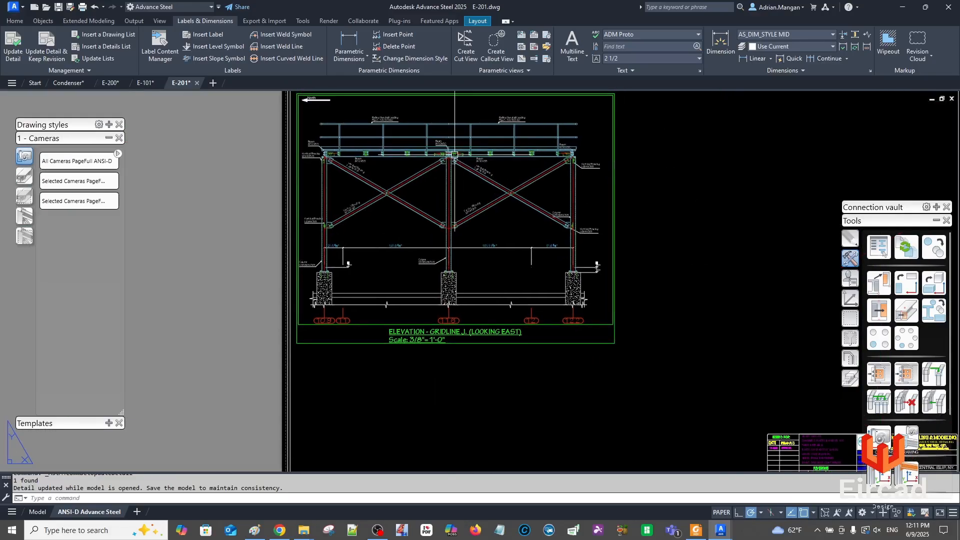